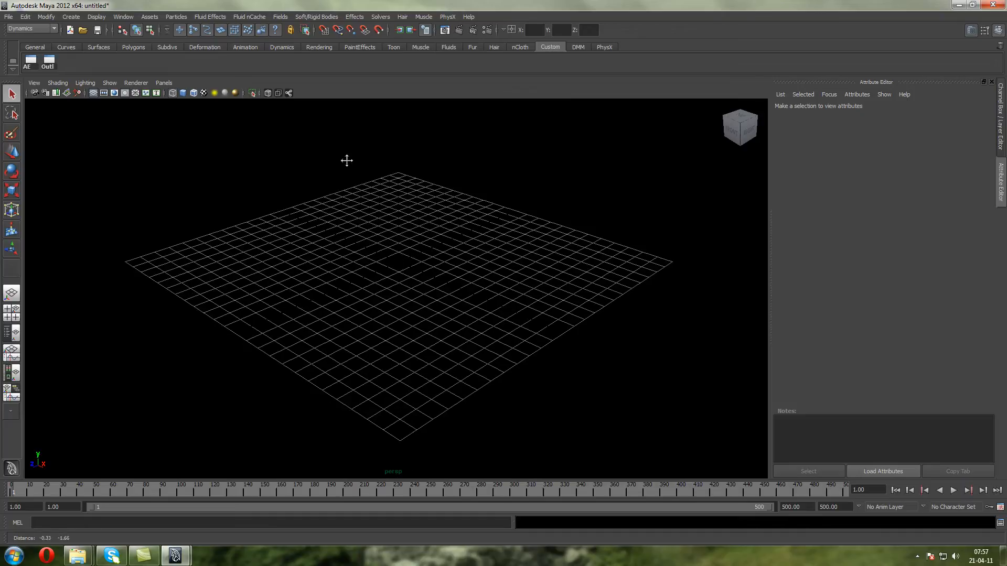
Tear off the Fields menu as a floating window and park it over the Attribute Editor
click(287, 17)
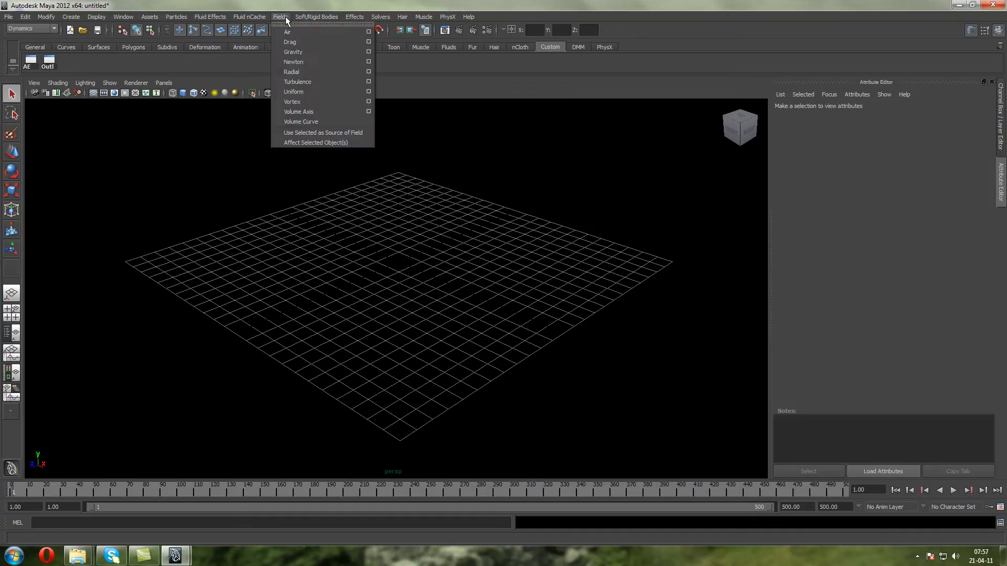
click(294, 21)
drag(306, 16, 539, 116)
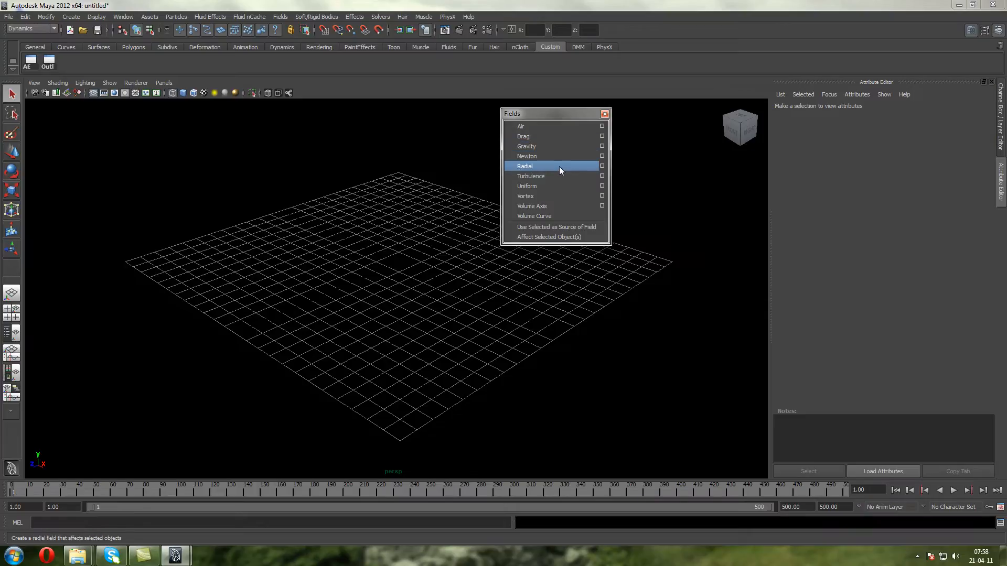
drag(601, 112, 830, 94)
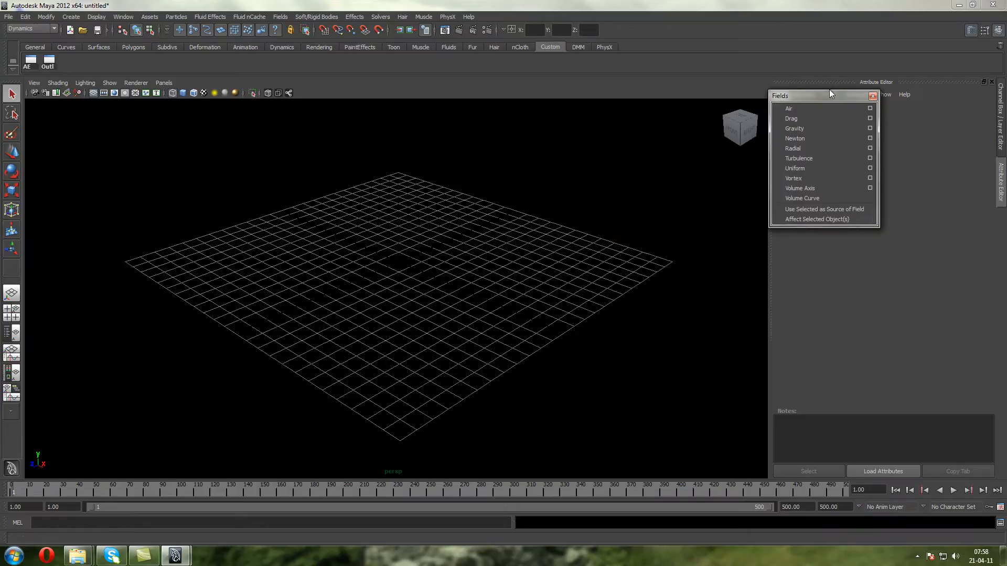
Open the Particle Tool's options and enable the creation of a particle grid
click(69, 16)
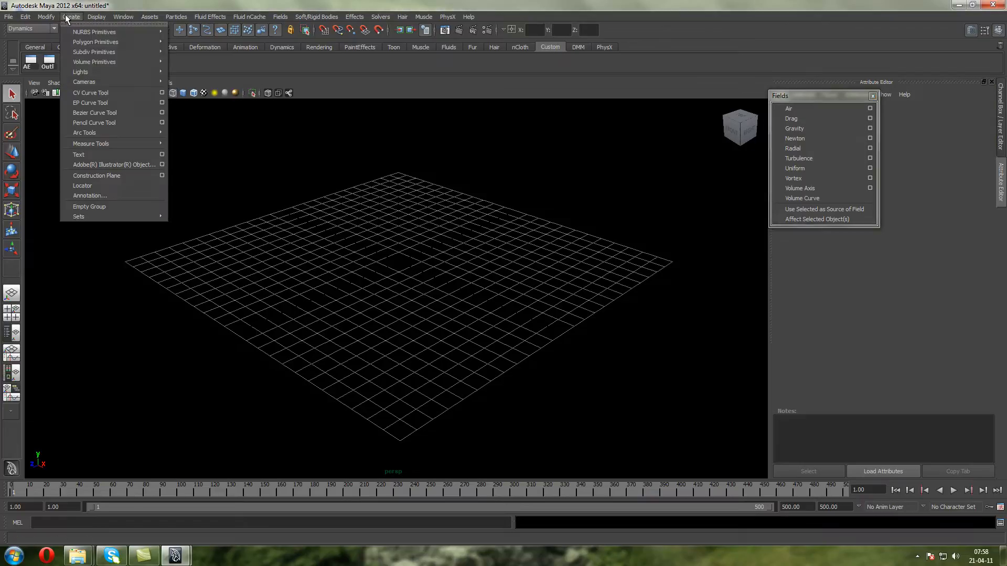
mouse_move(170, 18)
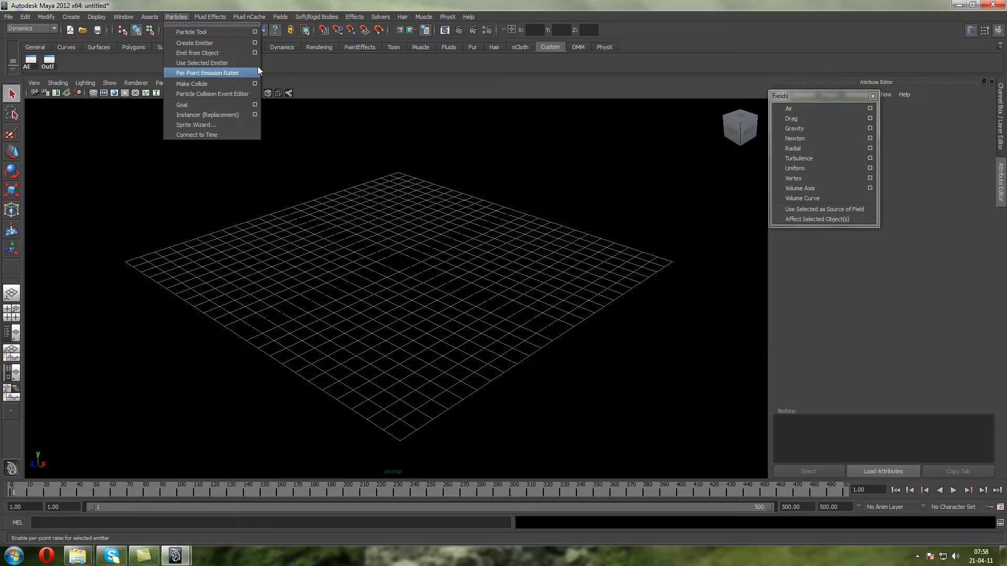
click(254, 31)
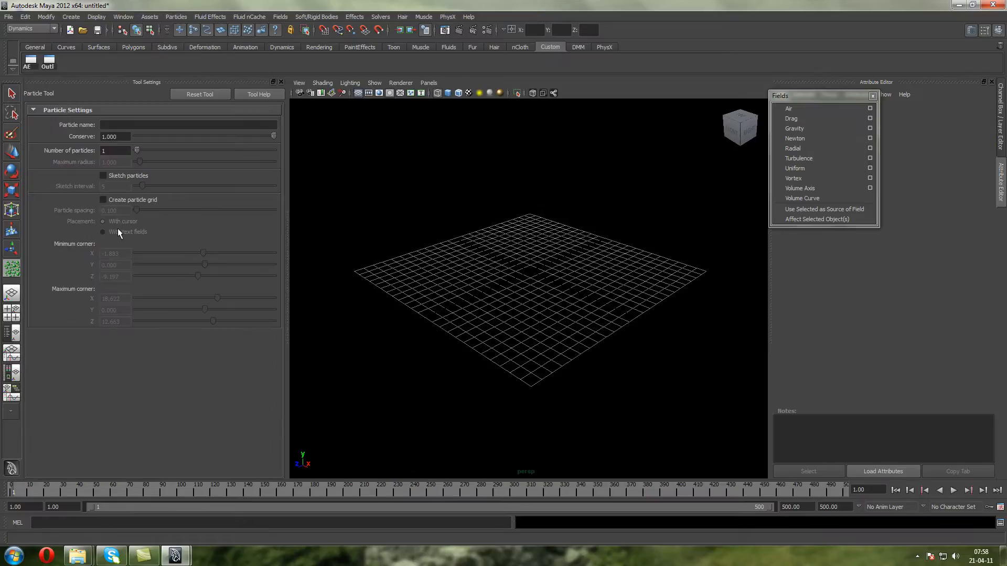
click(118, 199)
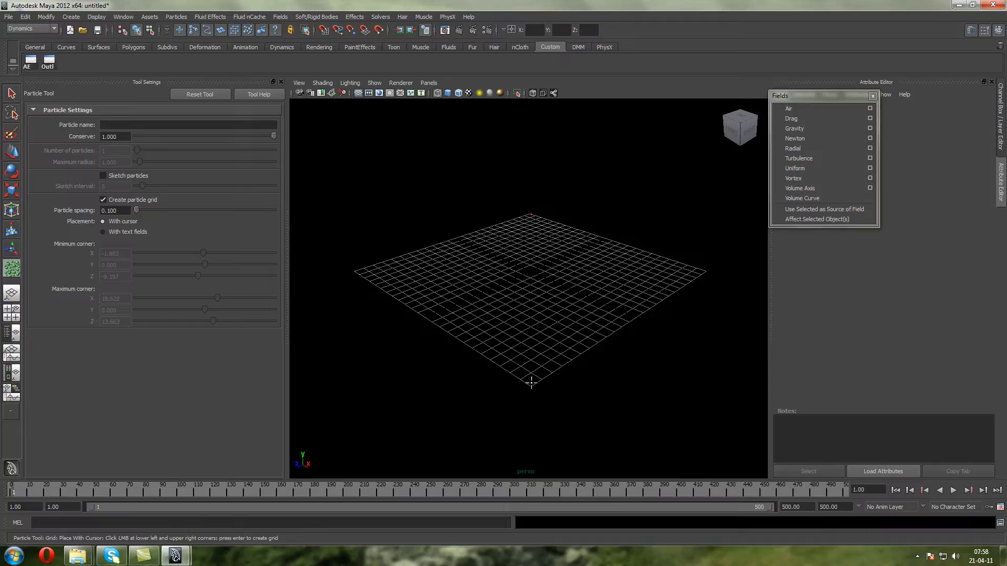
Try a particle grid with 0.100 spacing across the ground grid, delete it and close the tool settings
key(Return)
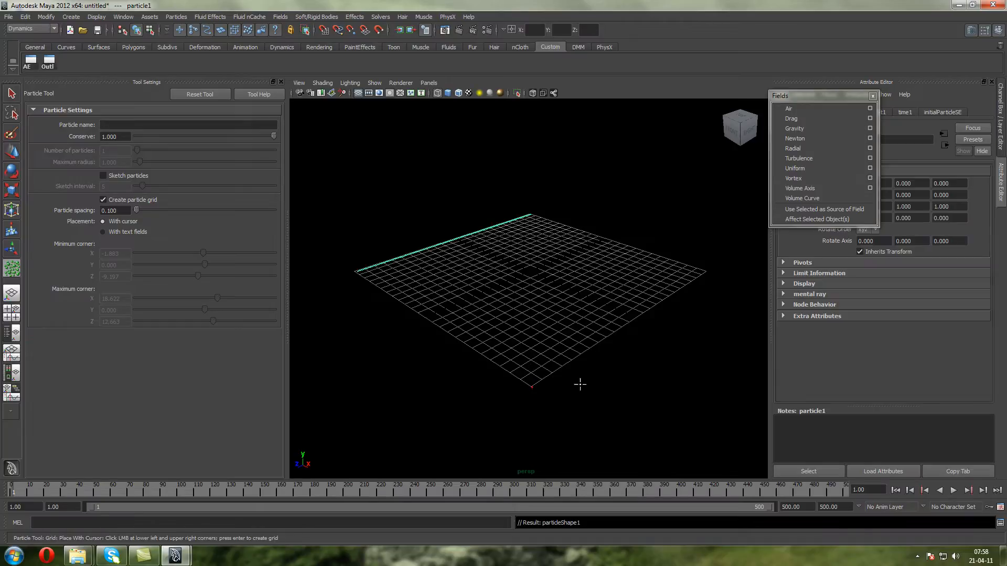
key(ctrl+z)
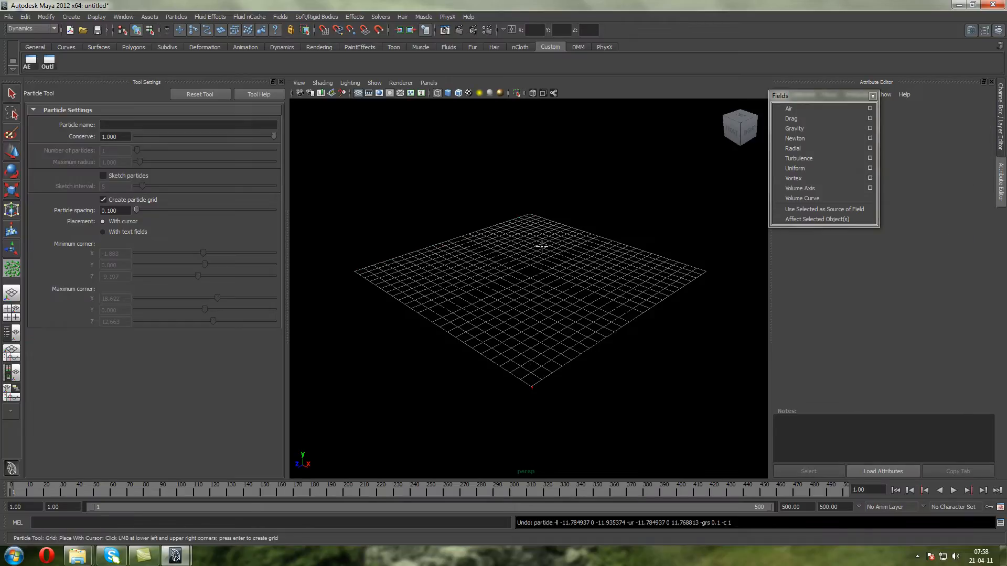
click(531, 211)
key(Return)
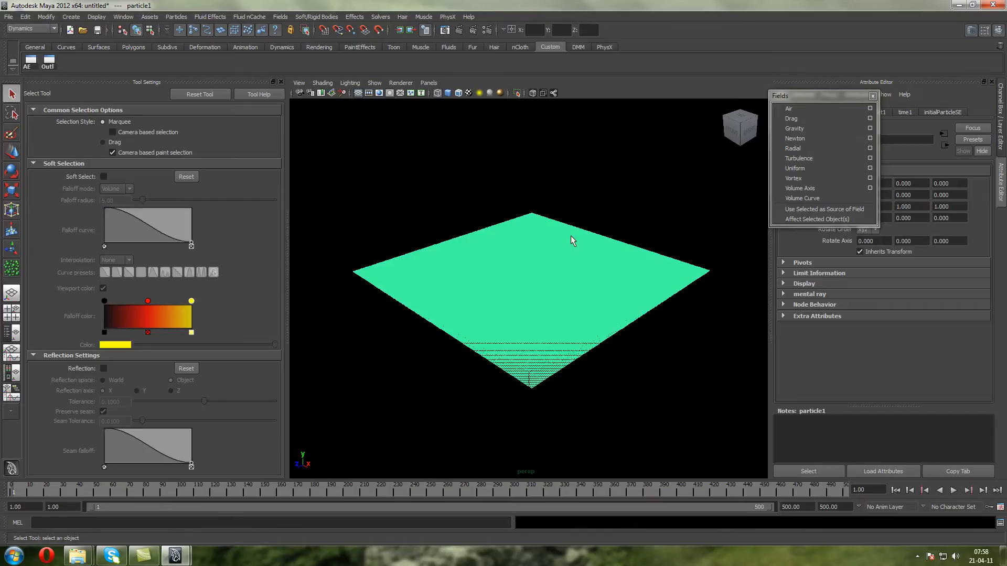
scroll(496, 214, up, 10)
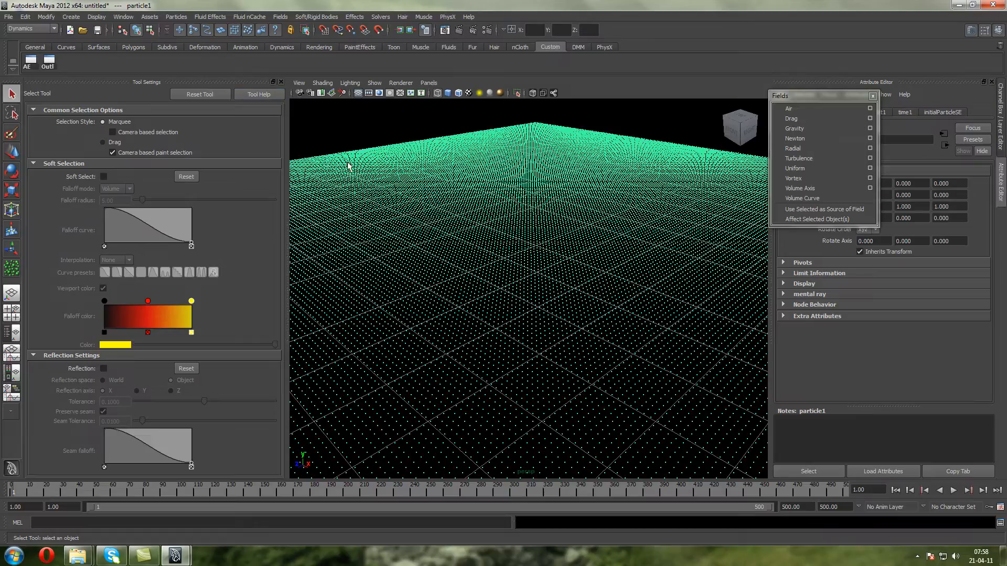
key(Delete)
click(281, 82)
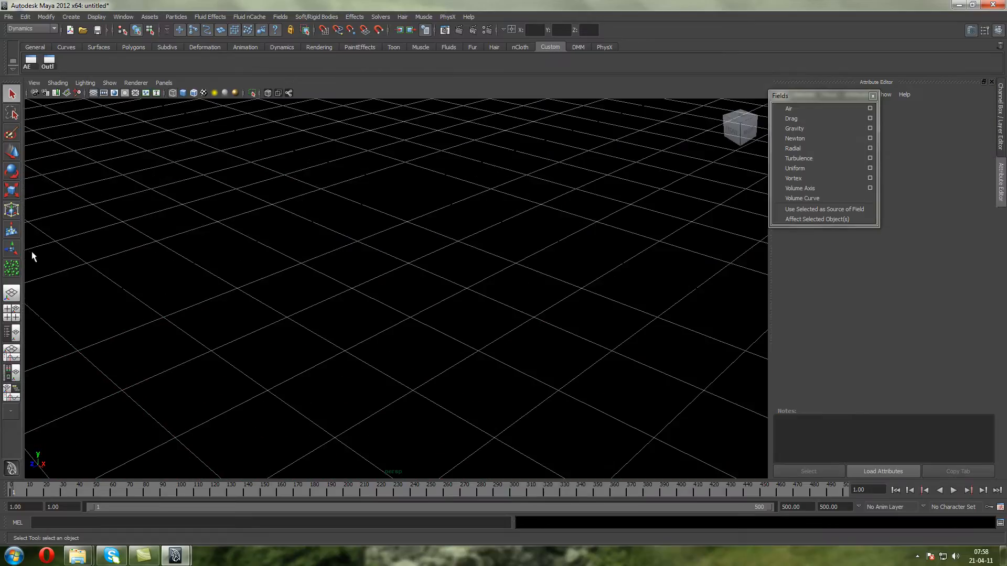
Create a particle grid with 0.5 particle spacing between the far and near corners of the ground grid, and close the tool settings
click(10, 269)
double_click(8, 269)
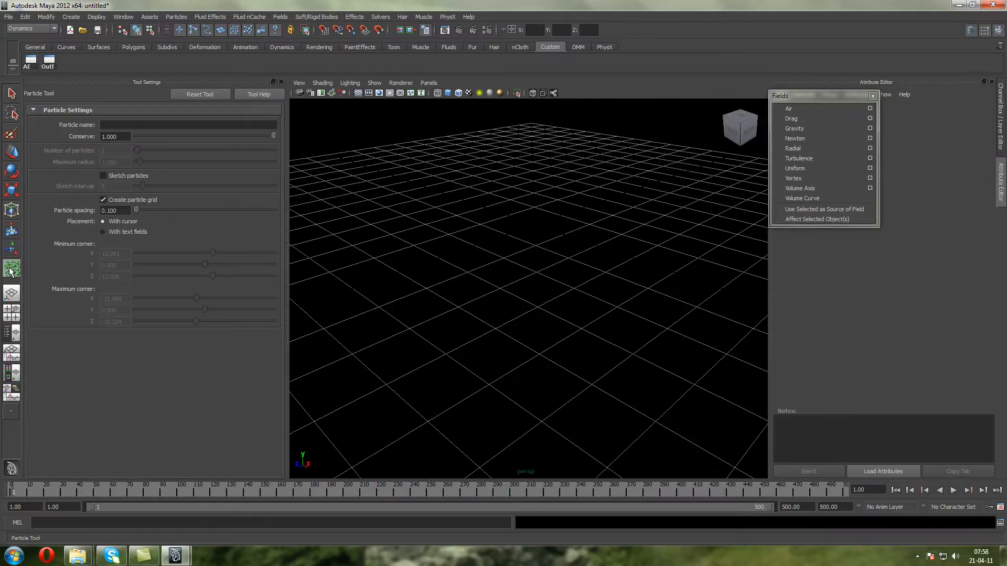
drag(126, 212, 73, 211)
text(0.5)
key(Return)
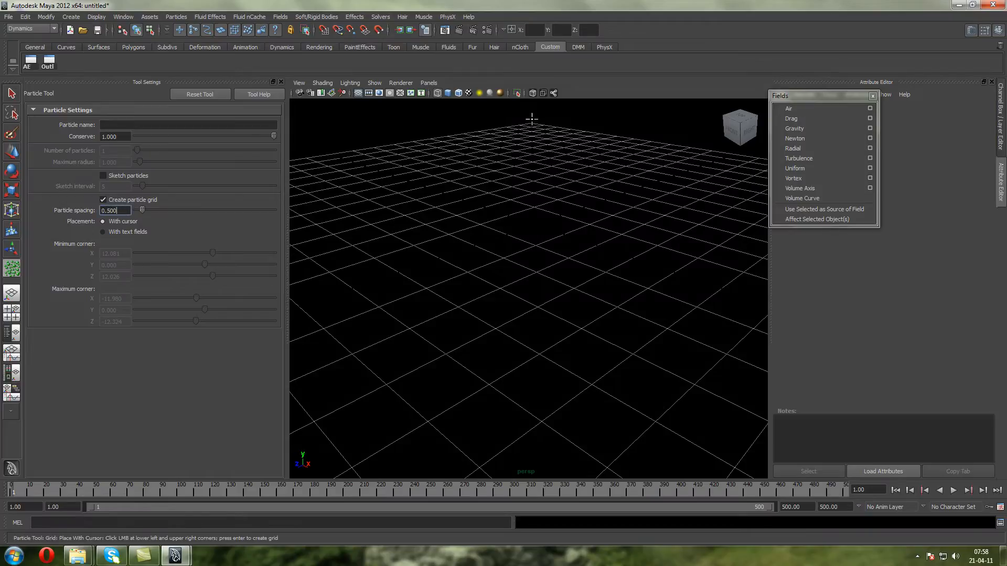
scroll(521, 122, down, 5)
click(530, 175)
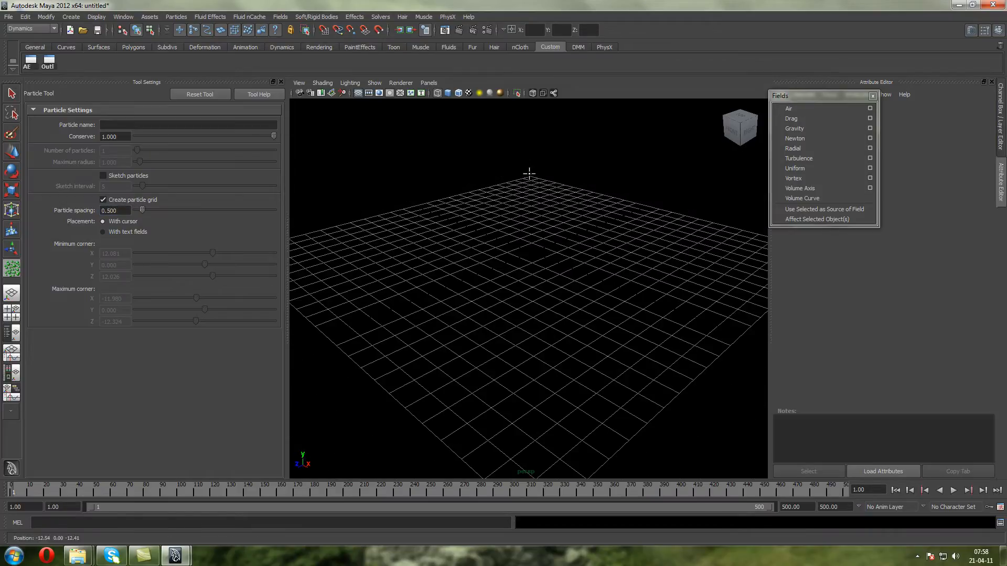
scroll(522, 359, down, 4)
scroll(527, 405, up, 3)
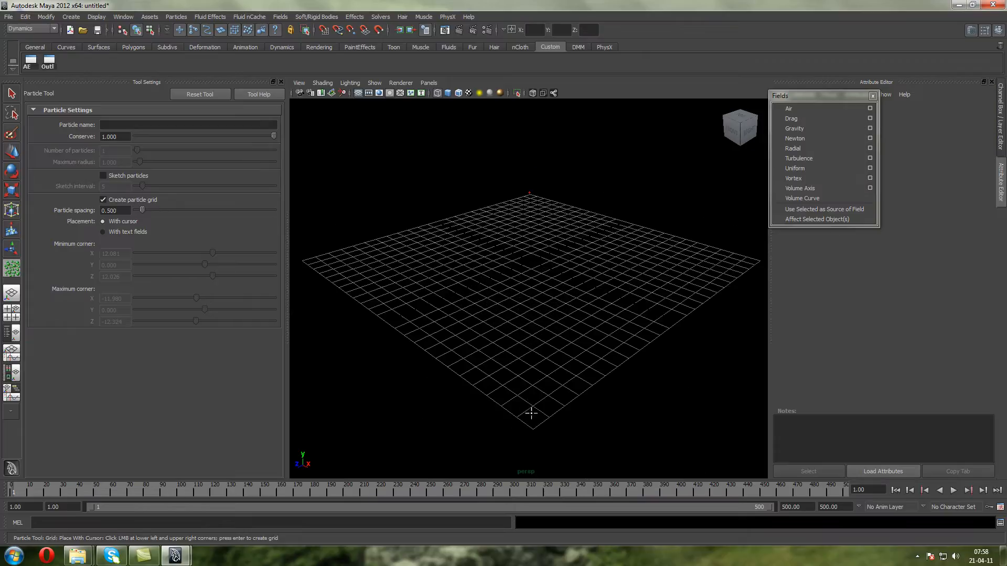
key(Return)
scroll(534, 322, up, 3)
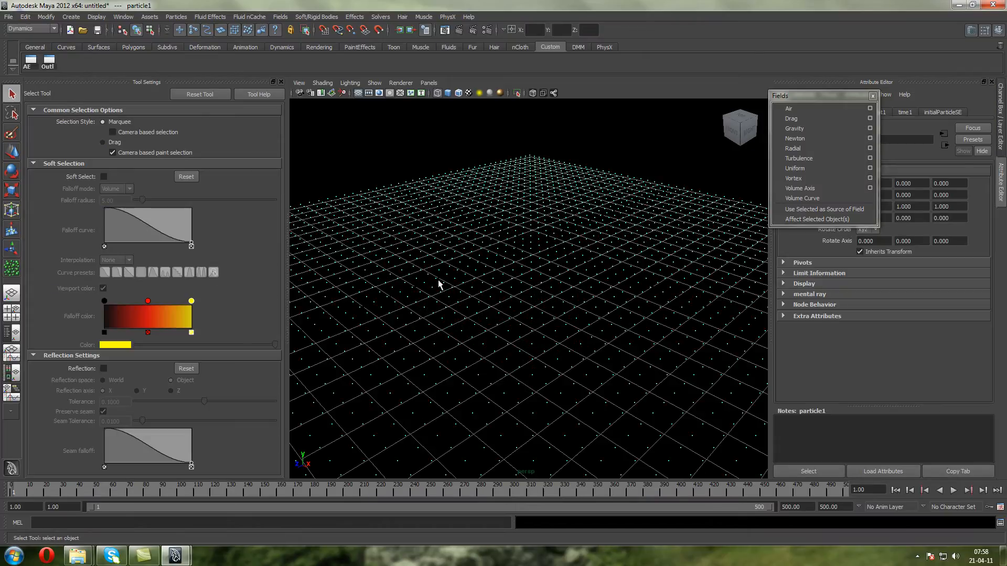
click(281, 81)
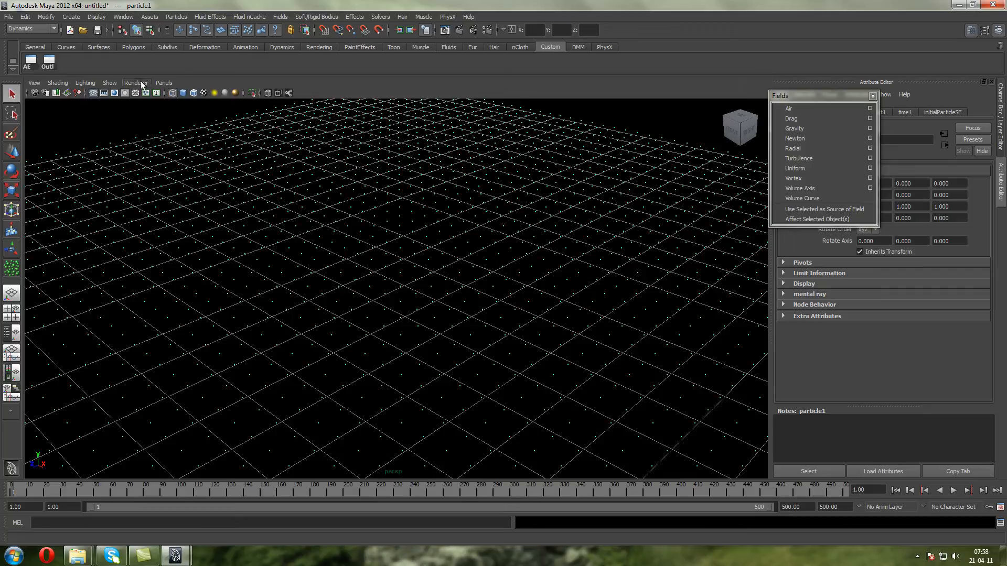
Hide the viewport's ground grid and switch to the orthographic top view framed on the particles
click(93, 93)
scroll(157, 162, down, 3)
scroll(199, 182, up, 3)
alt+drag(200, 182, 268, 237)
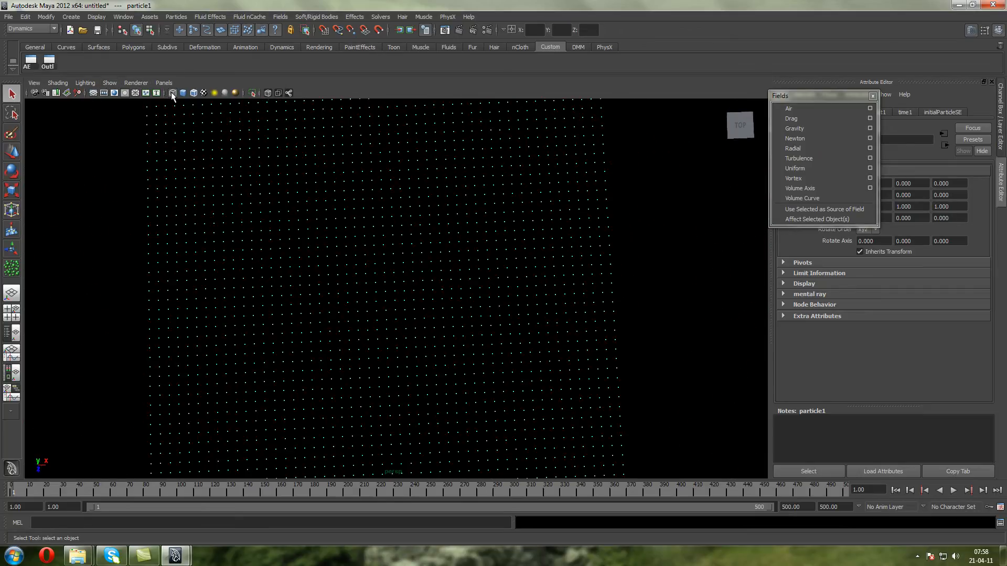
click(164, 84)
mouse_move(178, 114)
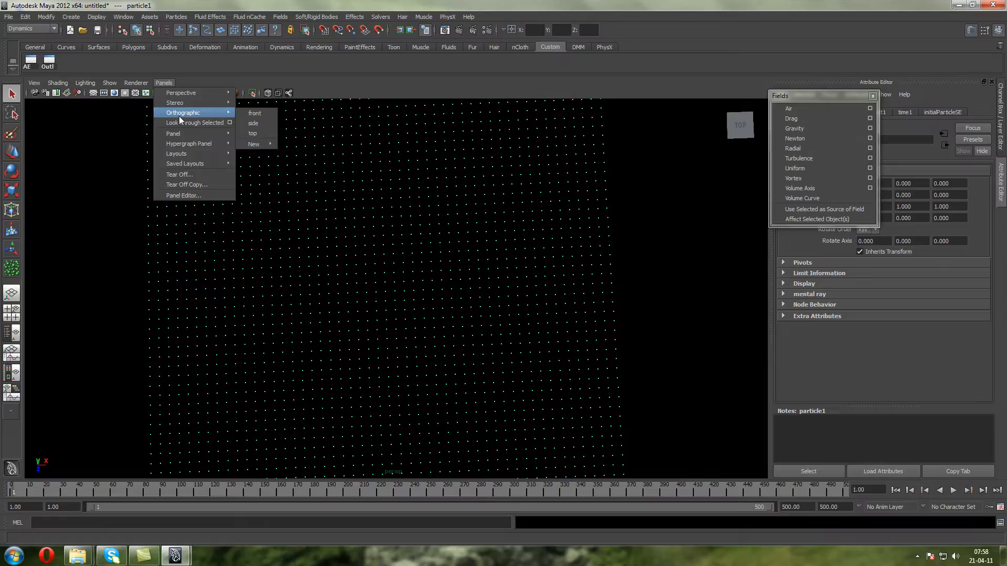
click(260, 134)
scroll(300, 187, up, 1)
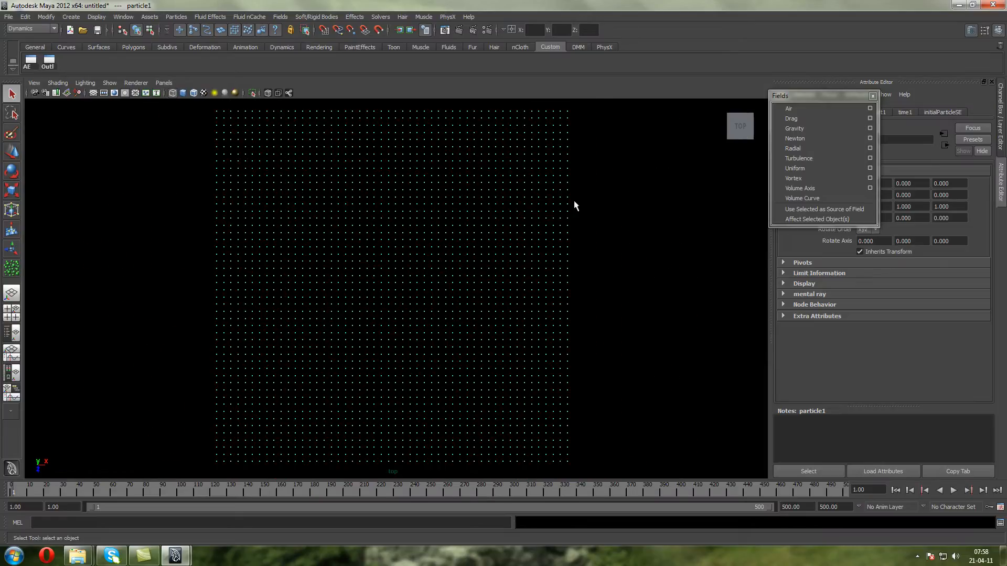
Add a radial field to the selected particle grid and display its attributes in the Channel Box with the Move Tool active
click(790, 151)
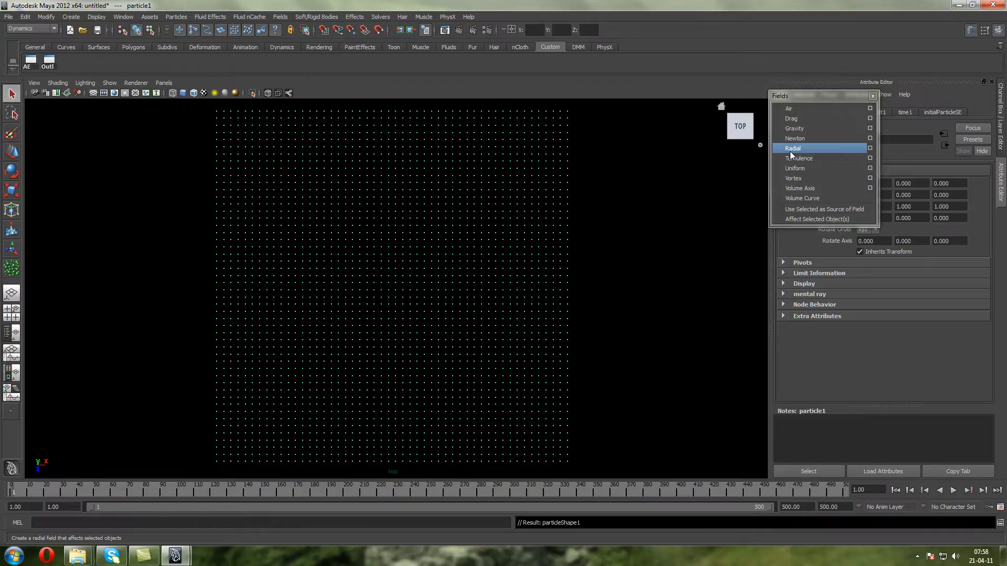
click(12, 152)
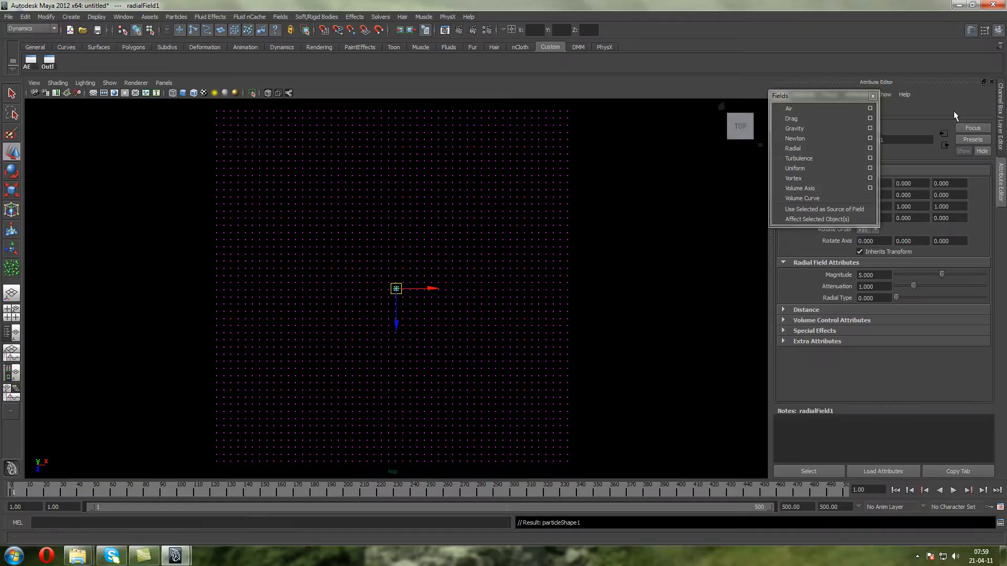
click(1000, 112)
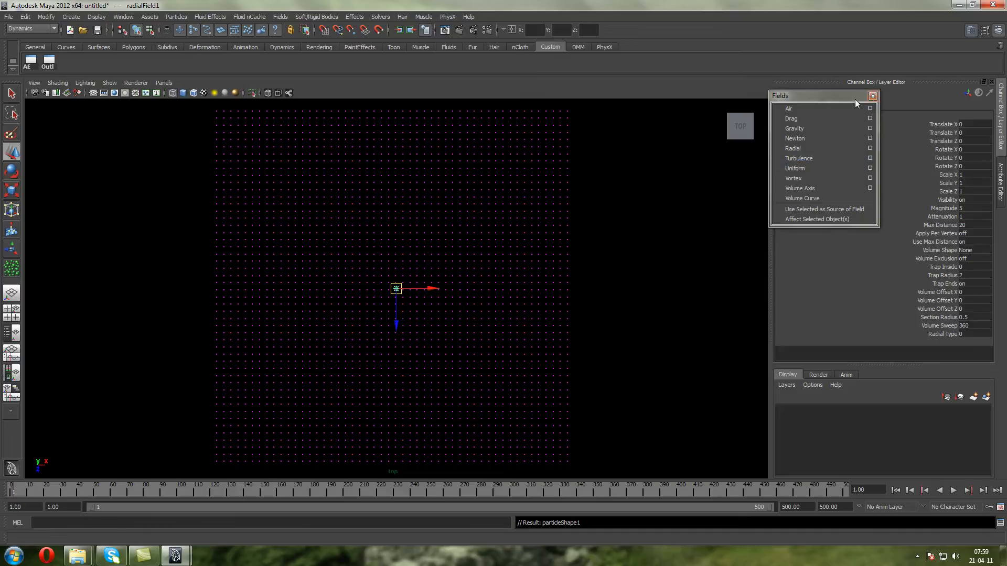
Play the radial field simulation and examine the particle spread in the perspective view
click(953, 490)
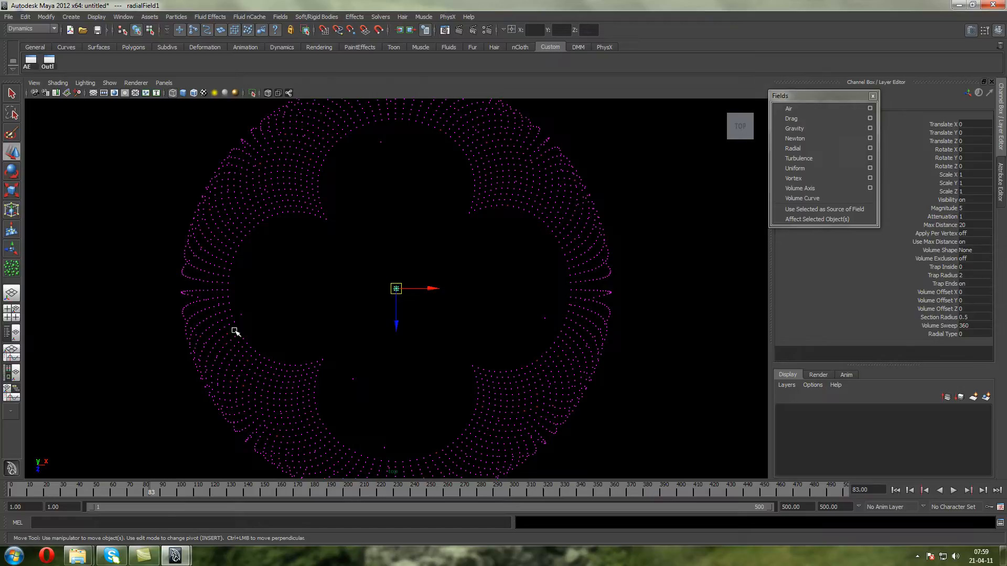
key(space)
drag(378, 244, 401, 195)
scroll(402, 207, up, 3)
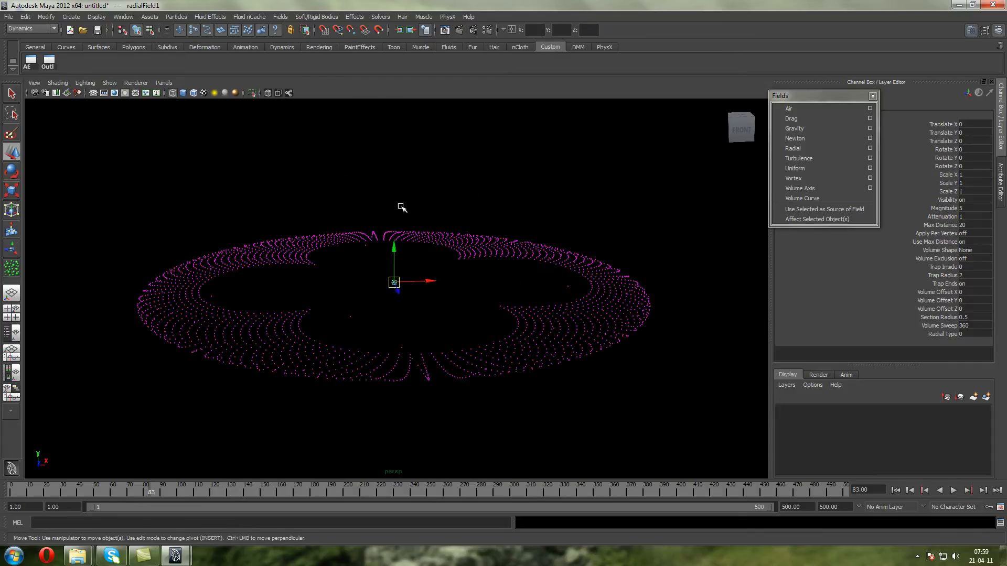
Playblast the simulation from the first frame in the perspective view, and close the video player
click(899, 489)
alt+drag(381, 315, 378, 336)
scroll(383, 306, up, 5)
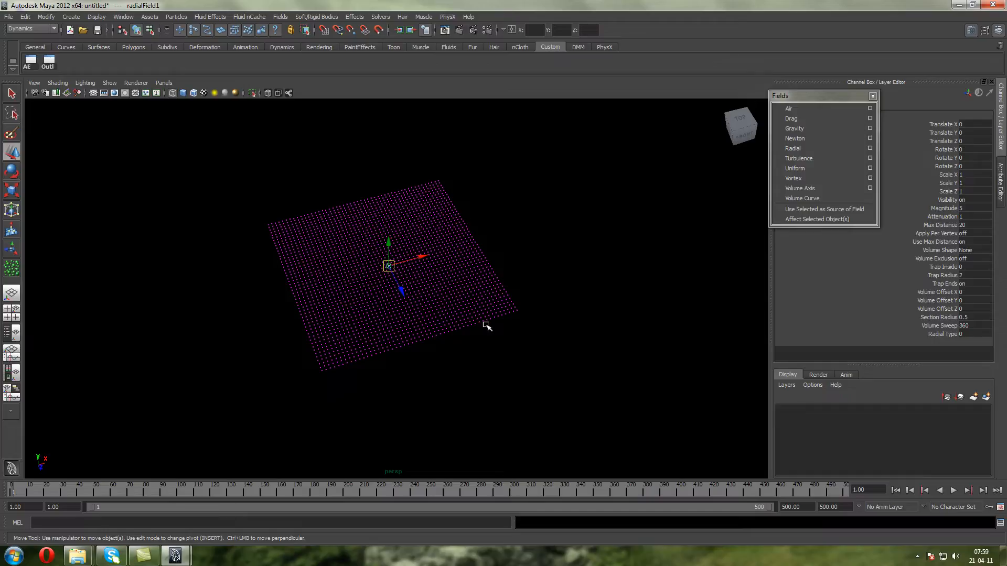
right_click(737, 488)
click(747, 485)
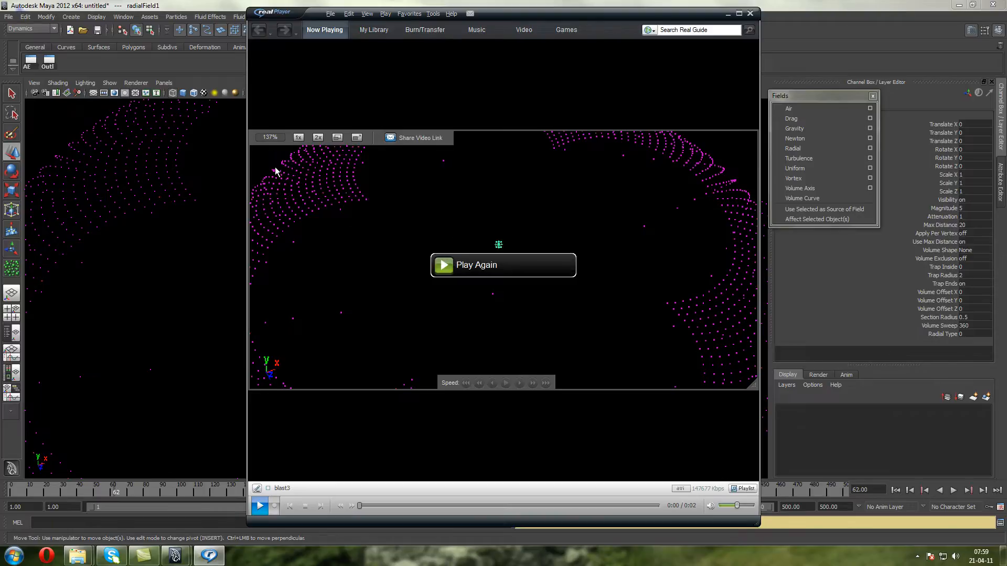
click(750, 13)
Set the radial field's Attenuation to 0
double_click(961, 217)
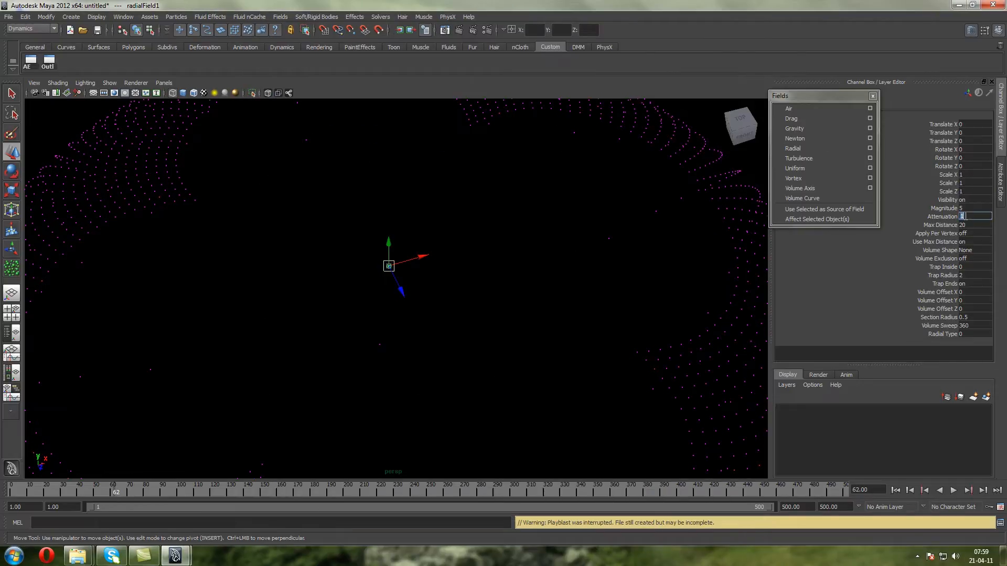
text(0)
key(Return)
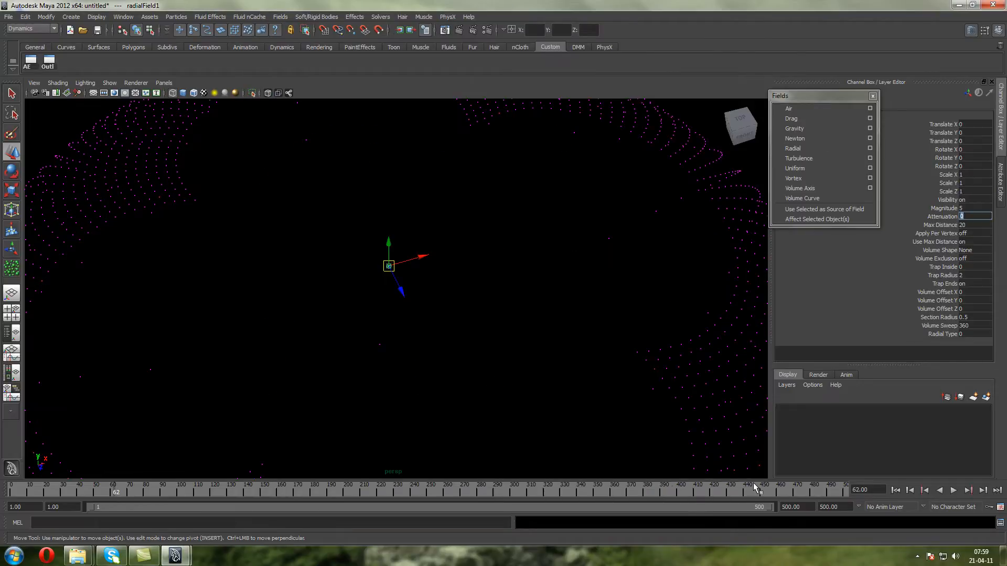
Return to the first frame, select radialField1 in the Outliner and minimize the Outliner
click(895, 490)
right_click(596, 488)
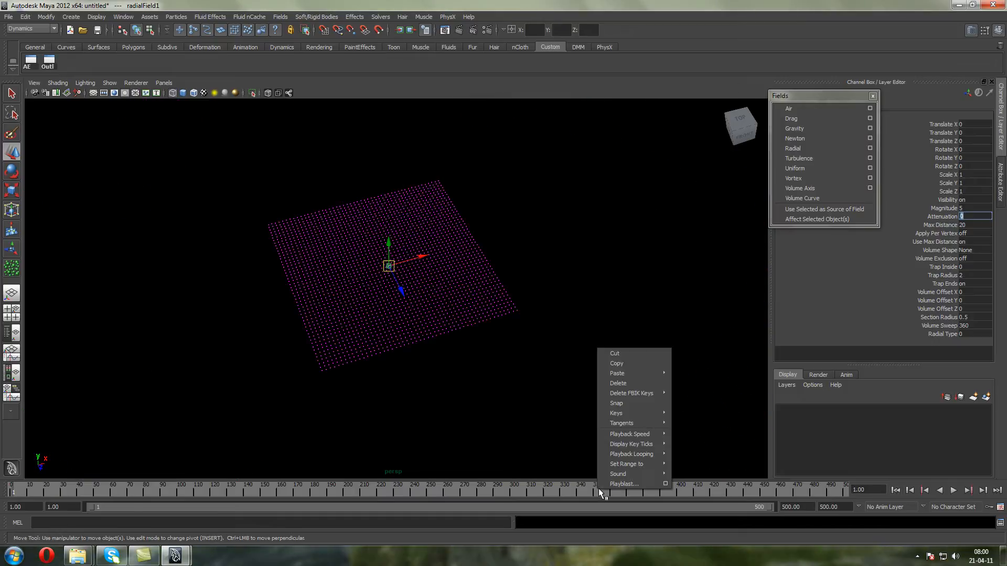
click(511, 412)
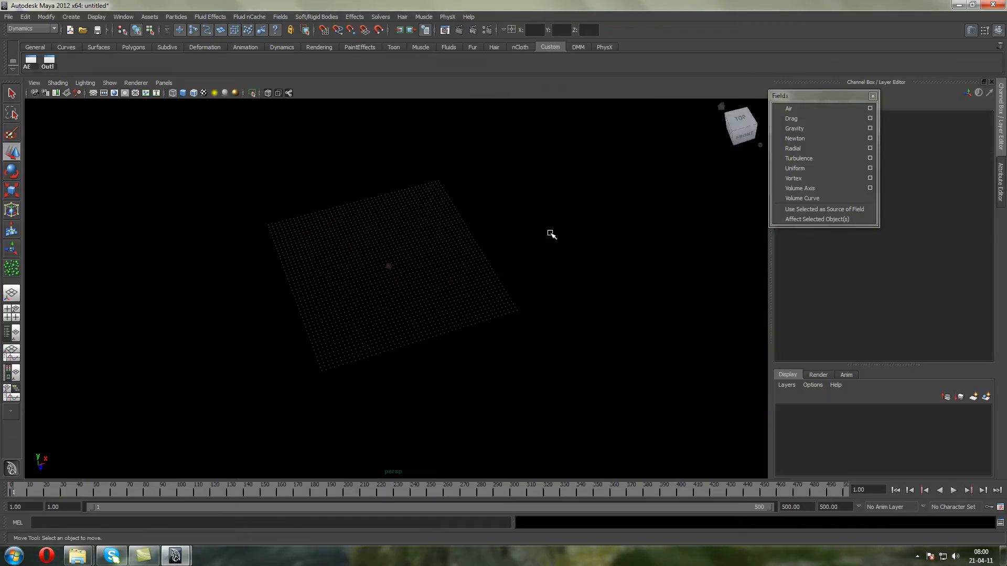
click(54, 64)
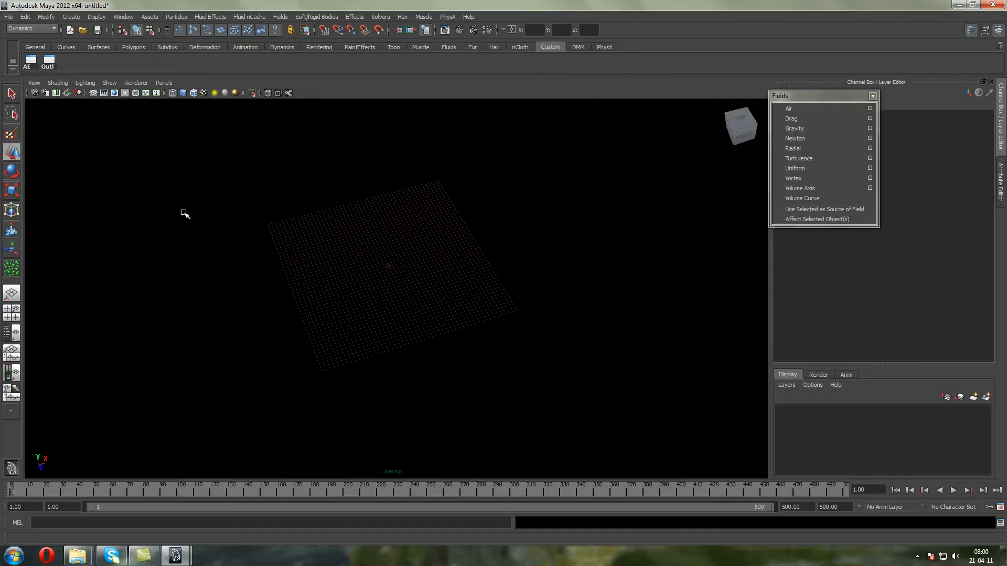
click(588, 134)
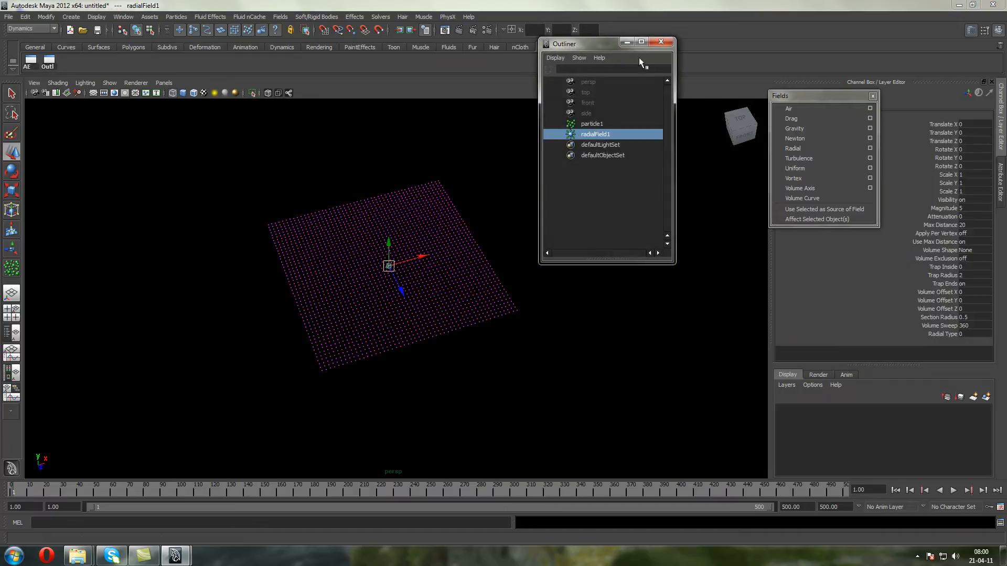
click(627, 41)
Play the simulation to check how the particles react to the radial field with zero attenuation
click(951, 490)
click(952, 490)
scroll(516, 300, up, 2)
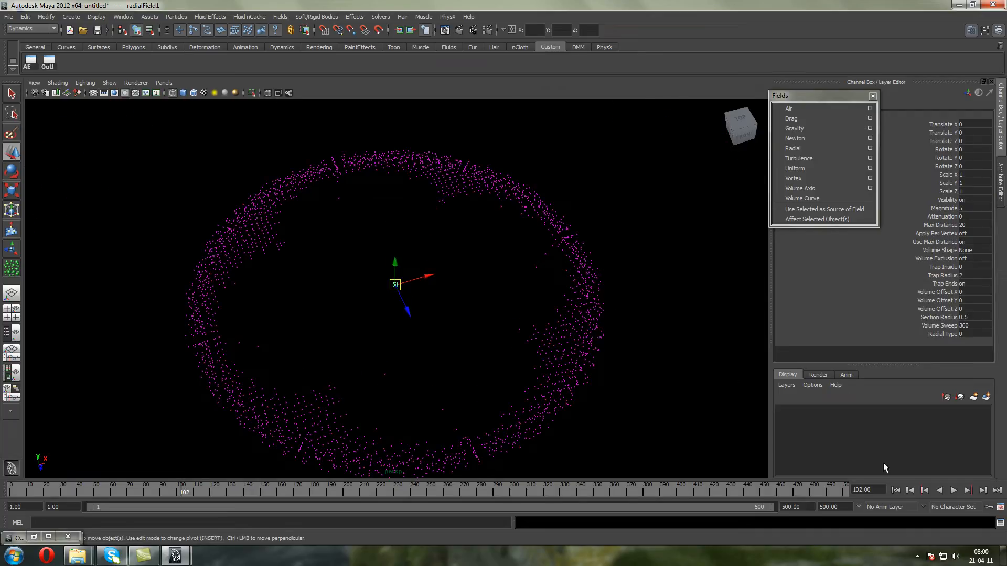
Set the radial field's Magnitude to 1 at the first frame and play the simulation to see the particles spread
click(895, 490)
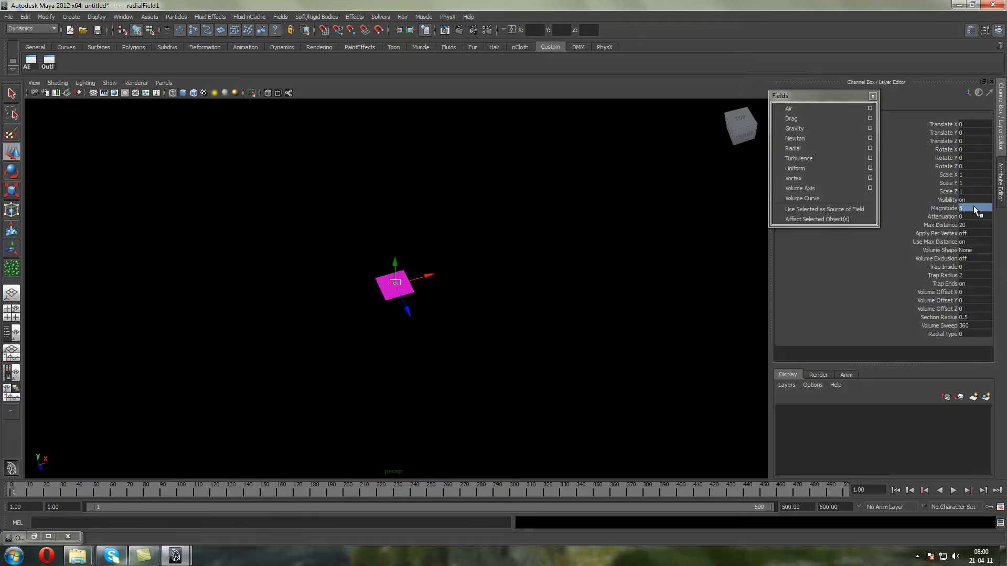
click(943, 208)
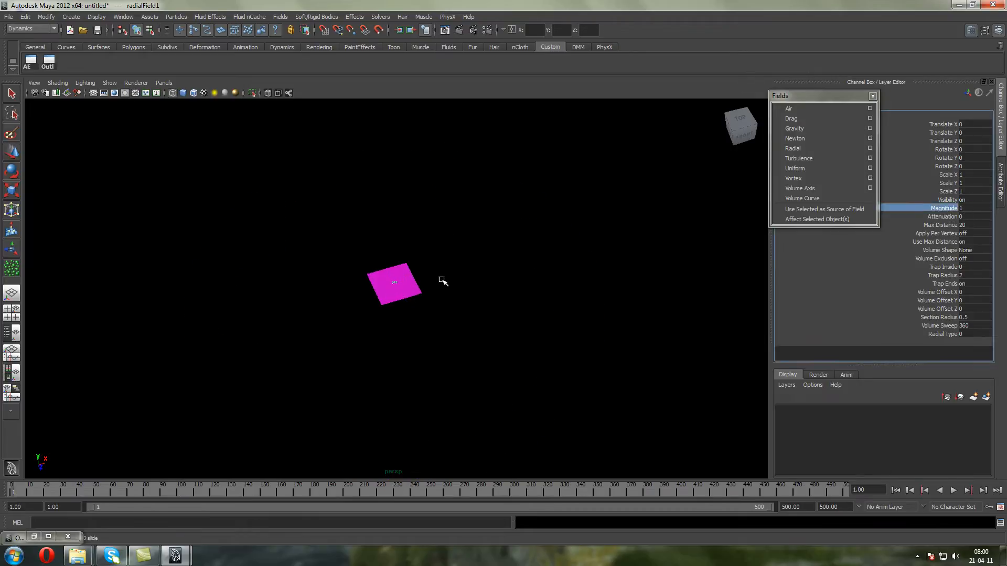
scroll(441, 280, up, 5)
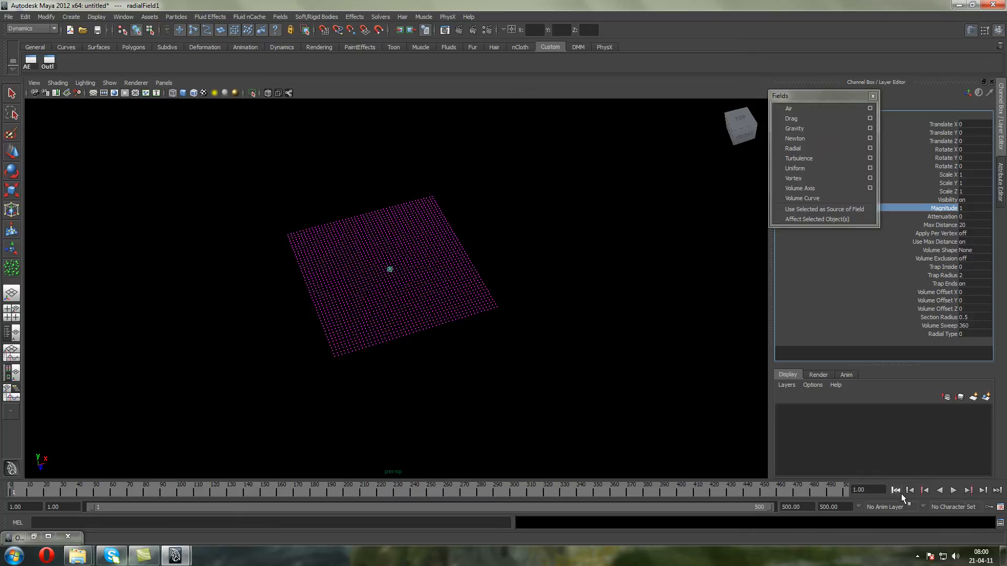
click(955, 490)
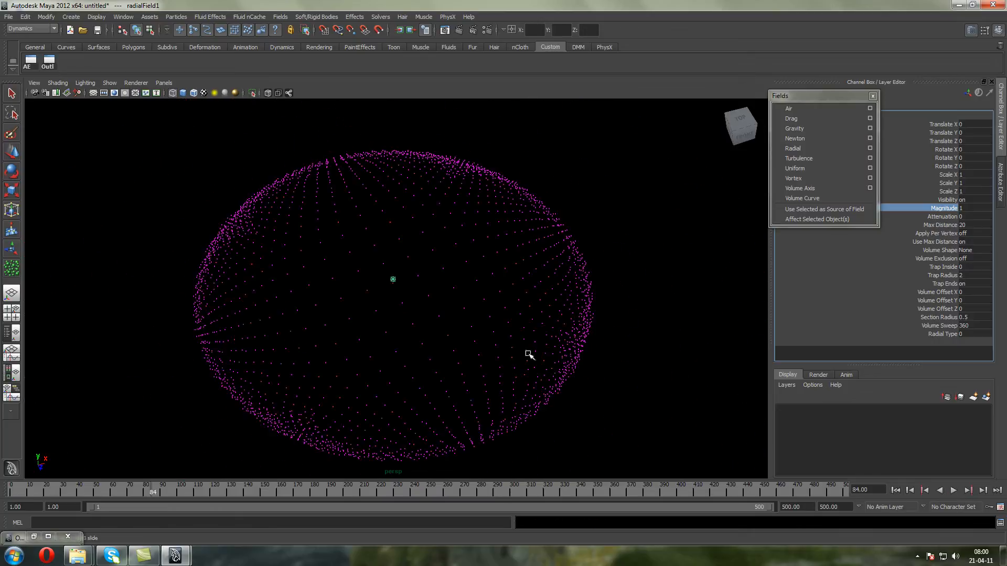
mouse_move(561, 361)
alt+mouse_down()
mouse_move(528, 349)
mouse_move(560, 354)
alt+mouse_up()
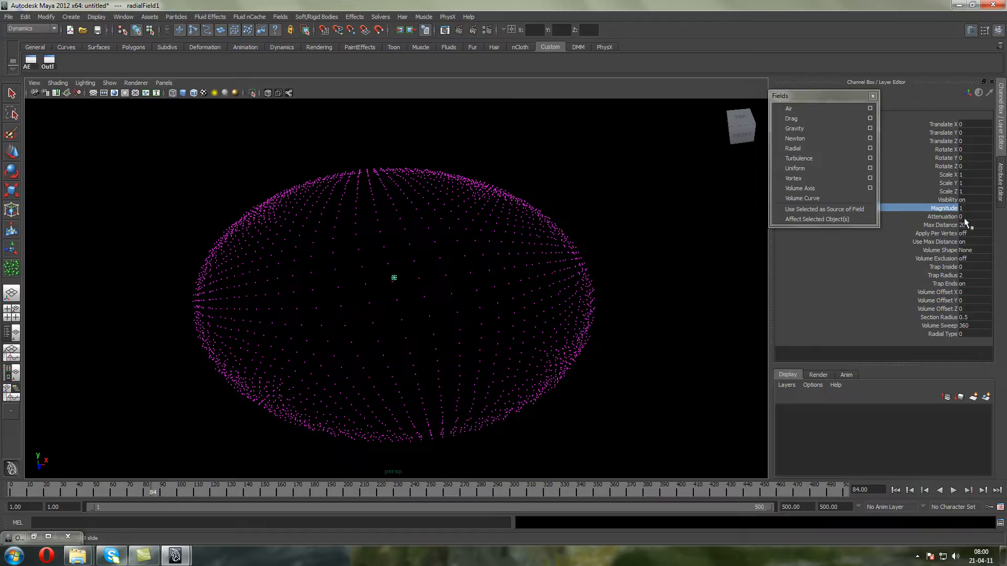
Replay the simulation from the first frame to review the radial field's effect without attenuation
click(981, 215)
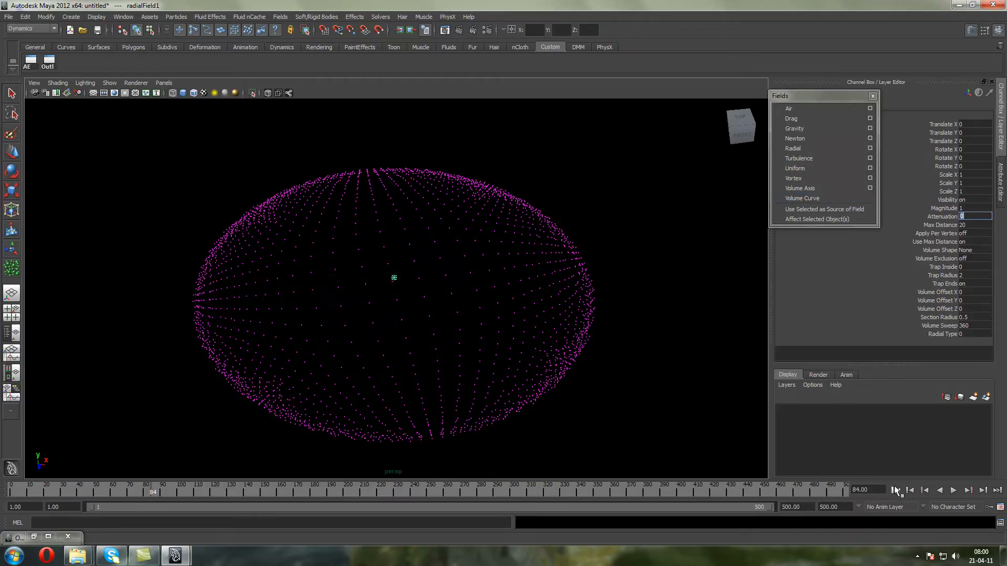
click(895, 490)
click(953, 490)
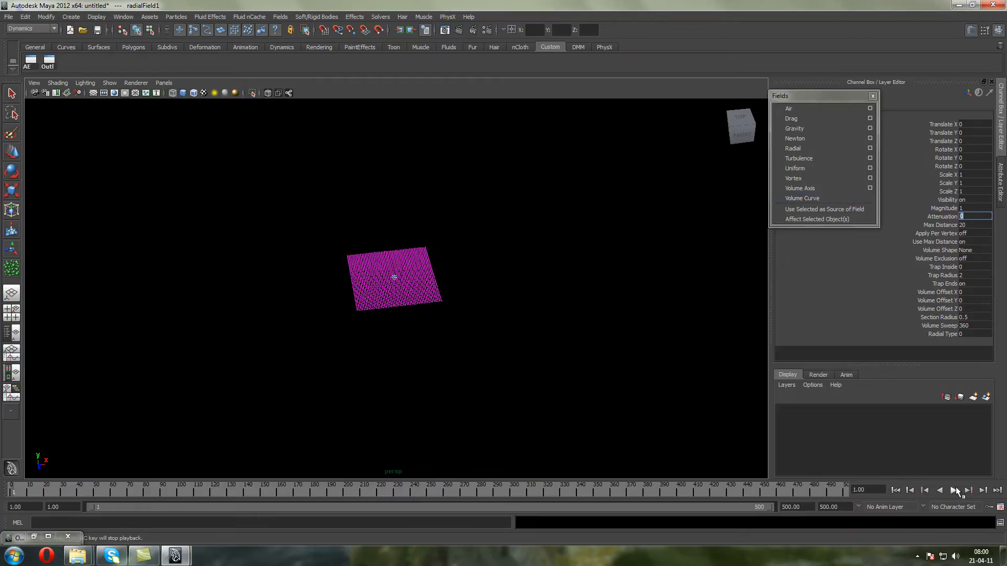
Return to the first frame, delete radialField1 and create a turbulence field
click(895, 490)
click(49, 61)
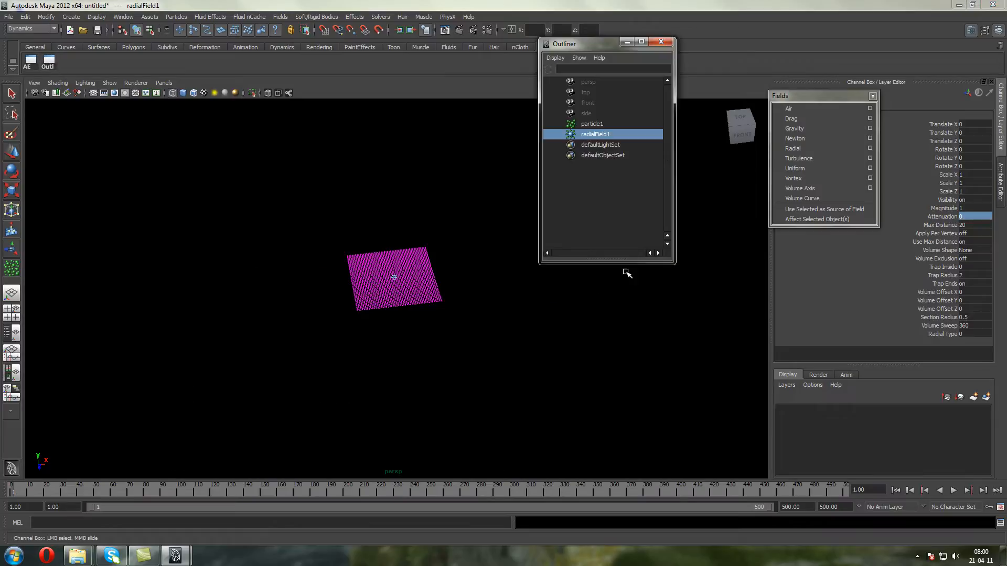
key(Delete)
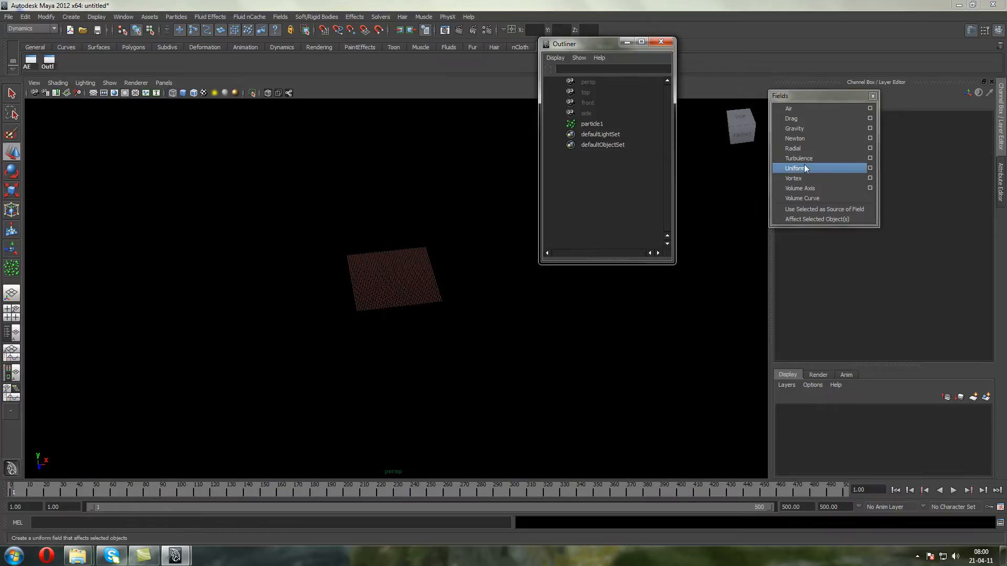
click(800, 158)
scroll(349, 273, up, 5)
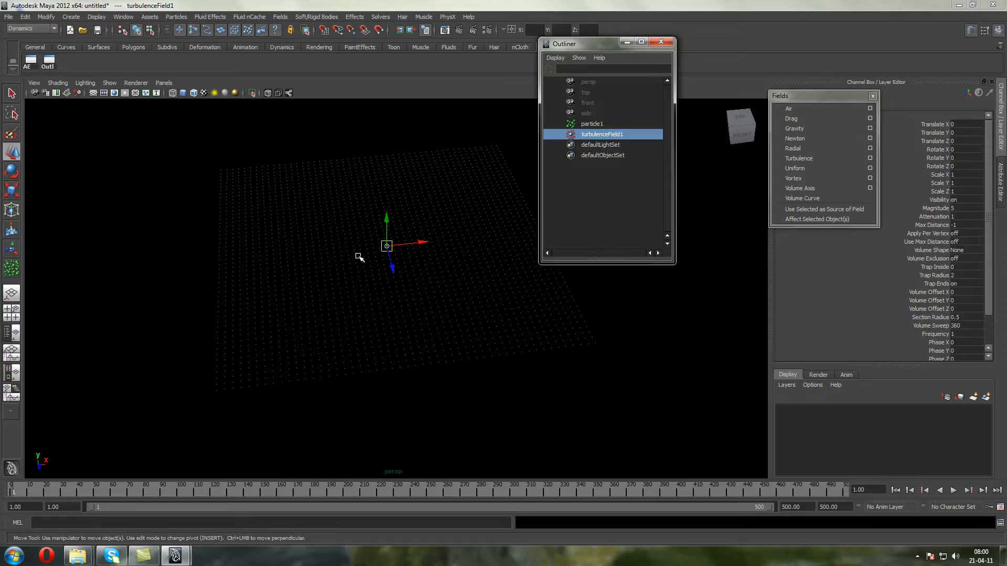
Connect turbulenceField1 to particle1 in the Dynamic Relationships Editor and close the editor
click(422, 316)
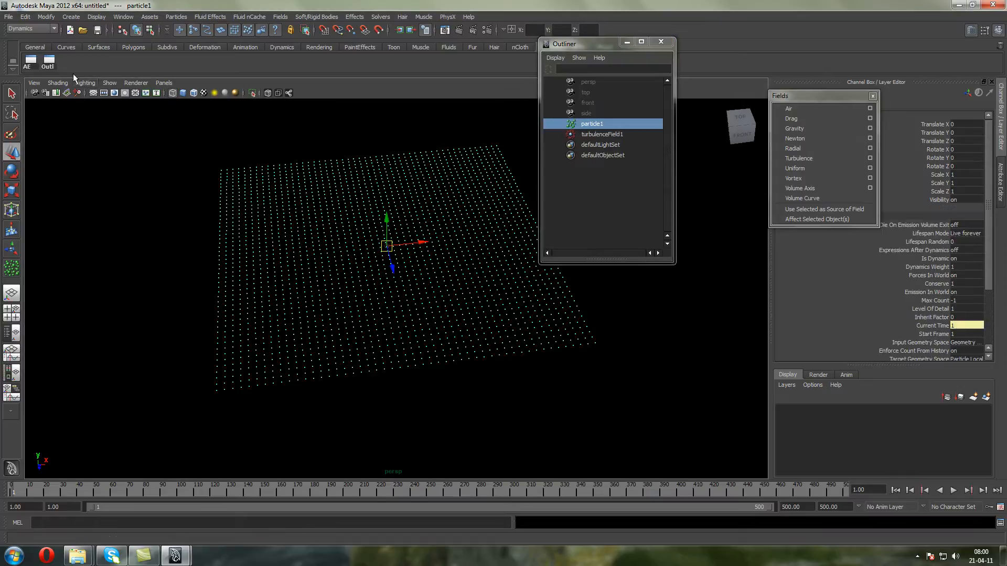
click(123, 17)
mouse_move(155, 62)
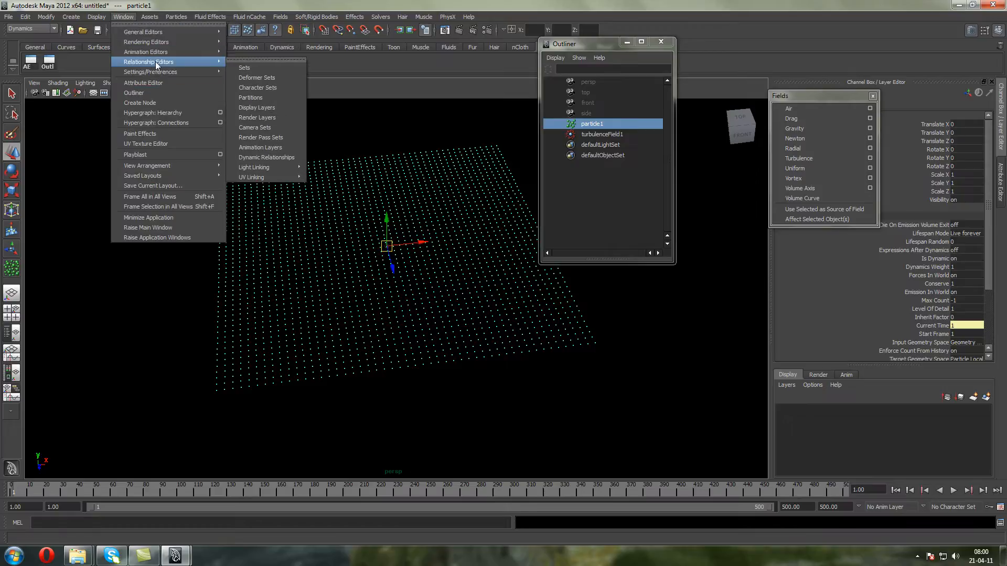
click(264, 158)
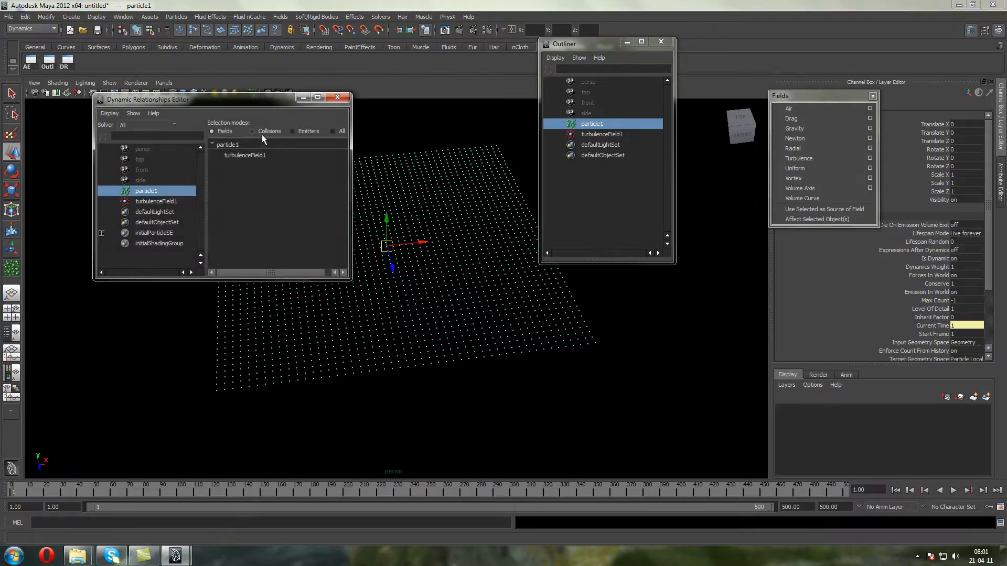
click(242, 155)
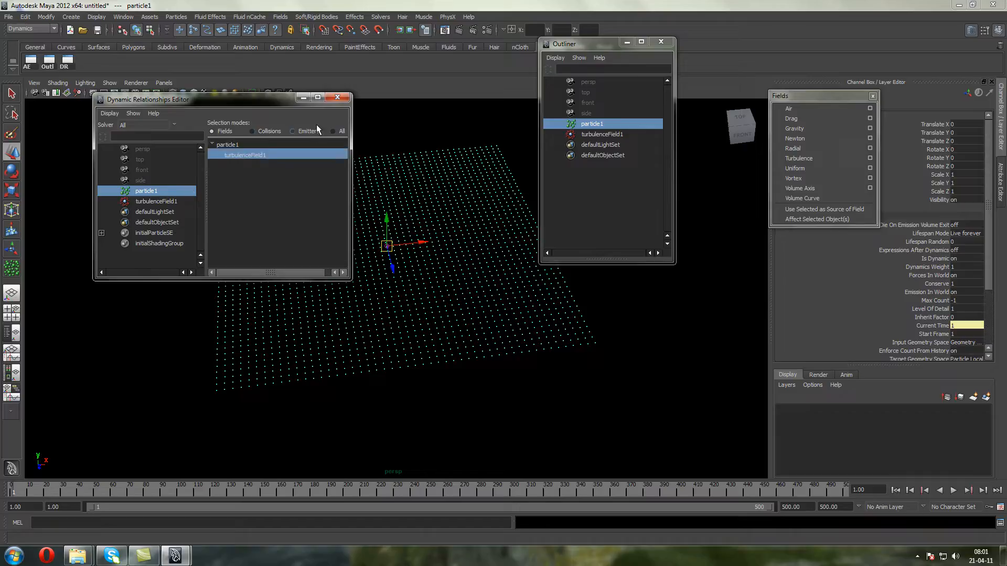
click(337, 97)
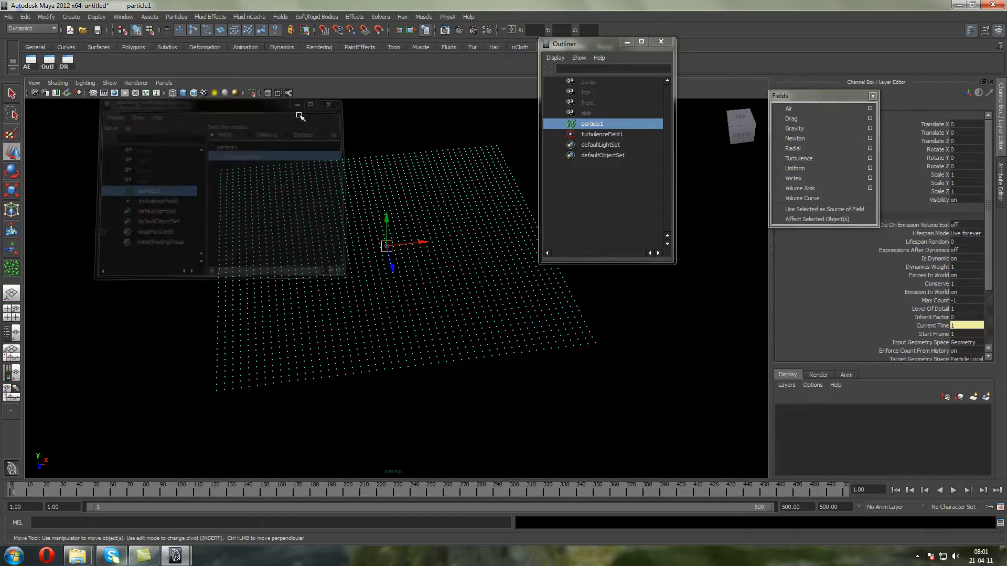
Select turbulenceField1 and play the simulation to see how it scatters the particles
click(588, 134)
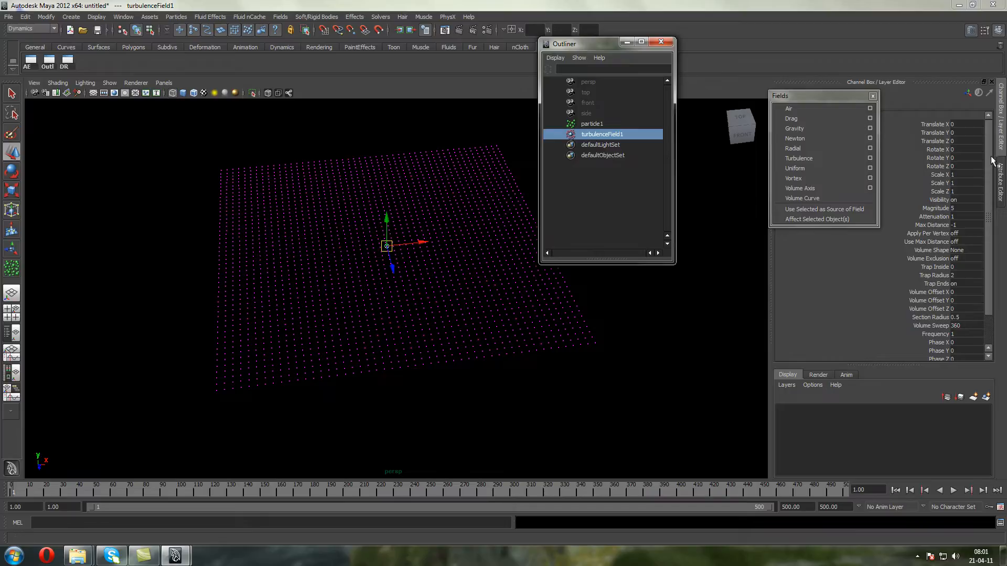
click(953, 490)
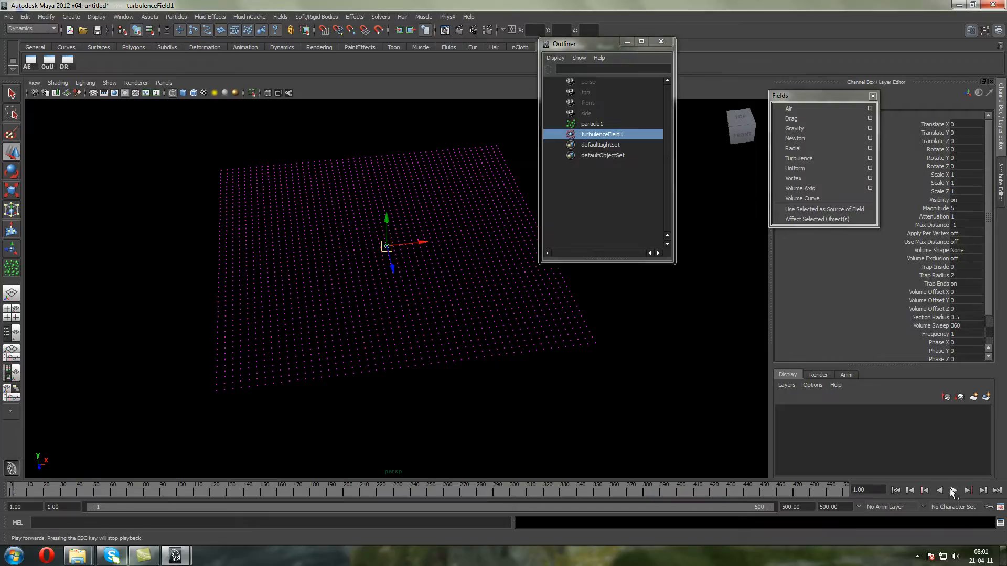
click(953, 490)
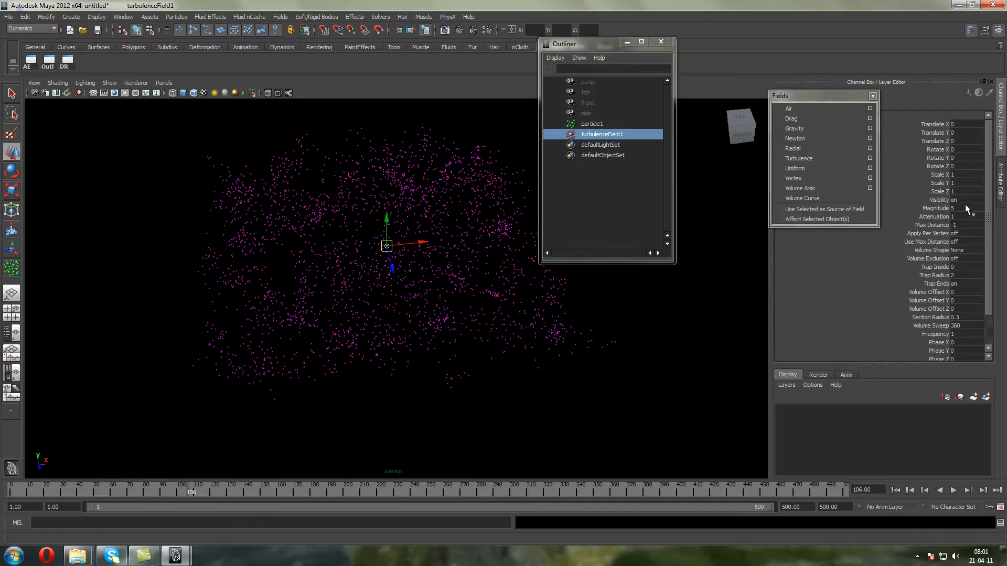
Set the turbulence field's Magnitude to 1 and play the simulation from the first frame
click(895, 490)
click(952, 490)
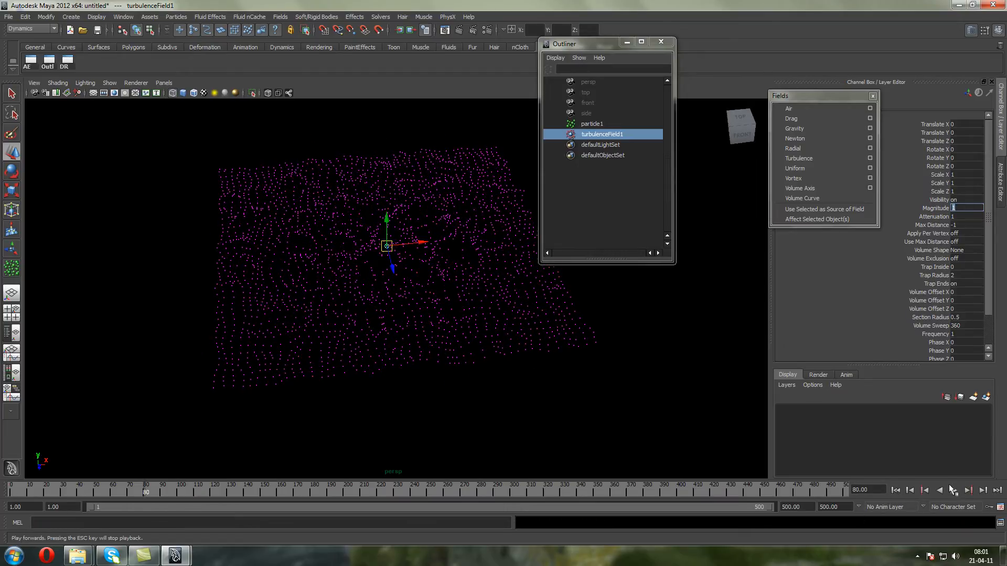
click(952, 490)
click(954, 490)
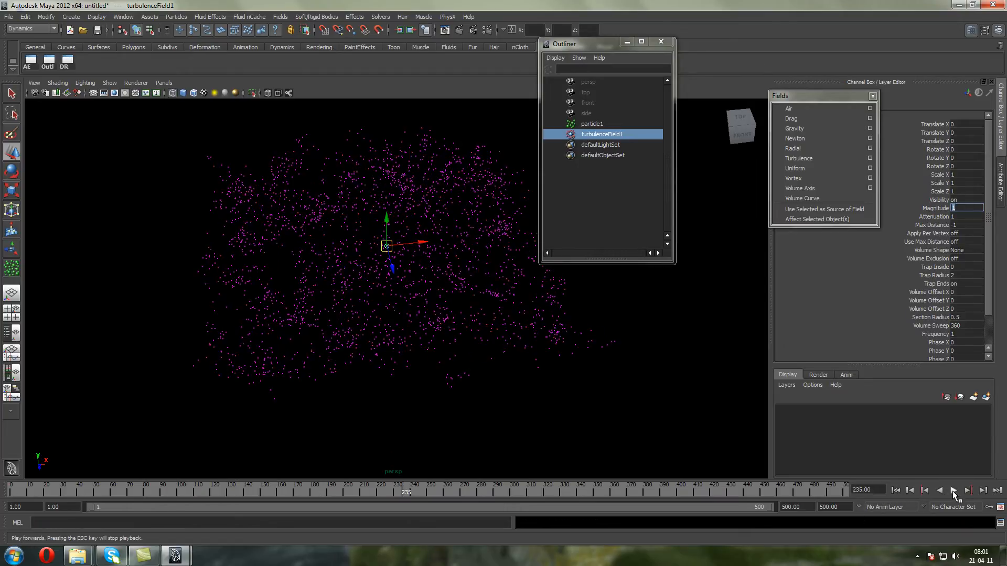
Return to the first frame and set the turbulence field's Magnitude to 0.1
click(895, 490)
text(.1)
key(Return)
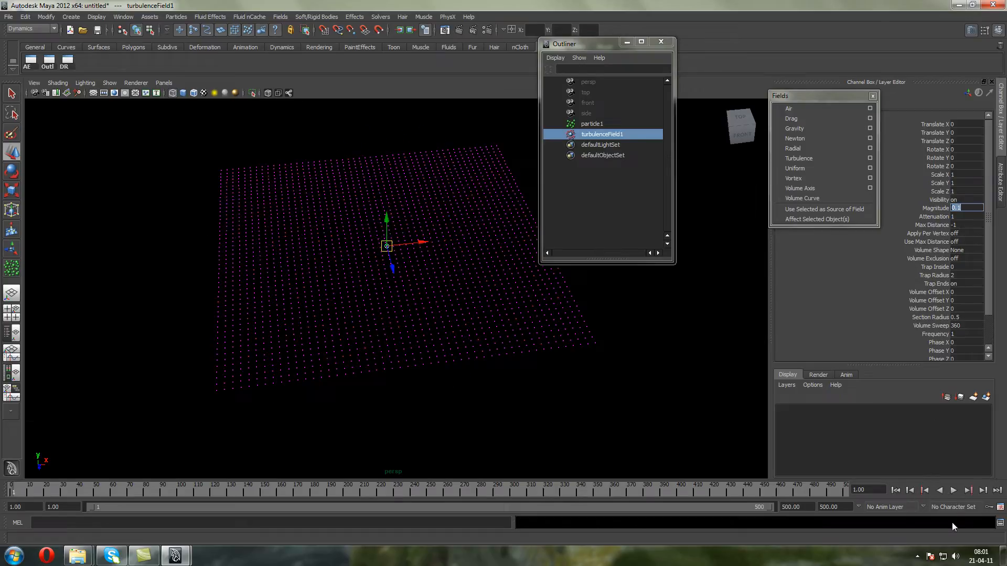
Play the simulation and examine the particle grid's distortion around the turbulence field at the reduced magnitude
click(952, 490)
click(953, 491)
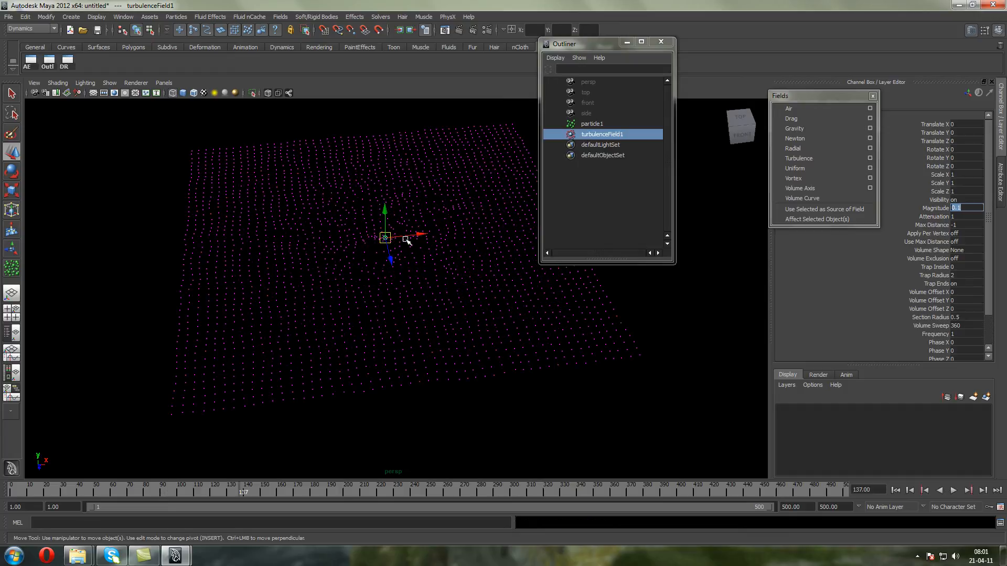
mouse_move(367, 244)
alt+mouse_down()
mouse_move(366, 207)
mouse_move(382, 242)
alt+mouse_up()
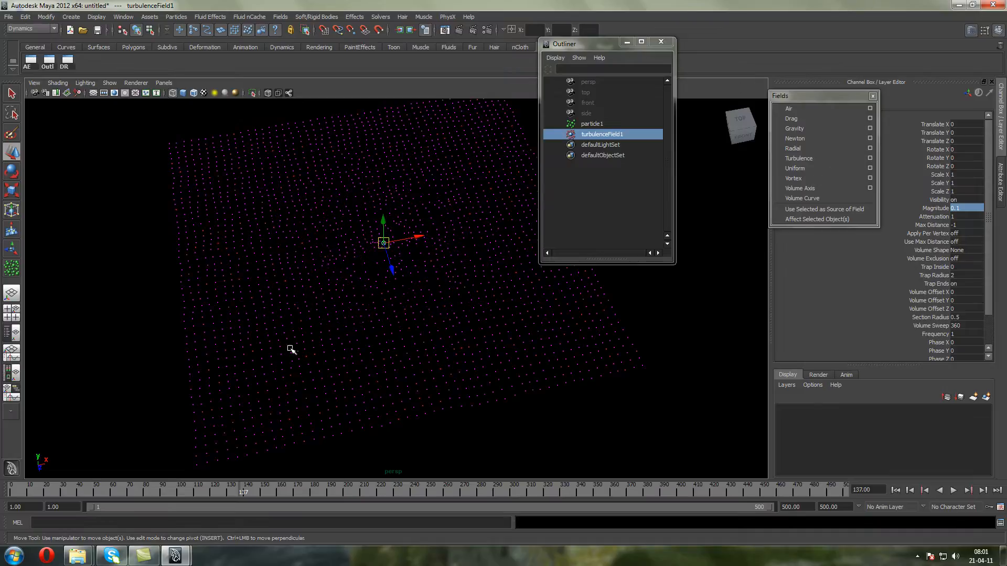
click(951, 491)
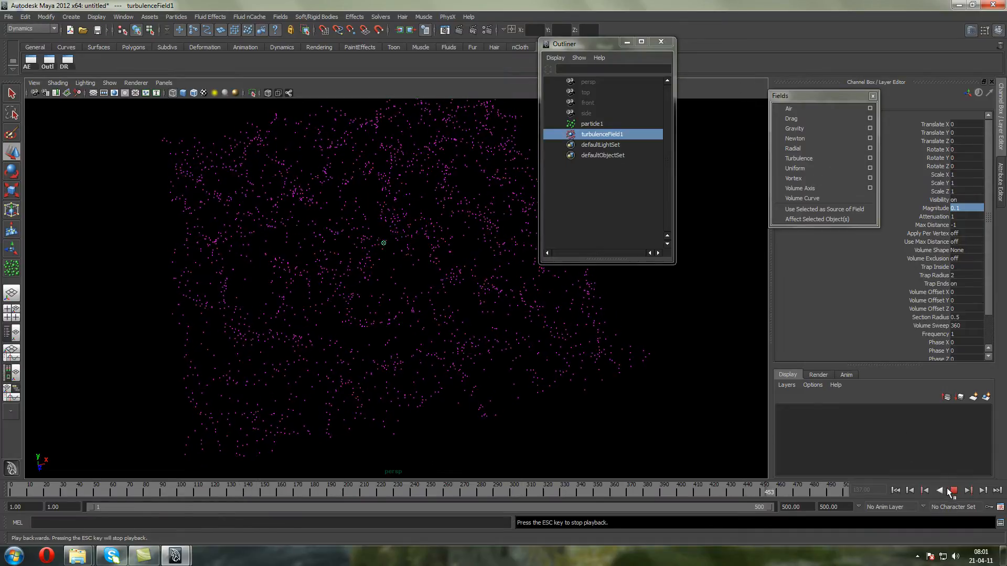
click(954, 491)
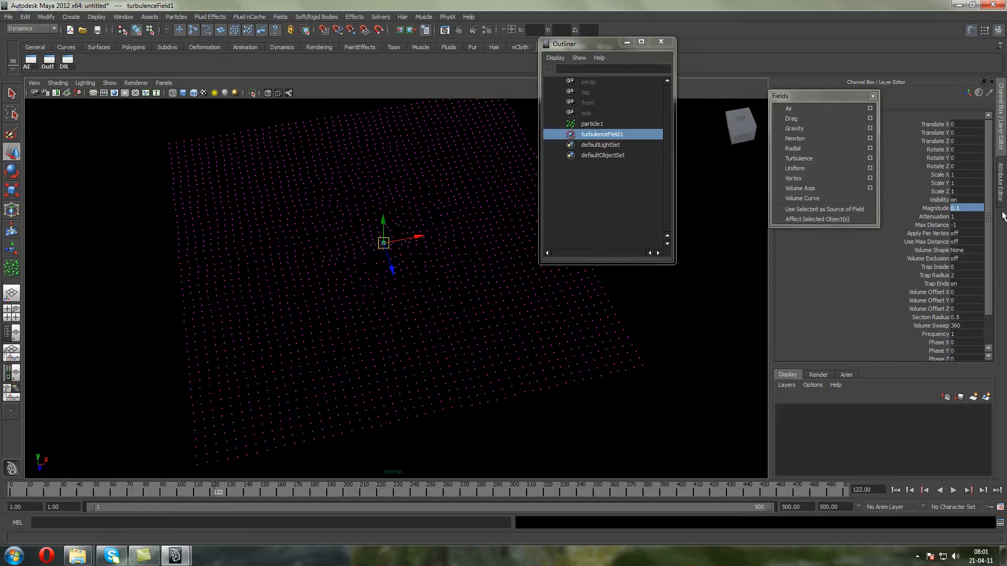
Set the turbulence field's Attenuation to 0
click(967, 217)
text(0)
key(Return)
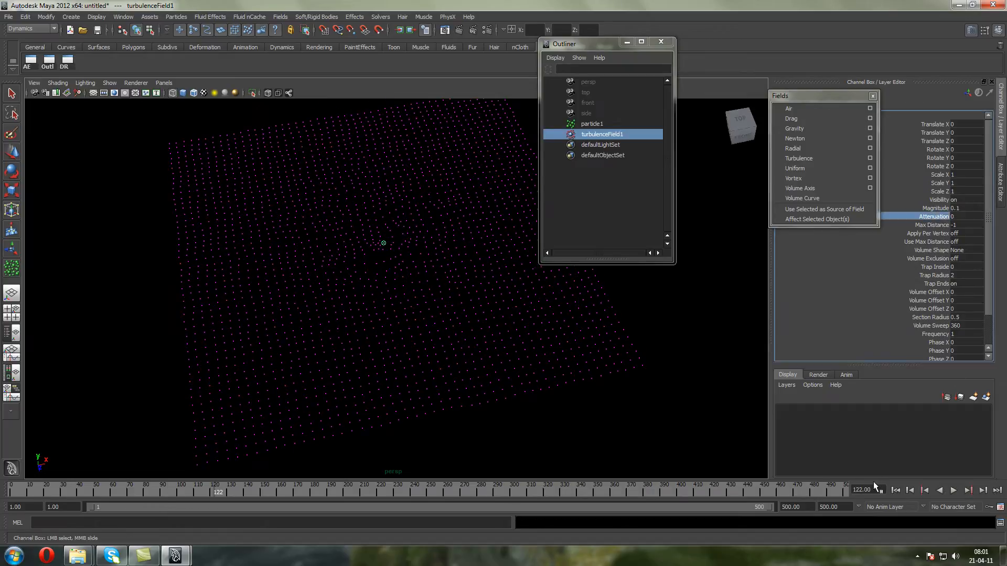
Play the simulation twice from the first frame to examine the turbulence across the grid with zero attenuation
click(896, 489)
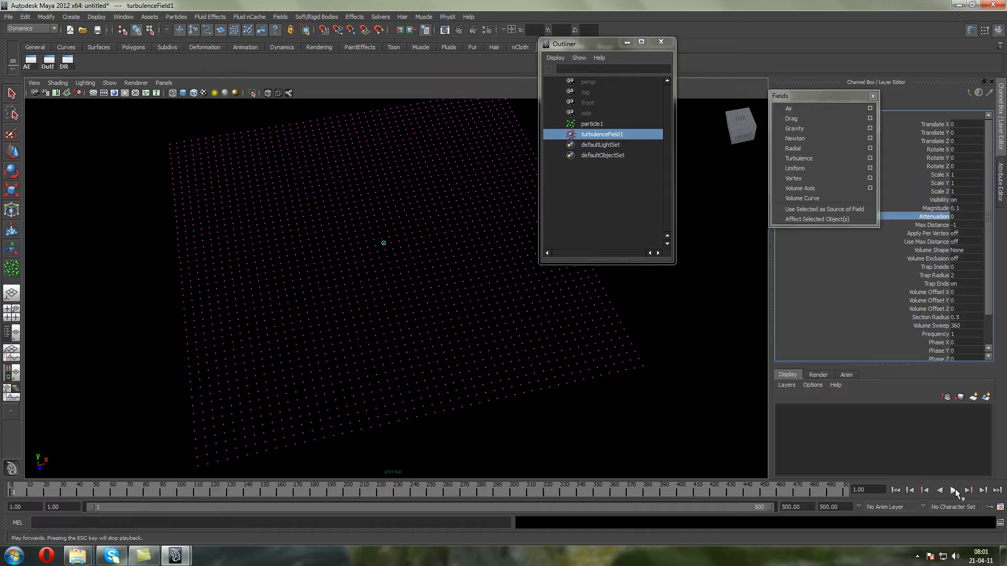
click(955, 489)
key(Escape)
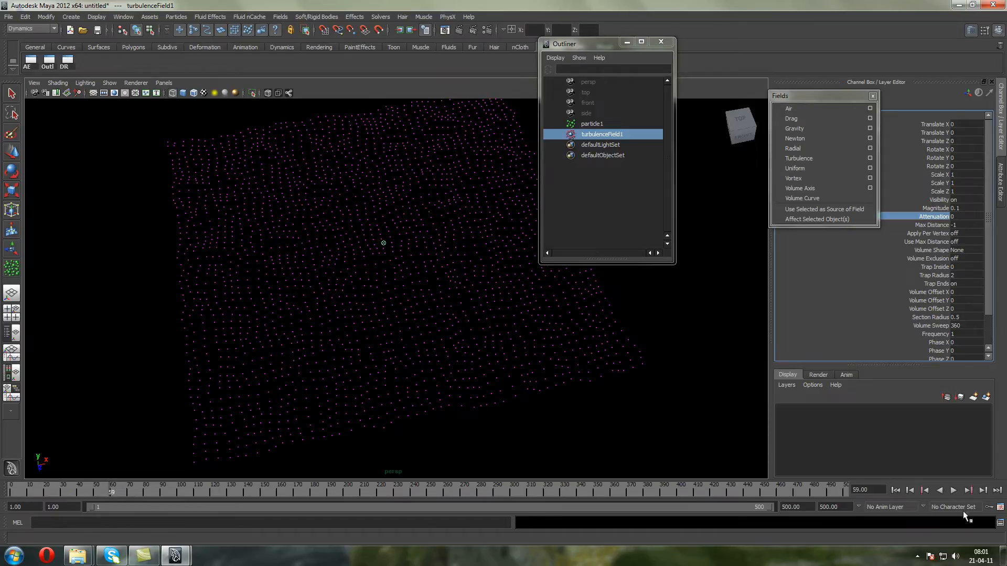
click(953, 489)
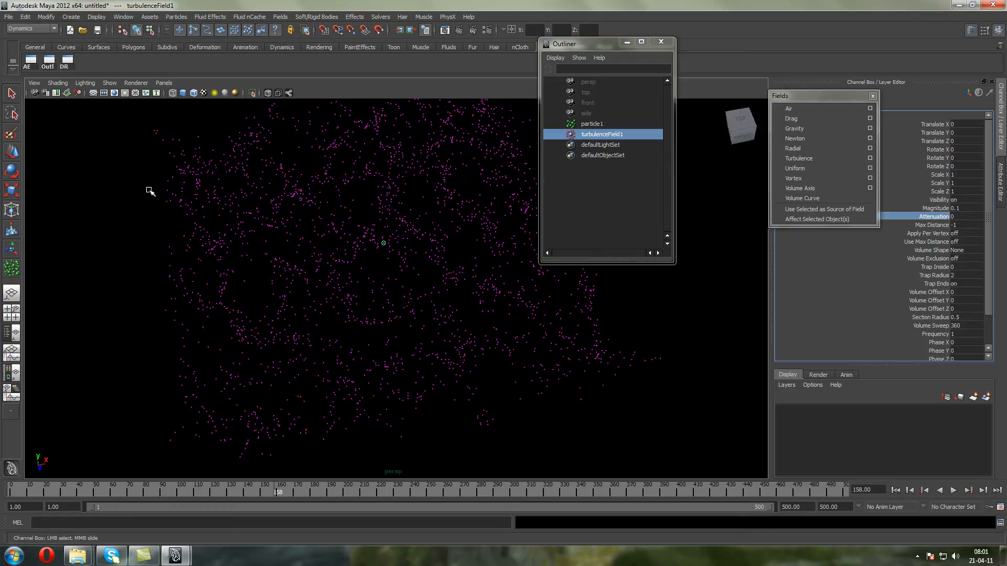
click(895, 489)
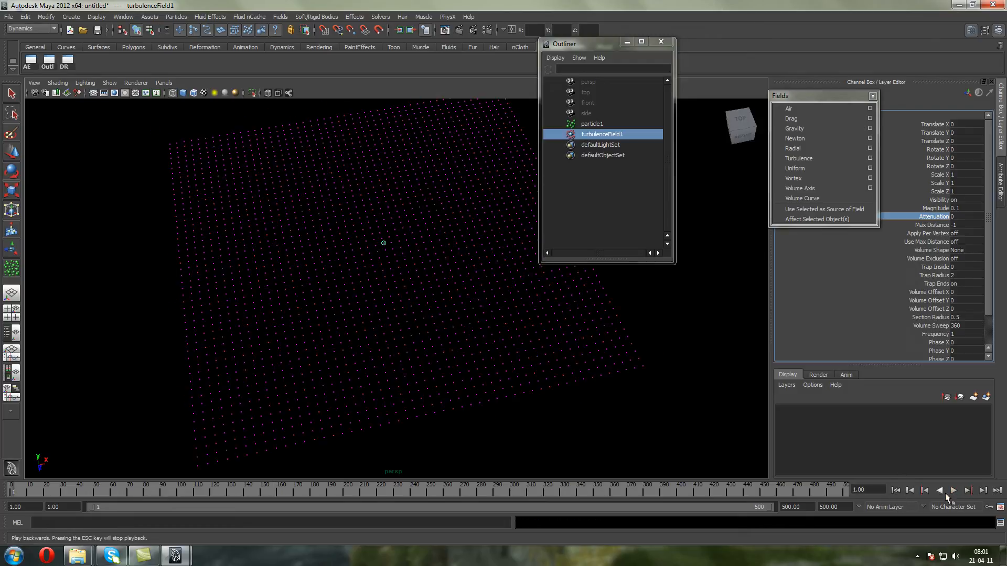
click(953, 489)
click(953, 490)
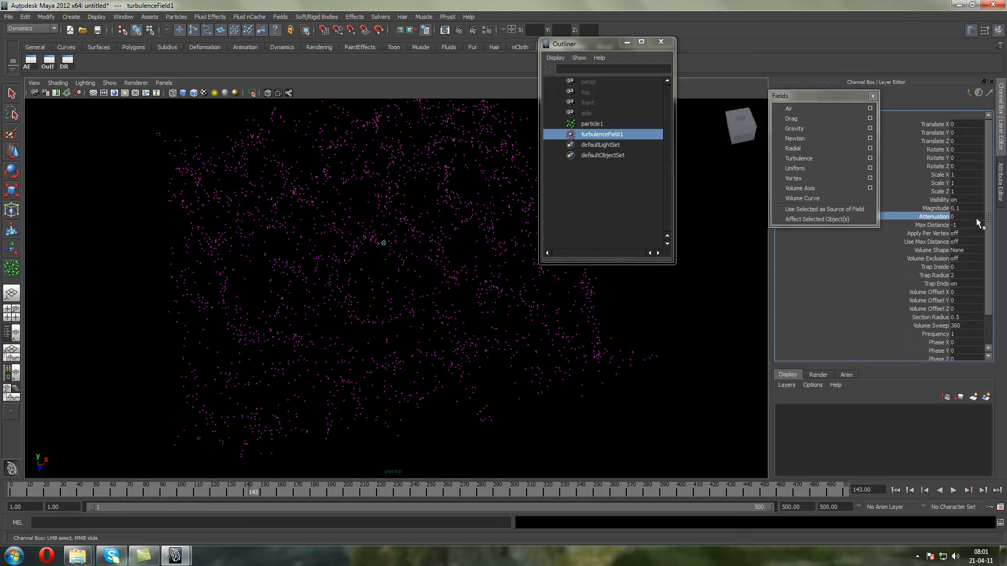
Set the turbulence field's Attenuation to 1 and play the simulation from the first frame
click(961, 216)
text(1)
key(Return)
click(895, 490)
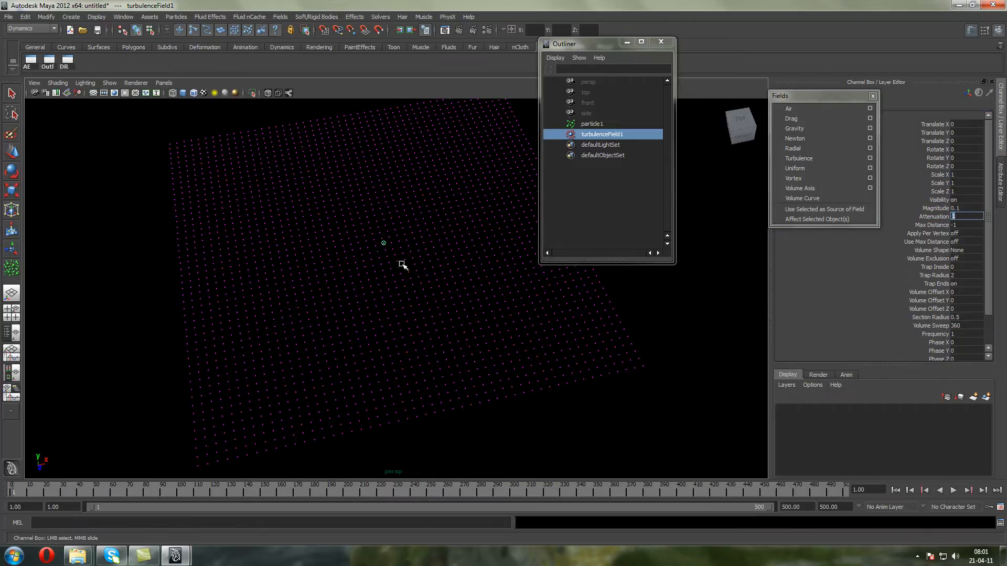
click(954, 490)
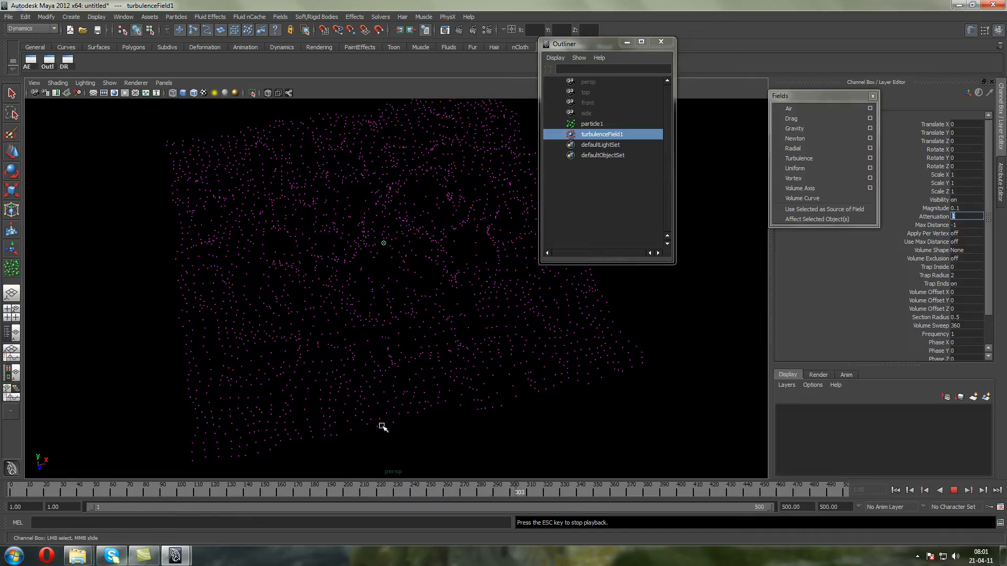
click(953, 491)
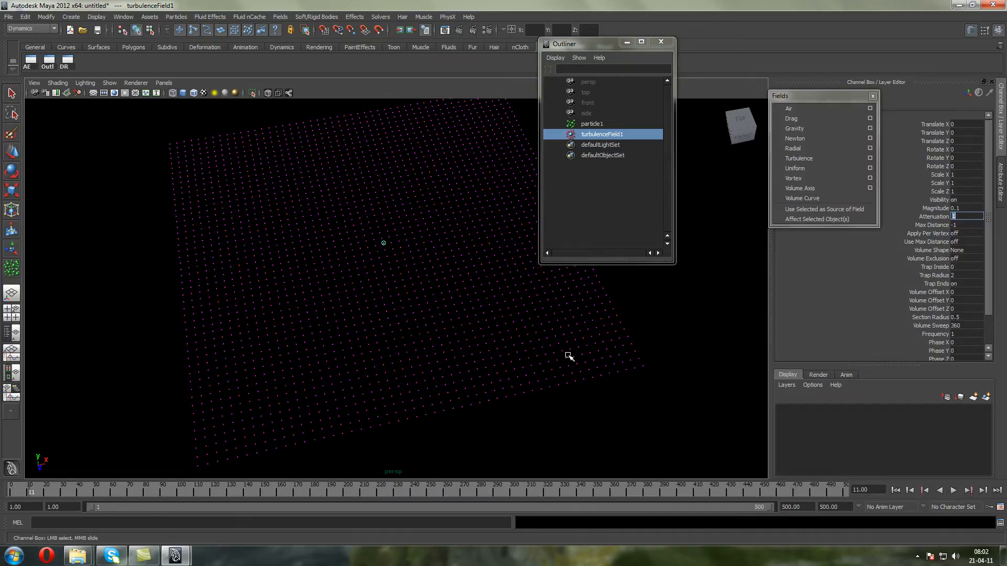
Switch the viewport to the orthographic top view of the particle grid
alt+drag(483, 325, 442, 346)
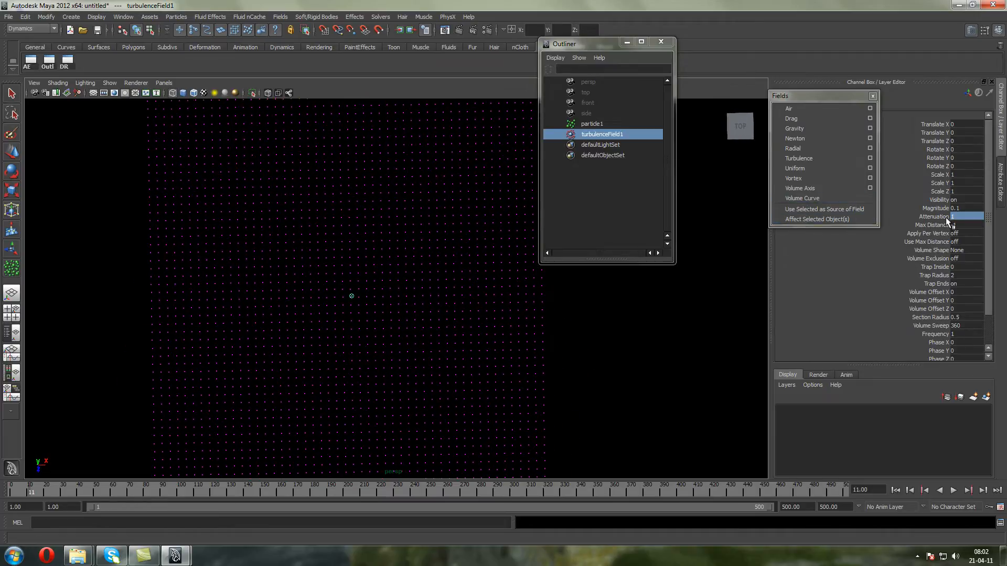
click(164, 83)
mouse_move(178, 113)
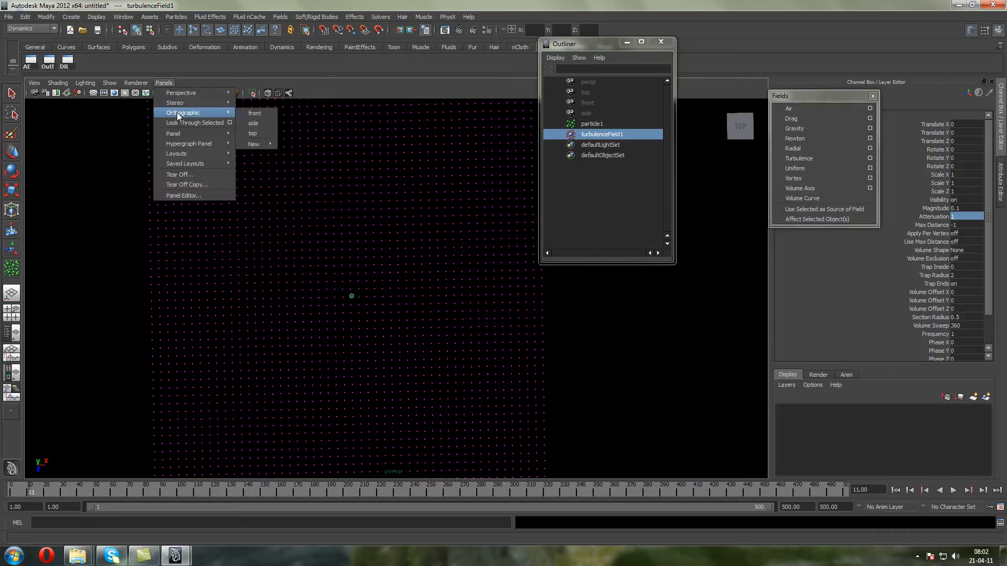
click(265, 134)
scroll(304, 173, up, 6)
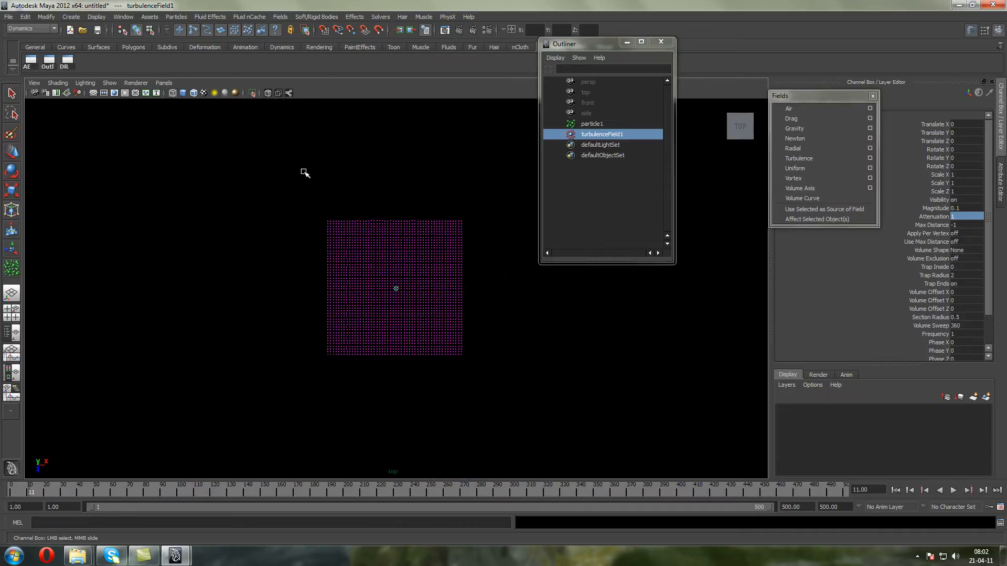
Close the floating Fields menu that covers the turbulence field's attributes
scroll(307, 173, up, 1)
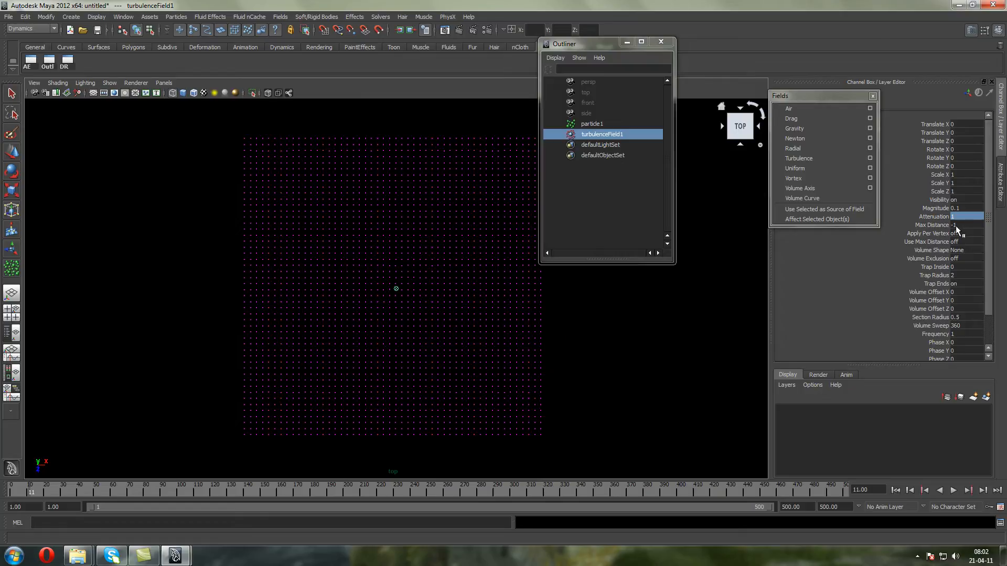
drag(803, 98, 823, 58)
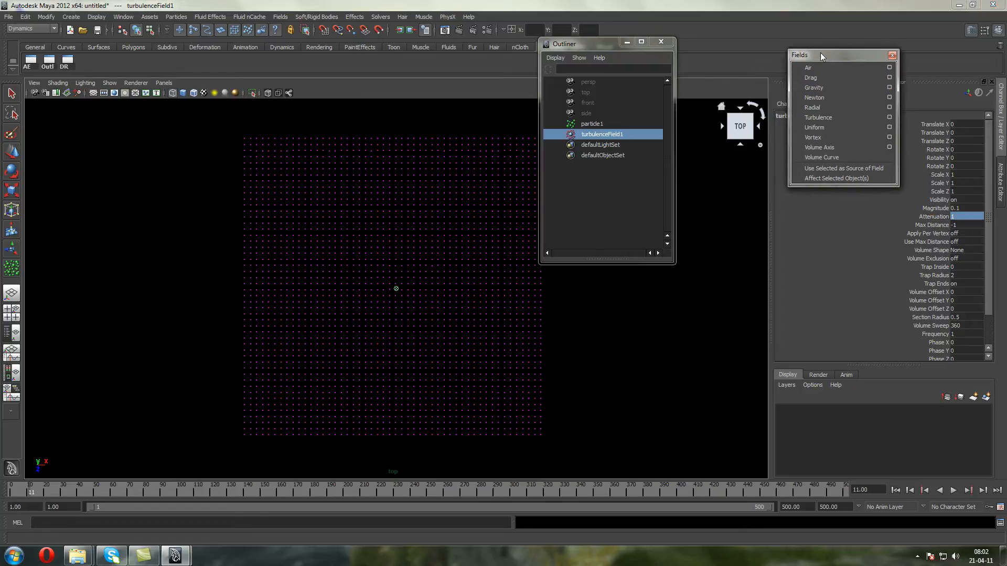
click(892, 56)
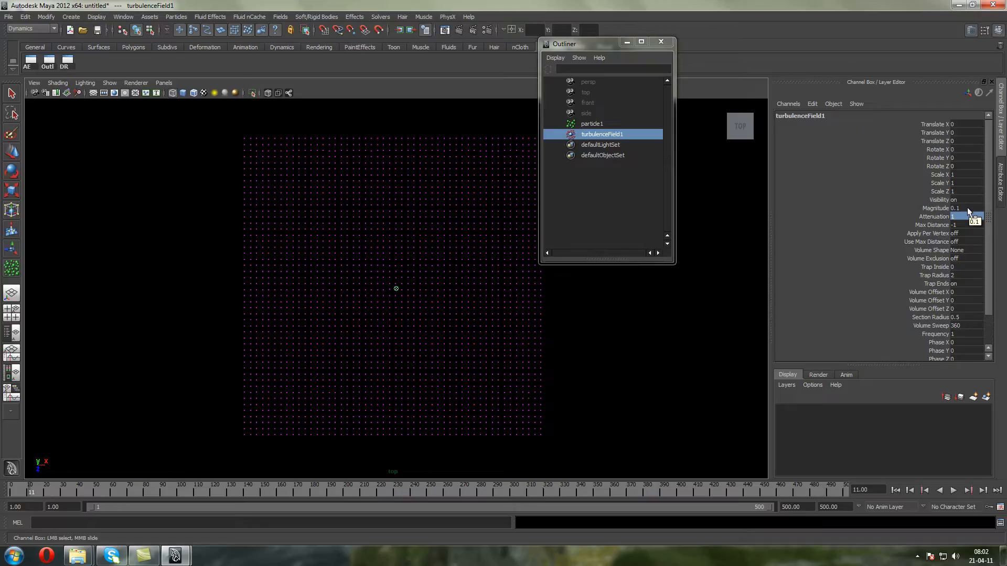
Set the turbulence field's Attenuation to 0
click(965, 217)
text(0)
click(933, 217)
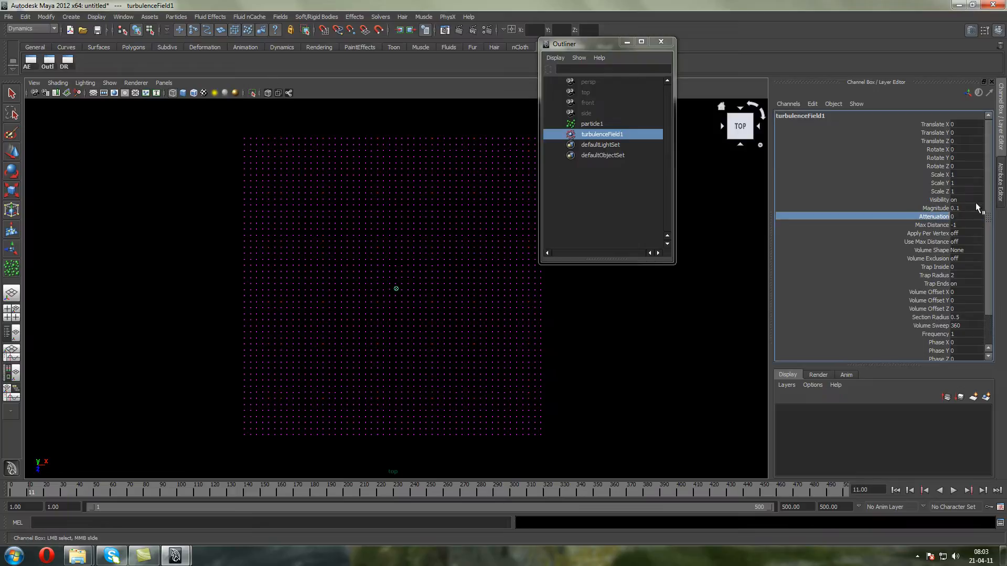
Move the turbulence field outside the particle grid to about X -31.6, Z -3.3 and return to the first frame
key(w)
drag(396, 290, 16, 250)
click(896, 492)
scroll(146, 285, down, 1)
alt+middle_drag(180, 306, 210, 333)
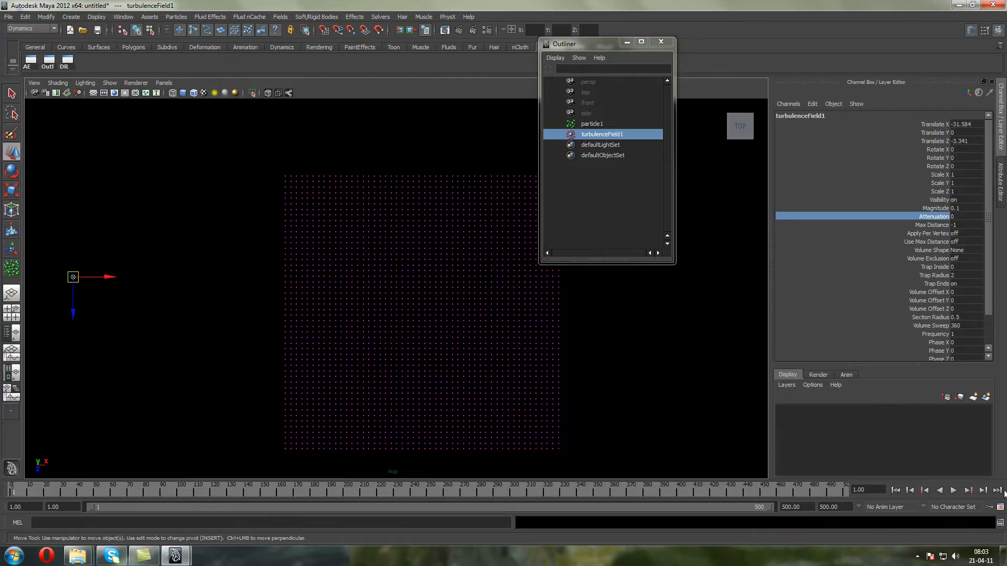
Set the displaced turbulence field's Attenuation to 1 and play the simulation
click(962, 216)
click(954, 490)
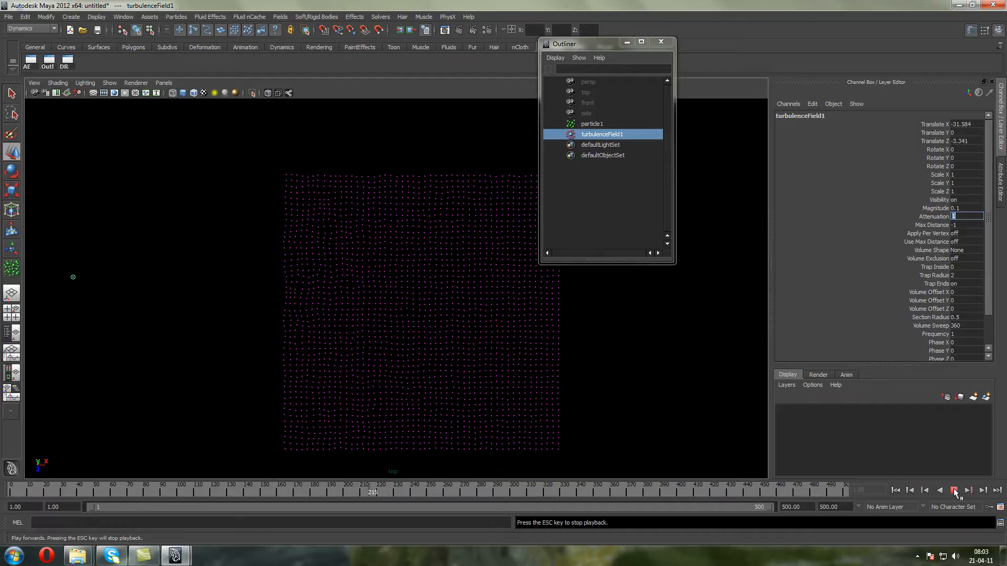
click(953, 491)
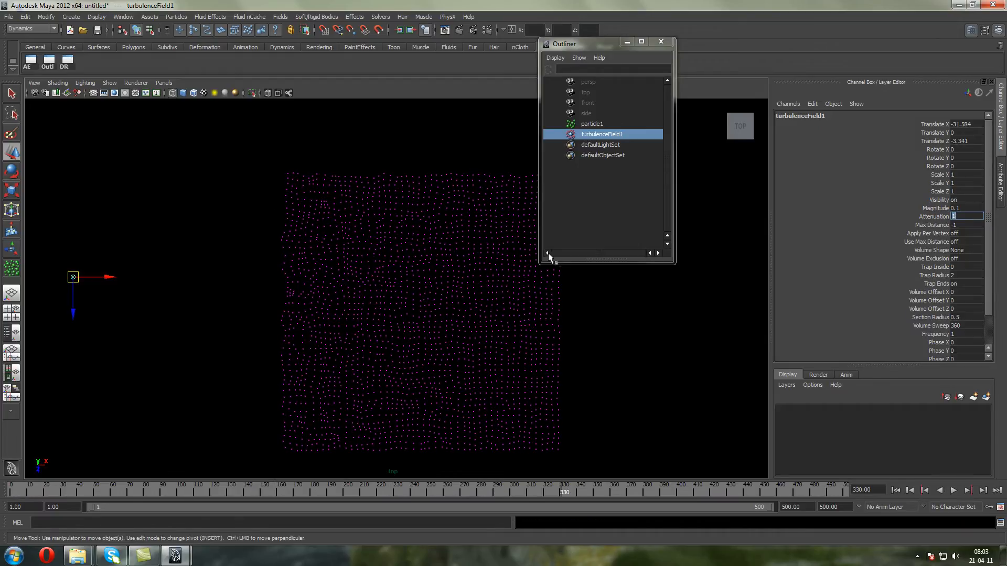
Set the turbulence field's Attenuation to 0, replay the simulation with the Outliner moved clear of the grid, and rewind
click(895, 490)
click(953, 490)
click(953, 490)
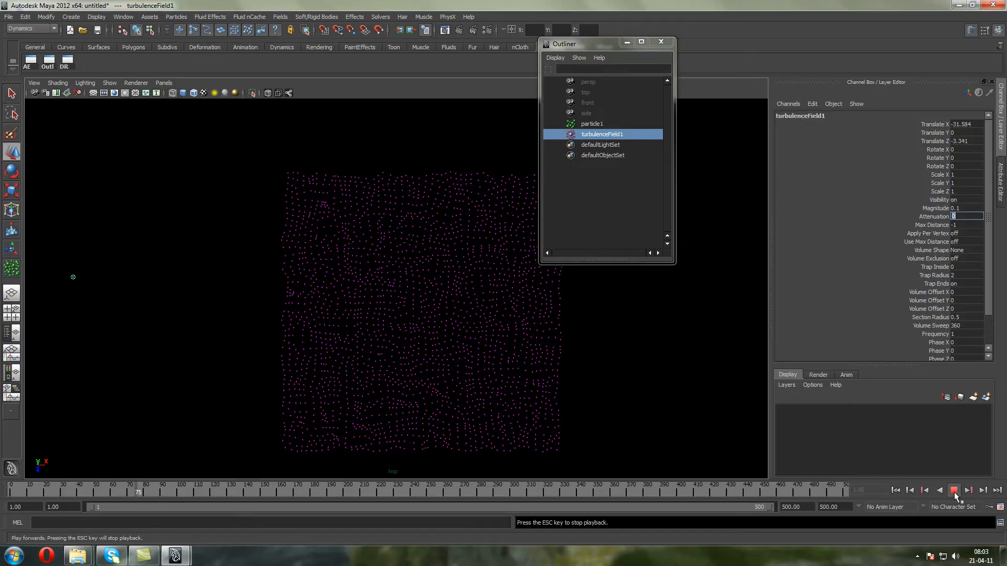
drag(613, 45, 779, 43)
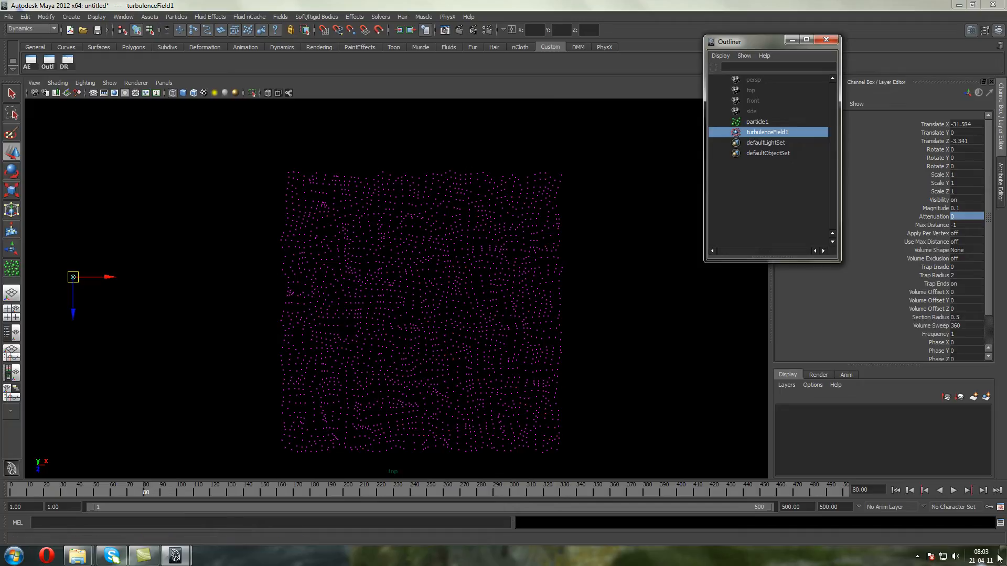
click(955, 490)
click(954, 490)
click(895, 491)
Delete the turbulence field and the flat particle grid from the scene
key(Delete)
click(442, 315)
key(Delete)
Open the Particle Tool with its settings
click(164, 84)
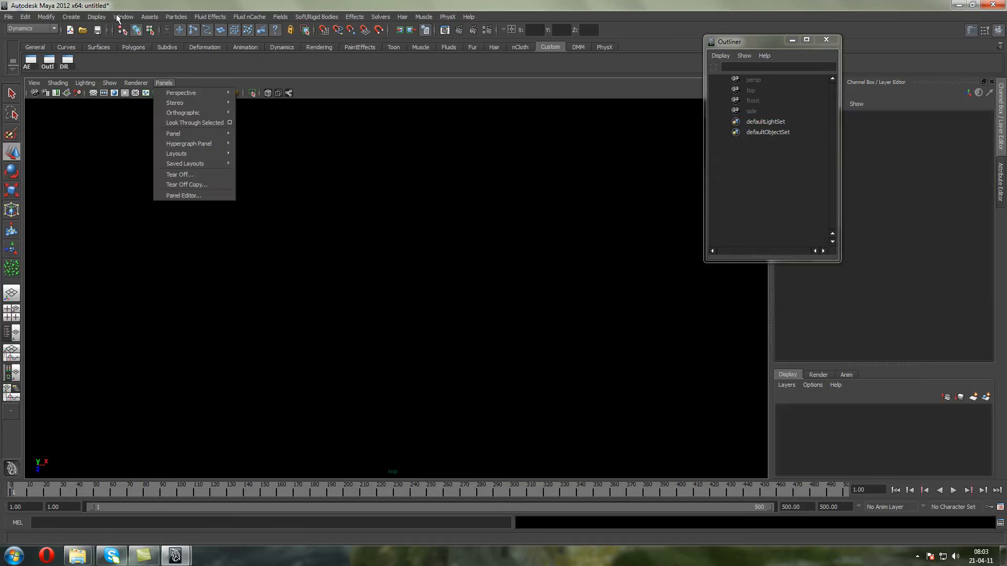
click(125, 19)
mouse_move(80, 18)
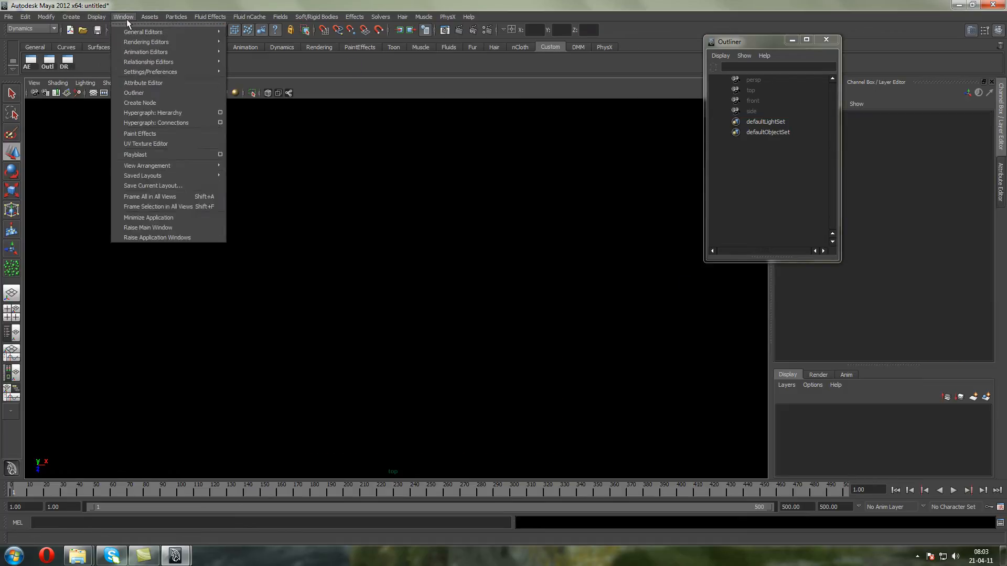
click(113, 6)
click(171, 18)
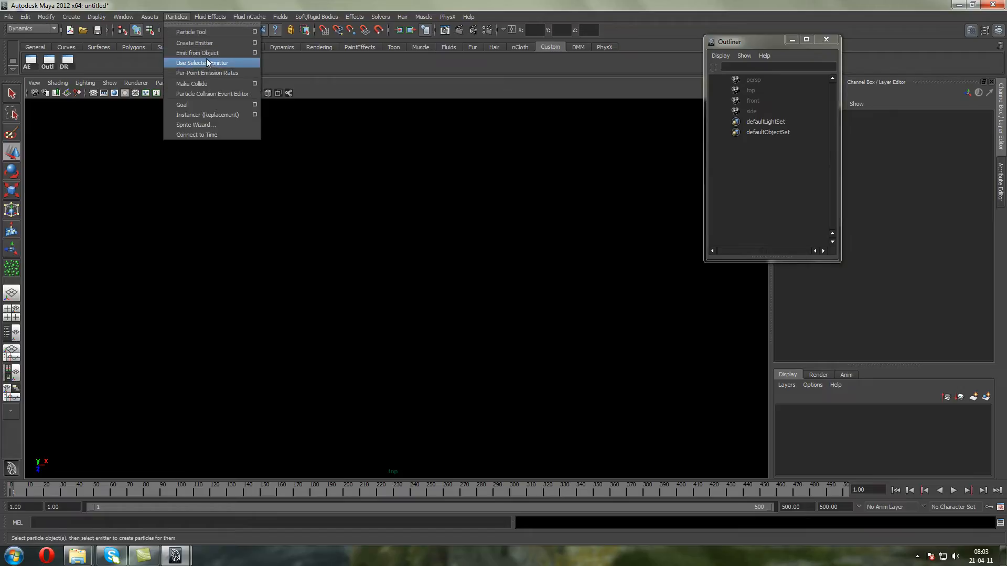
click(255, 32)
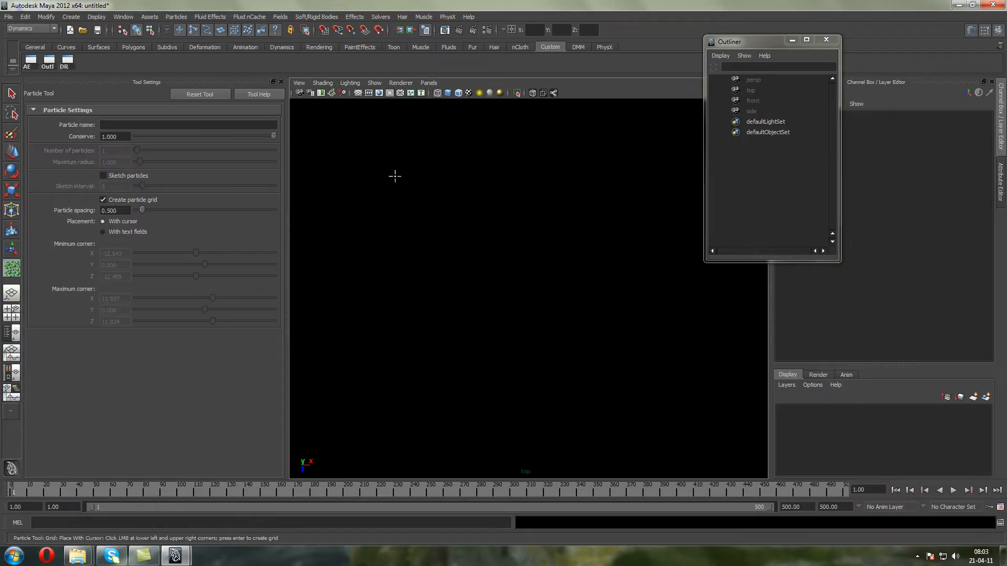
Display the viewport's reference grid and switch to the perspective view
click(428, 83)
mouse_move(439, 102)
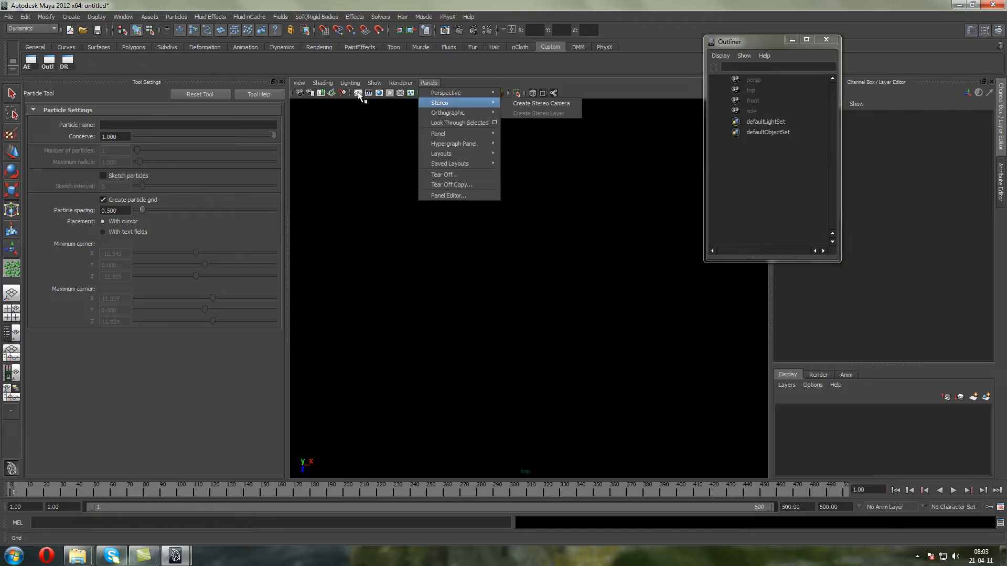
click(358, 93)
click(423, 84)
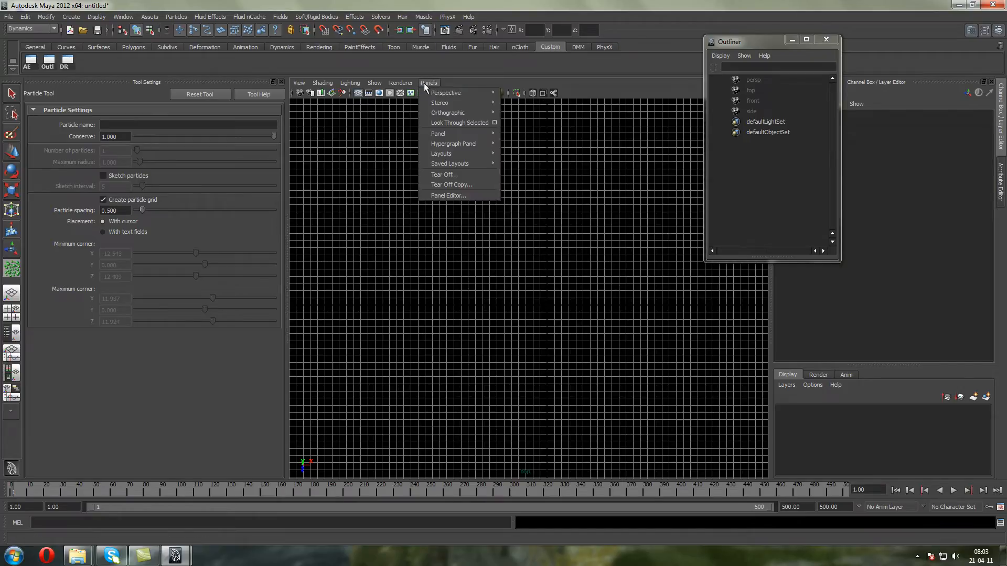
mouse_move(462, 96)
click(523, 95)
scroll(494, 184, down, 6)
alt+drag(476, 220, 480, 169)
scroll(499, 242, up, 5)
alt+drag(473, 241, 435, 197)
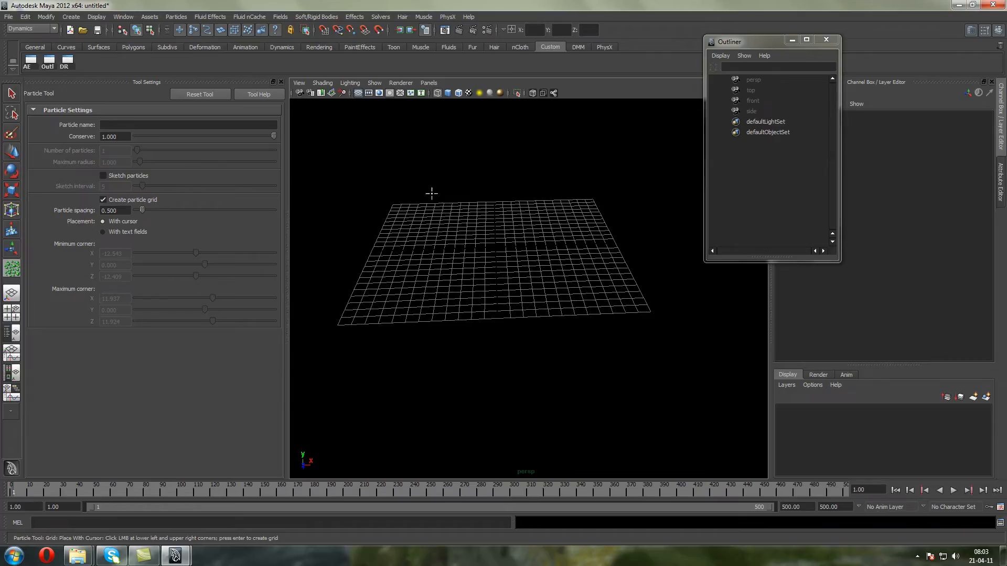
Create a flat particle grid between opposite corners of the reference grid and delete it again
click(394, 204)
click(650, 311)
key(Return)
key(w)
alt+drag(645, 294, 521, 272)
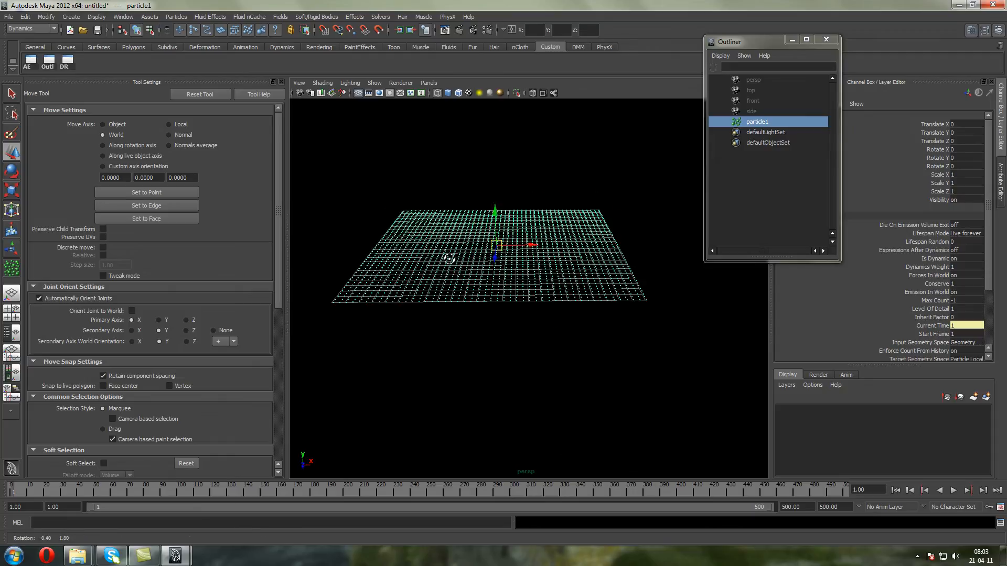
key(Delete)
Place the particle grid's two markers on opposite reference grid corners and lower the second one in the front view
click(12, 268)
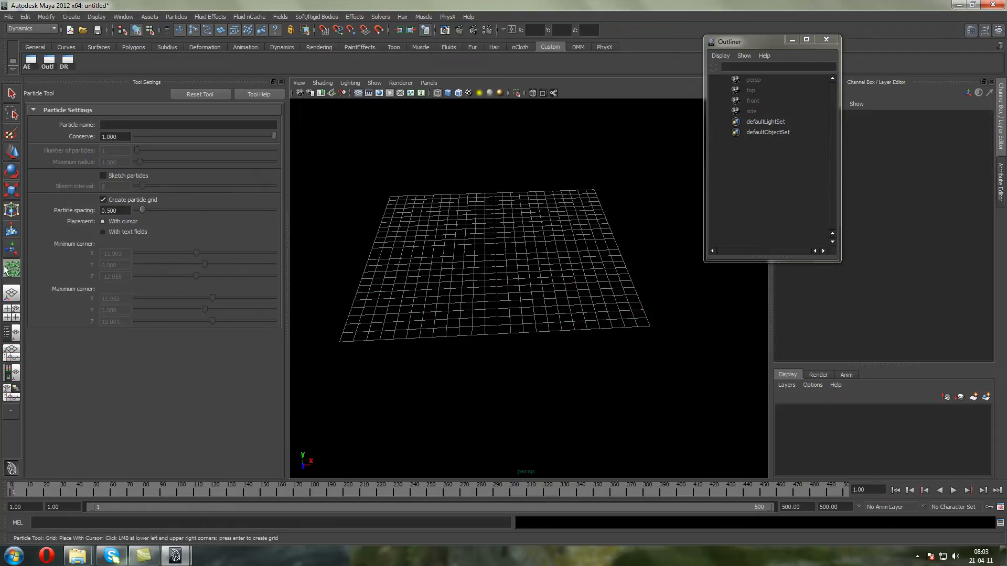
click(392, 198)
click(649, 324)
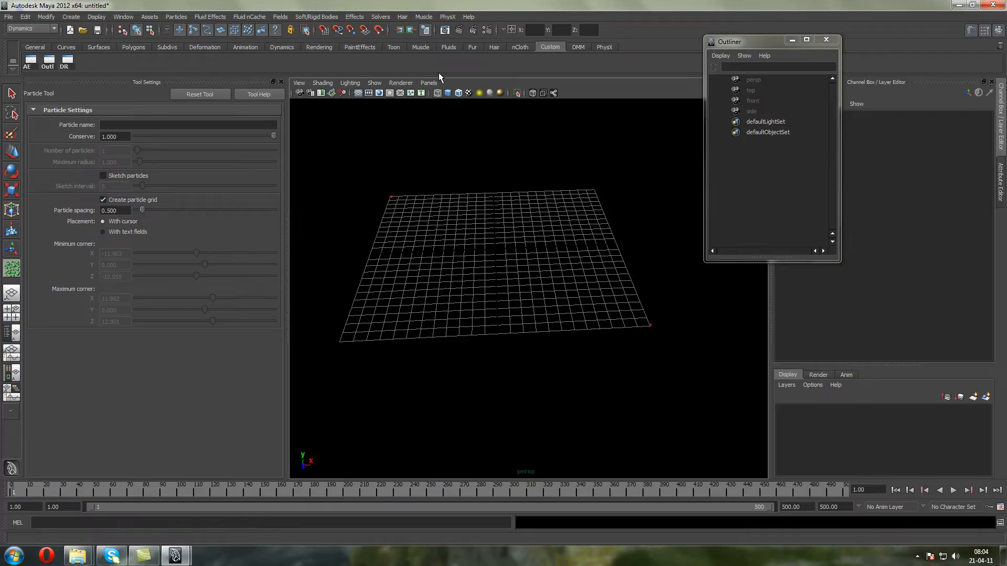
click(429, 83)
mouse_move(449, 115)
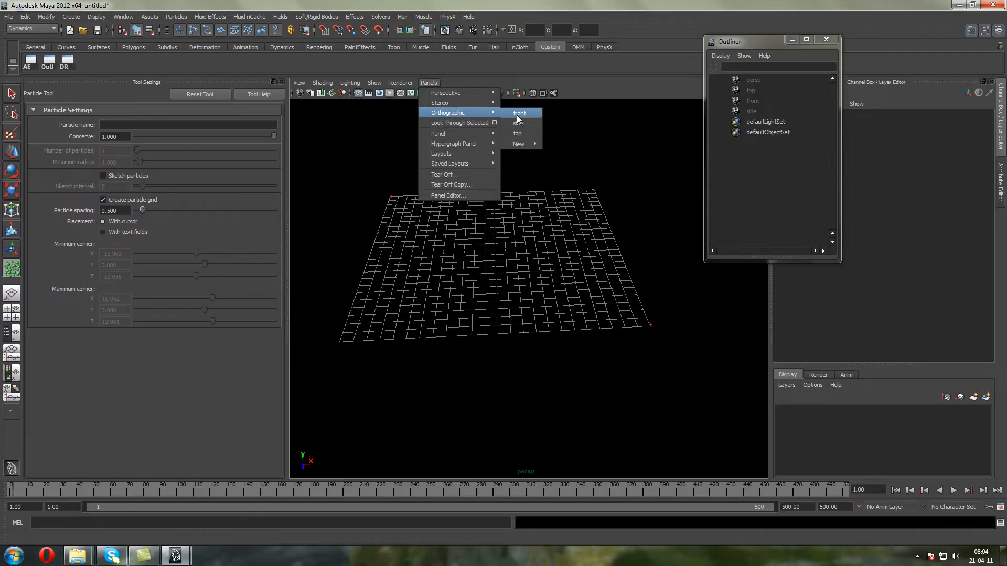
click(517, 115)
alt+middle_drag(505, 141, 495, 137)
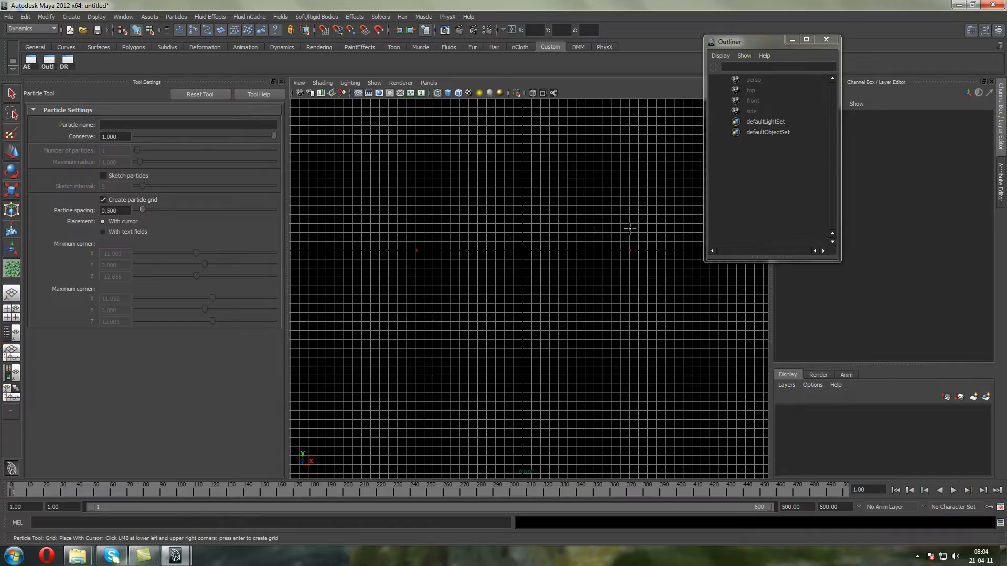
click(630, 248)
drag(628, 286, 628, 353)
Return to the perspective view and complete the three-dimensional particle grid from the placed corners
click(429, 83)
mouse_move(440, 93)
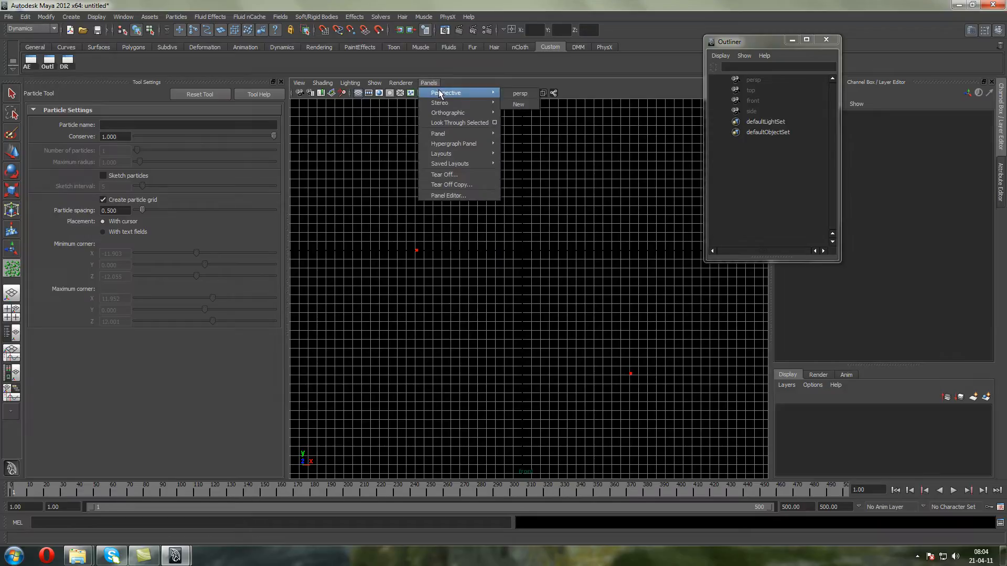
click(516, 95)
mouse_move(510, 193)
alt+mouse_down()
mouse_move(524, 207)
mouse_move(526, 196)
mouse_move(441, 189)
mouse_move(474, 194)
mouse_move(478, 204)
mouse_move(420, 173)
mouse_move(504, 170)
mouse_move(487, 184)
mouse_move(523, 203)
alt+mouse_up()
key(Return)
key(w)
Examine the three-dimensional particle grid from several angles and distances
alt+right_drag(524, 204, 519, 232)
alt+drag(519, 232, 473, 205)
scroll(474, 221, up, 4)
alt+middle_drag(474, 222, 568, 195)
scroll(563, 199, down, 6)
alt+drag(562, 200, 478, 229)
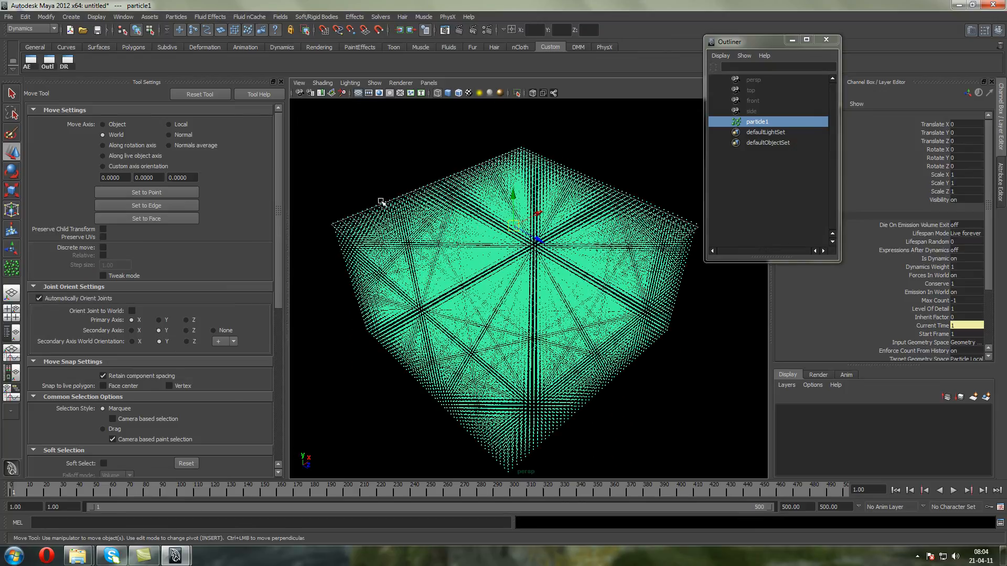
alt+drag(533, 379, 501, 342)
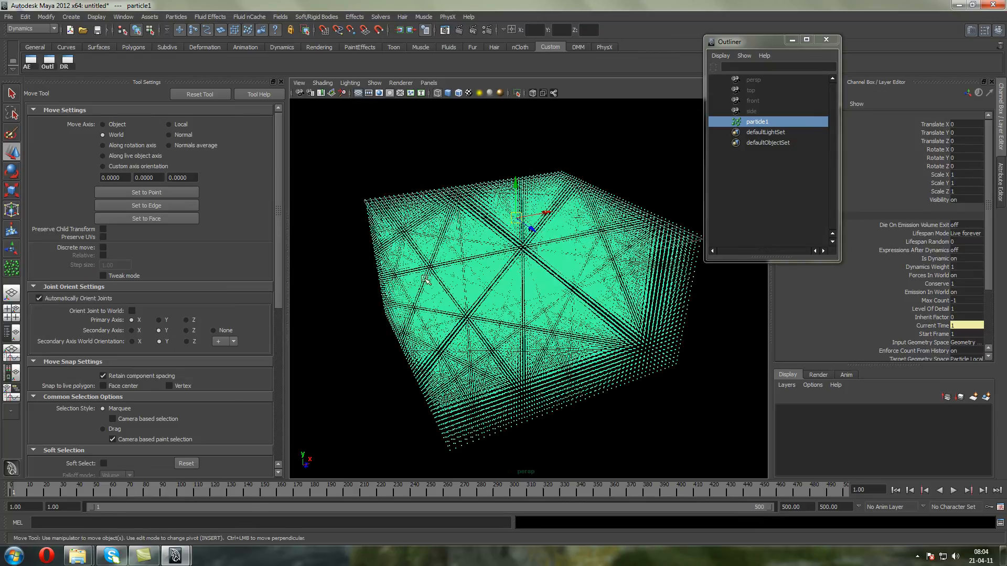
alt+drag(646, 364, 439, 238)
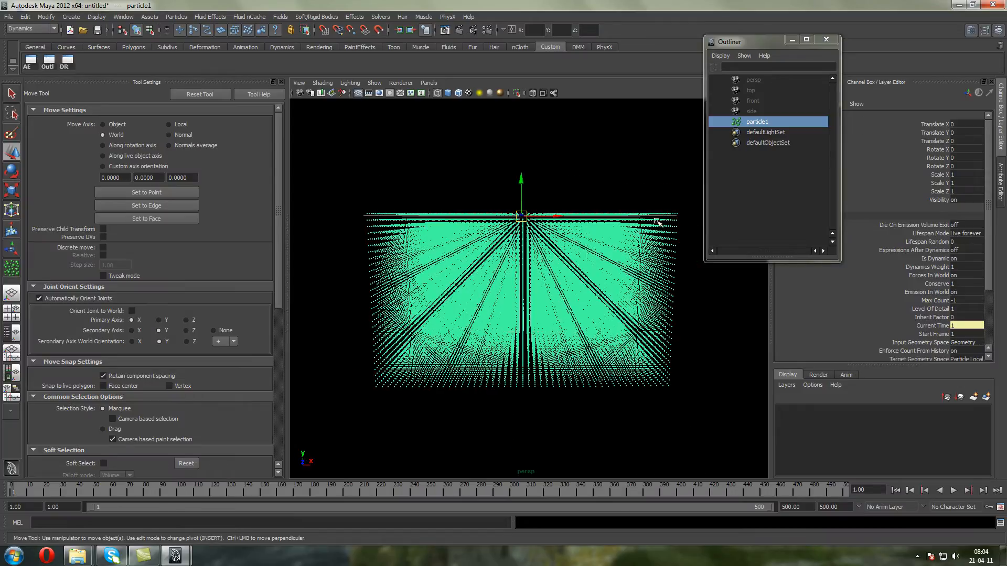
scroll(545, 277, up, 3)
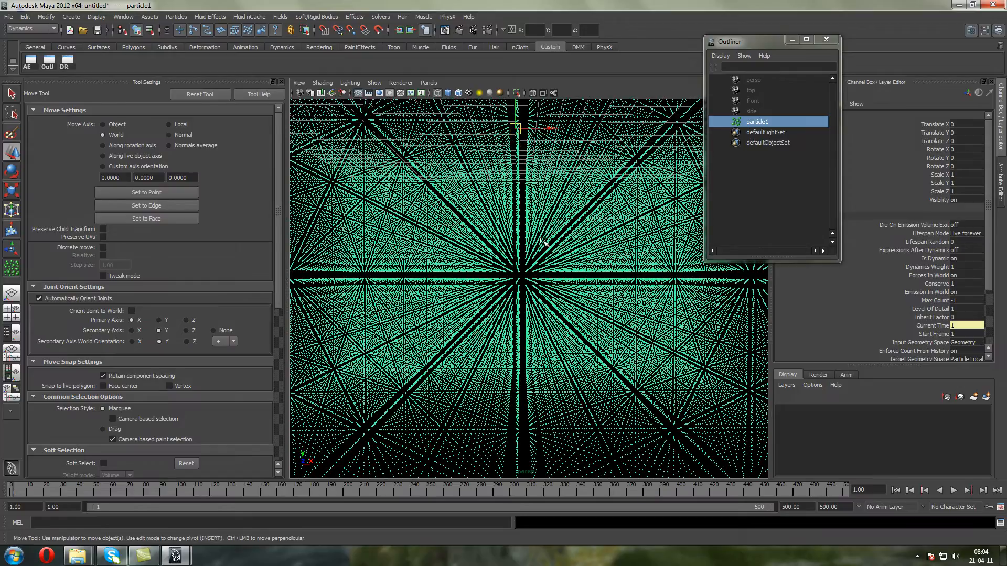
Close the Tool Settings and delete the three-dimensional particle grid
click(281, 82)
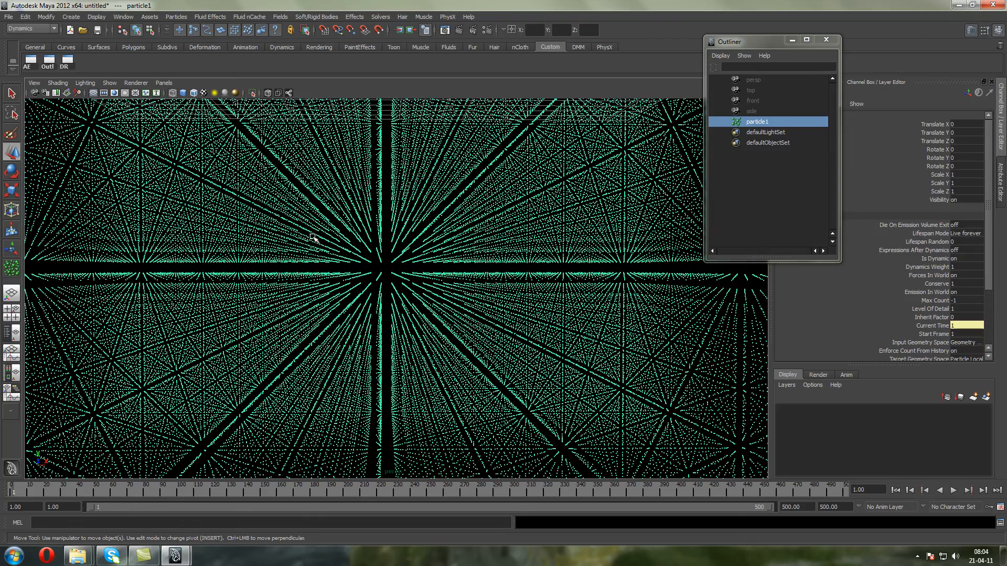
scroll(314, 235, down, 4)
key(Delete)
alt+drag(288, 218, 1, 310)
Create a box-shaped particle grid from opposite reference grid corners, with the second corner lowered well below the plane in the front view
click(12, 269)
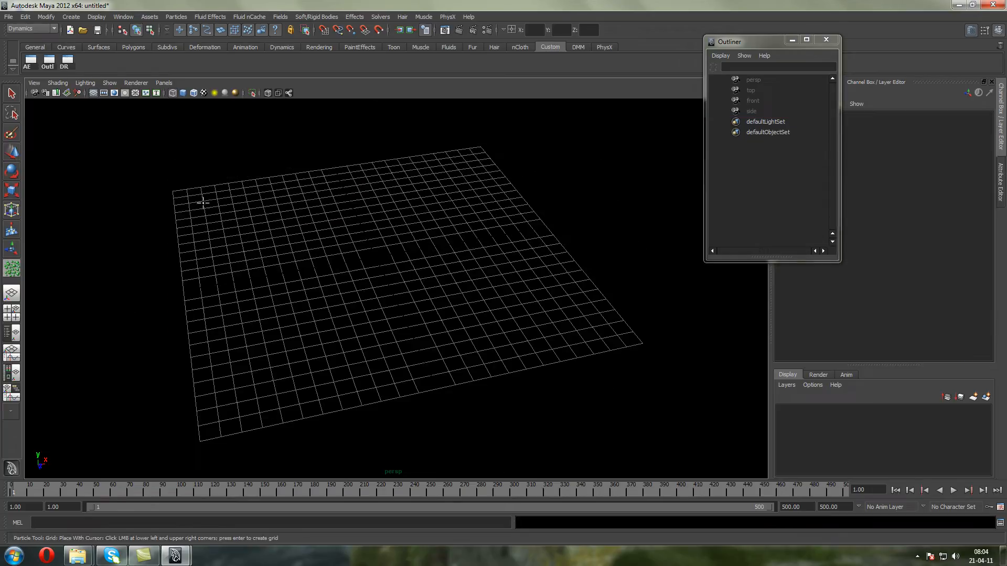
click(638, 342)
click(164, 82)
mouse_move(178, 114)
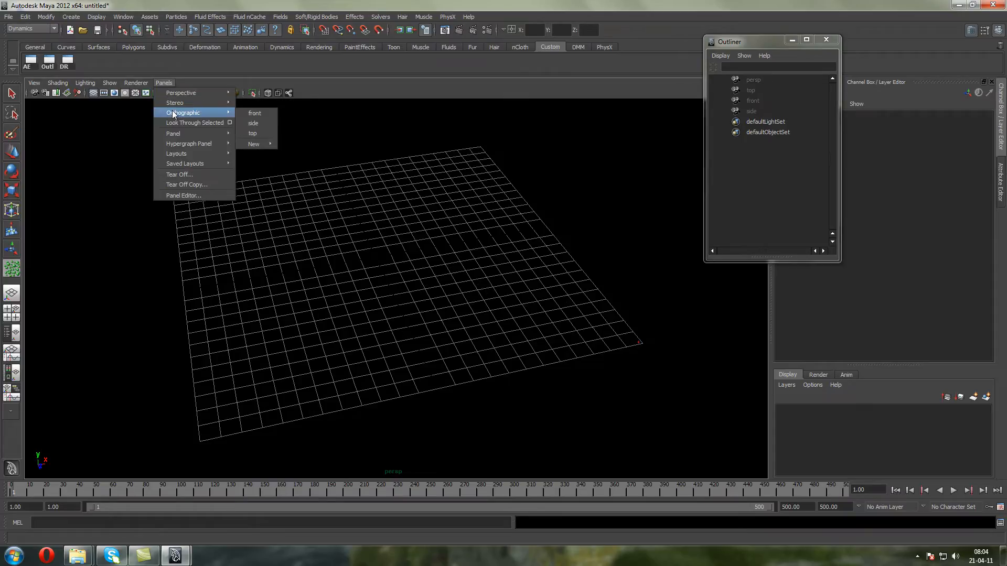
click(256, 112)
scroll(294, 235, down, 2)
alt+middle_drag(486, 225, 465, 198)
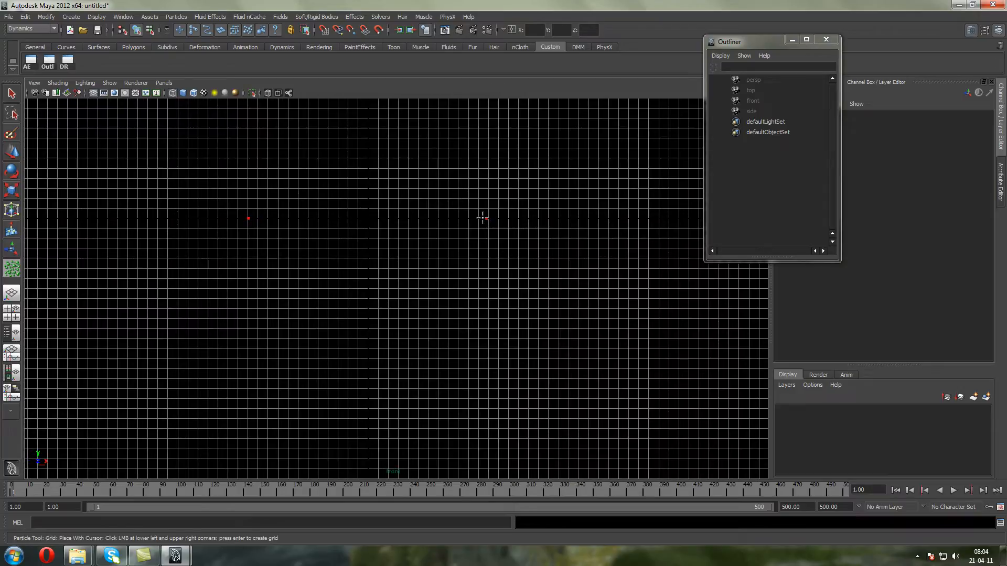
middle_drag(485, 217, 490, 385)
key(Return)
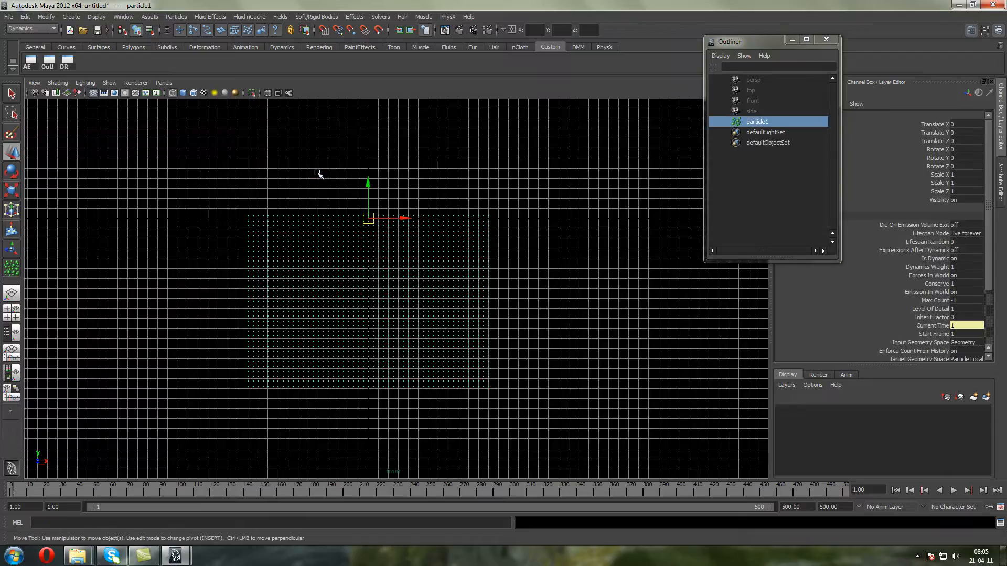
Switch to the perspective view and add a turbulence field to the box-shaped particle grid
click(164, 83)
mouse_move(189, 93)
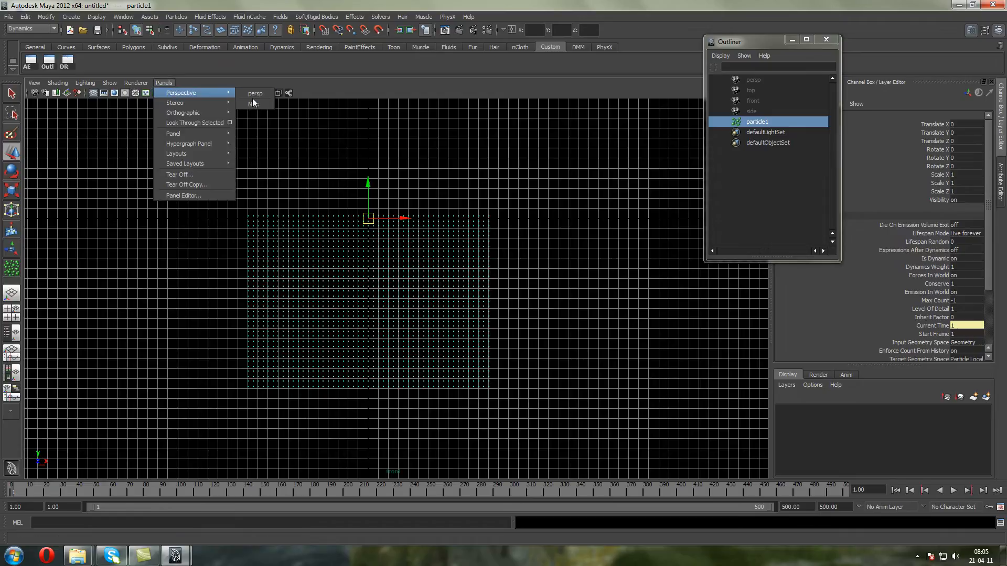
click(253, 98)
alt+drag(340, 230, 392, 216)
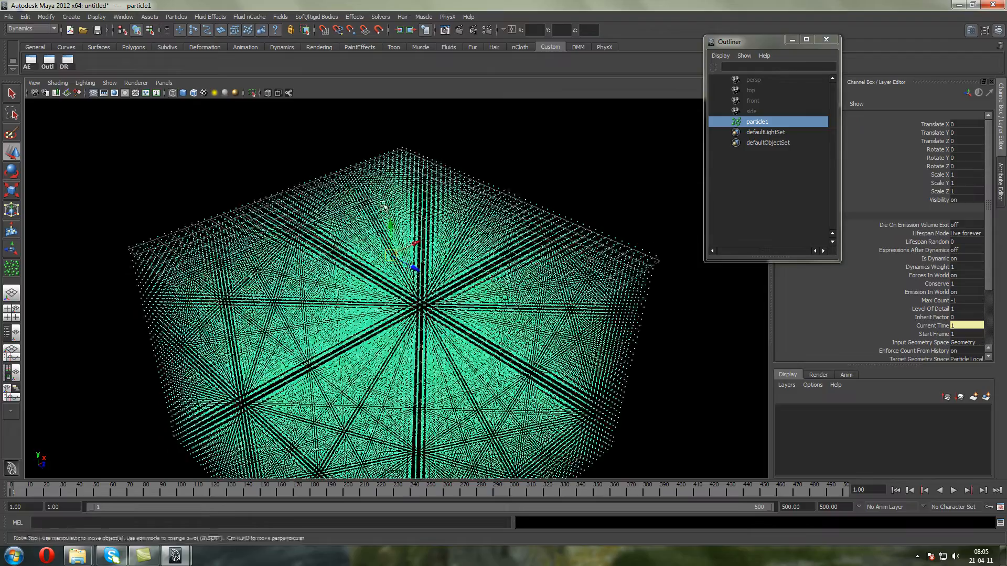
alt+middle_drag(388, 214, 382, 121)
scroll(383, 121, down, 5)
alt+drag(350, 247, 454, 238)
click(316, 17)
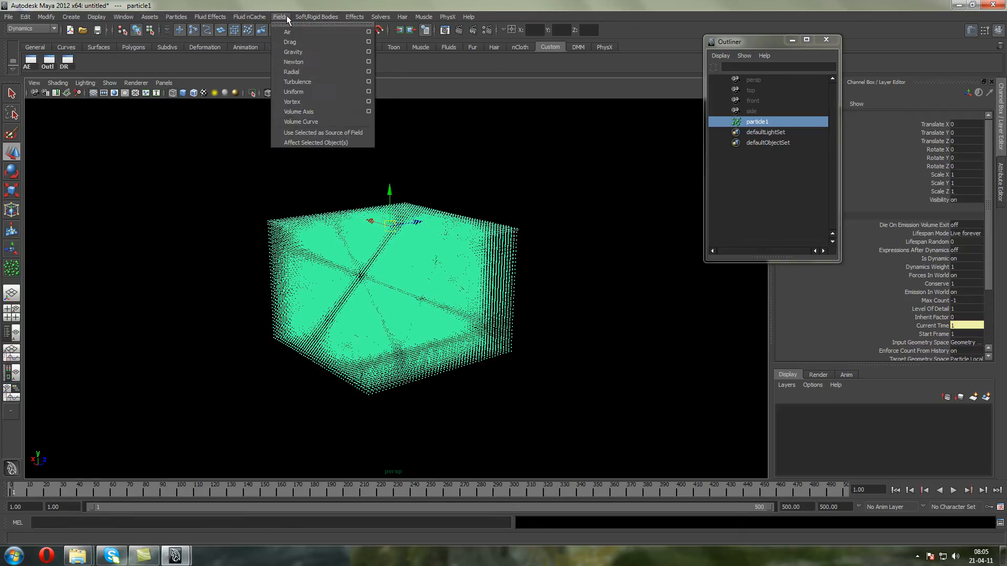
click(306, 80)
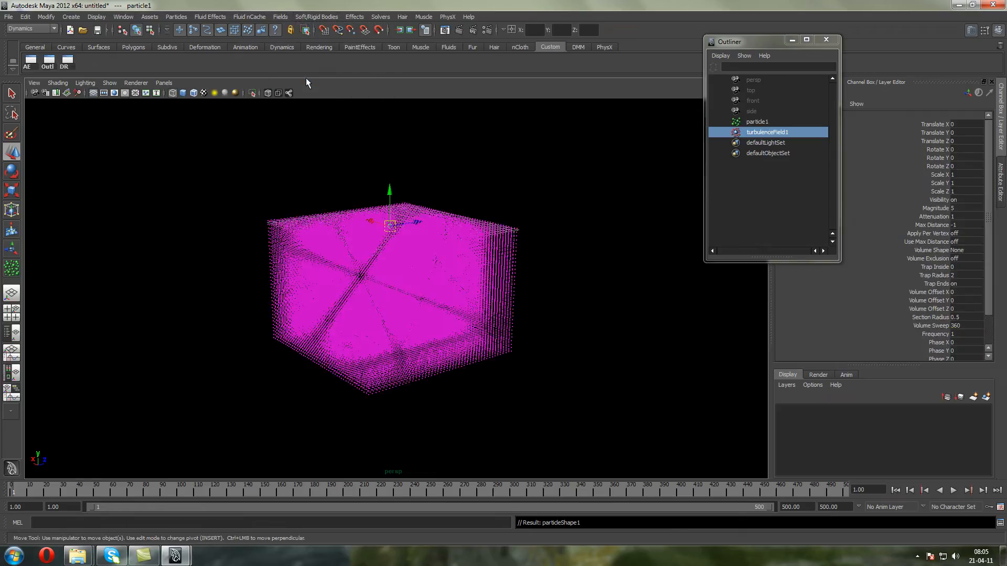
Set the turbulence field's attenuation to 0, play the simulation on the box-shaped particle grid, and rewind to the start
text(0)
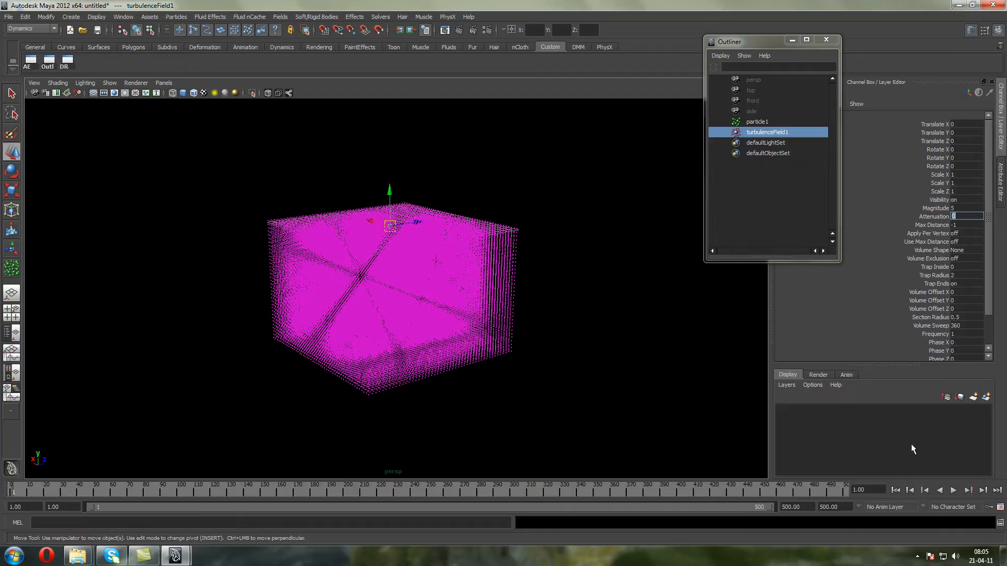
click(955, 490)
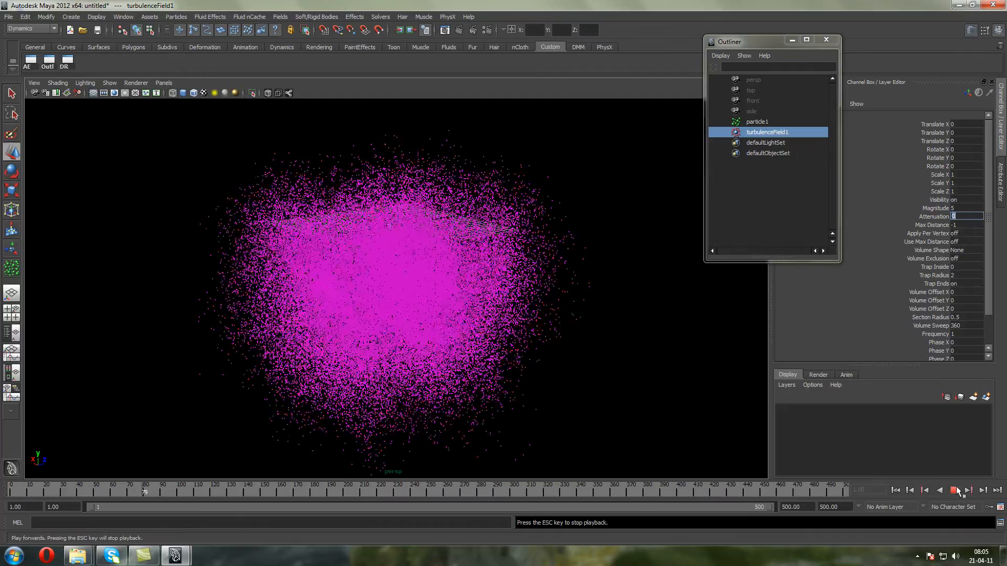
click(955, 490)
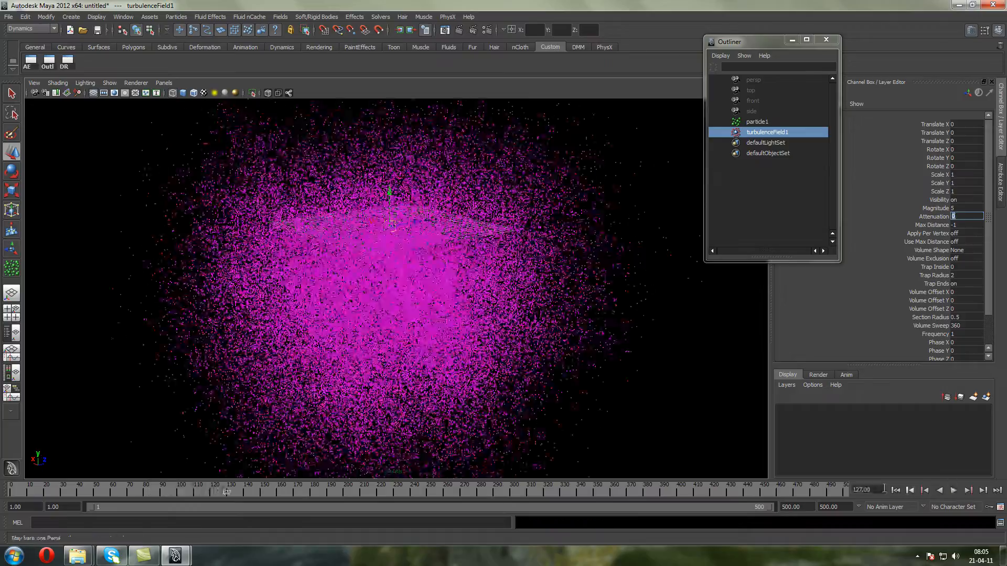
click(895, 490)
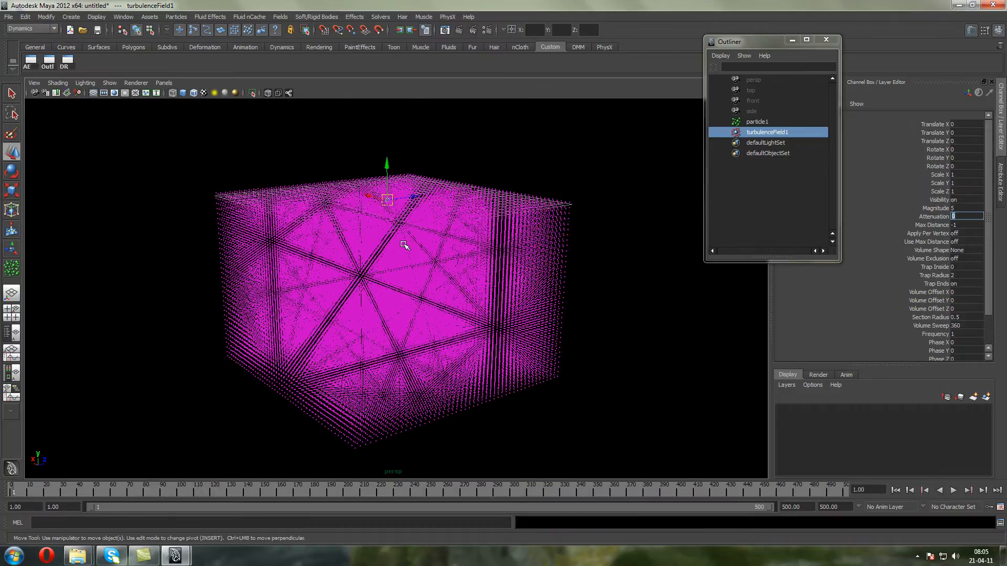
Delete the box-shaped particle grid together with its turbulence field
click(480, 235)
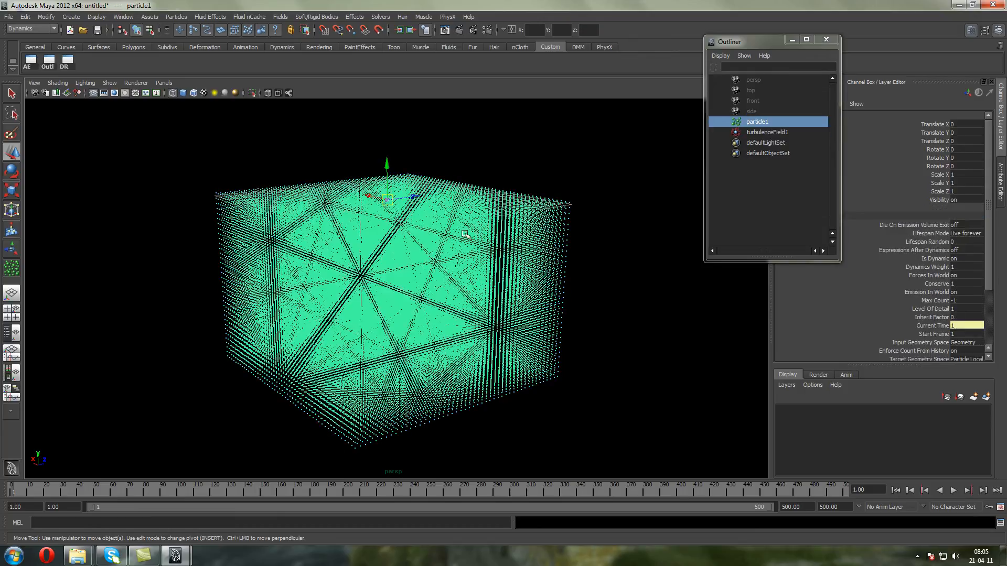
click(94, 93)
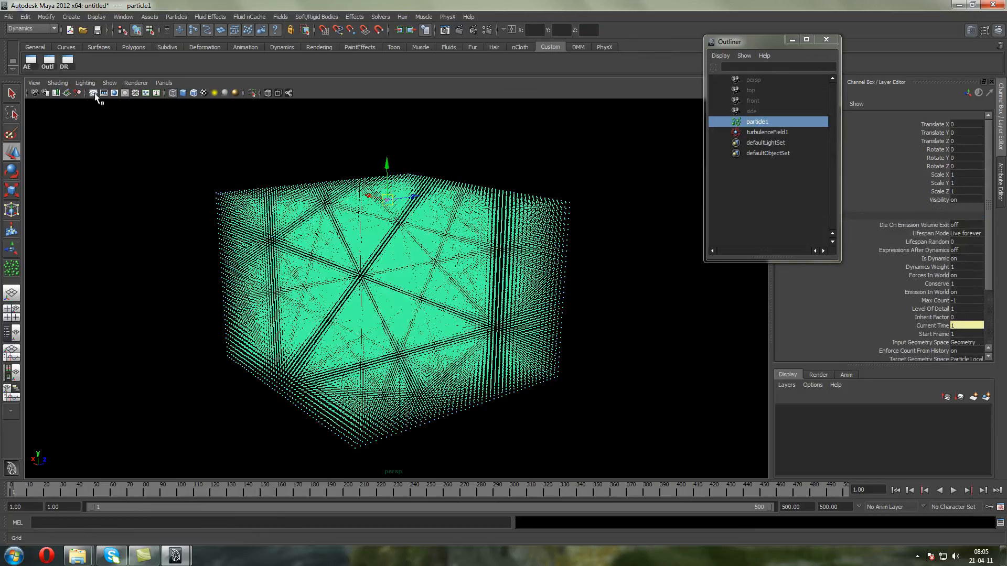
drag(282, 120, 528, 398)
key(Delete)
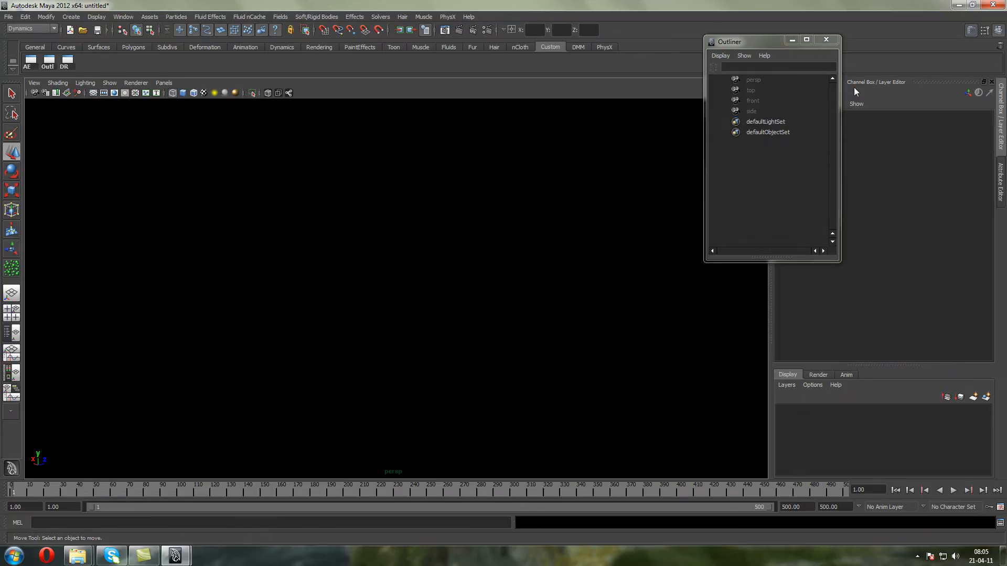
Detach the list of dynamics fields as a floating window and place it beside the Outliner
click(285, 17)
click(294, 25)
click(285, 17)
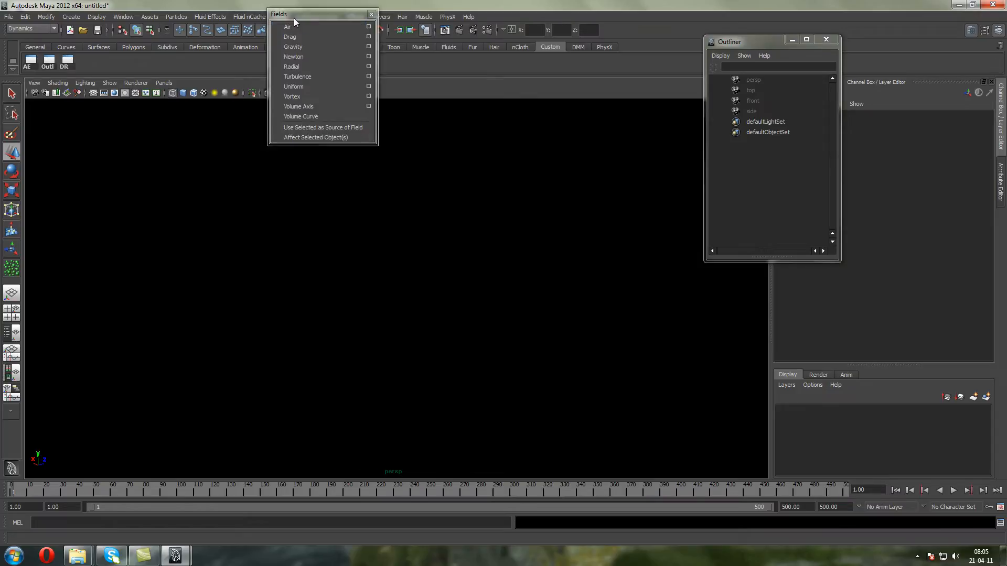
click(293, 23)
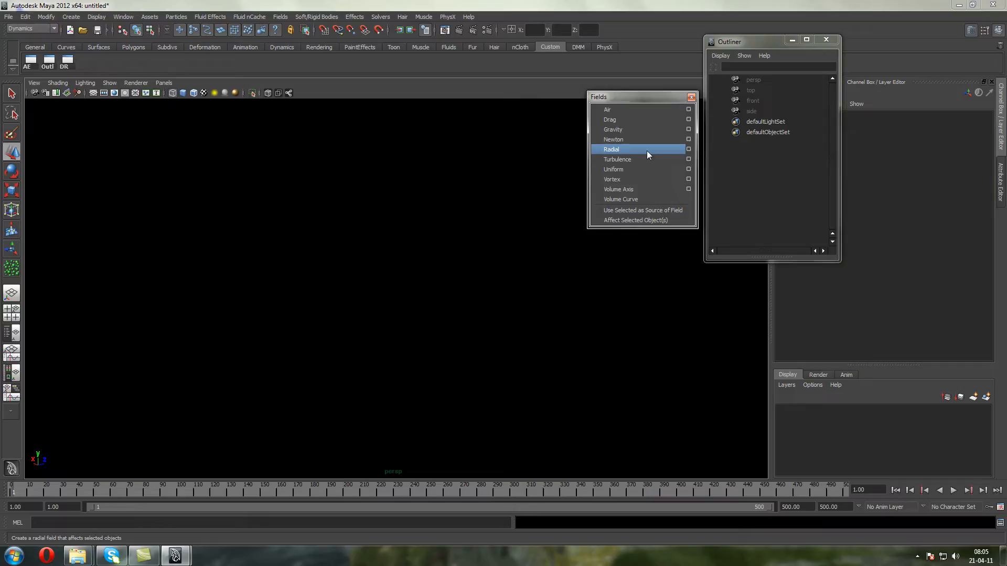
Create a particle emitter and change its emitter type to Directional
click(71, 17)
mouse_move(177, 16)
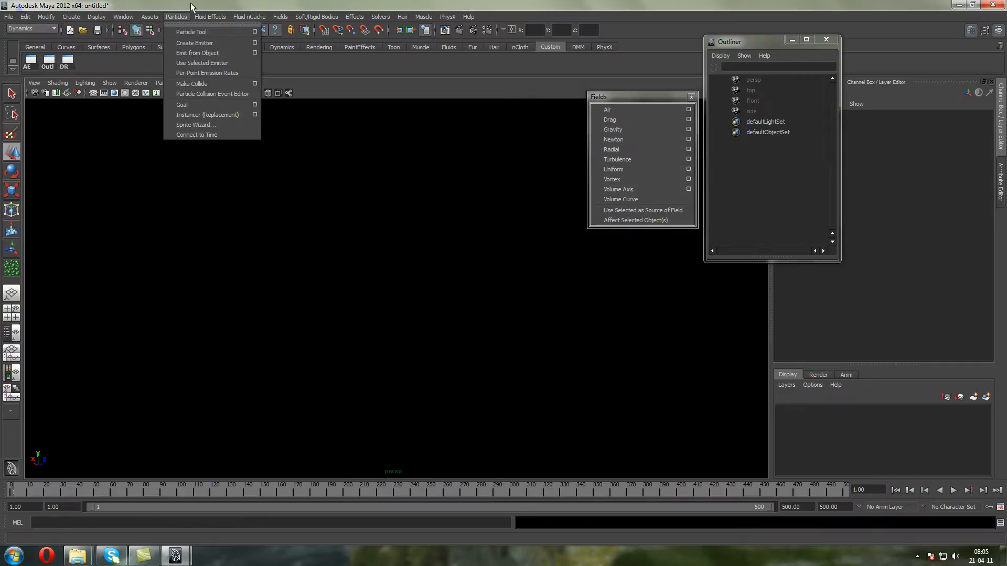
click(182, 45)
alt+middle_drag(375, 240, 351, 310)
click(966, 208)
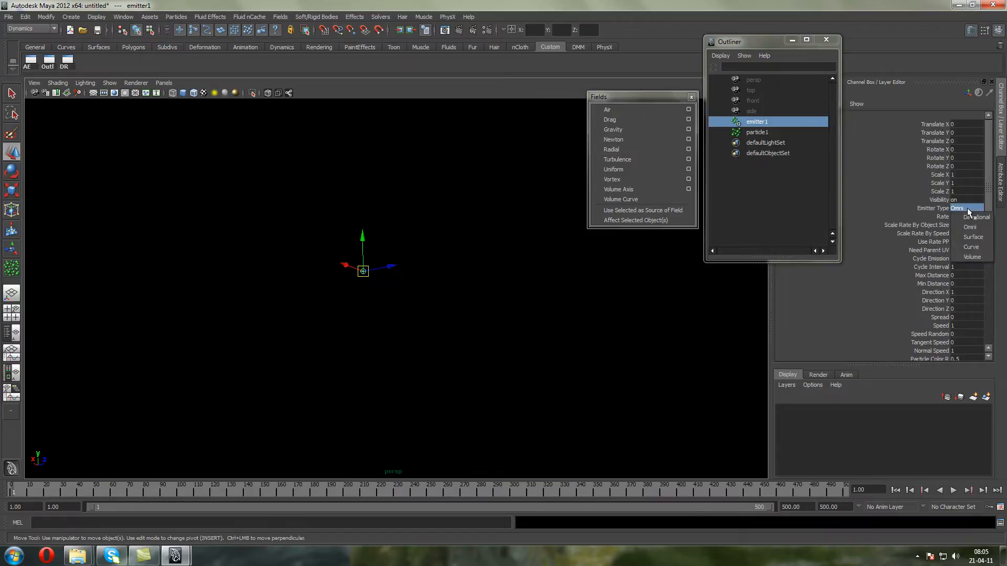
click(968, 218)
Set the emitter's Direction X to 0, Direction Y to 1, Spread to 0.2, Speed to 4 and Speed Random to 2
scroll(992, 232, down, 1)
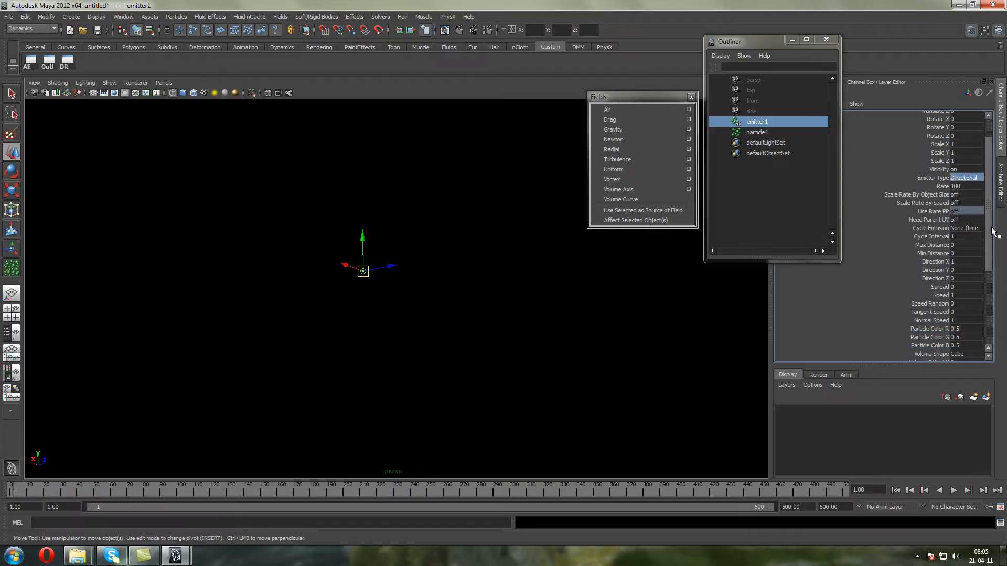
click(967, 262)
text(0)
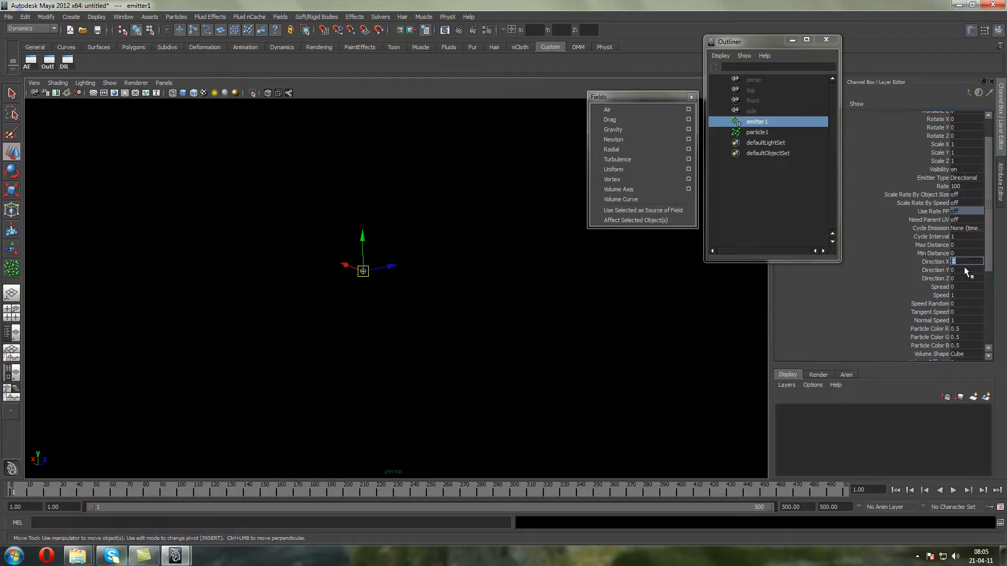
click(963, 269)
text(1)
click(957, 286)
text(0.2)
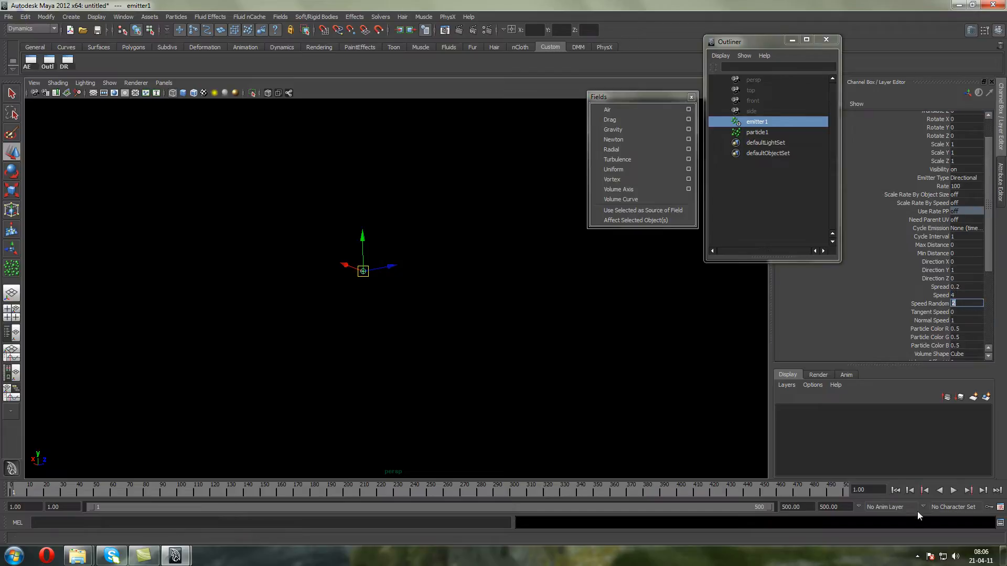
Play the directional emission and examine the shape of the rising particle stream
click(952, 491)
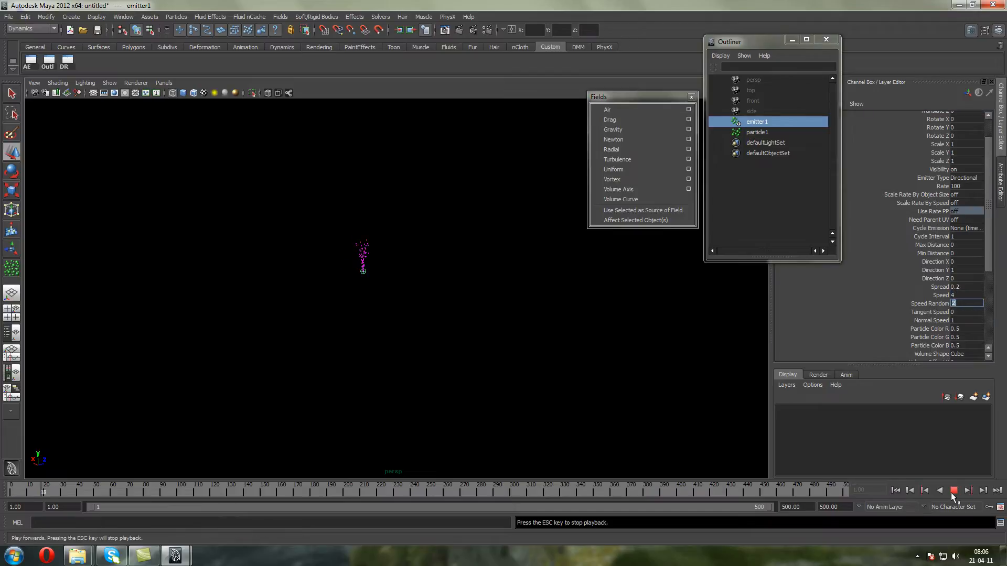
click(951, 492)
alt+middle_drag(543, 219, 496, 340)
scroll(534, 412, up, 3)
alt+drag(496, 340, 490, 321)
scroll(493, 321, down, 5)
alt+middle_drag(493, 322, 483, 393)
scroll(485, 380, up, 3)
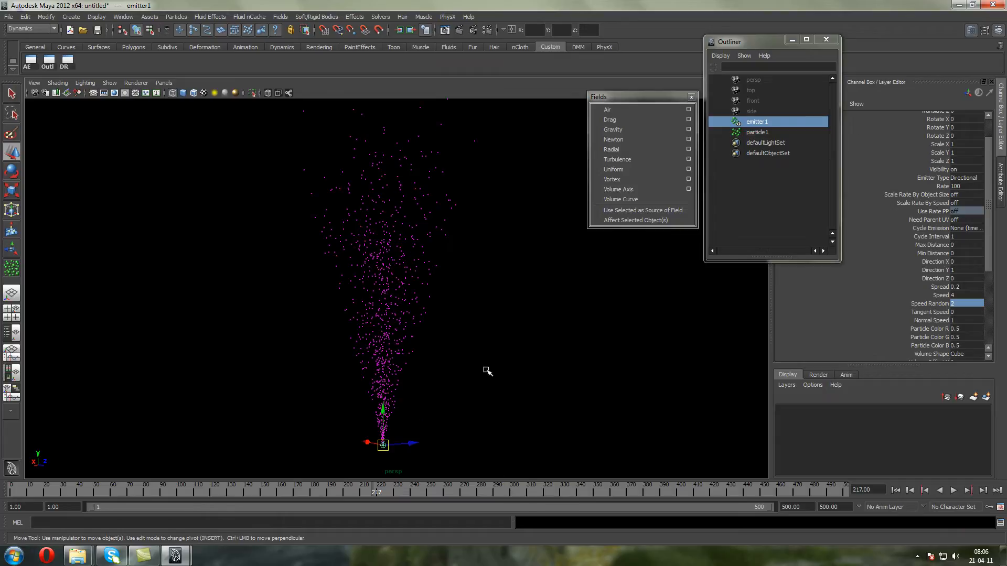
Set the emitted particles' Conserve to 0.9 and replay the simulation from the first frame
click(343, 288)
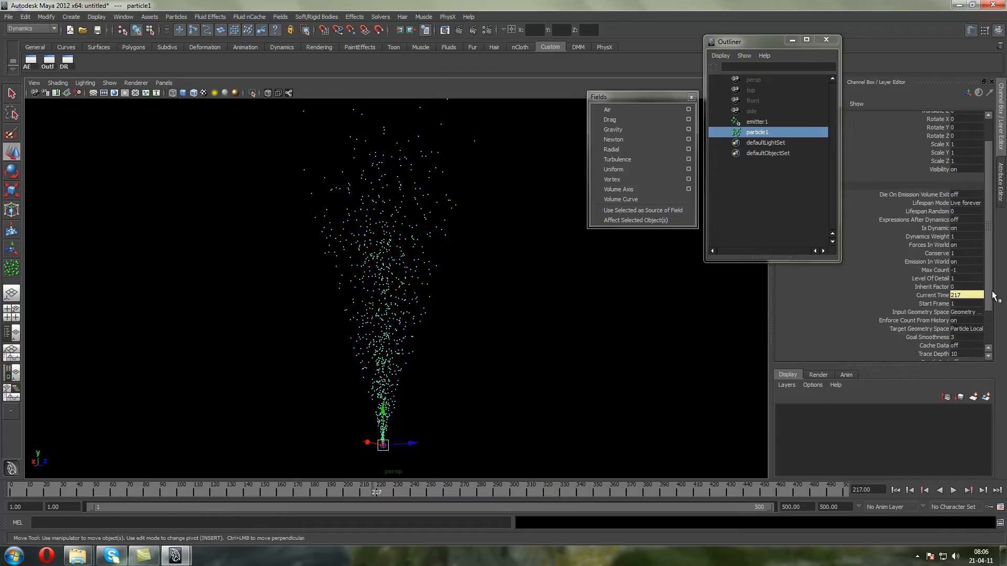
double_click(955, 253)
text(0.9)
key(Return)
click(895, 490)
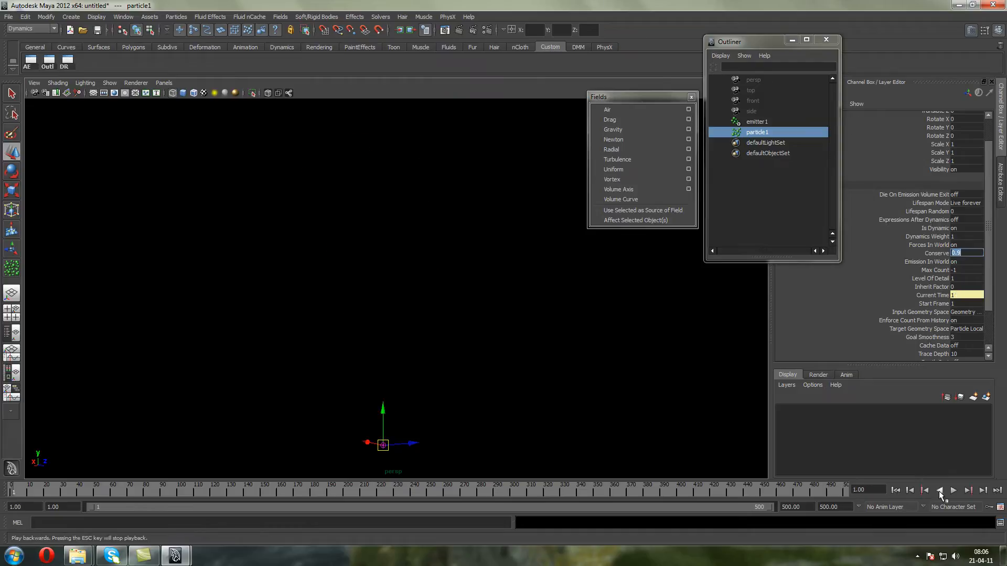
click(953, 491)
click(952, 490)
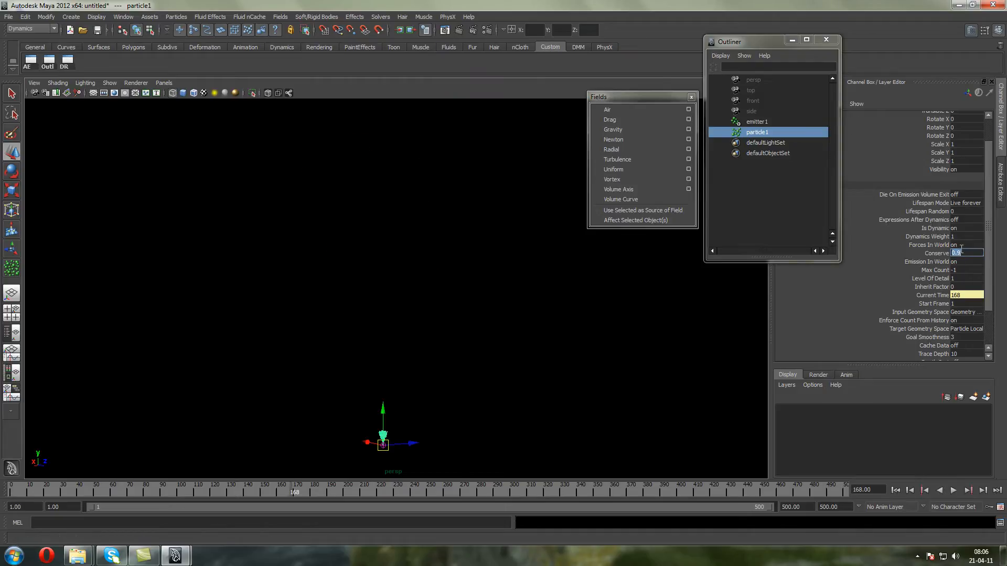
Set the particles' Conserve to 0.98, replay the emission from the start, and examine the stream up close
text(0.98)
key(Return)
click(895, 490)
click(956, 494)
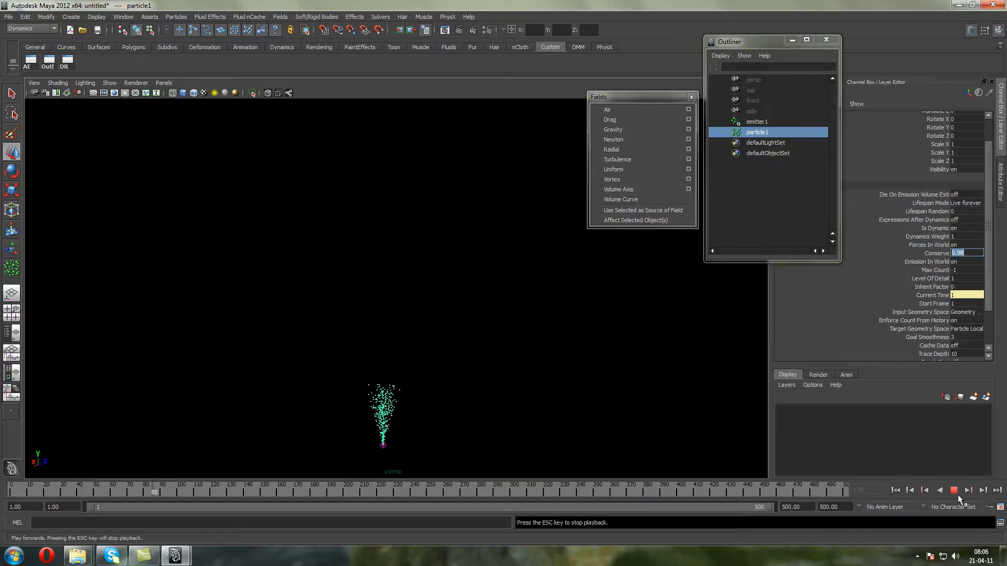
click(955, 492)
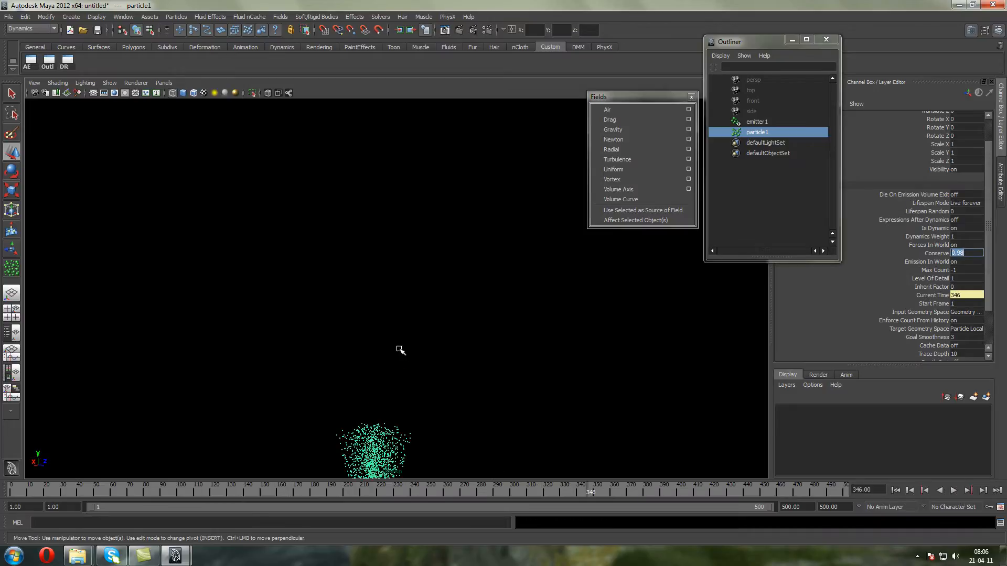
alt+middle_drag(397, 217, 397, 257)
alt+right_drag(397, 257, 427, 262)
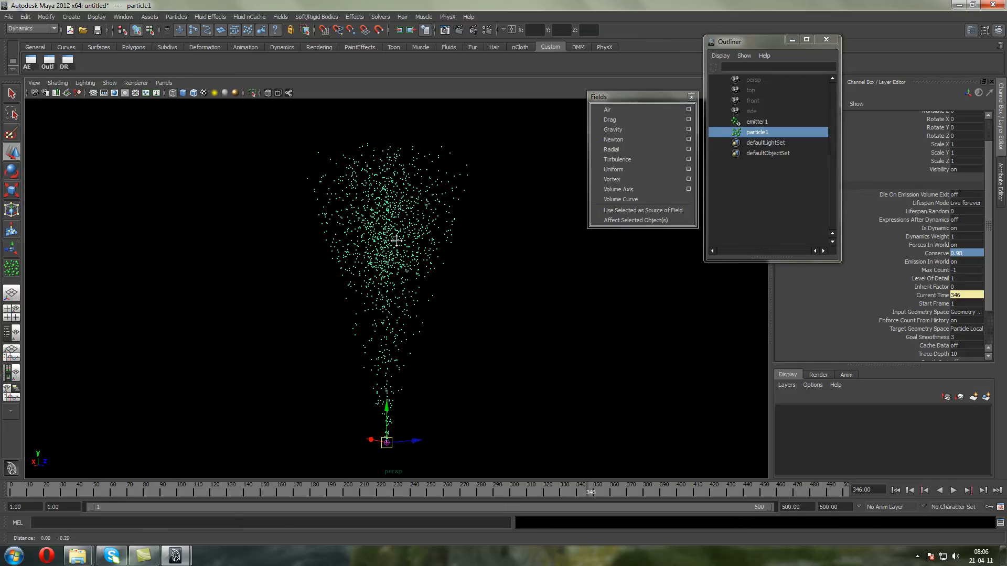
Set the emitted particles' Conserve to 1
click(766, 130)
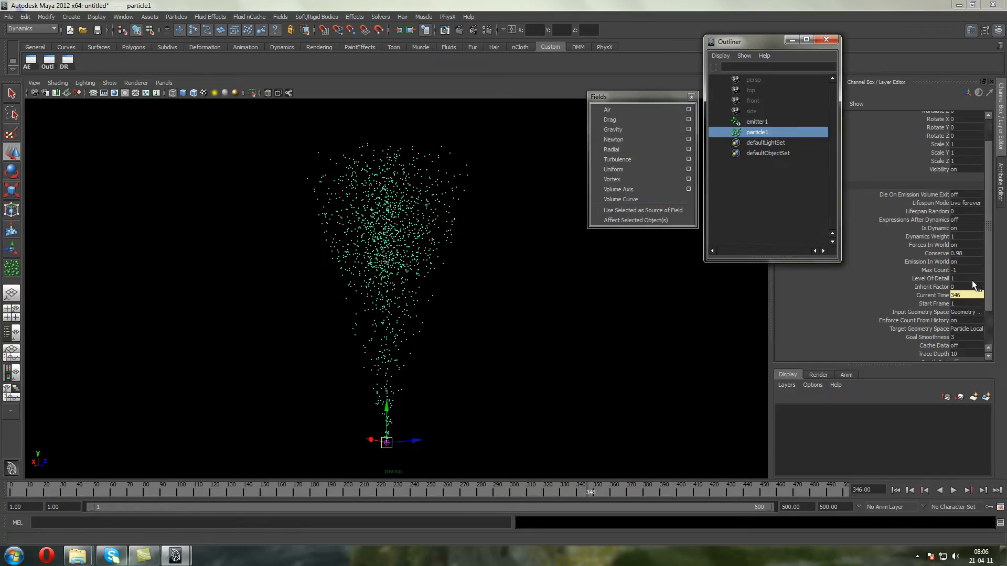
click(959, 255)
text(1)
Add a drag field with attenuation 0 to the emitted particles and play the simulation from the first frame
click(752, 126)
click(752, 132)
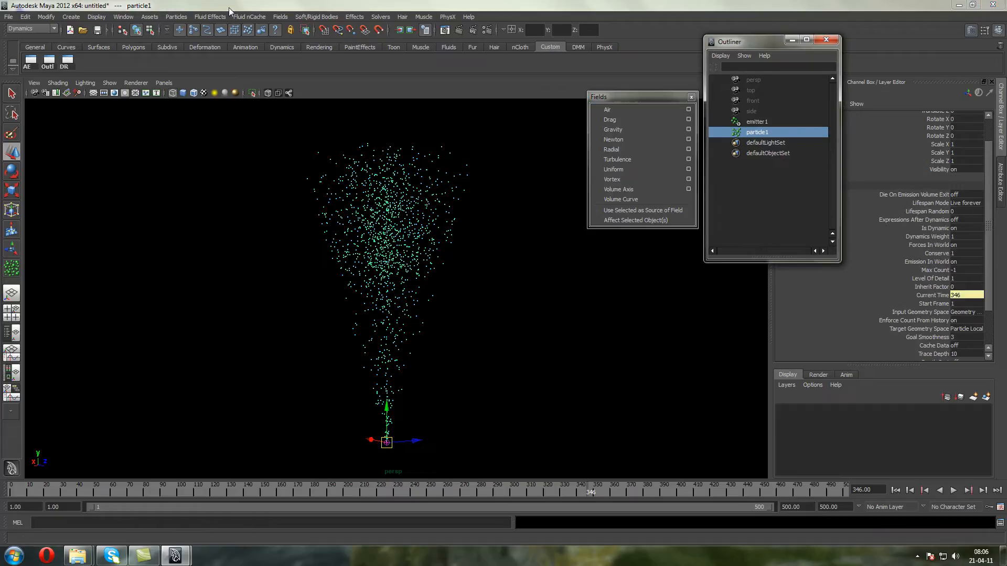
click(610, 120)
alt+middle_drag(375, 251, 326, 202)
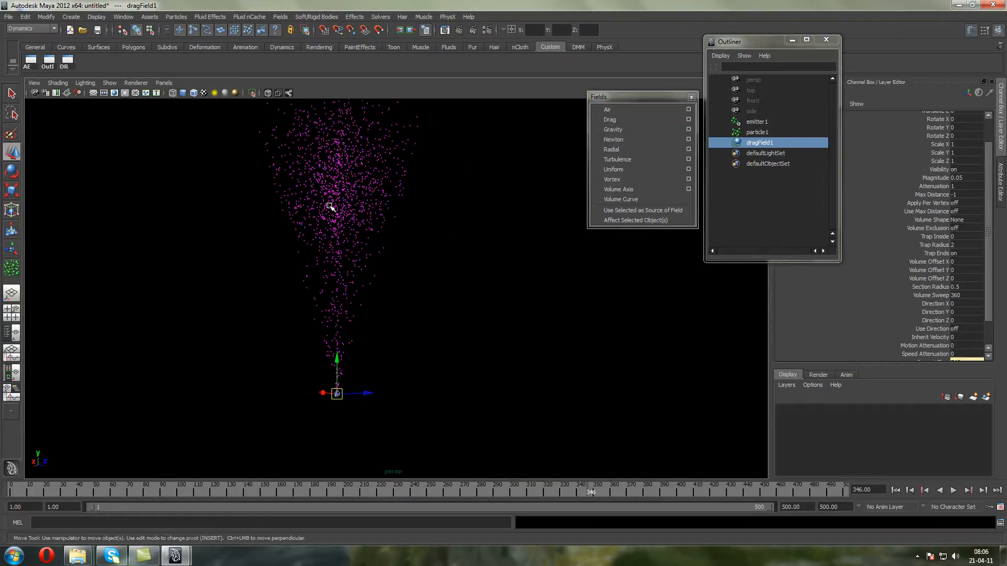
click(956, 187)
click(895, 490)
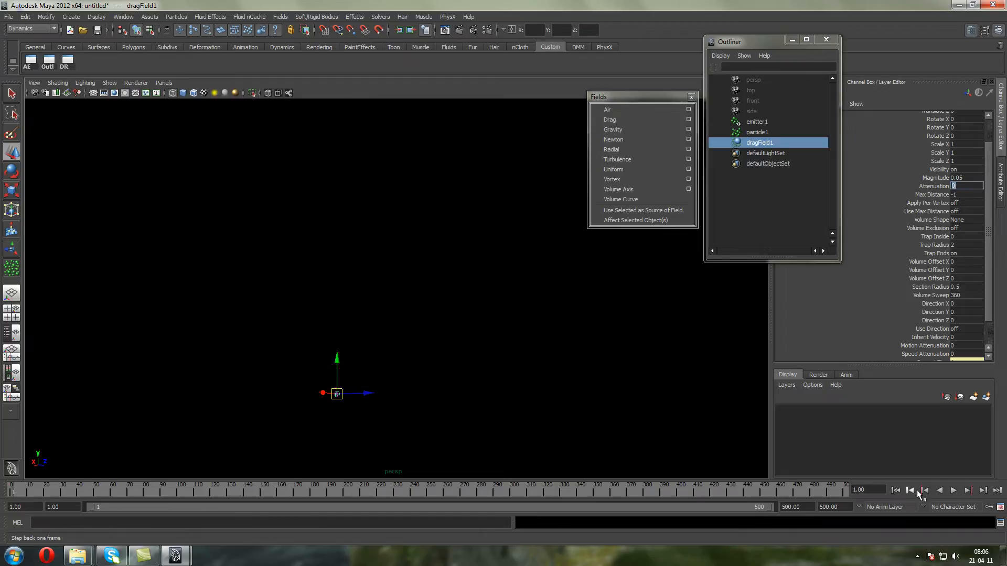
click(953, 492)
Replay the emission with the changed drag magnitude and examine the full height of the particle stream
click(895, 489)
click(952, 489)
scroll(348, 145, down, 5)
alt+middle_drag(359, 158, 362, 261)
scroll(375, 250, up, 5)
scroll(374, 244, down, 4)
Set the drag field's magnitude to 0.5 and replay the emission from the start
click(966, 178)
text(0)
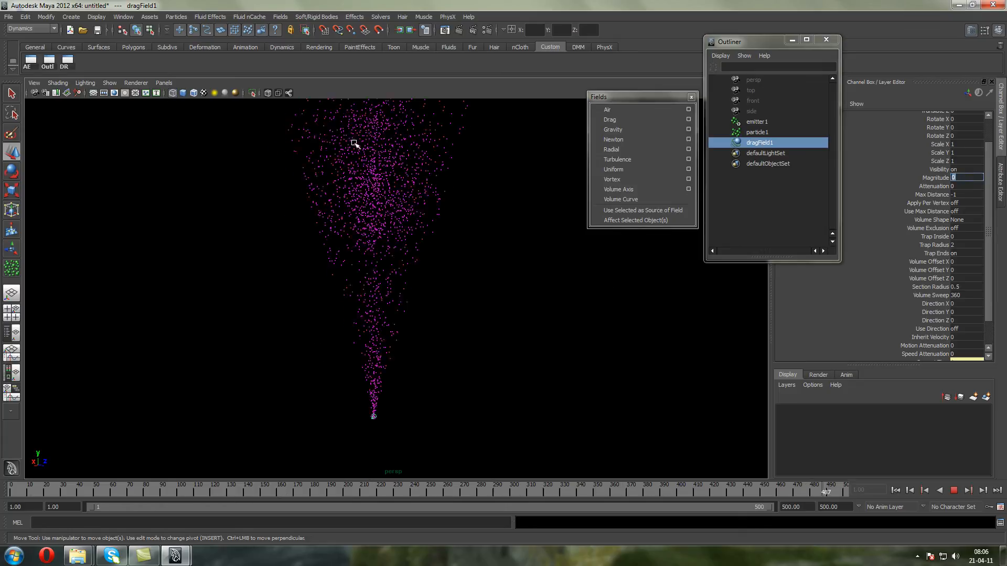
click(954, 491)
text(.5)
key(Return)
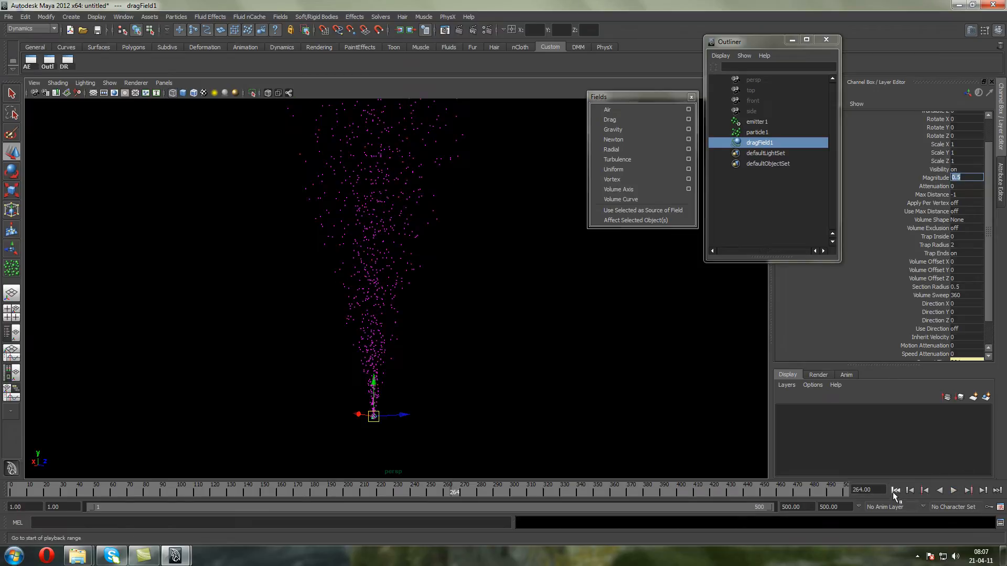
click(926, 491)
click(953, 491)
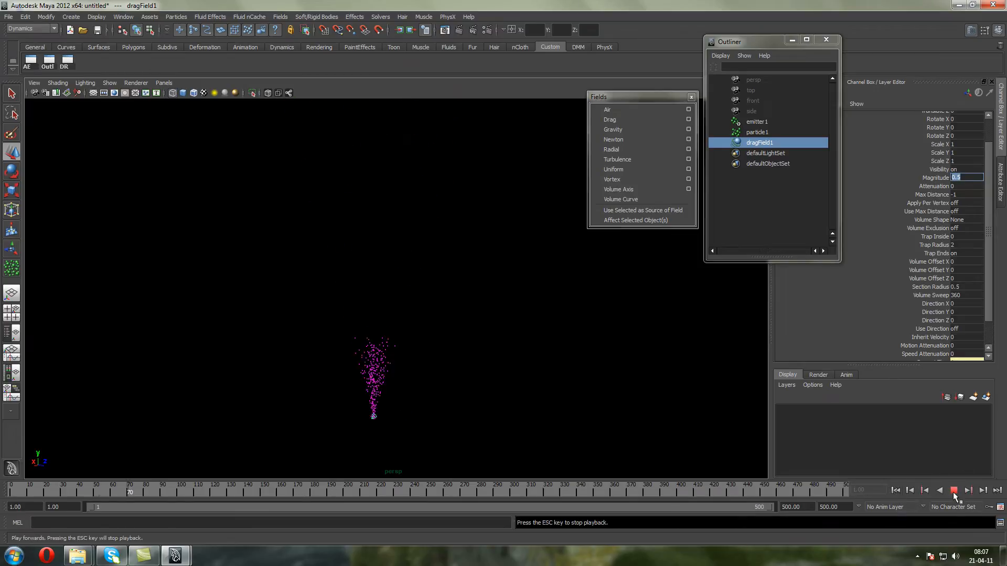
click(954, 492)
Move the drag field away from the emitter, off to one side of the particle stream
scroll(384, 335, up, 5)
alt+middle_drag(387, 334, 386, 154)
scroll(366, 253, up, 3)
alt+middle_drag(367, 256, 372, 196)
drag(331, 404, 550, 236)
alt+middle_drag(471, 271, 505, 319)
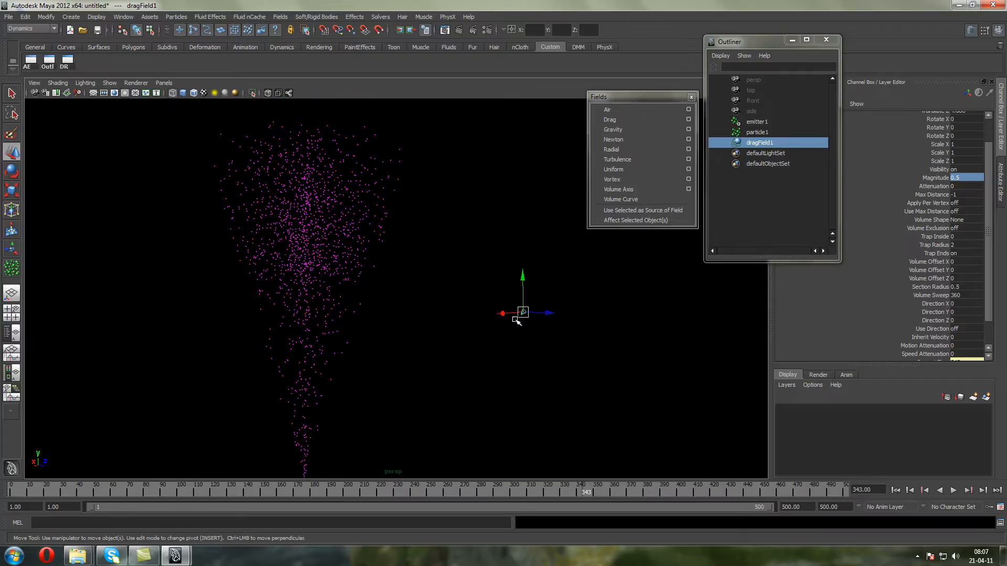
Switch to the front view and move the drag field farther to the left of the particle stream
click(163, 83)
mouse_move(183, 113)
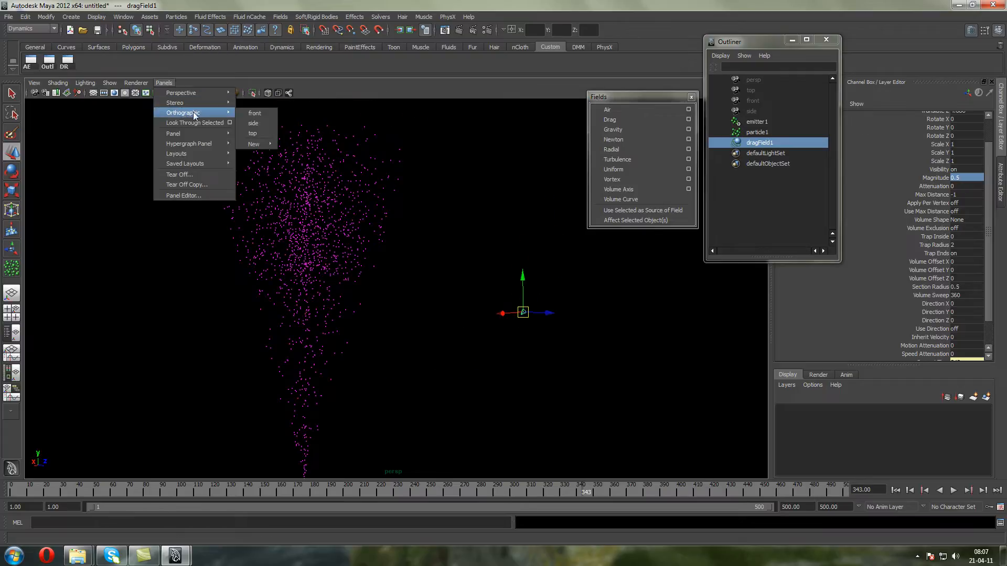
click(256, 114)
alt+right_drag(265, 146, 326, 158)
alt+middle_drag(325, 157, 328, 337)
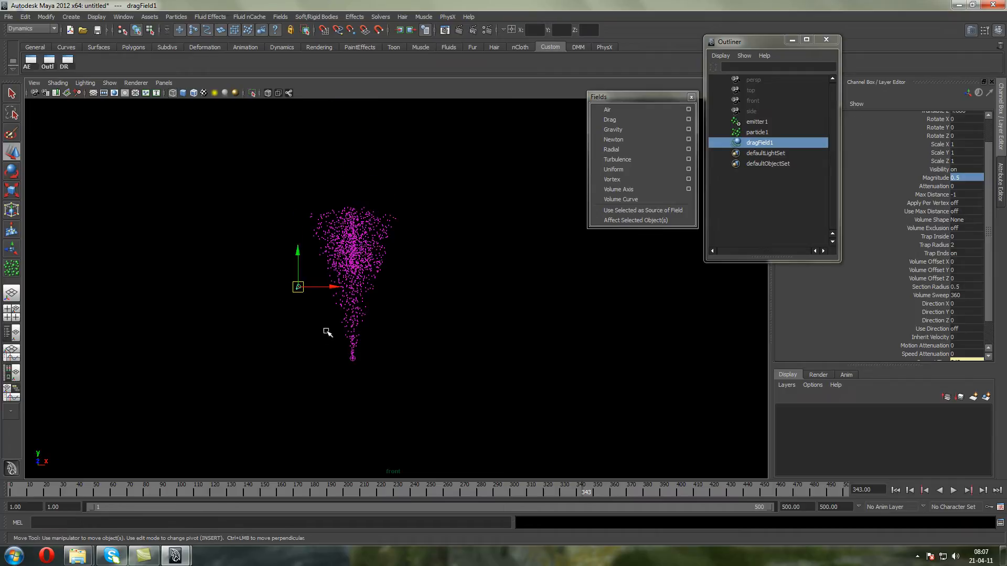
drag(298, 286, 236, 268)
alt+right_drag(236, 267, 289, 273)
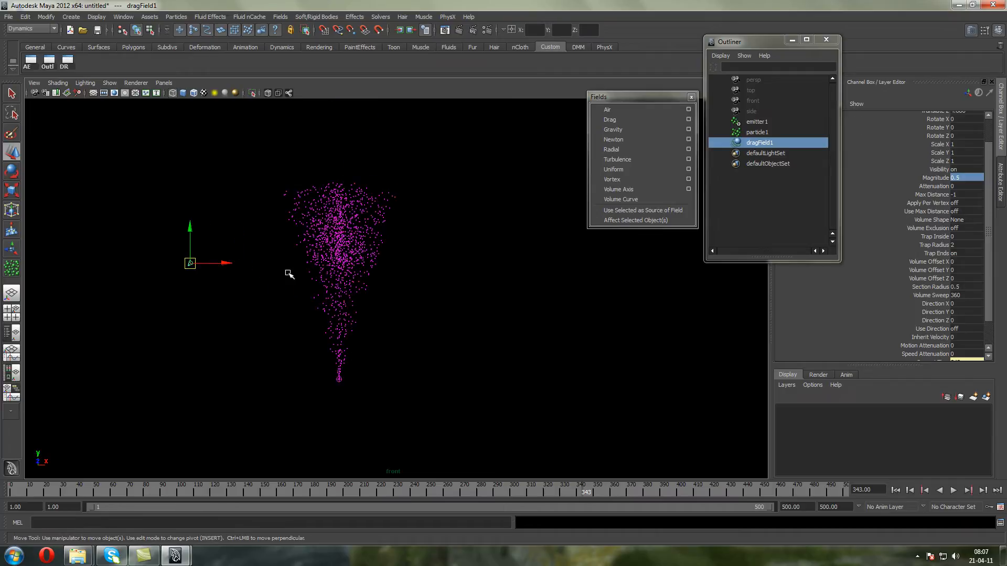
Enable the drag field's Use Max Distance, set Max Distance to 10, and rewind to the first frame
double_click(970, 211)
text(1)
double_click(969, 194)
drag(44, 488, 11, 486)
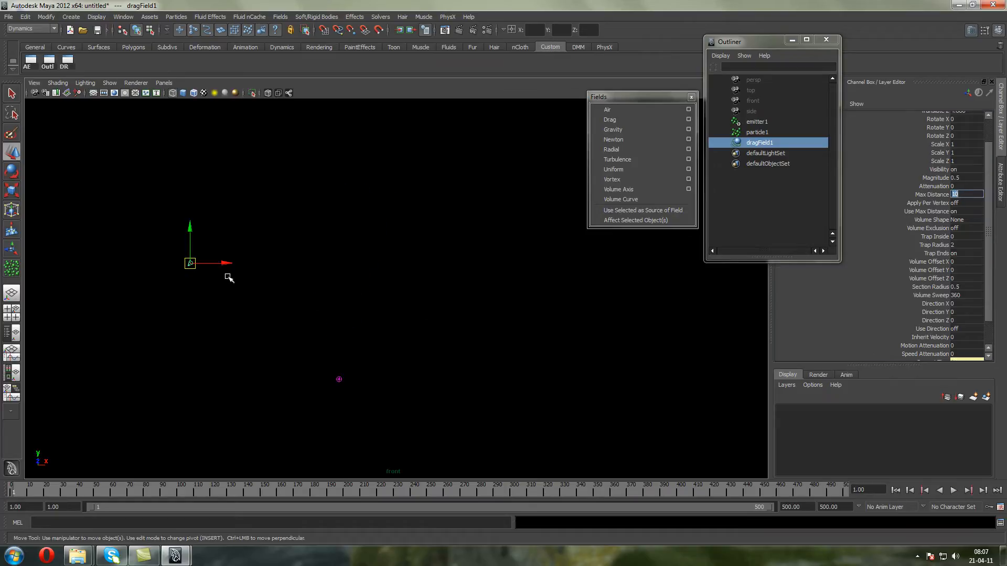
Key the drag field's Translate X, Y and Z at frame 1
drag(990, 152, 945, 141)
right_click(933, 136)
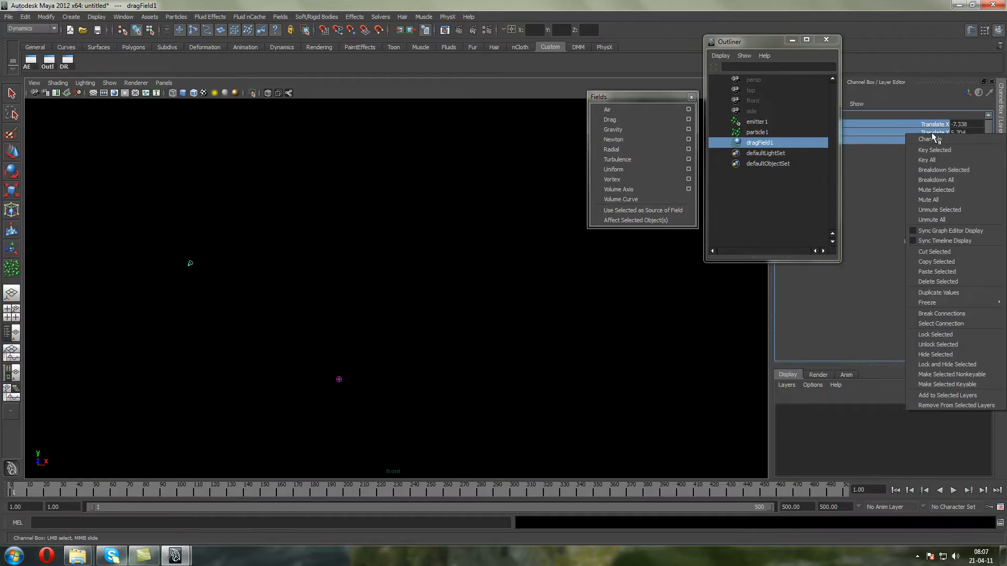
click(946, 153)
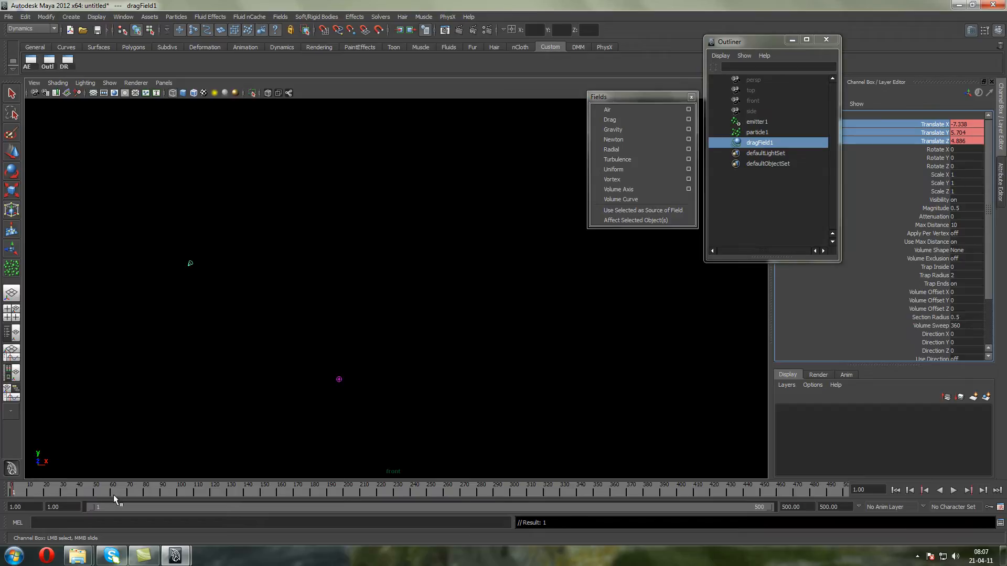
At frame 63, move the drag field across the emitter to about 5.97 in X and key its translation channels
click(12, 151)
drag(227, 263, 566, 243)
right_click(895, 144)
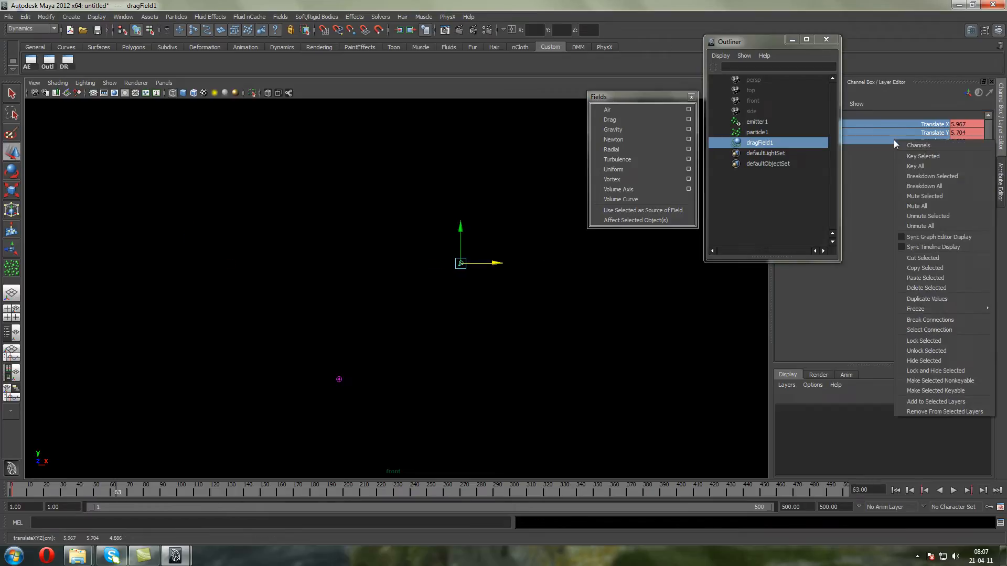
click(933, 153)
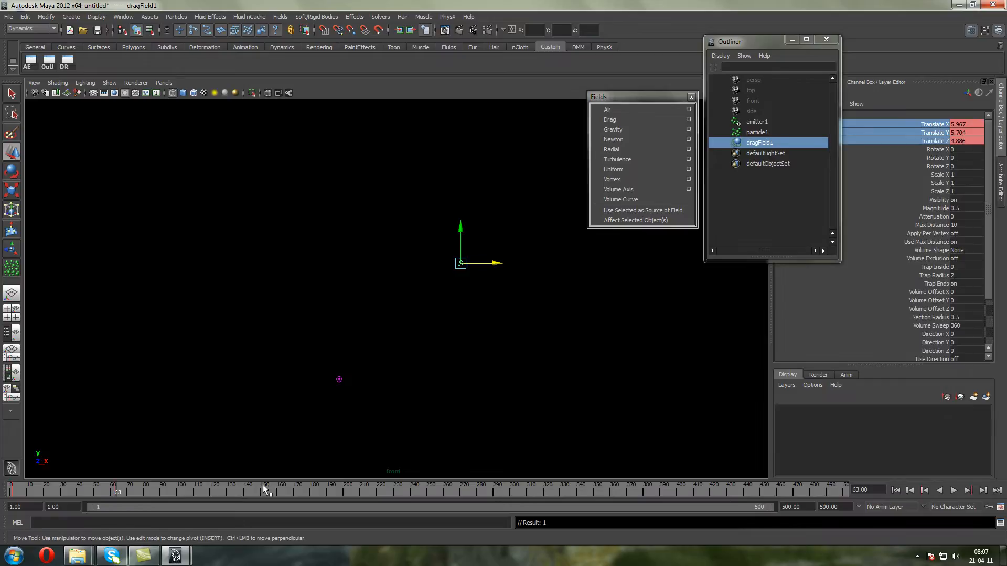
At about frame 150, move the drag field back across the emitter to about -5.74 in X and key its translation
click(262, 488)
drag(504, 264, 272, 264)
right_click(891, 140)
click(898, 153)
Play the animation from the first frame to watch the moving drag field act on the particles
click(895, 490)
click(953, 490)
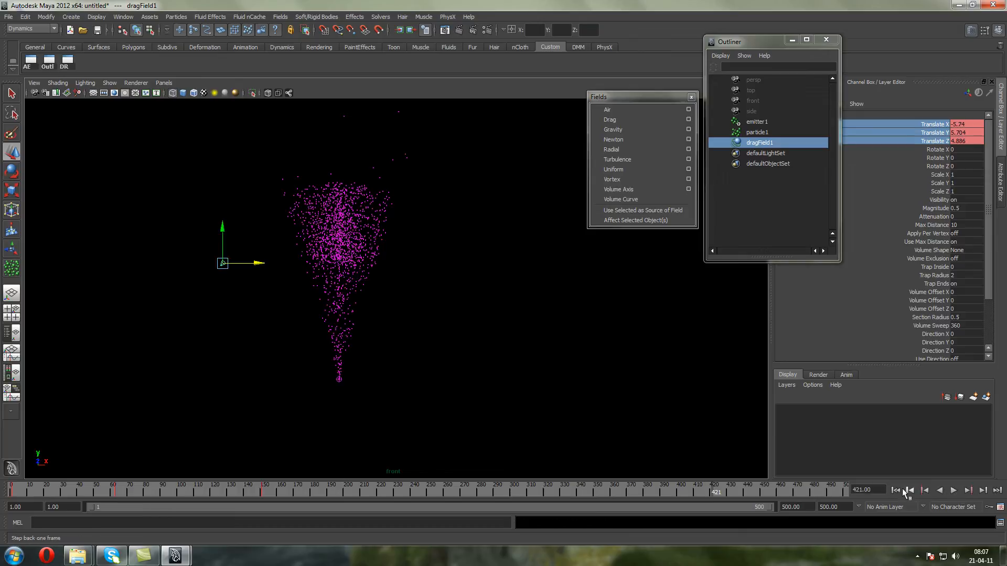
click(953, 490)
click(967, 209)
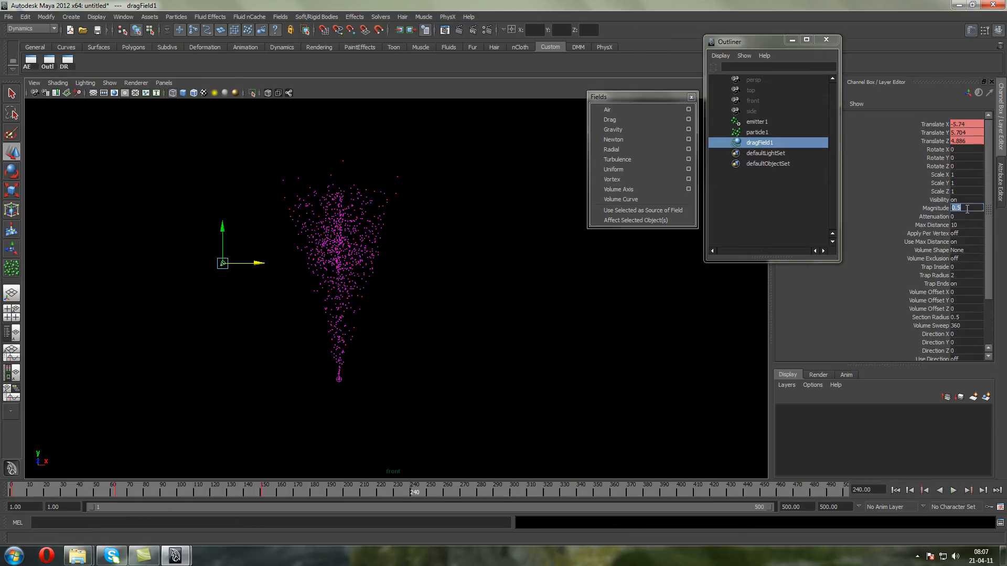
drag(932, 141, 932, 124)
scroll(235, 262, up, 2)
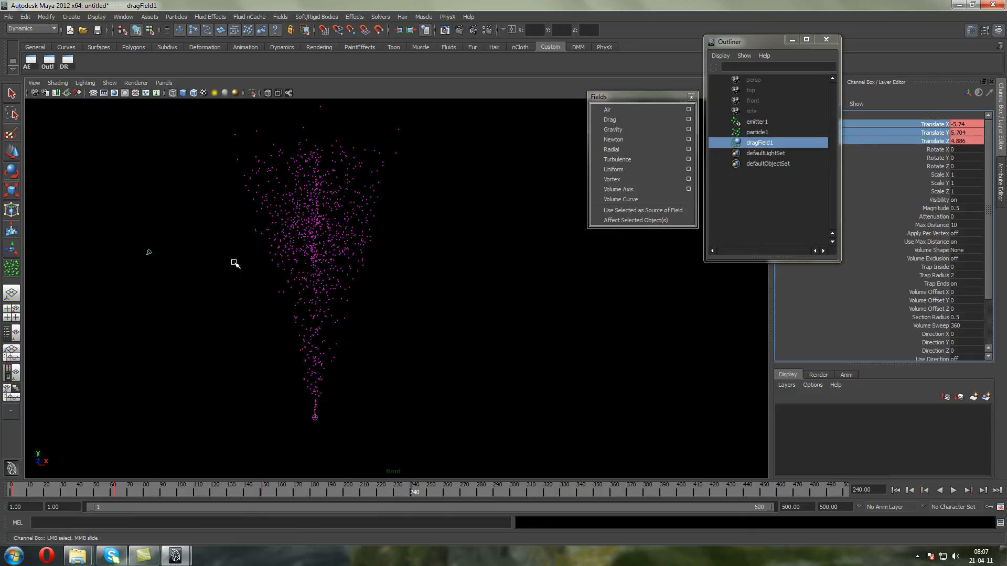
click(9, 155)
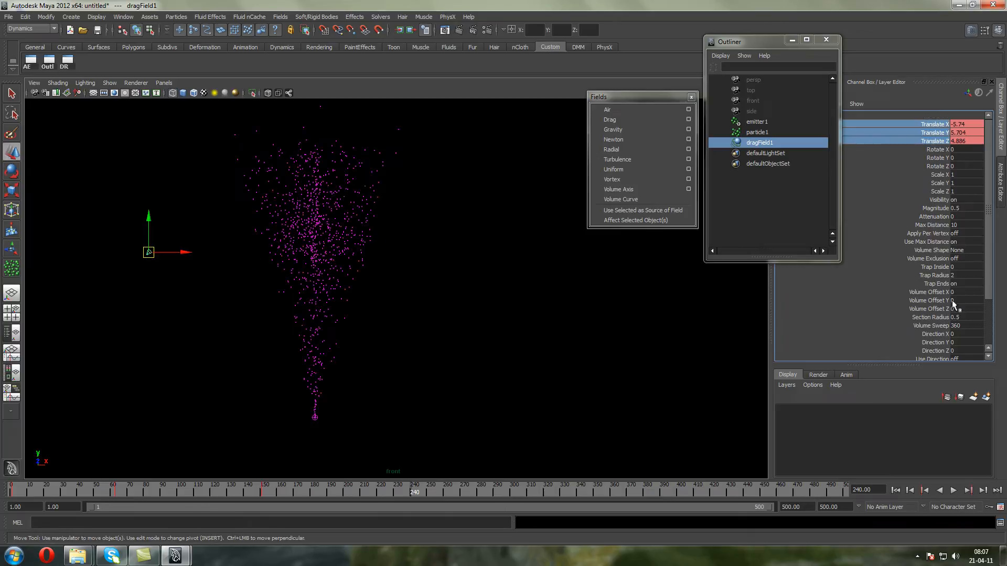
right_click(926, 134)
click(908, 127)
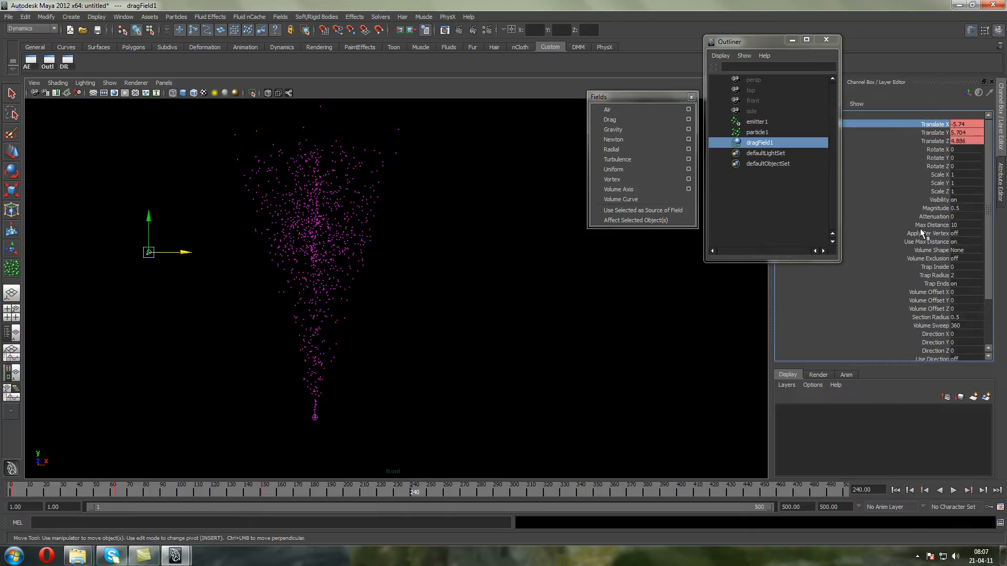
Set the drag field's Max Distance to 0 and turn Use Max Distance off
double_click(963, 225)
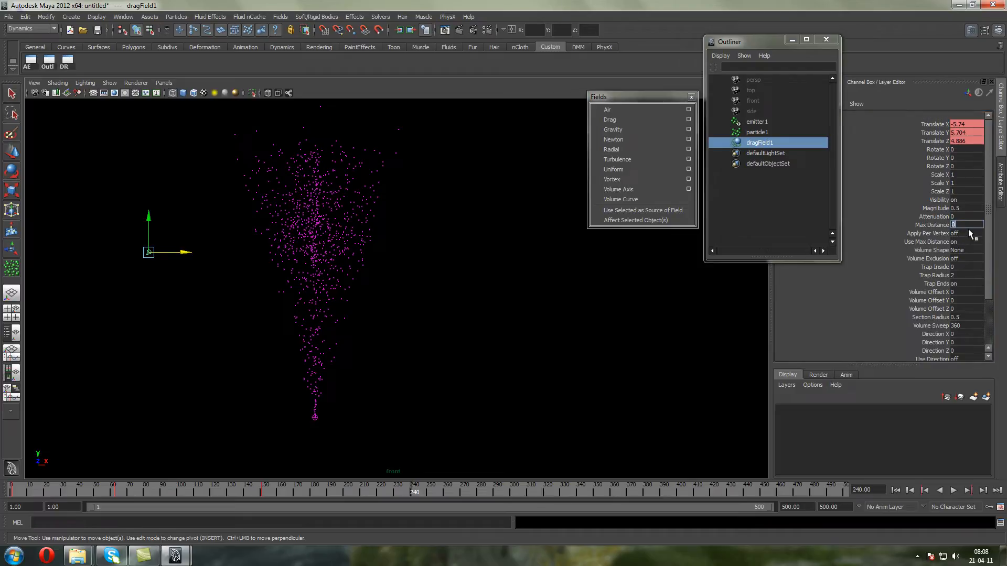
key(Return)
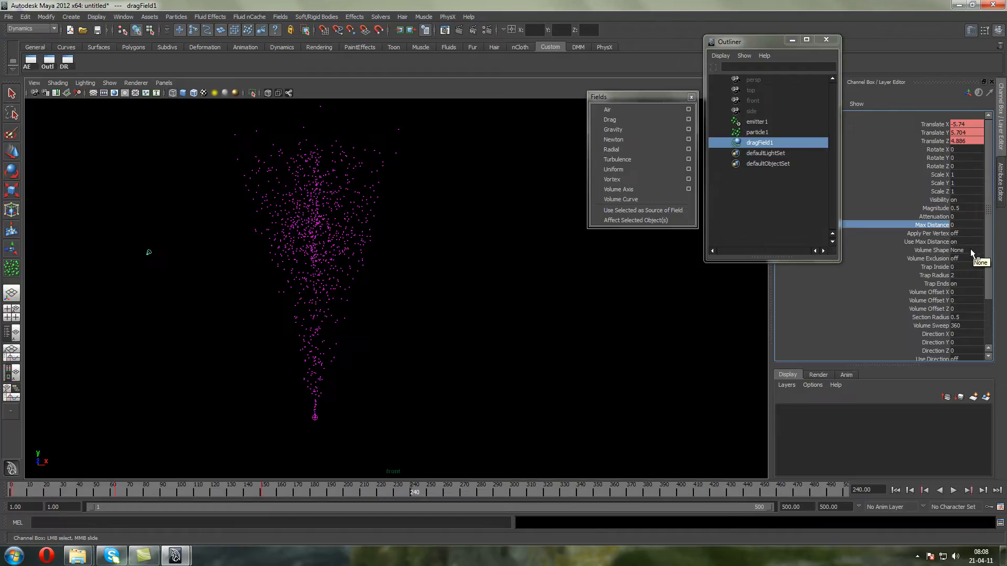
click(967, 242)
text(0)
key(Return)
click(926, 241)
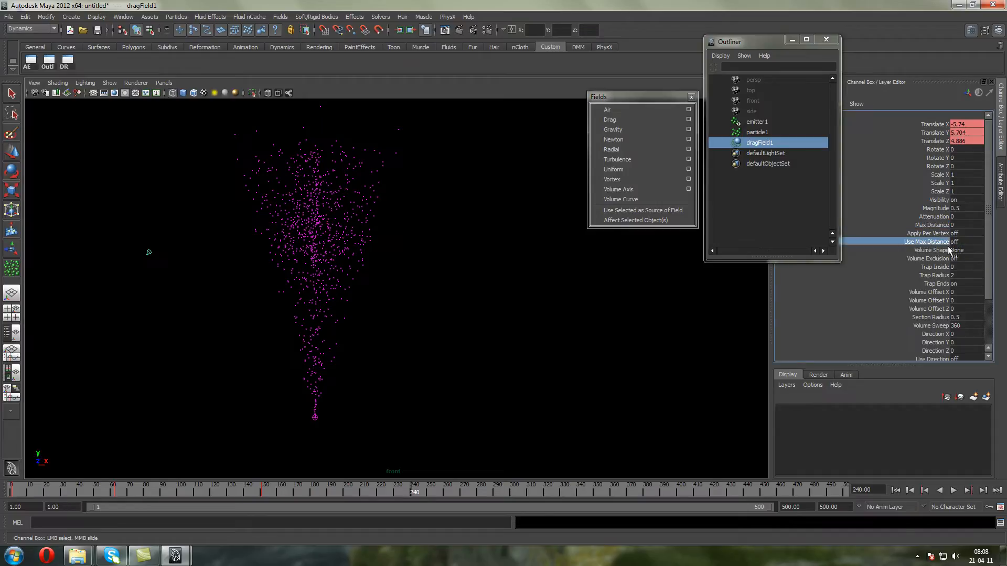
Replay the animation from the start with the distance limit disabled
click(952, 492)
click(893, 490)
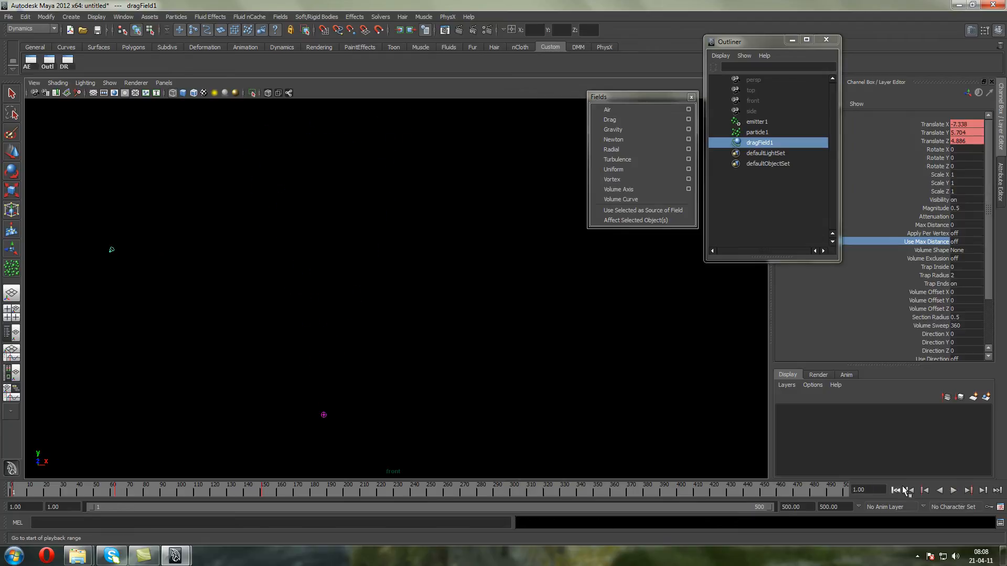
click(953, 490)
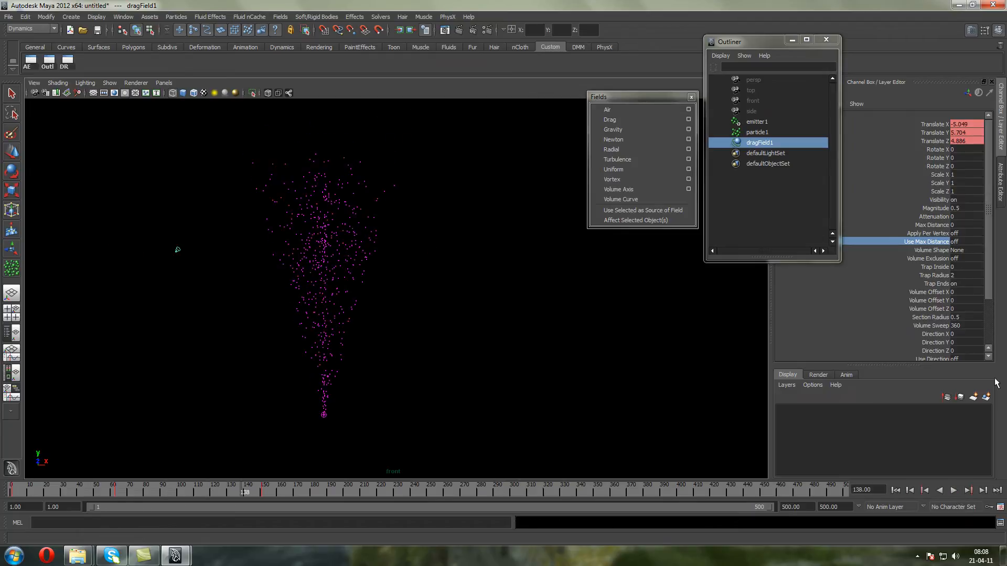
Set the drag field's Volume Shape to Sphere and replay the animation from the first frame
click(966, 250)
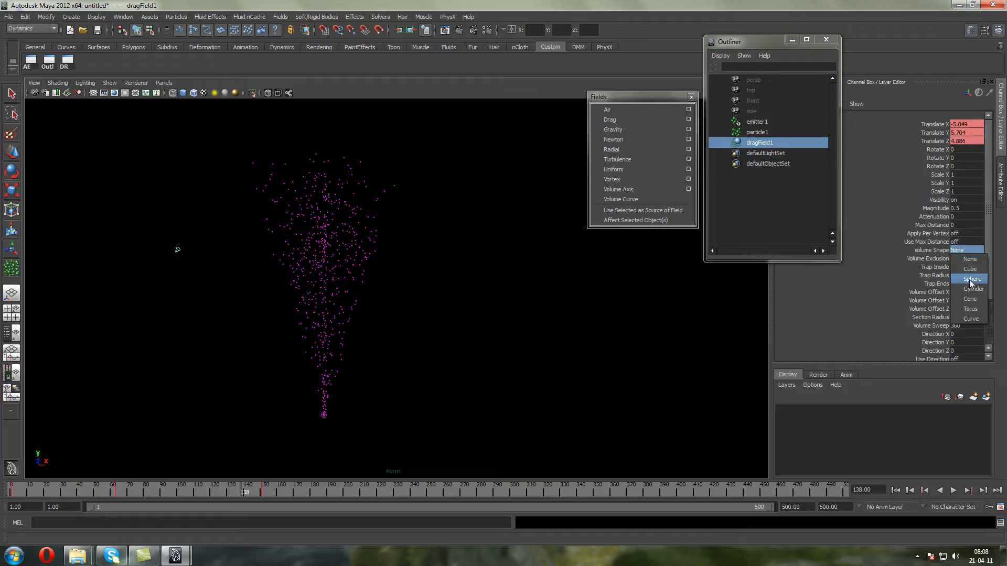
click(971, 279)
click(12, 153)
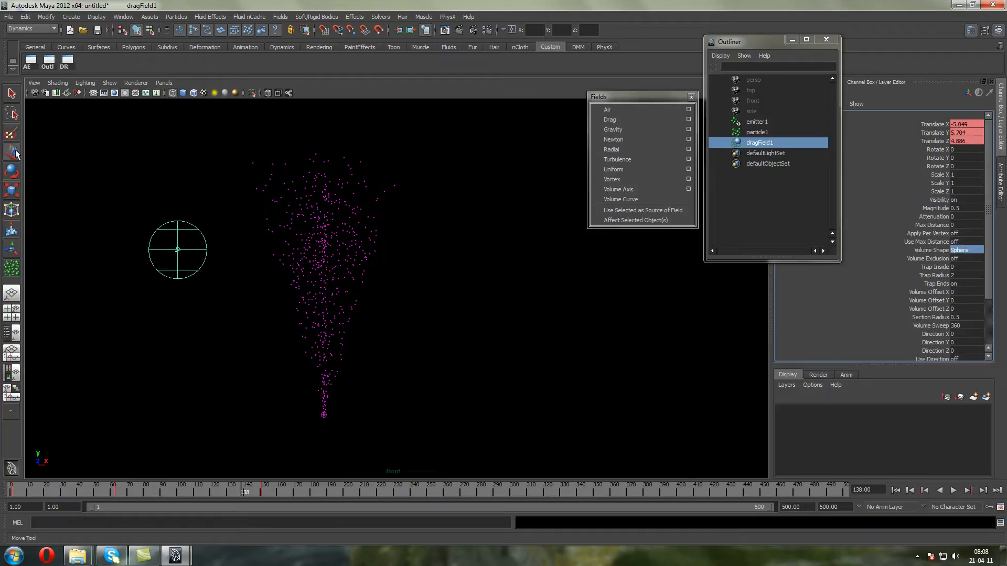
click(895, 489)
click(953, 490)
click(953, 490)
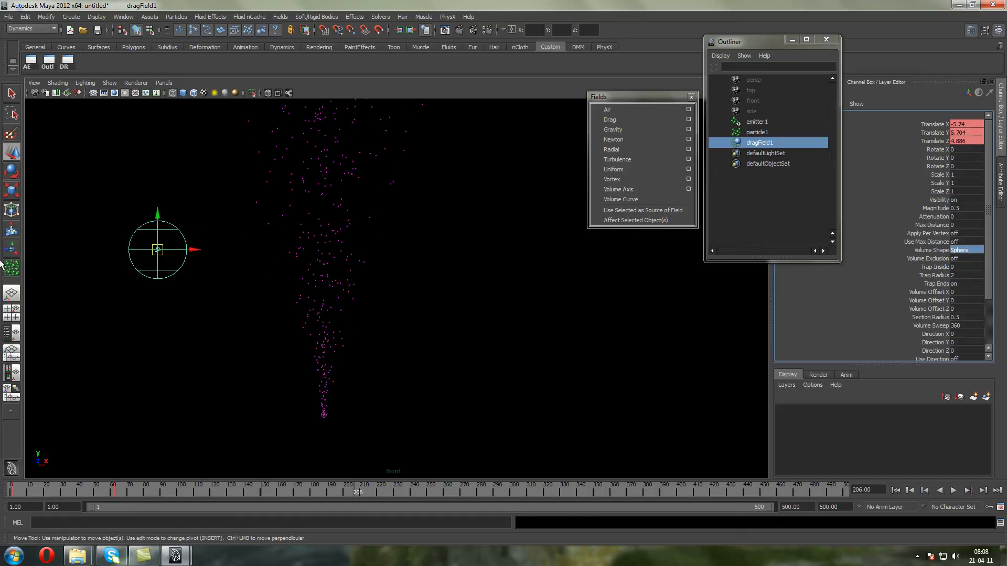
Scale the spherical drag field uniformly to about 2.53 and rewind to the first frame
key(r)
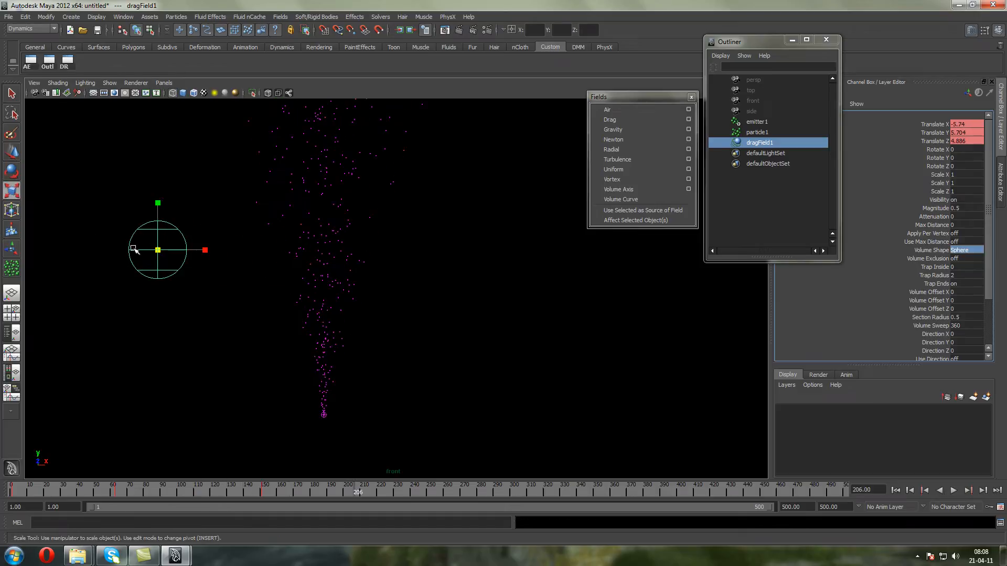
drag(158, 251, 575, 443)
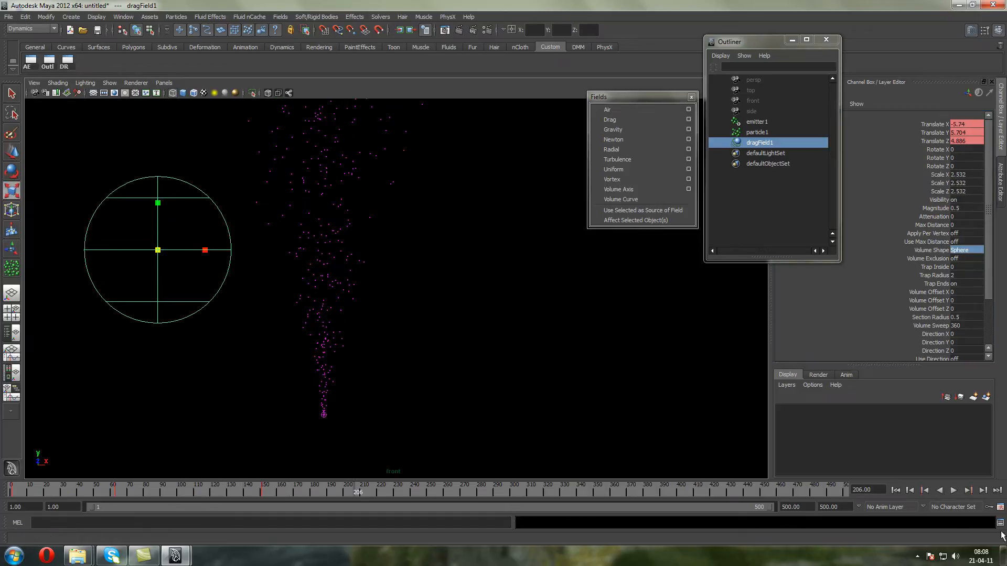
click(895, 490)
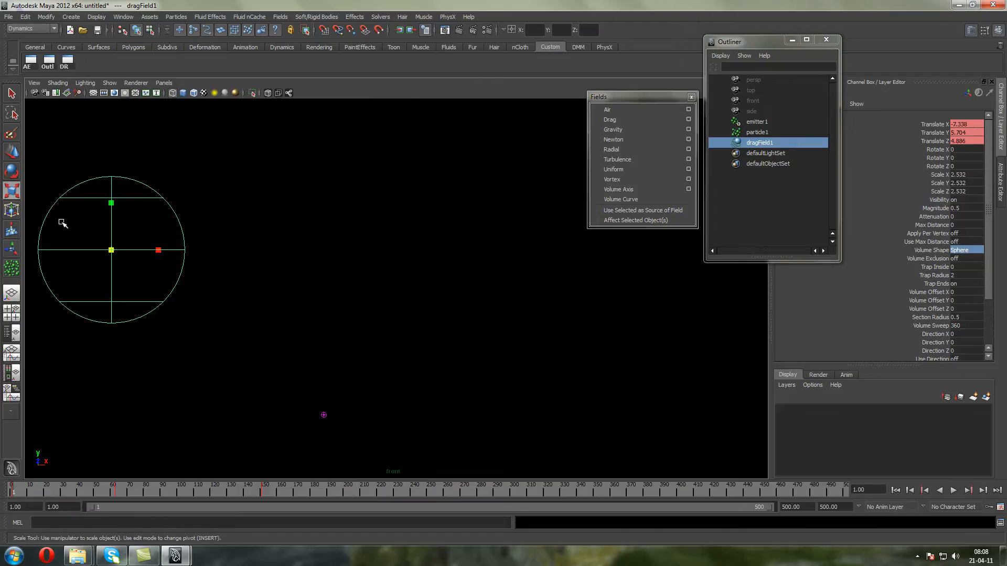
Break the connections on the drag field's Translate X, Y and Z channels to remove its keyed motion
key(w)
drag(933, 141, 925, 126)
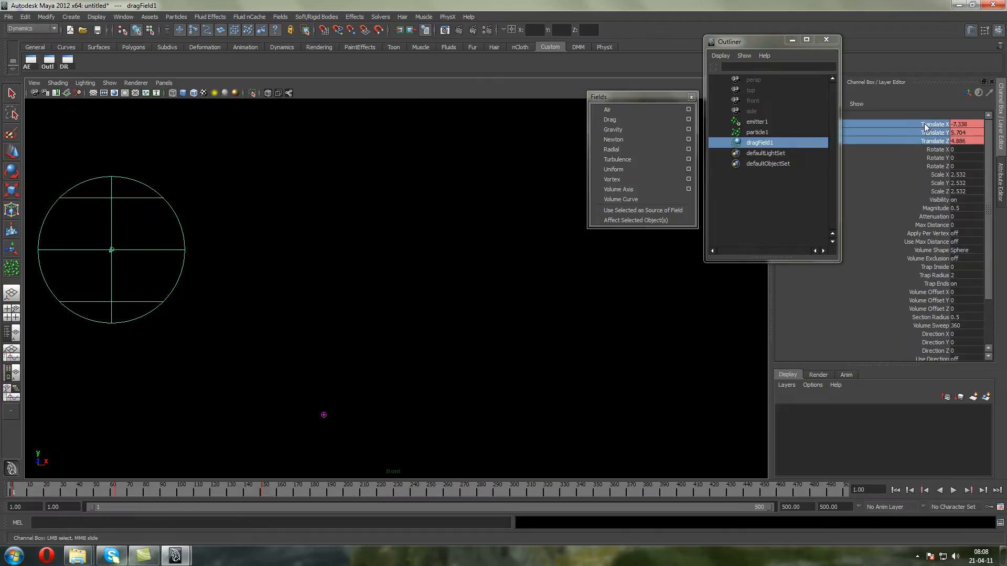
right_click(924, 125)
click(964, 303)
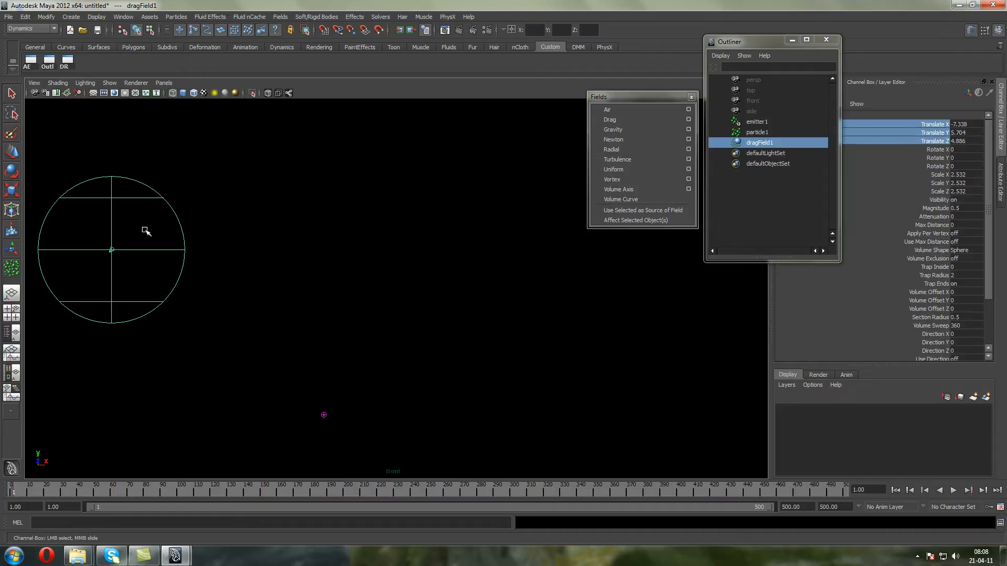
Move the drag sphere onto the particle stream, to about 0.06 in X, and play the emission
click(11, 151)
drag(146, 248, 375, 283)
click(952, 491)
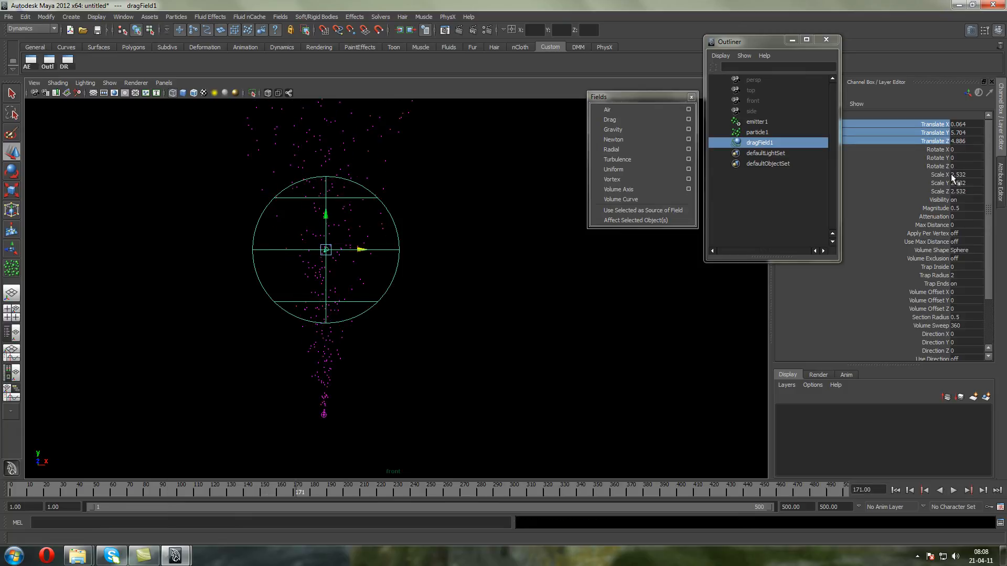
Set the drag field's magnitude to 5 and replay the emission from the start
click(967, 208)
text(5)
click(895, 491)
click(950, 491)
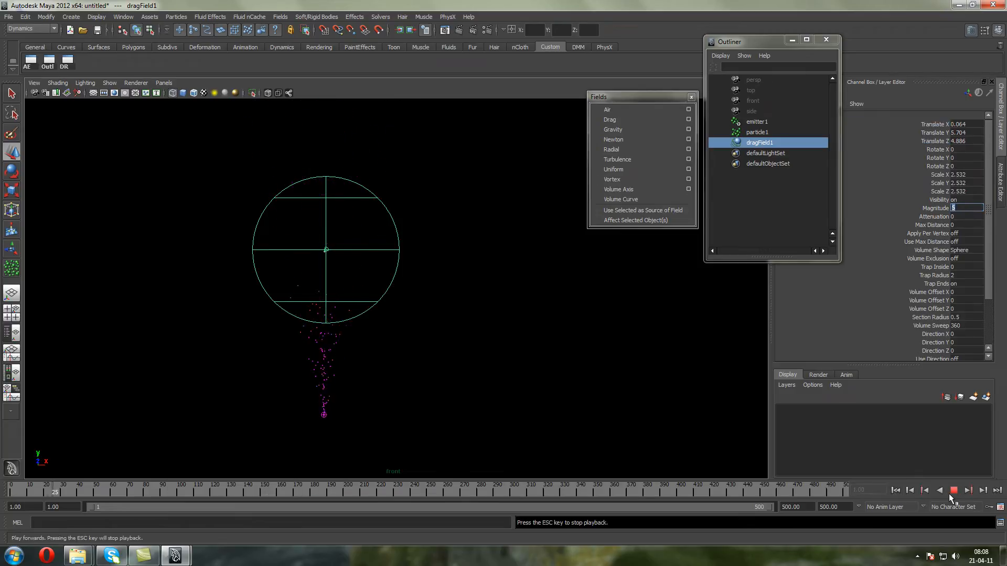
click(950, 491)
In the perspective view, move the drag sphere over the emitter to about 0.28 in Z and replay the emission
key(space)
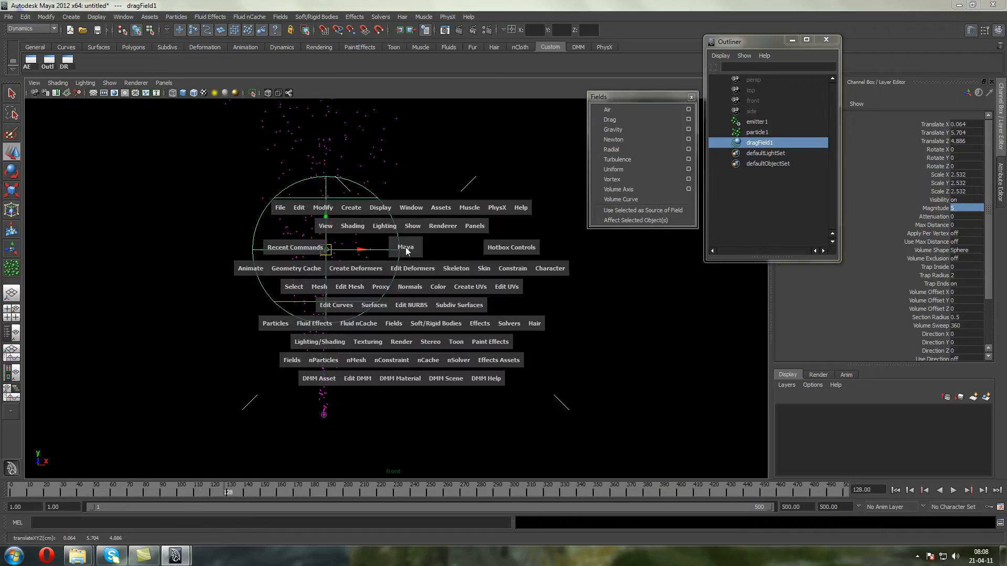
drag(406, 233, 390, 348)
alt+drag(402, 358, 343, 325)
click(895, 490)
click(950, 490)
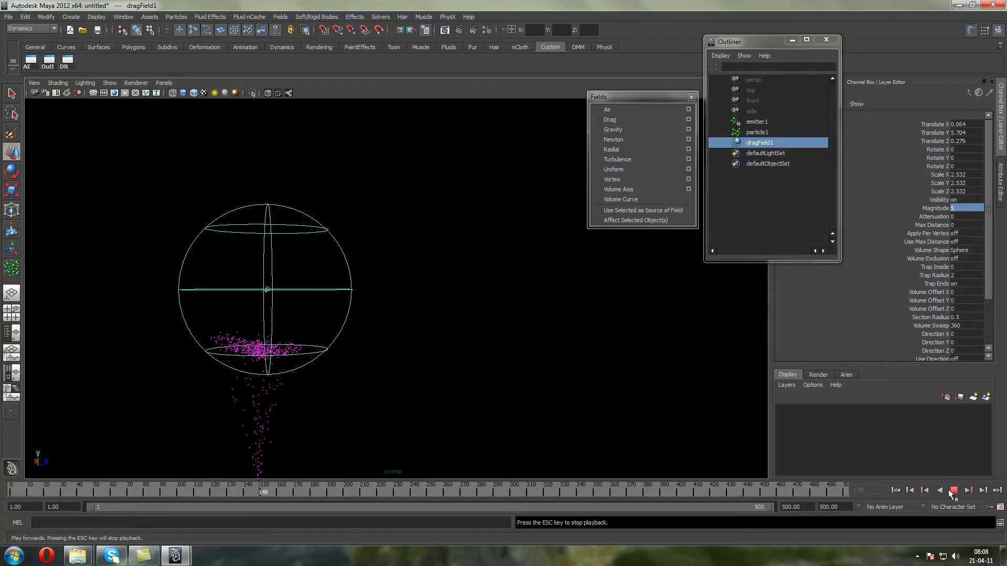
Examine up close how the particles behave inside the drag sphere, replaying the emission from the start
alt+drag(391, 300, 373, 310)
alt+middle_drag(317, 268, 341, 216)
scroll(341, 216, up, 3)
alt+drag(301, 241, 281, 234)
alt+right_drag(254, 237, 269, 261)
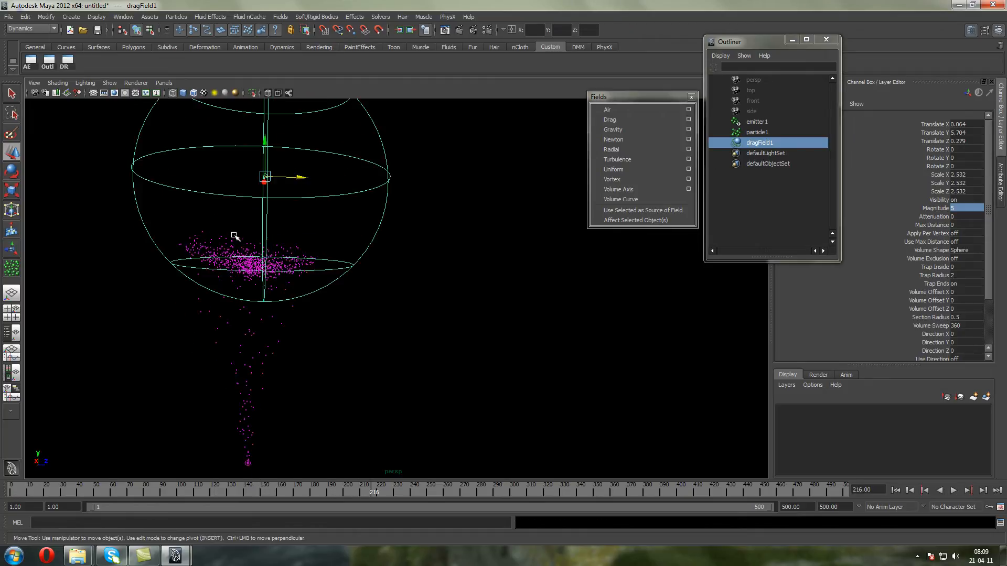
click(897, 490)
click(953, 490)
click(953, 490)
Lower the drag sphere to about 4.64 in Y and replay the emission from the first frame
key(w)
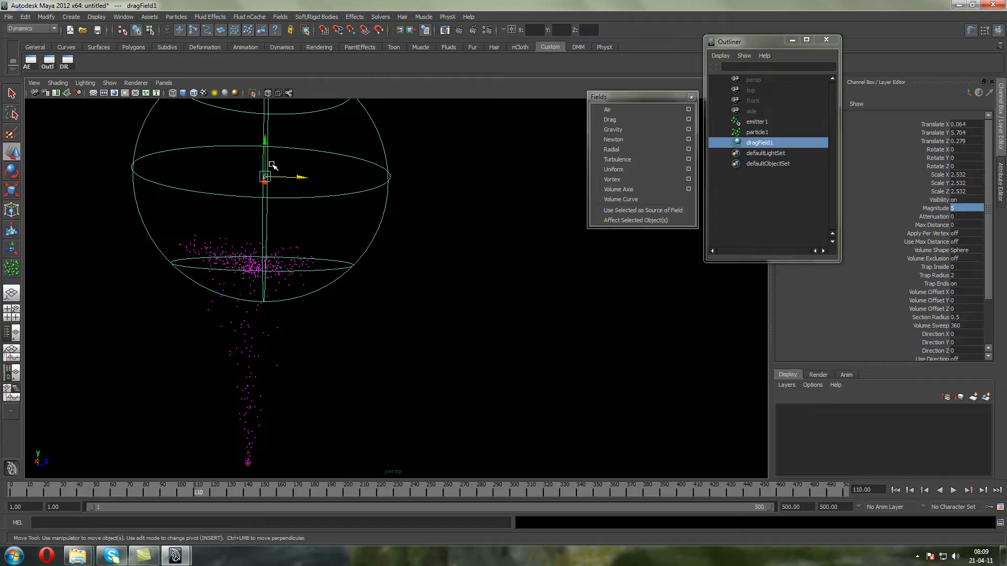
drag(271, 182, 272, 243)
click(894, 490)
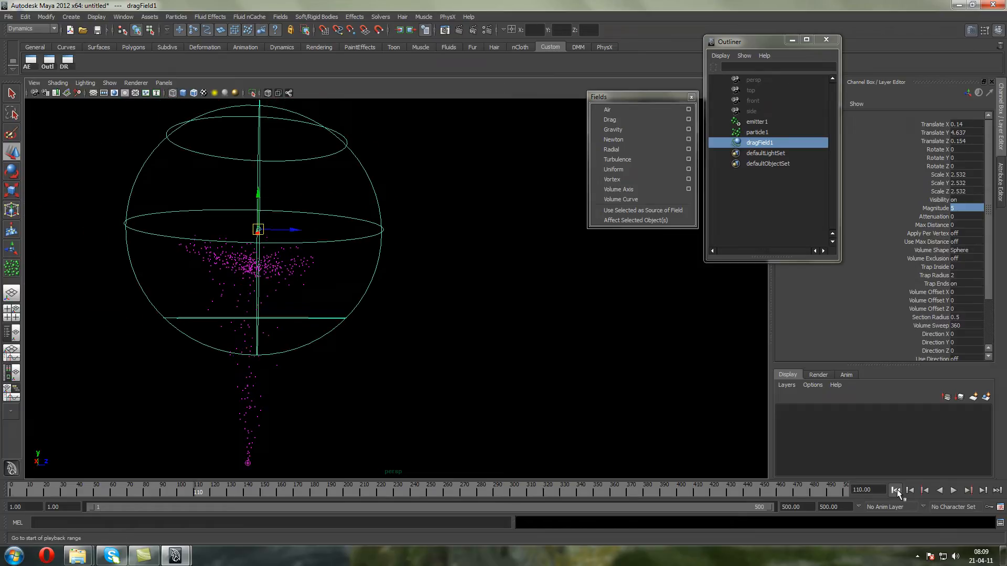
click(953, 491)
key(Escape)
Lower the drag sphere around the emitter, to about 0.56 in Y, and replay the emission
drag(263, 226, 262, 430)
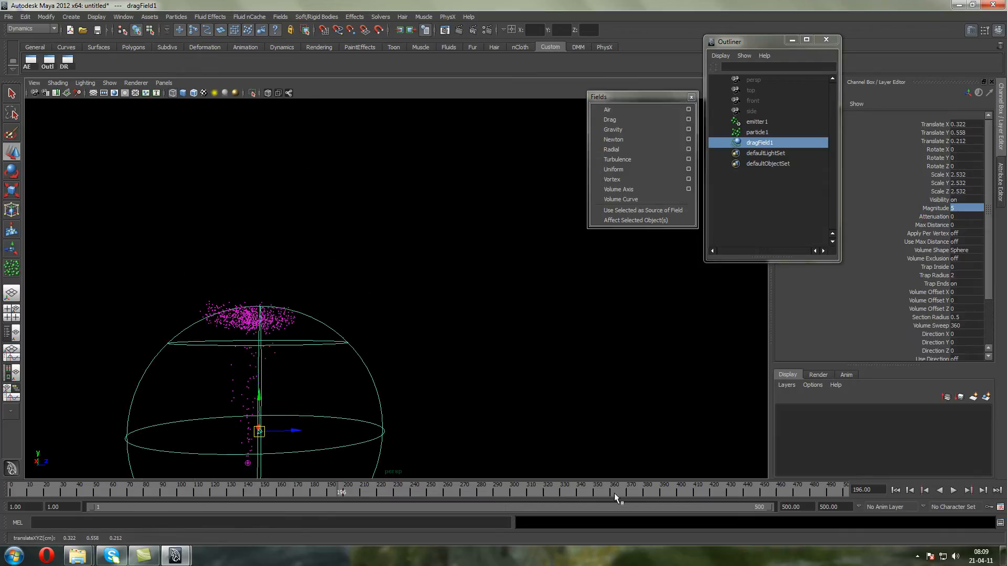
click(897, 491)
click(952, 491)
click(953, 491)
Delete the drag field and replay the particle emission without it
alt+middle_drag(218, 382, 218, 318)
drag(252, 298, 476, 285)
key(Delete)
click(895, 490)
click(953, 490)
click(953, 490)
Select the emitted particles and add a Newton field to them
drag(367, 225, 121, 109)
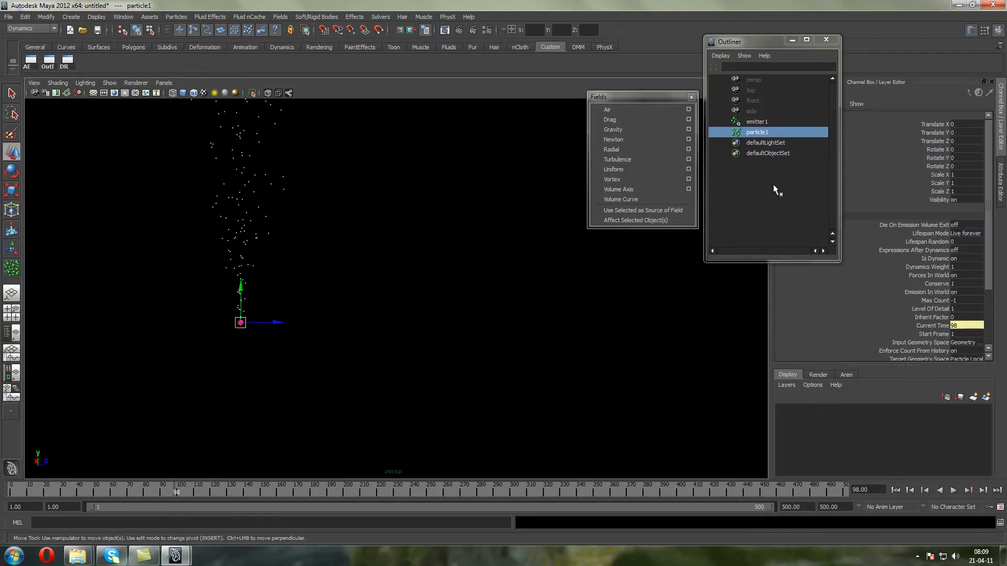
click(640, 140)
scroll(220, 280, up, 2)
alt+middle_drag(259, 297, 343, 266)
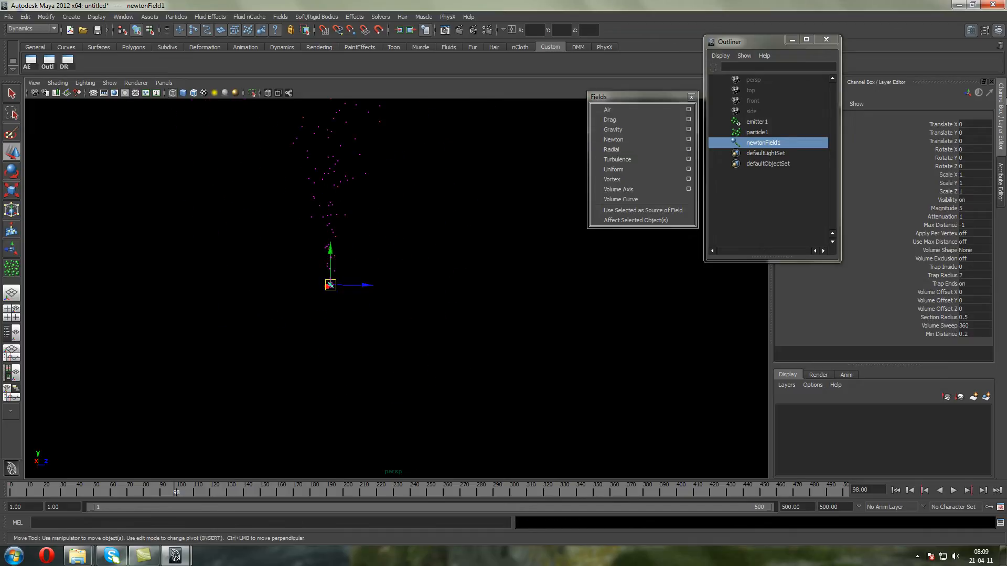
Set the Newton field's attenuation to 0 and replay the emission from the first frame
click(966, 214)
text(0)
key(Return)
click(927, 215)
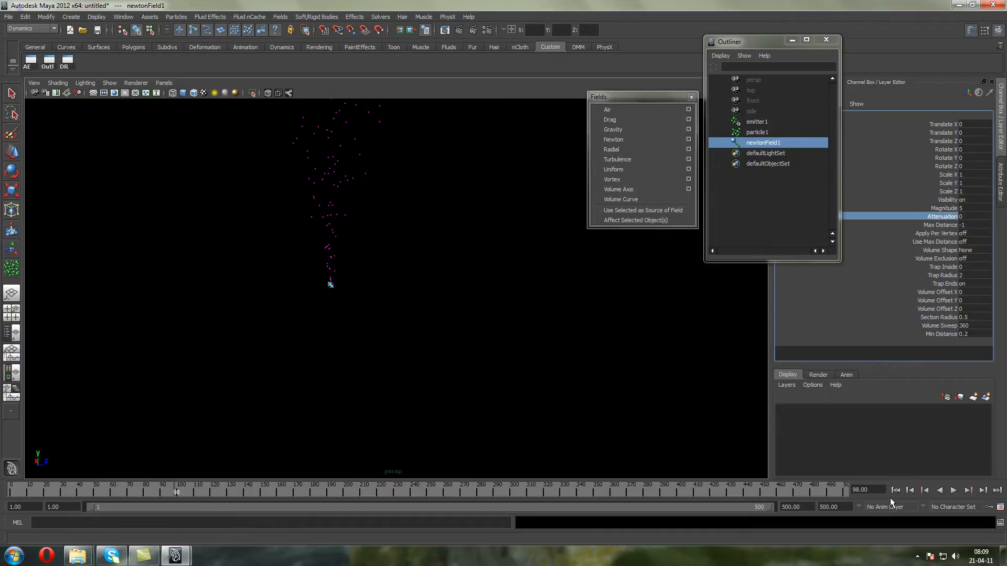
click(895, 490)
click(951, 491)
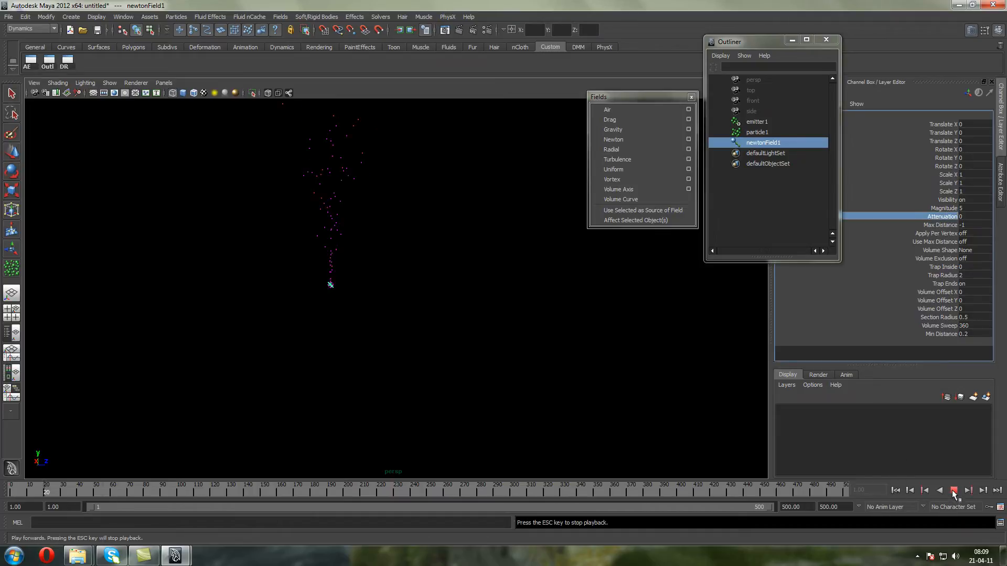
mouse_move(427, 321)
alt+mouse_down()
mouse_move(406, 331)
mouse_move(442, 332)
alt+mouse_up()
click(953, 490)
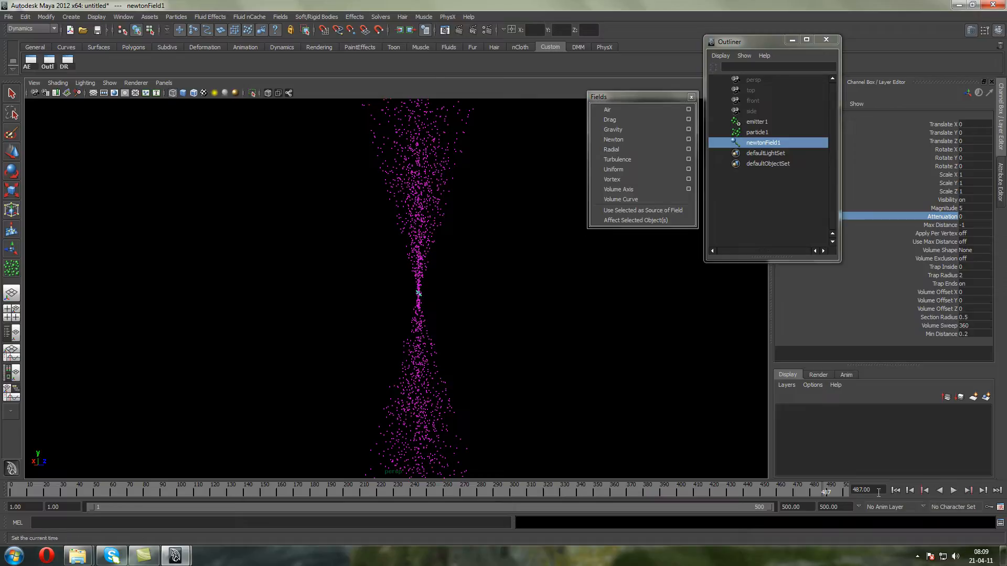
Replay the emission from the first frame in the front view with the emitted particles selected
click(895, 490)
key(w)
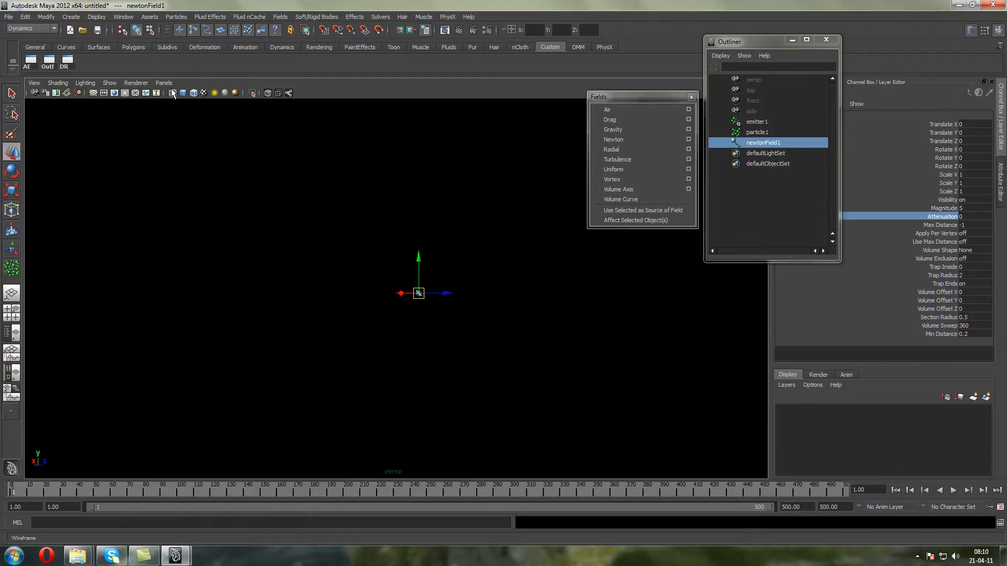
click(164, 83)
mouse_move(186, 116)
click(244, 117)
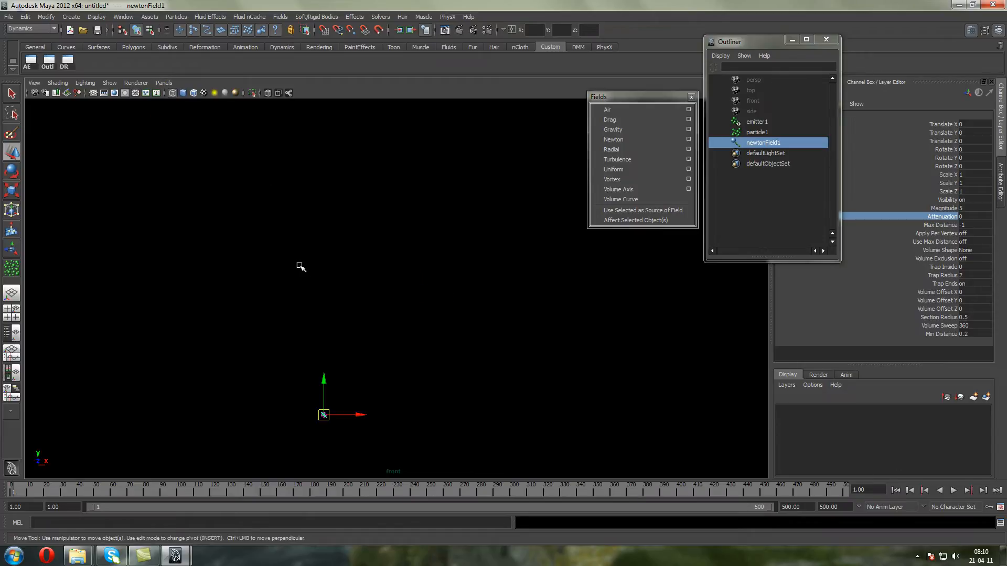
click(771, 131)
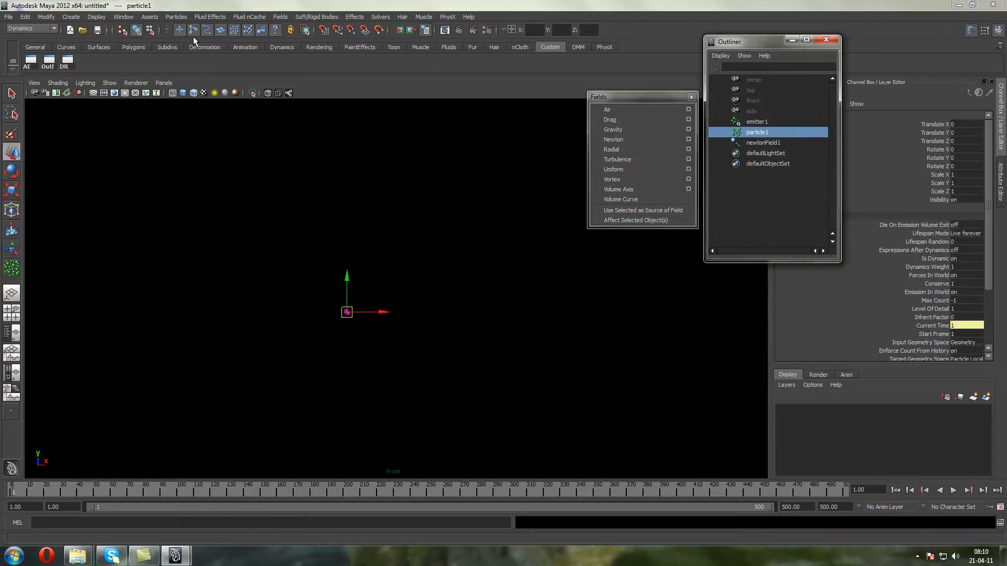
click(956, 492)
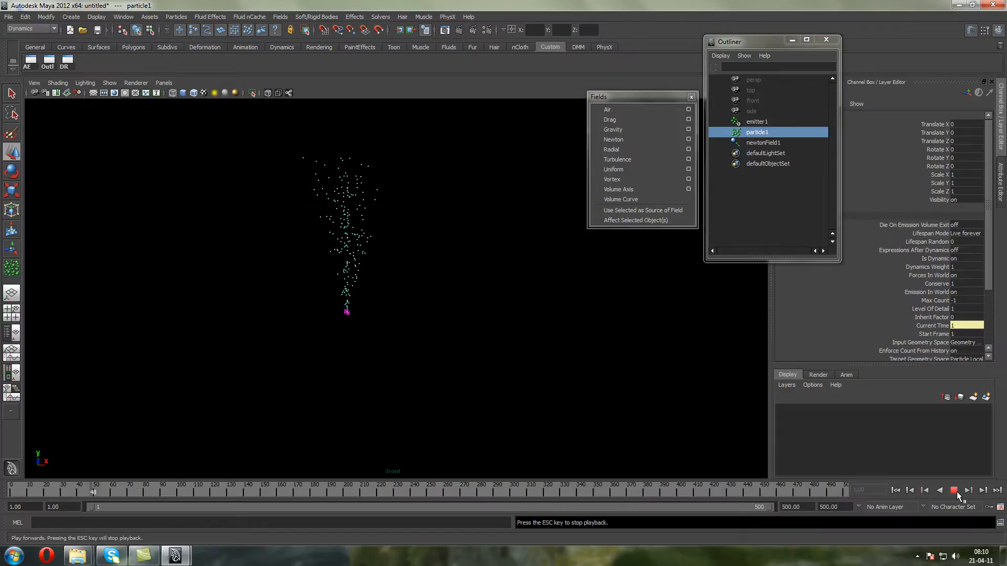
Set the particle render type to Streak
scroll(989, 280, down, 3)
click(970, 324)
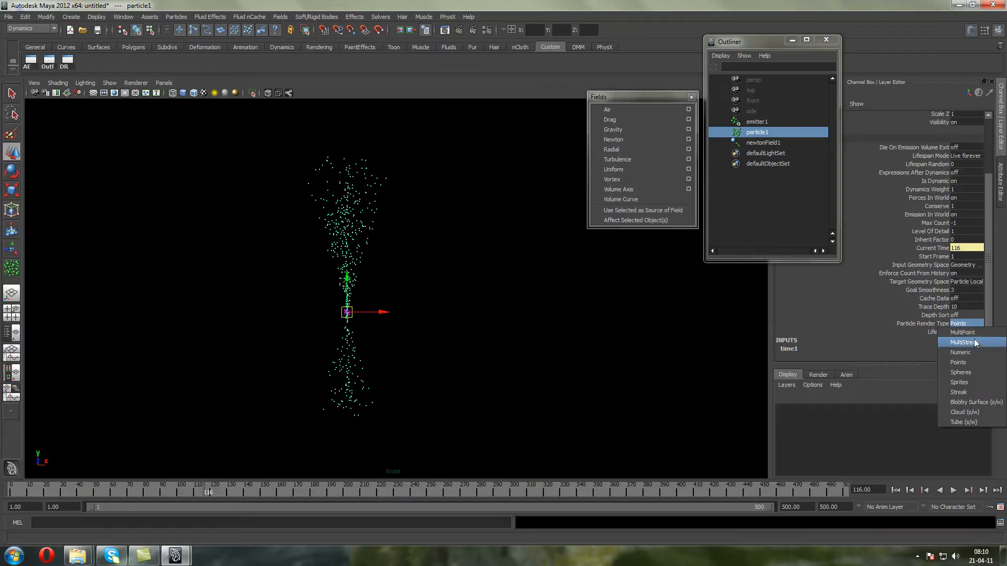
click(981, 393)
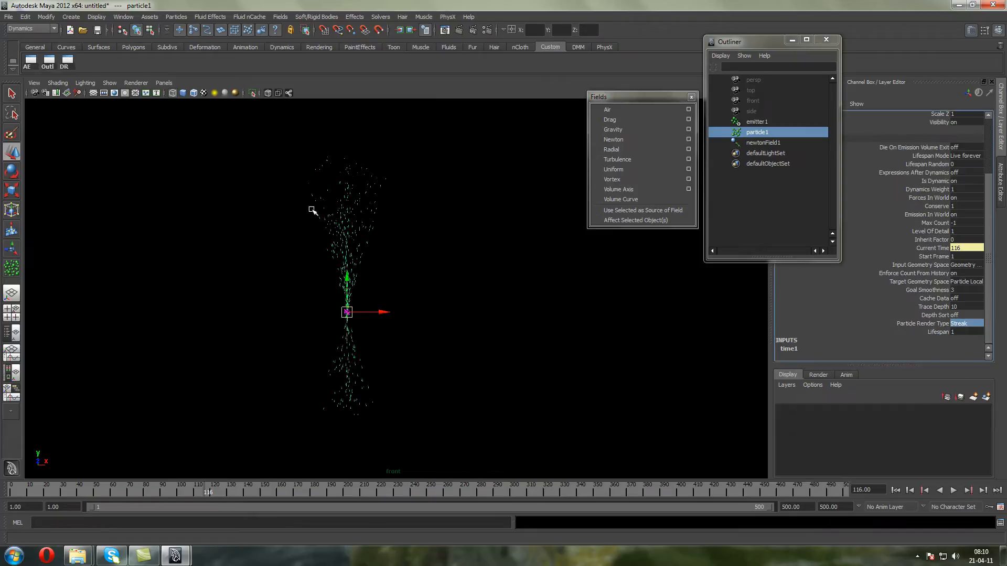
Add the streak render type's attributes to the particle shape and set its tail size to 2
key(ctrl+a)
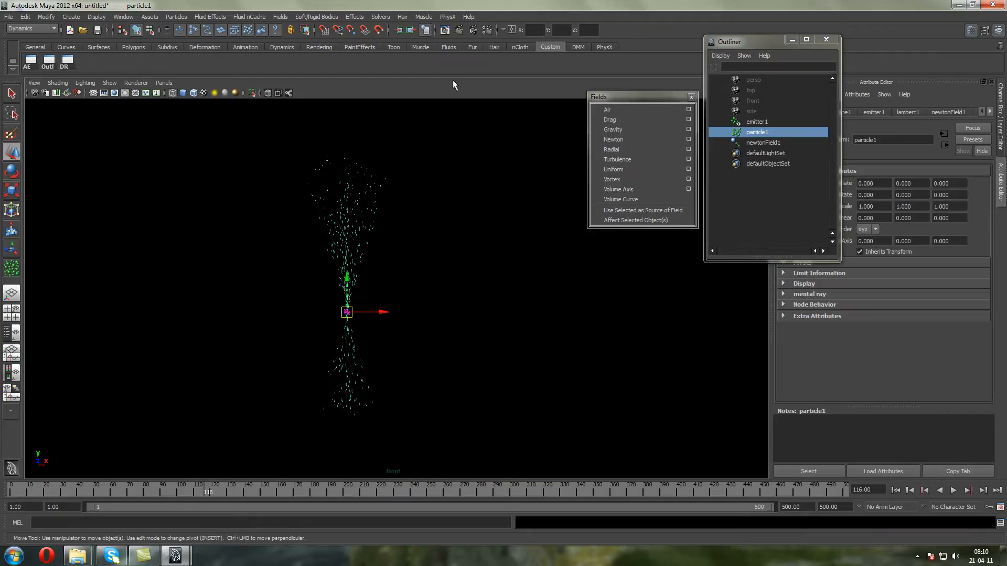
click(847, 112)
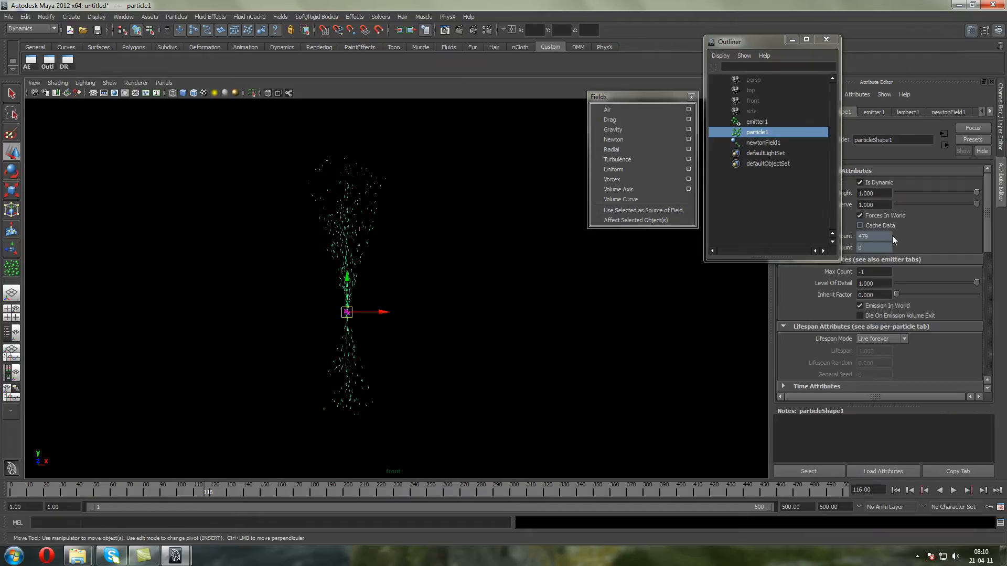
drag(989, 231, 987, 303)
click(903, 286)
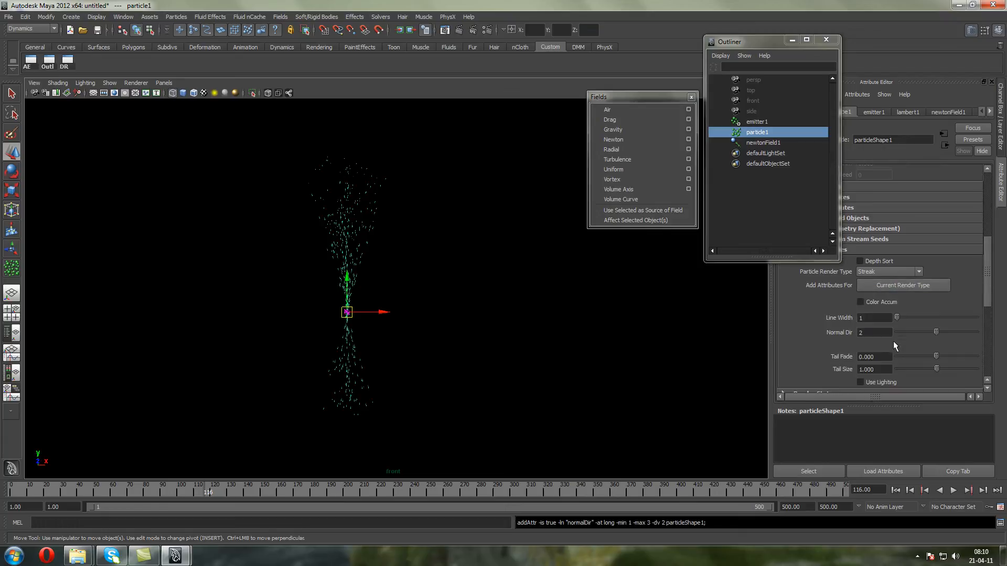
double_click(873, 369)
text(2.000)
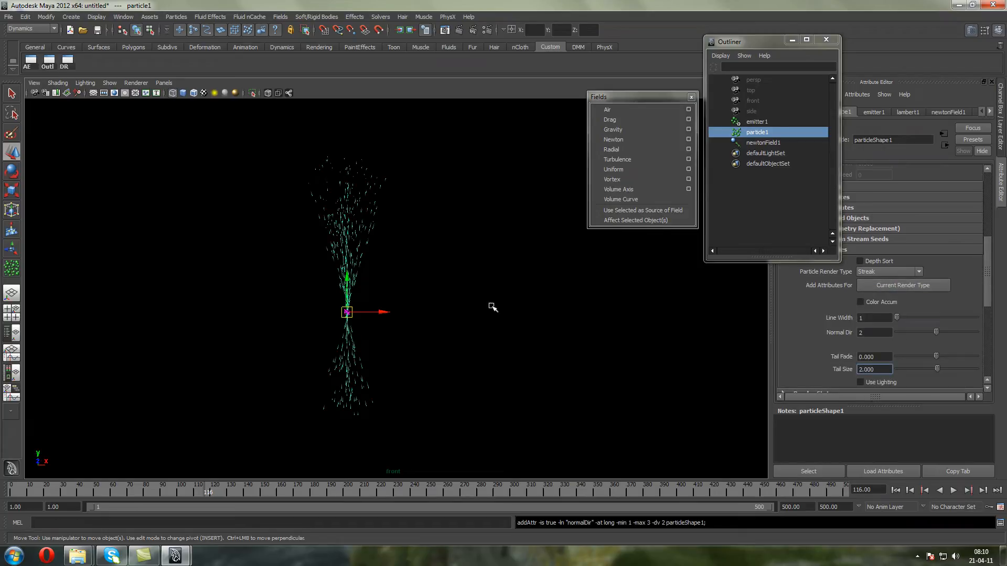
Replay the streak emission from the first frame in a close front view
scroll(439, 291, up, 4)
scroll(352, 295, up, 3)
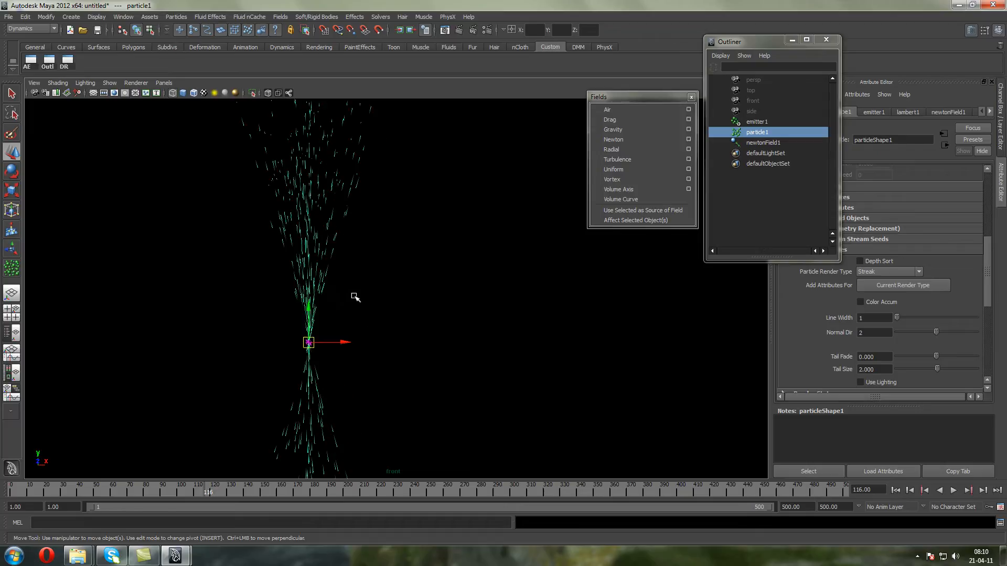
alt+middle_drag(349, 291, 423, 372)
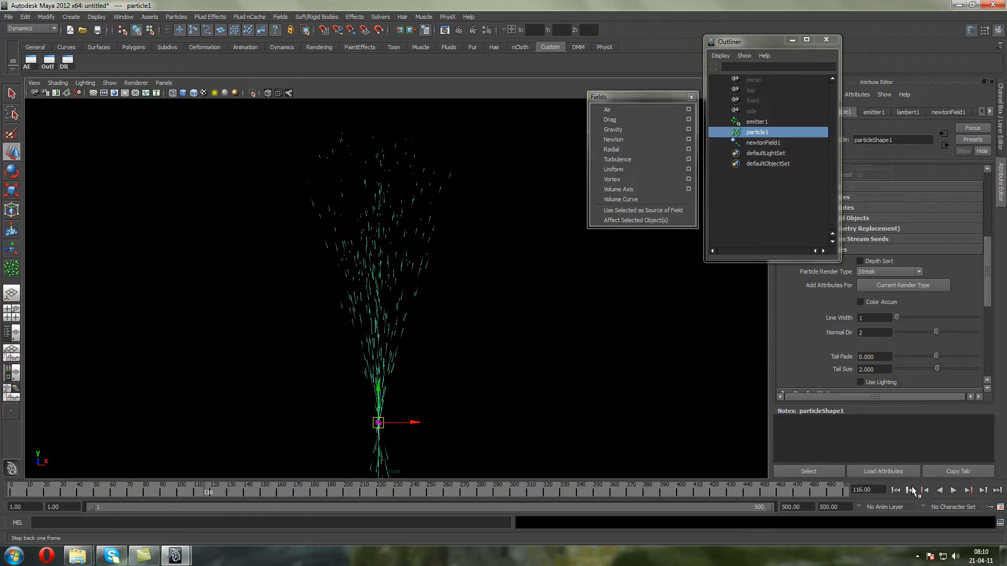
click(895, 490)
click(953, 490)
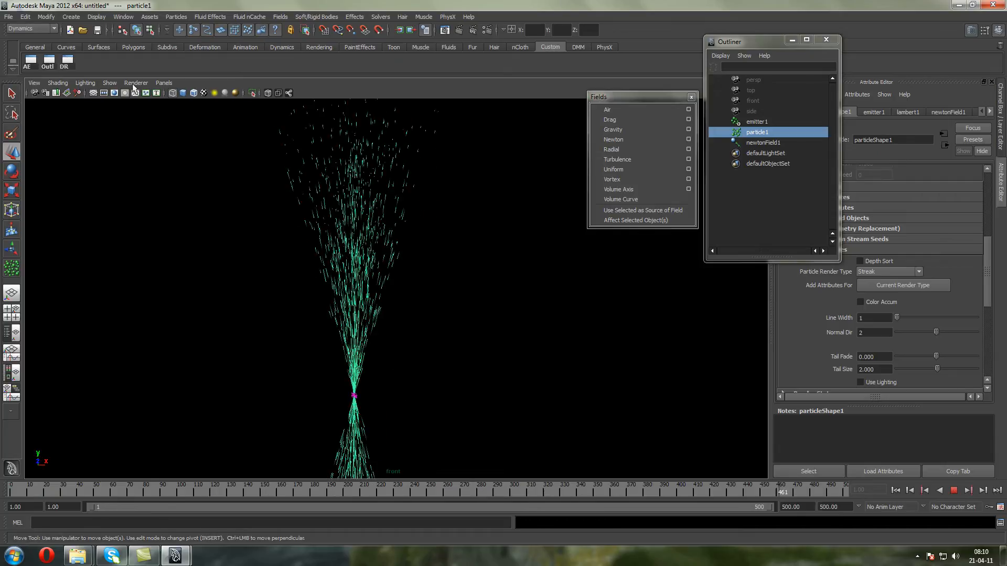
Examine the playing streak emission from several angles in the perspective view, and stop the playback
click(163, 83)
click(255, 93)
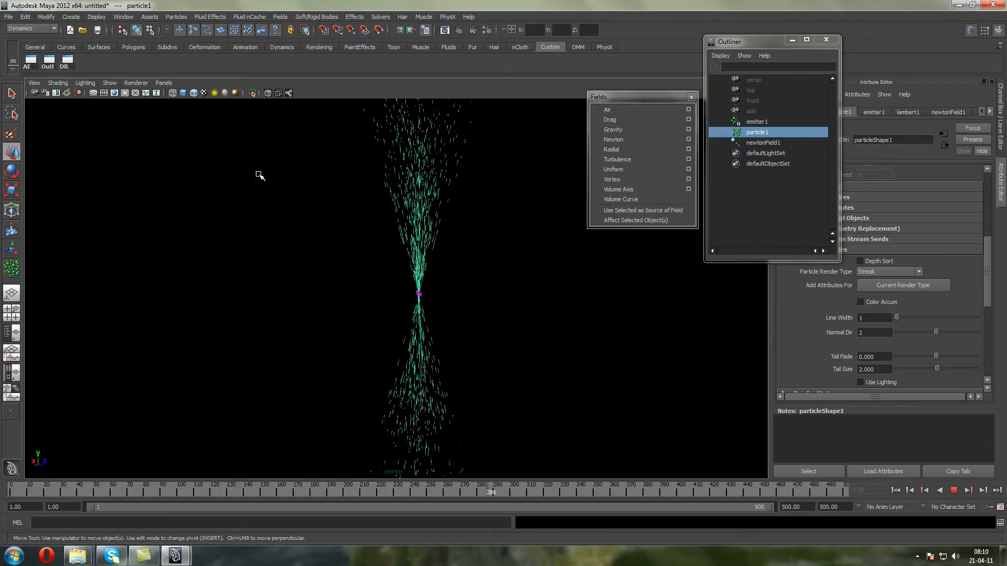
alt+middle_drag(292, 224, 382, 224)
alt+middle_drag(315, 217, 222, 236)
alt+right_drag(222, 236, 231, 259)
alt+middle_drag(231, 259, 247, 281)
alt+right_drag(329, 370, 302, 310)
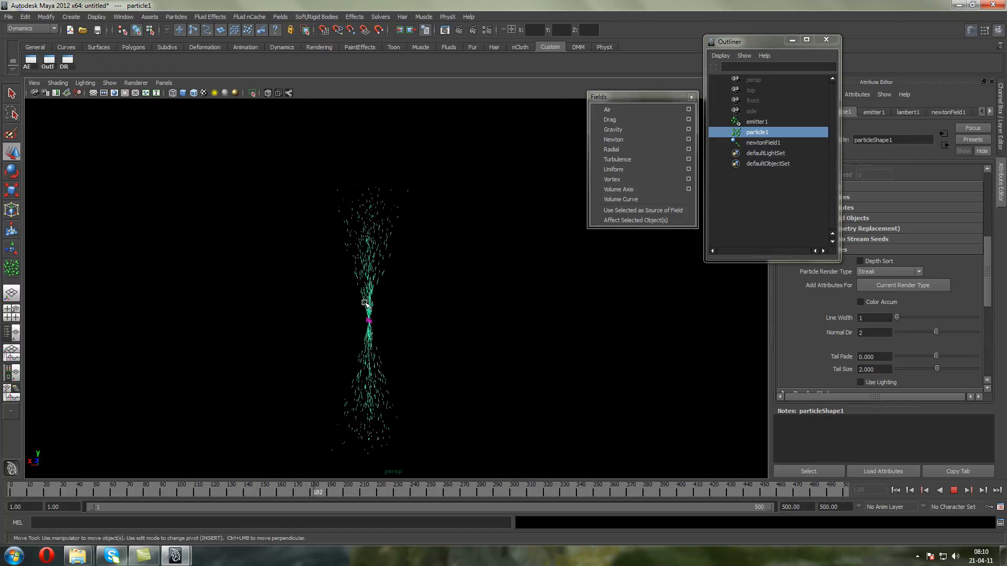
click(950, 490)
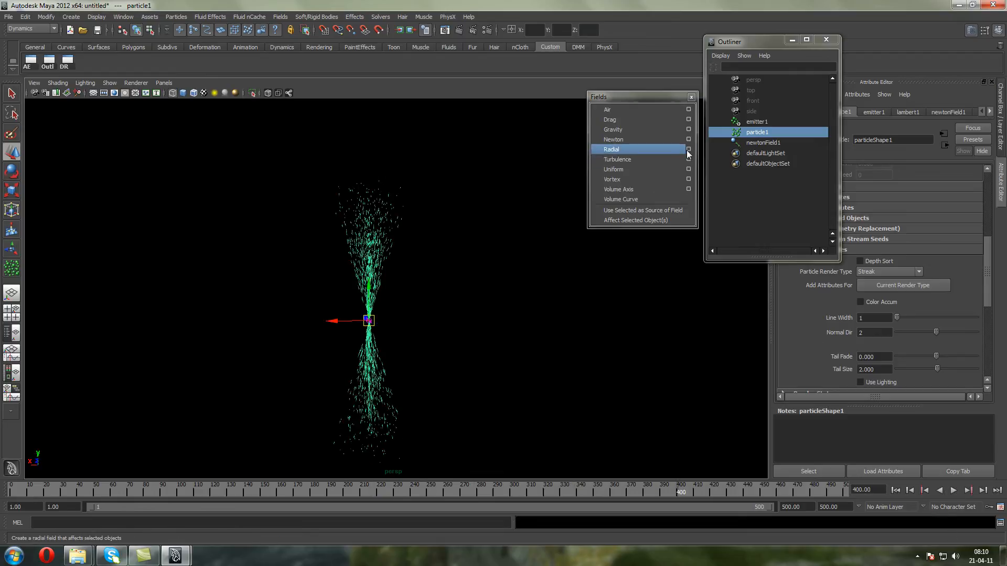
Give the particles a Constant lifespan of 2 and replay the emission from the first frame
drag(987, 292, 984, 240)
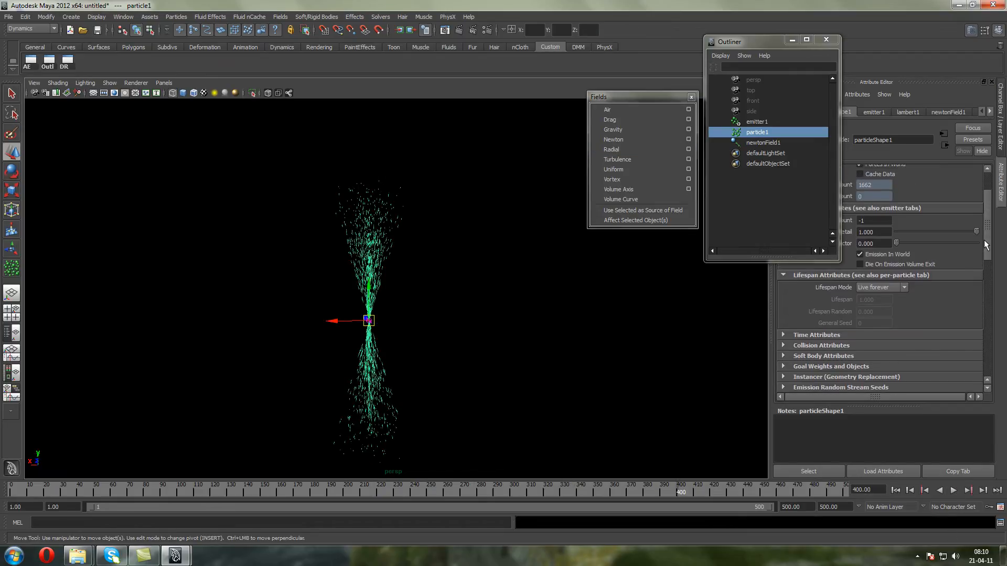
click(886, 286)
click(881, 303)
click(896, 490)
click(954, 490)
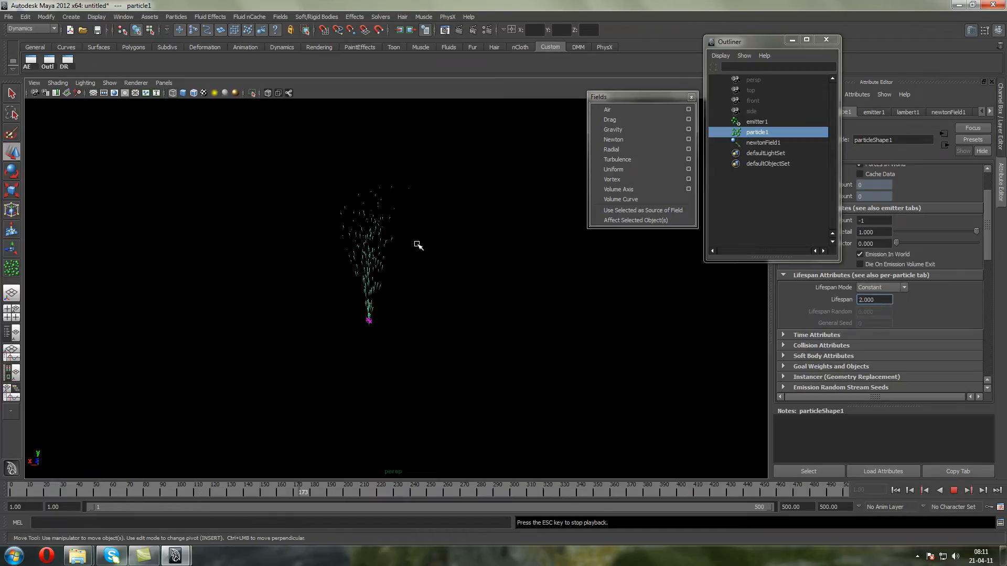
alt+drag(418, 245, 454, 240)
scroll(454, 240, up, 3)
alt+middle_drag(455, 239, 316, 274)
Set the particles' lifespan to 3 and replay the emission from the first frame
drag(879, 302, 715, 297)
text(3)
key(Return)
click(954, 491)
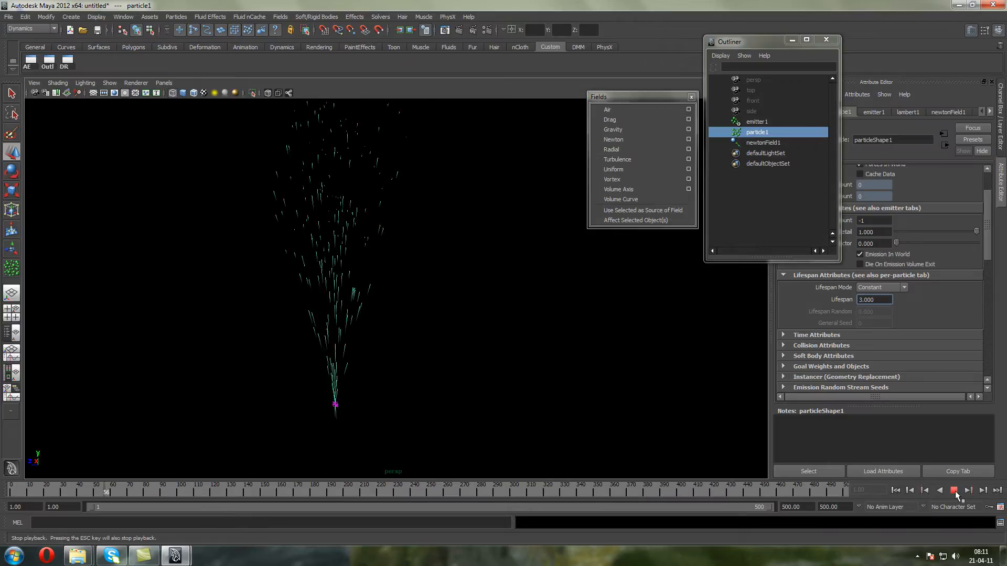
click(894, 490)
click(954, 491)
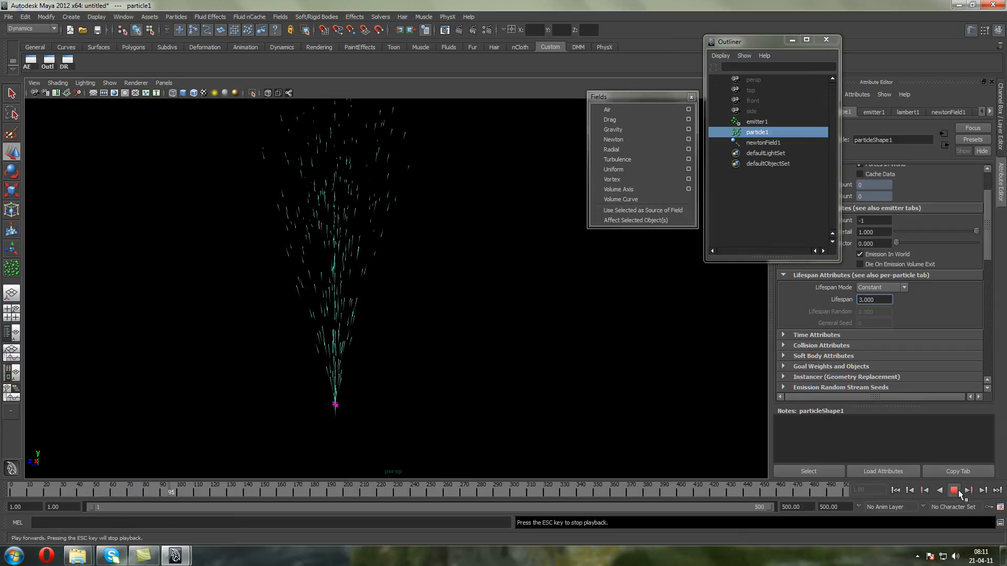
Set the emitter's direction to 1 in X and 0 in Y and replay the emission
click(757, 123)
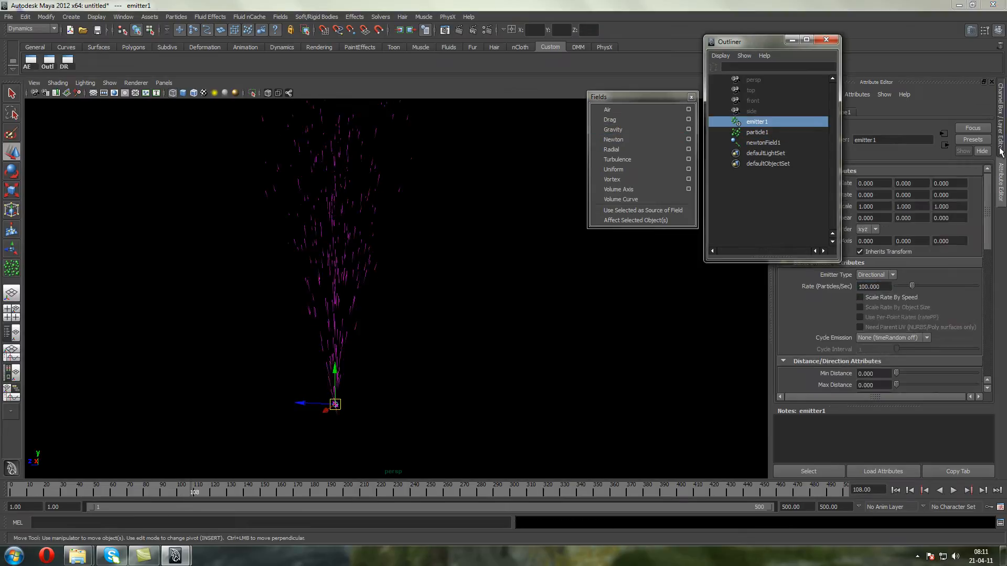
click(1001, 152)
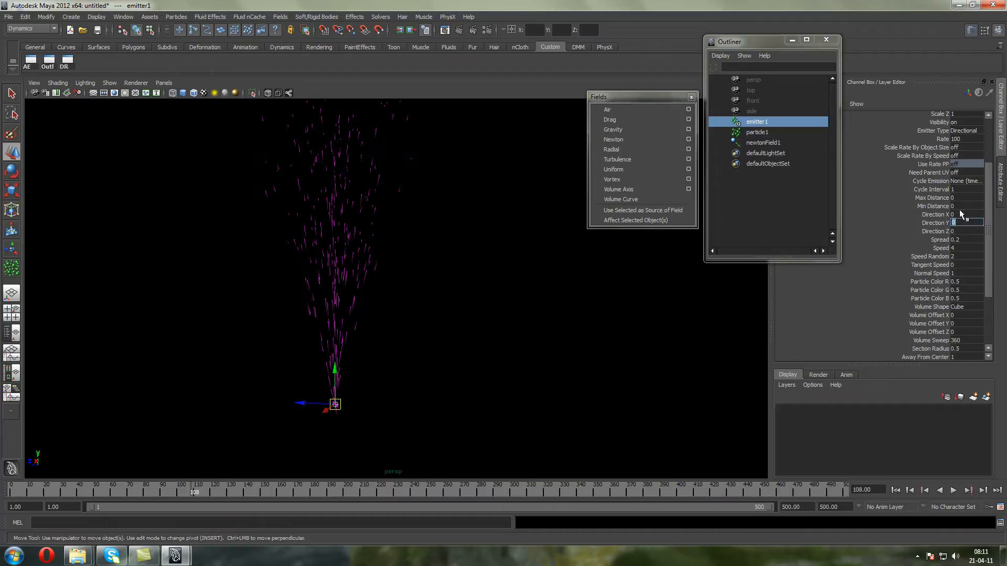
click(895, 490)
click(954, 490)
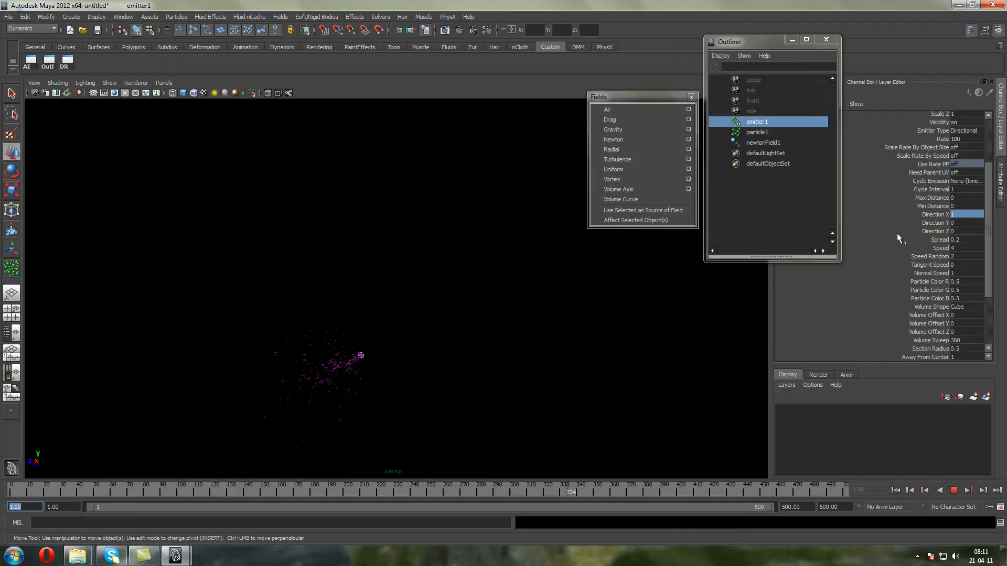
Narrow the emitter's spread to 0.1 and further to 0.01 while the emission plays, and stop the playback
click(966, 240)
text(0.1)
key(Return)
text(0.)
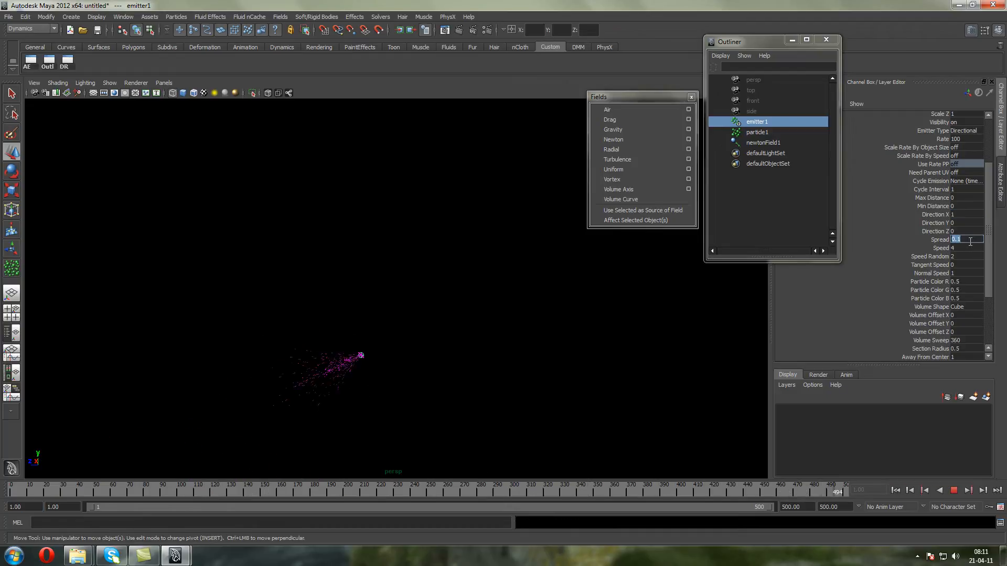
text(01)
key(Return)
scroll(360, 238, up, 3)
alt+drag(342, 255, 283, 238)
alt+middle_drag(286, 237, 497, 249)
click(953, 490)
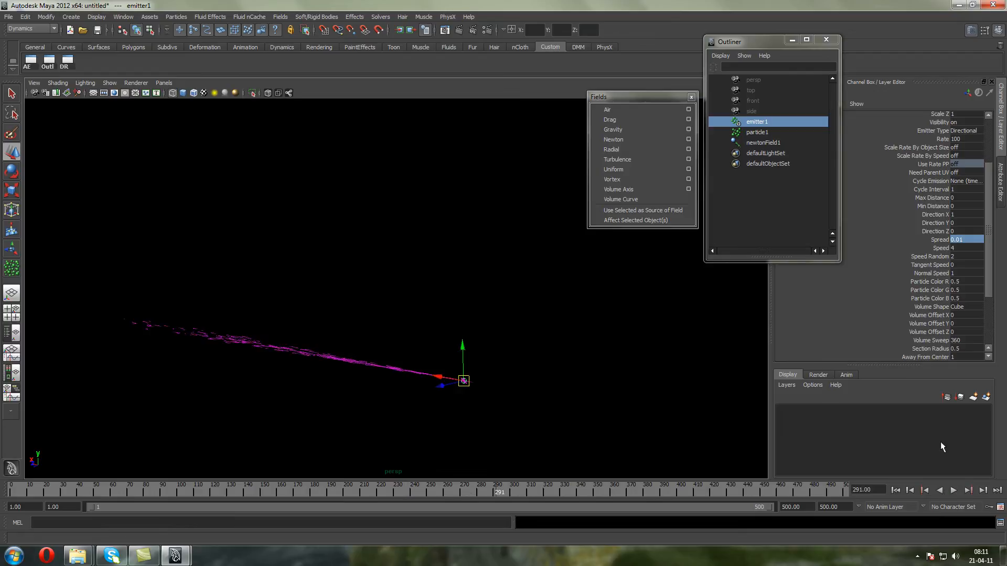
Set the Newton field's magnitude to 8 while replaying the emission, and stop the playback
click(761, 145)
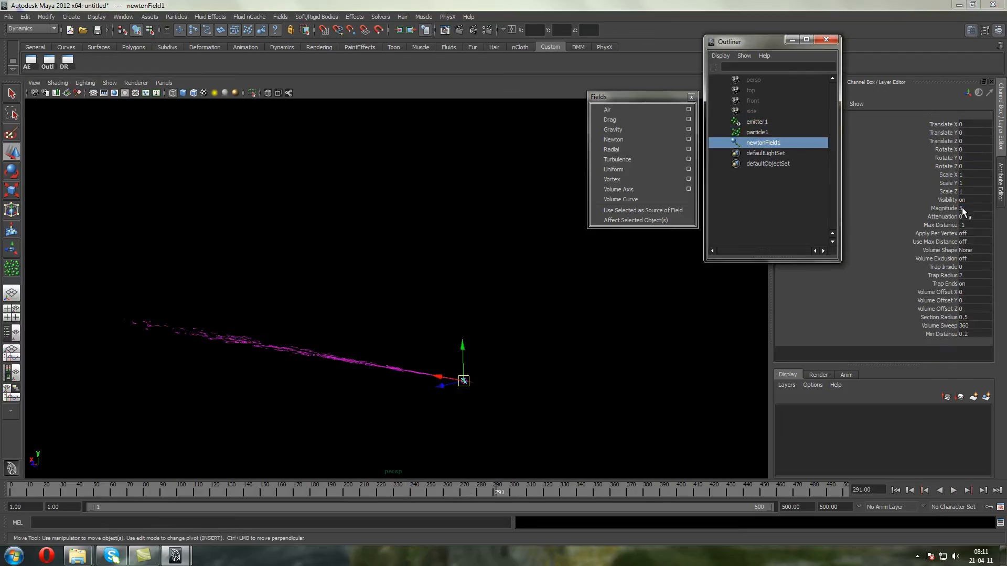
double_click(964, 209)
click(896, 490)
click(953, 490)
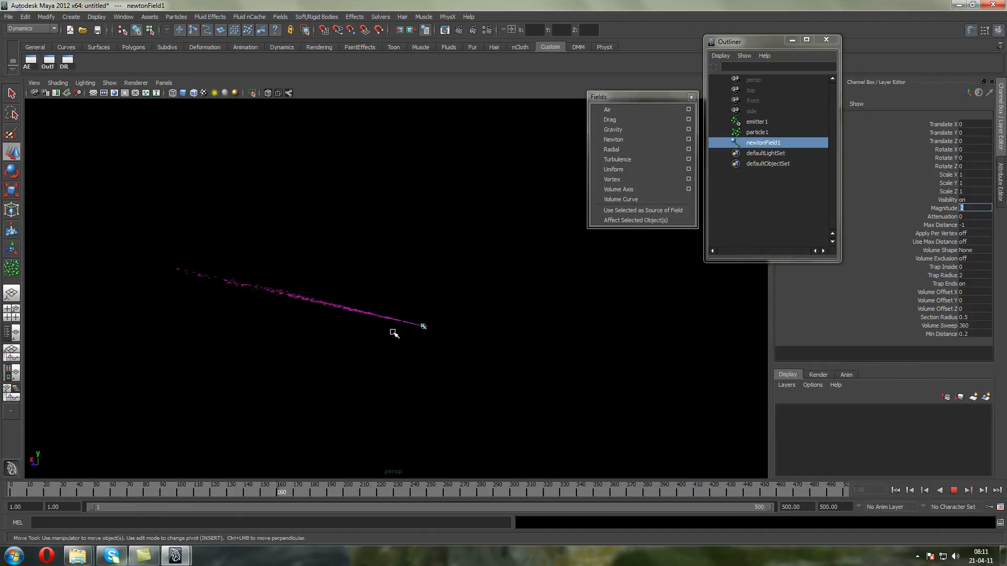
text(8)
key(Return)
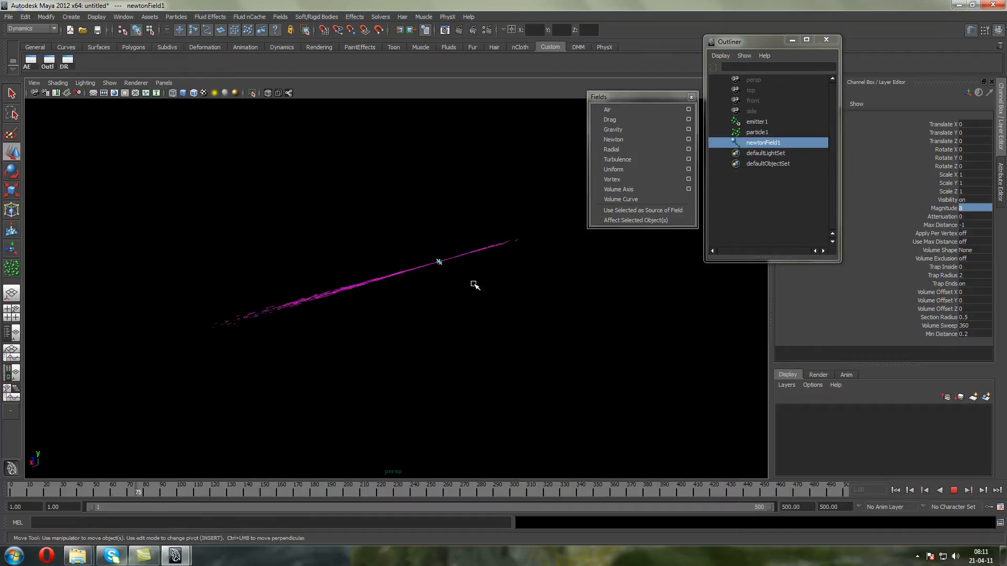
click(953, 490)
key(w)
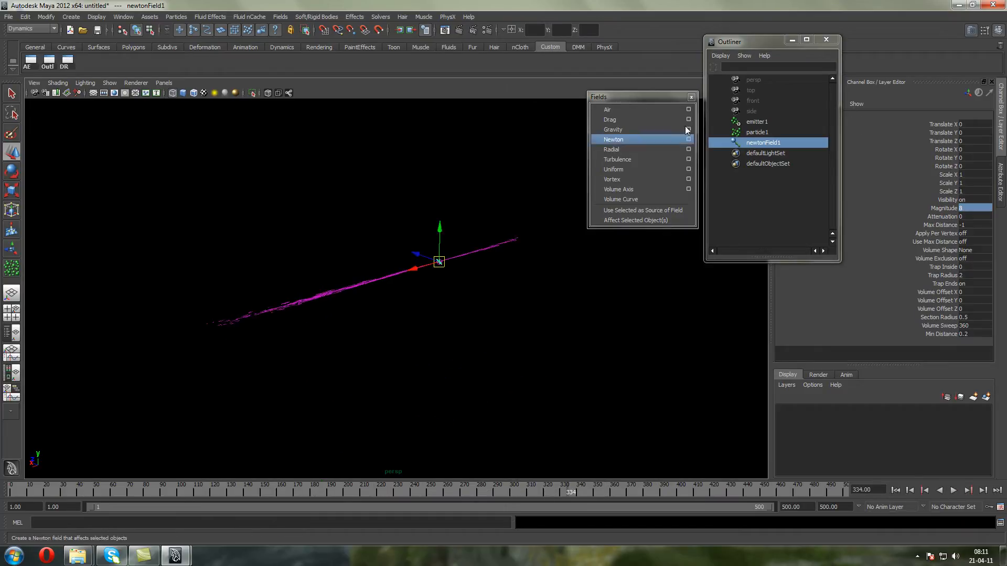
Change the emitter type to Omni and replay the emission from the first frame
click(755, 124)
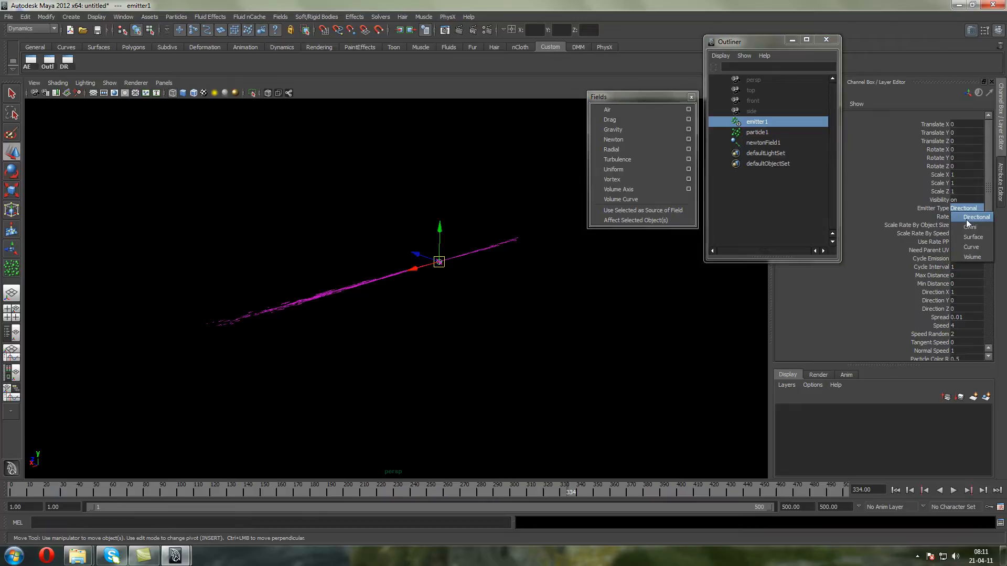
click(895, 490)
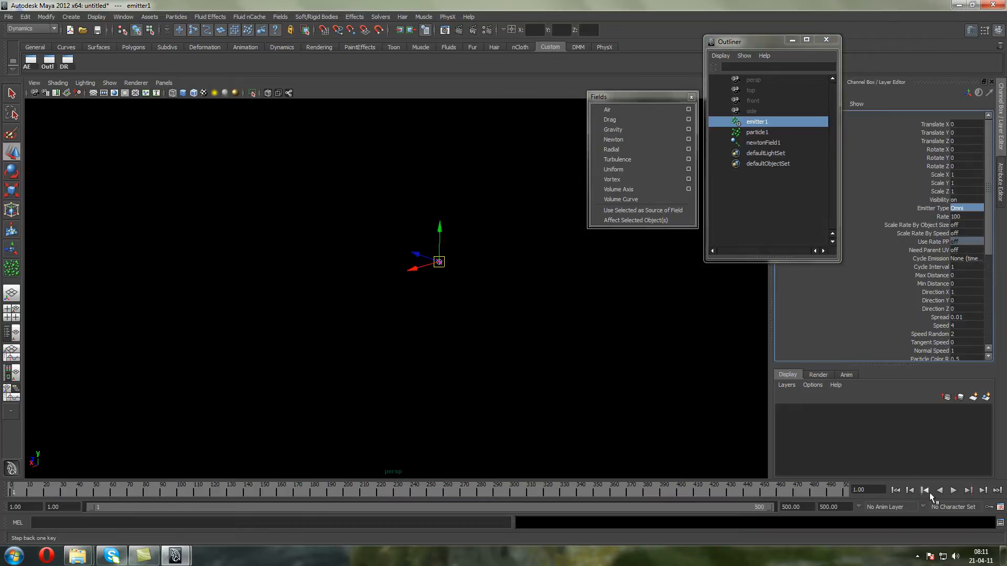
click(953, 491)
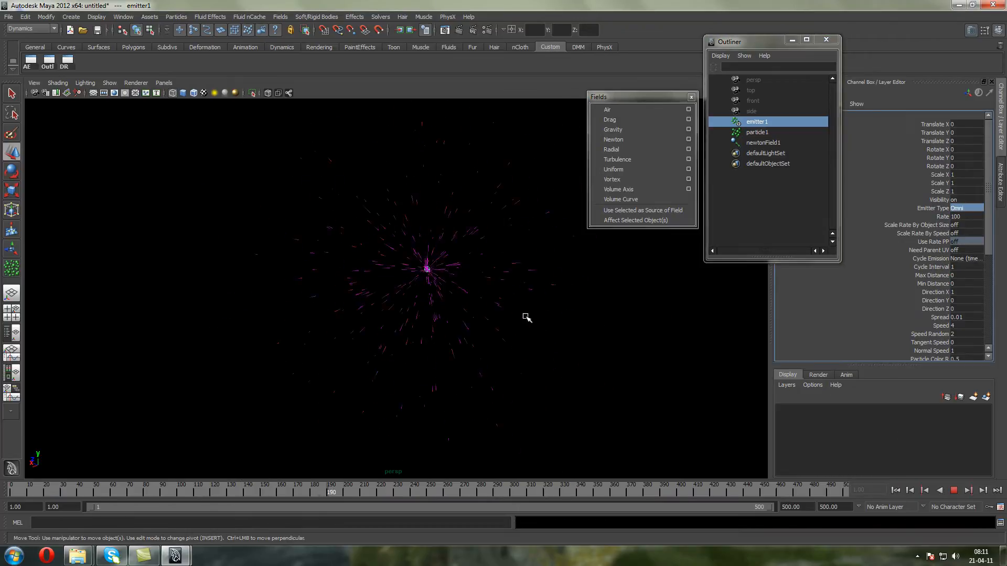
Raise the emitter above the Newton field to about 0.93 in Y during playback, and stop the playback
alt+drag(529, 306, 480, 279)
alt+middle_drag(472, 274, 441, 269)
middle_drag(369, 218, 357, 201)
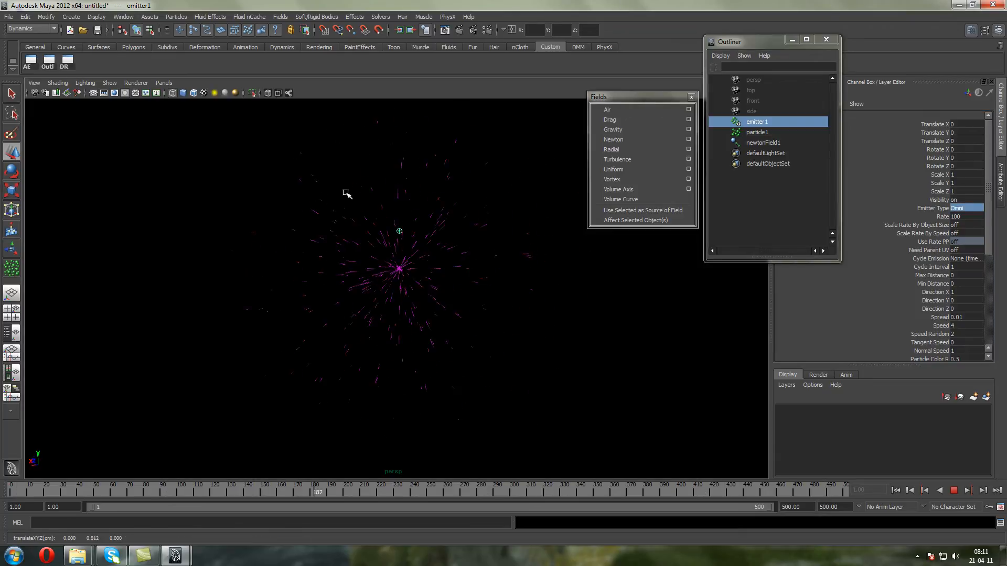
scroll(375, 242, up, 3)
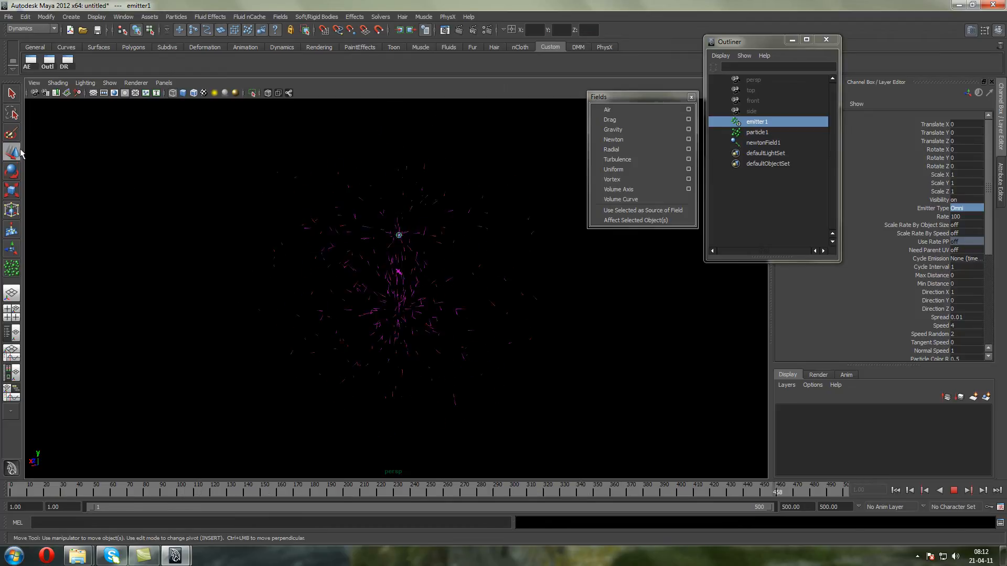
click(954, 491)
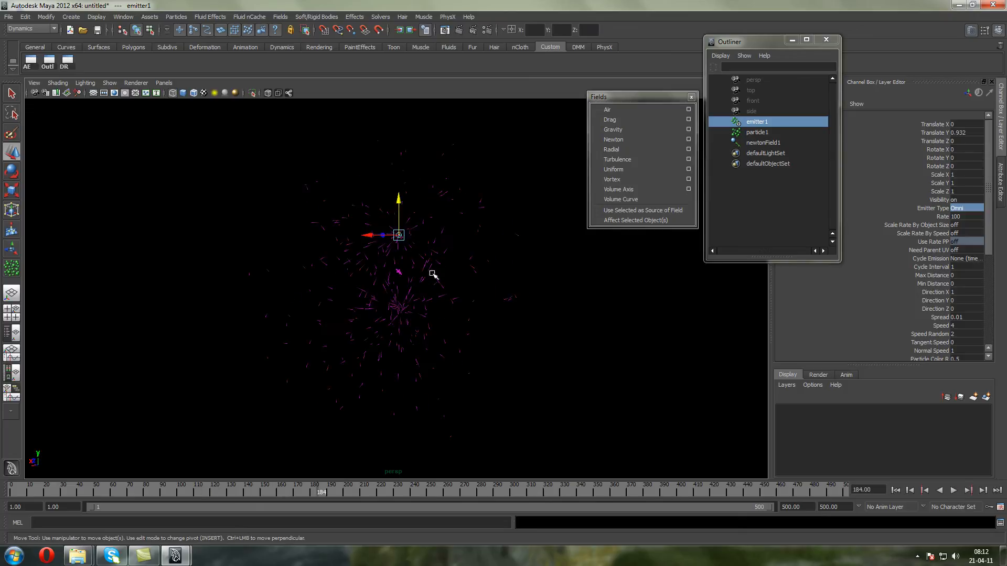
Move the emitter away from the Newton field to about X -6.2, Z -3.9, replay from the first frame, and stop
middle_drag(426, 232, 710, 303)
click(907, 493)
click(952, 491)
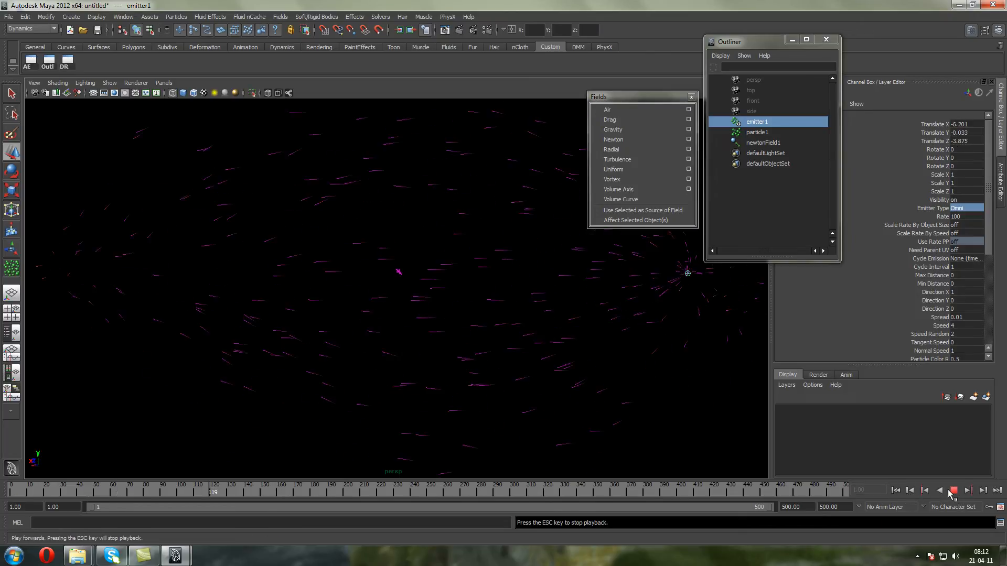
scroll(425, 281, down, 5)
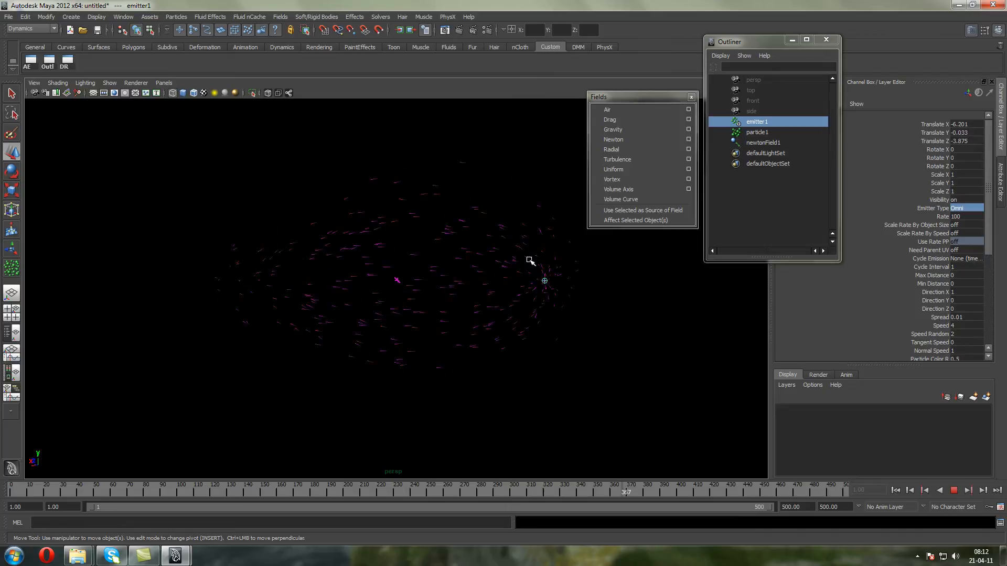
click(953, 491)
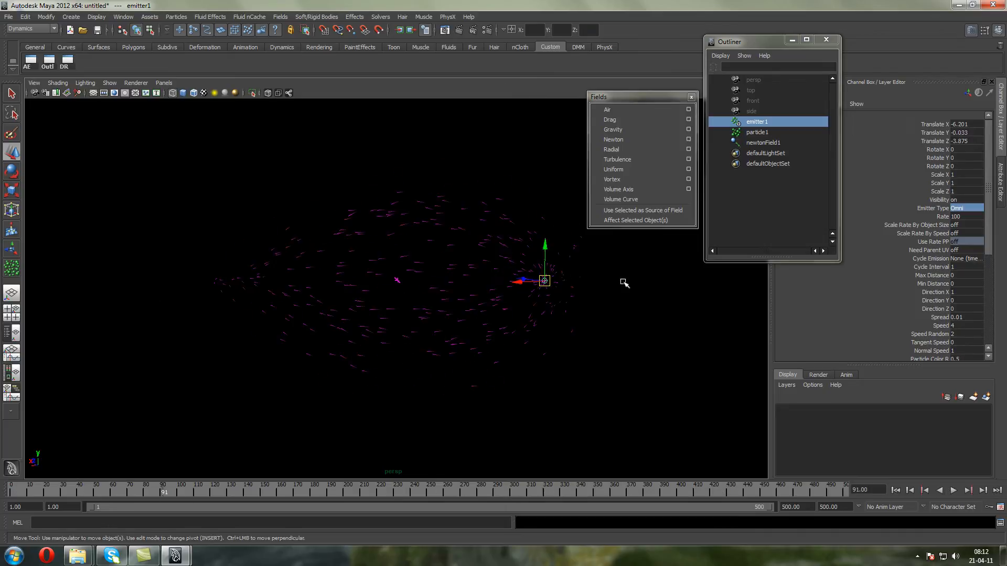
Move the emitter farther from the Newton field to about X -18.1, Z -11.2, replay from the first frame, and stop
drag(546, 280, 825, 292)
click(896, 493)
click(950, 491)
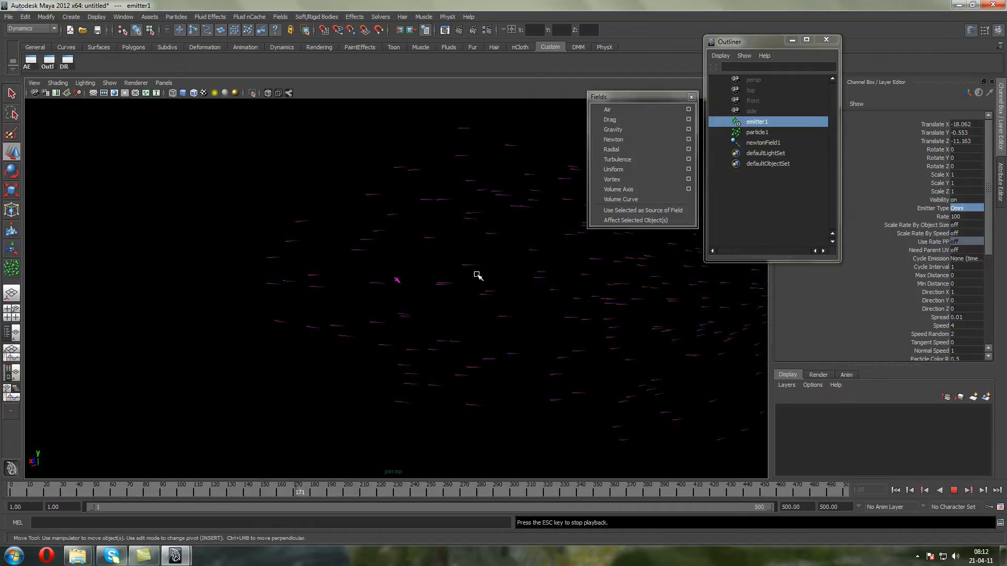
alt+middle_drag(477, 275, 428, 284)
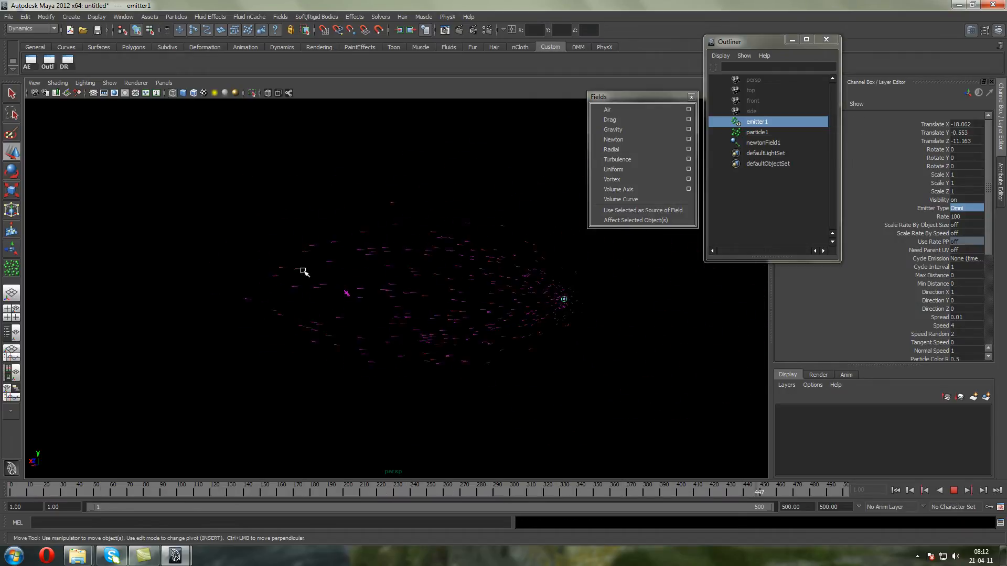
click(954, 490)
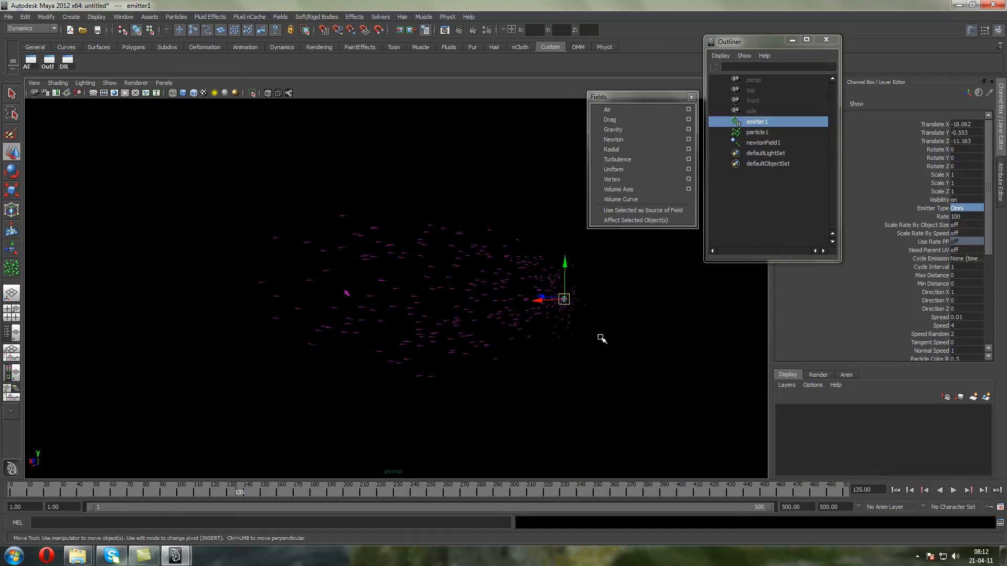
Move the emitter to about X -32.9, Z -20.2, play the emission, and stop the playback
alt+middle_drag(636, 332, 539, 342)
drag(506, 319, 683, 317)
click(954, 490)
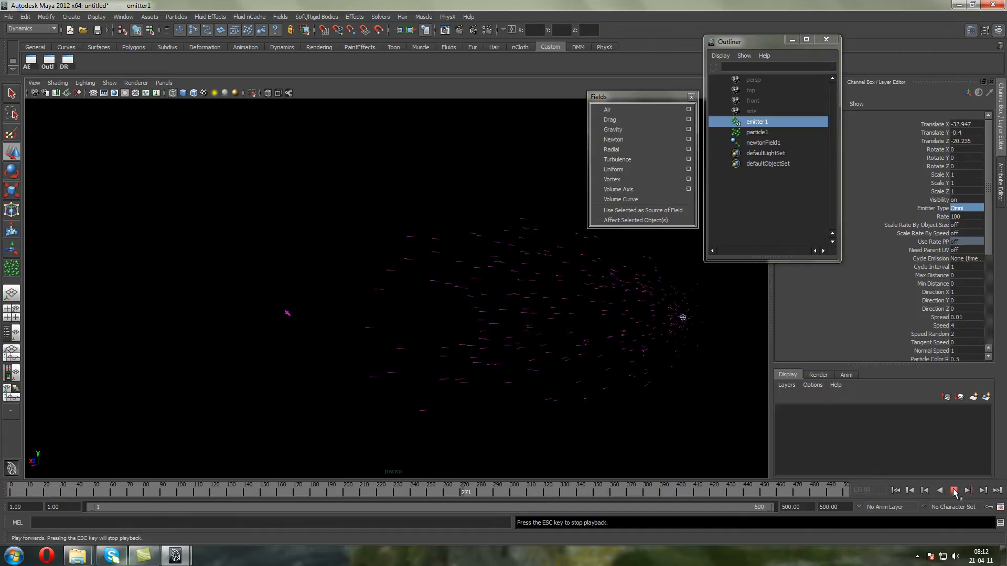
click(953, 490)
alt+middle_drag(384, 318, 326, 335)
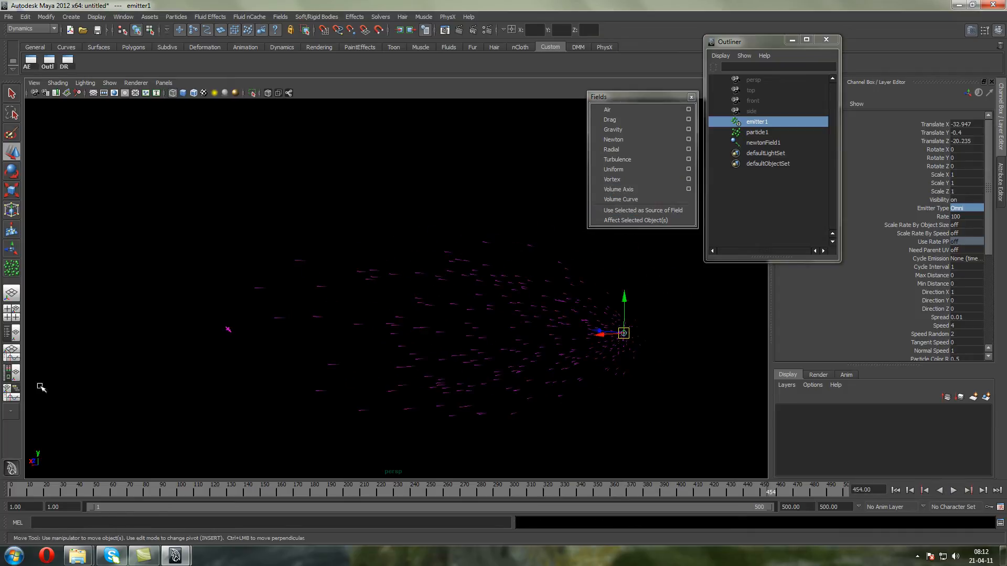
Delete the Newton field from the scene
drag(255, 356, 208, 318)
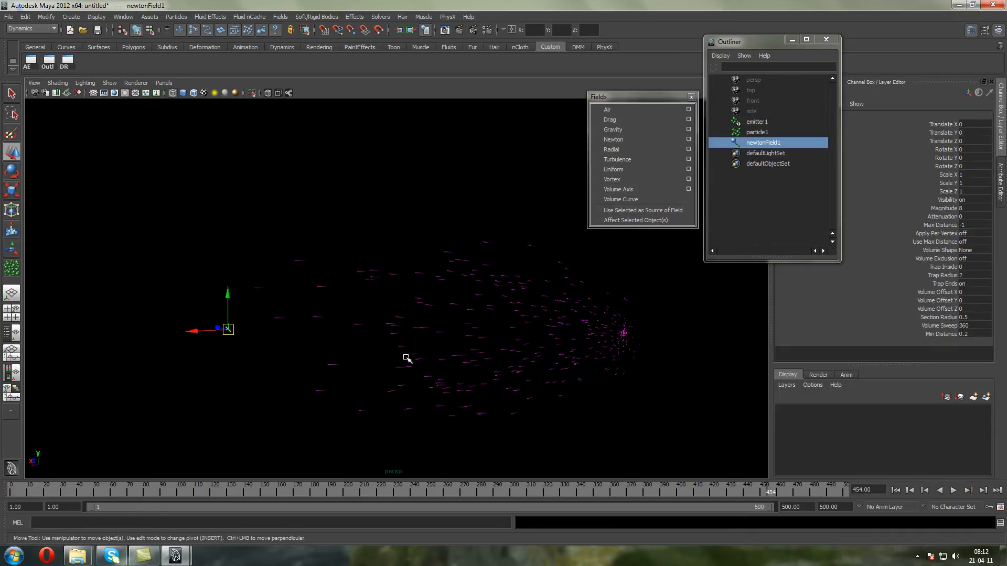
click(476, 385)
drag(643, 397, 550, 288)
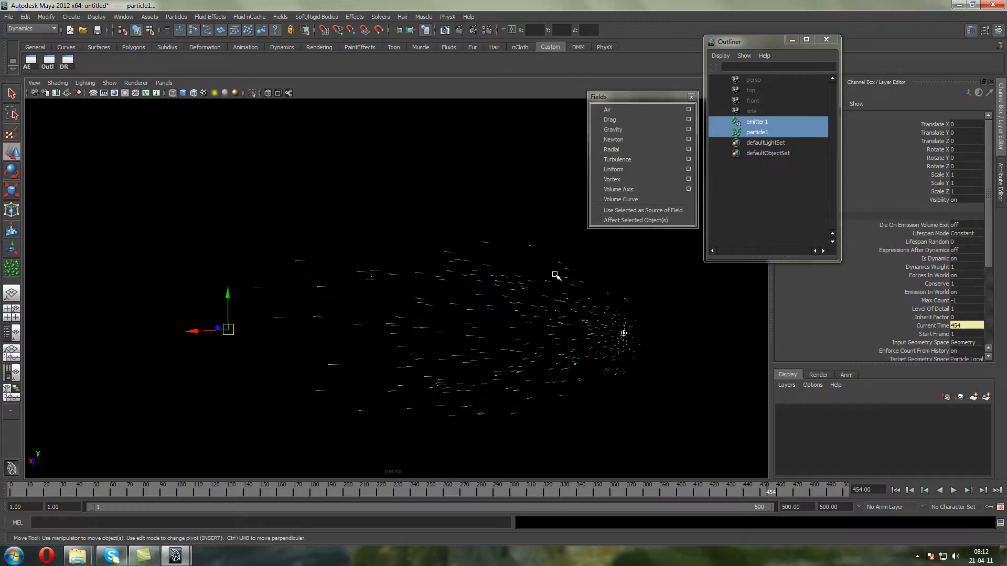
alt+middle_drag(342, 283, 303, 272)
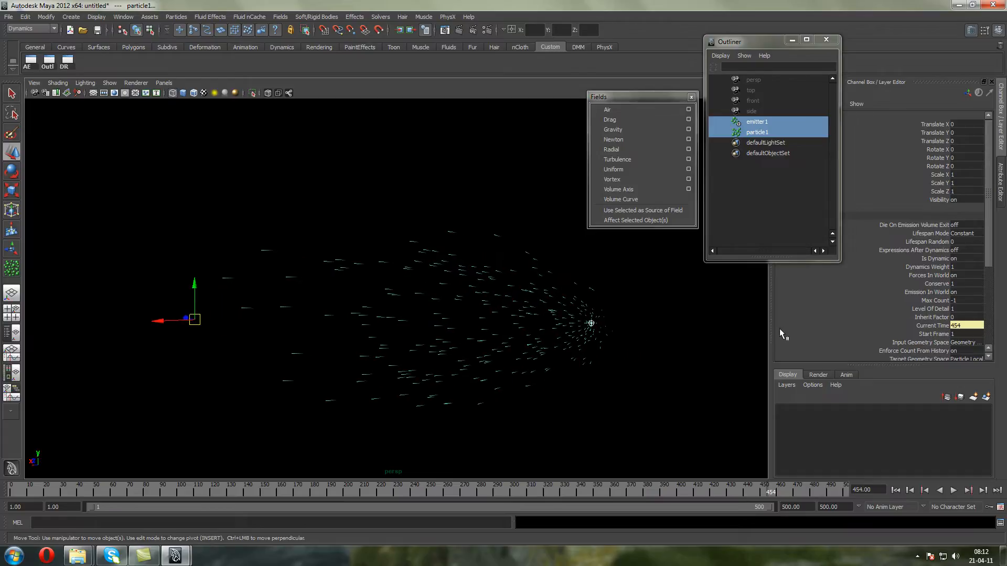
key(Delete)
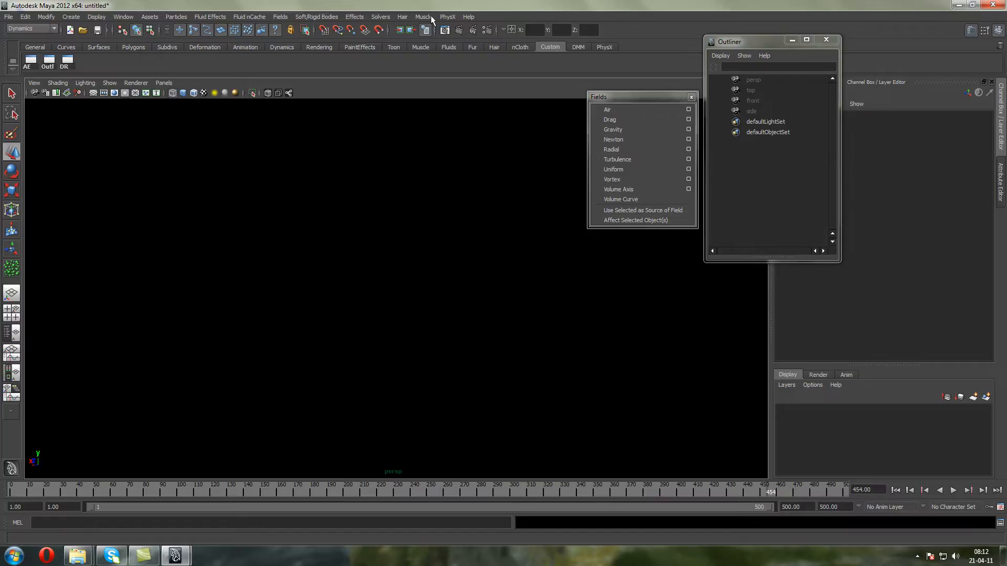
key(ctrl+z)
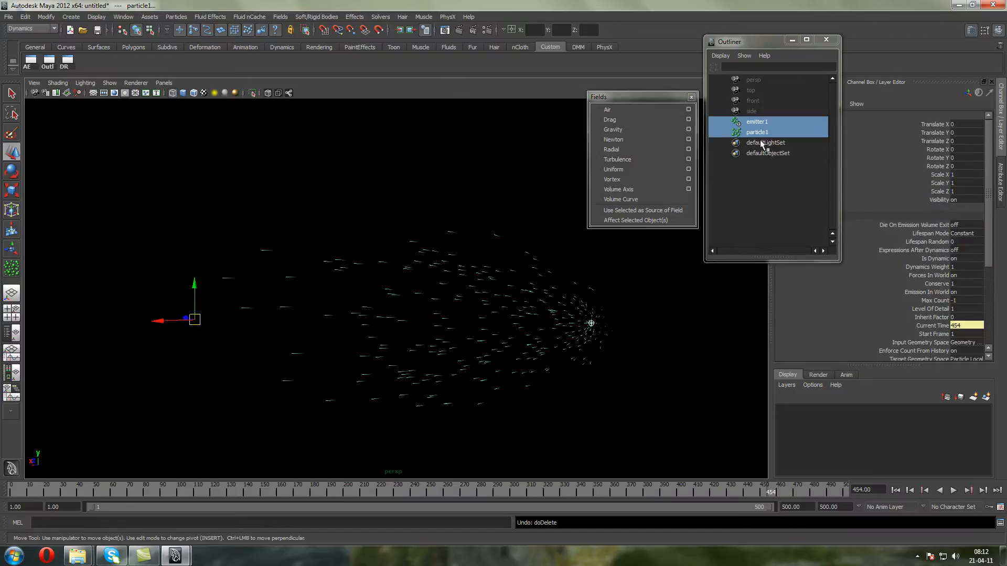
Select only the particle object, replay the emission from the first frame without any field, and stop the playback
click(757, 133)
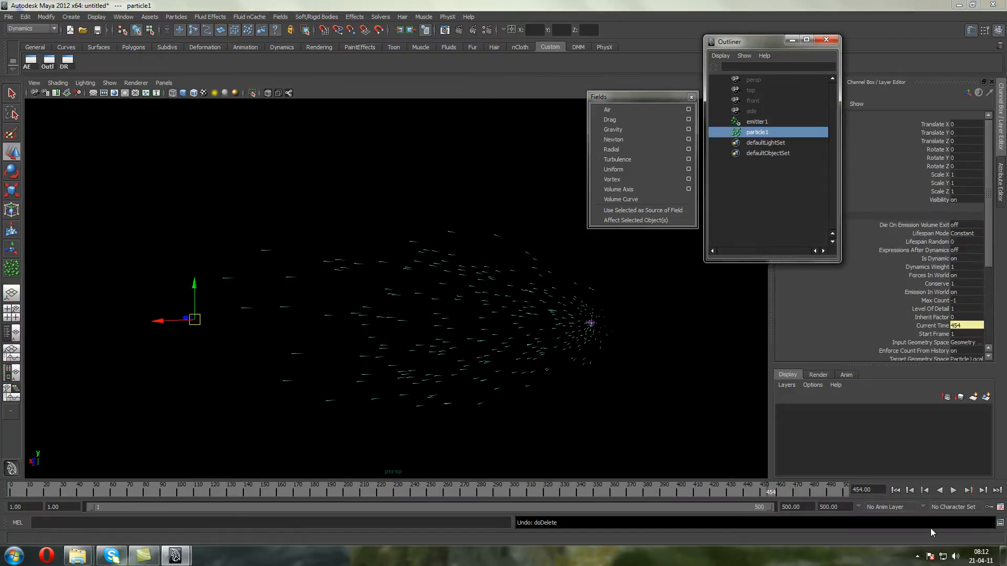
click(895, 490)
click(953, 490)
click(954, 490)
key(f)
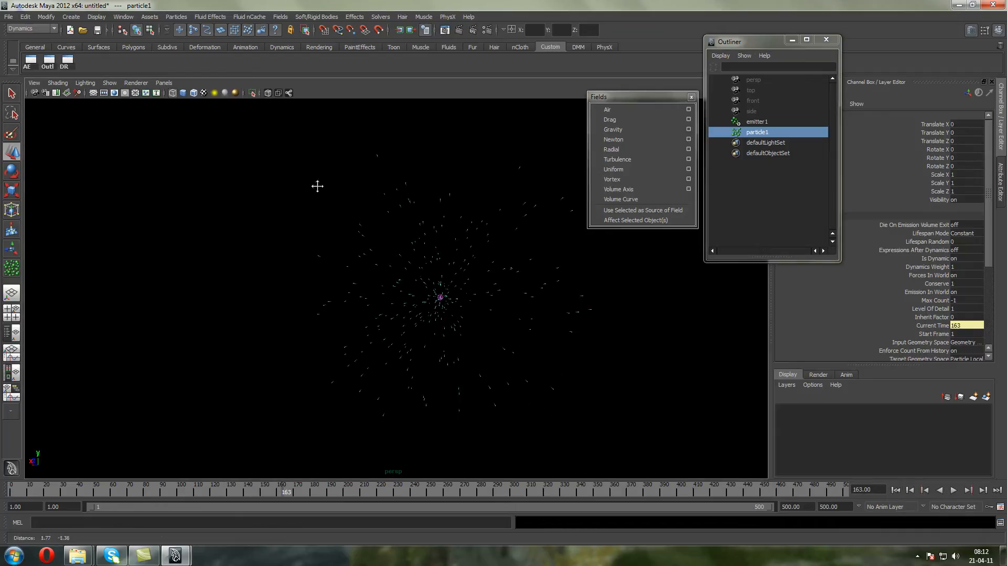
Add a Turbulence field to the particles, replay the emission from the first frame, and stop the playback
click(641, 161)
alt+middle_drag(234, 287, 386, 274)
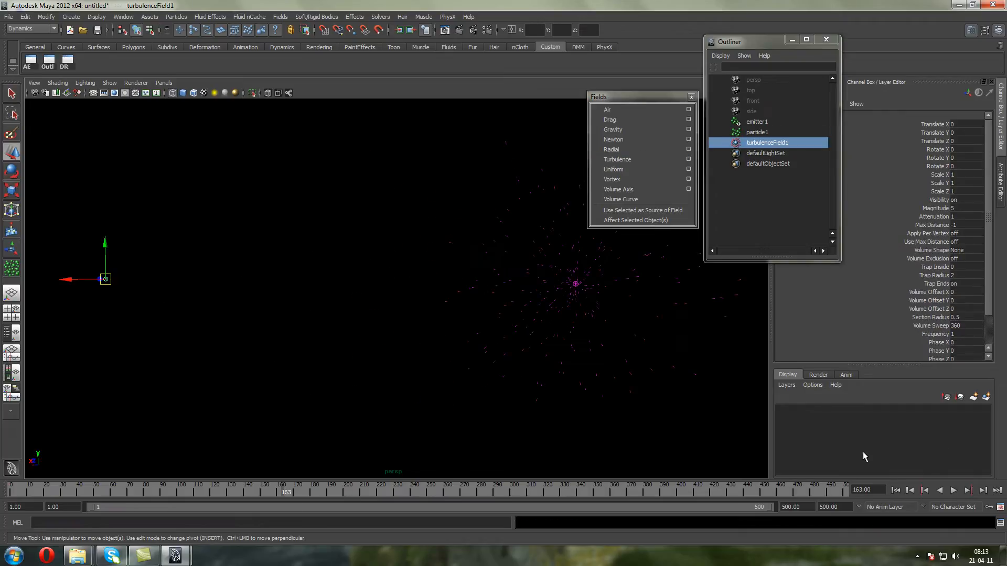
click(895, 491)
click(953, 490)
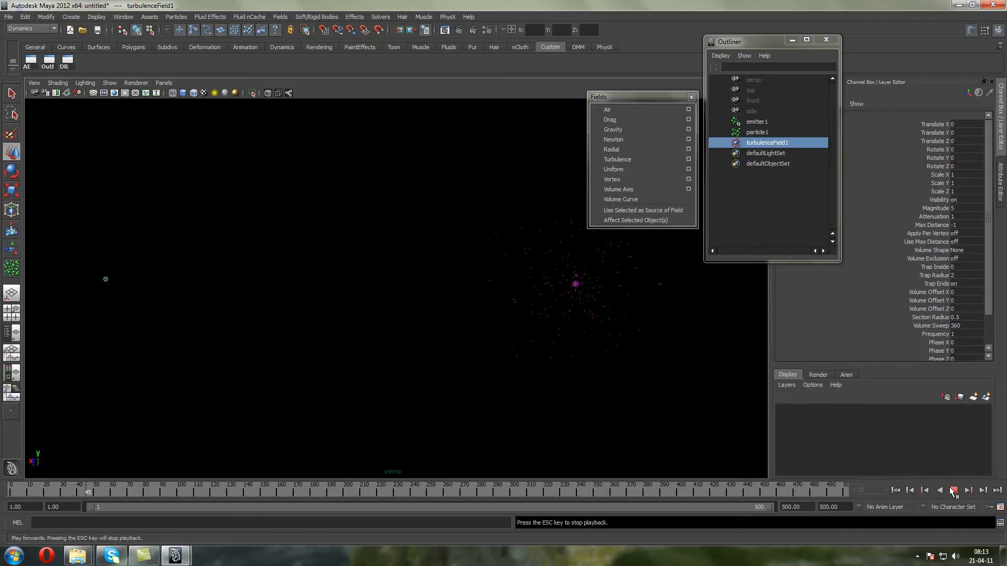
click(953, 490)
Move the turbulence field toward the emitter to about X -19.4, Z -12.4, set its attenuation to 0, and replay the emission
key(w)
drag(112, 269, 596, 289)
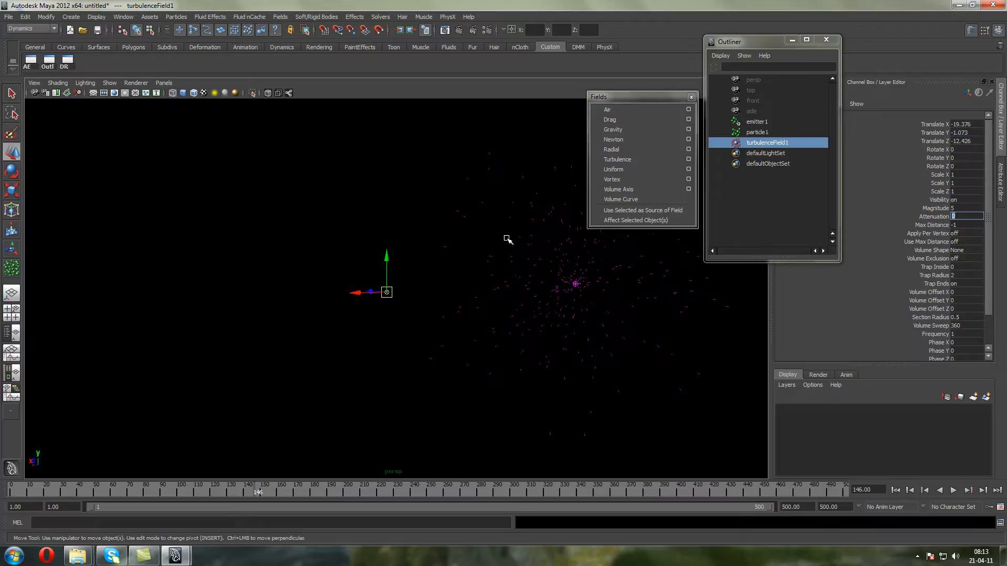
alt+middle_drag(489, 244, 329, 252)
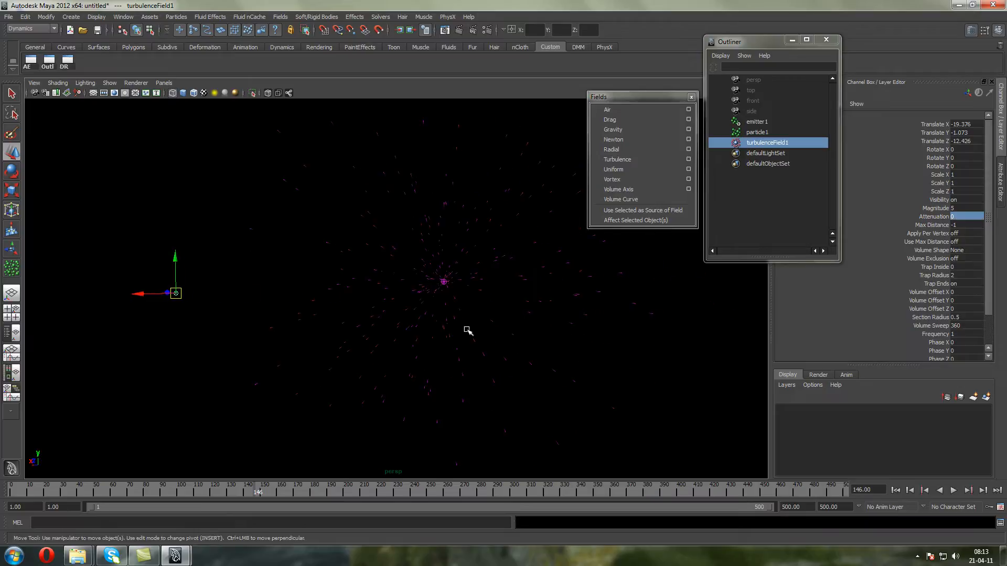
click(896, 491)
click(953, 490)
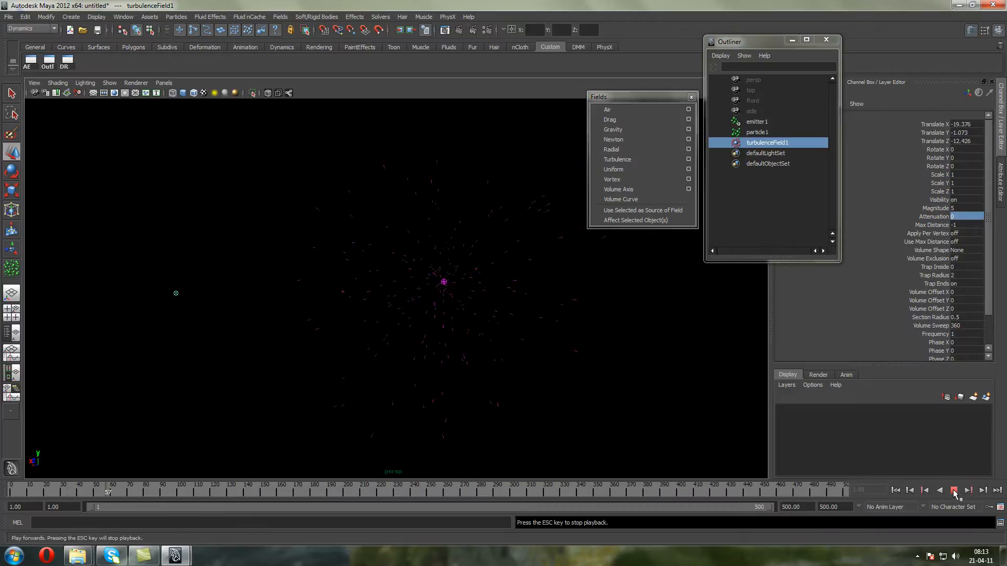
click(954, 490)
Set the emitter's spread to 0
key(w)
scroll(470, 305, down, 2)
click(430, 283)
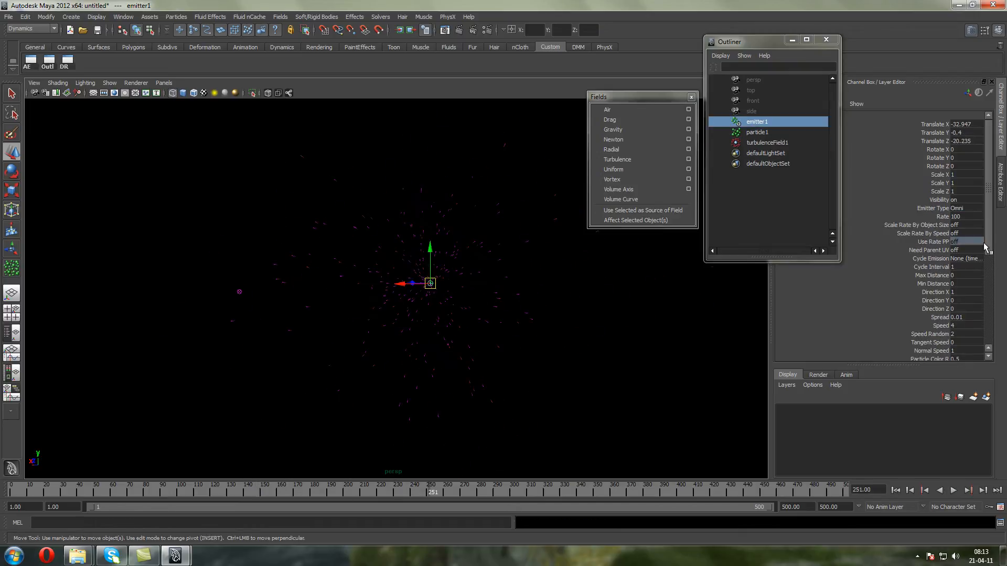
click(968, 317)
text(0)
Set the turbulence field's magnitude to 10, replay the emission from the first frame, and stop the playback
click(769, 142)
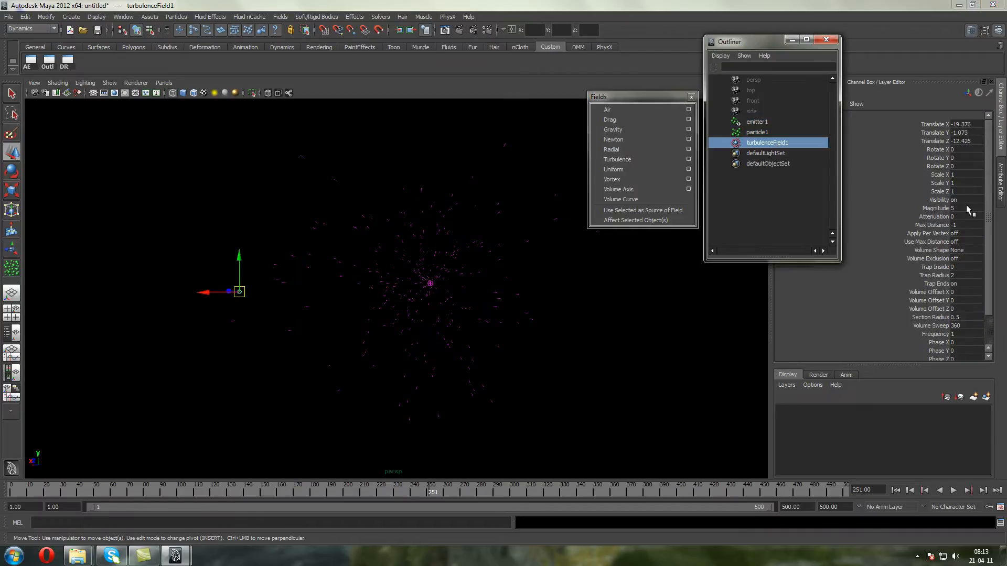
click(968, 208)
click(895, 491)
click(953, 491)
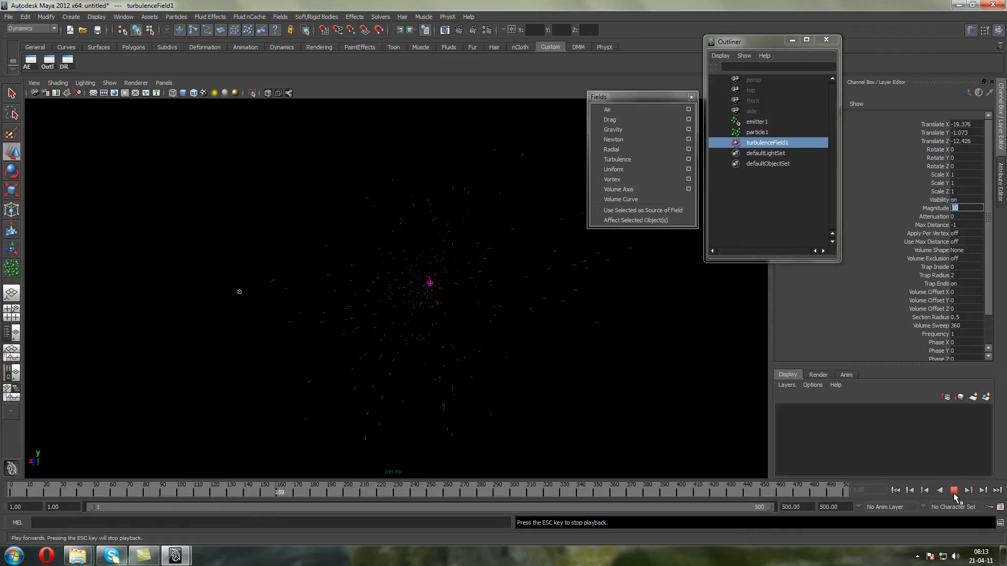
key(Escape)
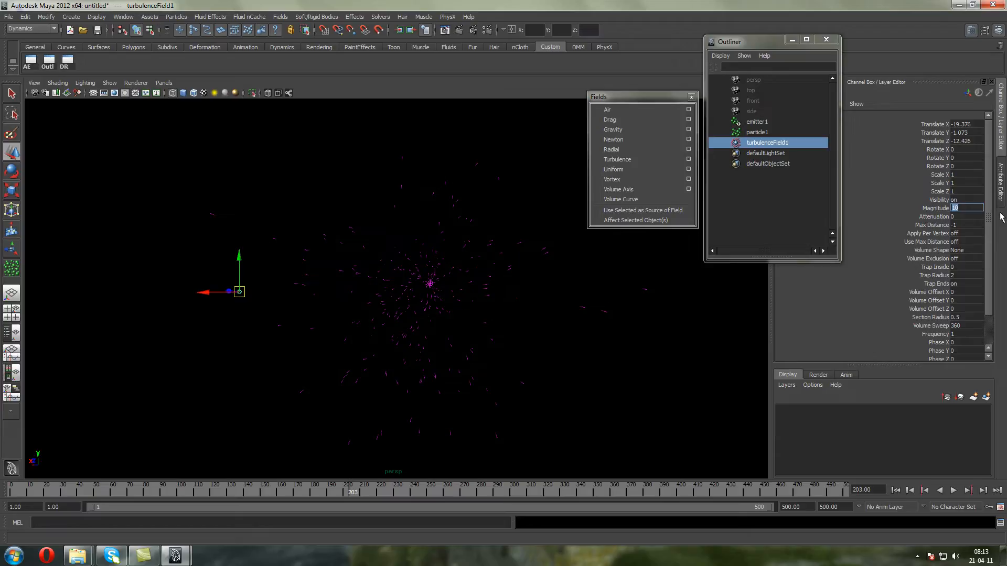
Open the turbulence field's frequency value for editing
drag(991, 223, 991, 262)
click(974, 298)
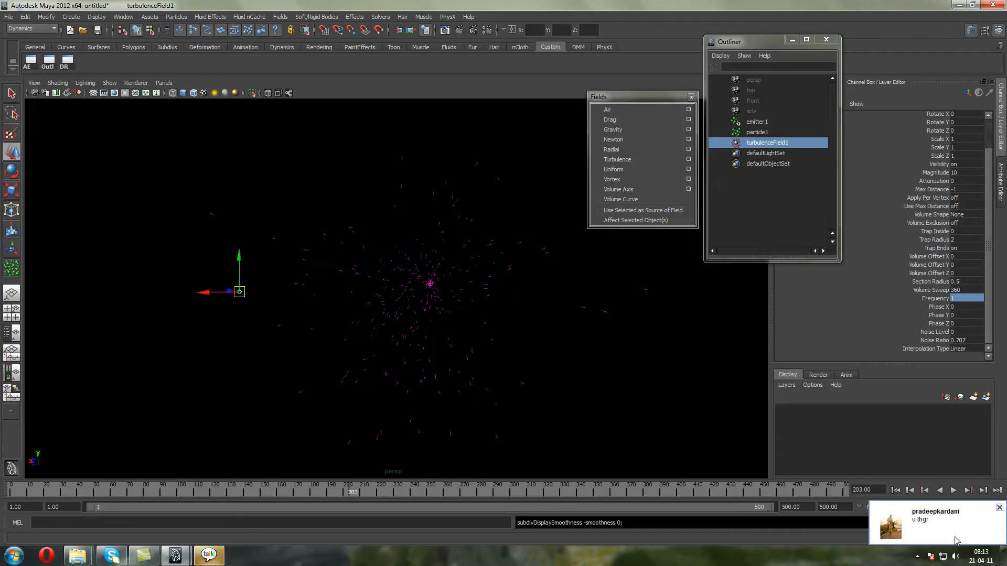
Switch to Google Talk, sign out of the chat account, and close its window
click(918, 557)
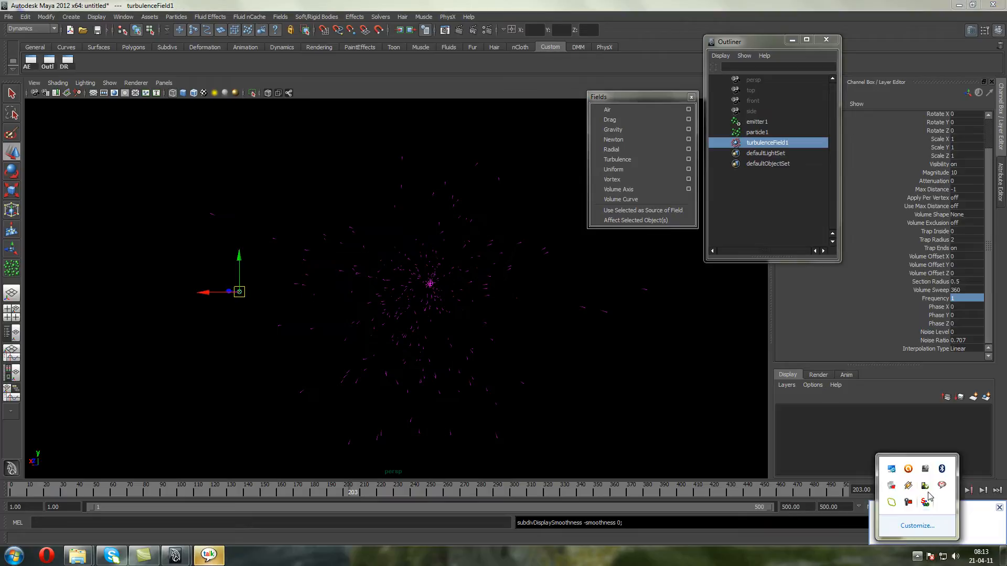
click(942, 486)
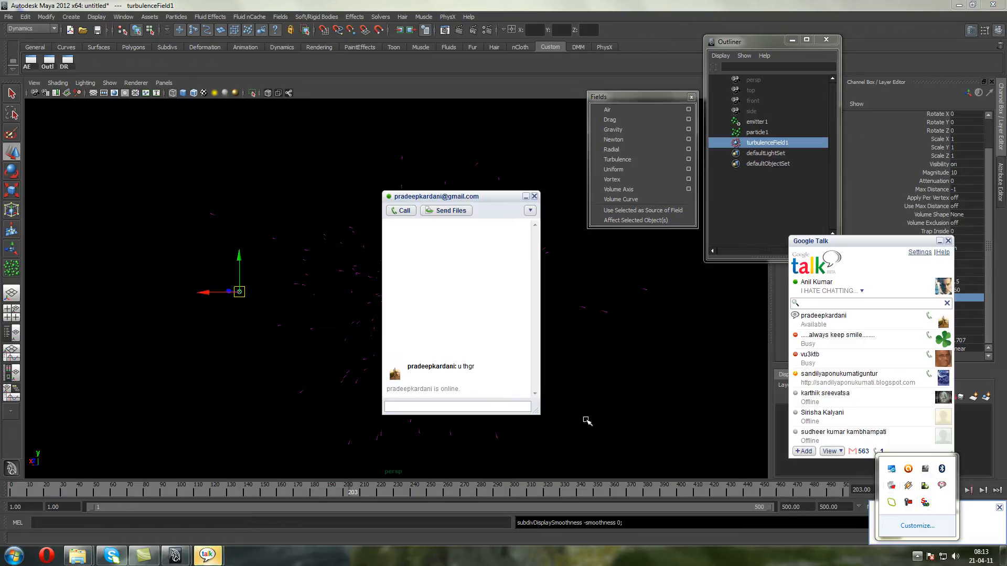
click(468, 406)
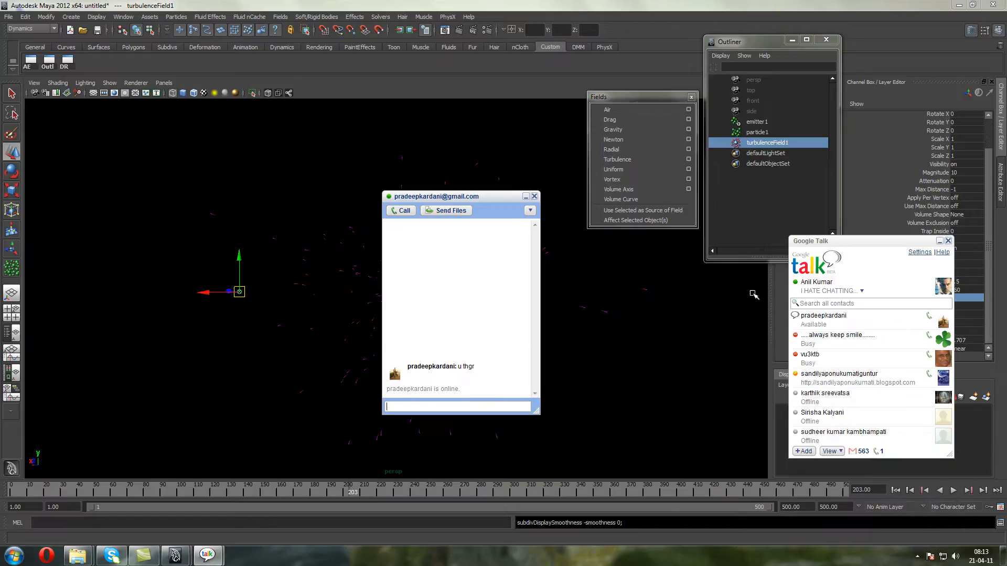
click(863, 291)
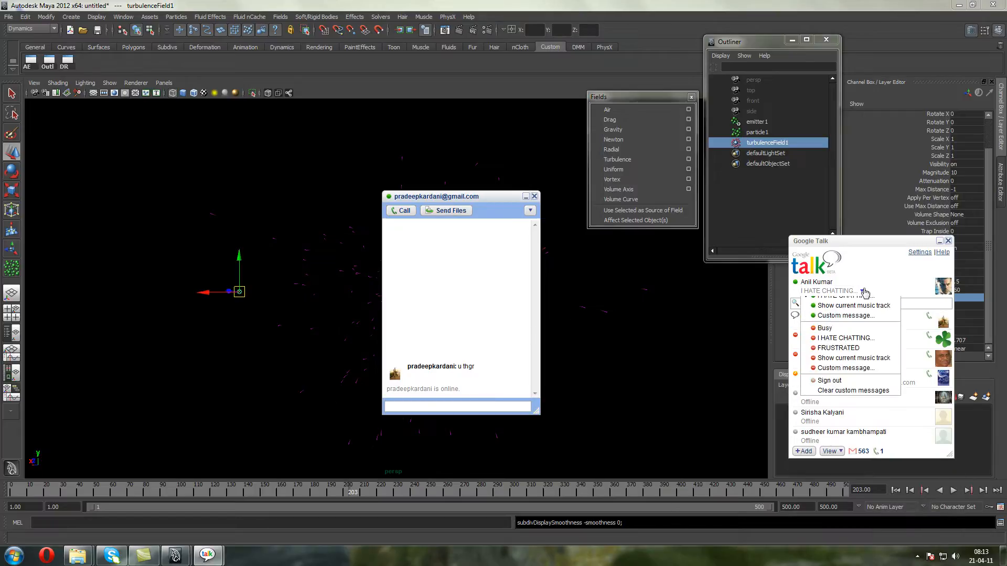
click(857, 402)
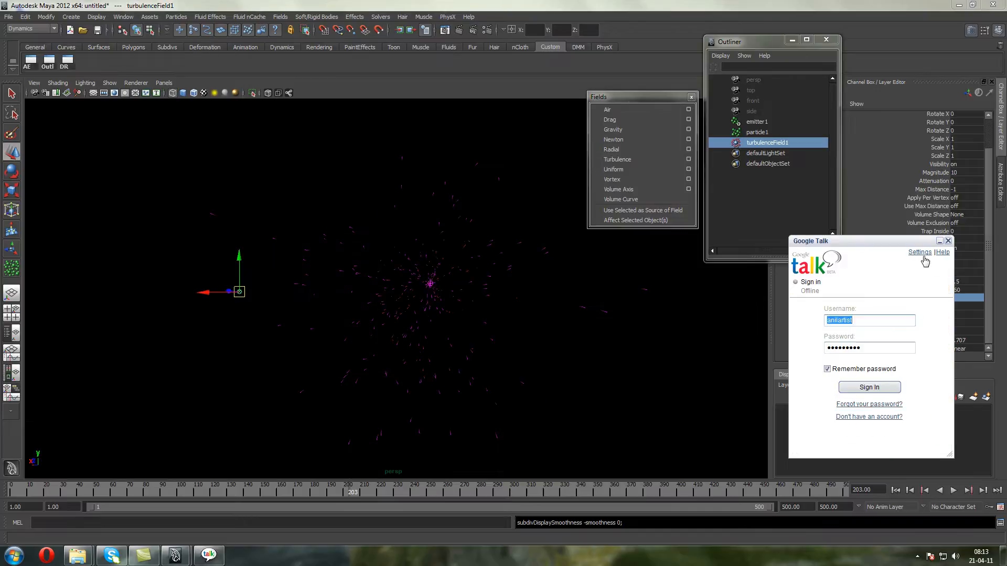
click(948, 240)
Set the turbulence field's frequency to 5, replay the emission from the first frame, and stop the playback
click(953, 298)
text(0.1)
key(Return)
click(896, 491)
click(955, 491)
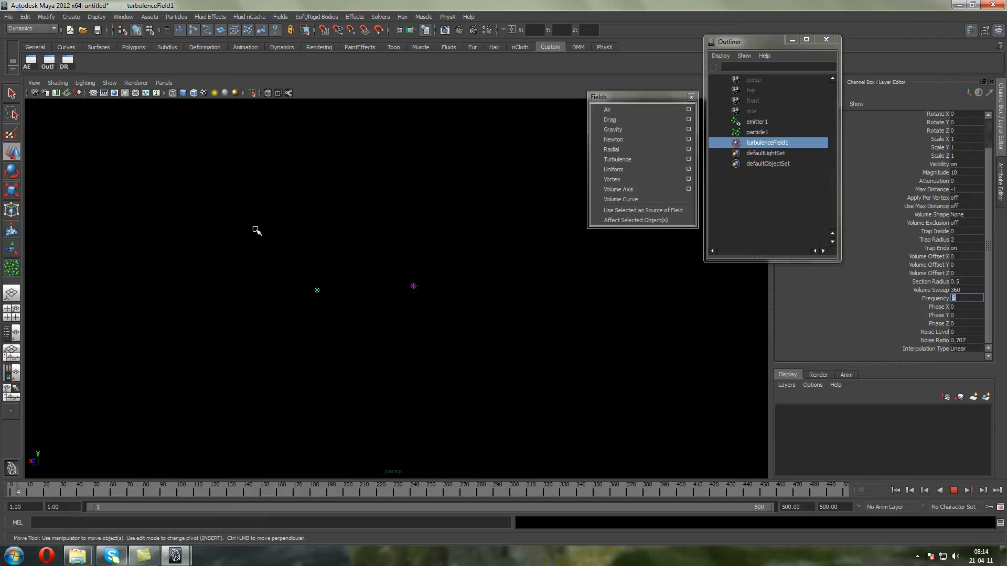
click(953, 490)
key(w)
Delete the turbulence field and add a Uniform field to the particles
scroll(277, 371, up, 3)
alt+middle_drag(300, 353, 279, 346)
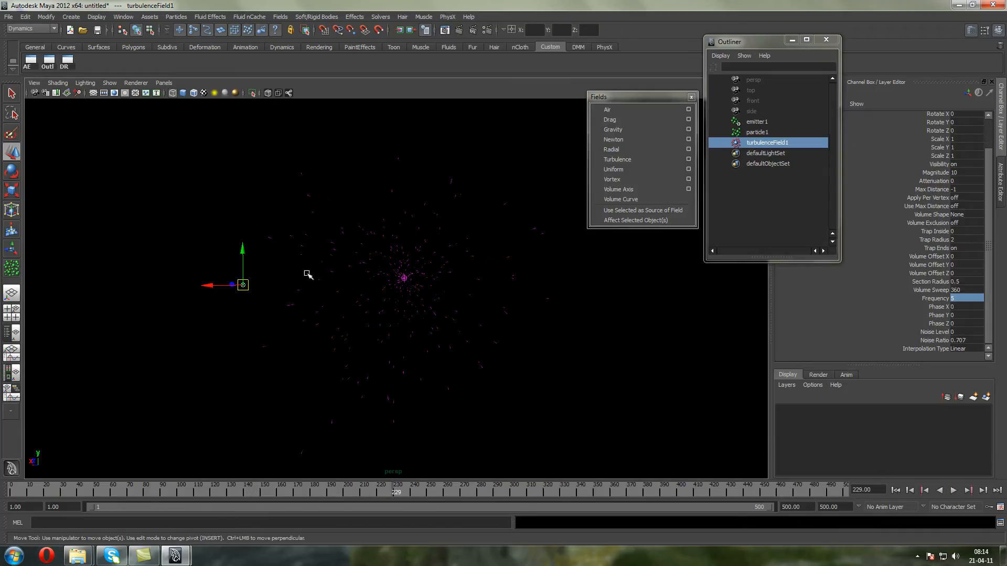
key(Delete)
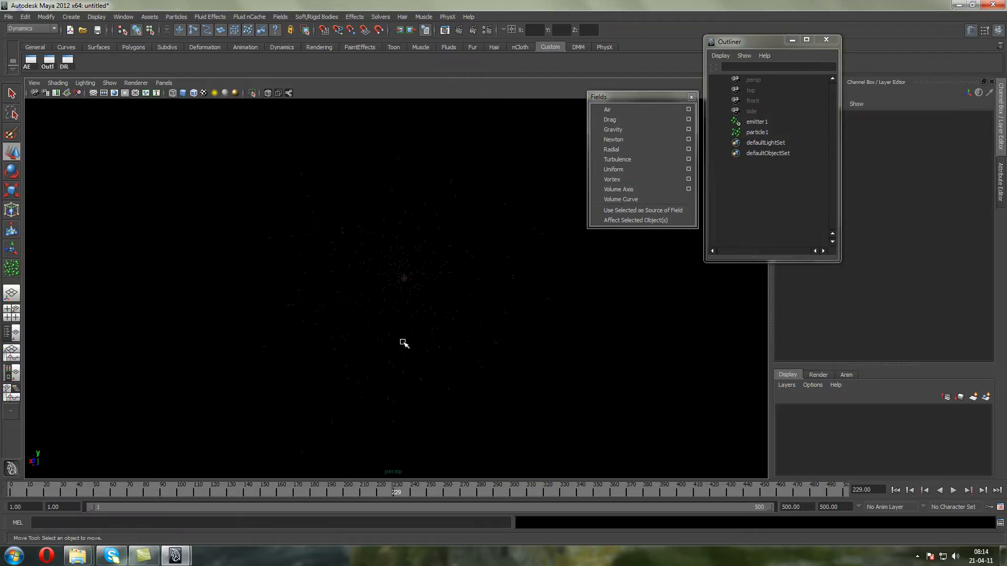
click(405, 344)
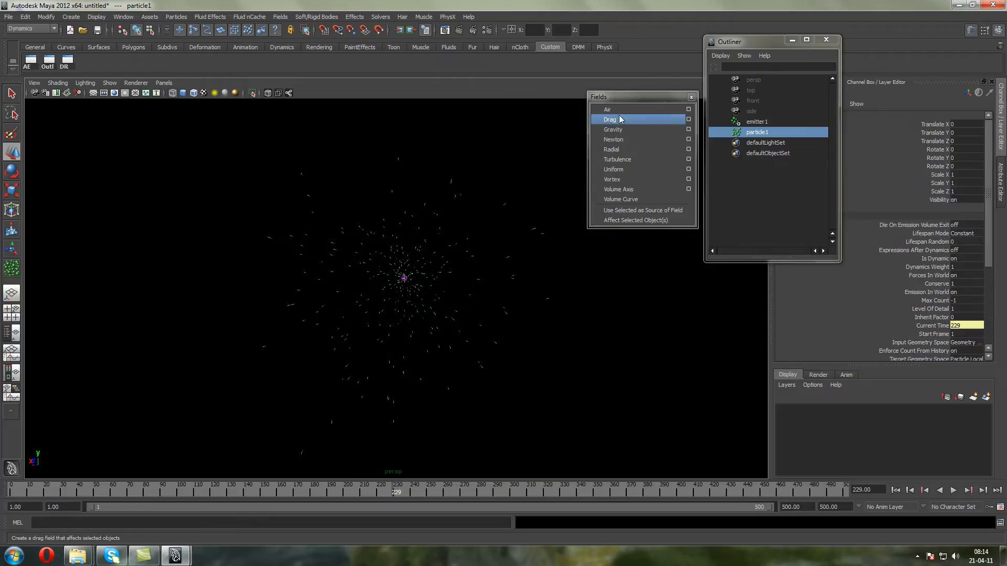
click(612, 171)
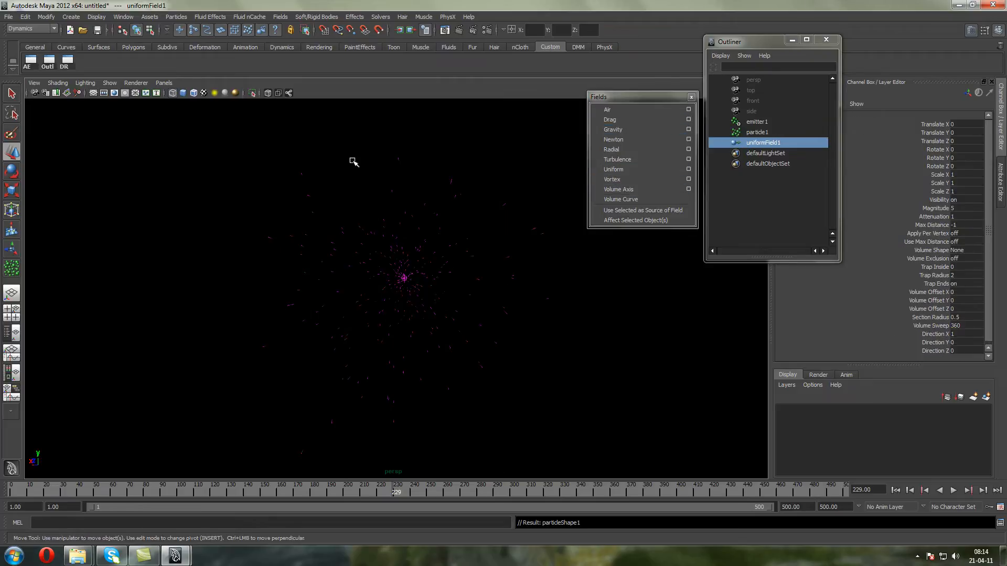
Switch to the orthographic top view and move the uniform field to about X -33.6, Z -12.9
click(164, 83)
mouse_move(179, 115)
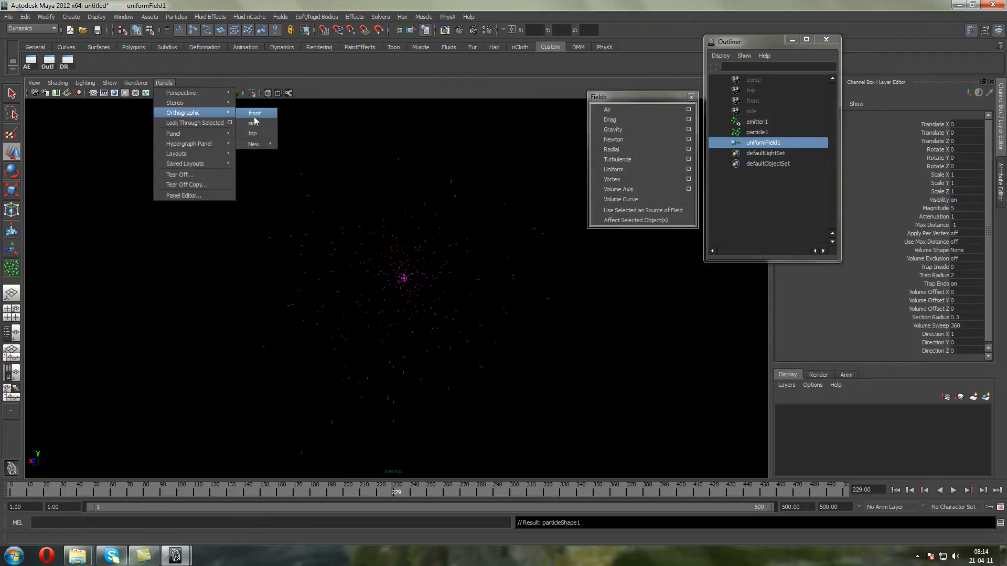
click(256, 134)
scroll(434, 296, up, 4)
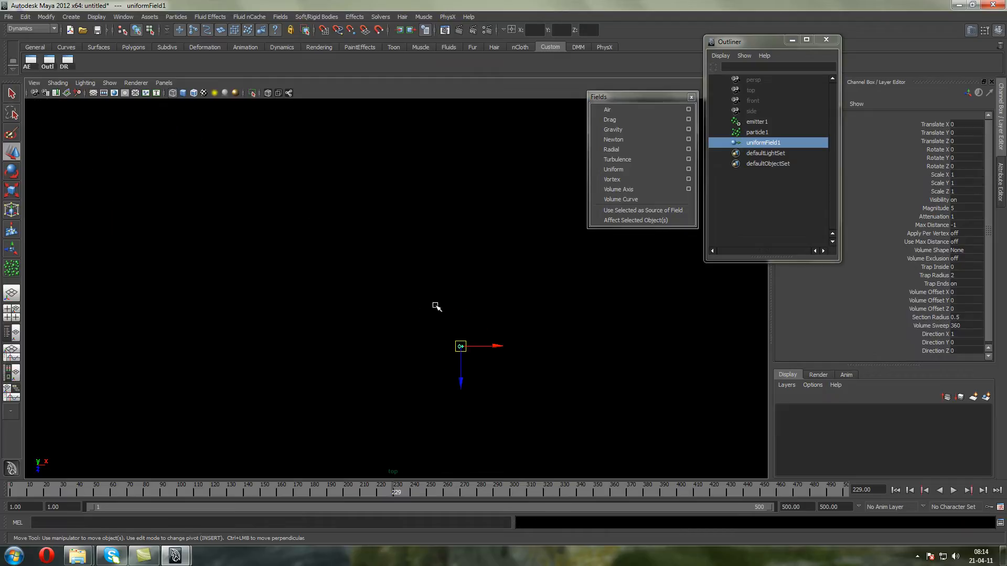
scroll(442, 340, down, 7)
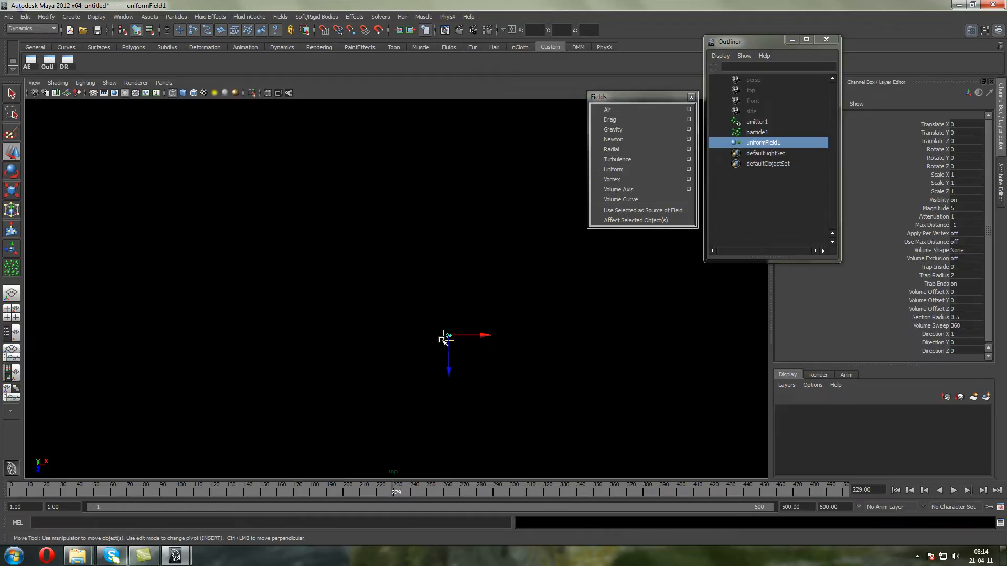
alt+middle_drag(397, 301, 488, 381)
drag(507, 391, 203, 273)
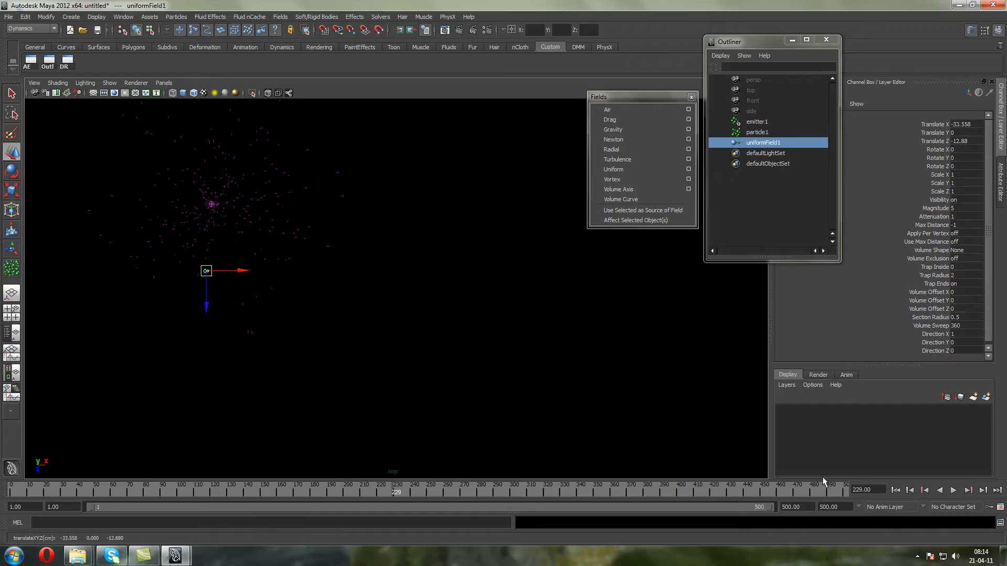
Replay the particle emission from the first frame to check the uniform field's influence, and stop the playback
click(895, 490)
click(954, 490)
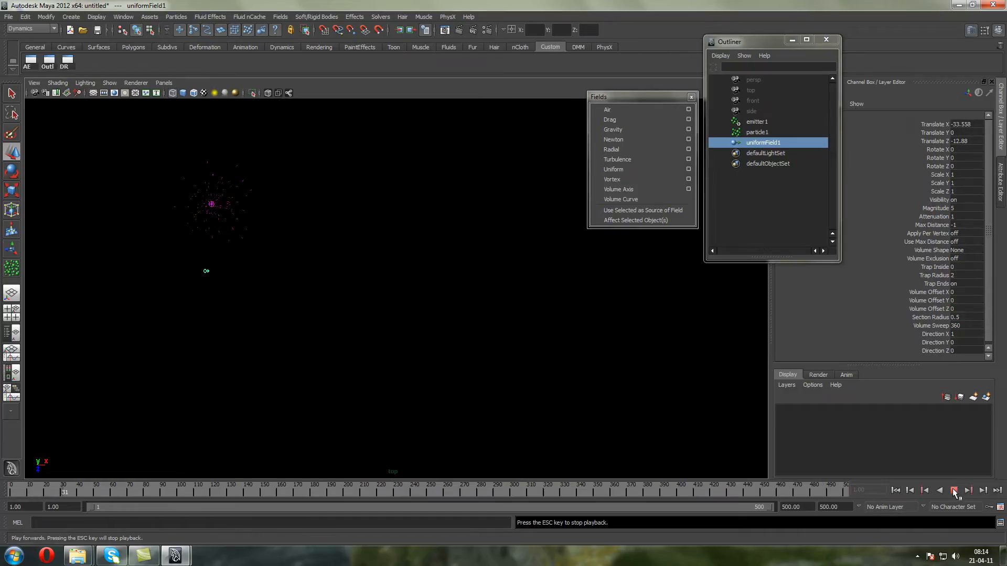
click(954, 490)
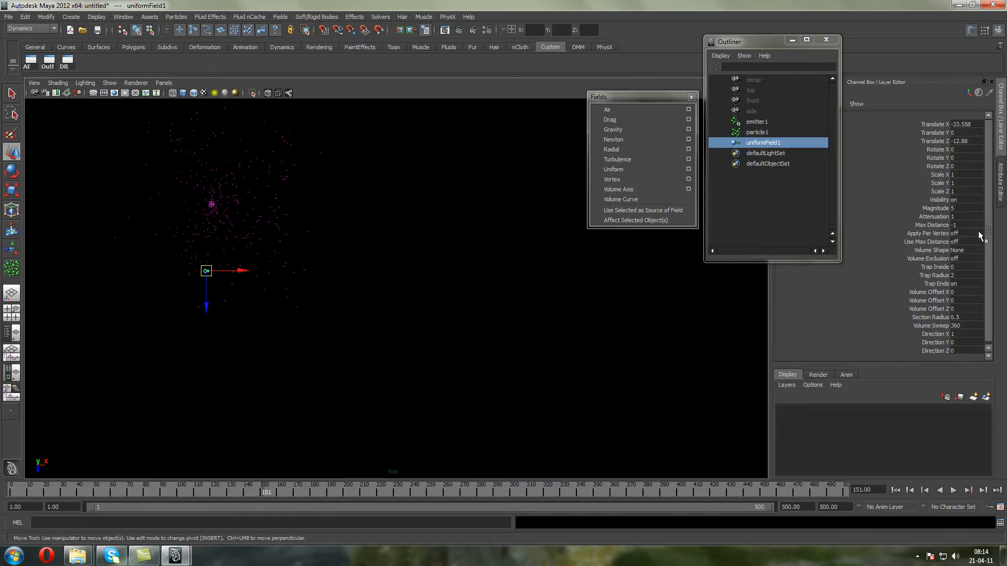
Set the uniform field's attenuation to 0, and play and stop the emission to compare its effect
text(0)
click(953, 491)
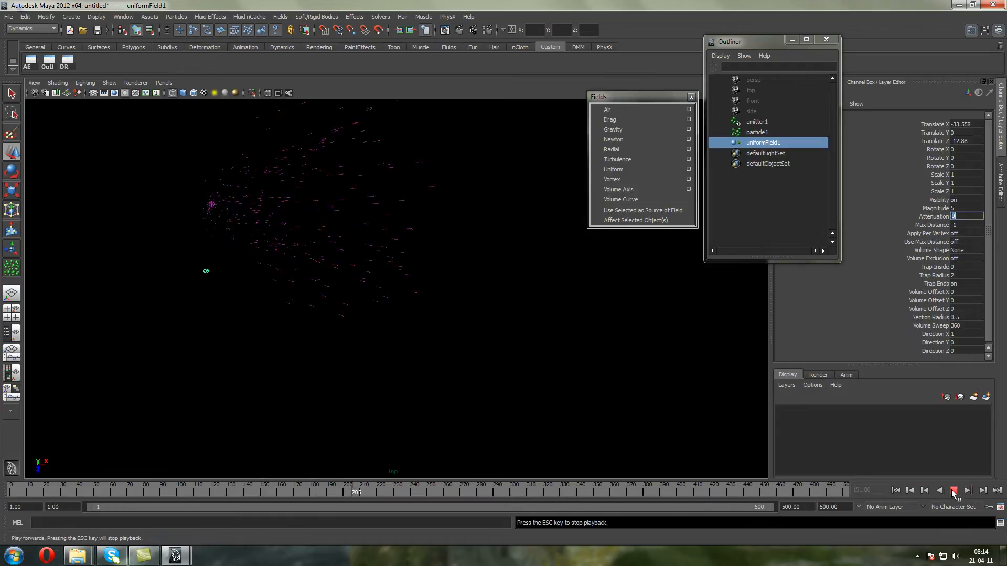
click(953, 490)
click(953, 490)
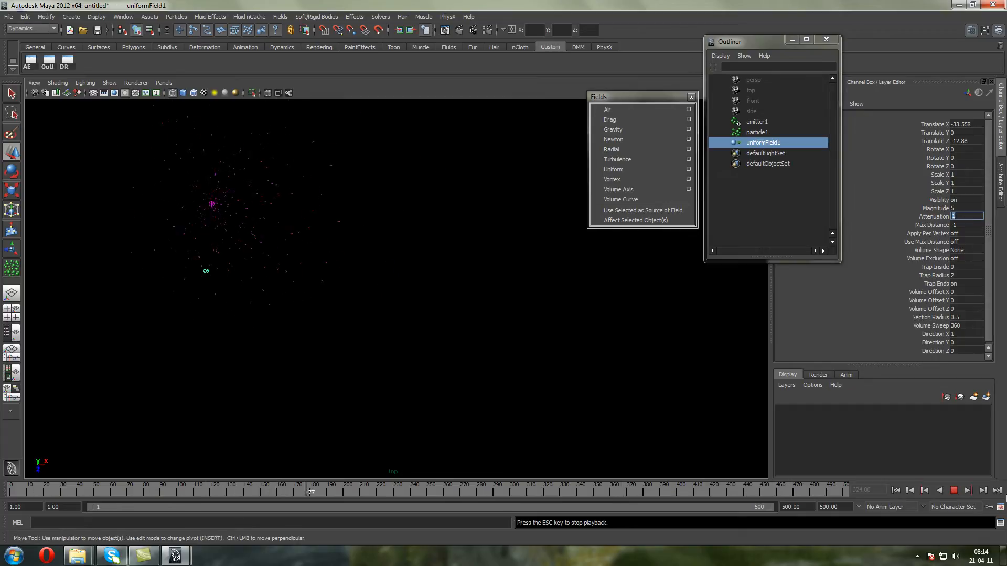
click(954, 490)
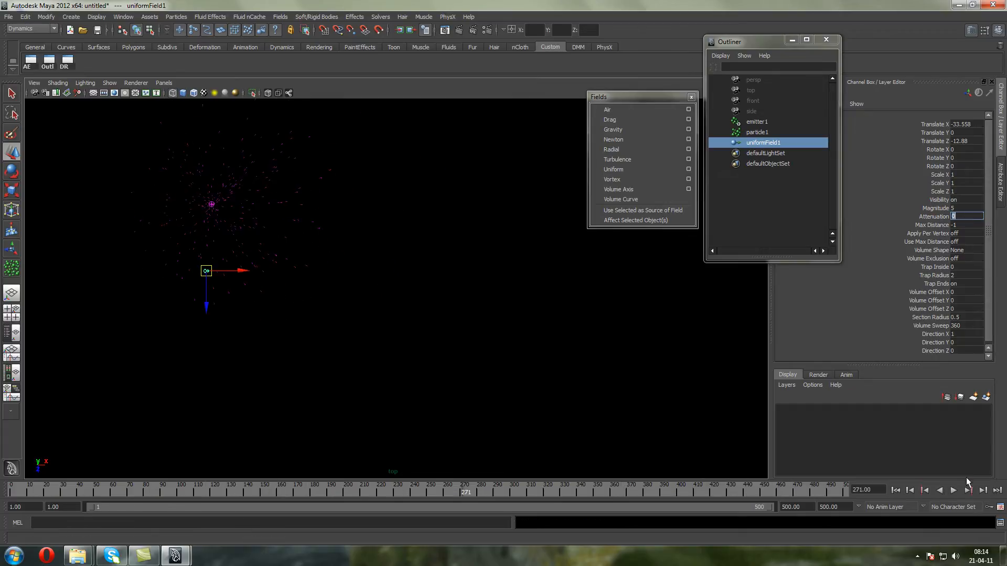
click(954, 492)
click(954, 492)
Set the uniform field's Direction X to 0 and Direction Z to 1, and play the emission to check it
click(965, 336)
click(962, 350)
click(953, 491)
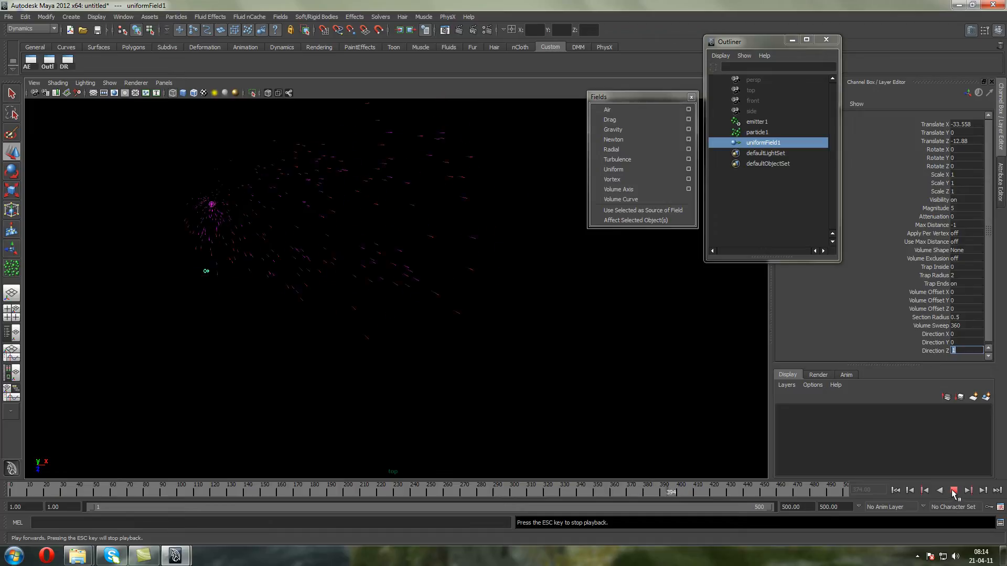
click(953, 490)
Move the uniform field twice, ending at about X 14.3, Z -42.6, and play the emission after each move
key(w)
drag(207, 272, 471, 271)
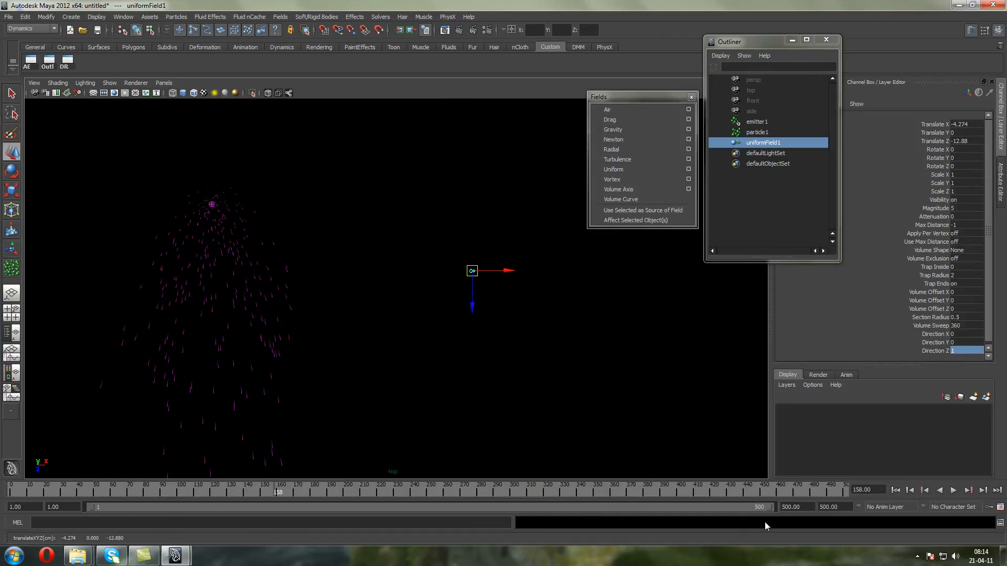
click(953, 491)
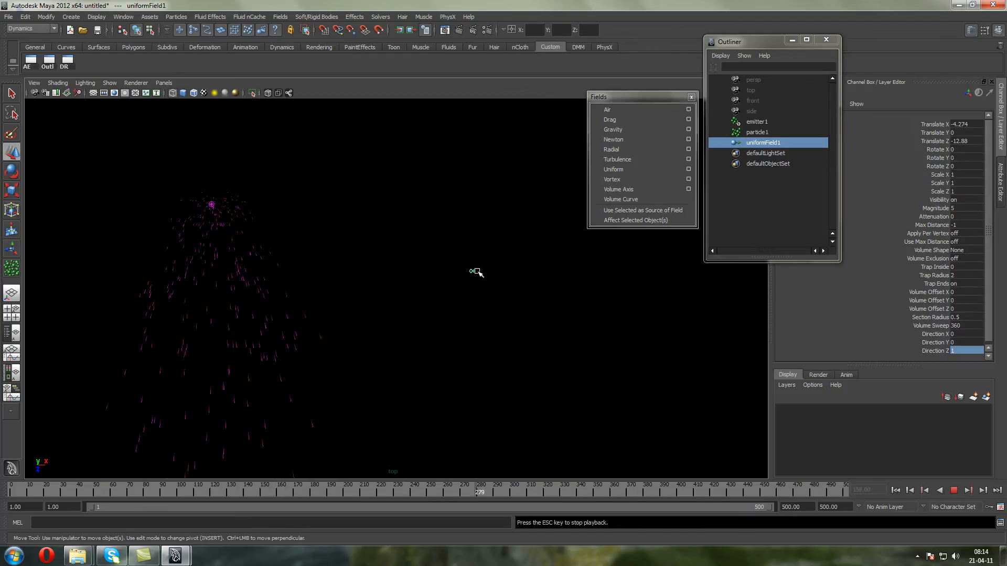
click(953, 491)
drag(466, 272, 560, 100)
click(954, 491)
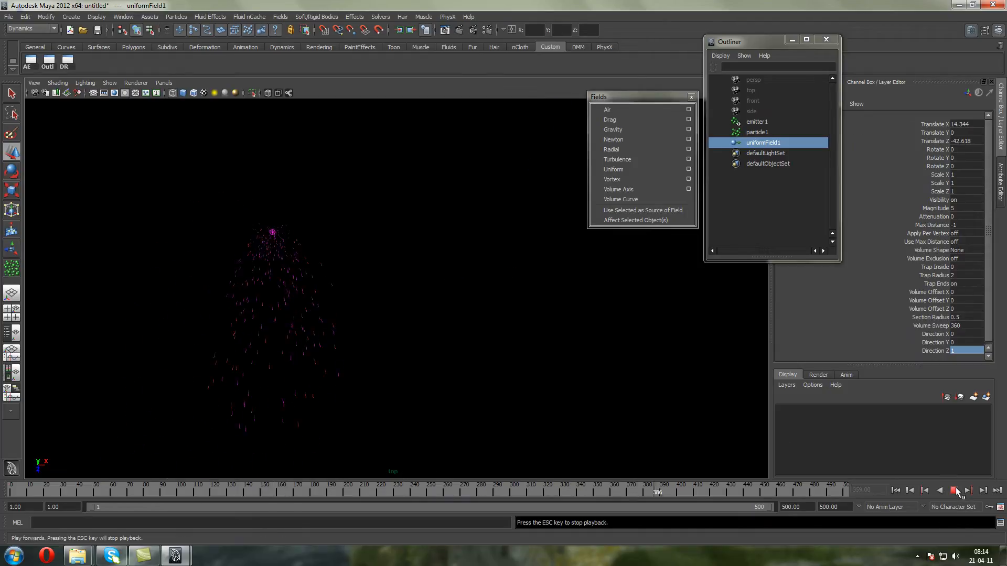
alt+middle_drag(508, 187, 439, 240)
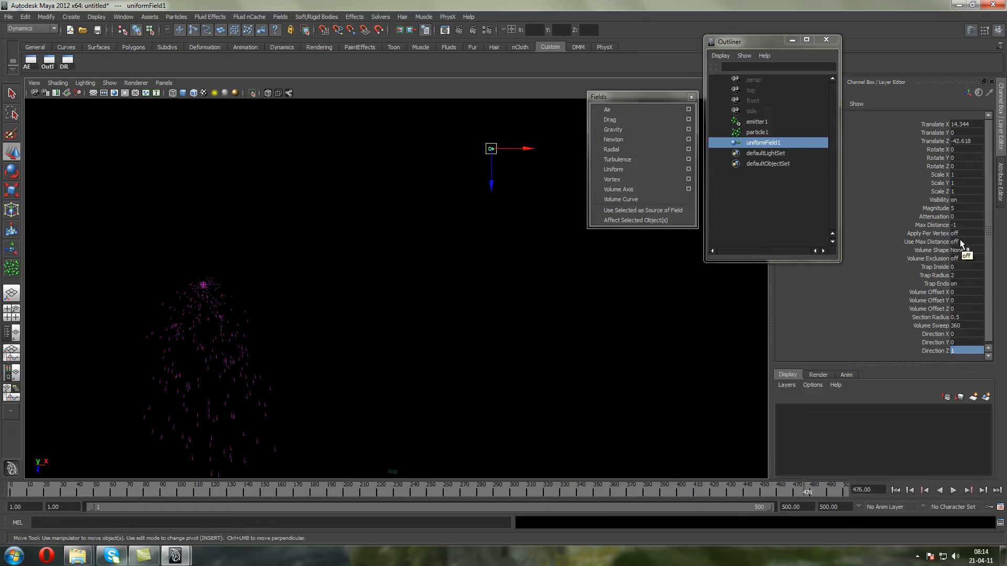
Turn on Use Max Distance for the uniform field
click(942, 242)
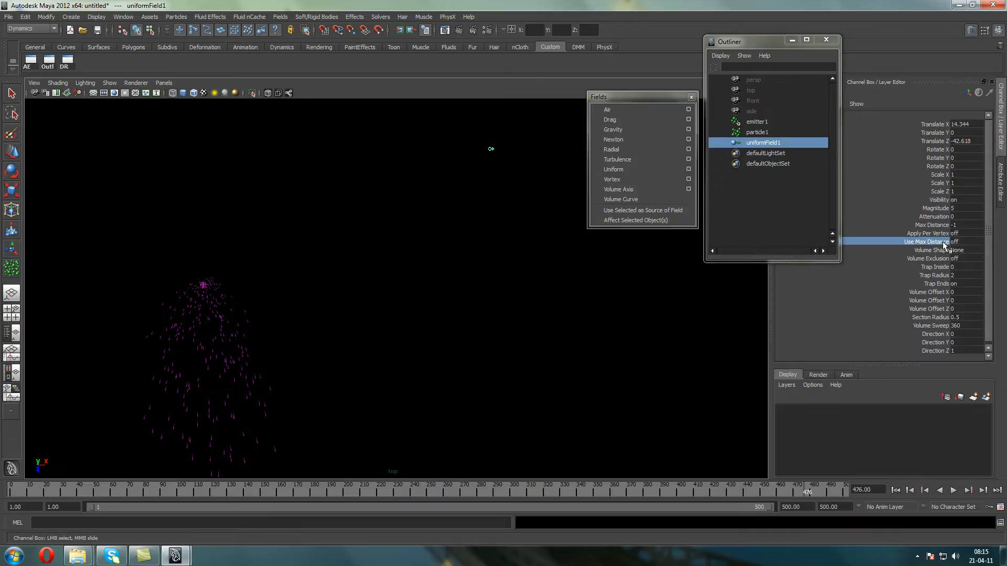
click(11, 151)
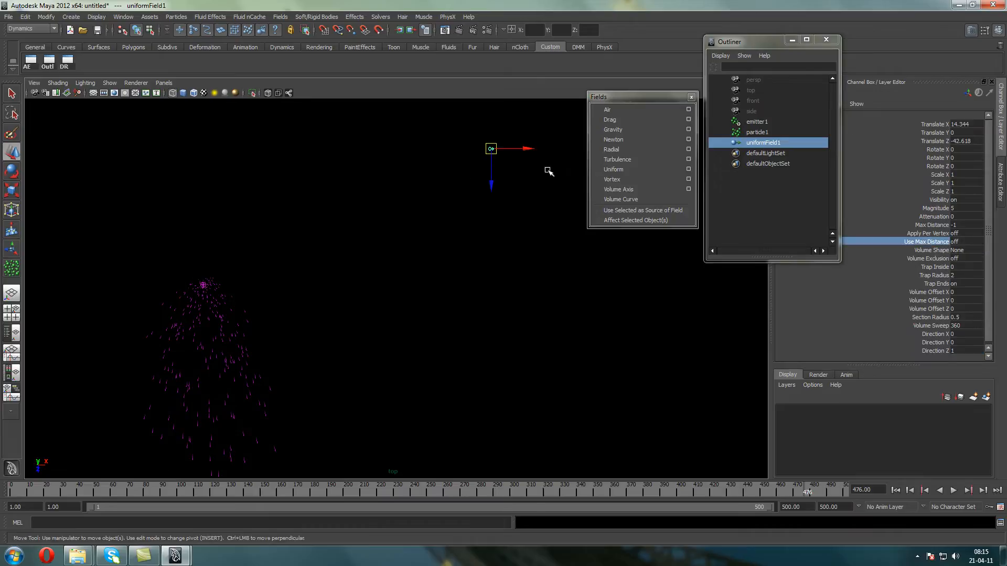
click(967, 240)
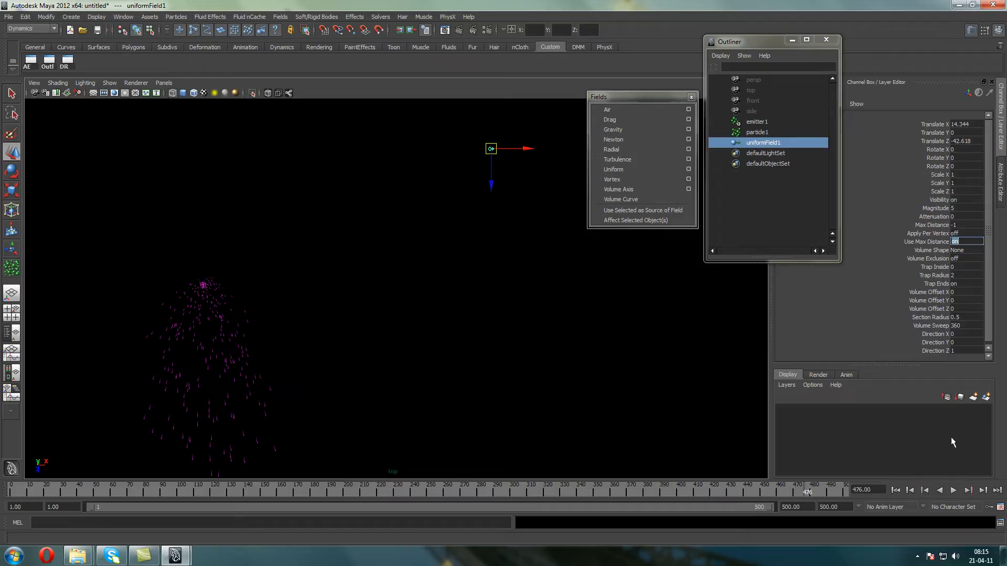
Replay the emission from the first frame with Use Max Distance on, and stop the playback
click(896, 490)
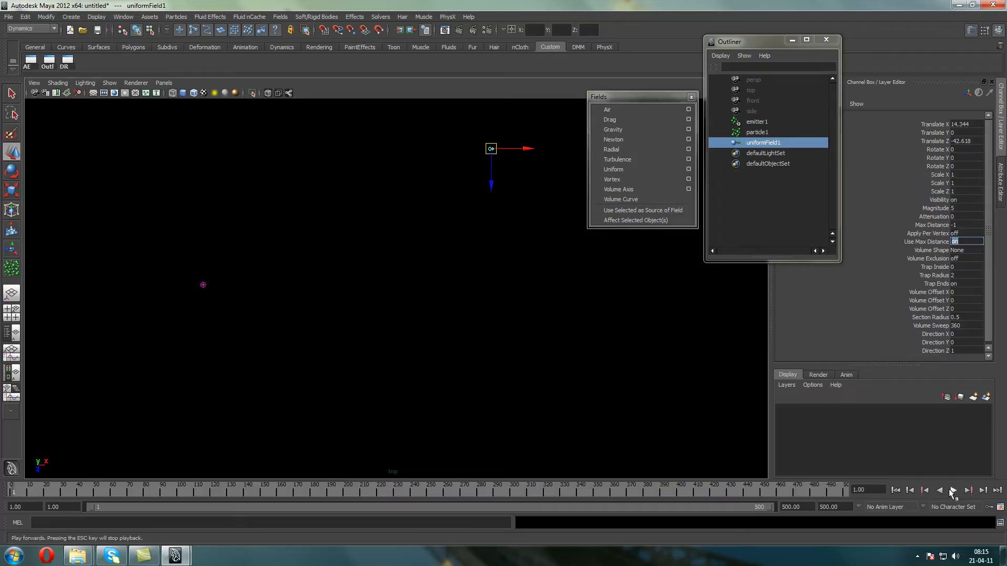
click(953, 490)
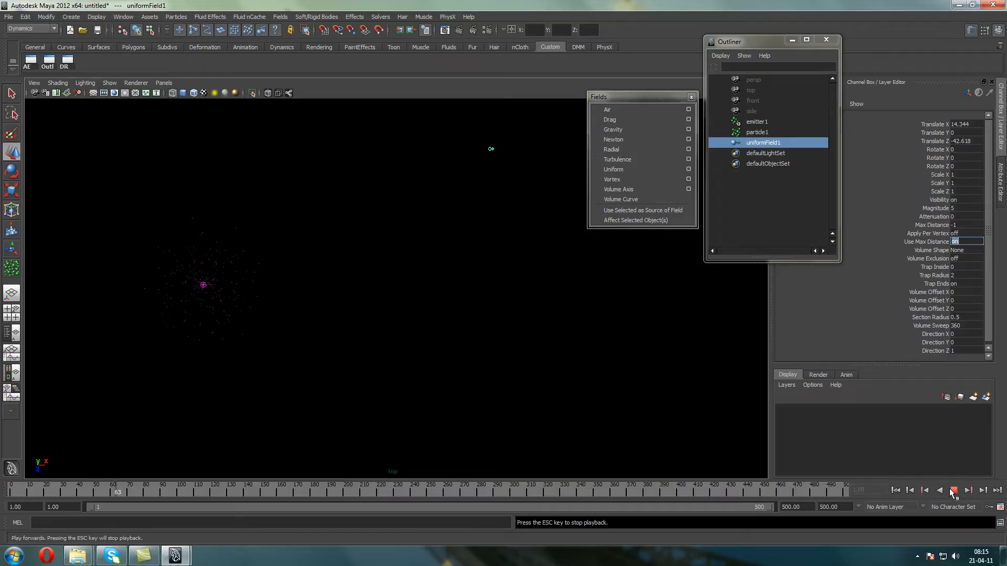
click(953, 489)
key(w)
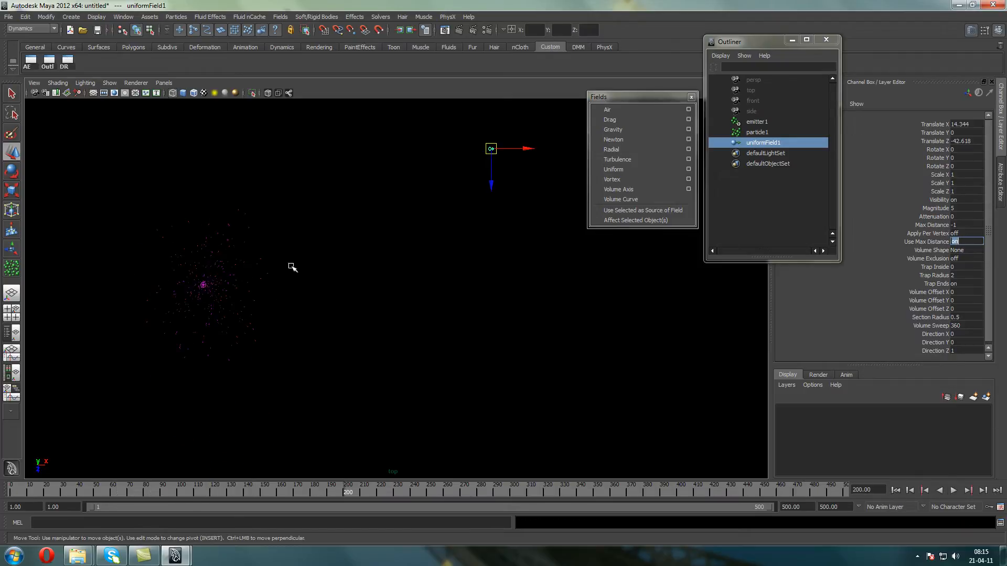
Set the uniform field's Max Distance to 50 and play the emission to check its reach
click(970, 224)
text(10)
click(953, 490)
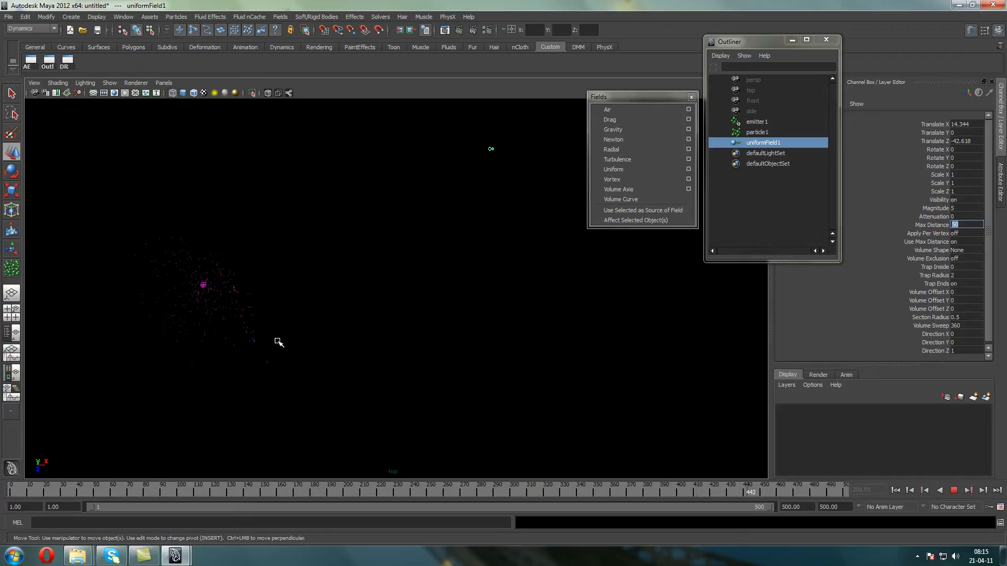
text(0)
key(Return)
Set the uniform field's Max Distance to 70 during playback, and stop the emission after checking it
text(4)
key(BackSpace)
text(70)
key(Return)
key(Escape)
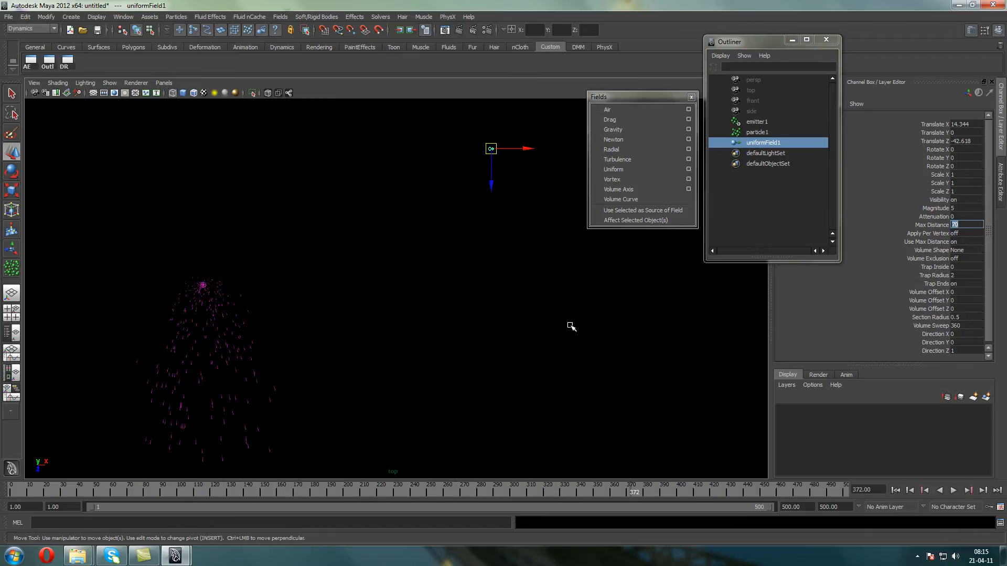
Examine the available Volume Shape options of the uniform field without changing the shape
alt+middle_drag(437, 163, 394, 179)
click(968, 249)
click(939, 250)
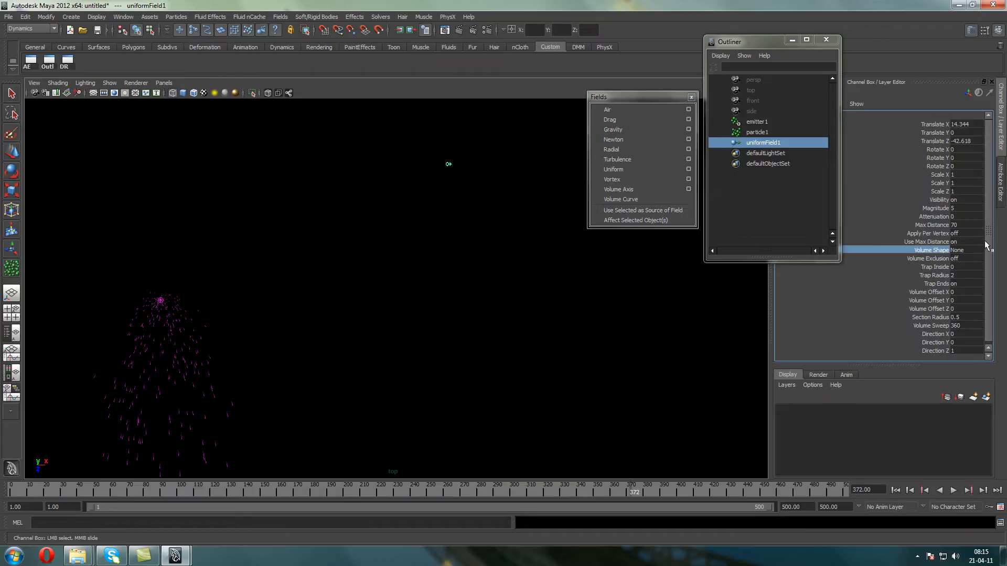
click(958, 250)
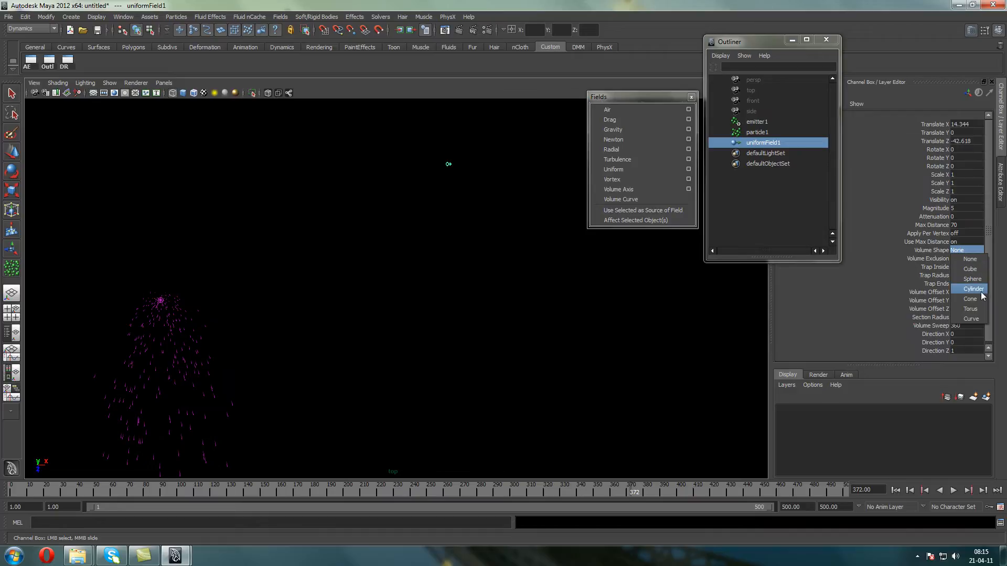
click(901, 252)
Return to the first frame and delete the uniform field from the scene
alt+middle_drag(290, 270, 318, 235)
click(896, 491)
alt+middle_drag(426, 243, 437, 244)
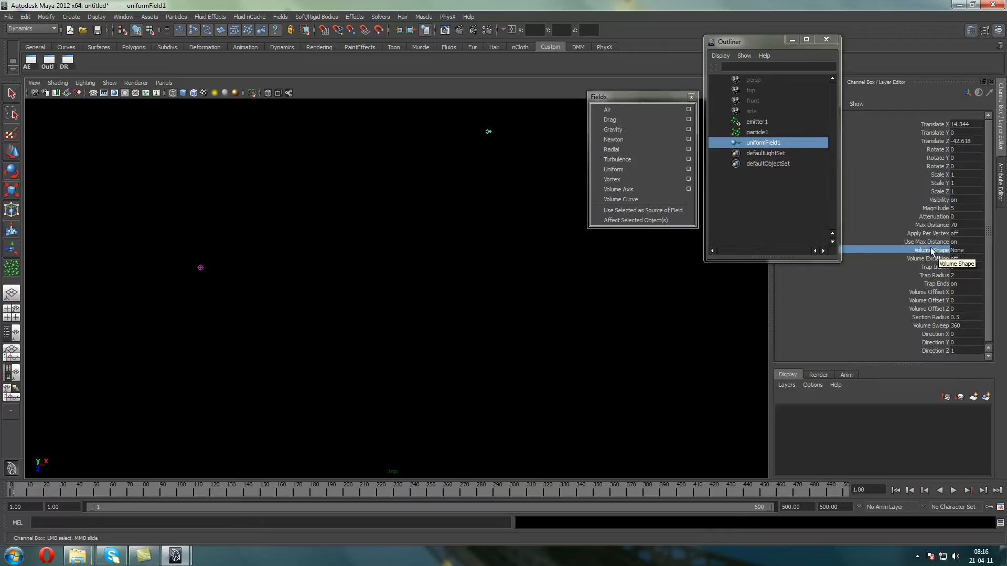
alt+middle_drag(416, 252, 424, 290)
alt+middle_drag(254, 295, 285, 321)
click(11, 150)
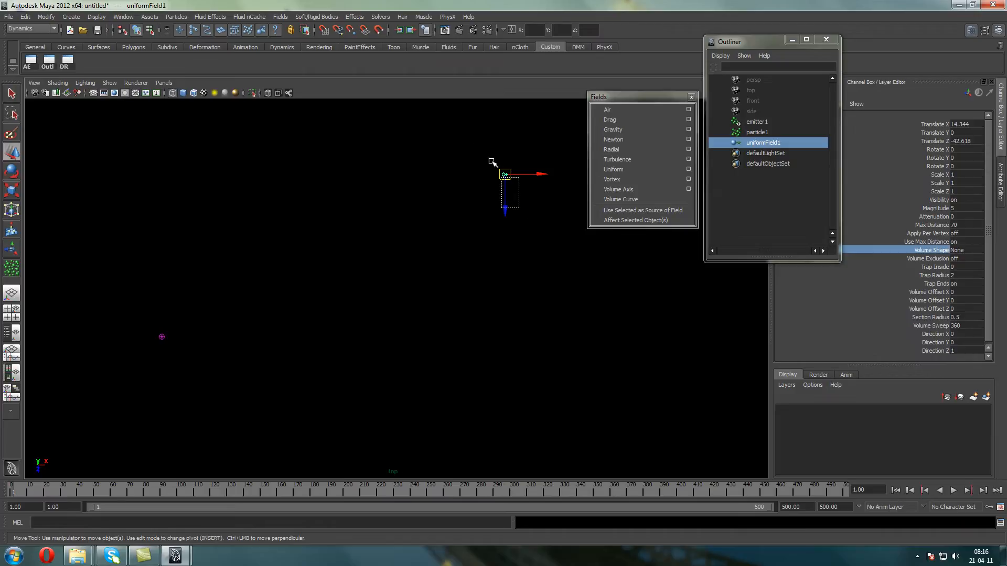
drag(519, 207, 484, 152)
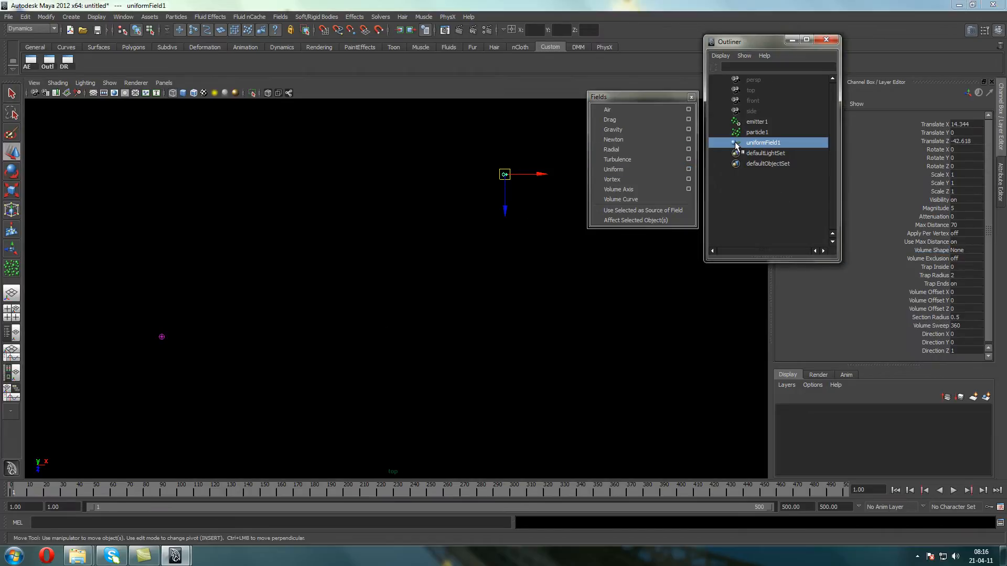
key(Delete)
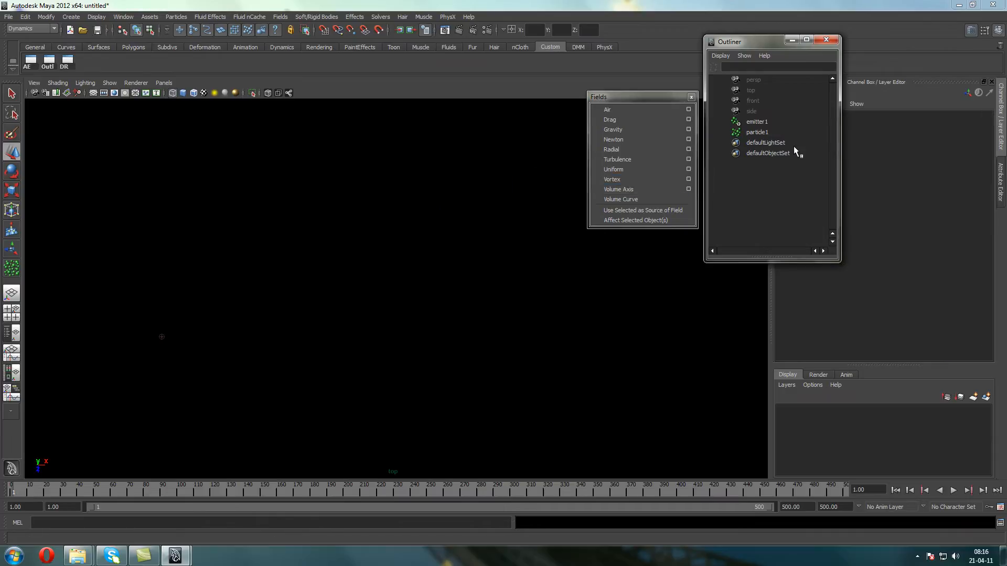
Add a vortex field to the particle object, and play and stop the emission
click(763, 132)
click(631, 180)
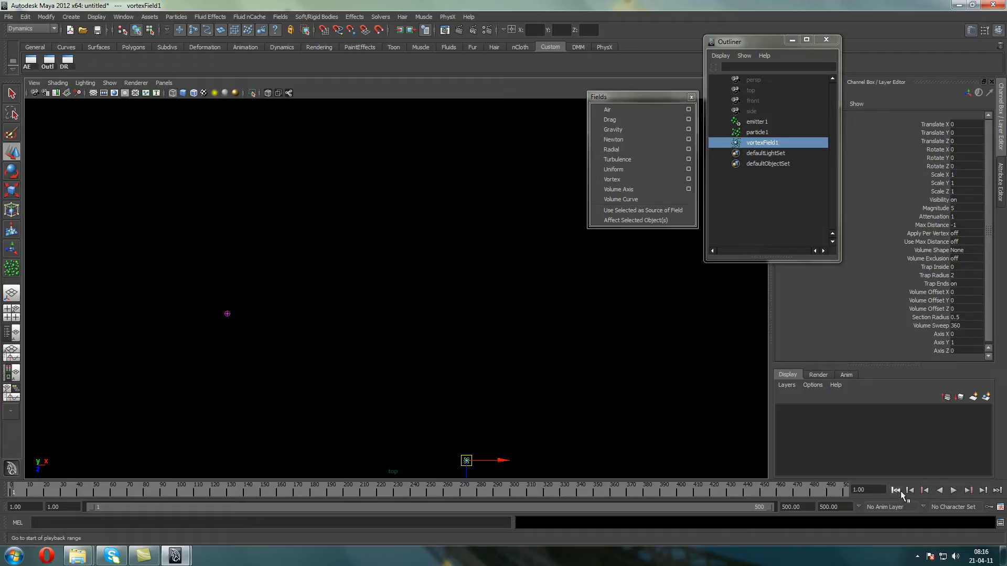
click(953, 491)
click(953, 490)
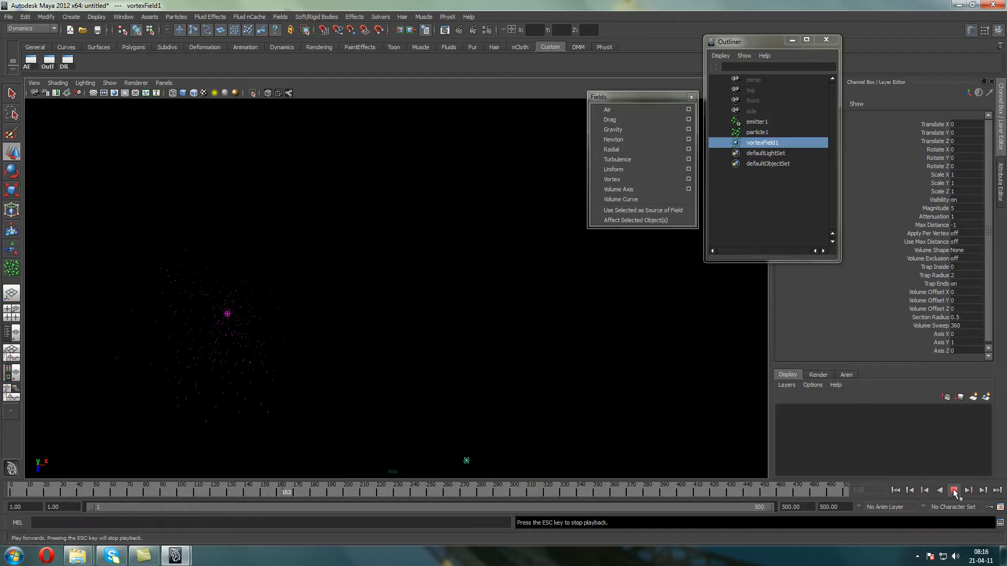
Switch the viewport to the perspective camera and frame the emitter together with the vortex field
click(167, 87)
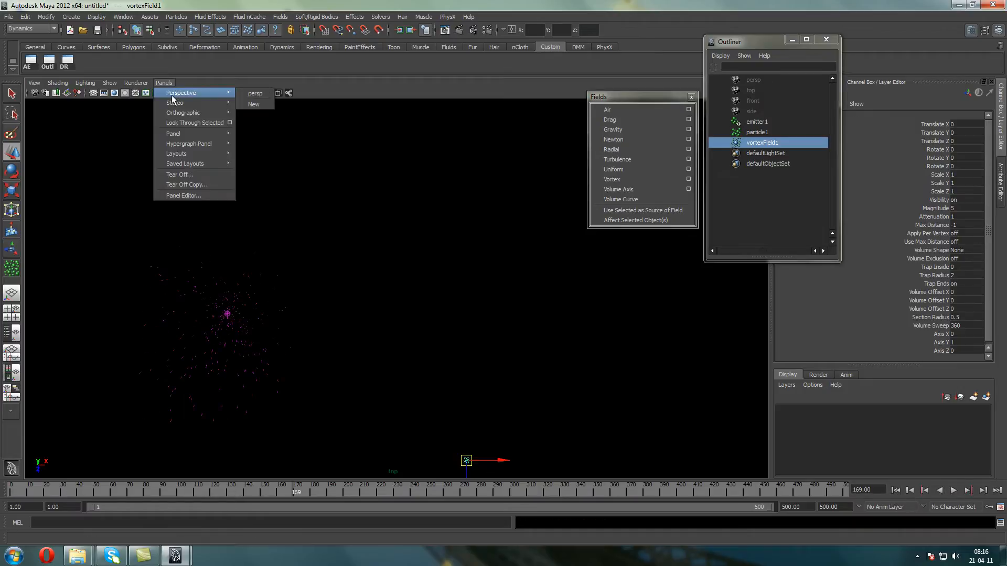
click(266, 97)
alt+drag(292, 281, 340, 222)
key(w)
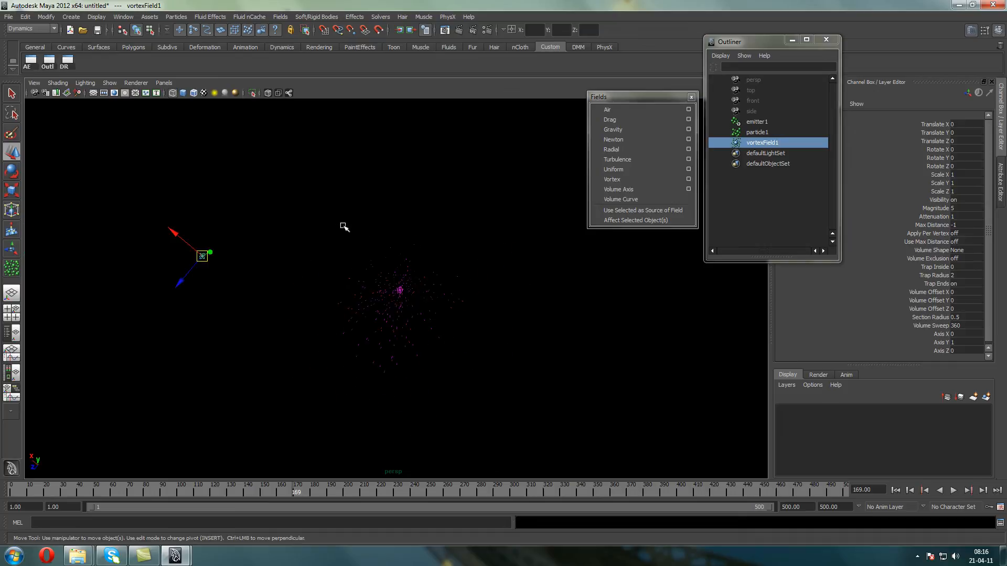
Set the vortex field's attenuation to 0 and replay the emission from the first frame
click(953, 216)
click(895, 490)
click(953, 489)
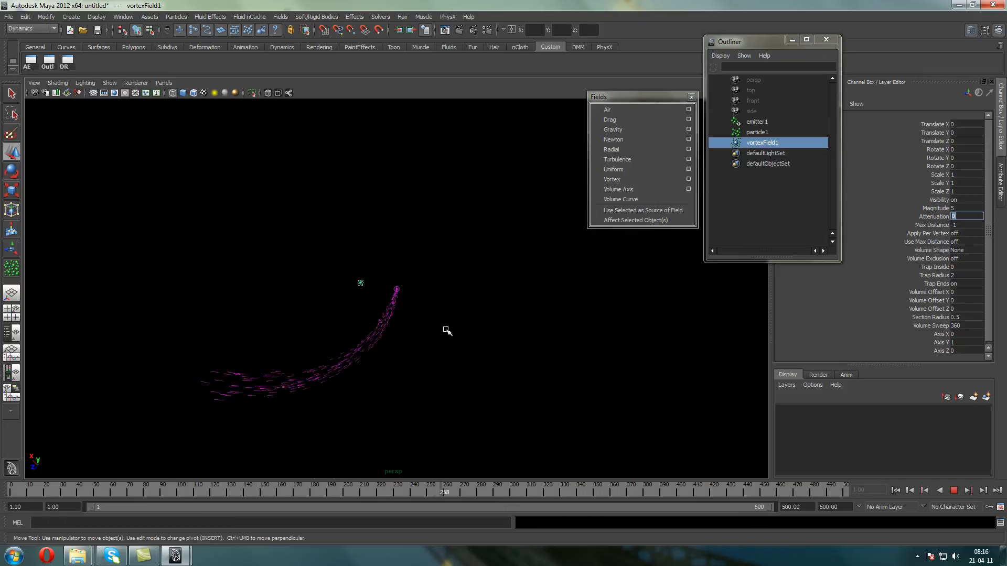
click(954, 490)
Set the constant lifespan of the emitted particles to 10 and replay the emission from the first frame
drag(383, 307, 425, 340)
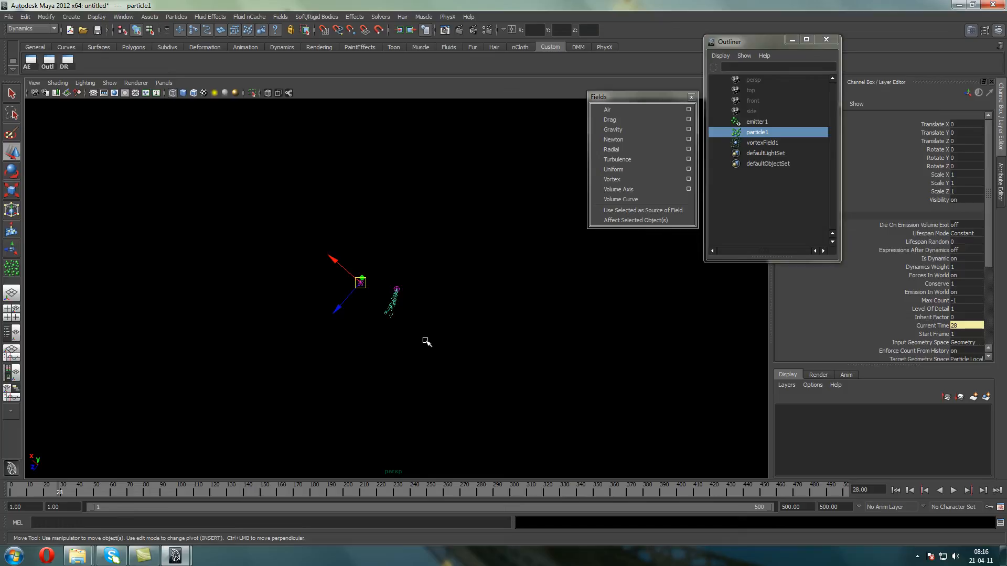
key(ctrl+a)
double_click(886, 298)
text(1)
click(895, 490)
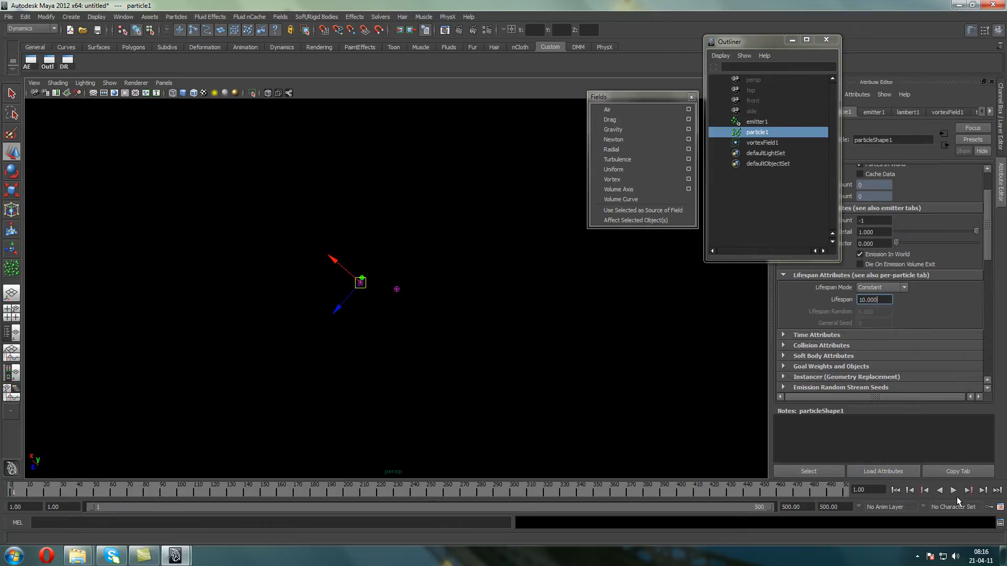
click(954, 490)
View the swirling emission from the top camera, stop the playback and return to the first frame
scroll(457, 315, down, 12)
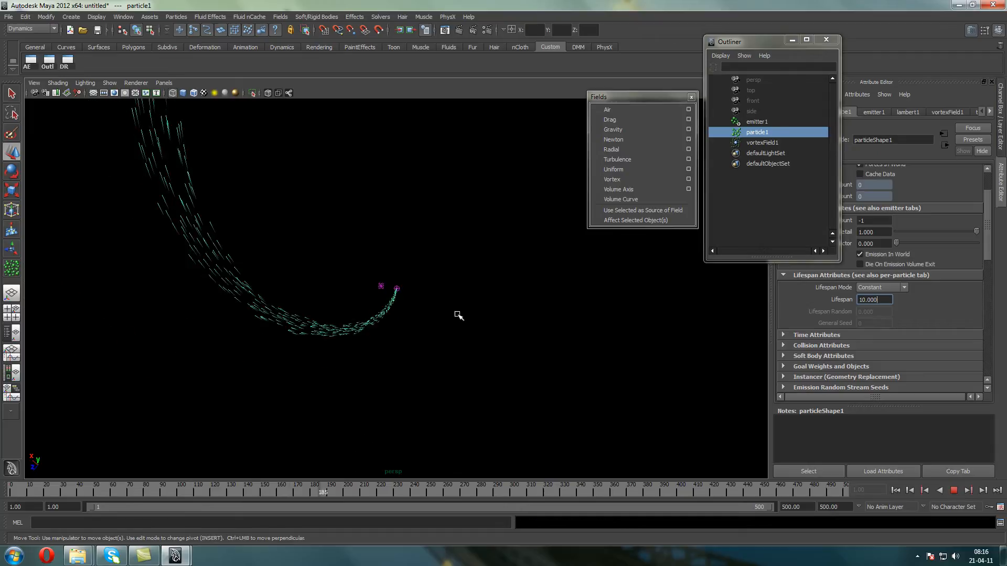
scroll(458, 261, up, 2)
alt+middle_drag(457, 261, 457, 356)
click(163, 82)
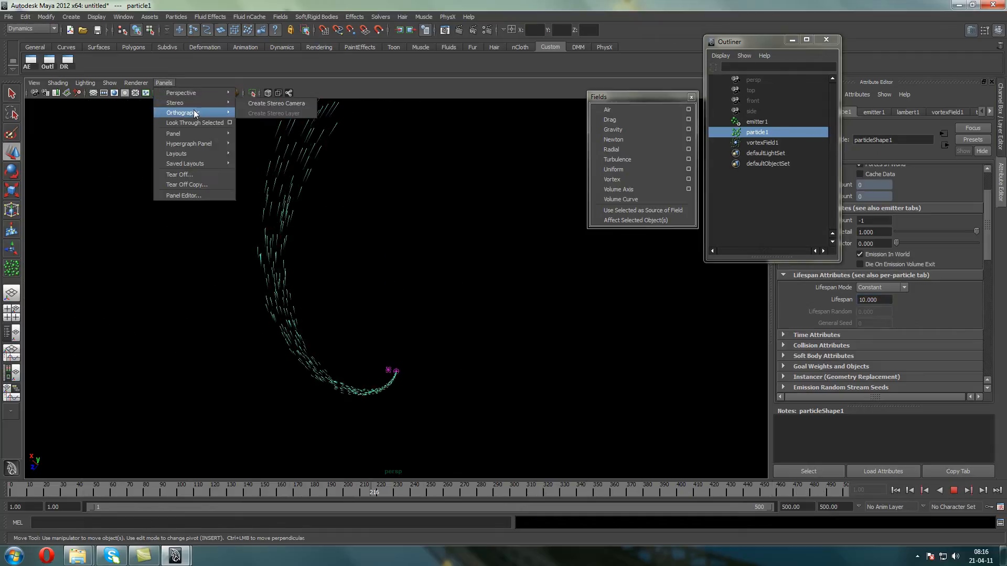
mouse_move(220, 112)
click(261, 135)
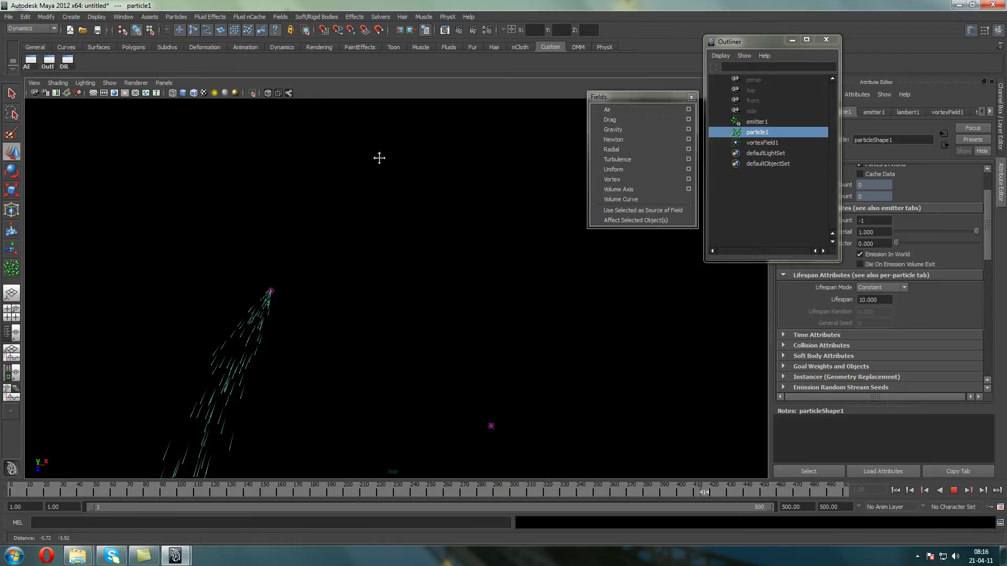
click(953, 490)
click(895, 491)
Set the emitter's Translate X, Y and Z to 0 so it sits on the vortex field
drag(371, 247, 306, 184)
click(1001, 118)
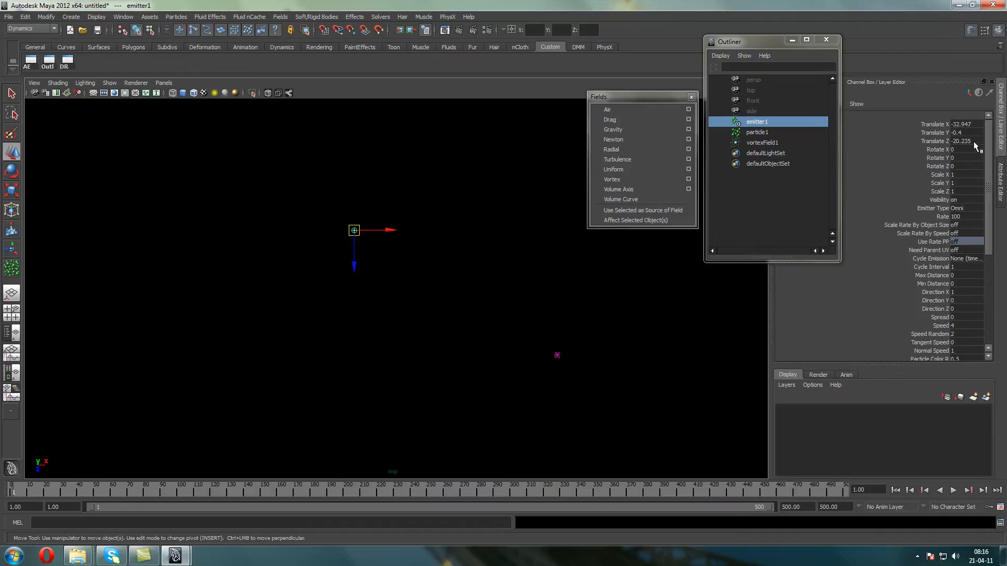
drag(973, 141, 961, 126)
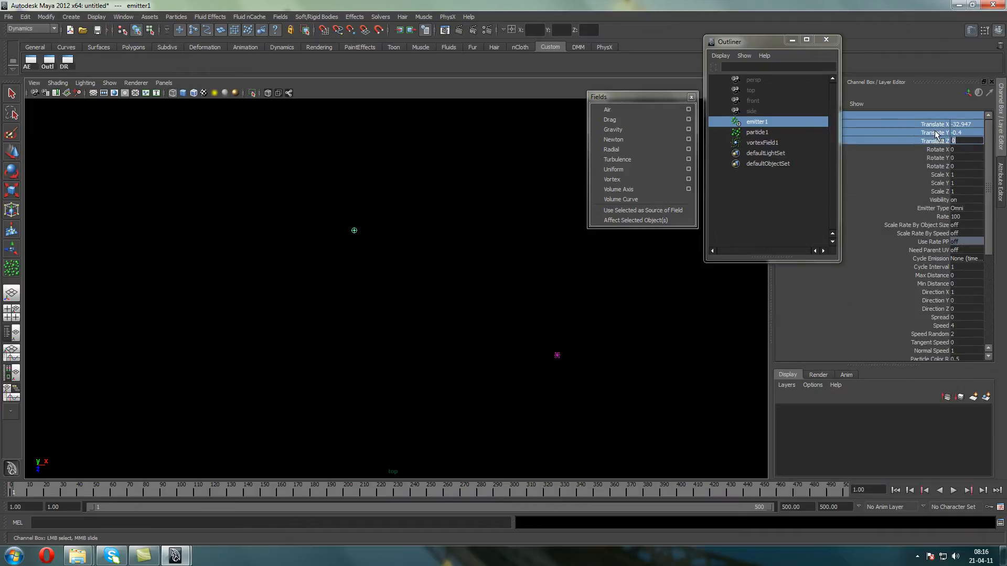
click(423, 294)
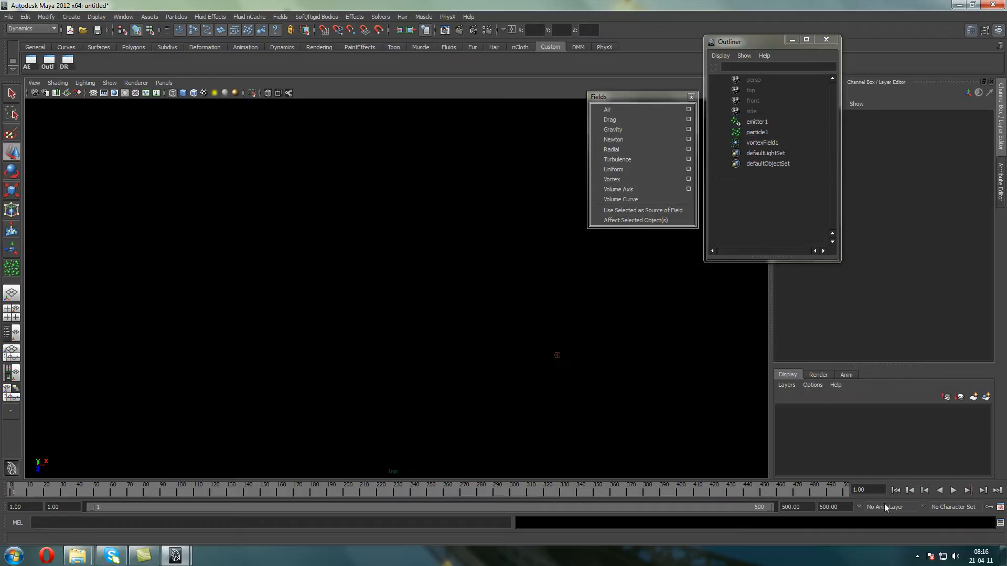
Play and stop the emission repeatedly in the top view to examine the vortex spiral around the emitter
click(953, 490)
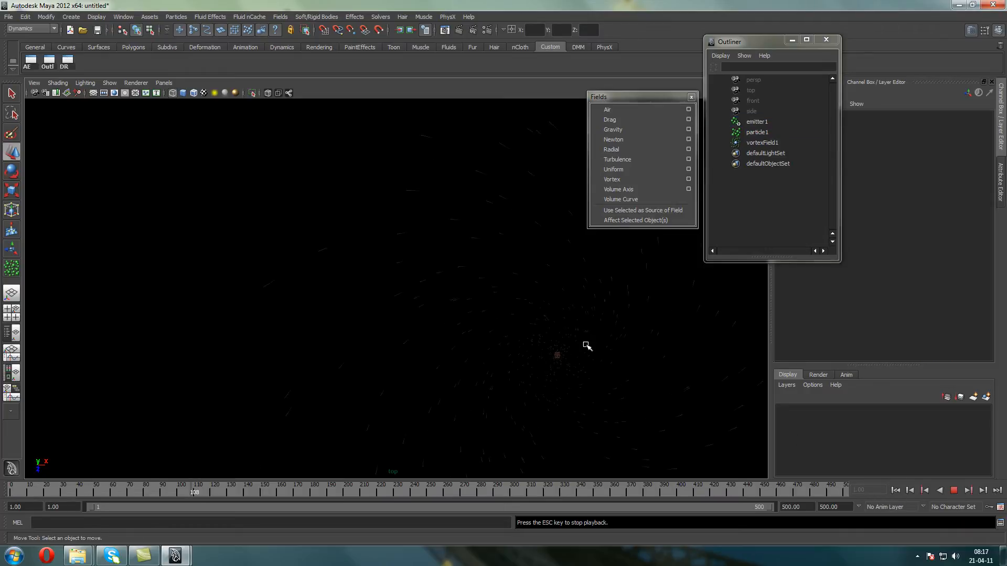
click(468, 326)
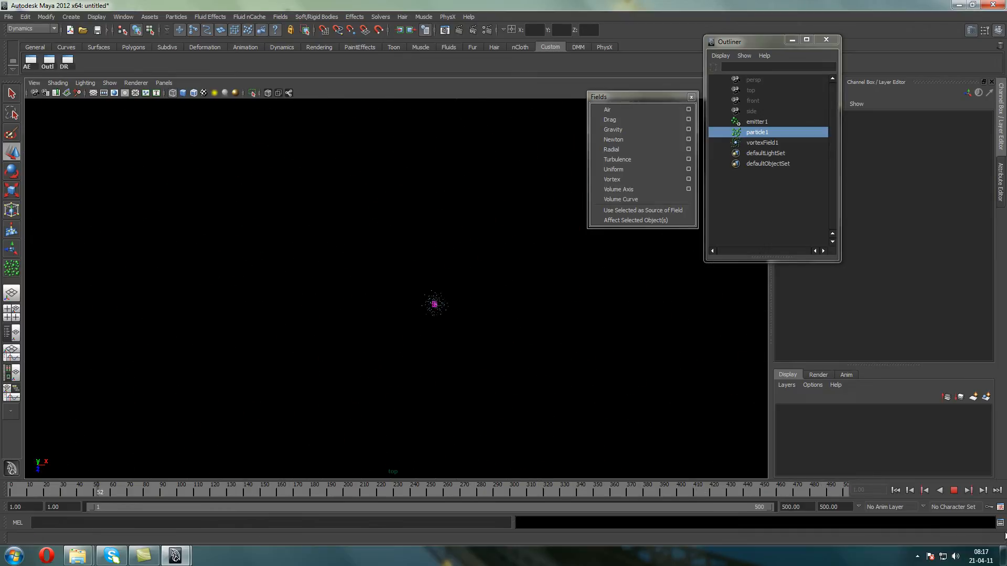
click(953, 490)
alt+middle_drag(463, 299, 352, 290)
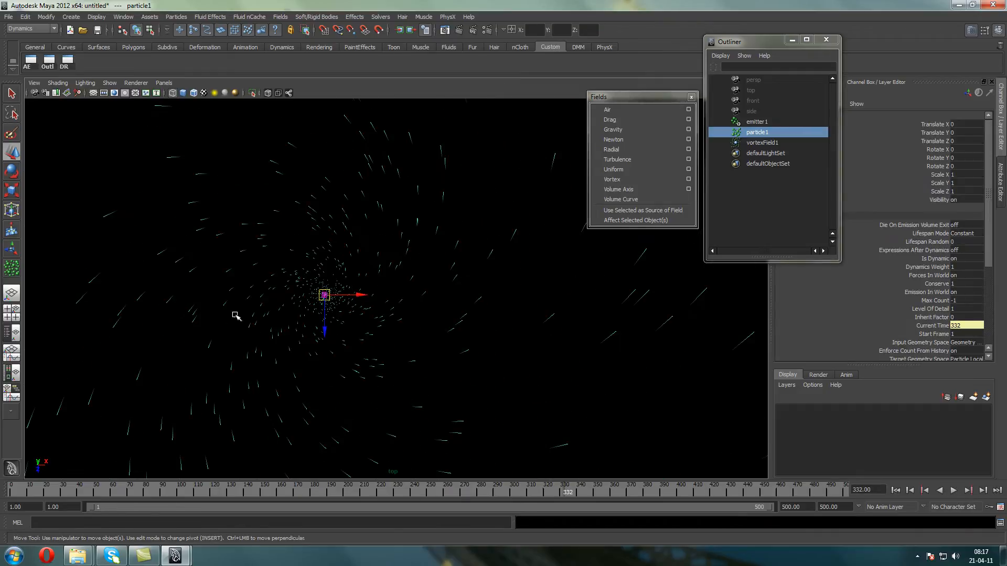
click(954, 490)
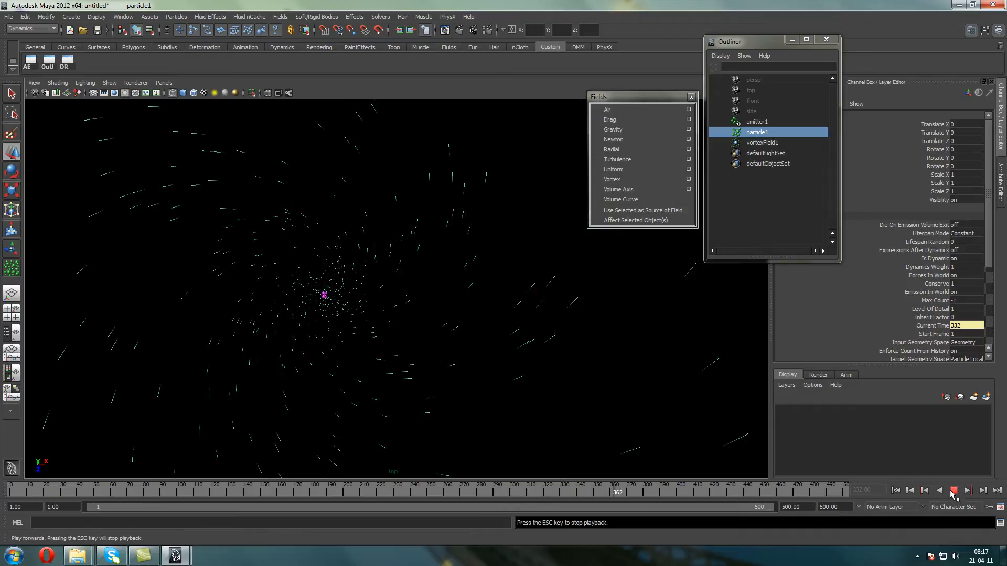
click(954, 490)
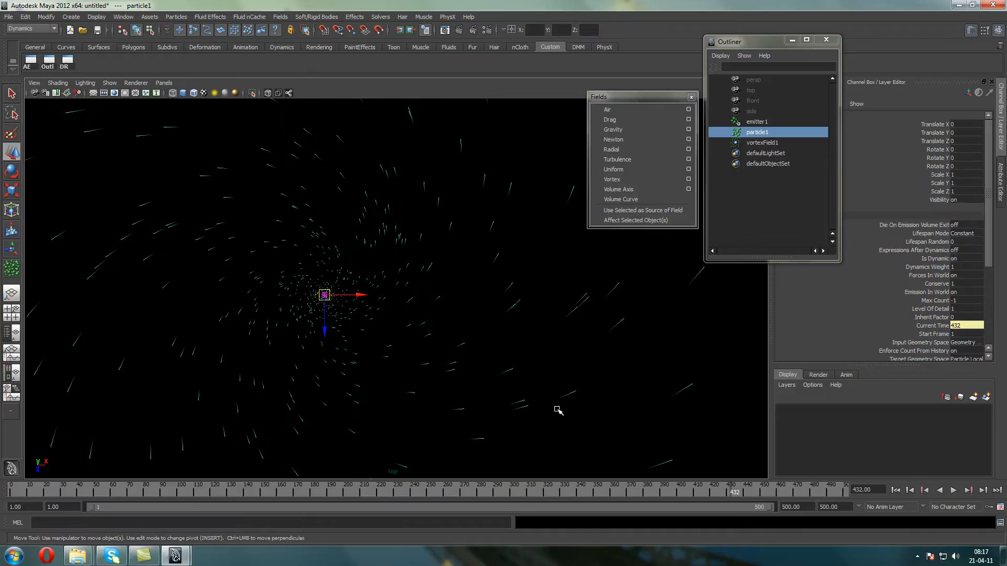
click(953, 490)
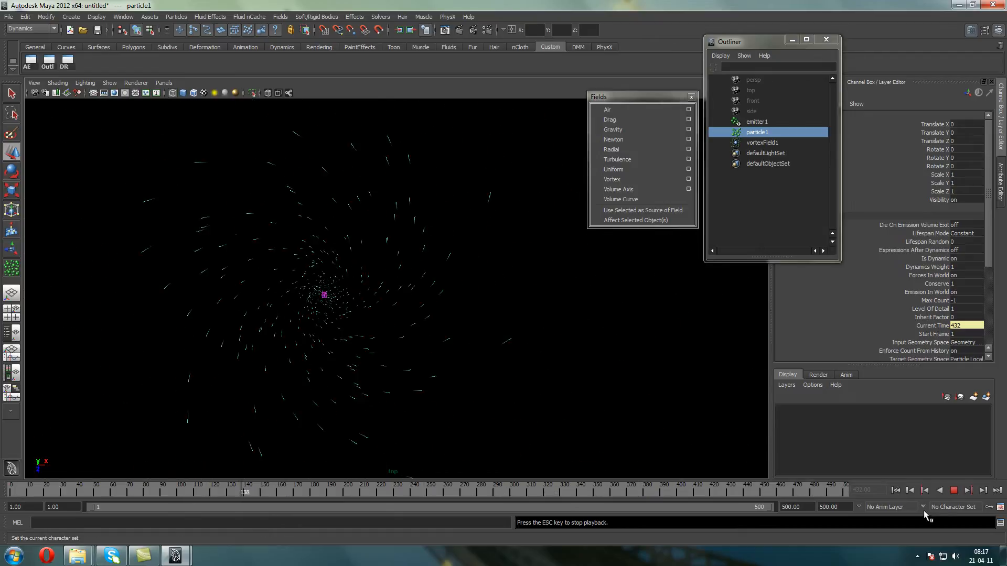
click(953, 490)
Switch to the perspective view, and play and stop the emission there
key(space)
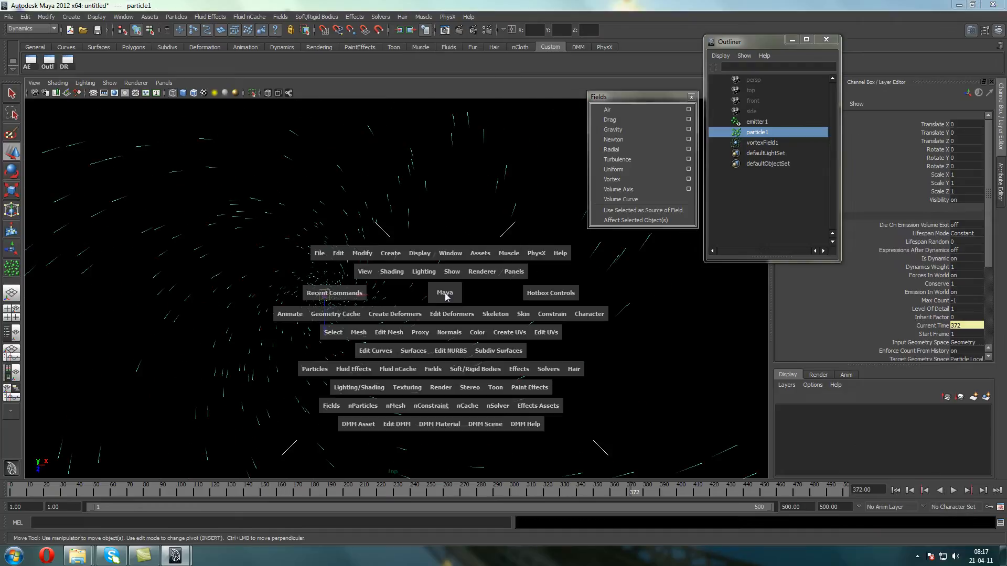
drag(444, 287, 404, 220)
click(953, 490)
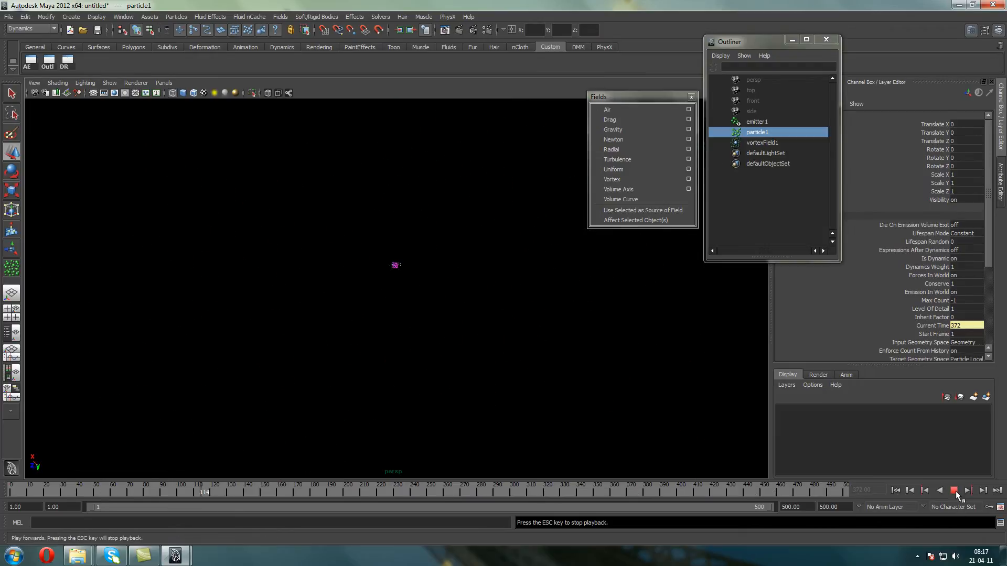
click(953, 490)
Replay the emission several times from the first frame to check for particles in the perspective view
click(954, 491)
click(895, 491)
click(956, 491)
click(957, 491)
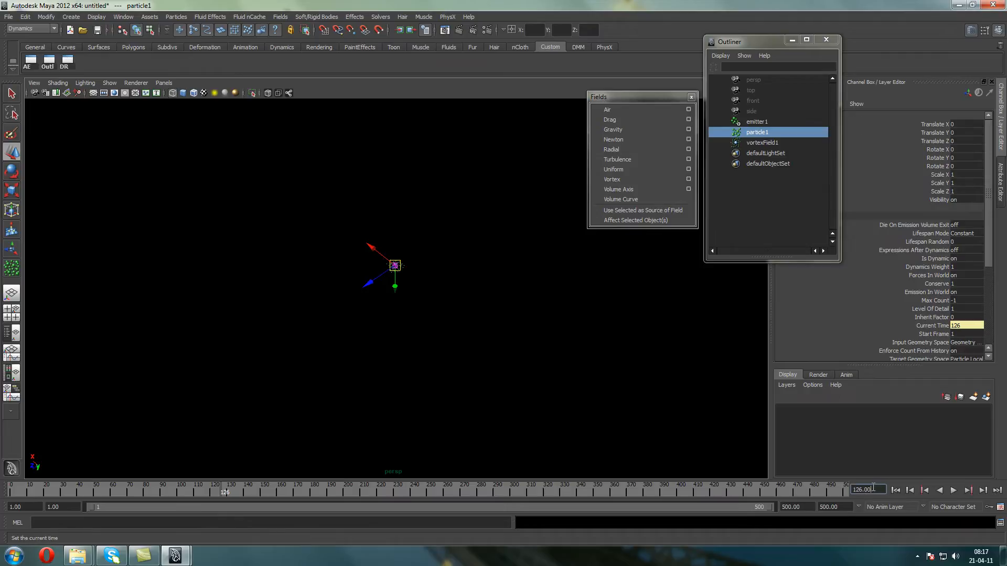
click(953, 491)
click(896, 490)
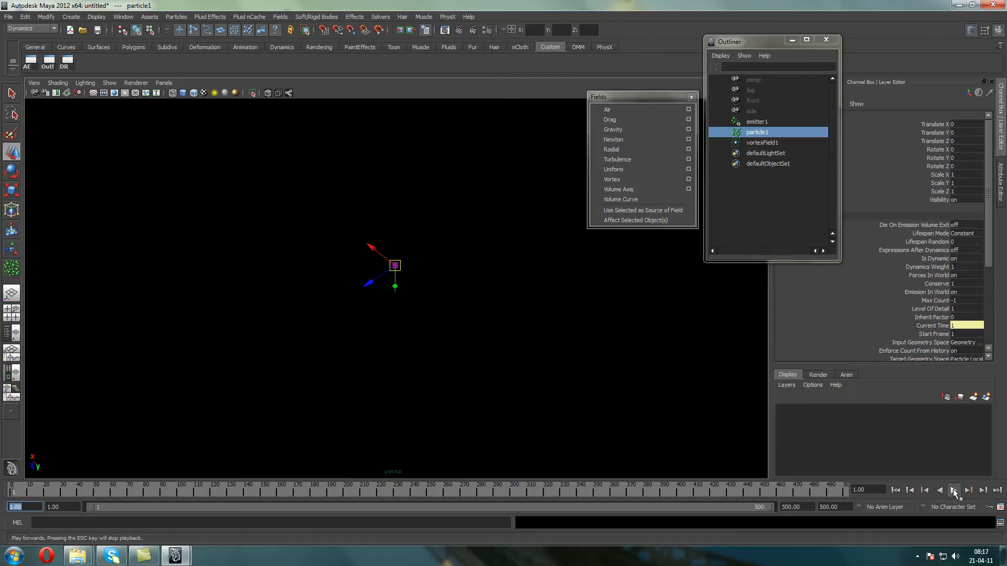
click(953, 490)
key(Escape)
Set the current time to frame -5
click(865, 489)
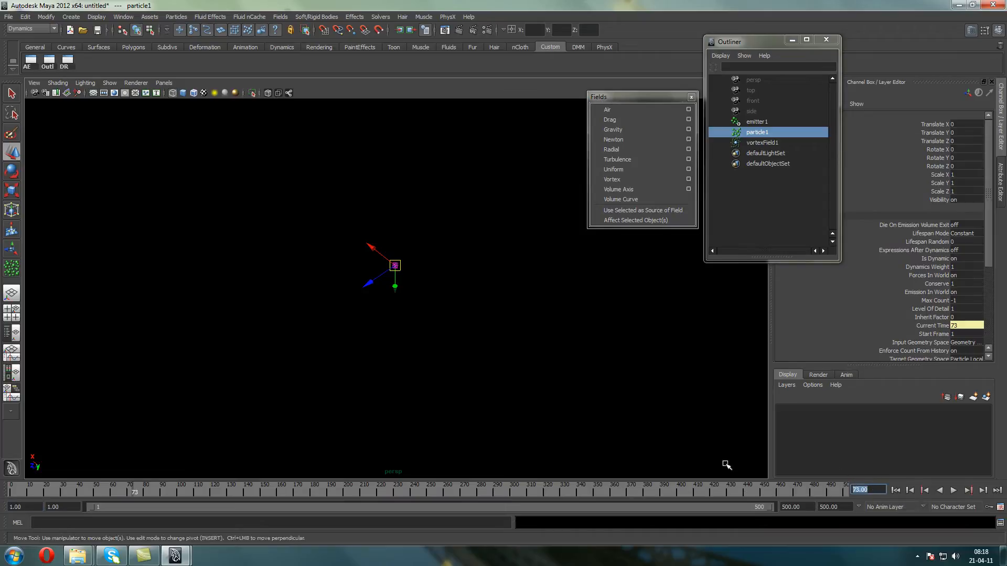
key(BackSpace)
text(-5)
key(Return)
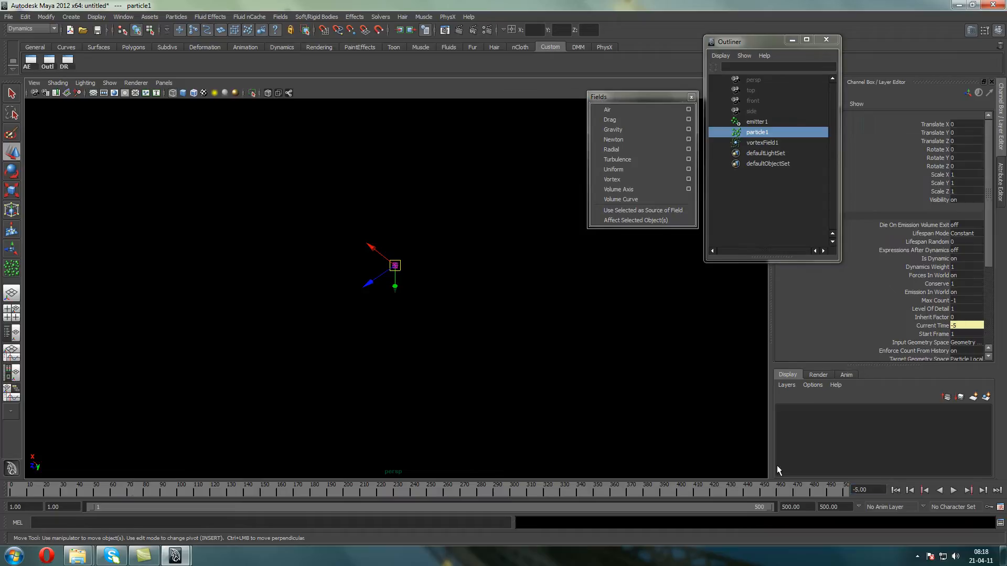
Replay the emission from the first frame, stop it and examine the vortex spiral from several angles in the perspective view
click(895, 490)
click(953, 490)
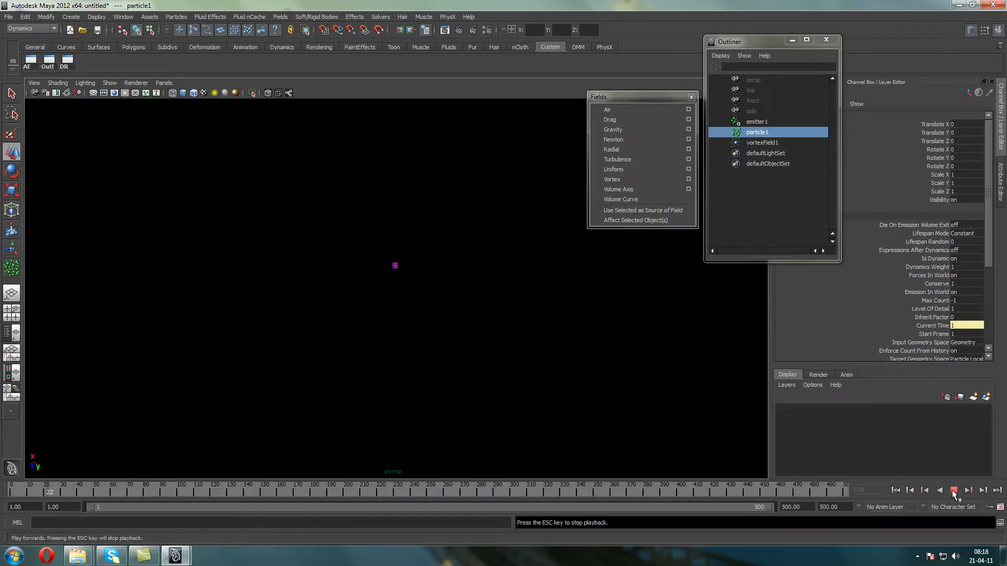
click(953, 491)
scroll(371, 316, up, 8)
alt+middle_drag(392, 142, 392, 322)
scroll(393, 315, up, 5)
scroll(425, 277, up, 6)
alt+middle_drag(378, 420, 350, 397)
scroll(426, 275, down, 6)
scroll(349, 397, up, 5)
scroll(315, 373, down, 5)
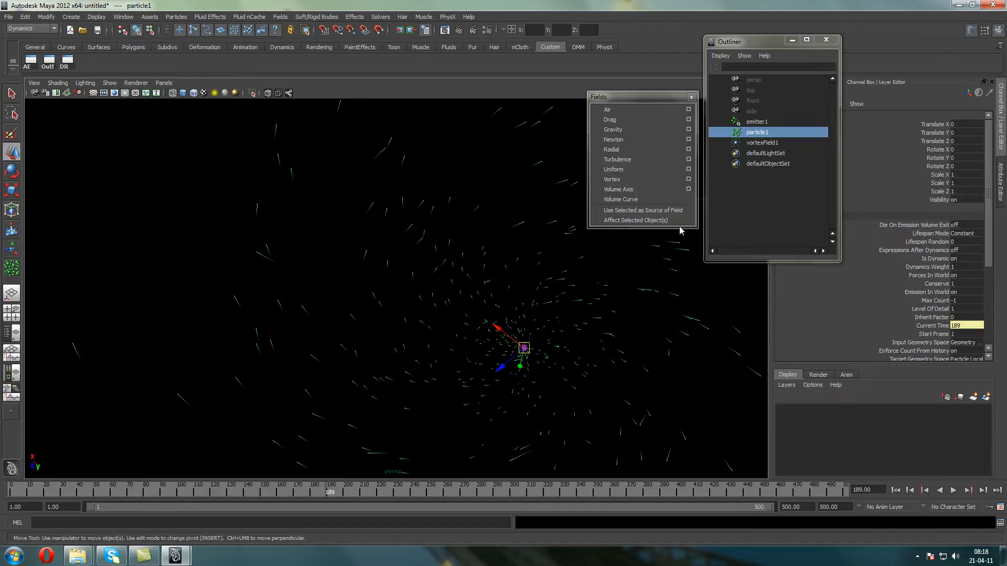
Delete vortexField1 and return to the start of the playback range
click(758, 142)
key(Delete)
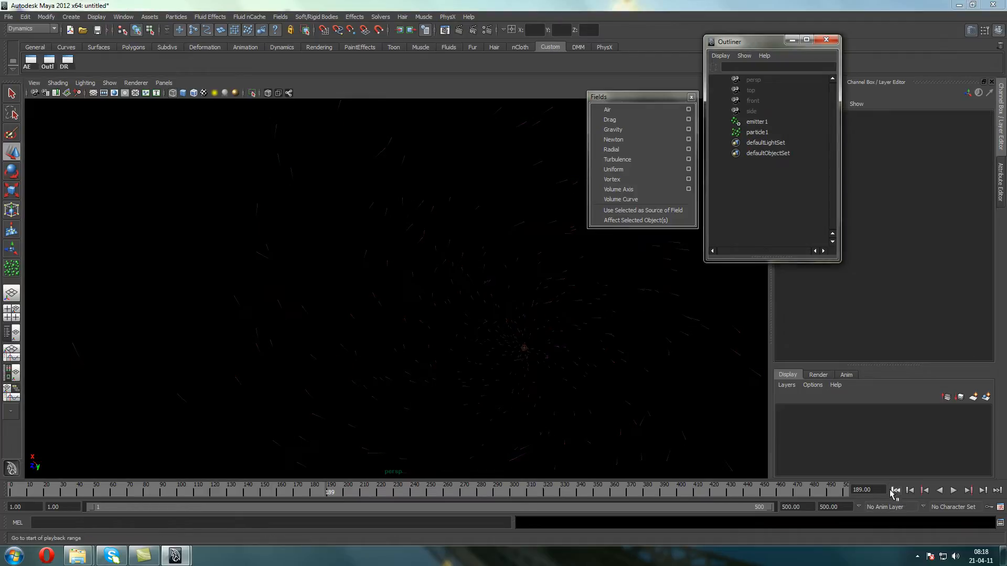
click(895, 491)
Select particle1, play and stop the emission, and examine the particle spread without any field
click(769, 132)
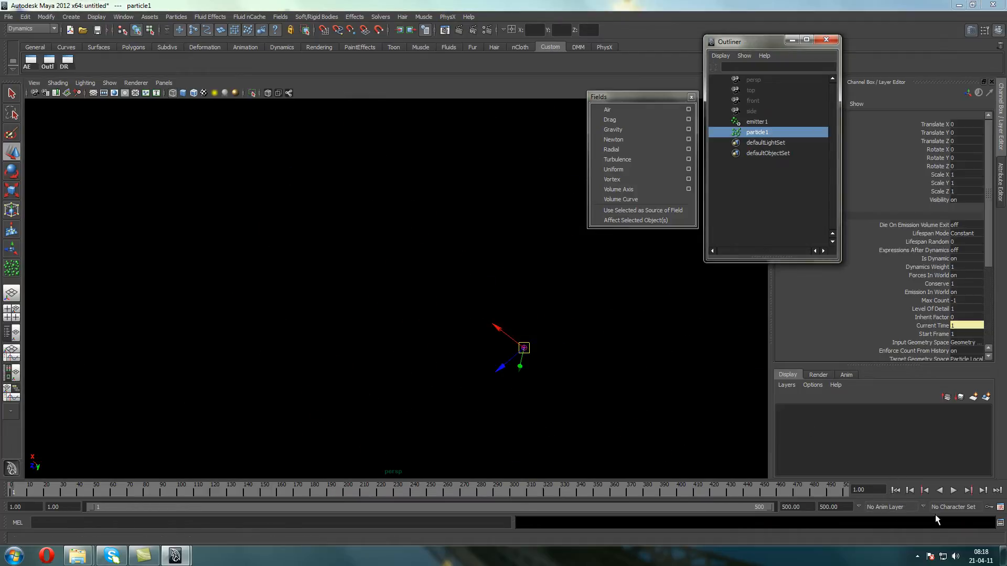
click(954, 491)
click(953, 491)
scroll(483, 305, down, 6)
alt+drag(401, 341, 405, 269)
alt+middle_drag(405, 270, 390, 380)
scroll(391, 367, up, 5)
alt+middle_drag(389, 341, 443, 342)
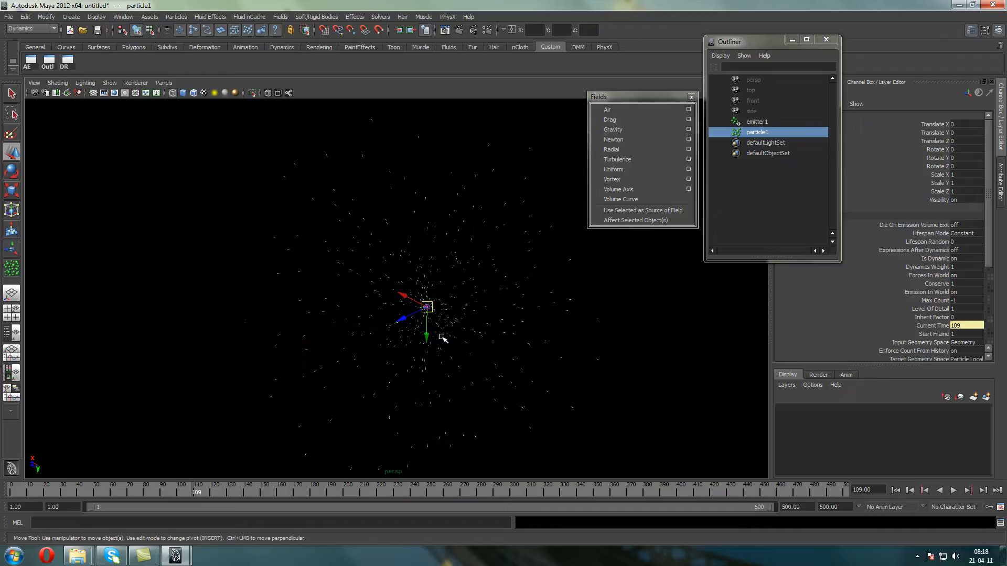
Add a Volume Axis field to the selected particles and inspect its cube around the emitter
click(613, 192)
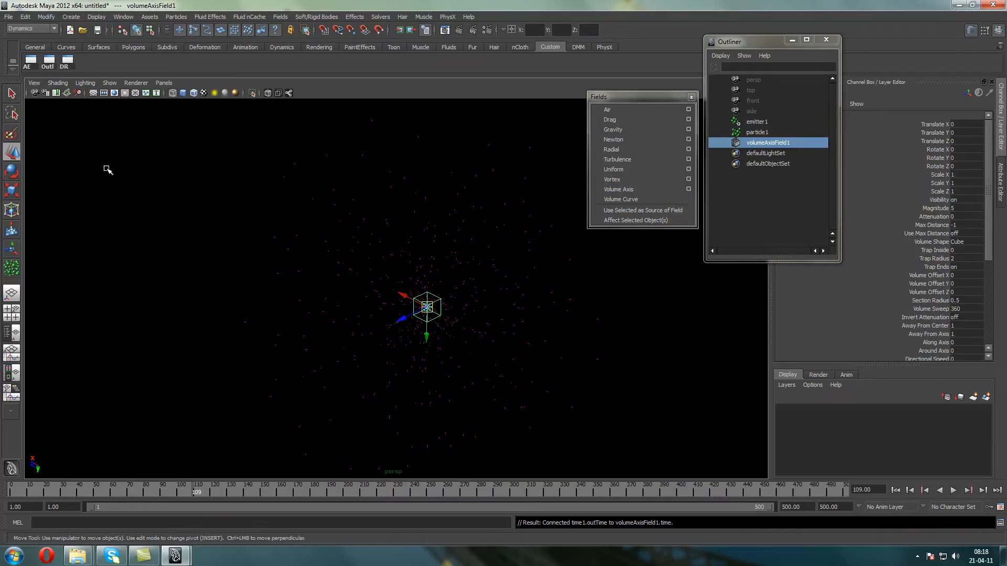
scroll(397, 267, up, 2)
alt+middle_drag(459, 274, 404, 240)
scroll(394, 207, down, 4)
scroll(404, 241, up, 2)
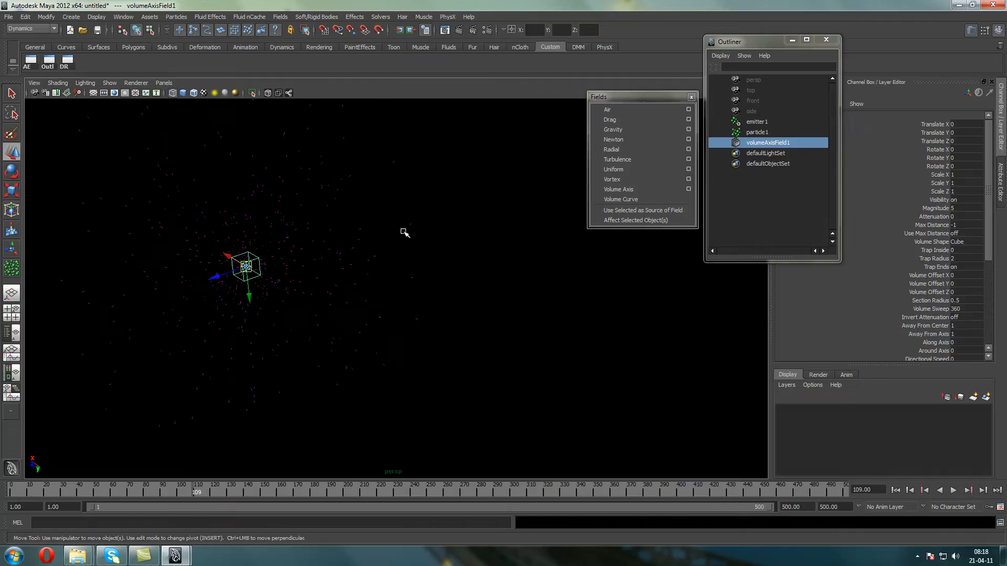
Switch to the top view and frame the volume axis field closely
click(164, 82)
mouse_move(182, 115)
click(256, 133)
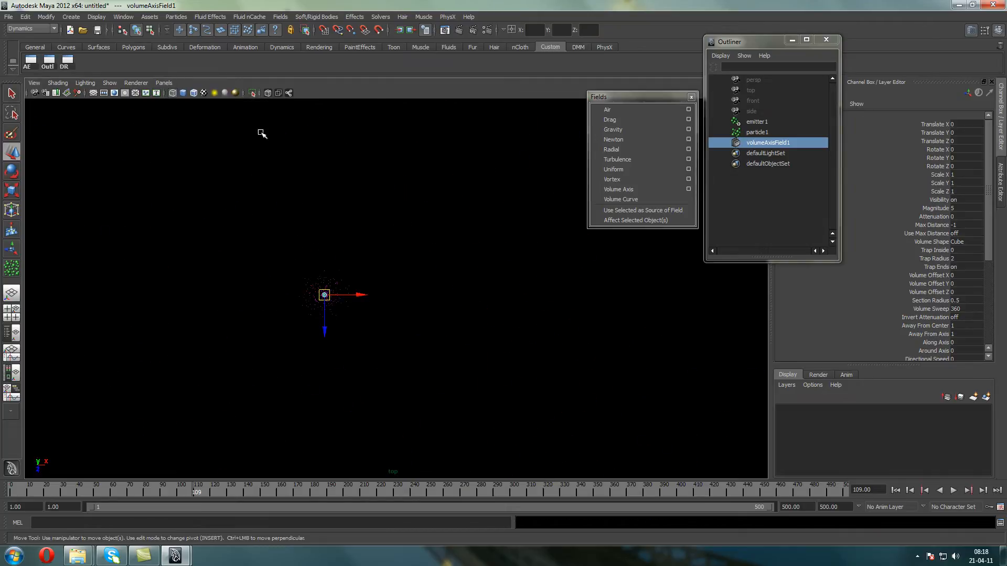
scroll(318, 290, up, 6)
alt+middle_drag(177, 286, 335, 285)
scroll(335, 283, up, 6)
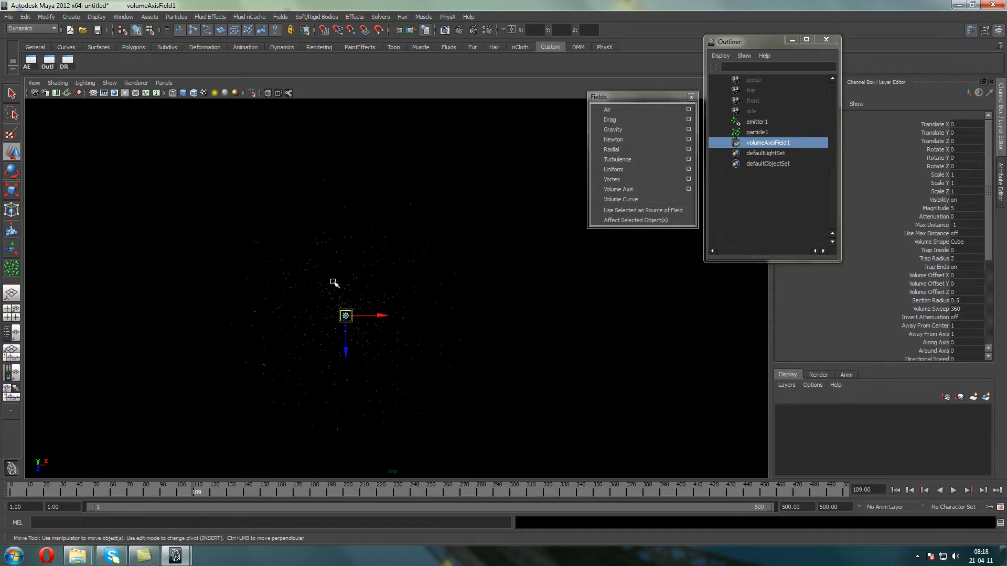
alt+middle_drag(149, 340, 203, 234)
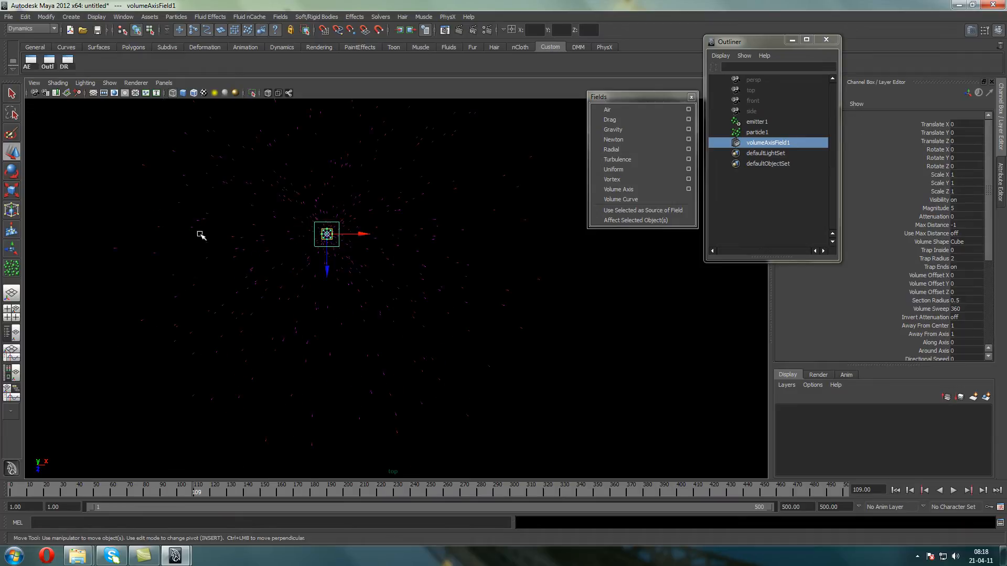
Set emitter1's Speed, Speed Random, Away From Center and Away From Axis to 0
click(755, 122)
drag(966, 326, 967, 334)
text(0)
key(Return)
drag(988, 230, 997, 341)
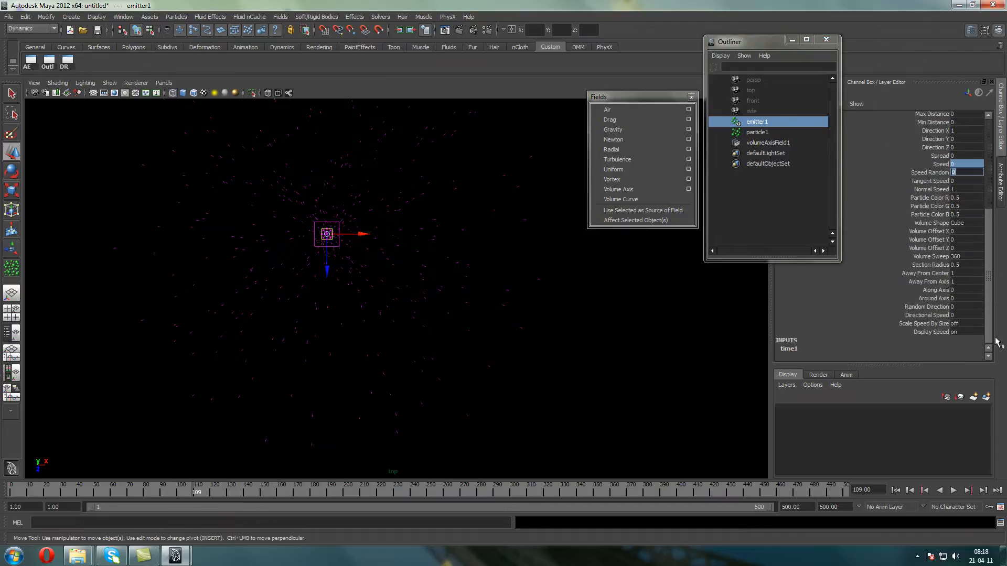
drag(963, 273, 963, 282)
text(0)
key(Return)
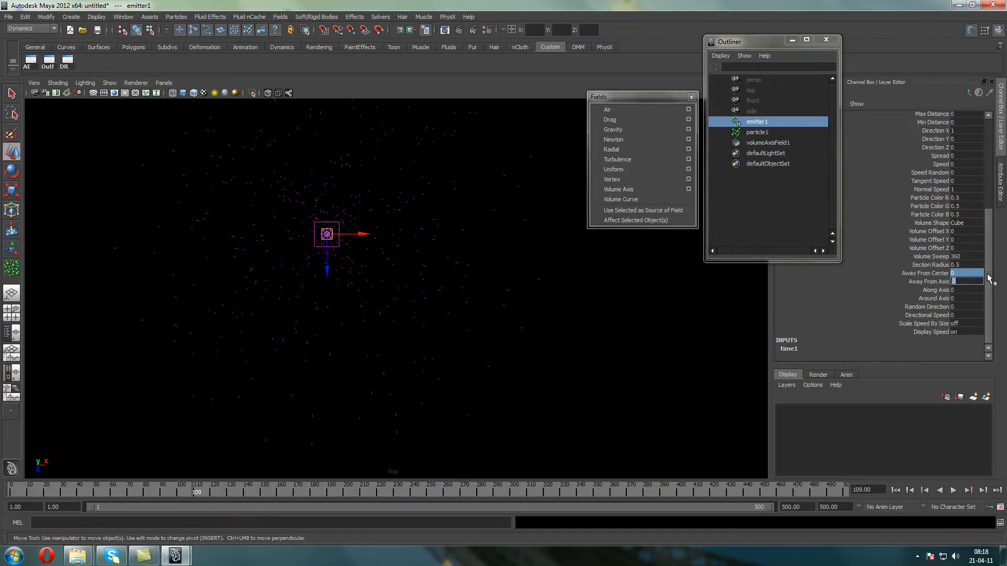
Return to the first frame and scale the volume axis field to about 10.3 in X and 2.8 in Z
scroll(993, 273, up, 1)
click(895, 490)
scroll(335, 215, up, 1)
click(315, 193)
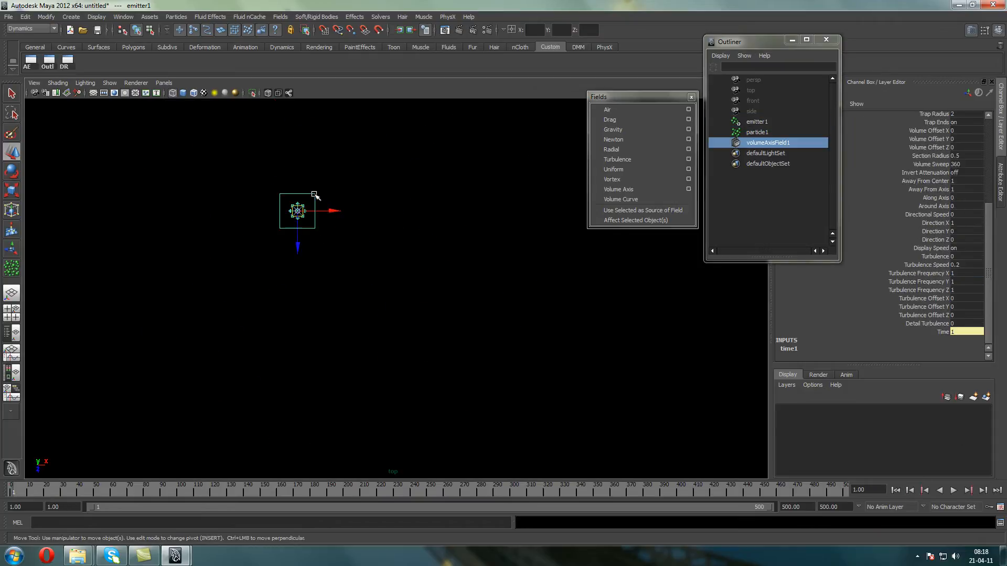
key(r)
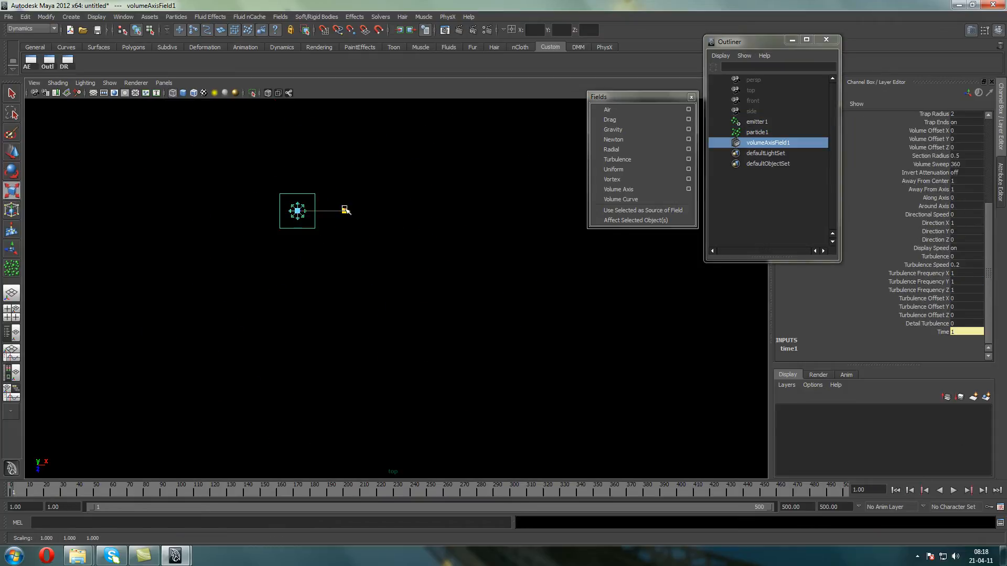
drag(345, 211, 524, 211)
drag(297, 258, 248, 283)
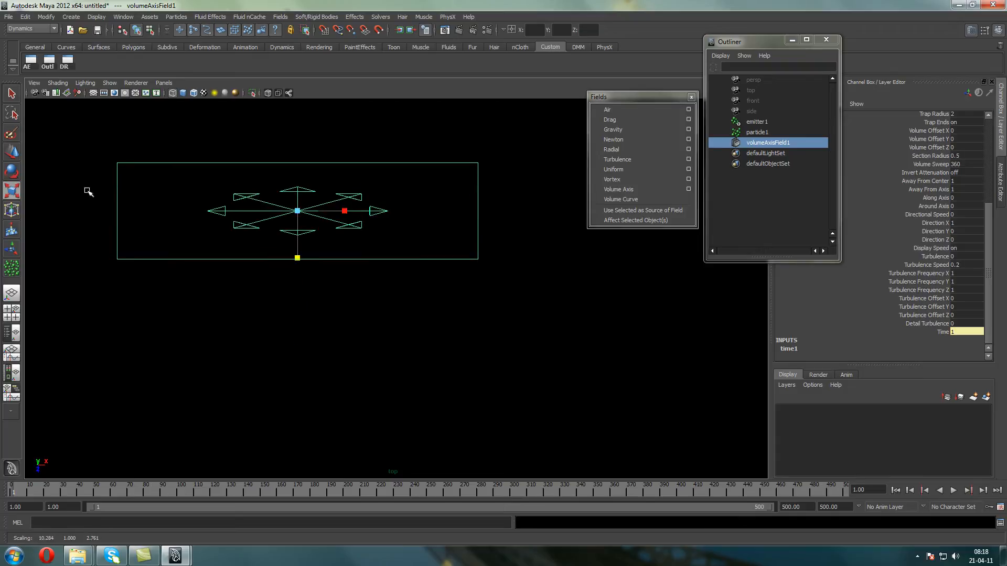
Move the volume axis field along X so the emitter sits towards one end, and frame the field in the perspective view
key(w)
drag(332, 211, 438, 197)
key(space)
alt+drag(236, 244, 300, 233)
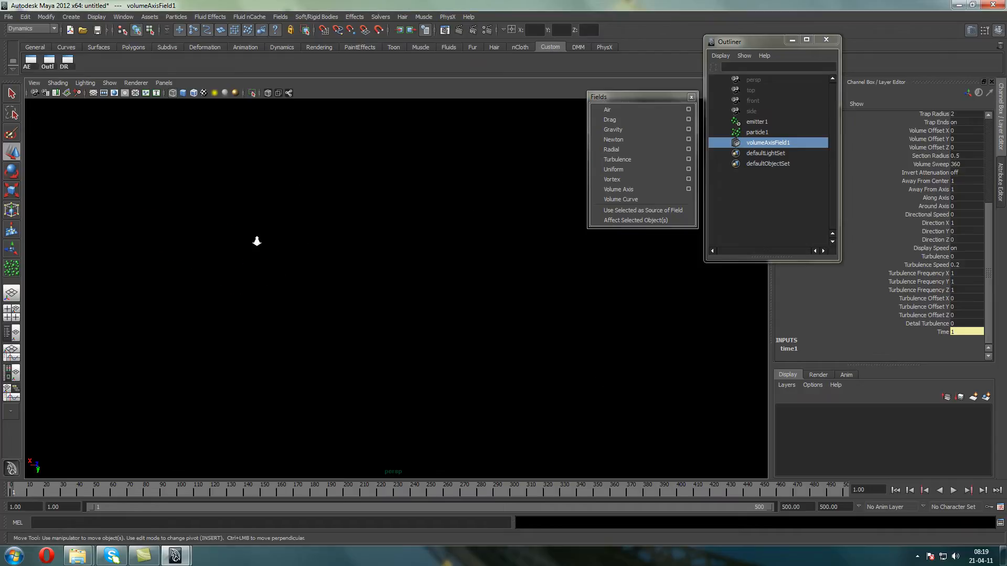
key(f)
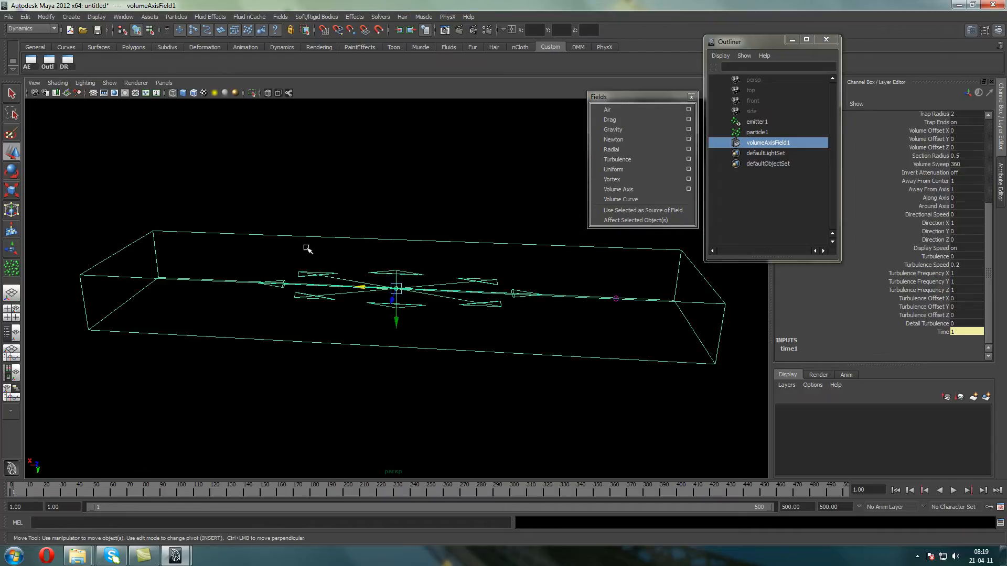
alt+drag(313, 251, 199, 262)
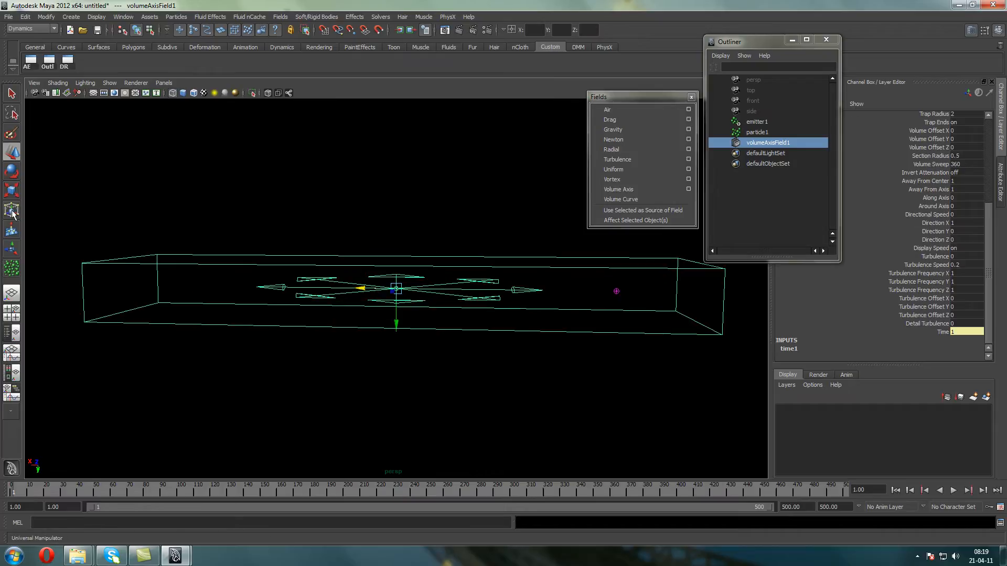
Scale the volume axis field up in Y to make its box taller
click(12, 191)
alt+drag(395, 337, 398, 390)
alt+drag(441, 276, 424, 273)
alt+middle_drag(416, 214, 350, 211)
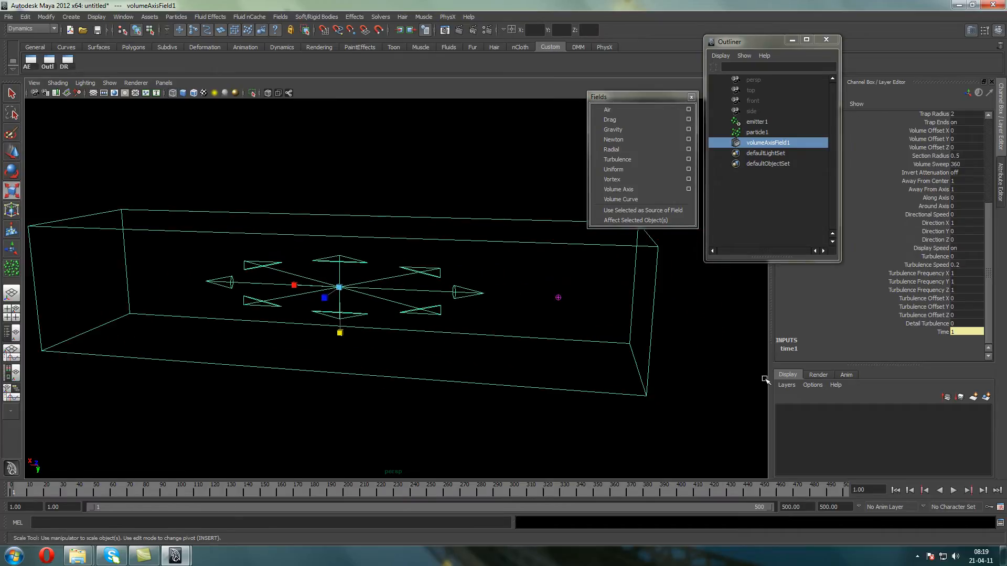
Play and stop the emission, and check the attributes of emitter1 and its particles
click(954, 490)
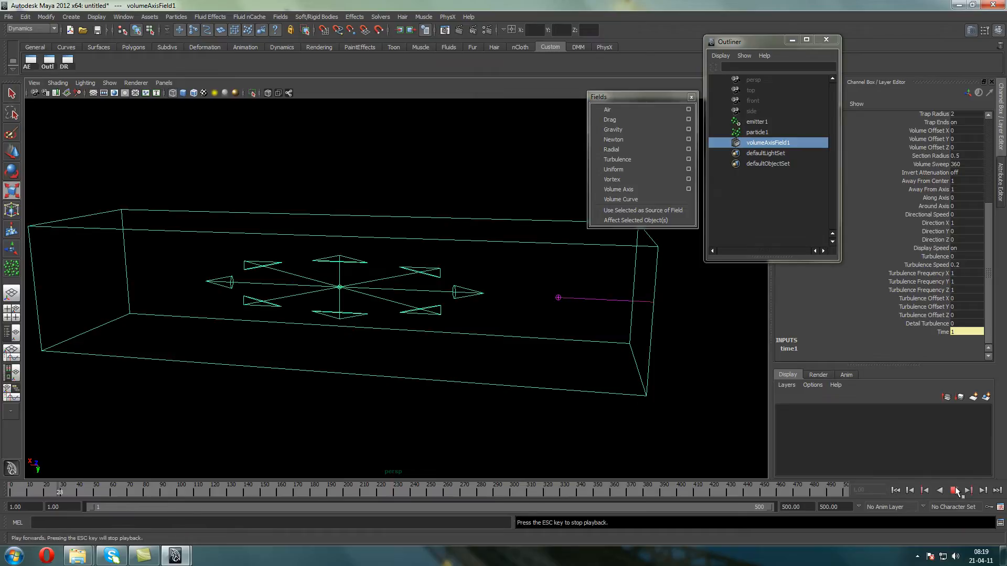
alt+drag(622, 360, 636, 303)
click(757, 121)
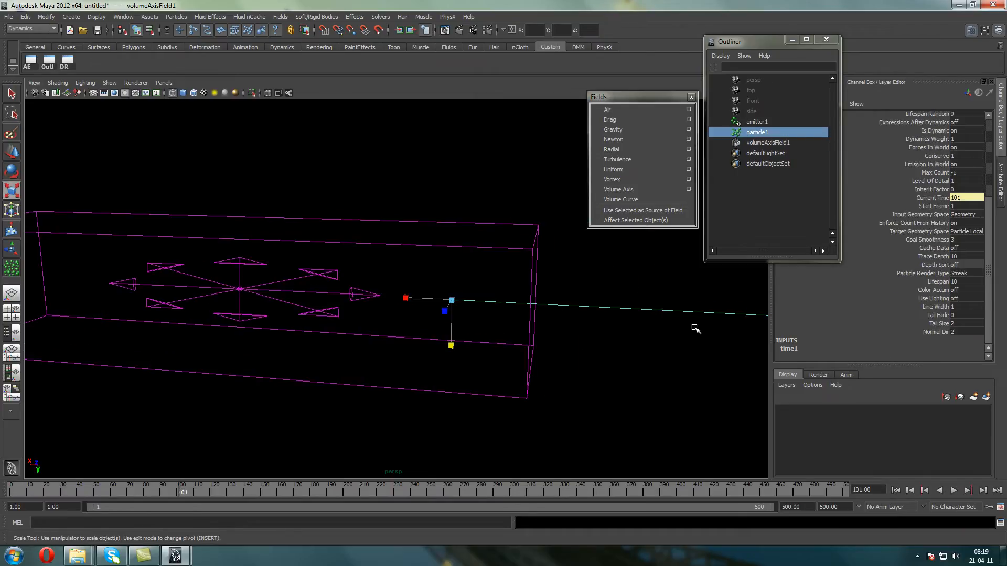
drag(986, 210, 986, 156)
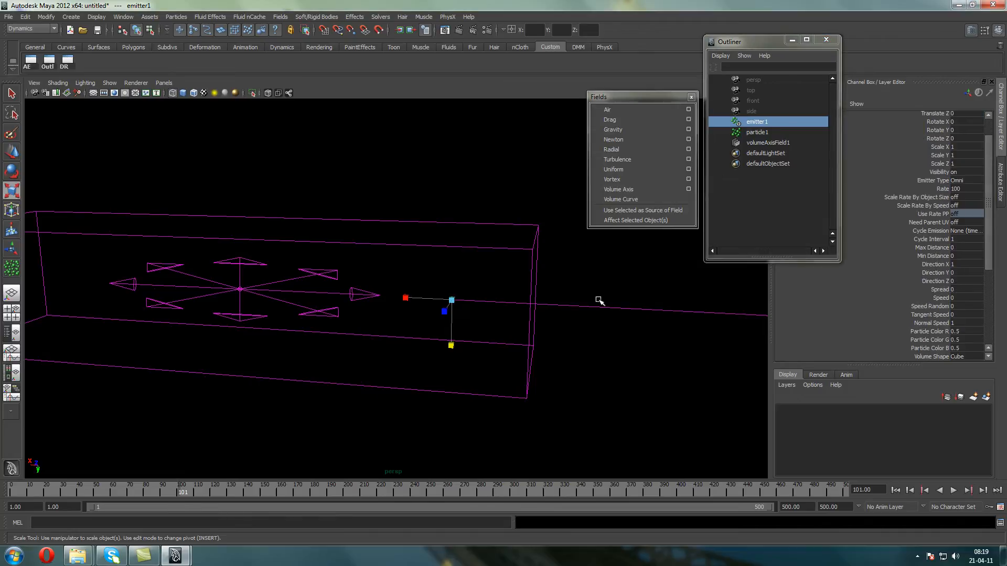
click(668, 310)
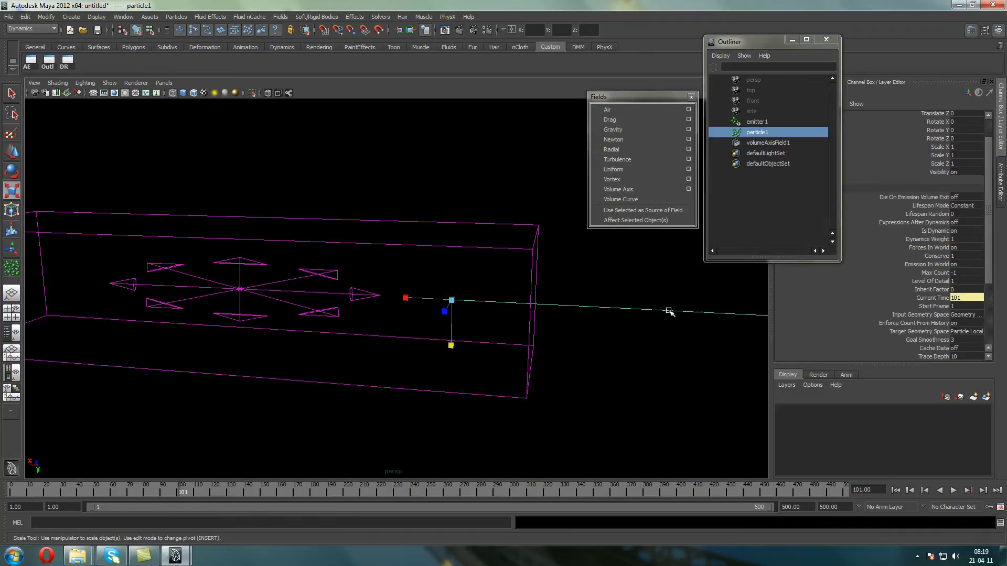
click(753, 122)
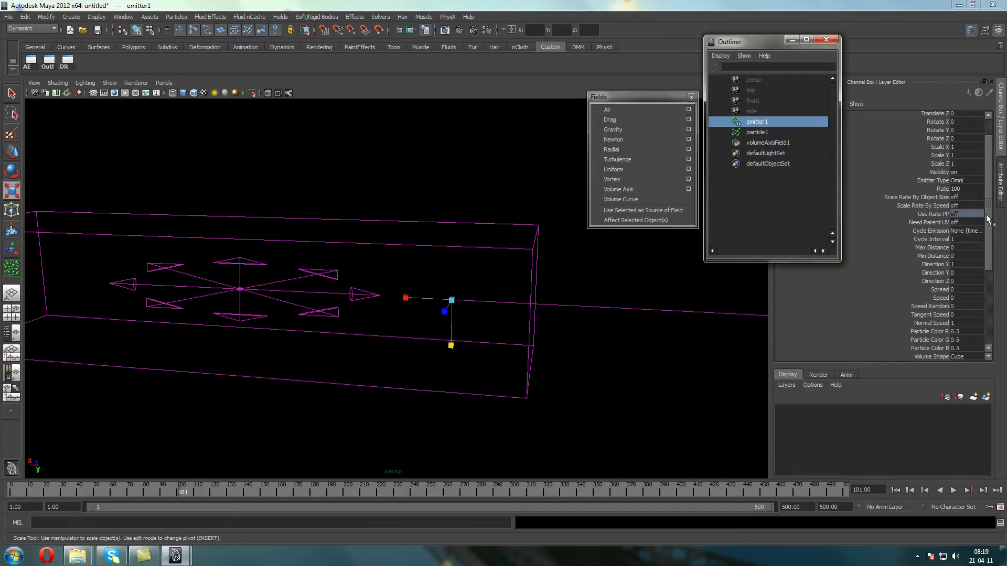
drag(988, 216, 1004, 299)
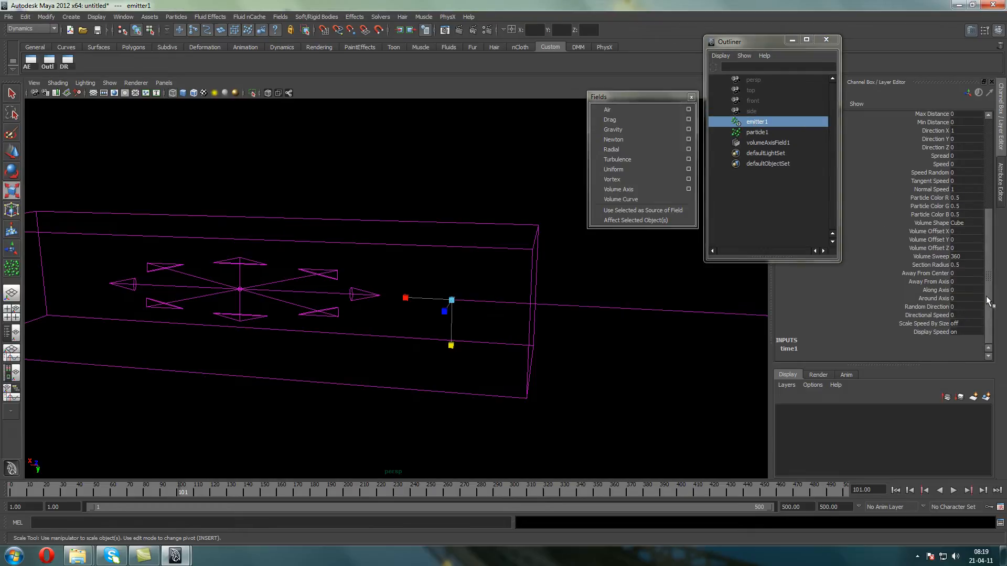
Set particle1's Particle Render Type to Points
click(769, 132)
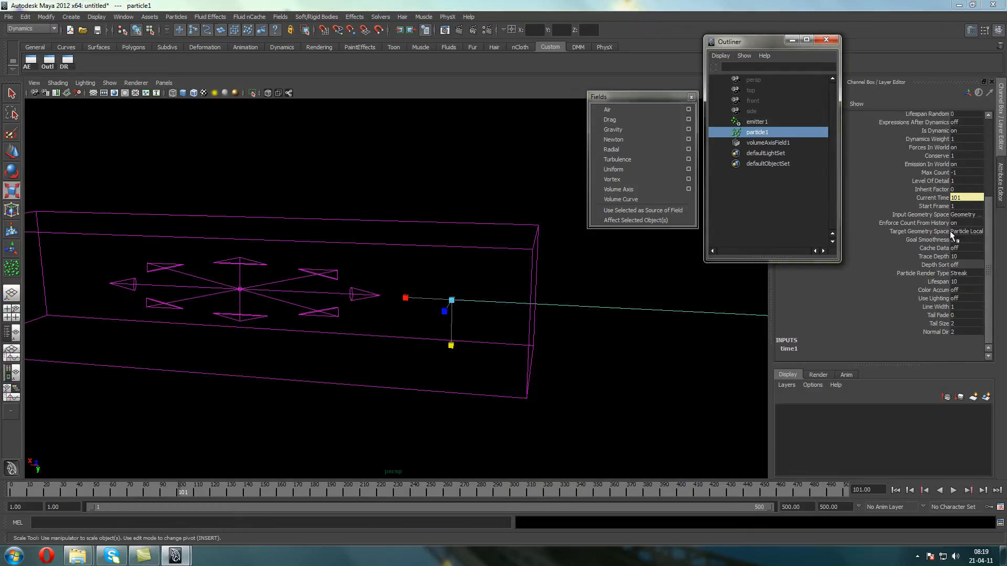
click(967, 273)
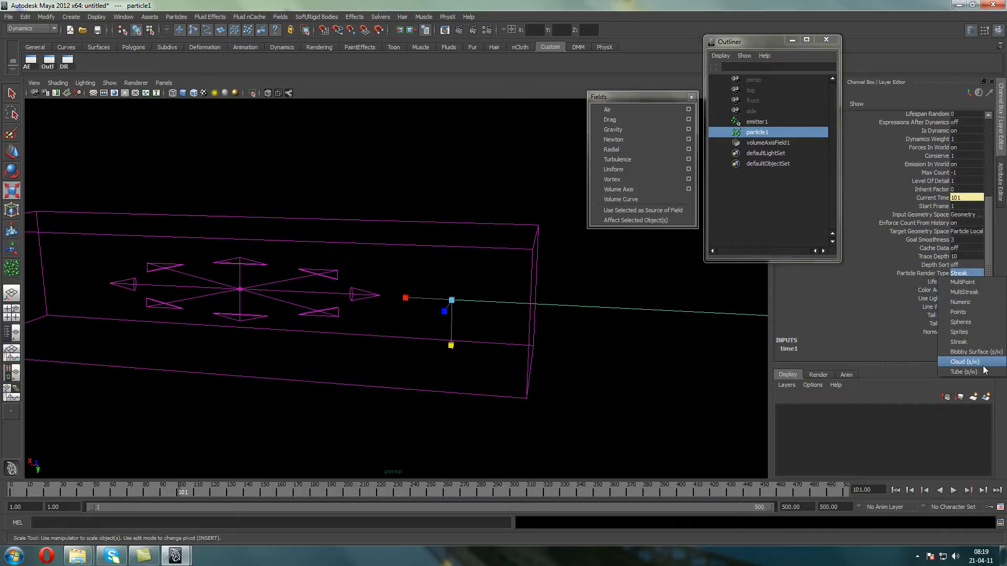
click(978, 312)
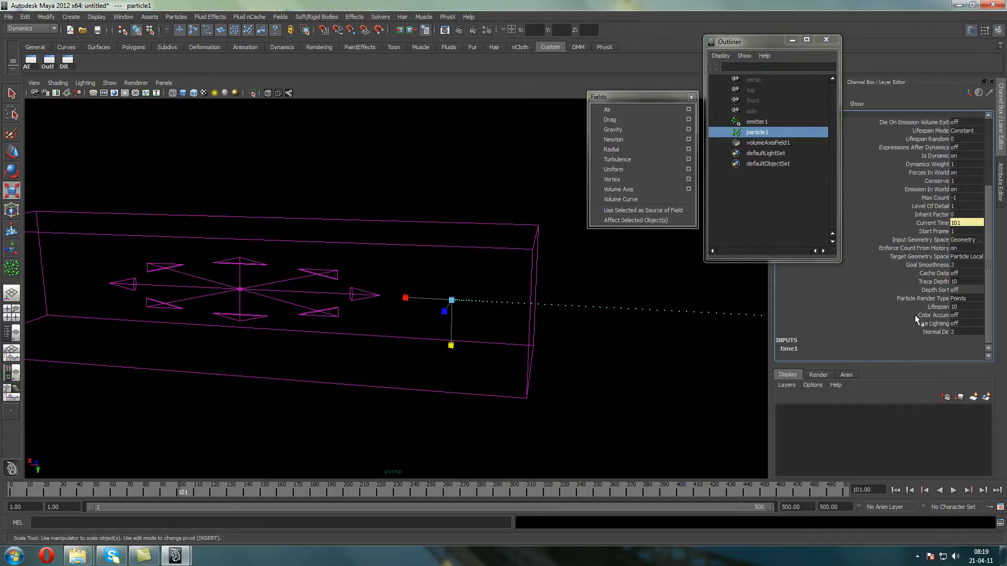
Replay the emission from the first frame and examine the particle path through the field's box
click(895, 489)
click(953, 489)
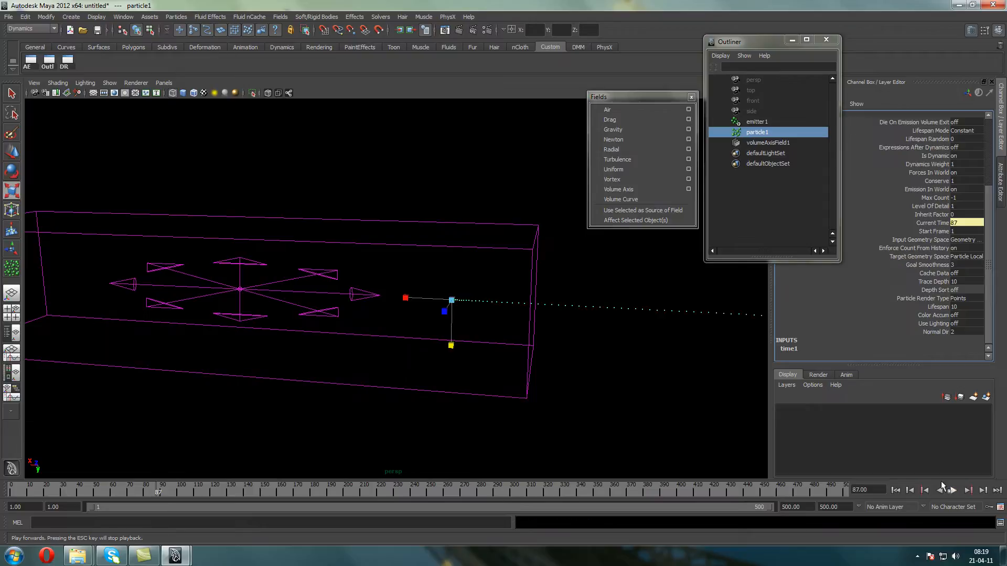
alt+drag(512, 310, 477, 350)
drag(385, 352, 413, 393)
Move the volume axis field back along X to centre it on the emitter, and replay the emission from the first frame
click(11, 152)
drag(214, 333, 429, 334)
alt+drag(429, 292, 425, 253)
click(895, 490)
click(954, 490)
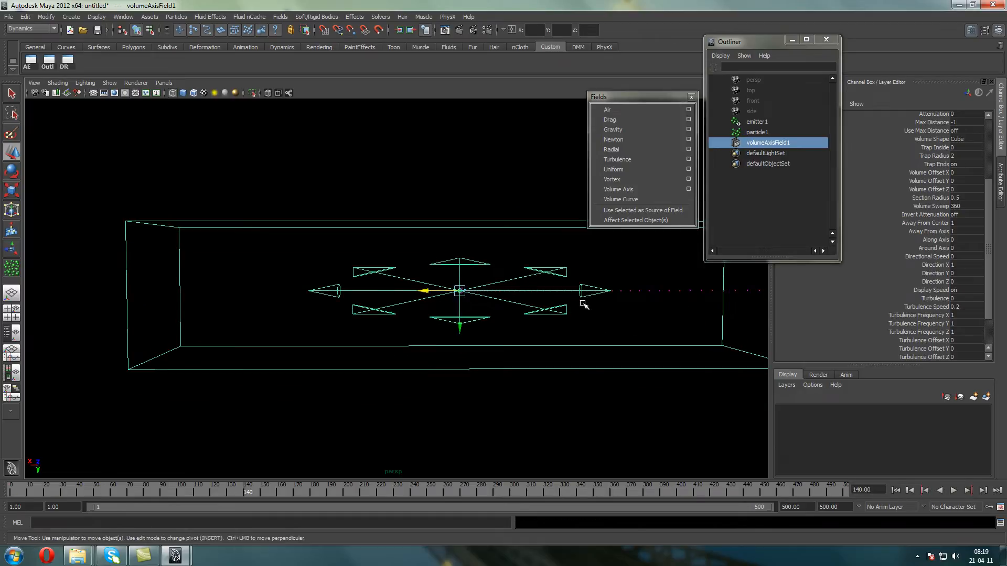
Delete emitter1 and particle1, keeping the volume axis field
drag(747, 120, 754, 132)
key(Delete)
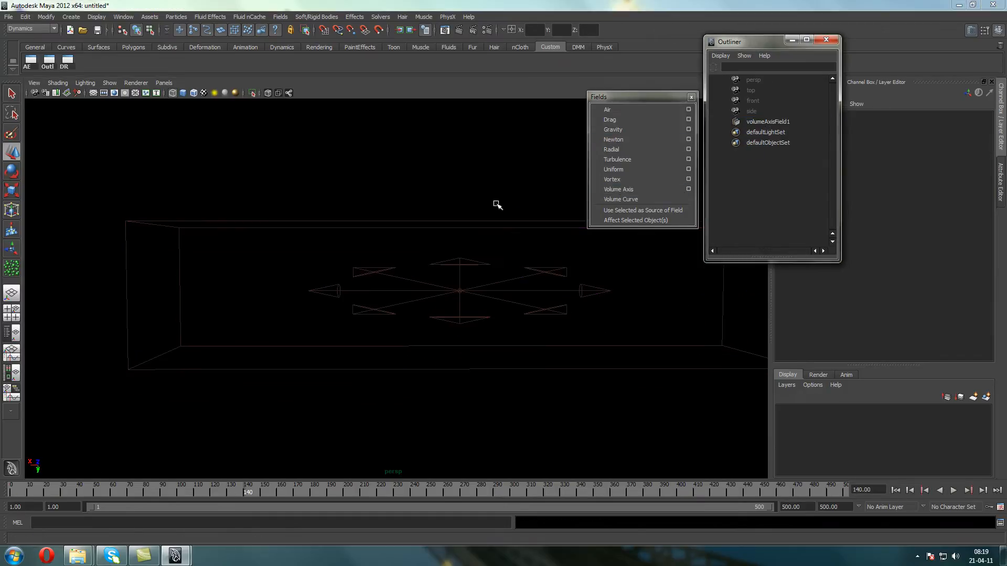
drag(497, 205, 536, 238)
click(361, 163)
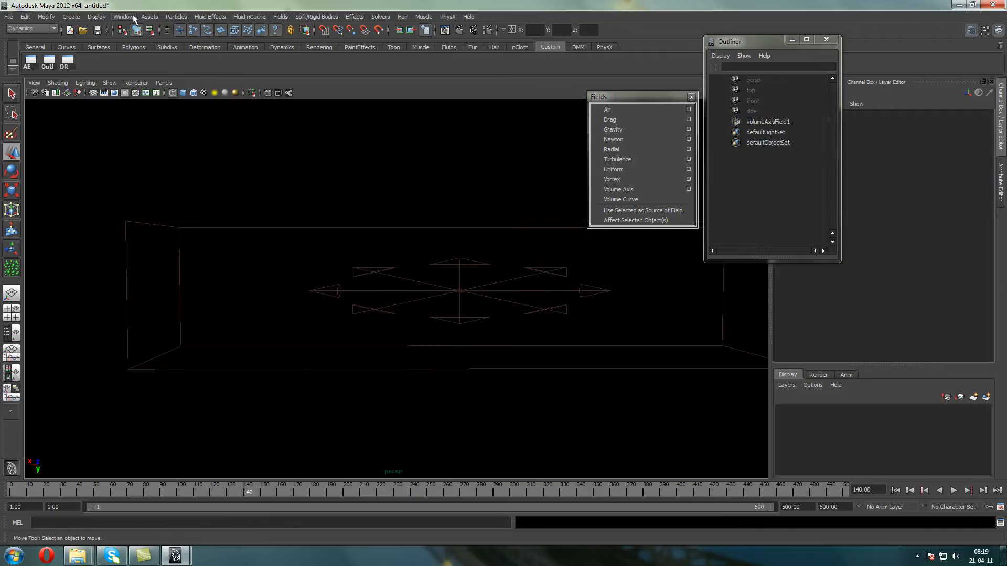
Create a new emitter at the centre of the field, play and stop its emission, and view it from an angle
click(178, 16)
click(200, 42)
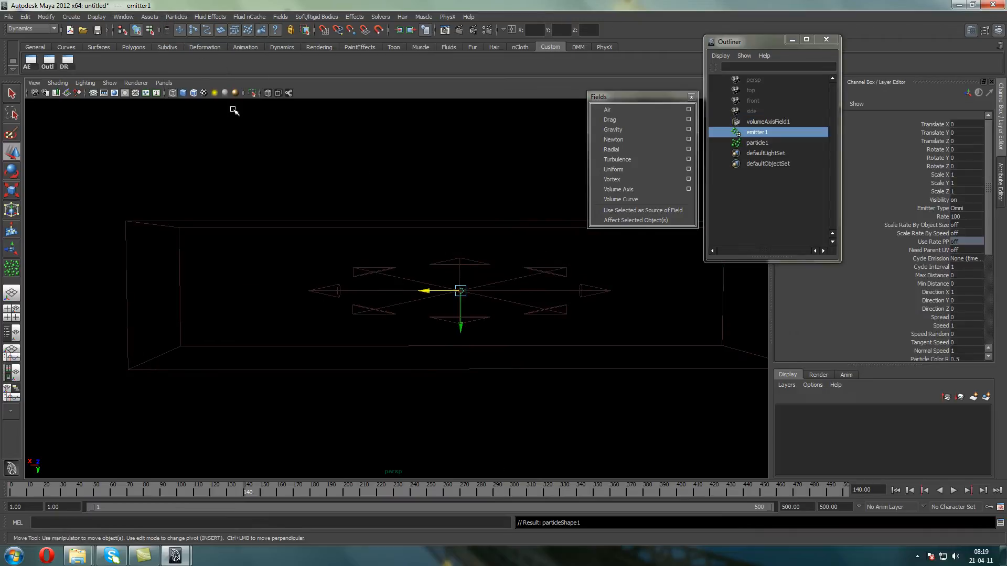
click(953, 490)
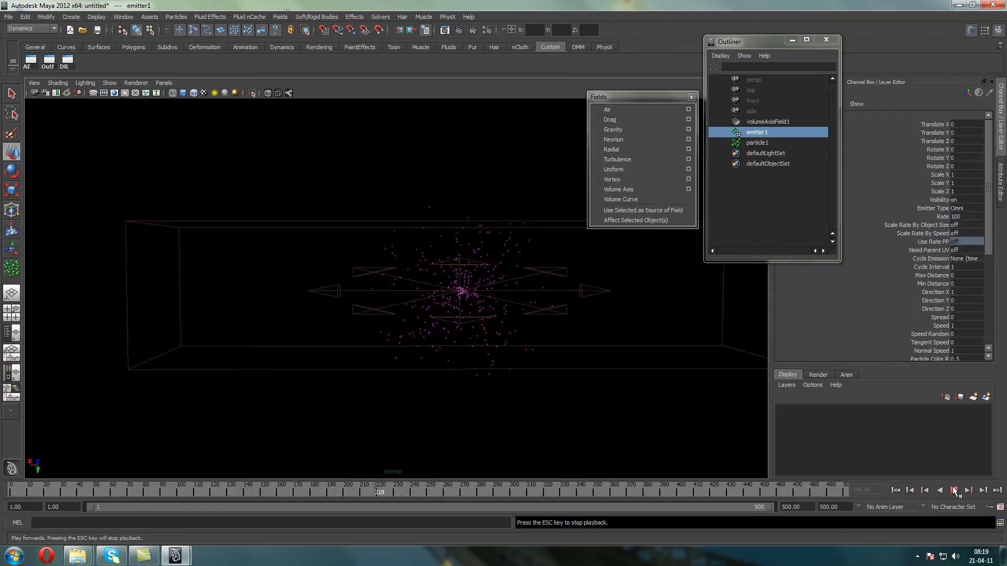
alt+drag(511, 343, 478, 271)
alt+middle_drag(469, 262, 390, 240)
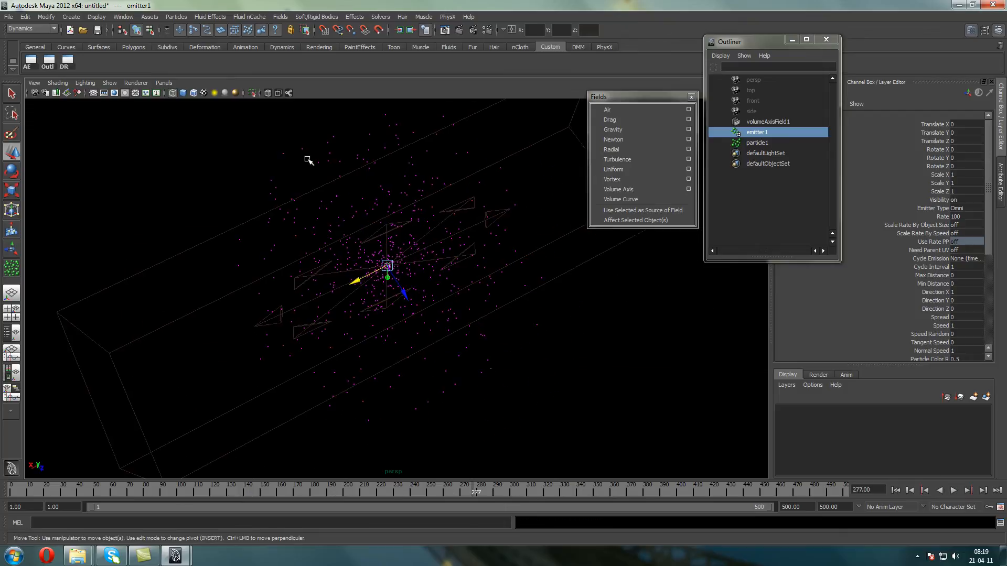
Connect particle1 to volumeAxisField1 in the Dynamic Relationships Editor
drag(308, 155, 269, 130)
click(66, 60)
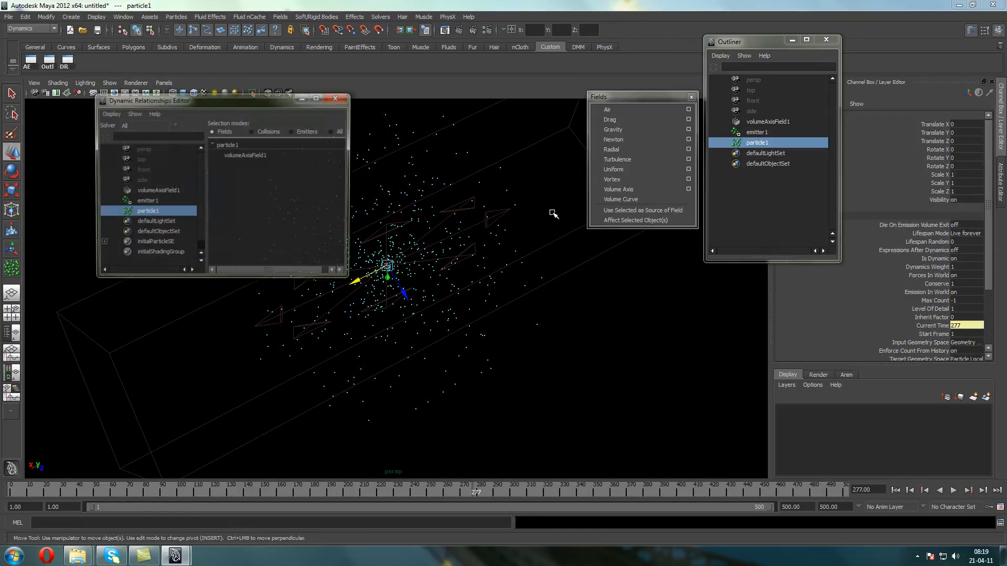
click(231, 155)
click(337, 97)
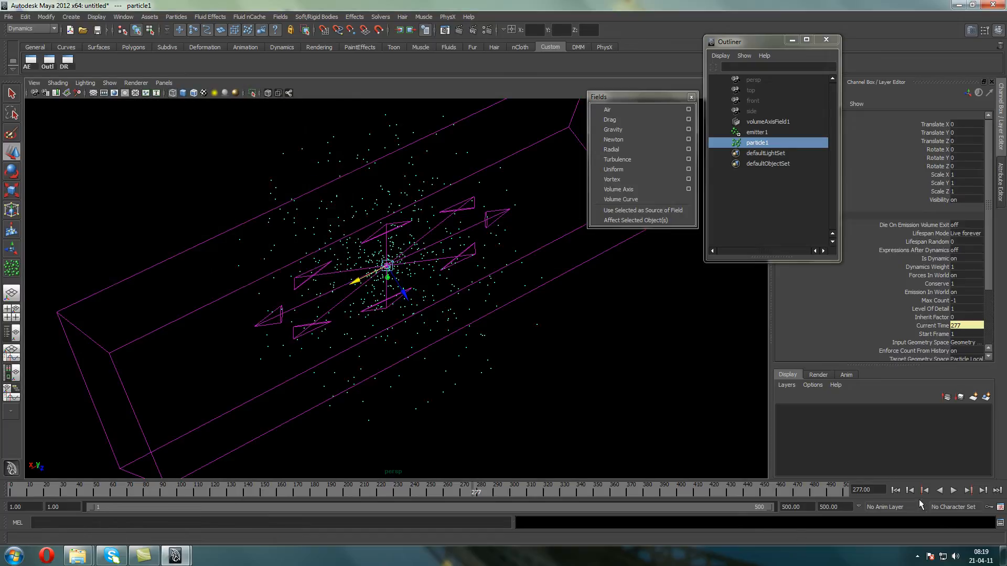
Replay the emission from the first frame and examine the particle motion around the field's box from several angles
click(893, 492)
click(953, 491)
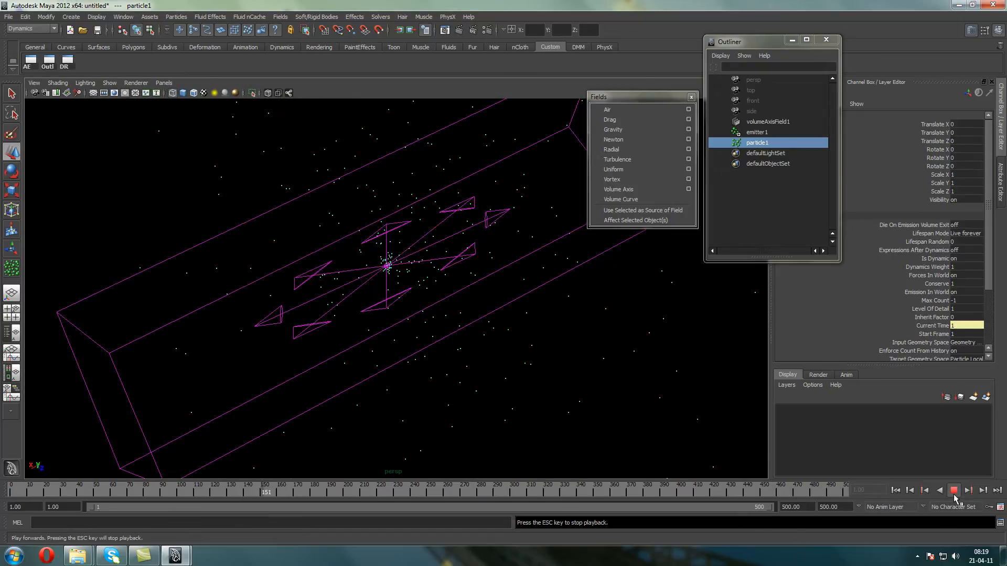
click(954, 495)
scroll(456, 288, down, 5)
alt+drag(456, 287, 441, 254)
scroll(357, 286, up, 5)
scroll(356, 286, up, 3)
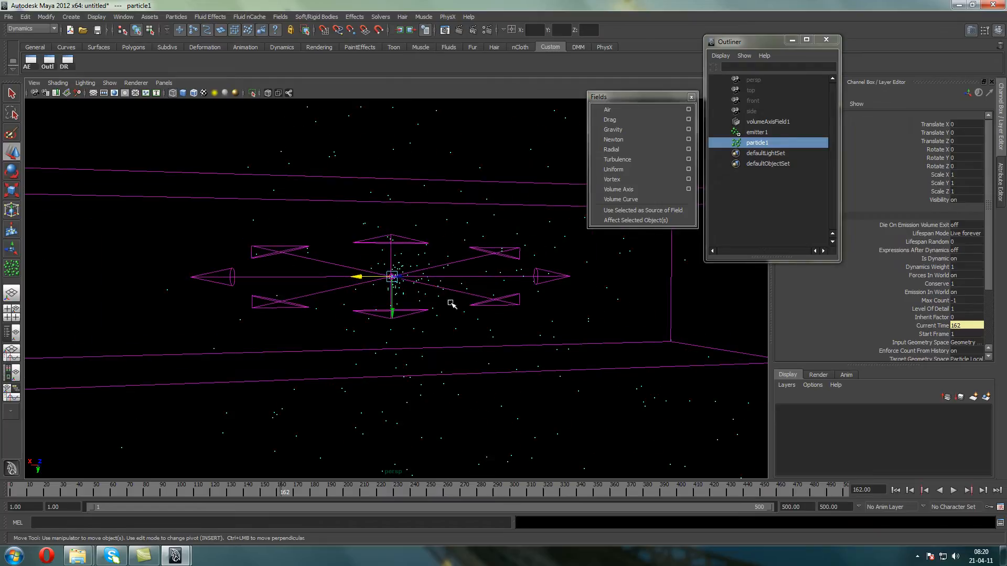
alt+drag(397, 318, 418, 267)
scroll(992, 229, down, 5)
scroll(1000, 262, up, 5)
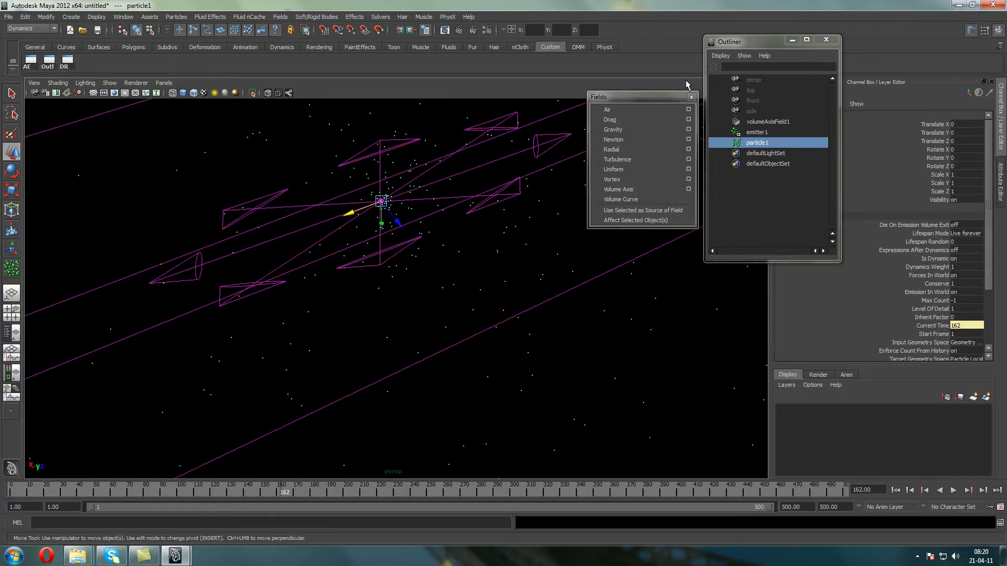
Set volumeAxisField1's Away From Center and Away From Axis to 0, and replay the emission from the first frame
click(764, 122)
scroll(993, 241, down, 6)
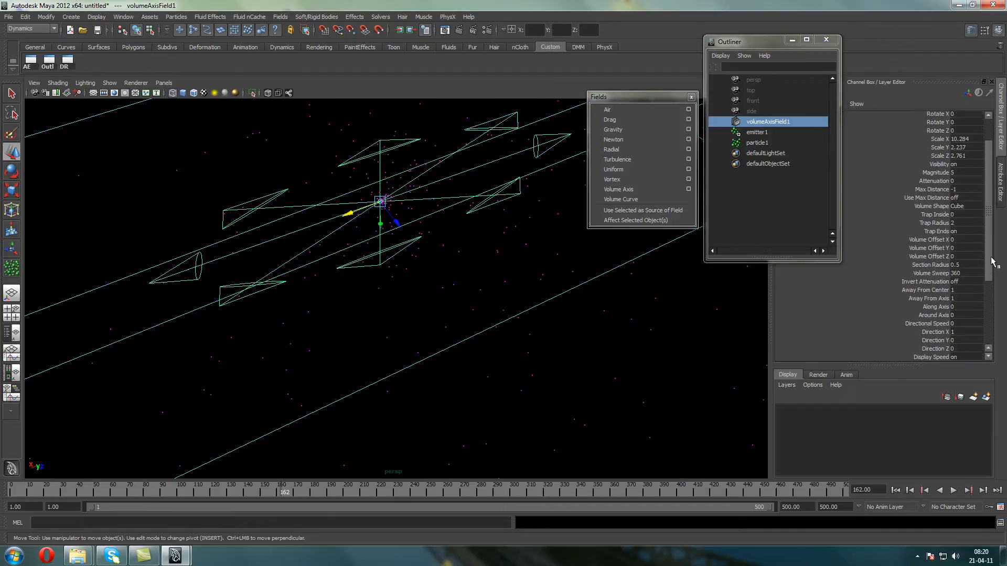
drag(966, 237, 965, 244)
text(0)
key(Return)
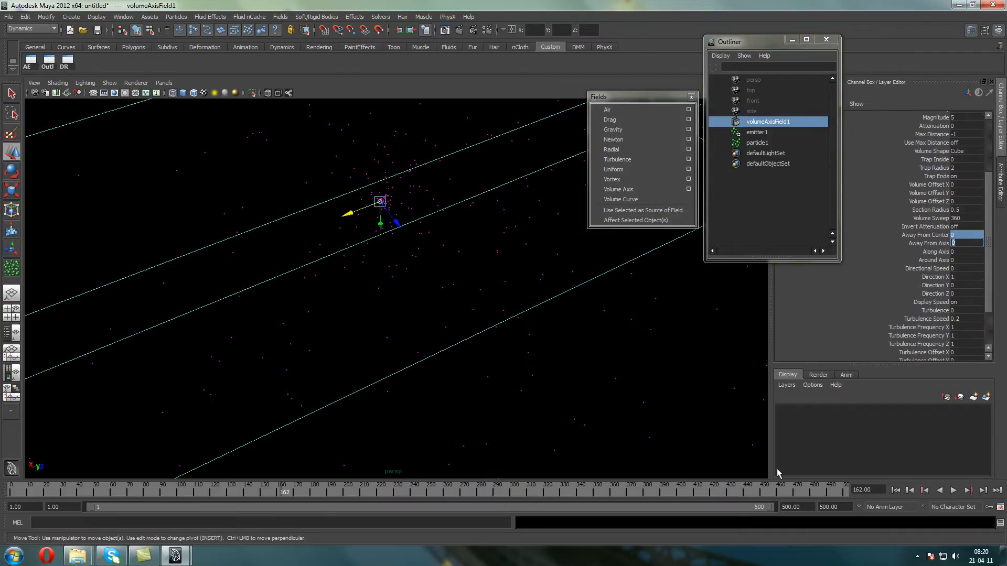
click(895, 490)
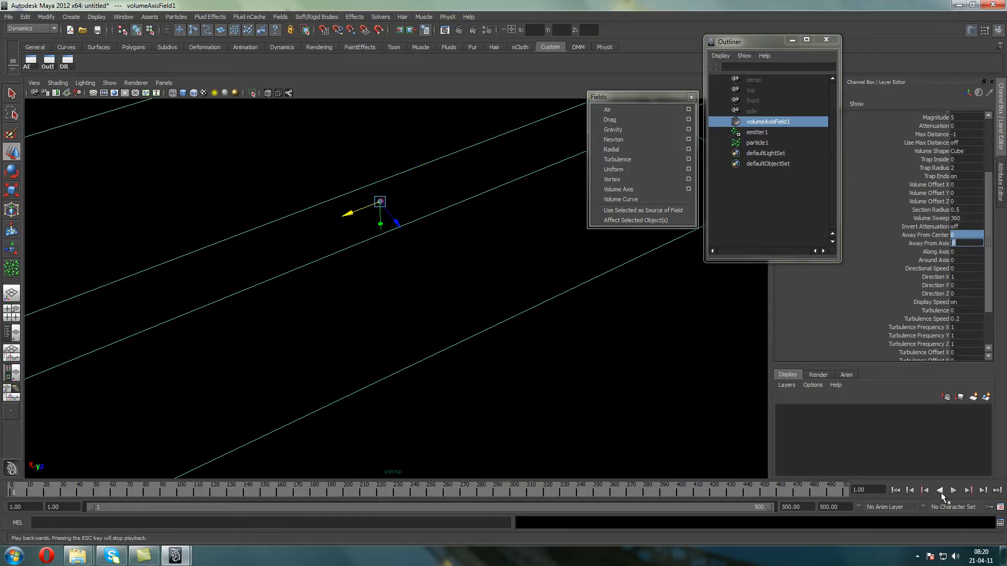
click(953, 490)
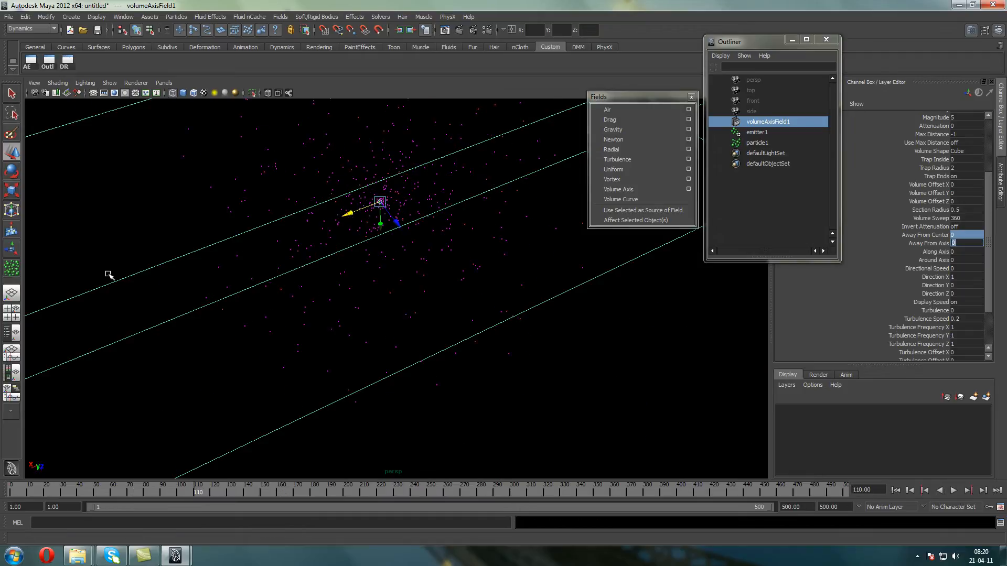
Set the volume axis field's Directional Speed to 1, and replay the emission from the first frame
click(960, 276)
click(961, 267)
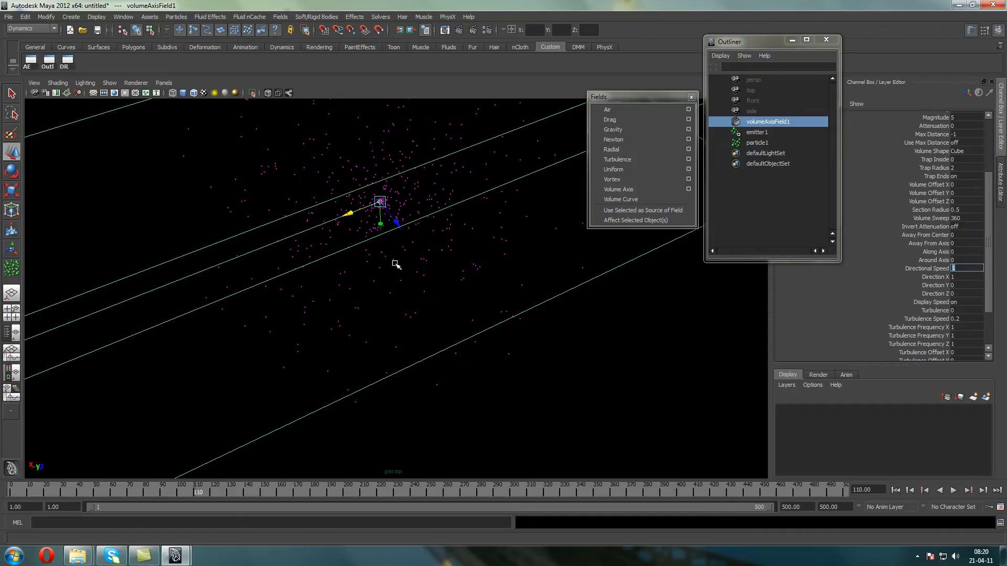
scroll(388, 273, down, 3)
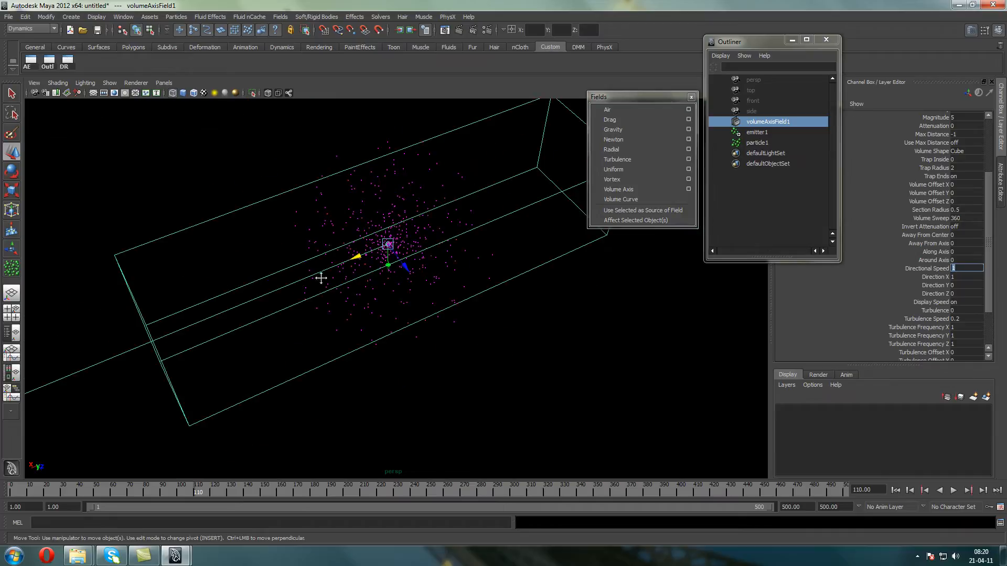
alt+middle_drag(318, 278, 430, 243)
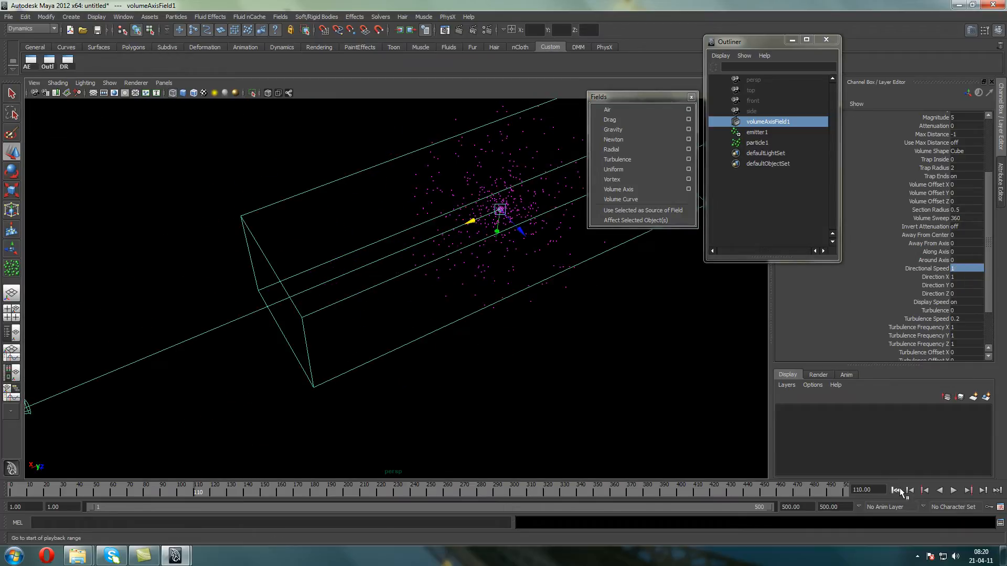
click(896, 490)
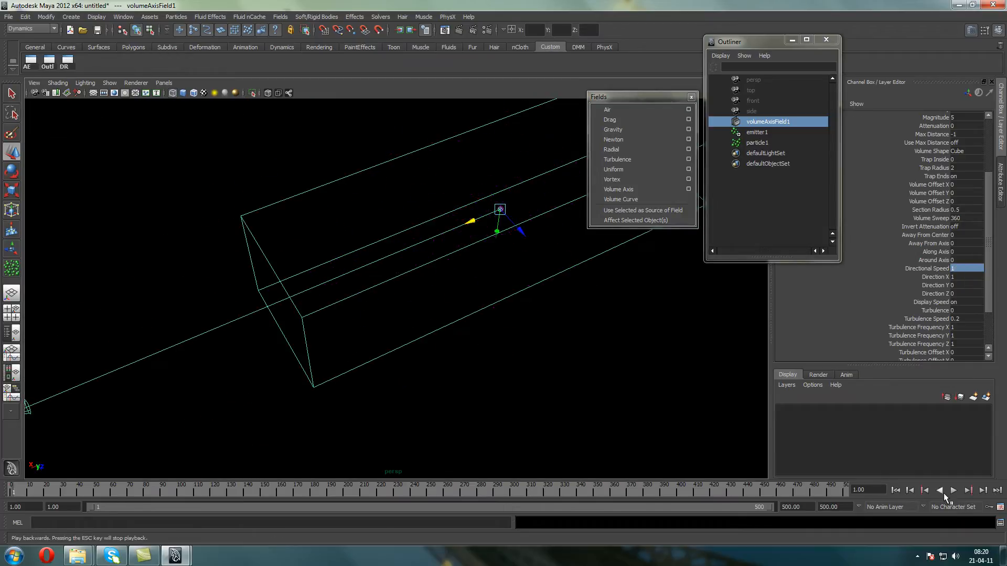
click(953, 491)
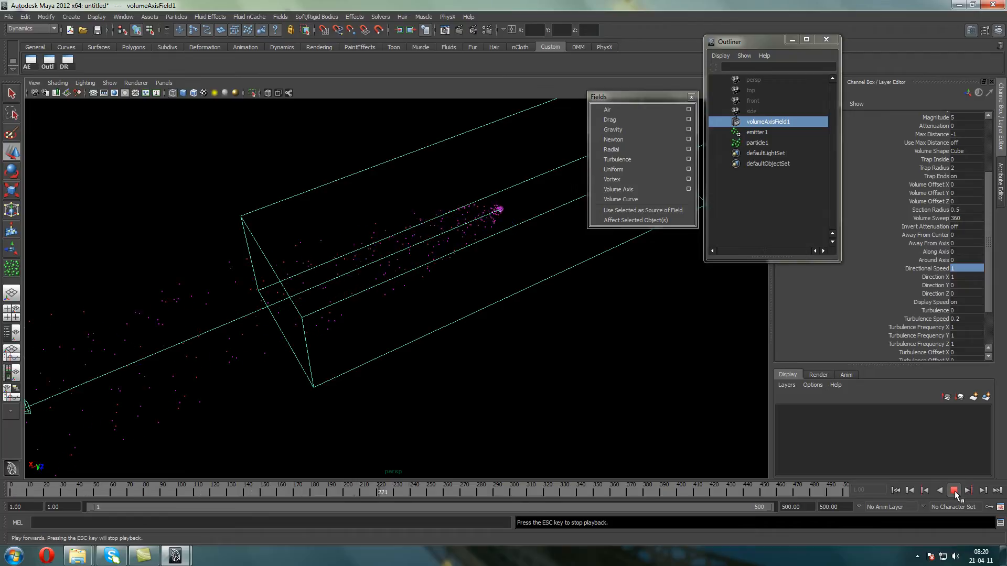
click(955, 493)
Examine the directional particle stream from the side and at an angle, resuming and stopping the playback
alt+right_drag(431, 355, 400, 344)
alt+drag(449, 369, 377, 313)
alt+middle_drag(379, 315, 548, 320)
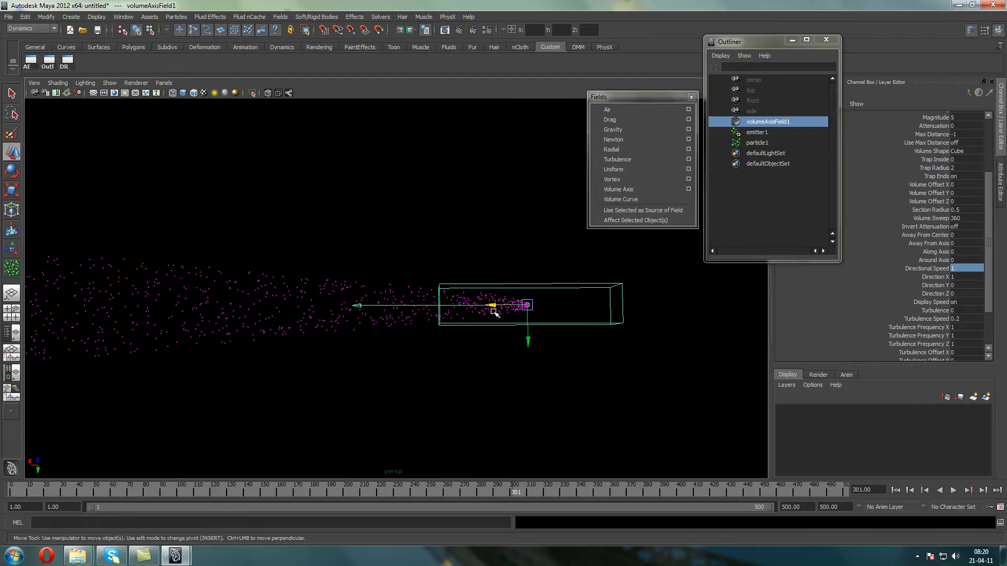
click(953, 490)
scroll(320, 301, down, 3)
alt+drag(339, 377, 383, 373)
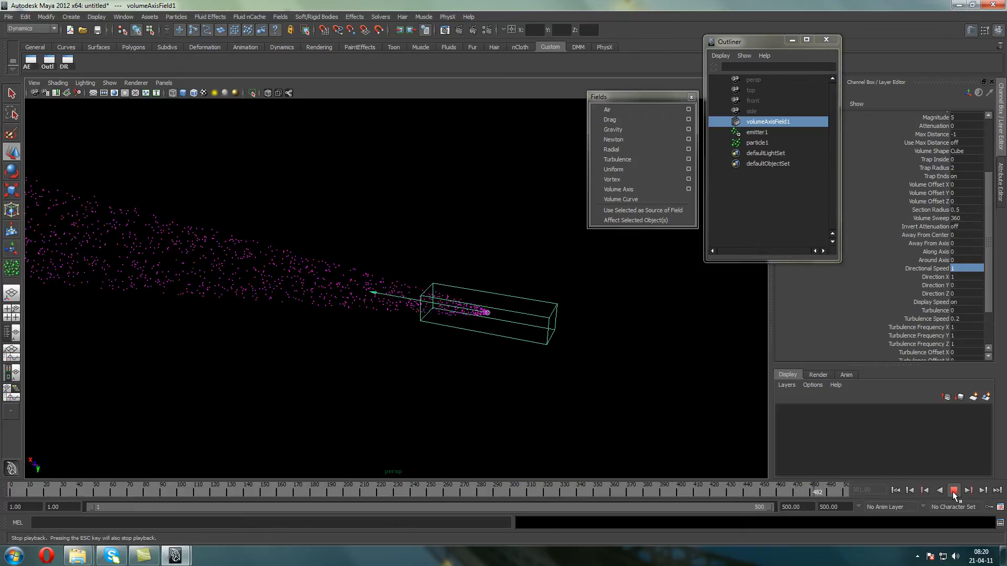
click(953, 490)
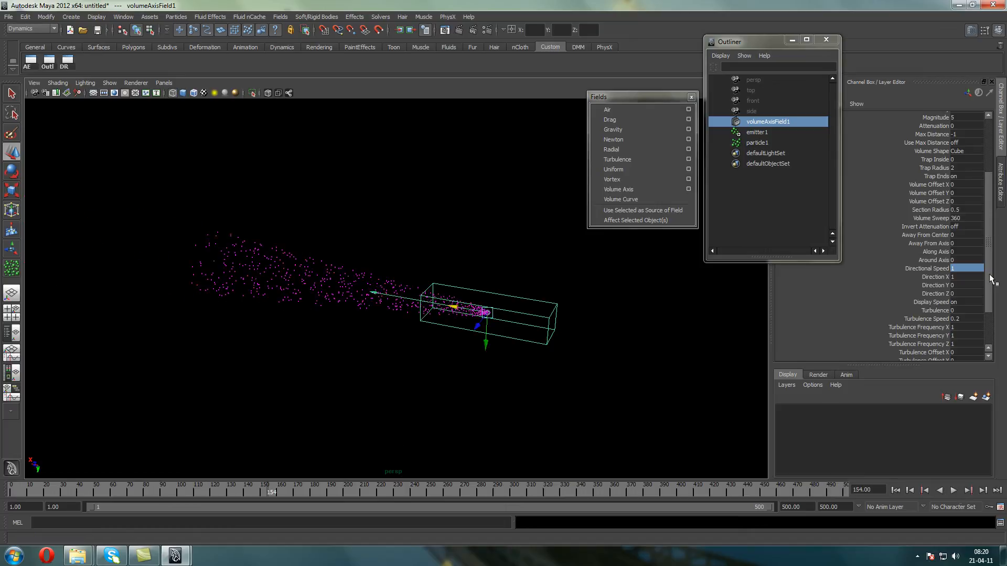
Set the field's Away From Center and Away From Axis to 1, and replay the emission from the first frame
drag(959, 235, 963, 244)
text(1)
key(Return)
click(895, 490)
click(953, 490)
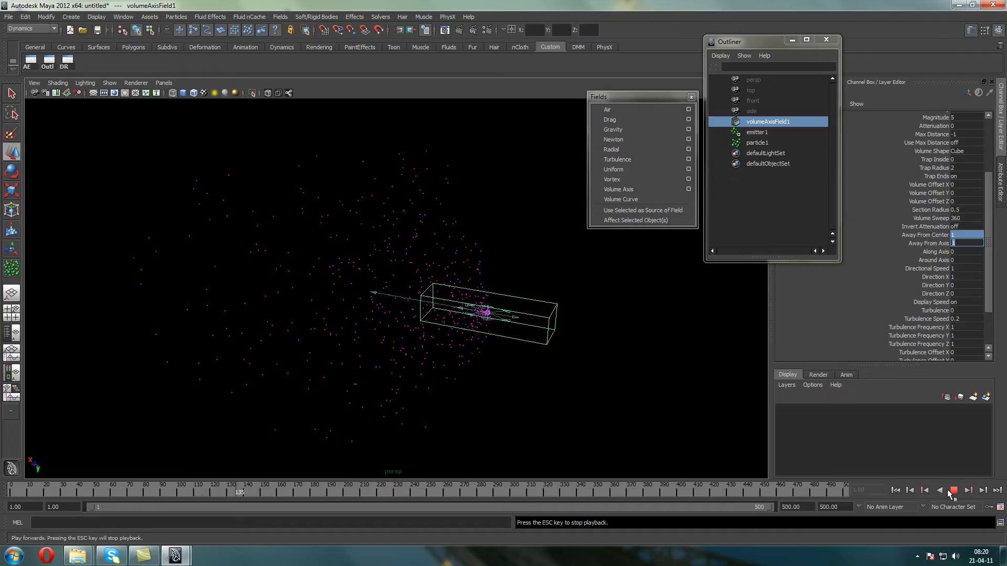
click(953, 490)
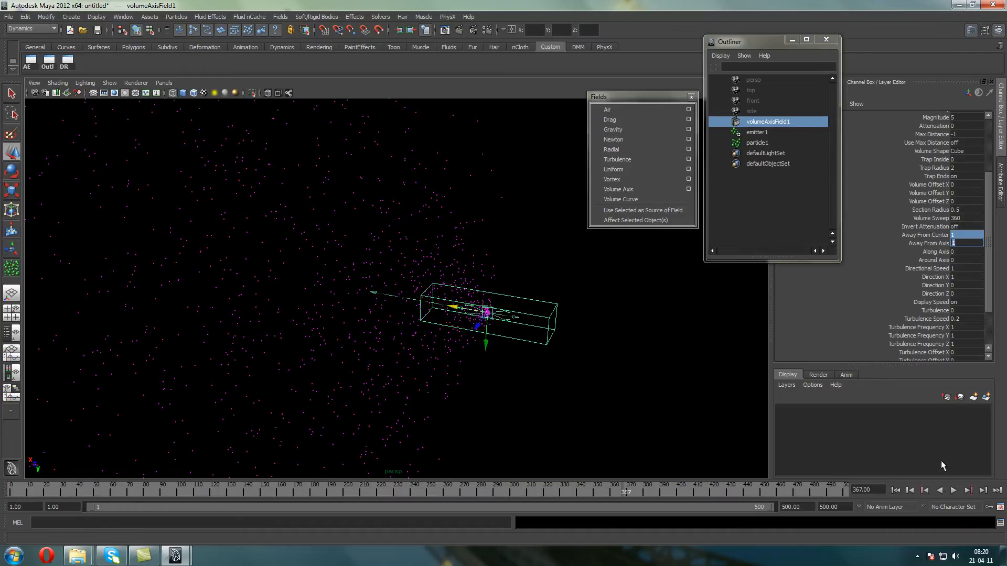
Set the volume axis field's Turbulence to 1, and replay the emission from the first frame
click(966, 311)
text(1)
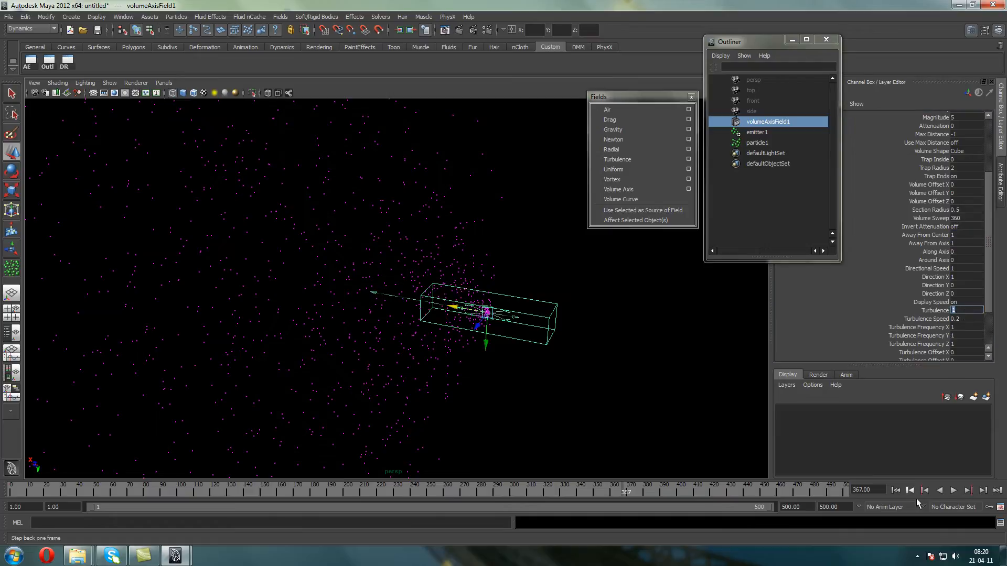
click(895, 490)
click(951, 490)
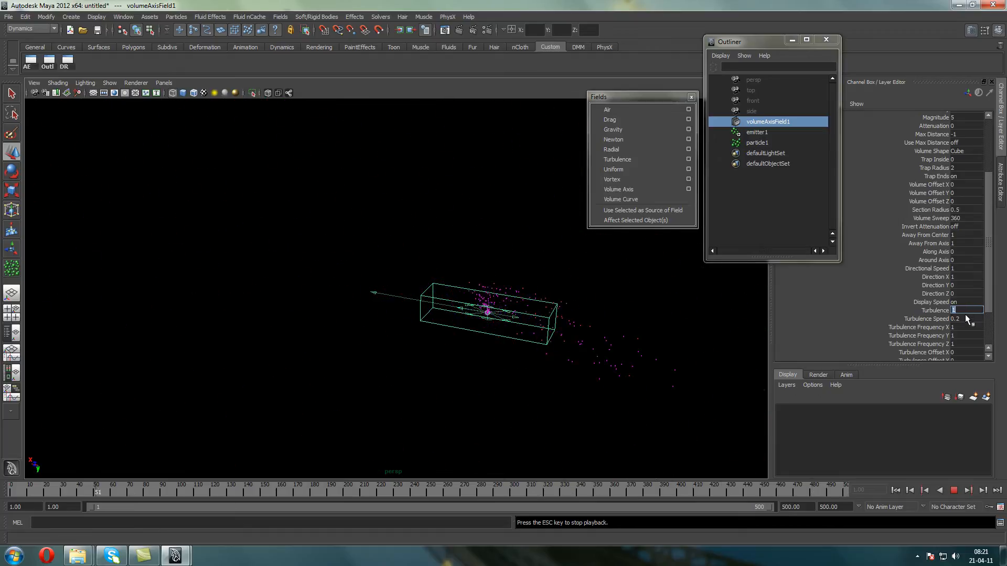
Set the field's Turbulence Frequency X, Y and Z to 5 during playback, then stop the emission
drag(966, 327, 967, 344)
text(5)
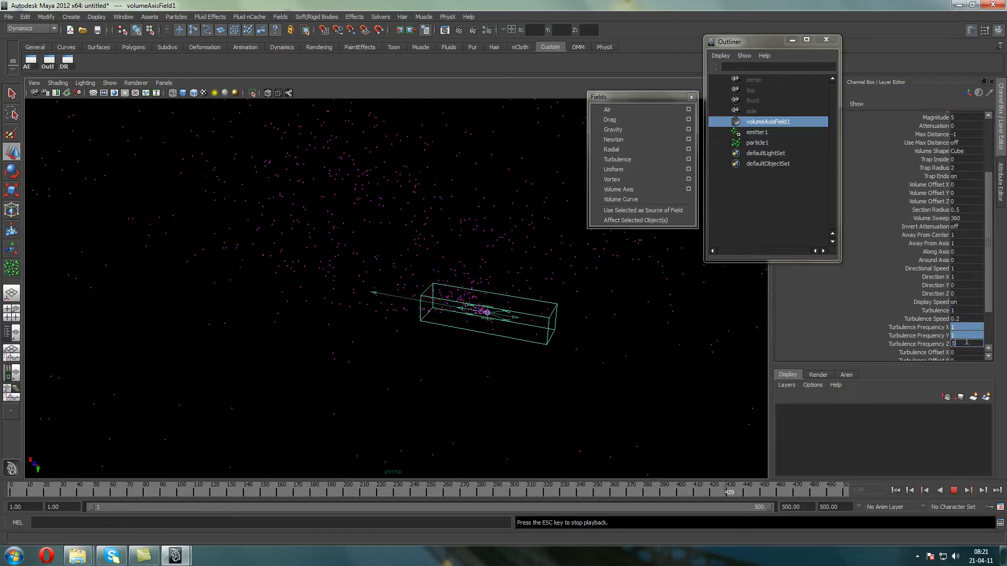
click(953, 489)
Set the field's Turbulence to 0, replay the emission from the first frame, and view the particles from the side
drag(934, 334, 935, 341)
click(957, 313)
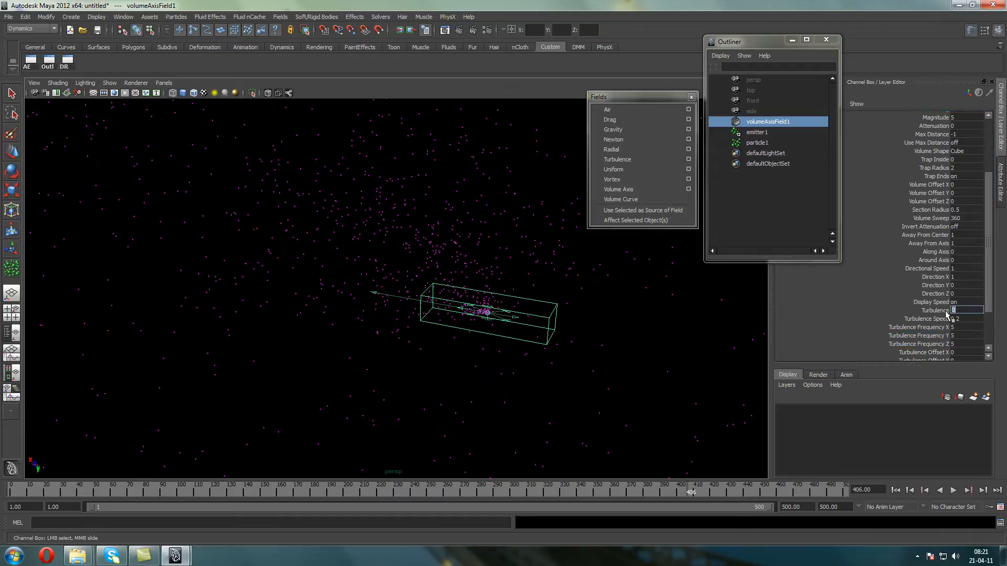
click(926, 311)
click(895, 490)
click(953, 490)
click(953, 490)
mouse_move(355, 213)
alt+mouse_down()
mouse_move(382, 225)
mouse_move(372, 221)
alt+mouse_up()
alt+middle_drag(497, 230, 469, 230)
drag(482, 201, 403, 180)
key(w)
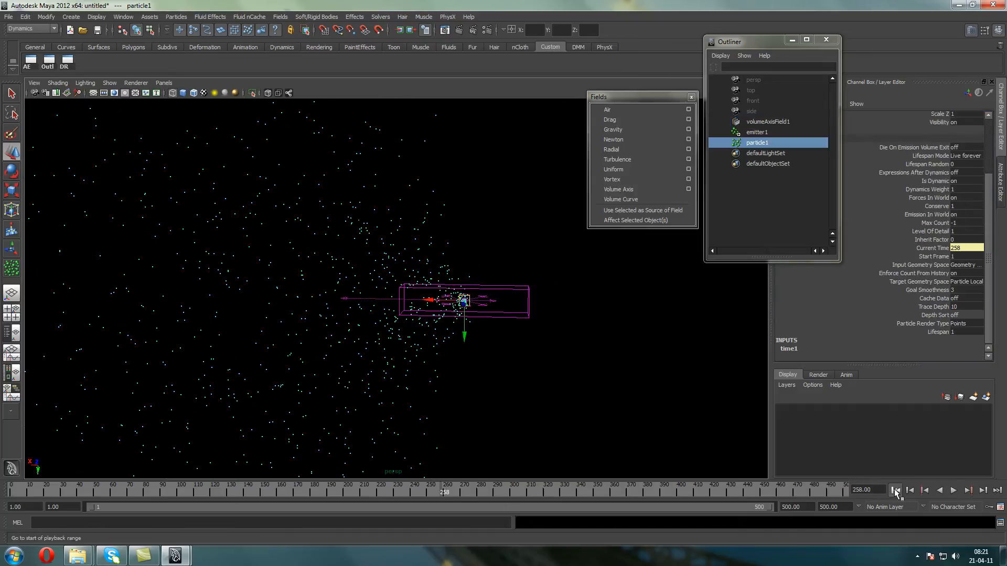
Return to the first frame and delete the volume axis field, the emitter and the particles
click(895, 490)
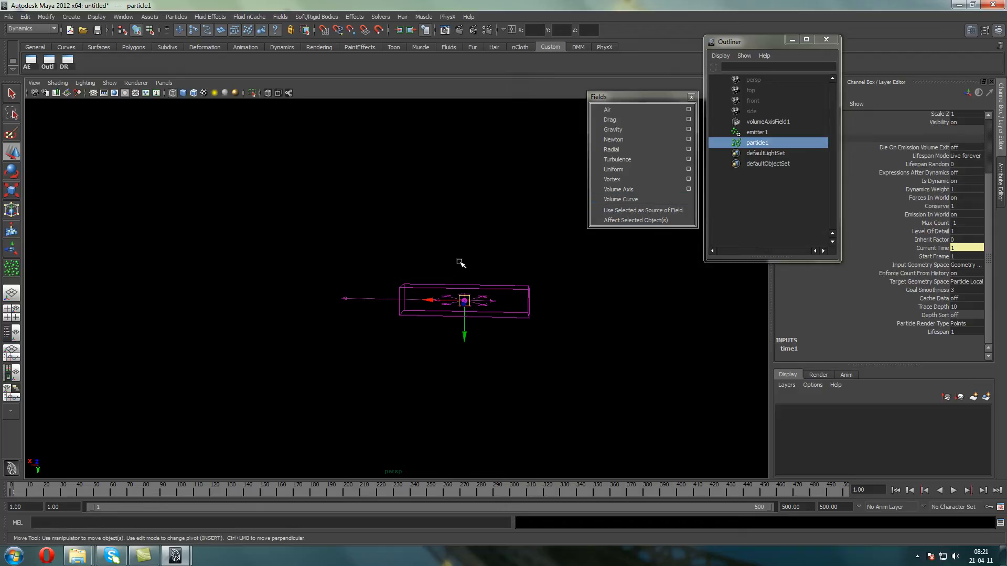
alt+middle_drag(467, 259, 447, 197)
scroll(448, 198, up, 2)
scroll(457, 186, up, 2)
alt+middle_drag(507, 151, 391, 128)
drag(405, 170, 490, 308)
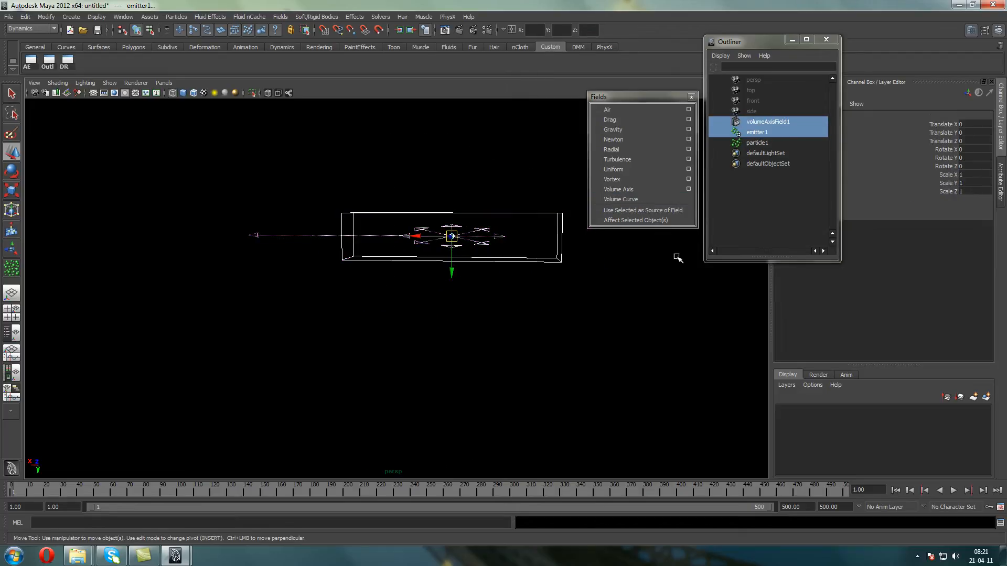
key(Delete)
click(763, 123)
key(Delete)
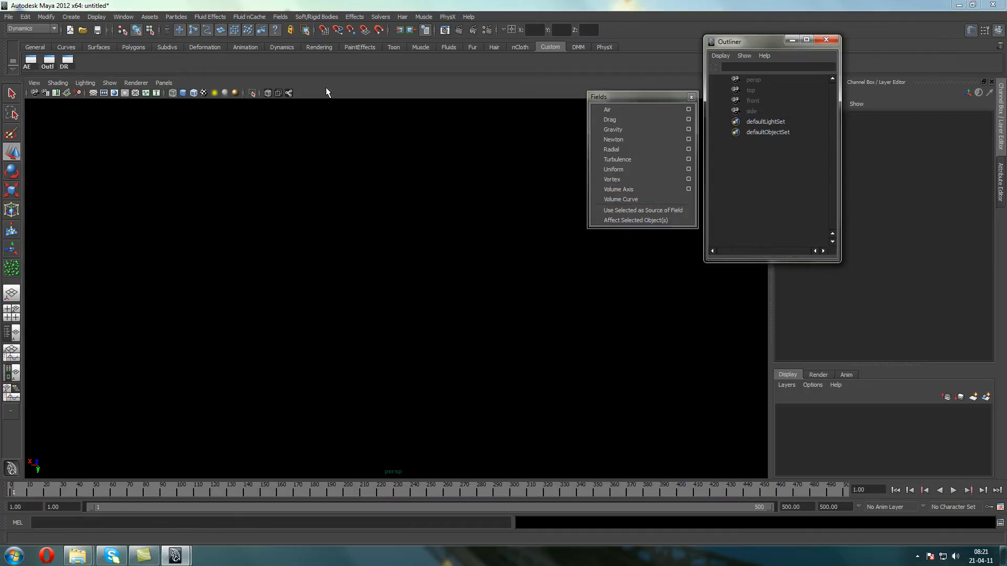
Create a polygon plane at the origin, scale it uniformly to about 47.8, and hide the grid
click(93, 92)
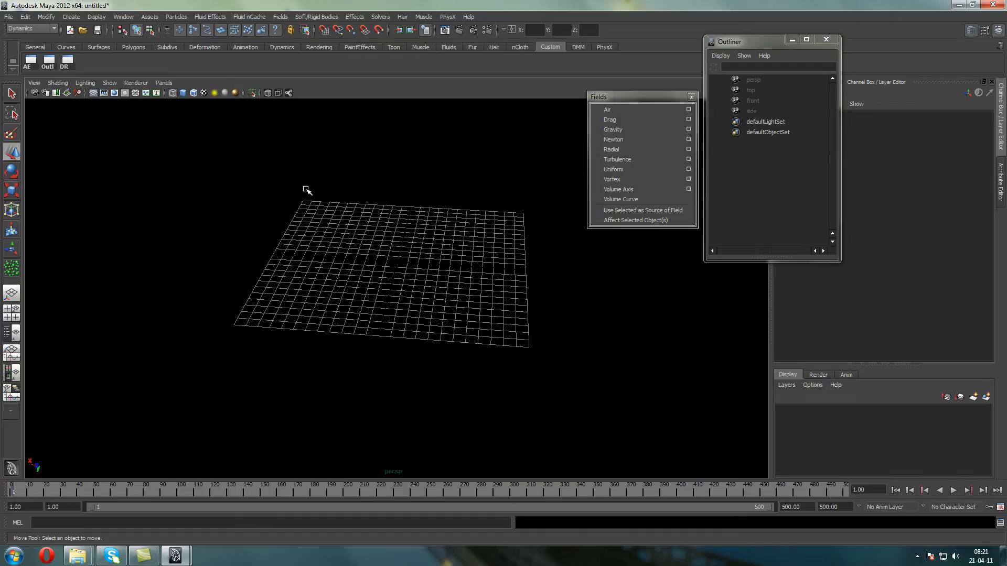
alt+middle_drag(347, 199, 334, 216)
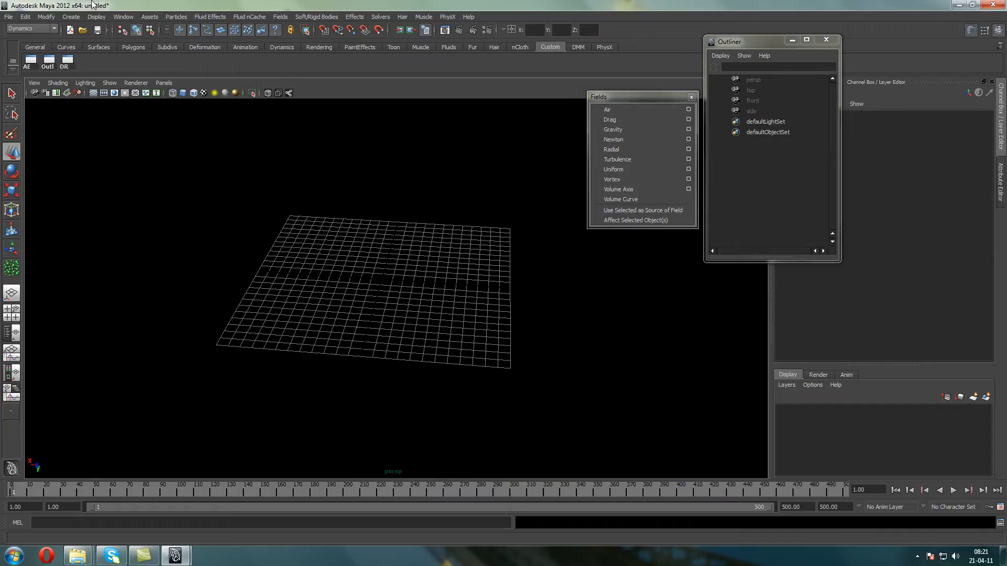
click(67, 19)
mouse_move(100, 42)
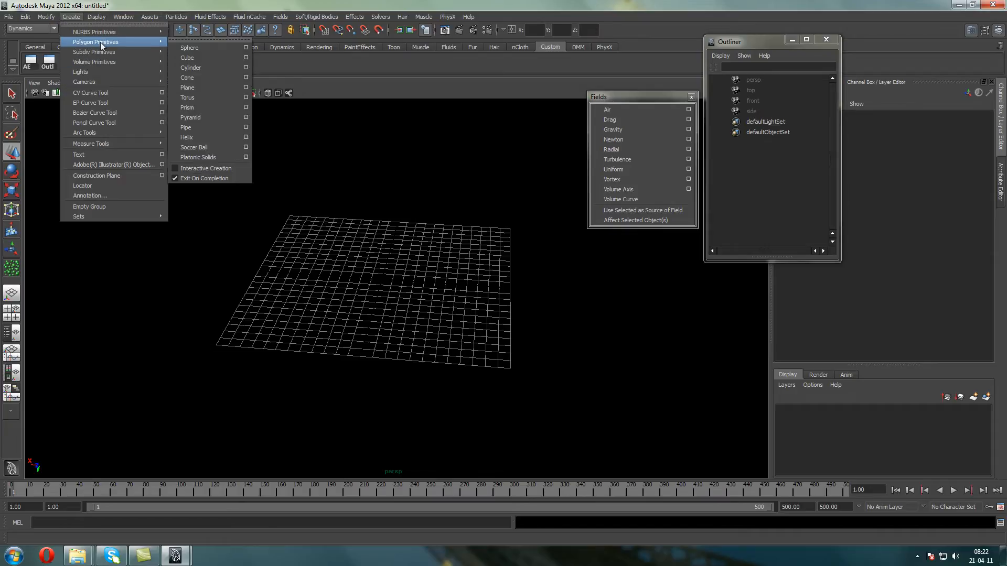
click(203, 87)
click(11, 190)
drag(383, 279, 719, 431)
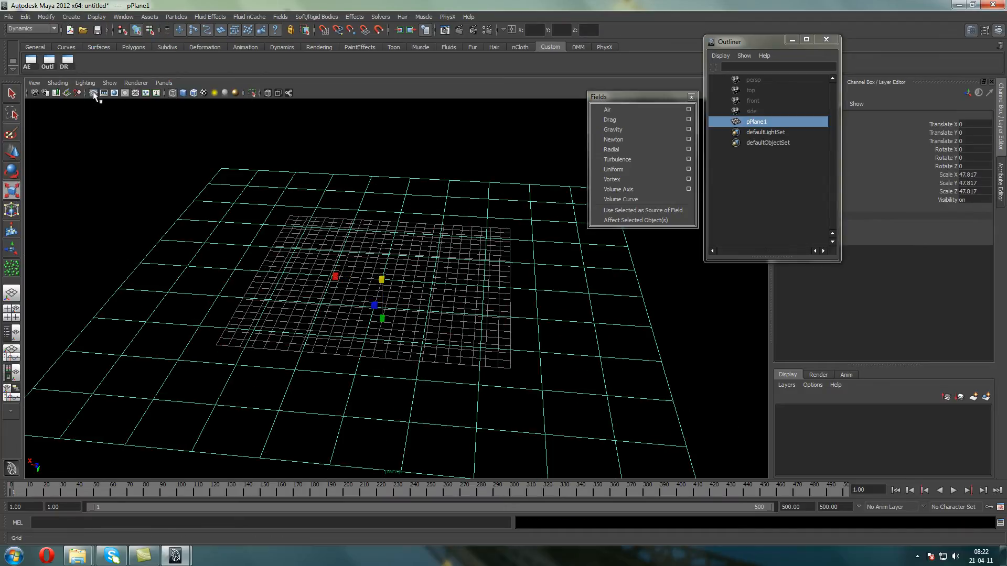
click(94, 94)
key(f)
Create an emitter and move it above the plane, to about -19.18 in Translate Y
click(96, 16)
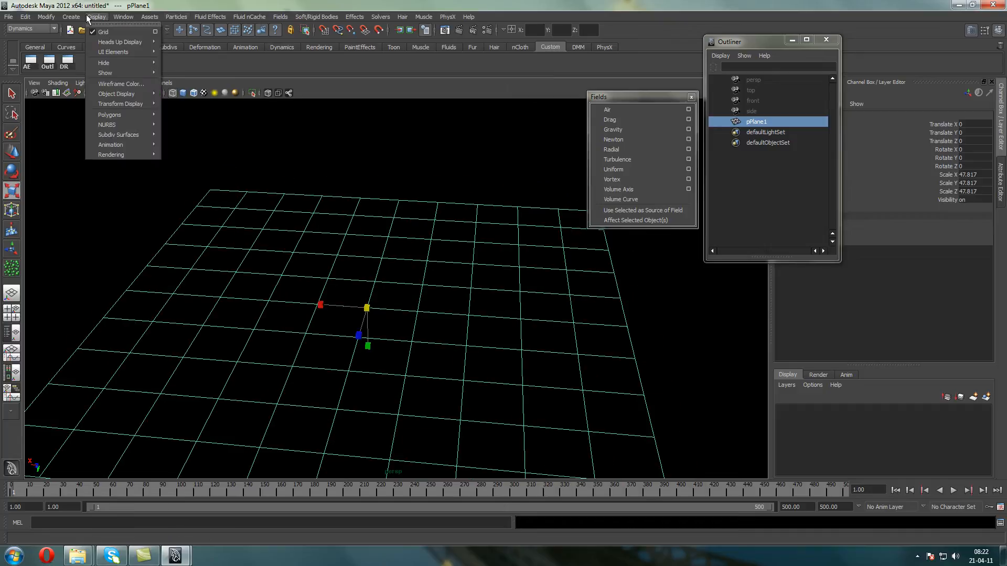
mouse_move(181, 18)
click(187, 43)
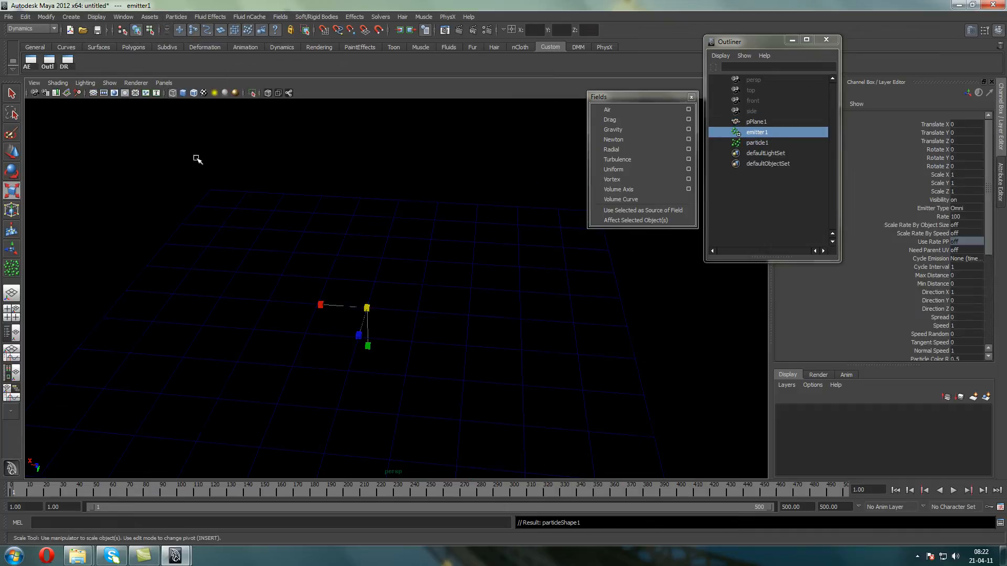
click(9, 155)
drag(377, 341, 364, 255)
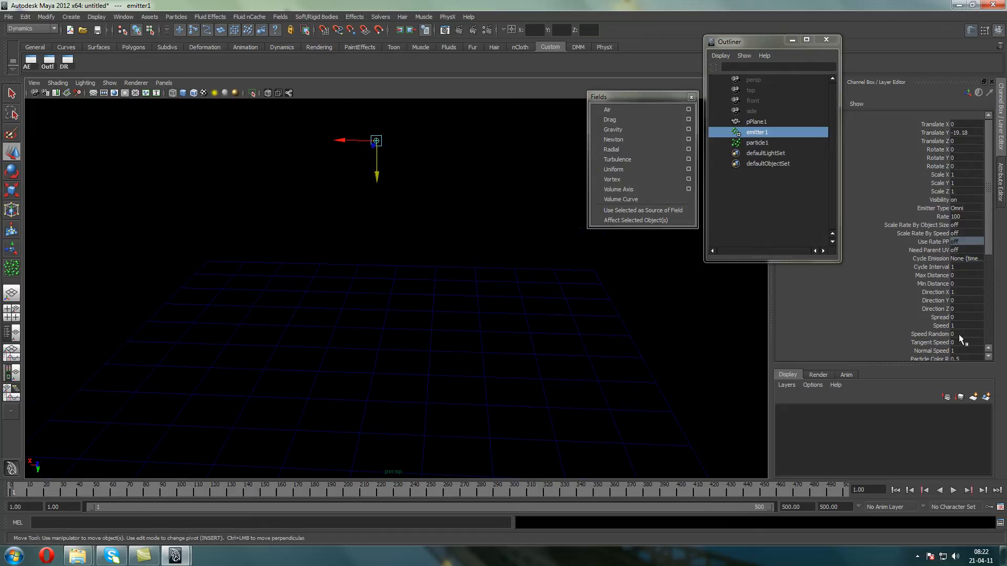
Play and stop the emission above the plane, and select the emitted particles
click(953, 490)
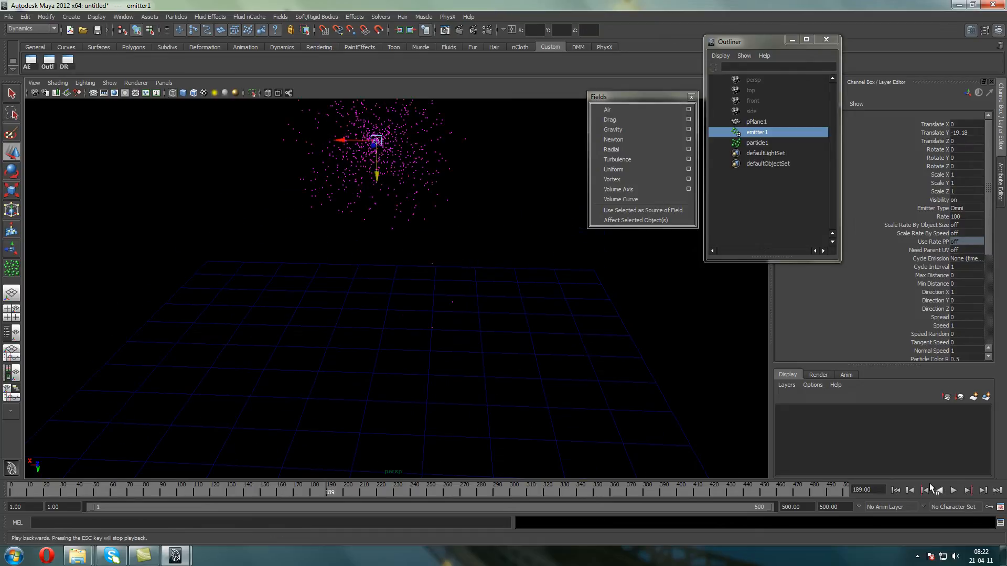
click(952, 490)
click(414, 161)
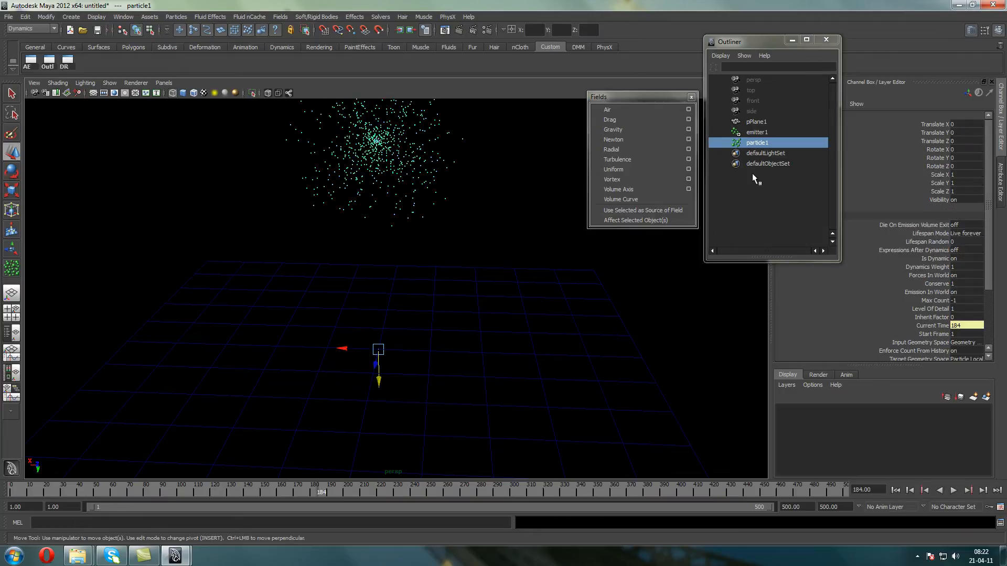
Add a gravity field to the emitted particles and play the simulation from the first frame twice
click(621, 129)
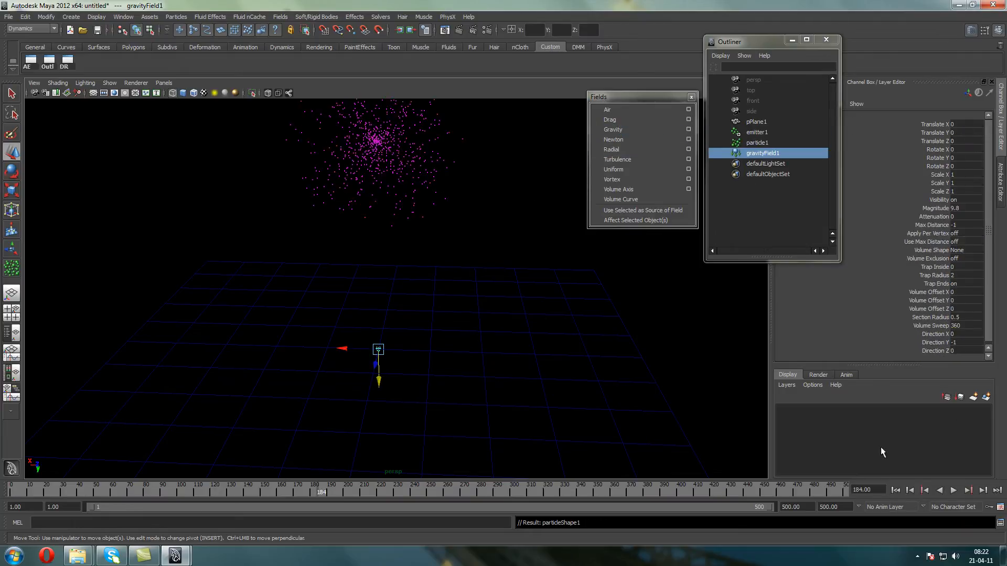
click(895, 490)
click(952, 490)
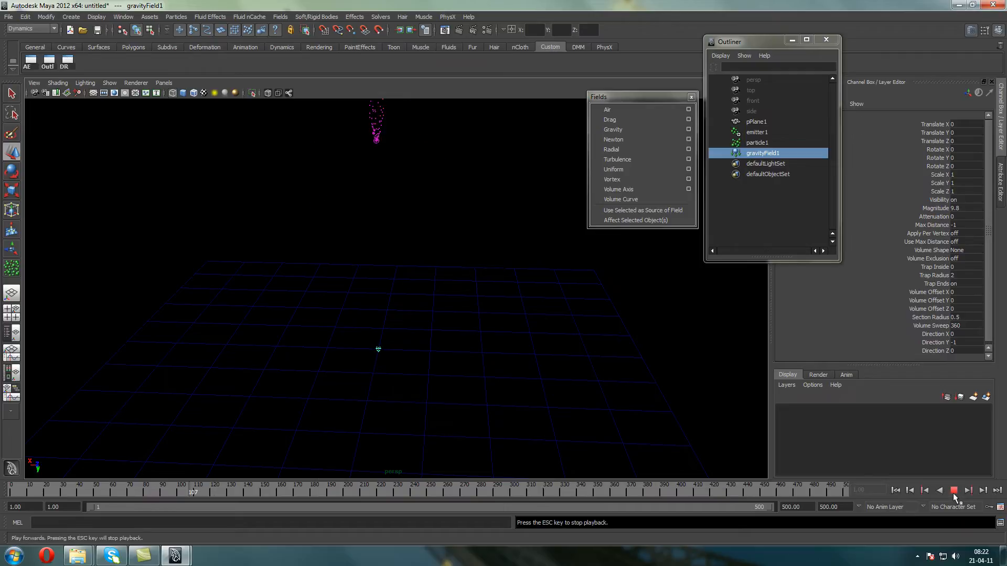
click(953, 495)
scroll(498, 246, down, 5)
alt+middle_drag(433, 274, 434, 356)
alt+drag(434, 355, 434, 267)
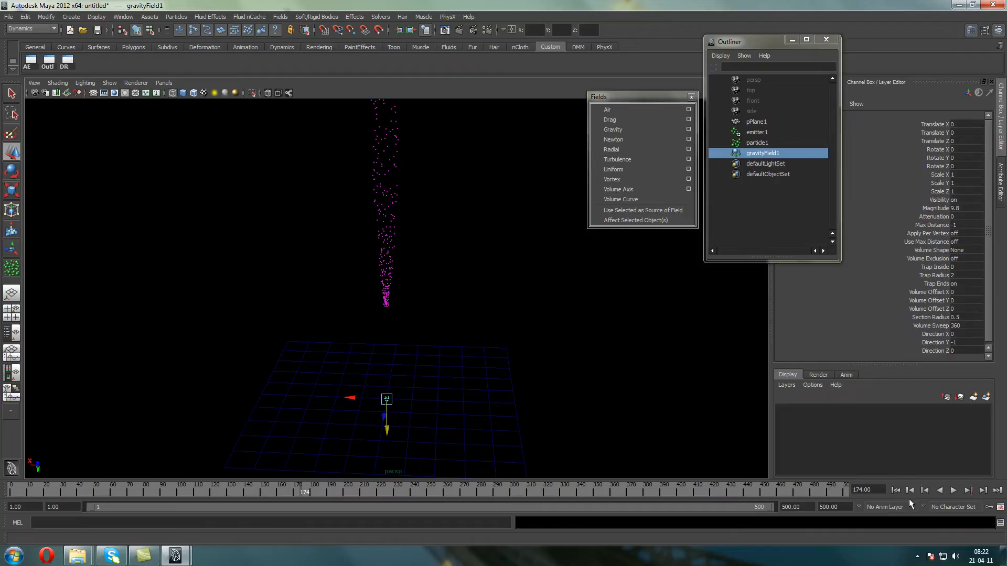
click(895, 491)
click(953, 490)
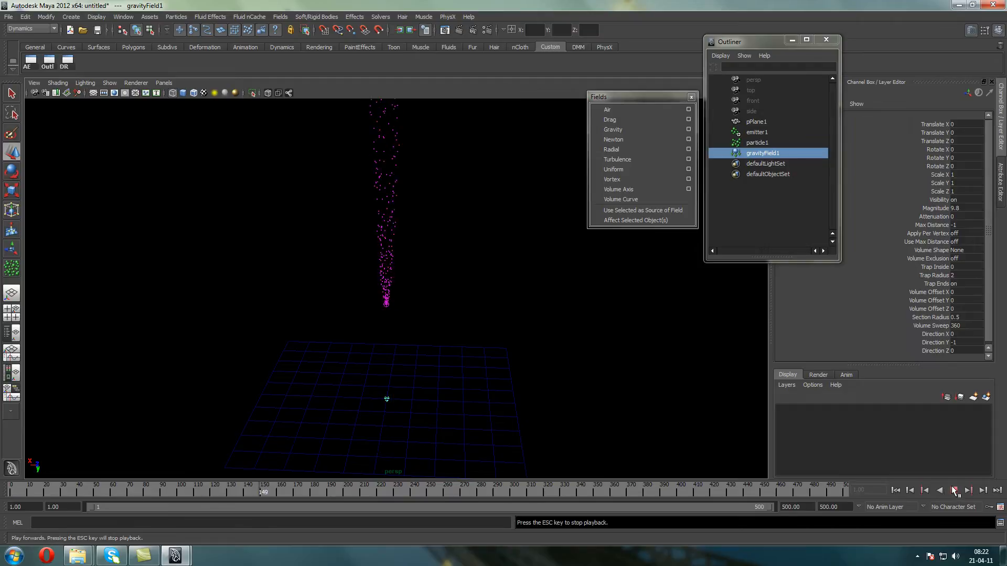
click(953, 490)
Close the Outliner, return to the first frame, and move the emitter above the plane to about 25.245 in Translate Y
drag(429, 264, 443, 126)
click(826, 39)
click(721, 107)
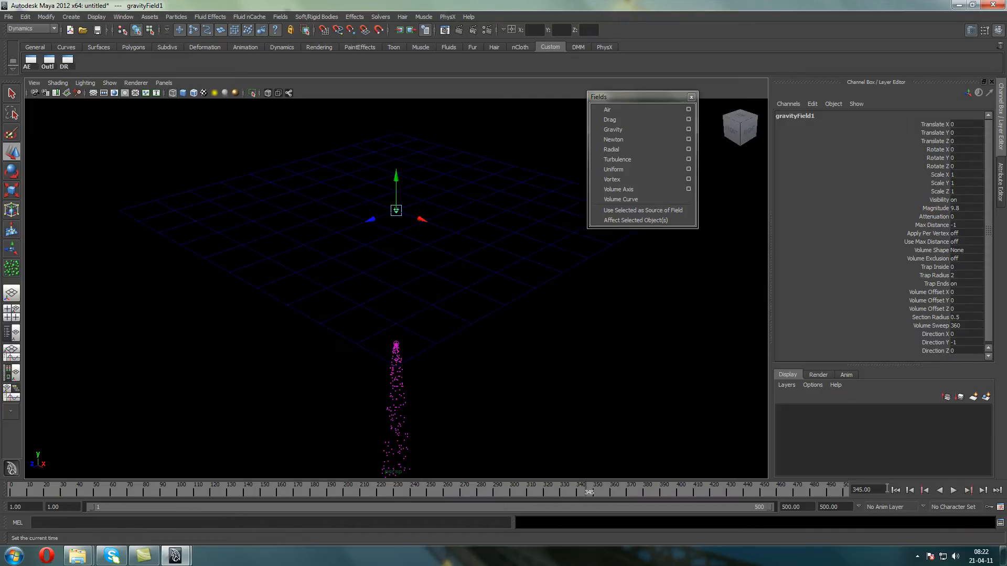
key(alt+shift+v)
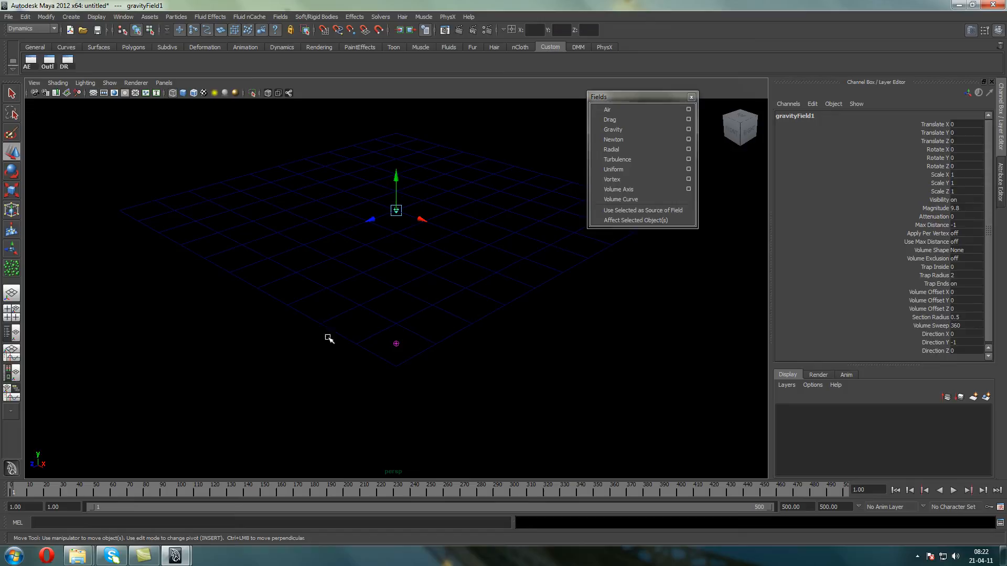
click(395, 343)
drag(396, 315, 380, 92)
alt+middle_drag(377, 163, 369, 273)
drag(387, 203, 391, 91)
alt+drag(423, 161, 415, 220)
Play the falling particles, rewind to the first frame and play them again to check how they meet the plane
click(954, 490)
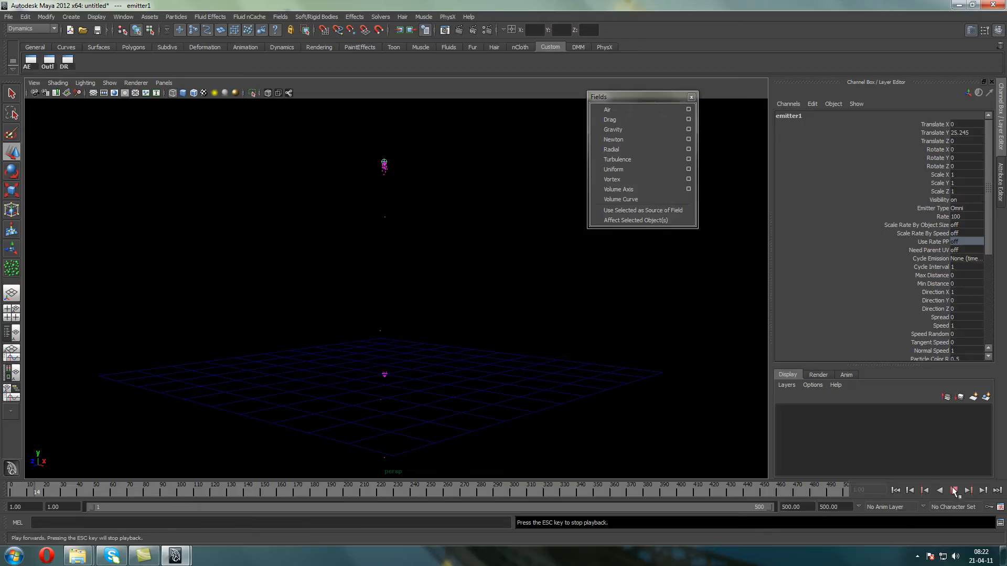
click(892, 491)
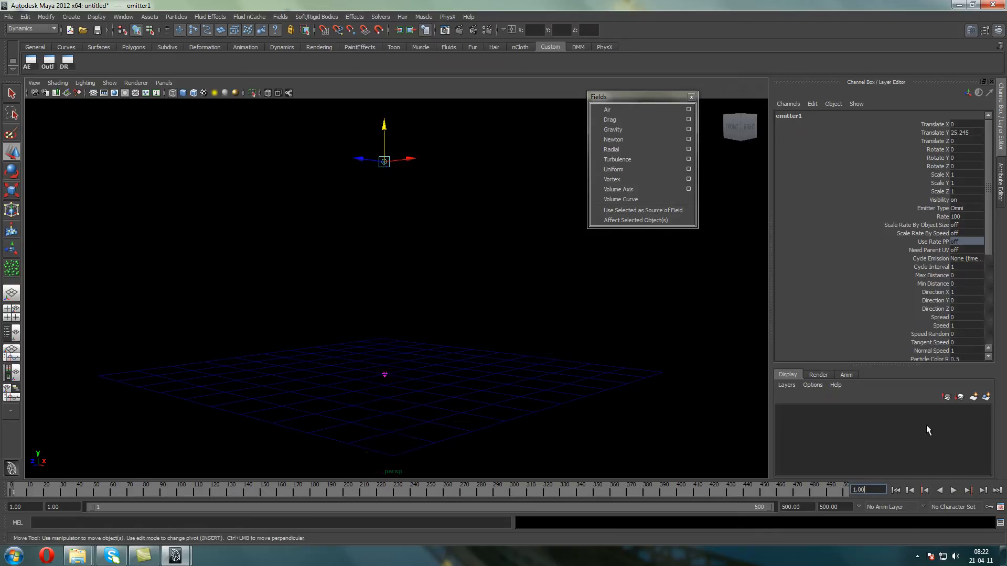
click(953, 490)
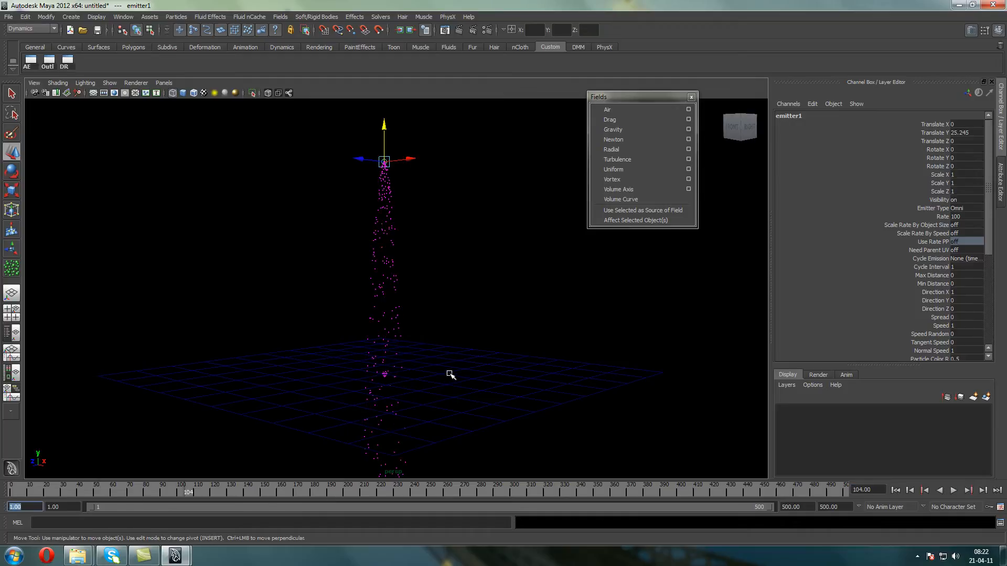
Select the particles together with the polygon plane and make them collide
drag(420, 271, 338, 213)
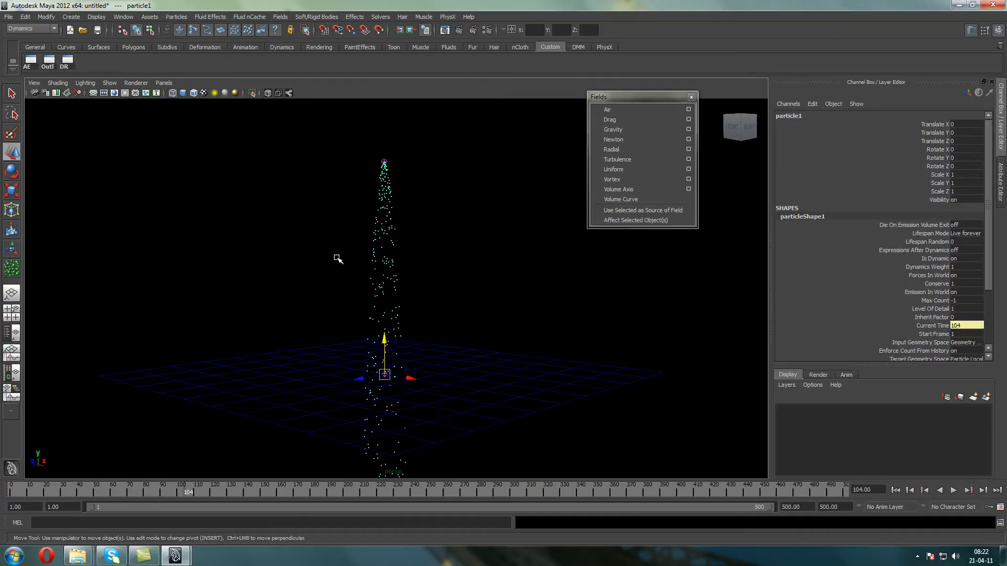
click(511, 420)
click(176, 17)
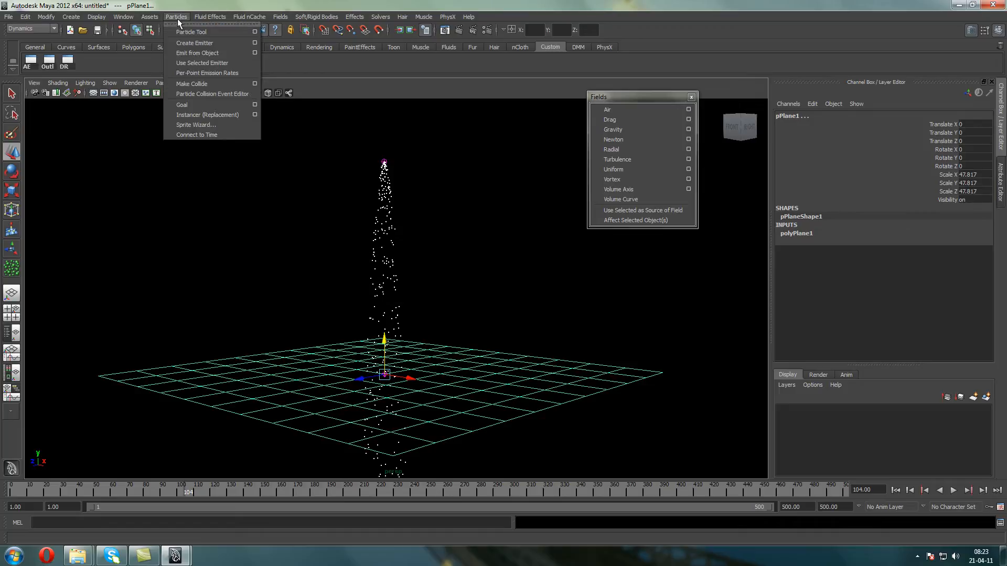
click(217, 84)
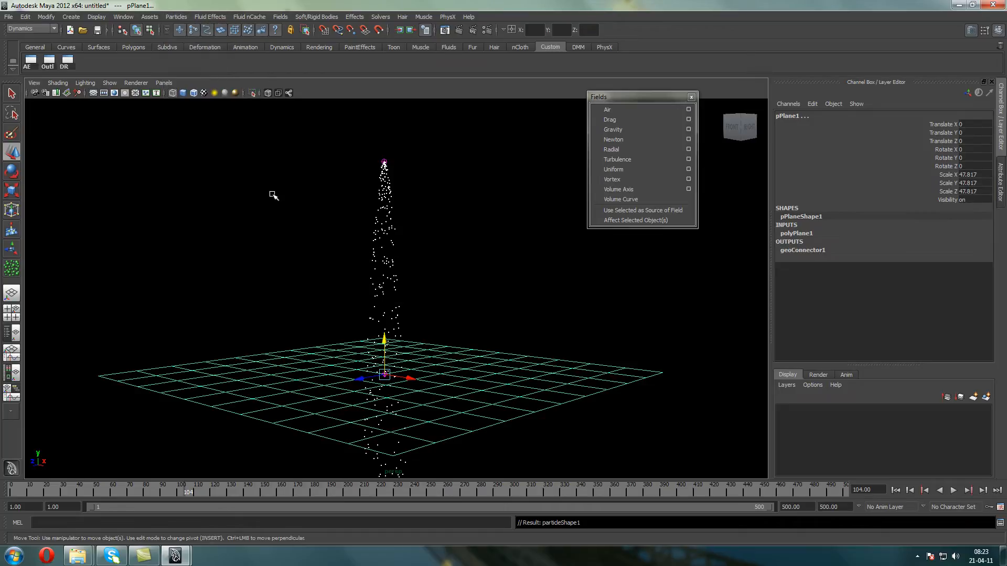
Select only the particles and play from the first frame to examine their collision with the plane
click(276, 194)
click(390, 250)
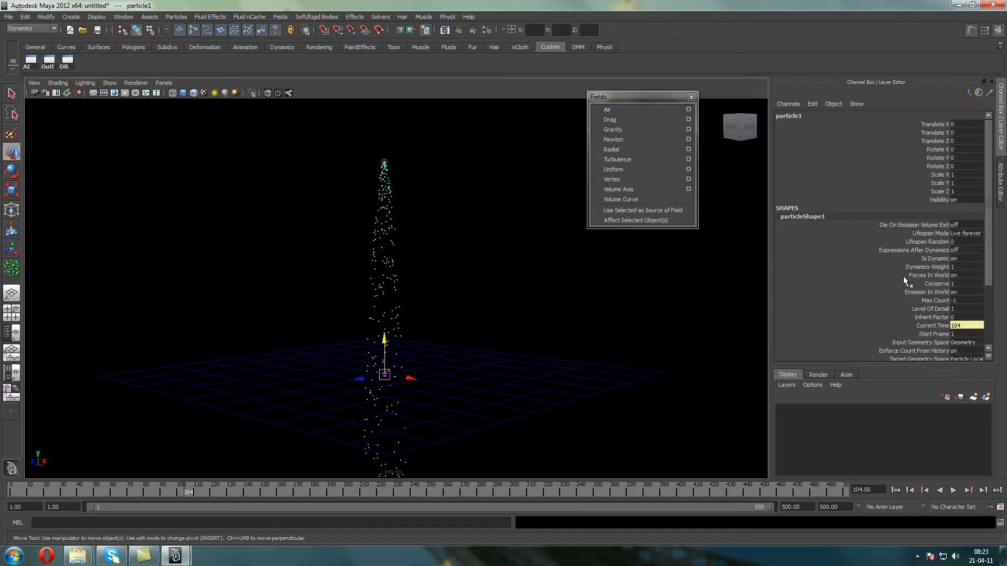
drag(991, 216, 991, 329)
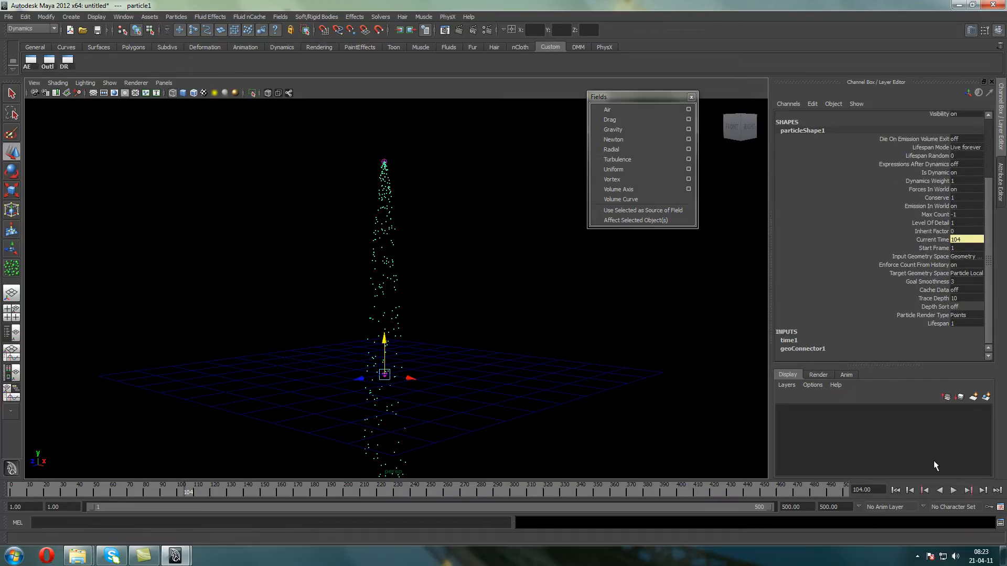
click(896, 490)
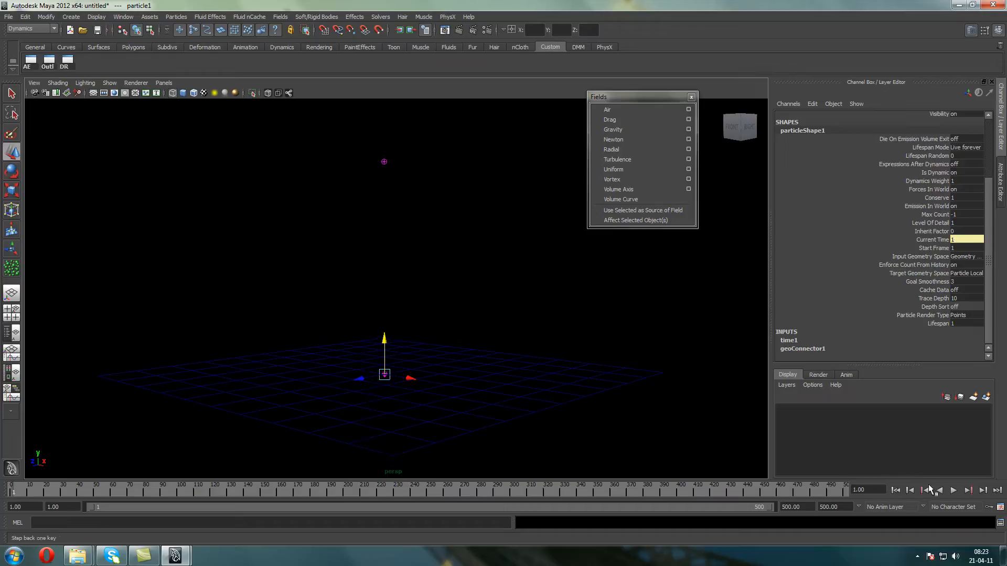
click(953, 489)
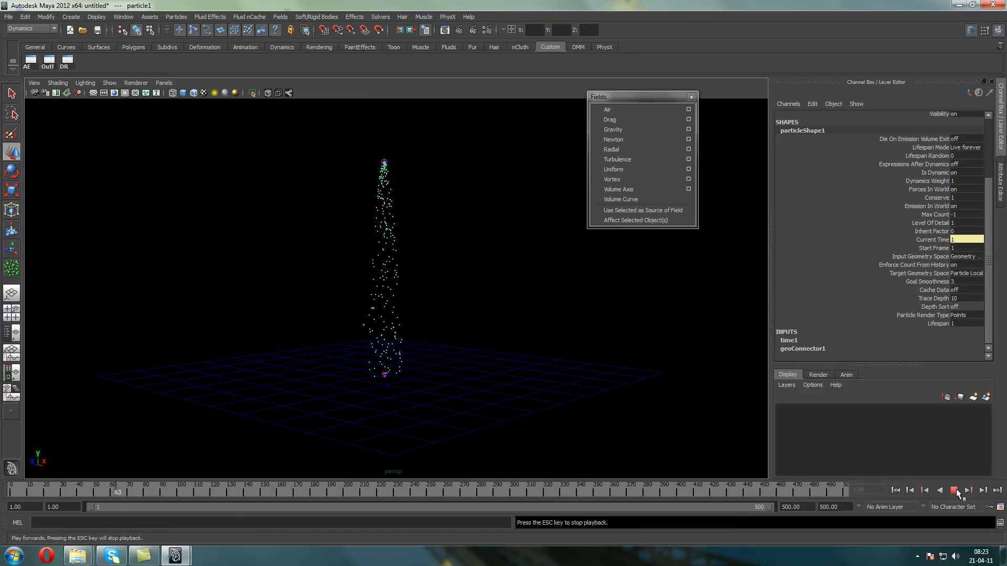
click(954, 490)
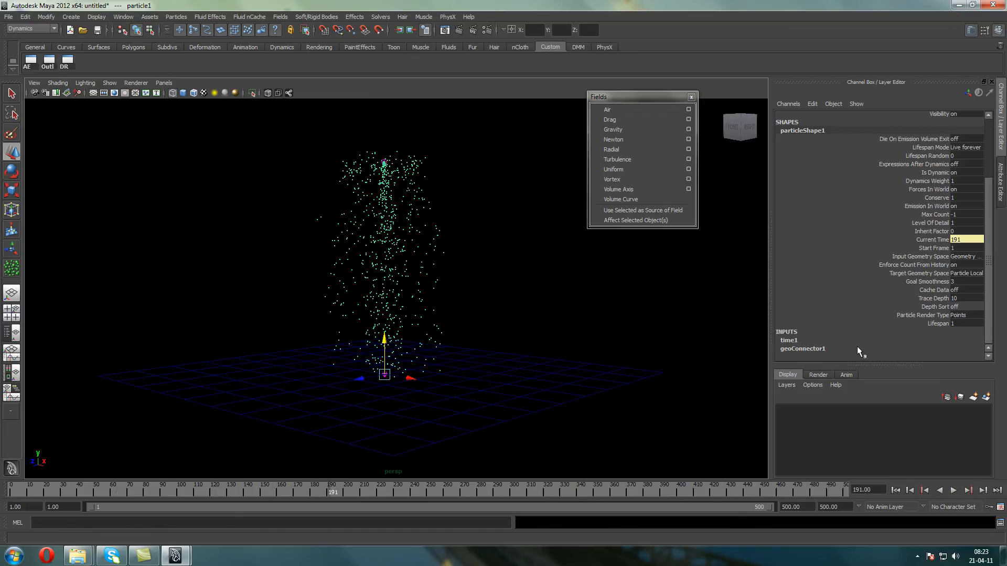
Set Resilience to 0 in the particles' geoConnector1 inputs, replay from the first frame and examine the particles on the plane up close
scroll(979, 334, down, 2)
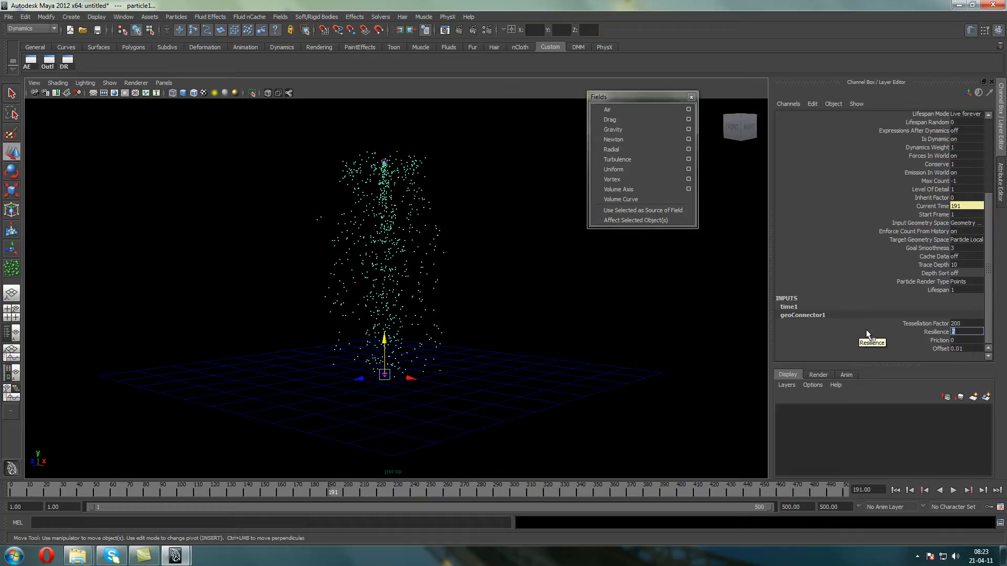
text(1)
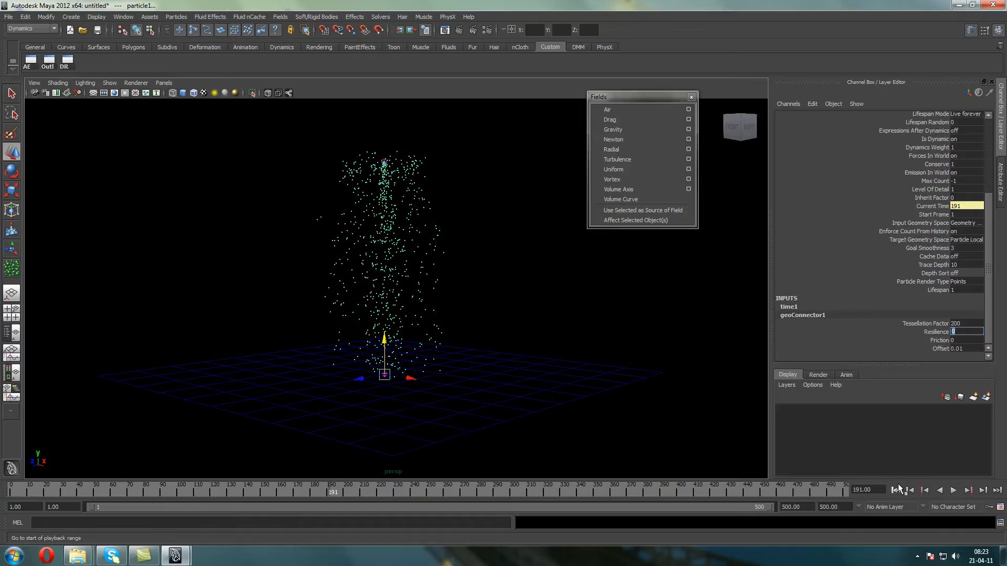
click(895, 489)
click(953, 491)
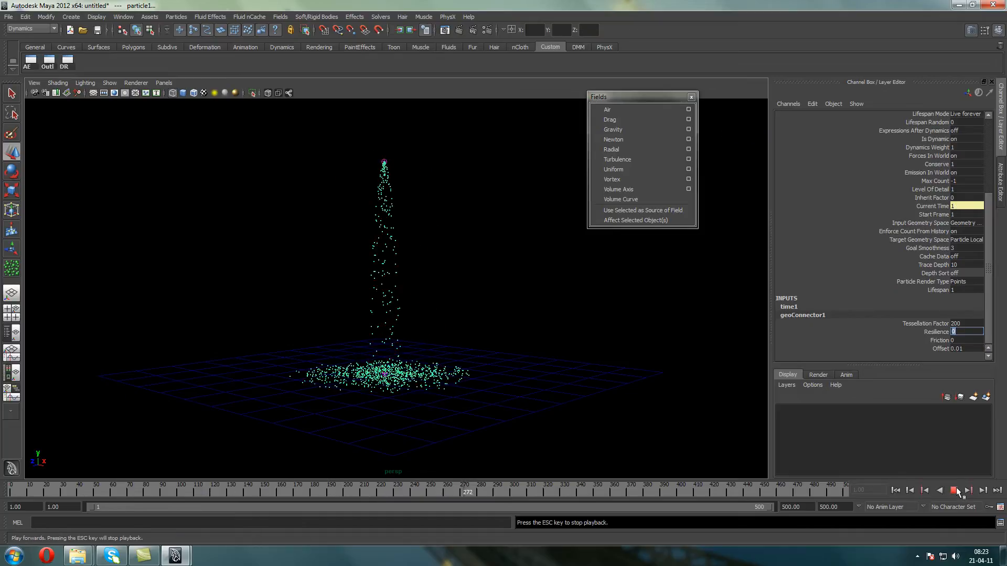
click(954, 490)
mouse_move(394, 393)
alt+mouse_down()
mouse_move(384, 371)
mouse_move(399, 392)
alt+mouse_up()
scroll(399, 391, up, 3)
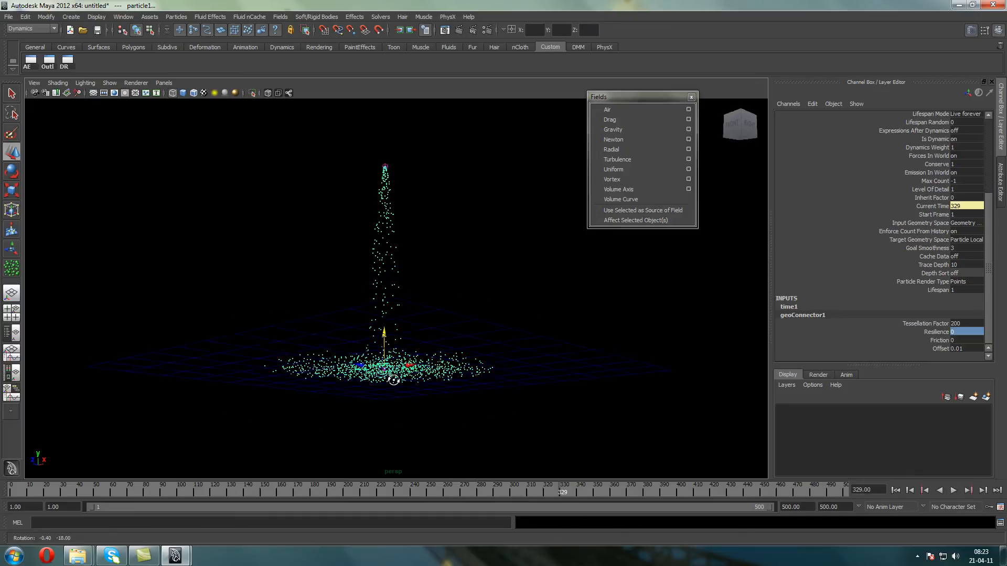
alt+middle_drag(398, 392, 403, 345)
alt+drag(403, 345, 407, 361)
scroll(407, 361, up, 3)
alt+middle_drag(407, 360, 413, 303)
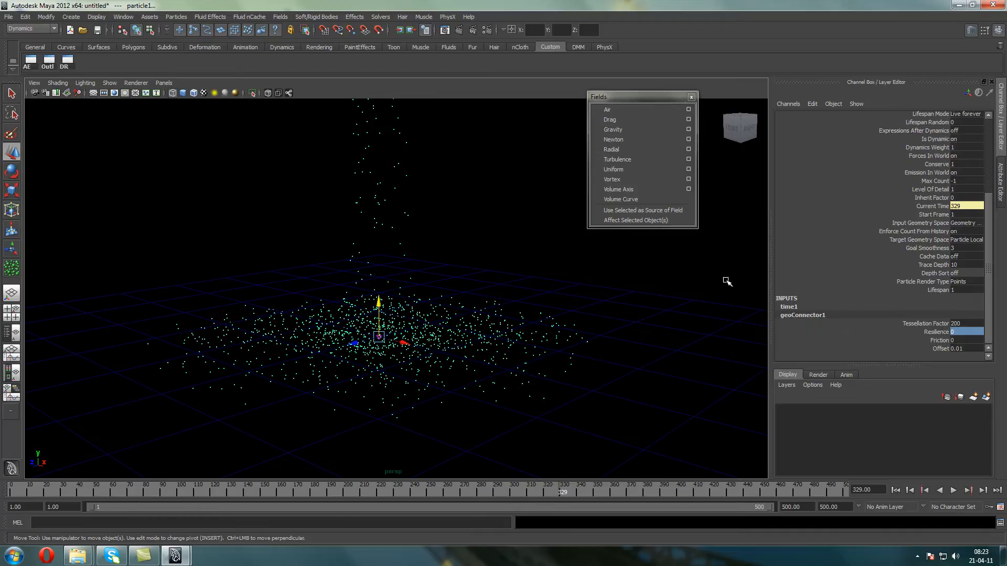
Set the geoConnector1 Resilience to 0.1 and play the collision from the first frame twice
click(965, 332)
click(895, 490)
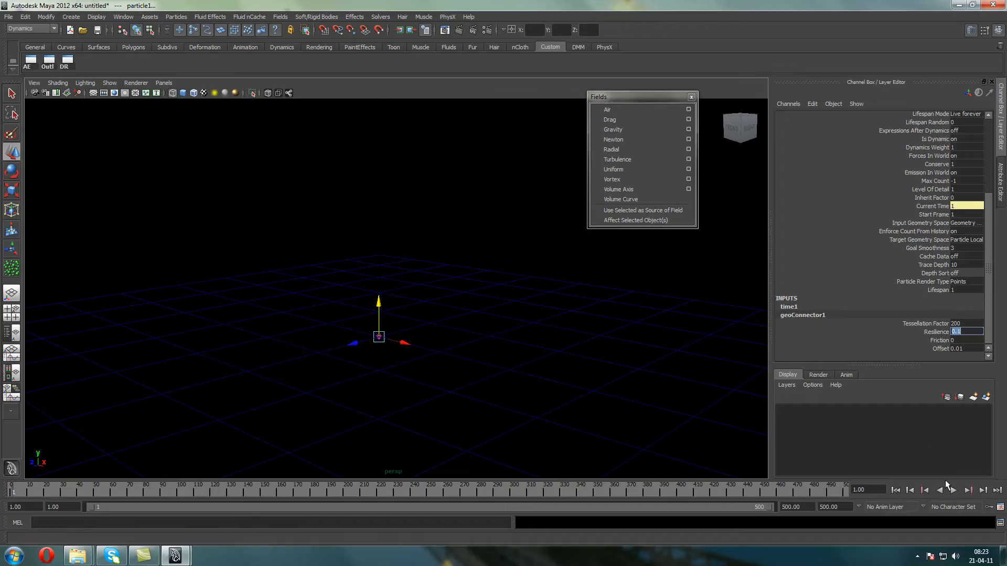
click(952, 490)
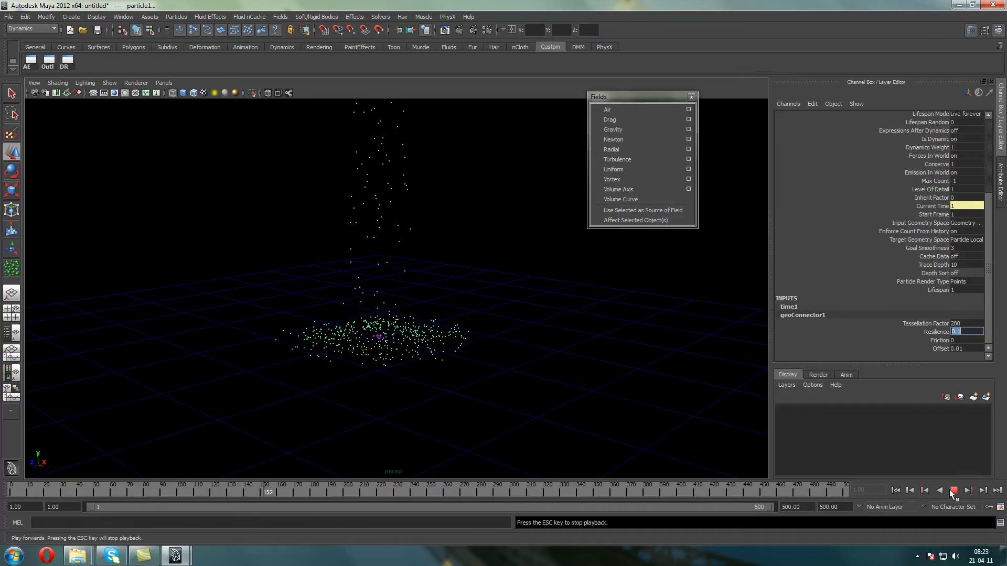
click(952, 490)
click(895, 490)
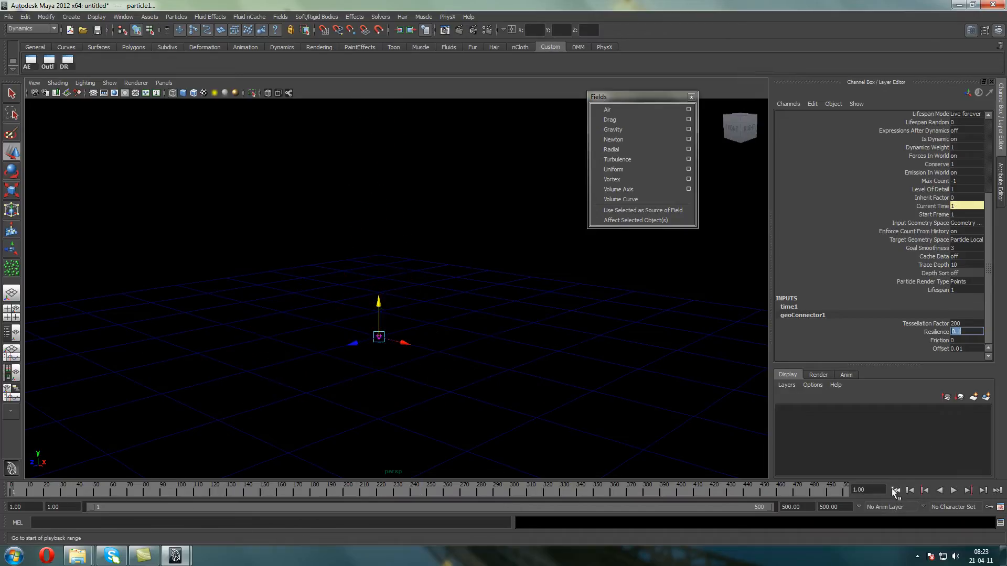
click(953, 490)
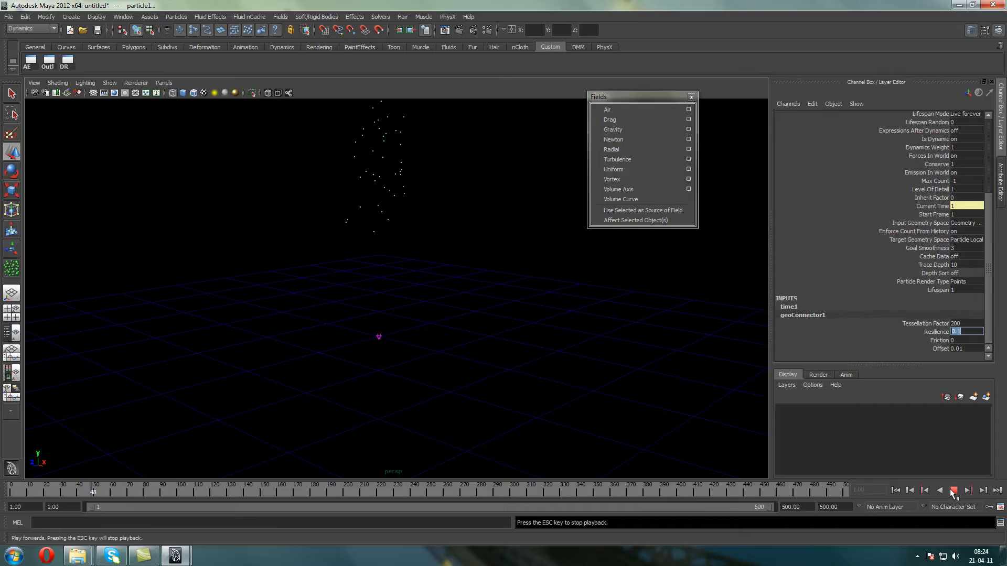
click(953, 490)
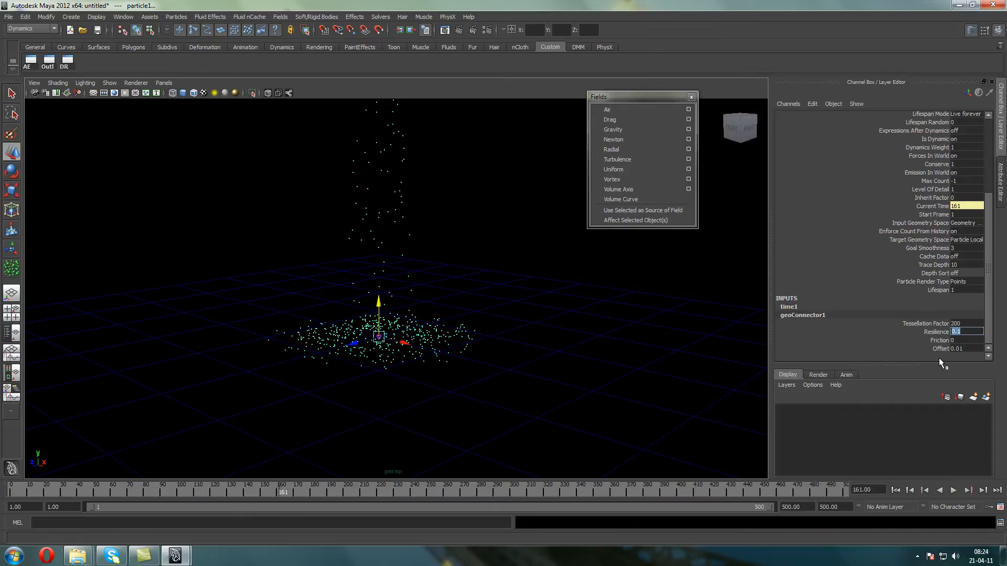
Raise the geoConnector1 Resilience to 0.2 and replay the collision from the first frame
text(0.2)
key(Return)
click(896, 490)
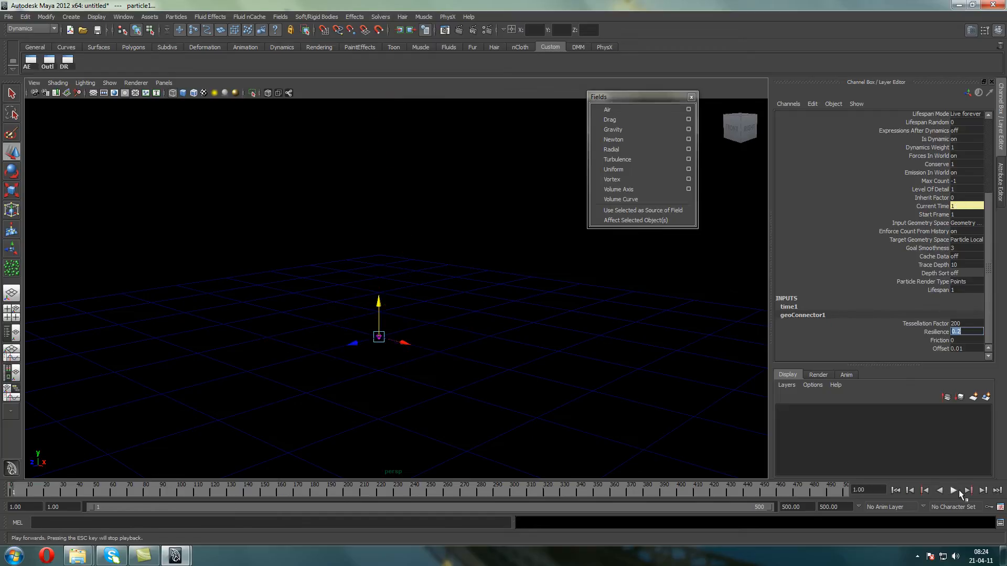
click(958, 490)
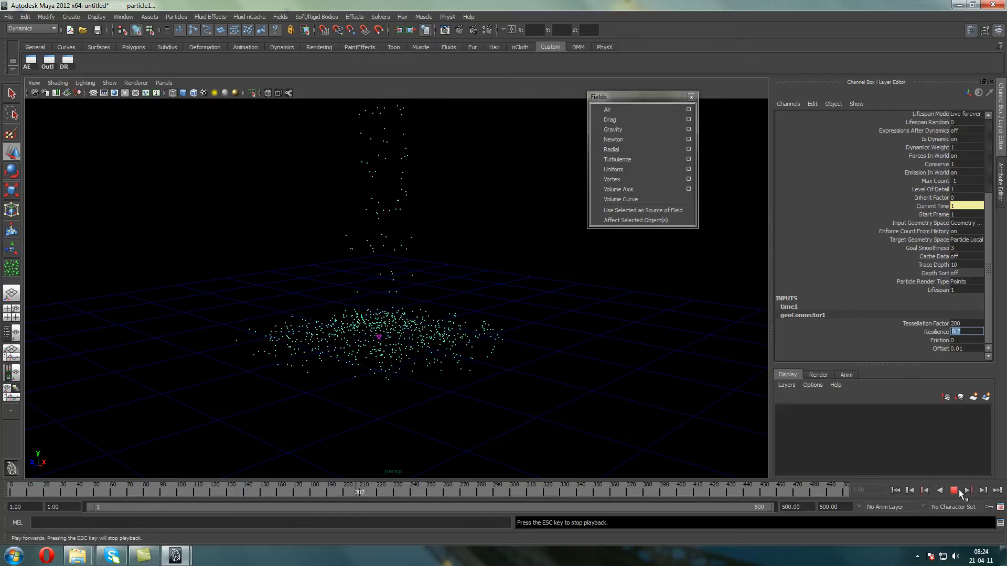
click(959, 489)
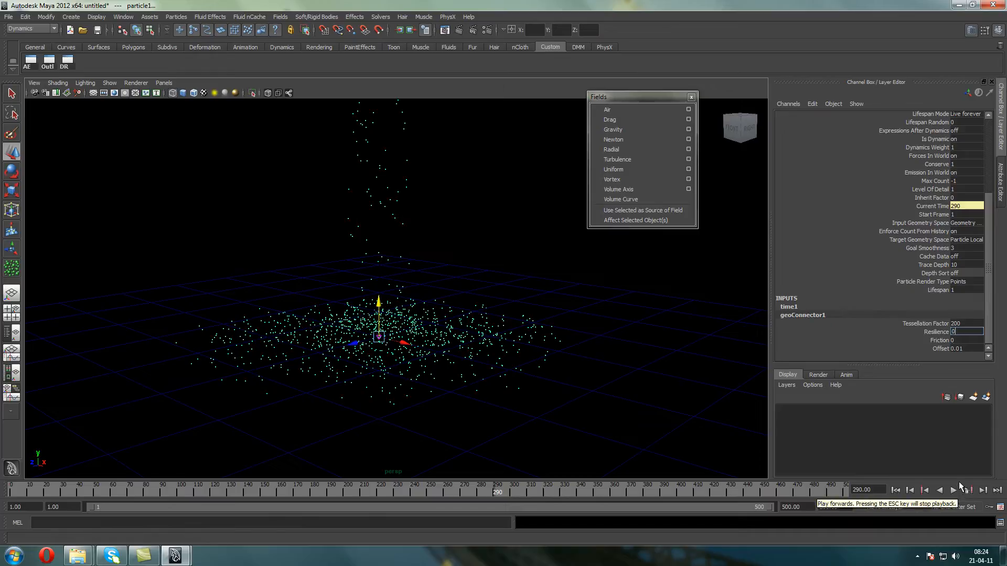
Try a geoConnector1 Resilience of 0.5 and replay the collision from the first frame
text(0.5)
key(Return)
click(895, 490)
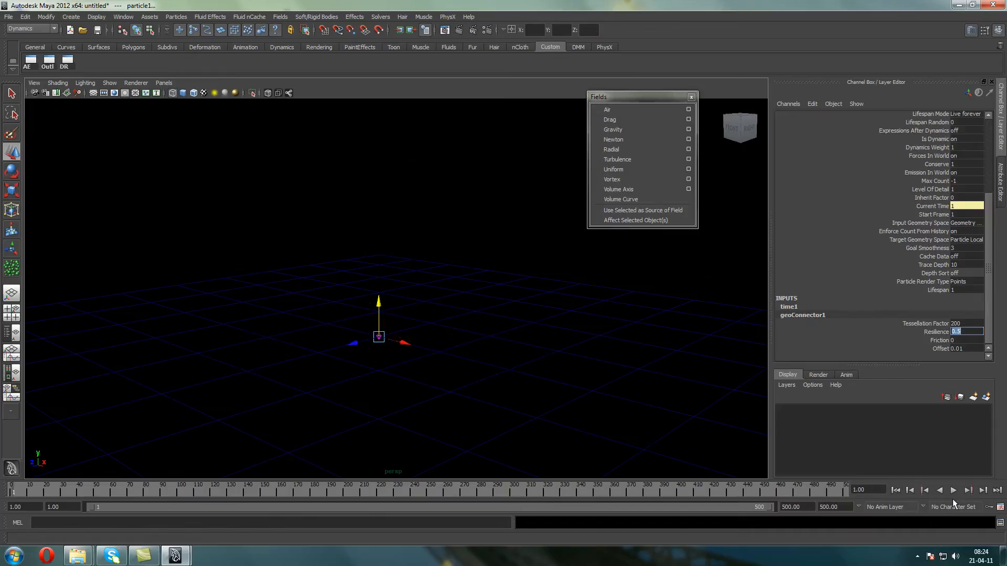
click(953, 491)
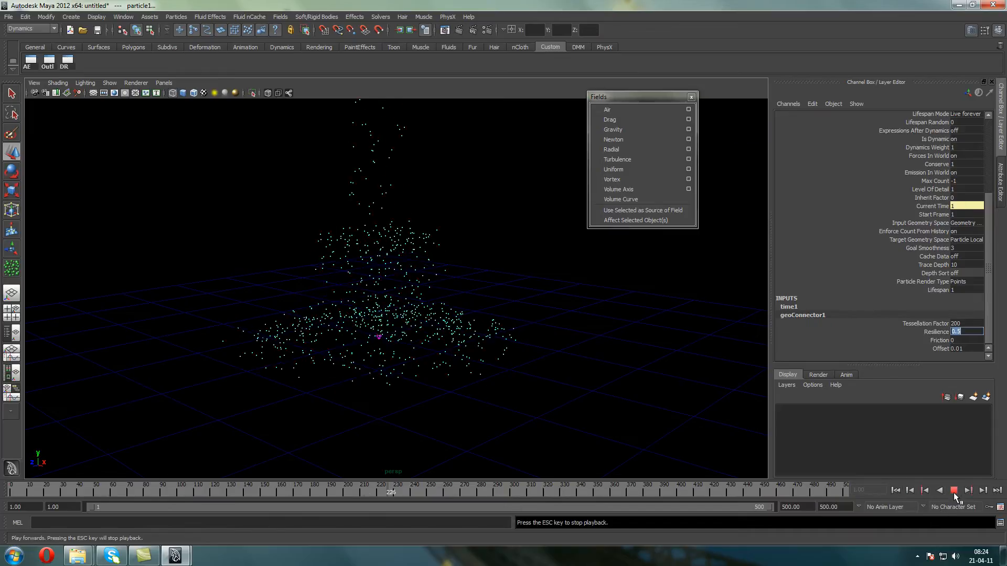
click(953, 490)
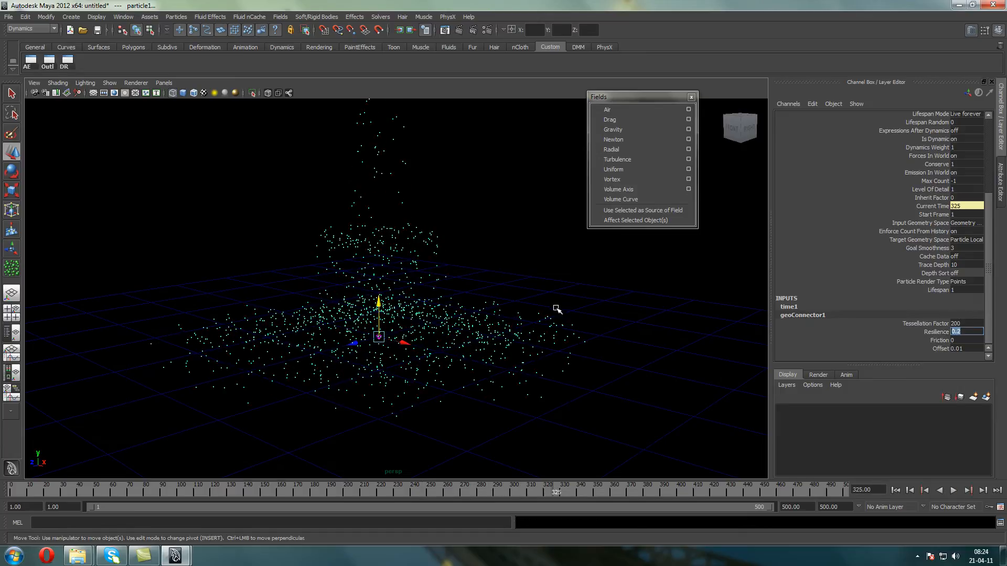
Return the geoConnector1 Resilience to 0.2 and resume playback from the current frame for a while
click(953, 493)
click(954, 492)
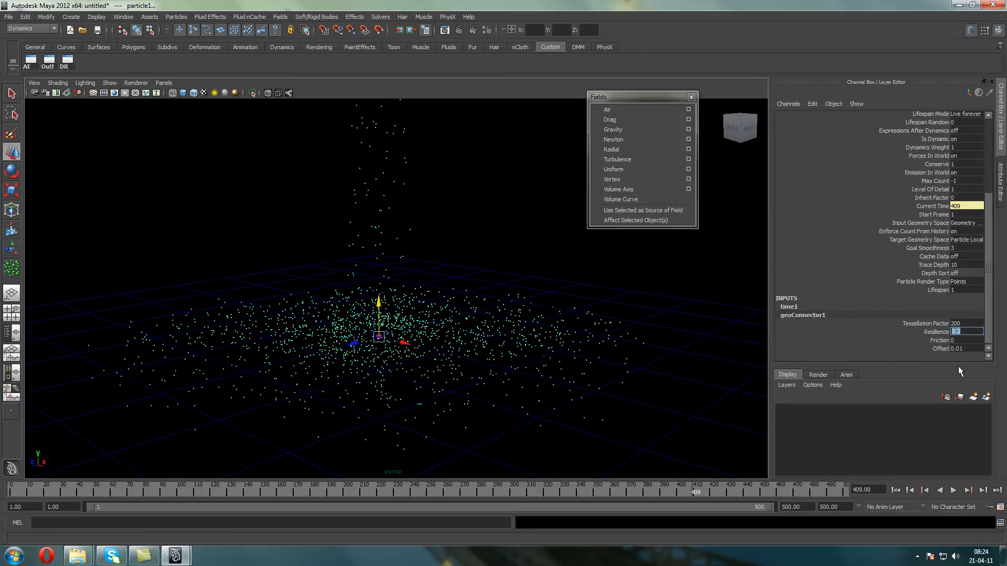
Try a geoConnector1 Friction of 0.2 and replay the particle collision from the first frame
click(958, 341)
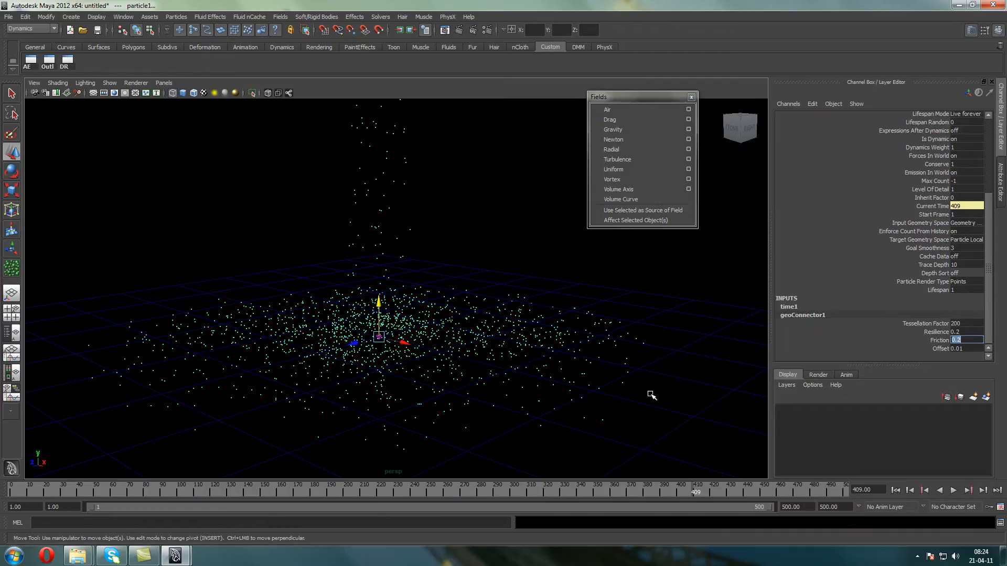
click(895, 490)
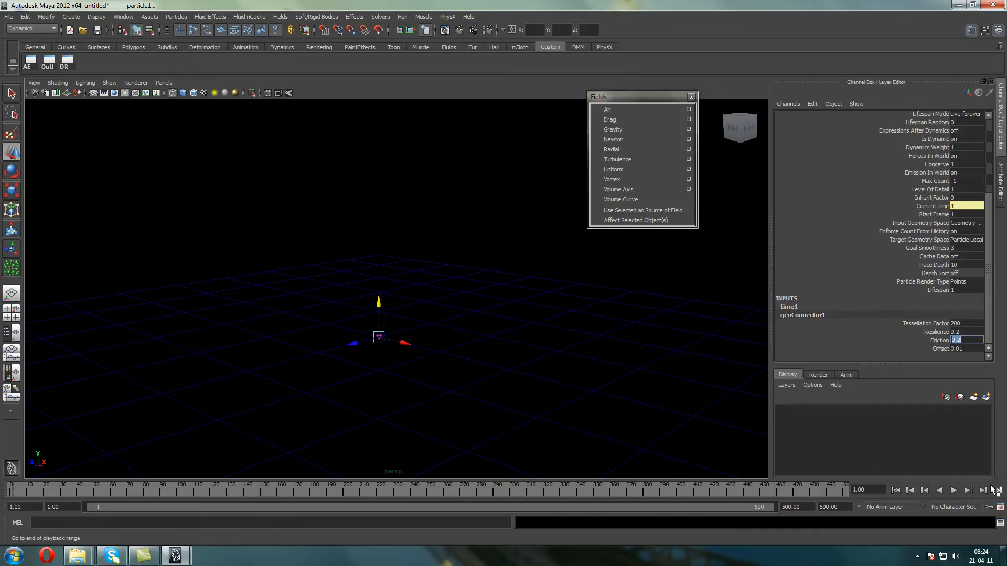
click(953, 490)
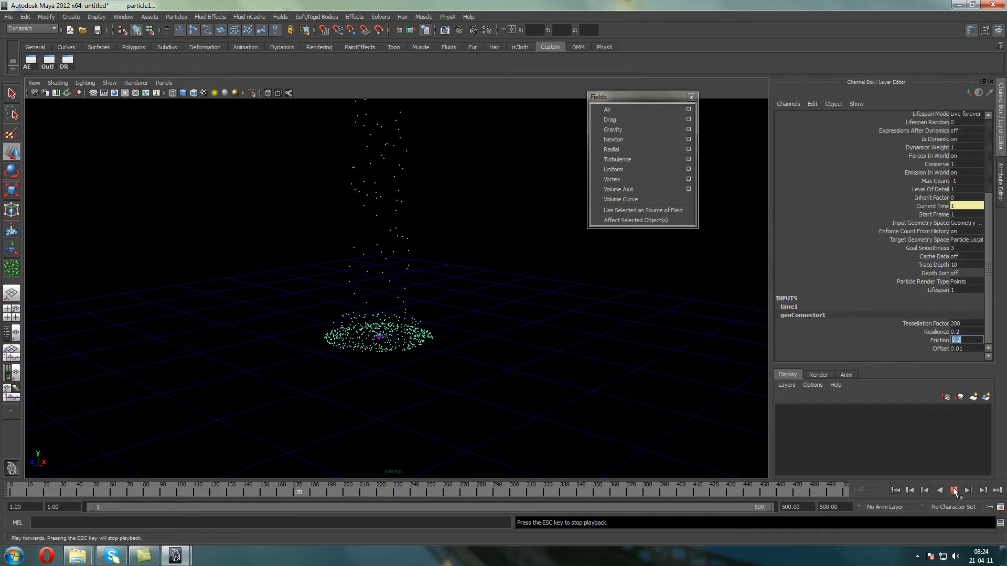
key(Escape)
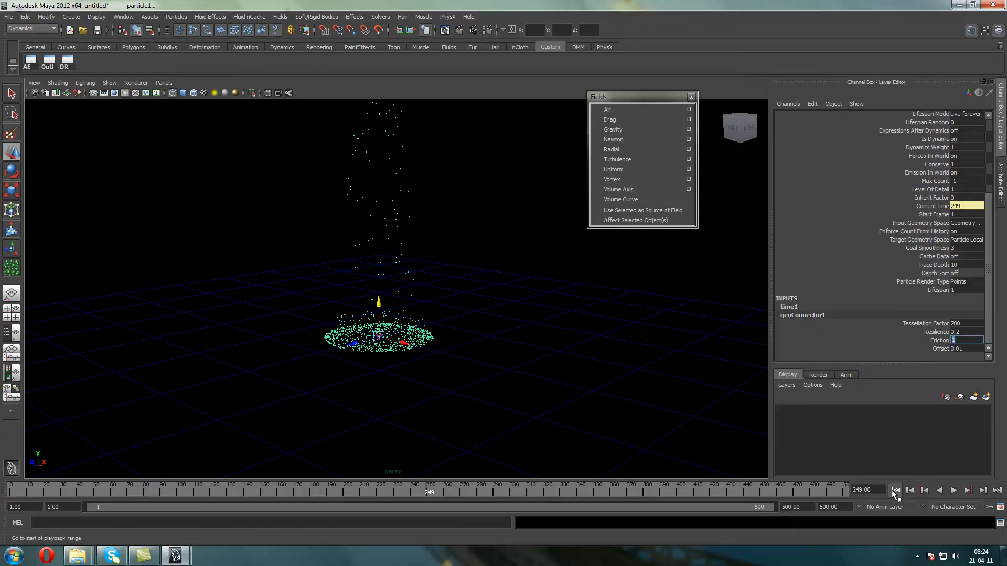
Try a geoConnector1 Friction of 1 and replay the collision from the first frame
click(895, 490)
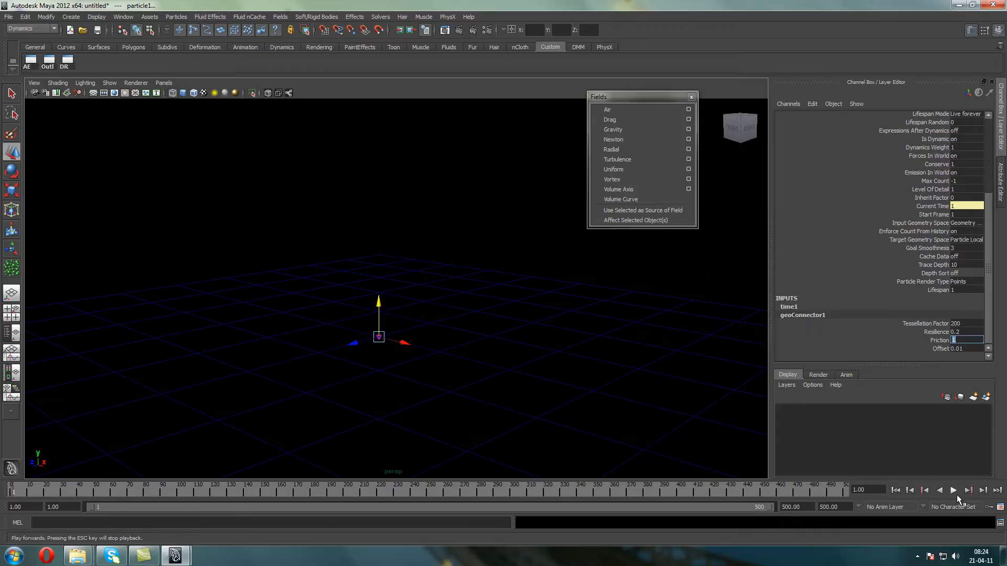
click(953, 490)
click(954, 489)
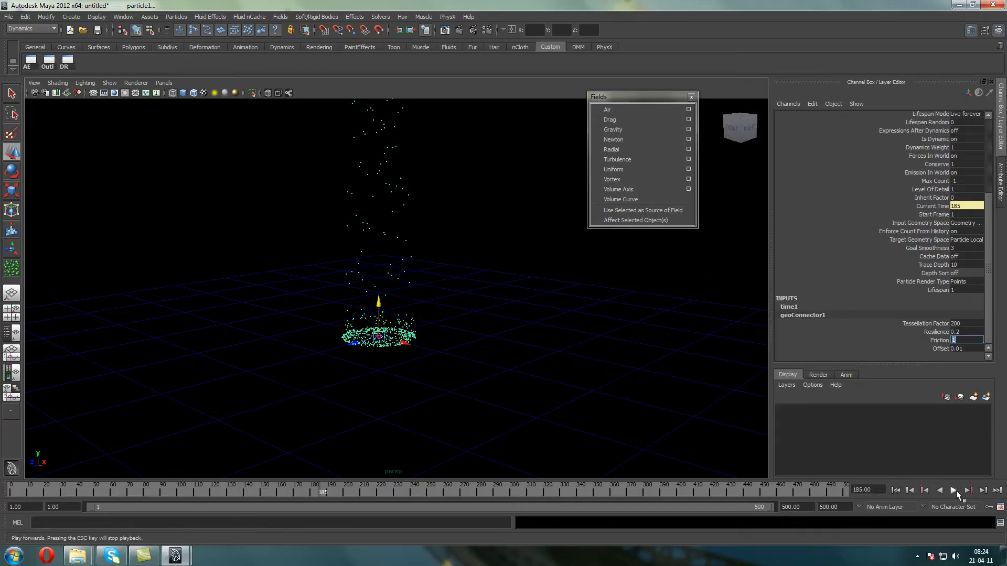
Set the geoConnector1 Friction to 0.1 and replay the collision from the first frame
text(1)
key(Return)
click(954, 490)
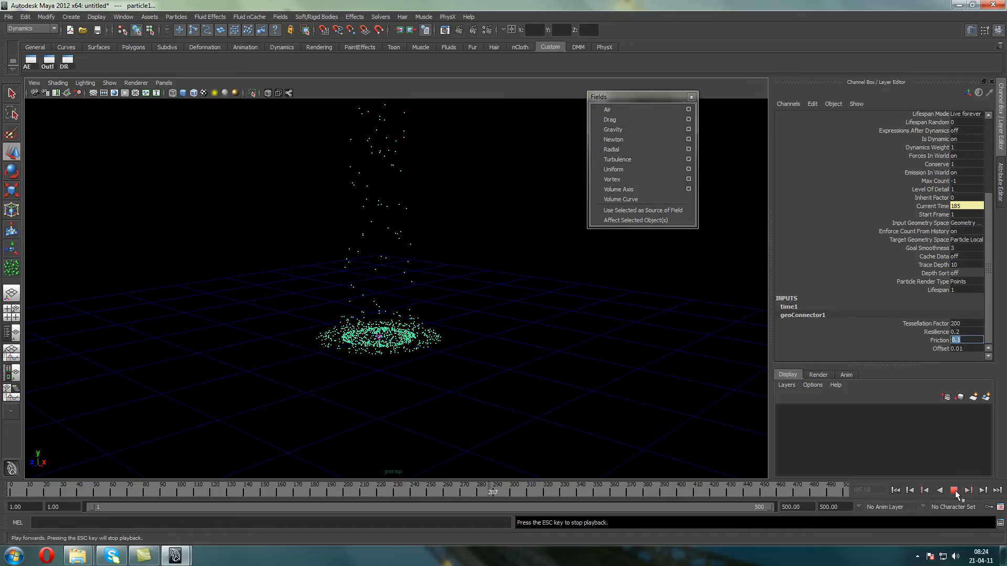
click(954, 490)
click(909, 489)
click(952, 490)
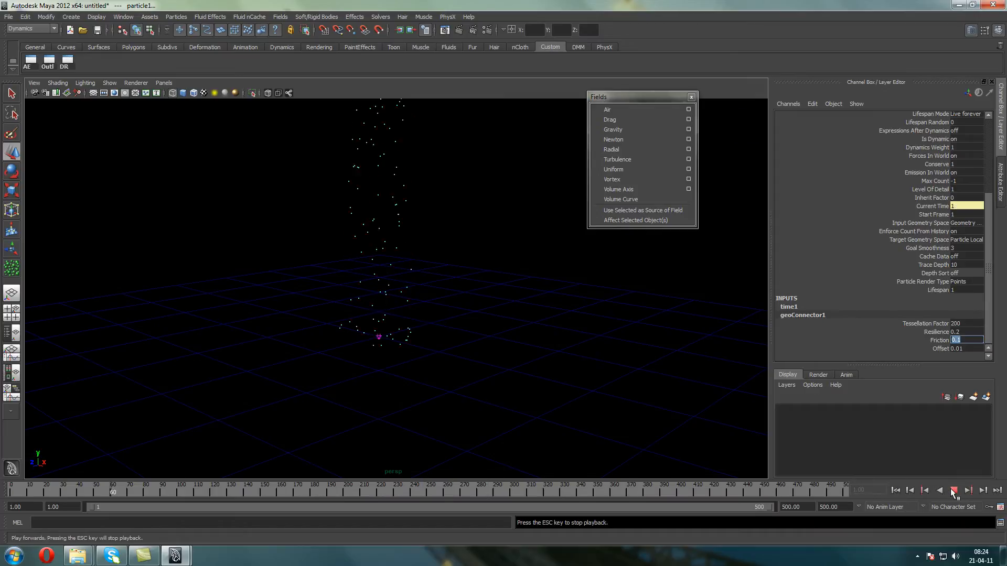
click(953, 489)
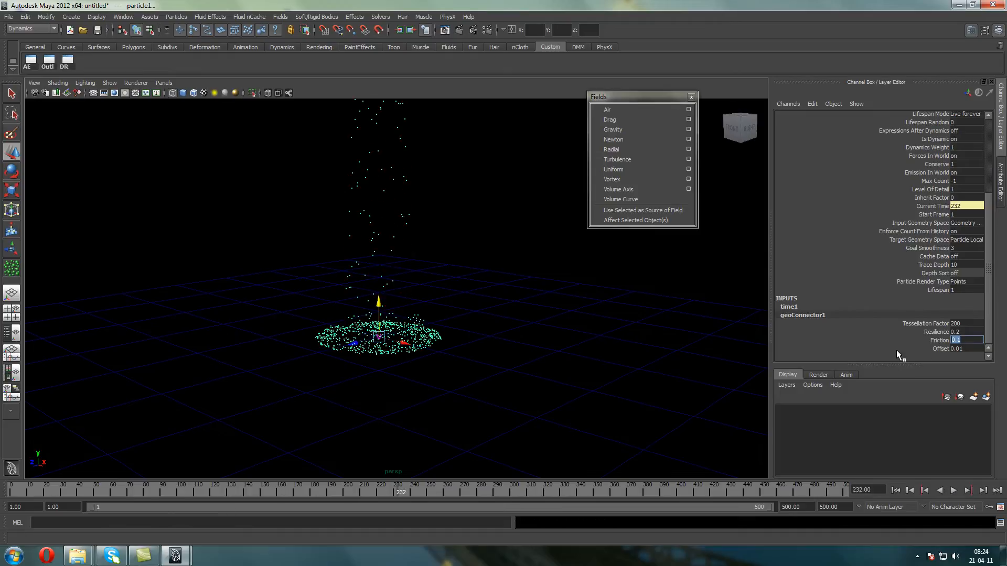
Select emitter1 at the upper end of the falling particle stream
alt+drag(355, 315, 392, 367)
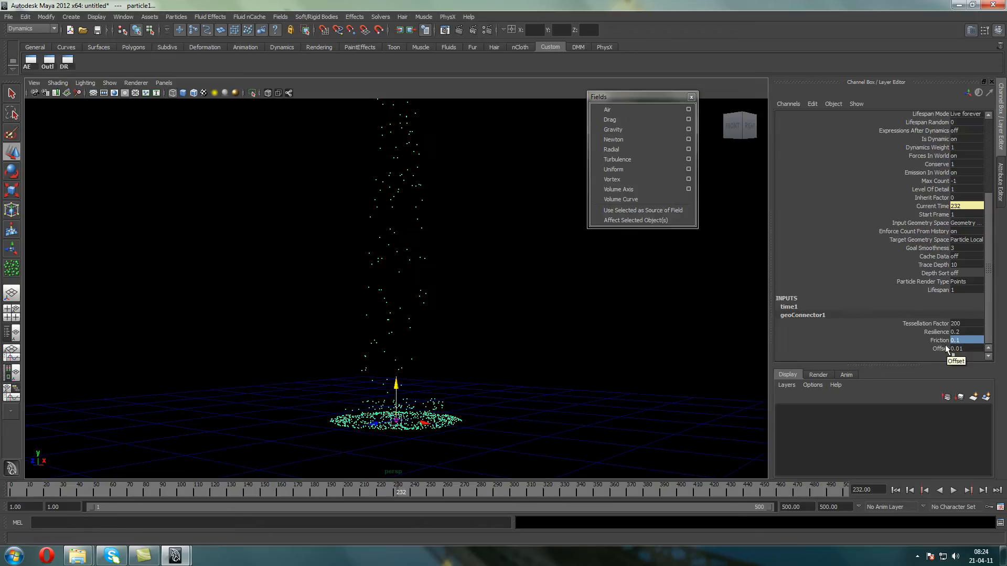
scroll(520, 224, down, 4)
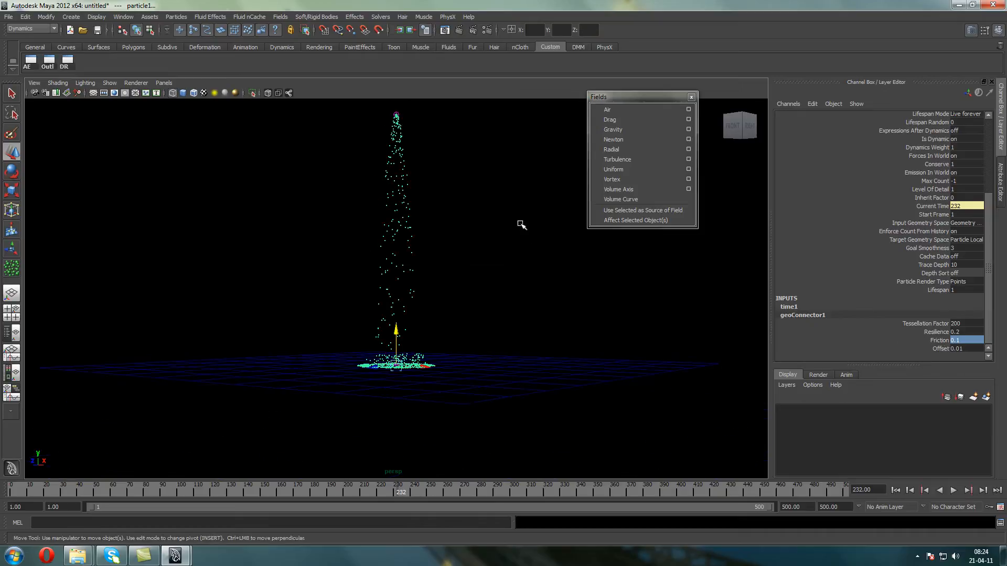
alt+middle_drag(483, 177, 482, 243)
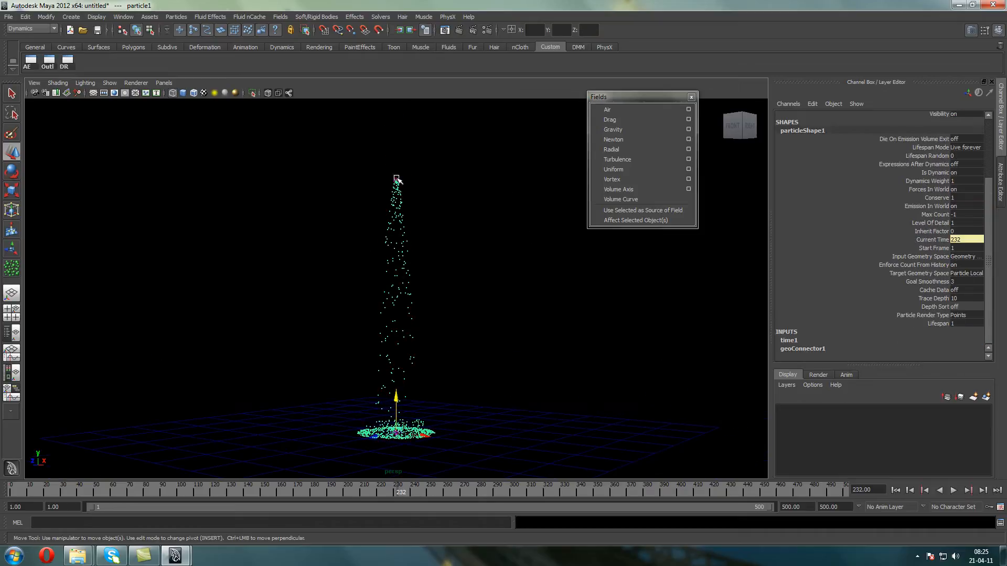
click(399, 179)
key(ctrl+z)
drag(419, 197, 370, 147)
shift+click(396, 254)
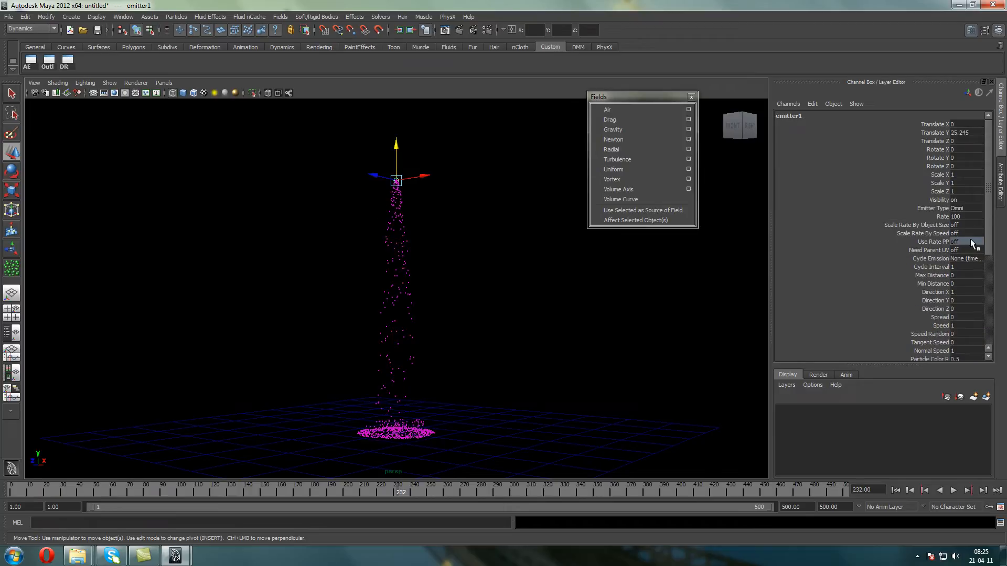
Open the Outliner, set the gravityField1 Magnitude to 50 and replay the simulation from the first frame
click(49, 59)
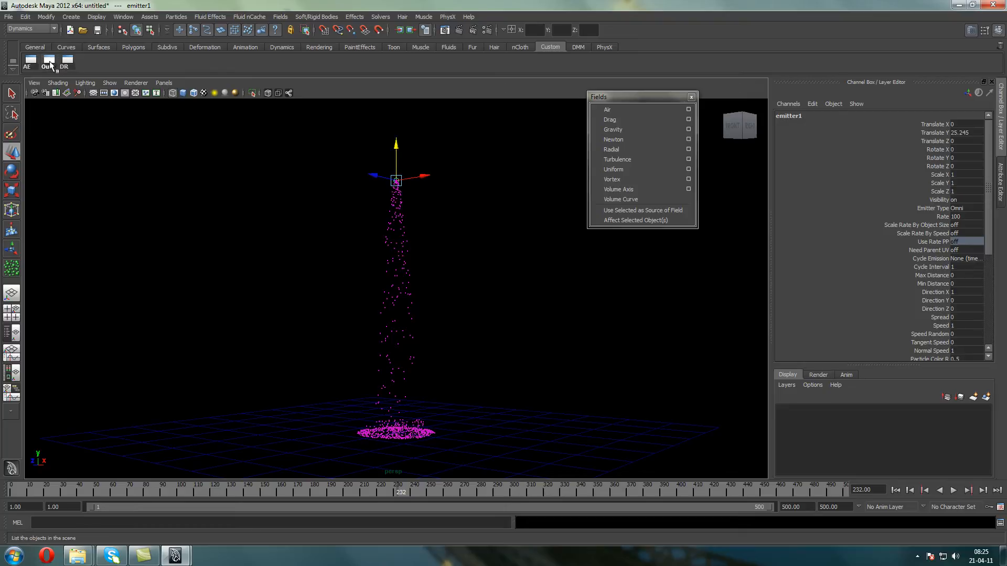
click(764, 153)
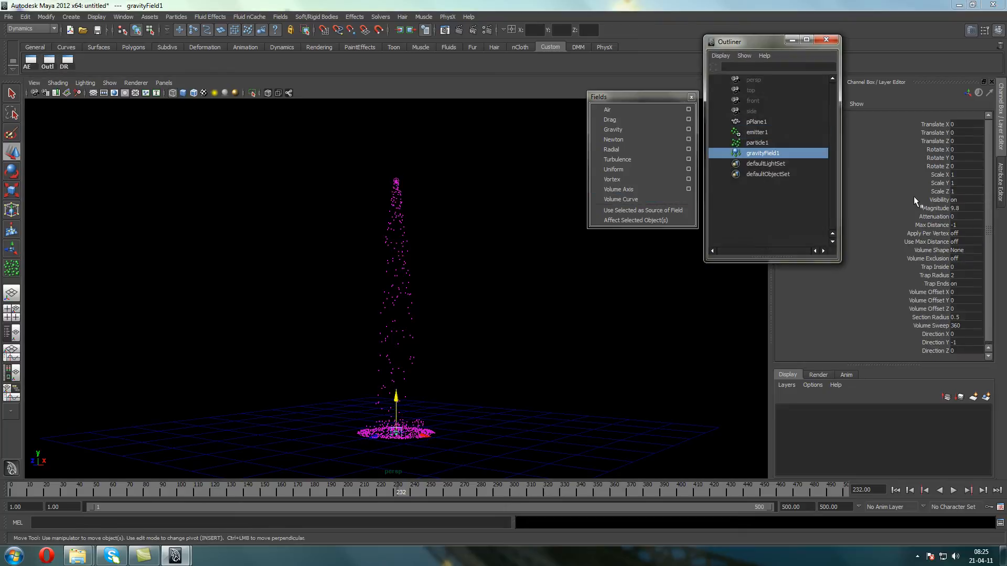
double_click(956, 208)
text(50)
key(Return)
click(895, 490)
click(953, 490)
click(958, 490)
scroll(386, 302, up, 3)
scroll(395, 151, down, 3)
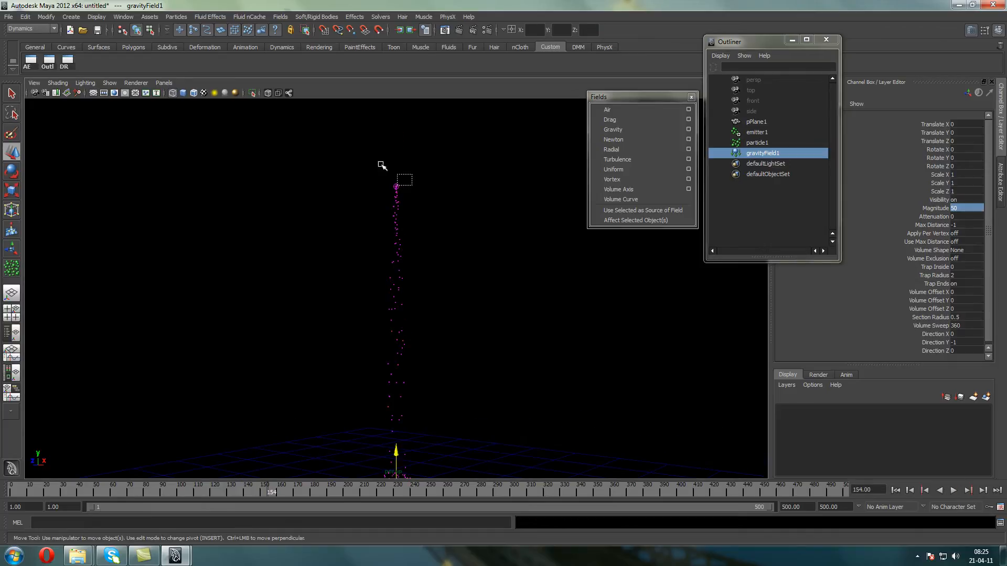
Change the emitter1 Emitter Type to Directional and set its Spread to 0.2
click(422, 226)
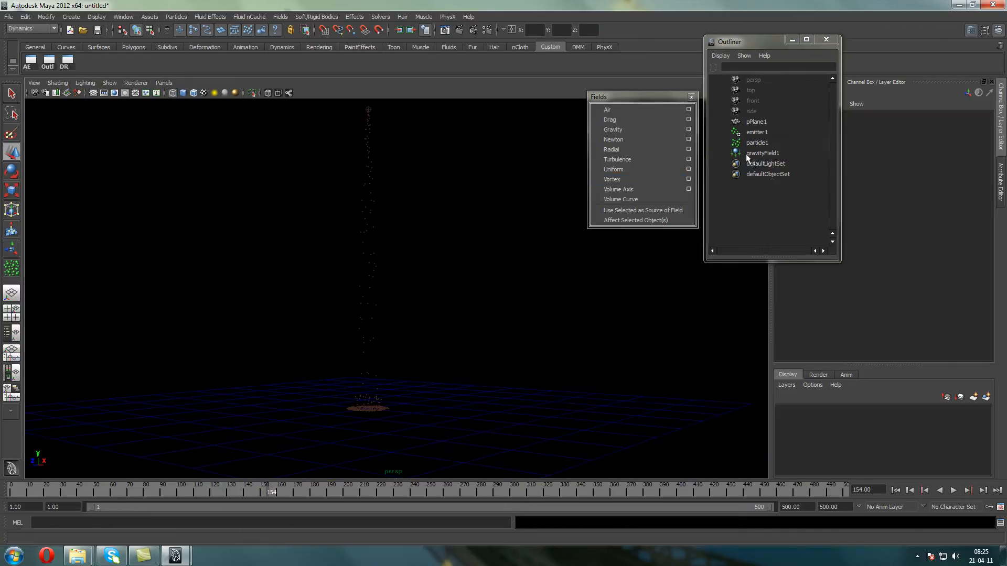
click(757, 132)
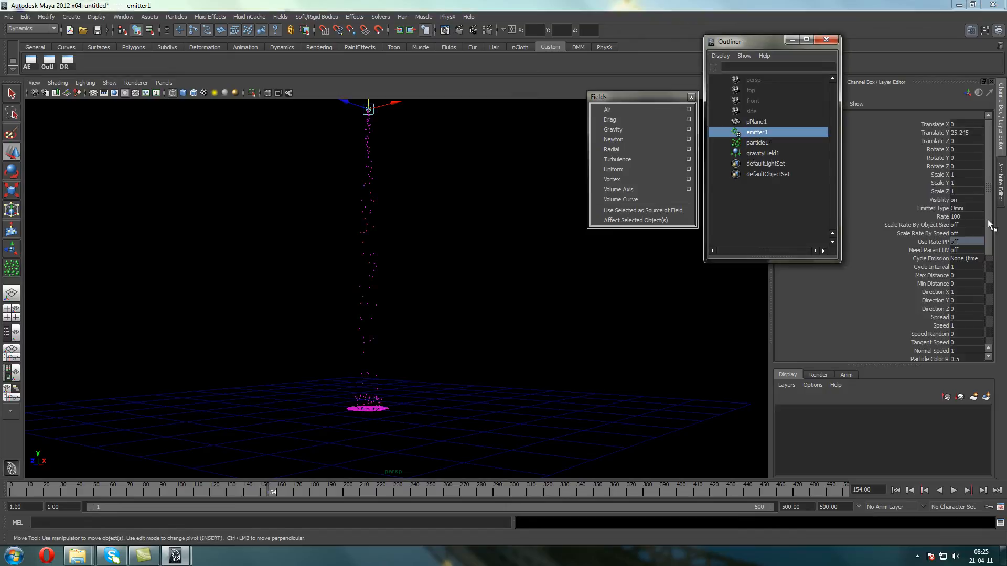
click(959, 208)
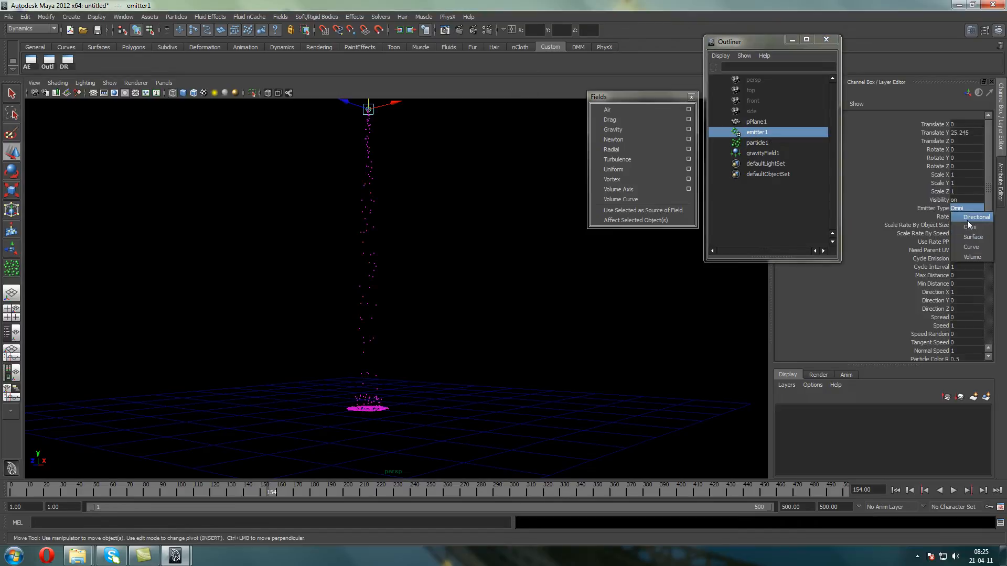
click(980, 218)
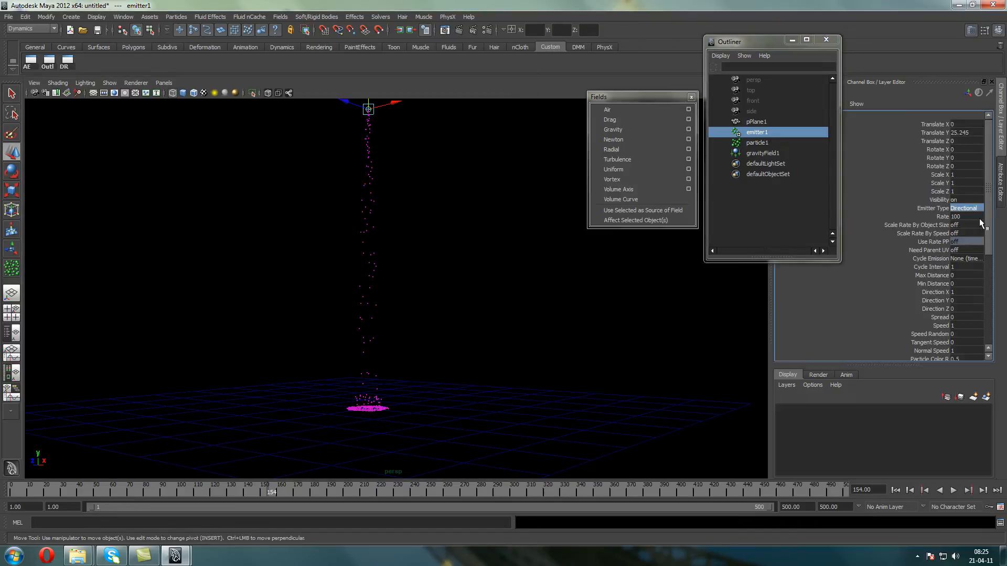
click(964, 317)
text(0.2)
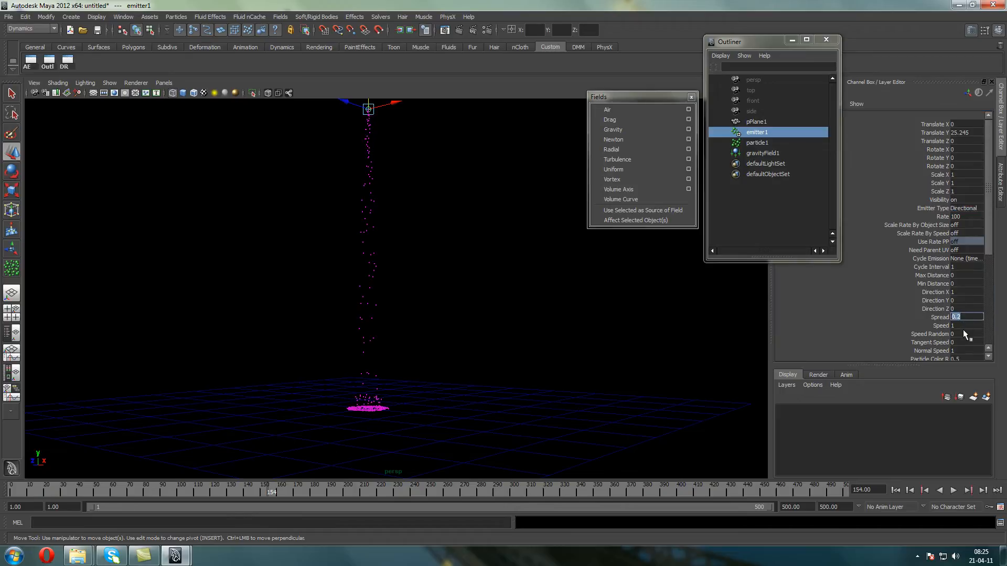
Set the emitter1 Direction Y to -1 and replay the emission from the first frame
click(965, 300)
text(-1)
click(895, 490)
click(953, 491)
click(953, 492)
alt+drag(482, 327, 380, 328)
Try an emitter1 Direction X of 5 and continue playback from the current frame
click(952, 292)
text(5)
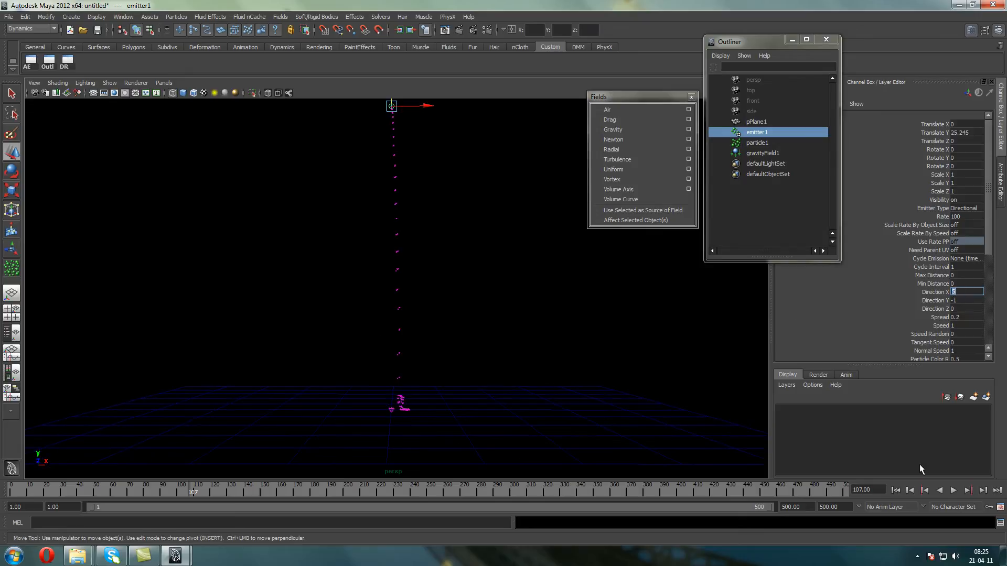
click(953, 491)
key(Escape)
Move emitter1 along X to about -22.3 and replay the emission from the first frame
drag(422, 104, 157, 114)
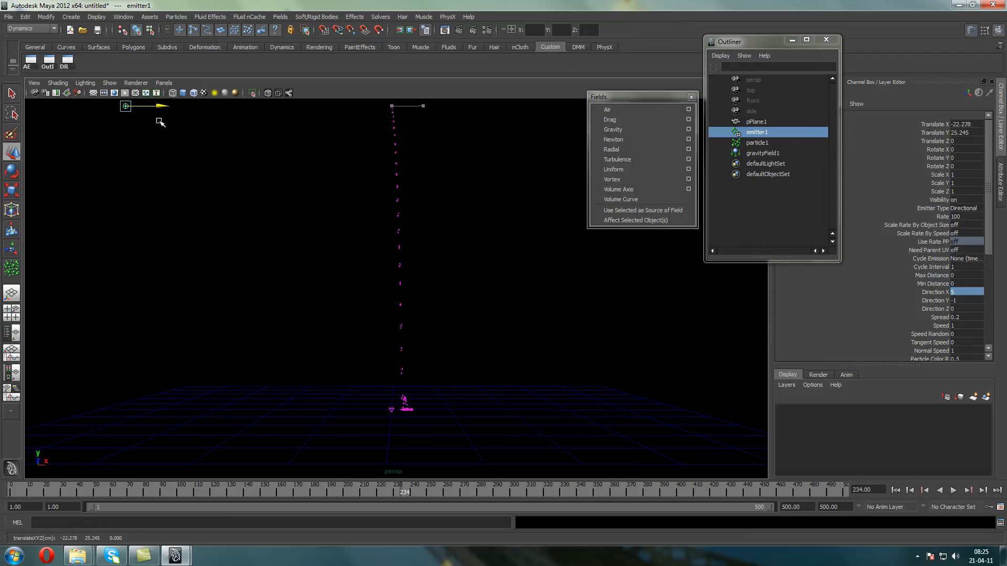
click(895, 489)
click(953, 492)
click(953, 491)
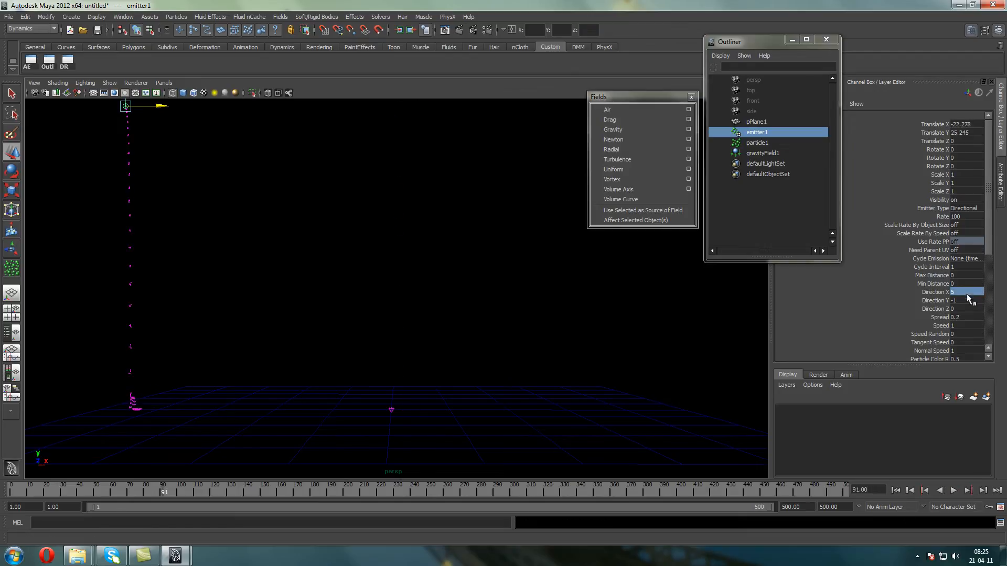
Raise the emitter1 Direction X to 20 and replay the emission from the first frame
click(953, 491)
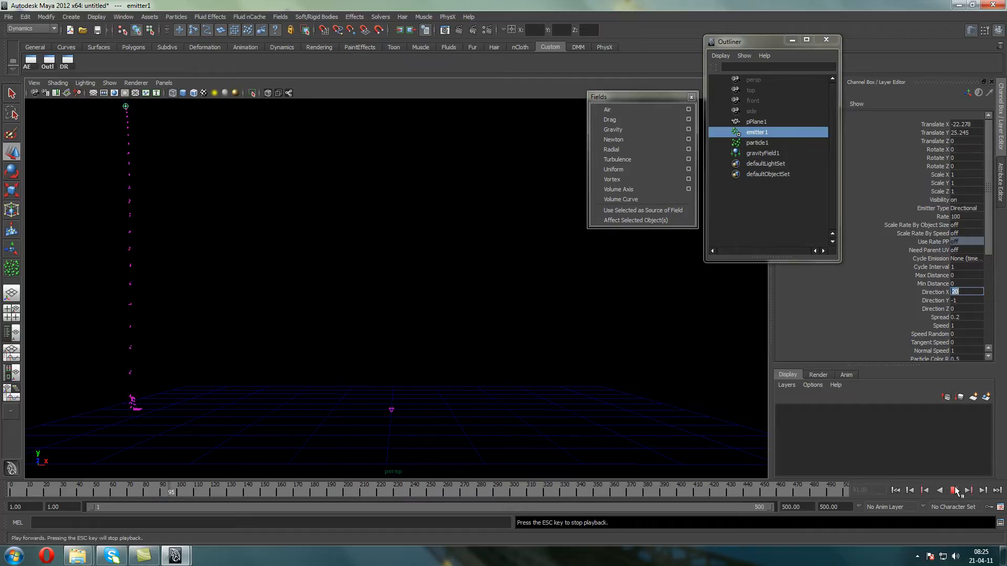
click(953, 490)
click(895, 490)
click(954, 491)
key(Escape)
Lower the gravityField1 Magnitude to 10 and replay the simulation from the first frame
click(756, 153)
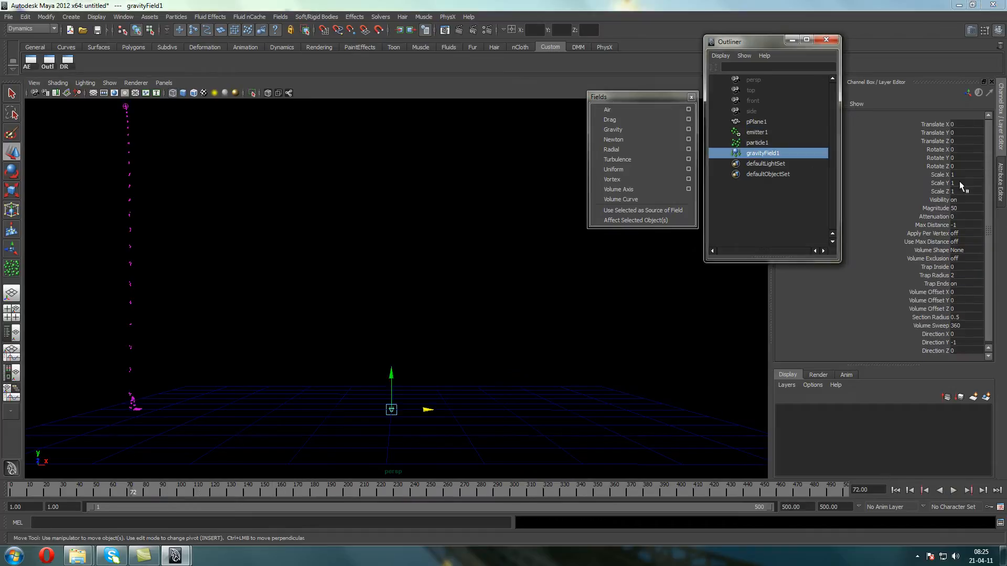
double_click(969, 208)
text(2)
key(BackSpace)
text(10)
key(Return)
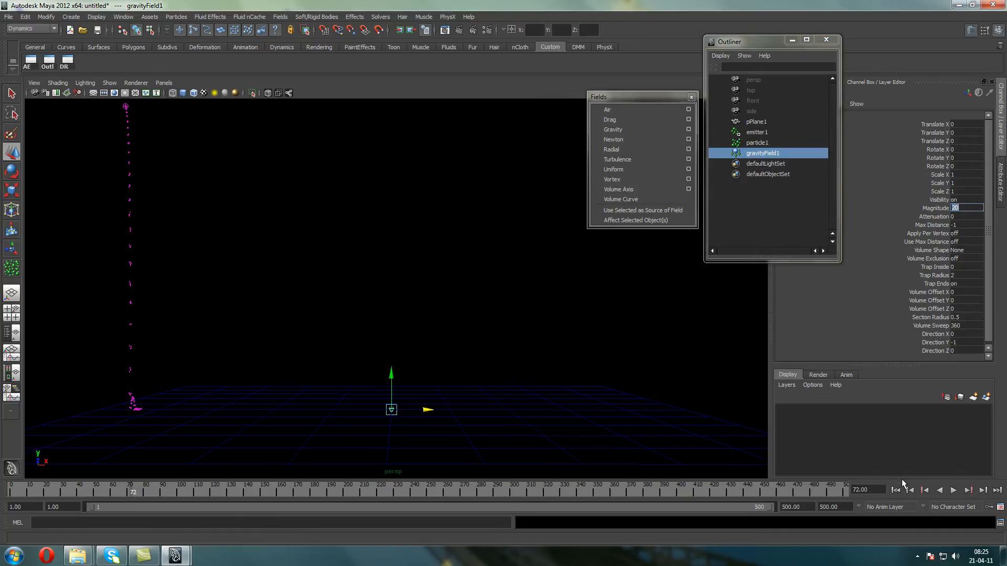
click(895, 490)
click(953, 491)
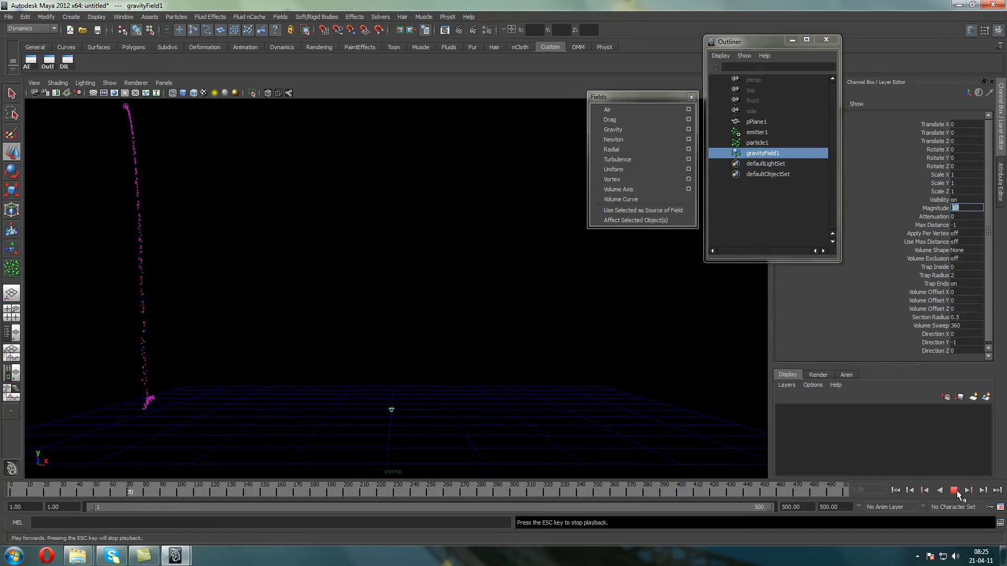
click(953, 490)
Increase the emitter1 Speed and replay the particle stream from the first frame
alt+drag(393, 291, 397, 307)
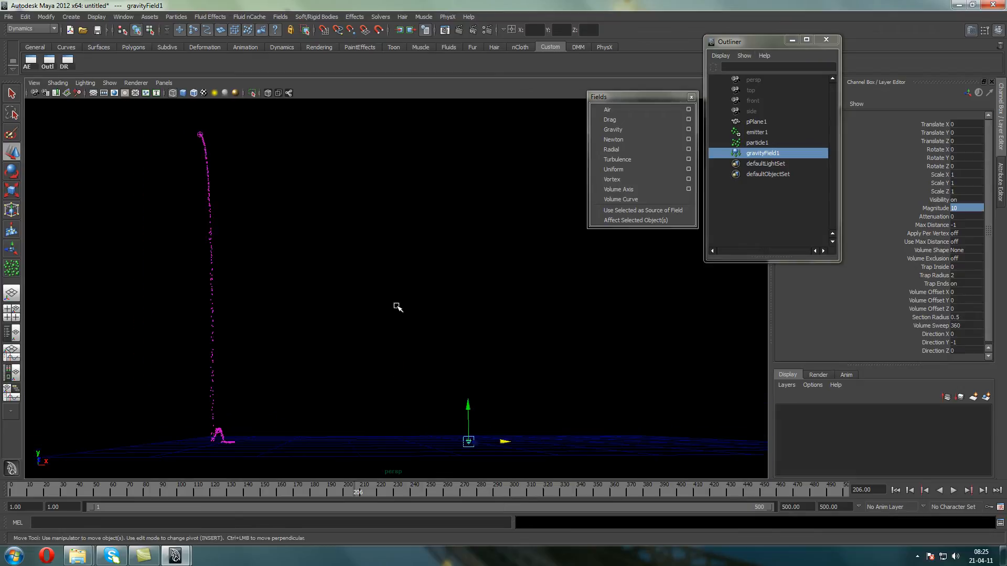
click(748, 135)
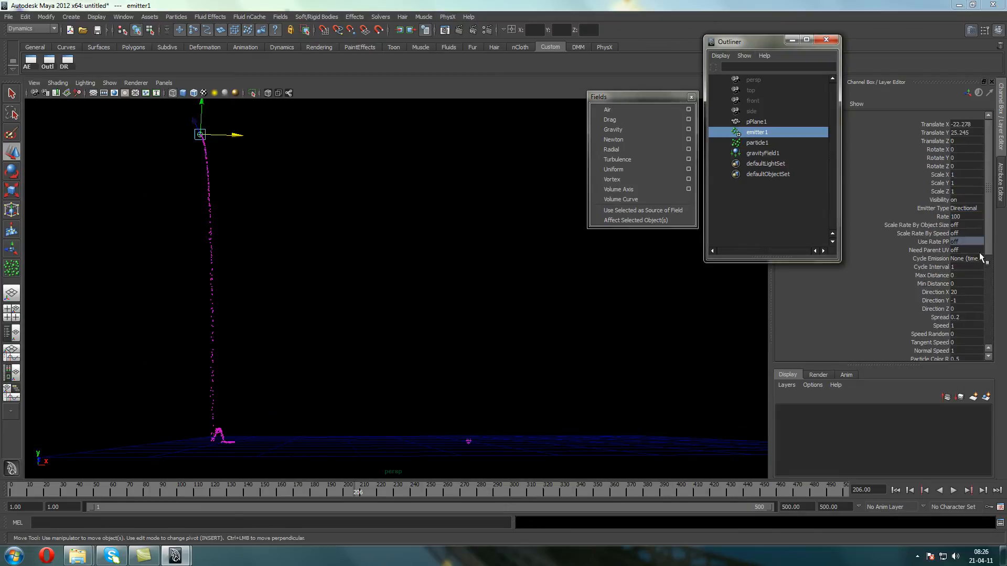
click(965, 326)
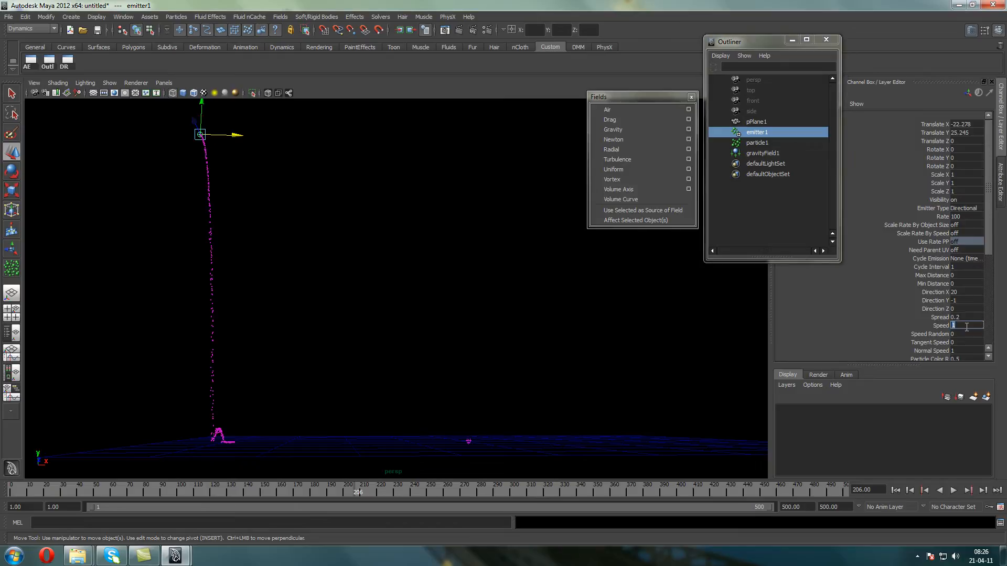
click(895, 490)
click(953, 490)
click(953, 490)
Stretch the collision plane pPlane1 along X to a Scale X of about 116.6
scroll(323, 375, down, 3)
click(411, 391)
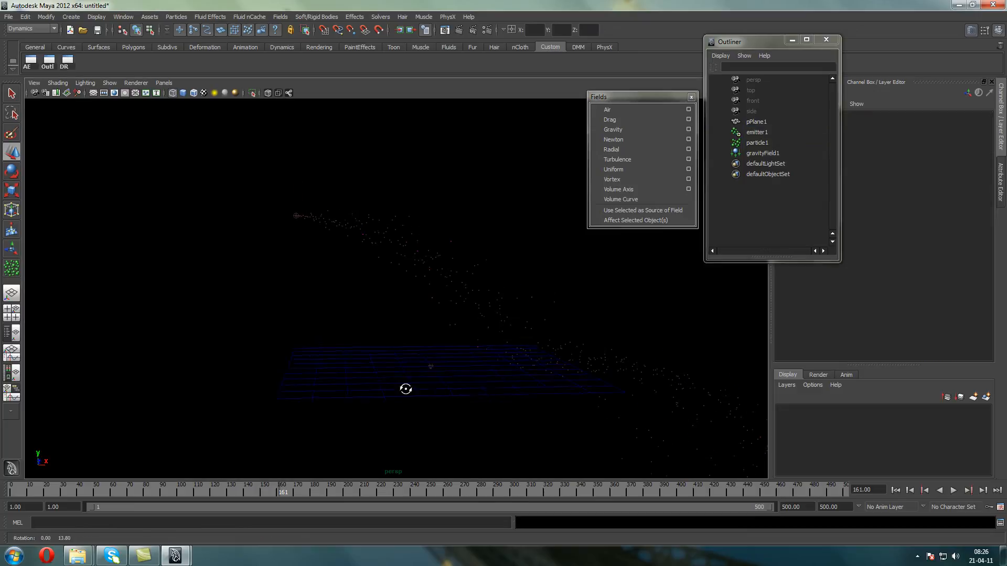
click(382, 367)
key(r)
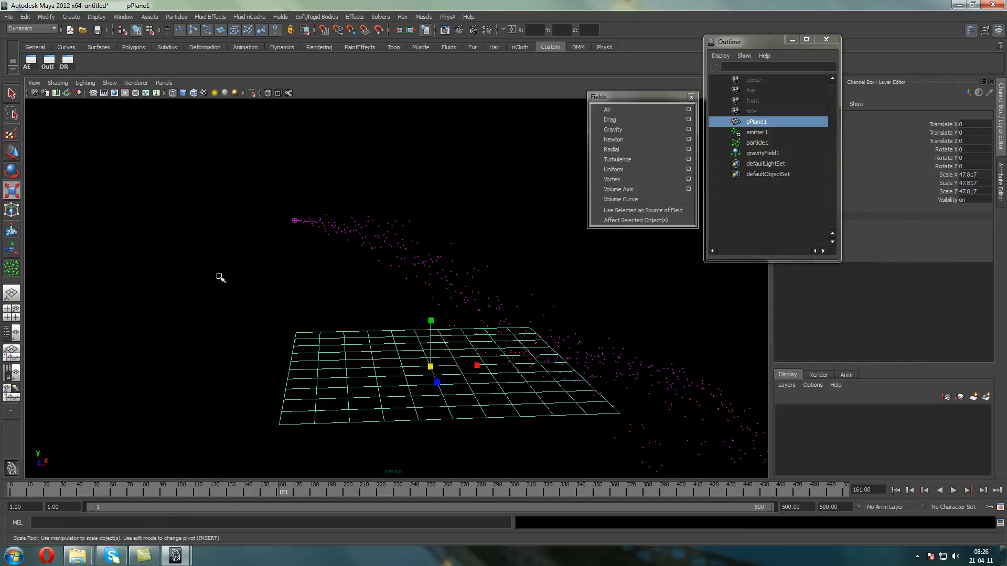
drag(478, 366, 555, 370)
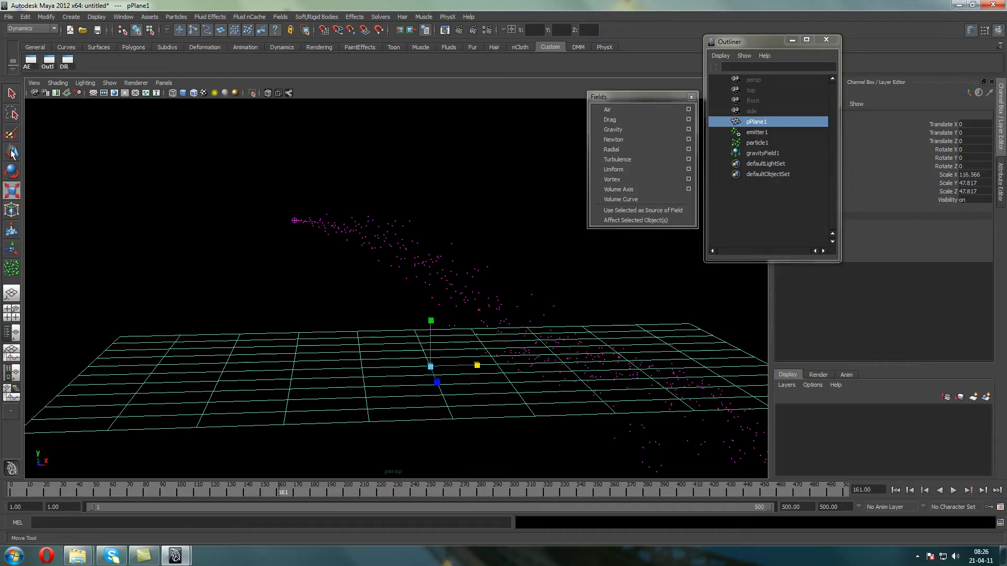
Move pPlane1 along X to about 37.4 under the particle stream and replay from the first frame
key(w)
drag(468, 366, 677, 362)
click(895, 490)
click(951, 490)
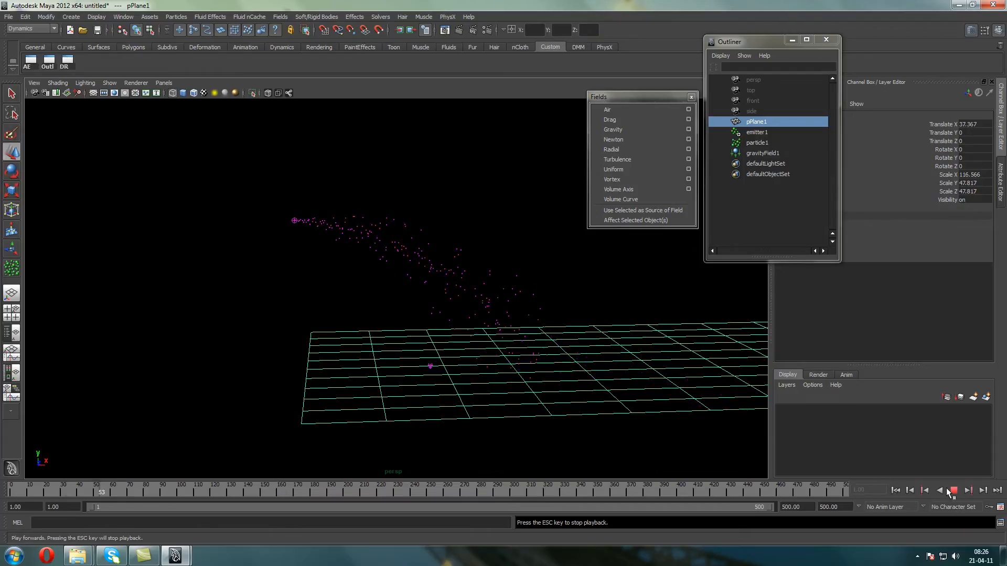
Stop the particle playback and bring up the geoConnector1 collision settings of pPlane1
alt+middle_drag(653, 353, 431, 353)
key(Escape)
alt+drag(541, 351, 528, 340)
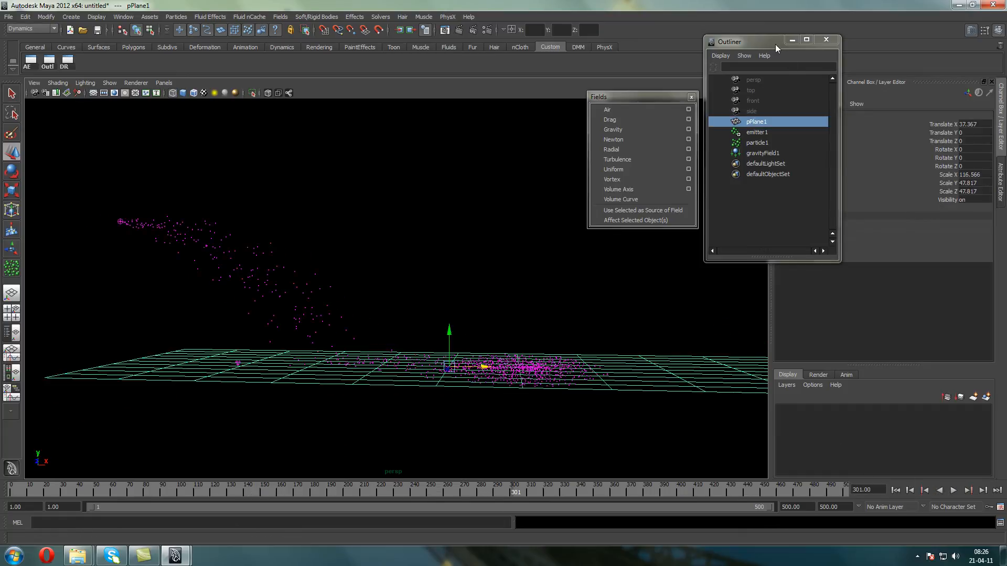
drag(776, 44, 702, 16)
click(804, 252)
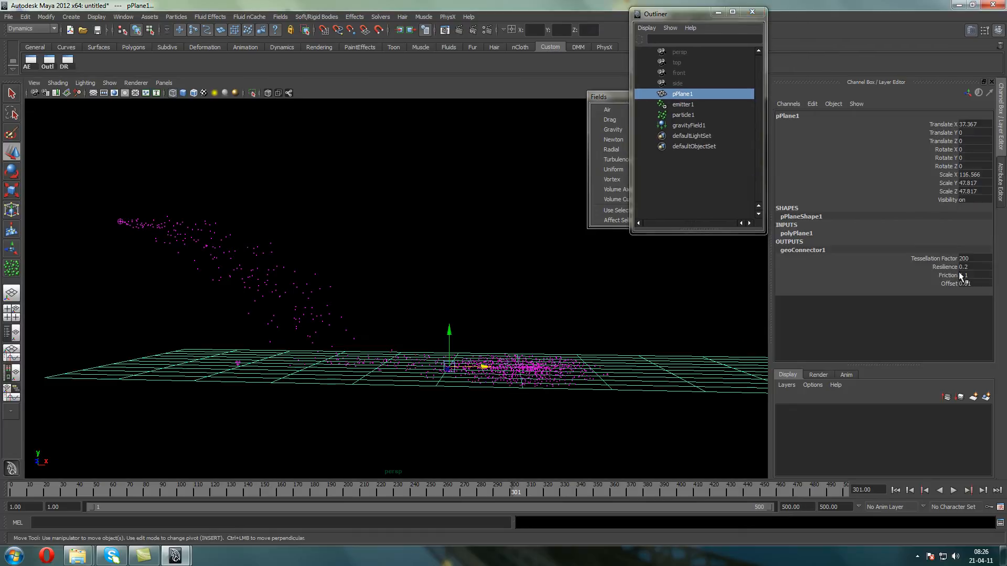
Select particle1, set its geoConnector1 Friction to 0.5 and replay the simulation from the first frame
drag(258, 240, 232, 265)
drag(989, 251, 884, 354)
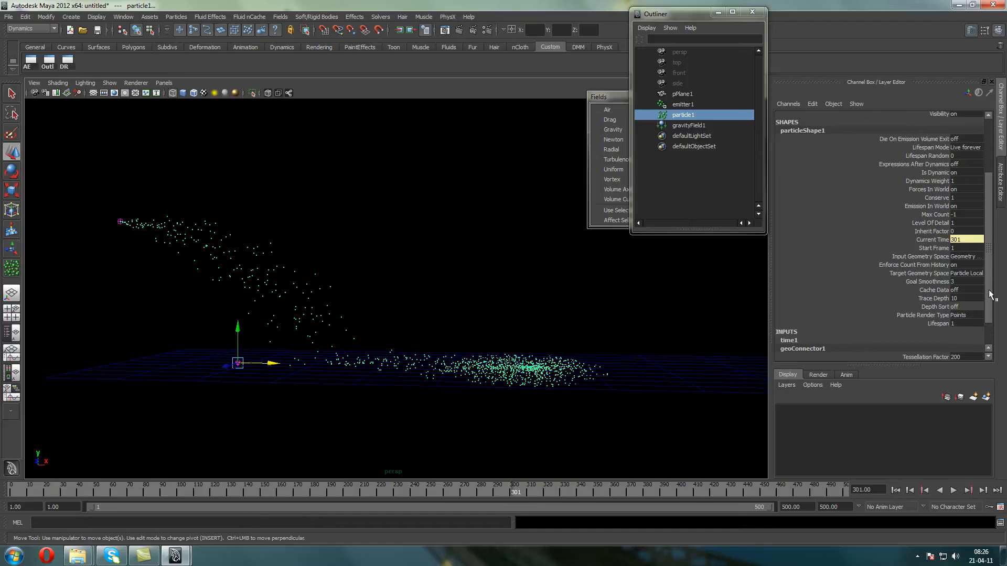
drag(990, 294, 989, 345)
double_click(964, 340)
text(0.5)
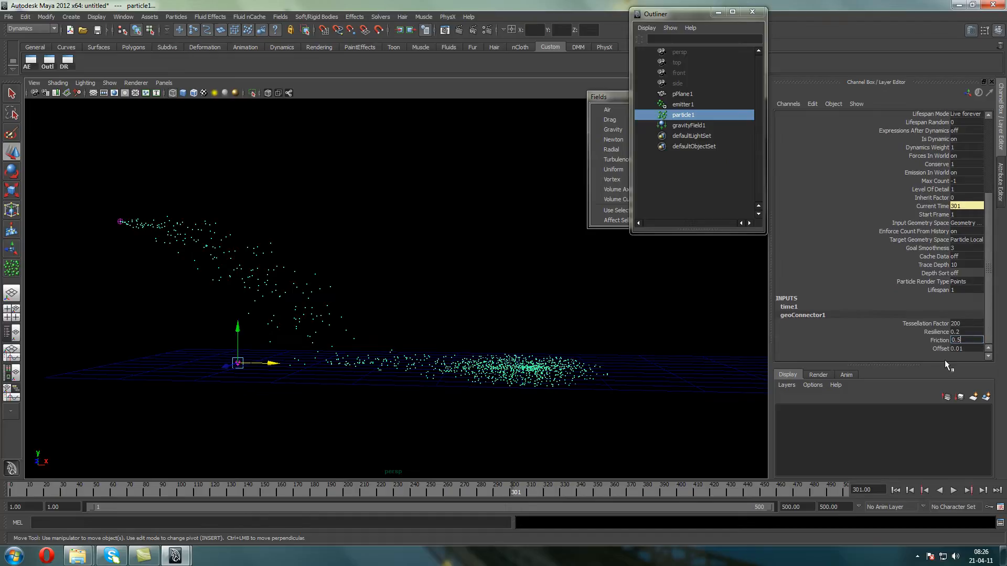
key(Return)
click(895, 490)
click(953, 490)
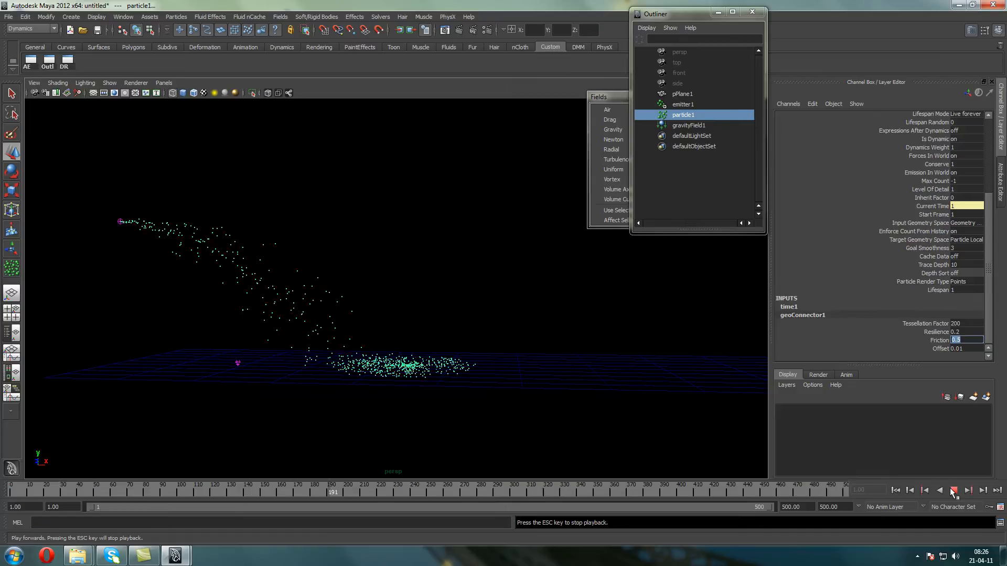
click(953, 490)
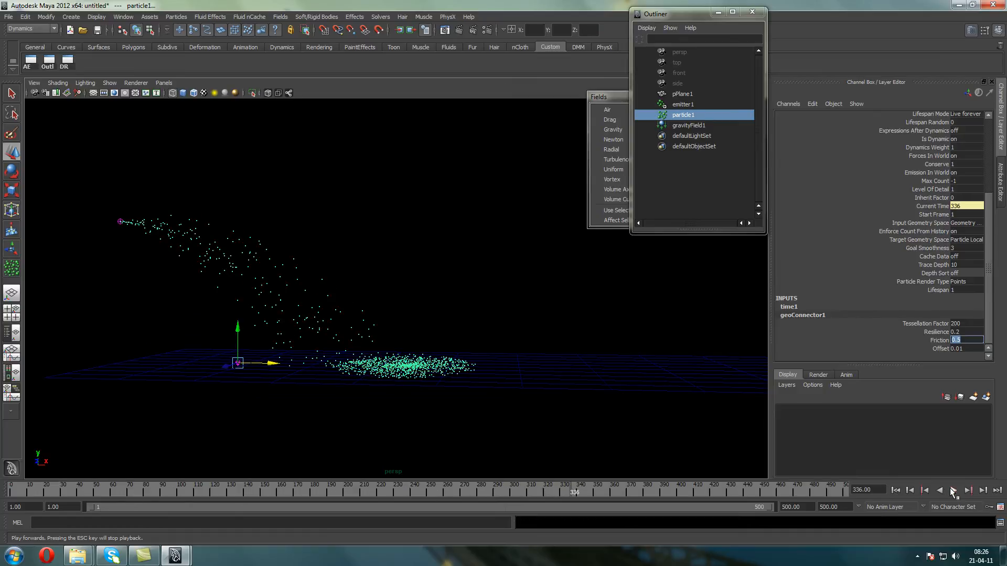
Replay the simulation with geoConnector1 Friction at 1, and again from the first frame with Friction set to 0.1
click(953, 490)
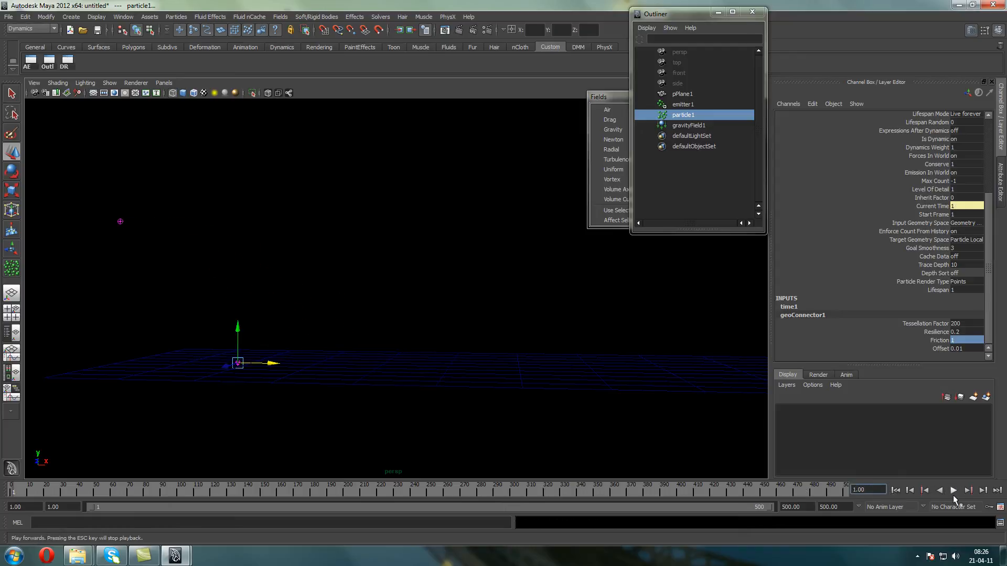
click(953, 490)
click(959, 339)
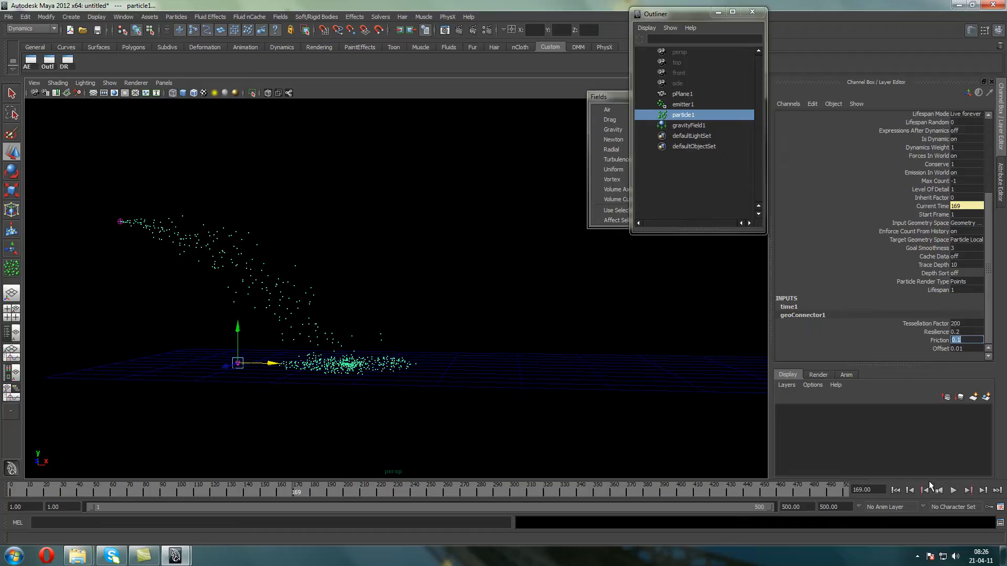
click(896, 490)
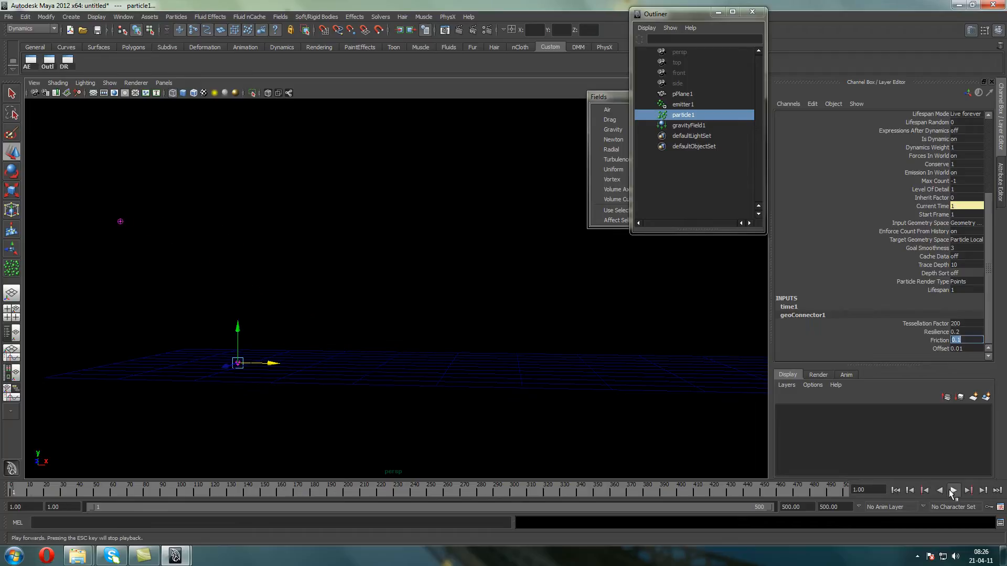
click(952, 490)
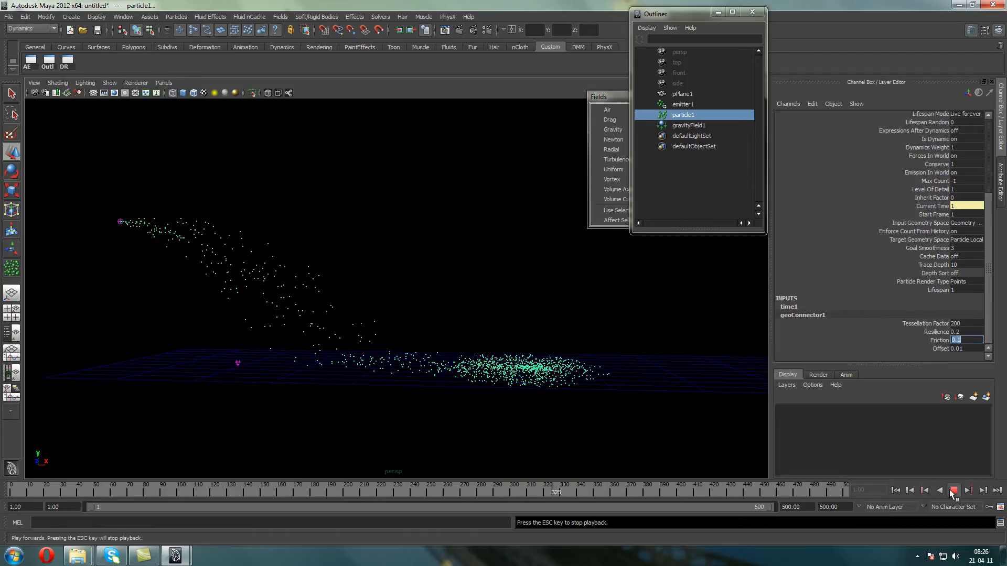
click(952, 490)
Examine from several angles how the particles spread across the collision plane
key(w)
alt+drag(215, 290, 54, 247)
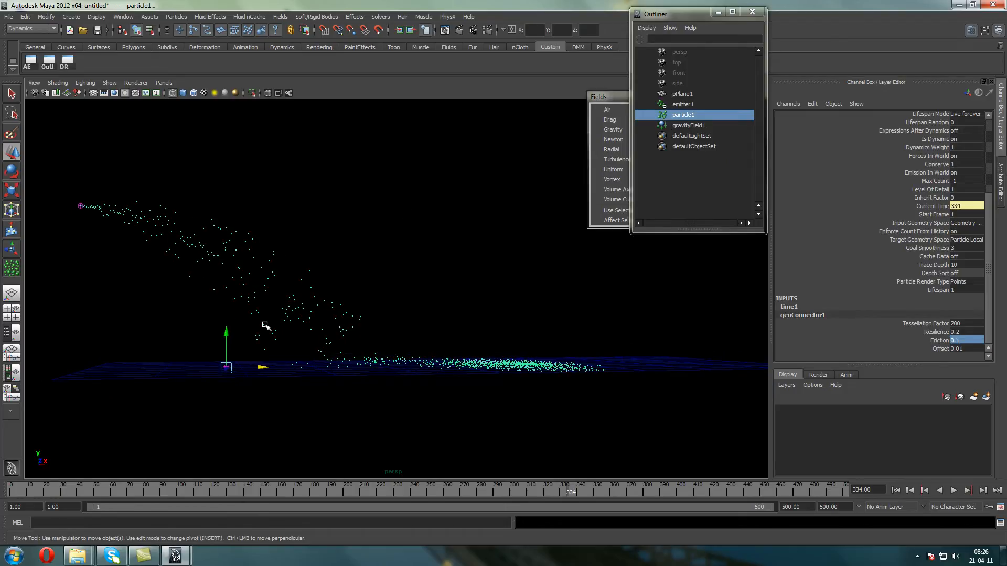
alt+drag(421, 298, 351, 300)
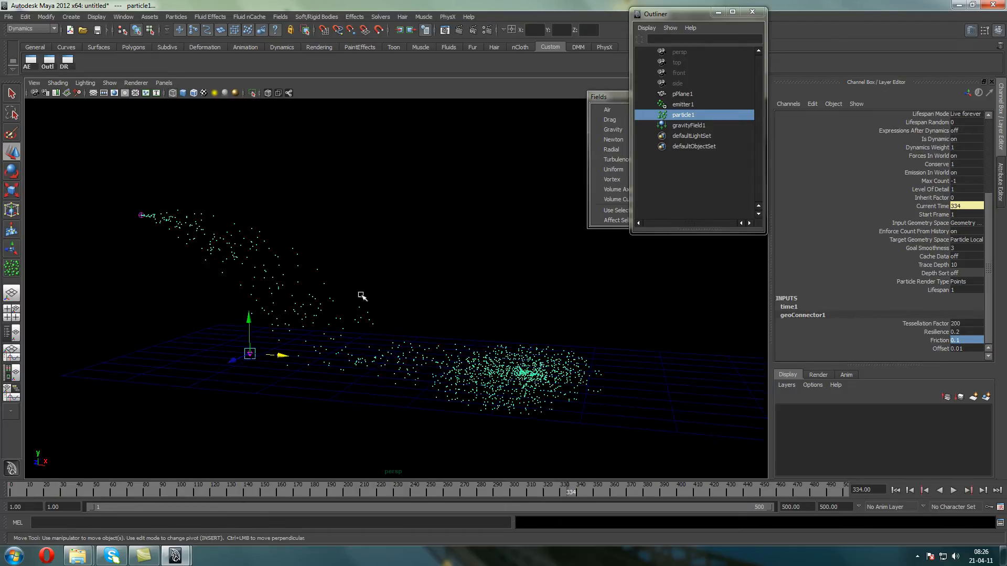
alt+drag(347, 262, 295, 346)
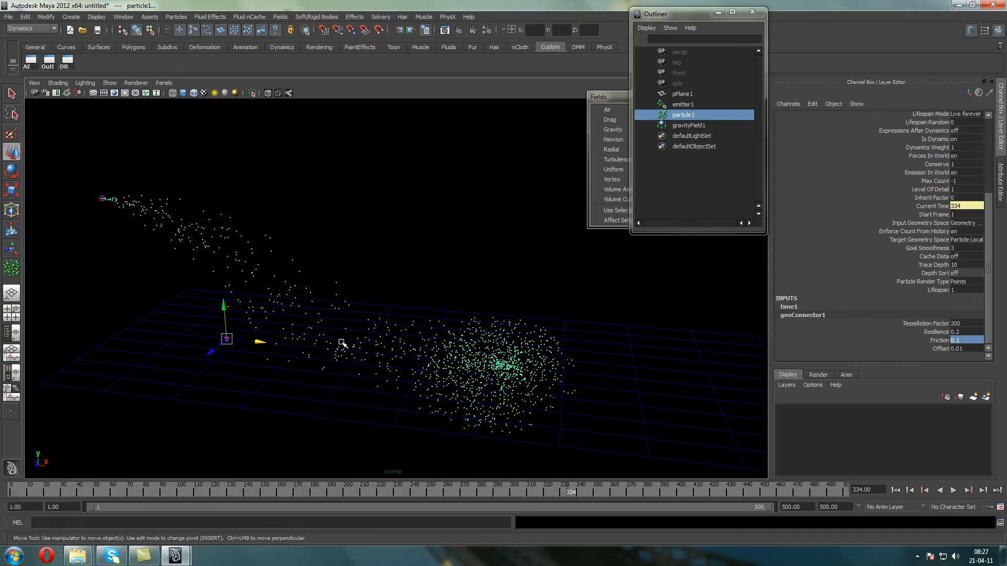
scroll(287, 303, down, 3)
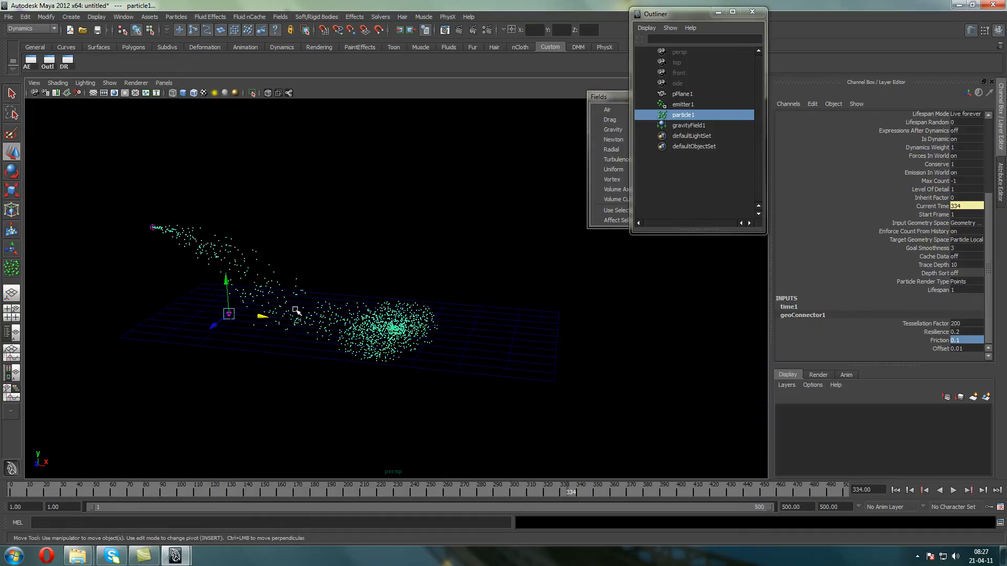
alt+drag(438, 297, 192, 256)
alt+middle_drag(192, 256, 279, 231)
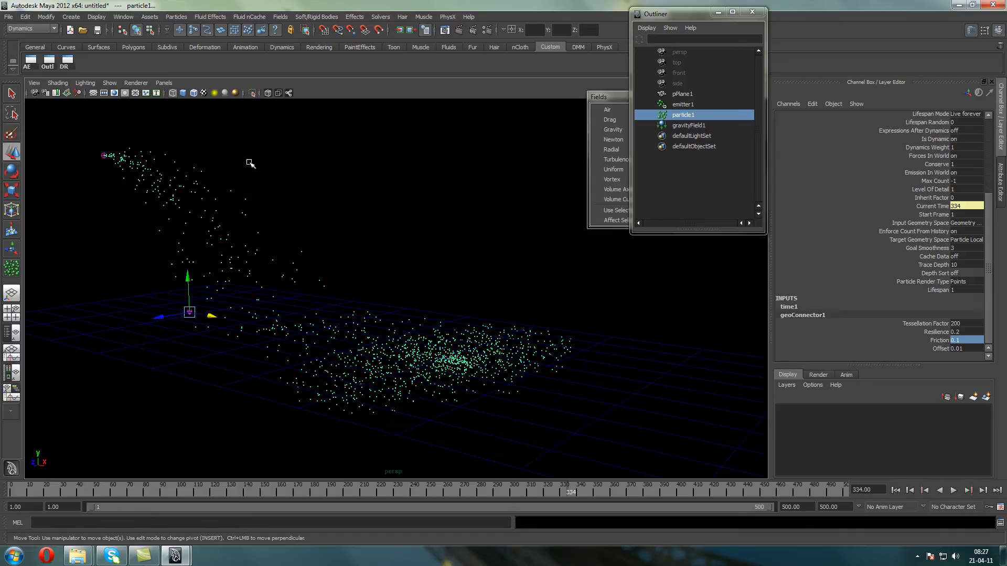
Change particle1's Particle Render Type to MultiStreak and add the attributes for that render type
click(182, 208)
drag(230, 161, 187, 201)
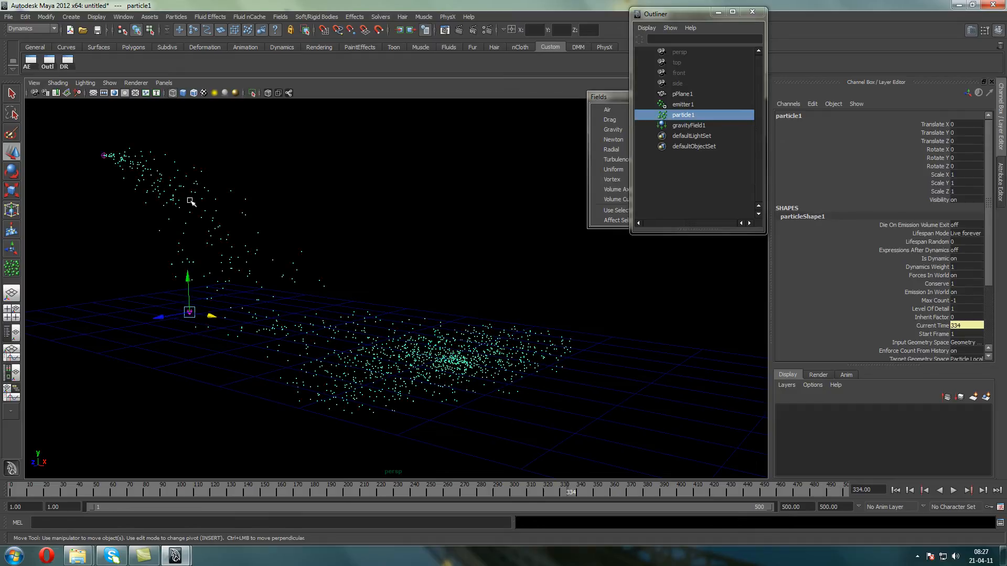
key(ctrl+a)
drag(987, 251, 984, 303)
click(899, 237)
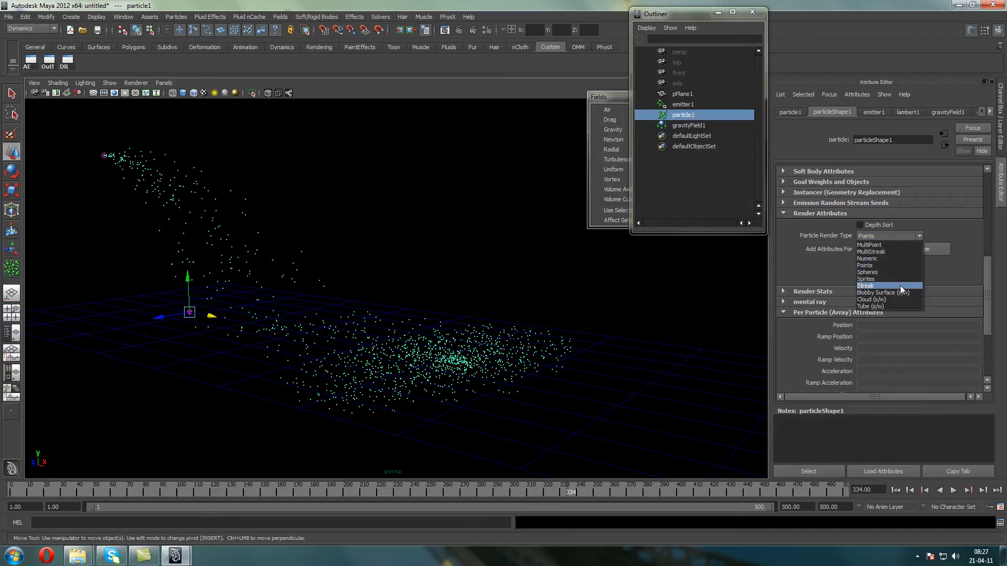
click(892, 252)
click(896, 250)
alt+drag(463, 261, 431, 243)
alt+middle_drag(431, 242, 527, 252)
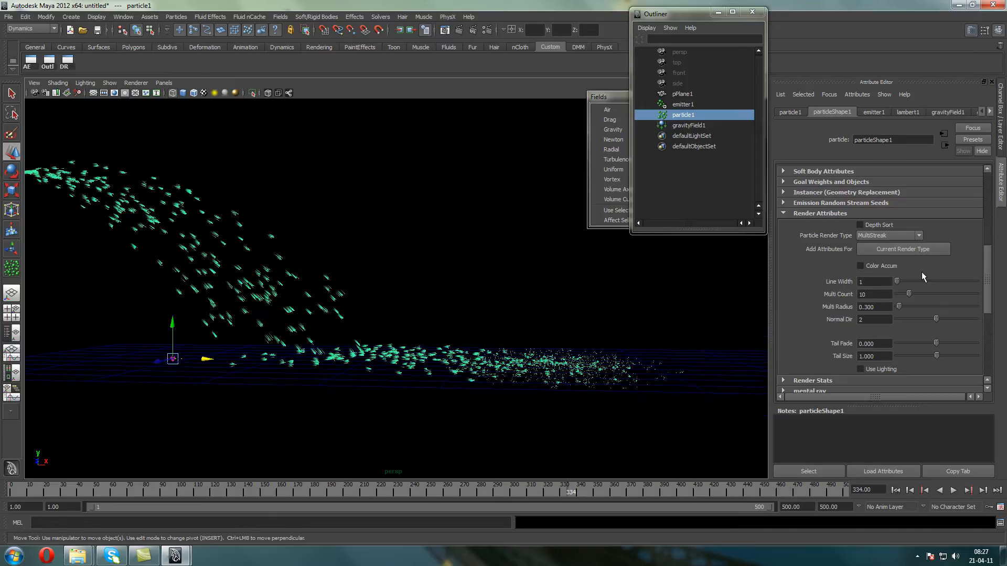
Set the streaks' Multi Radius to 0.5 and Tail Size to 2, and replay from the first frame
drag(877, 308, 794, 316)
text(0.5)
key(Return)
drag(882, 357, 751, 355)
text(2)
key(Return)
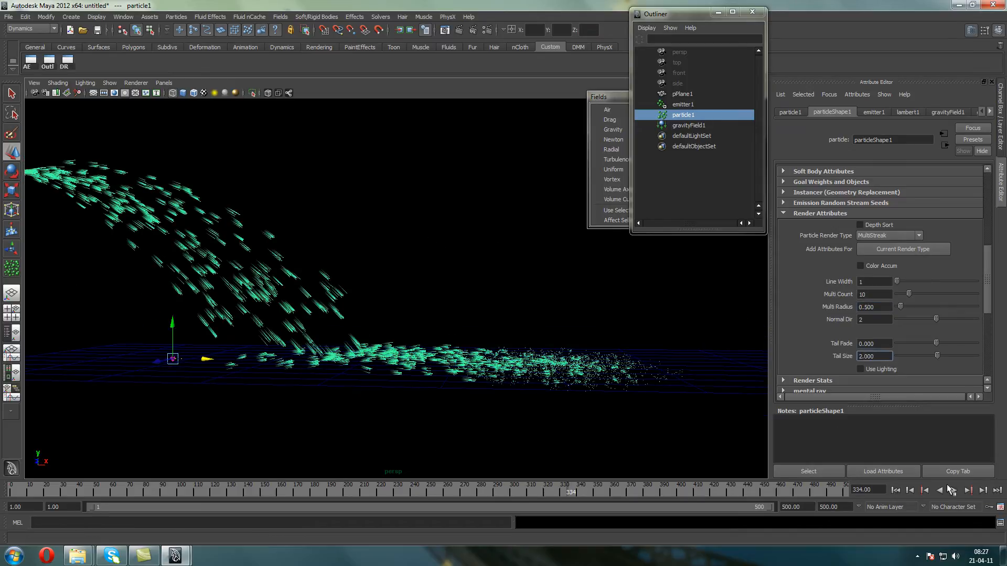
click(895, 490)
click(953, 491)
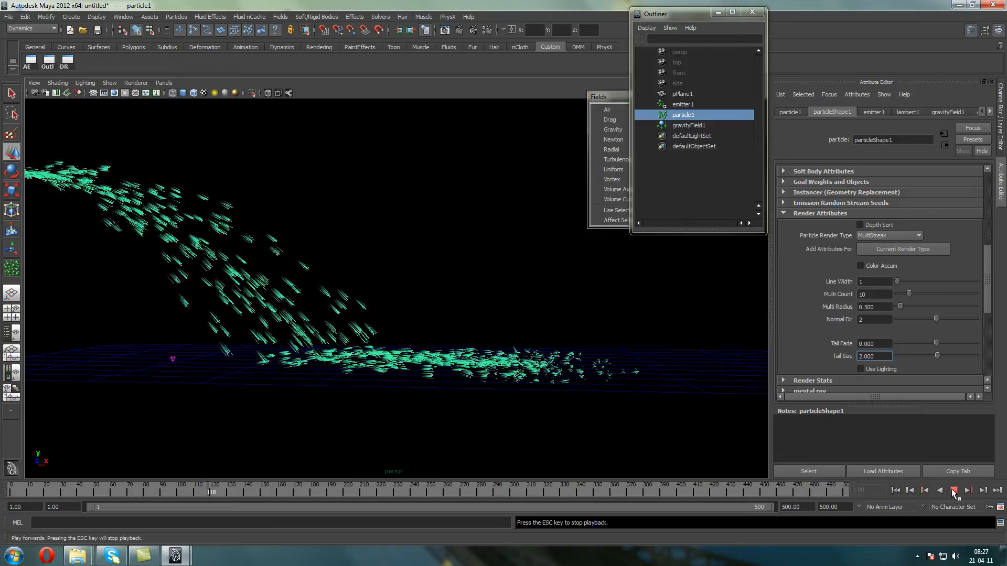
Raise particleShape1's Multi Radius to 1 and play the simulation to check the streaks
click(887, 307)
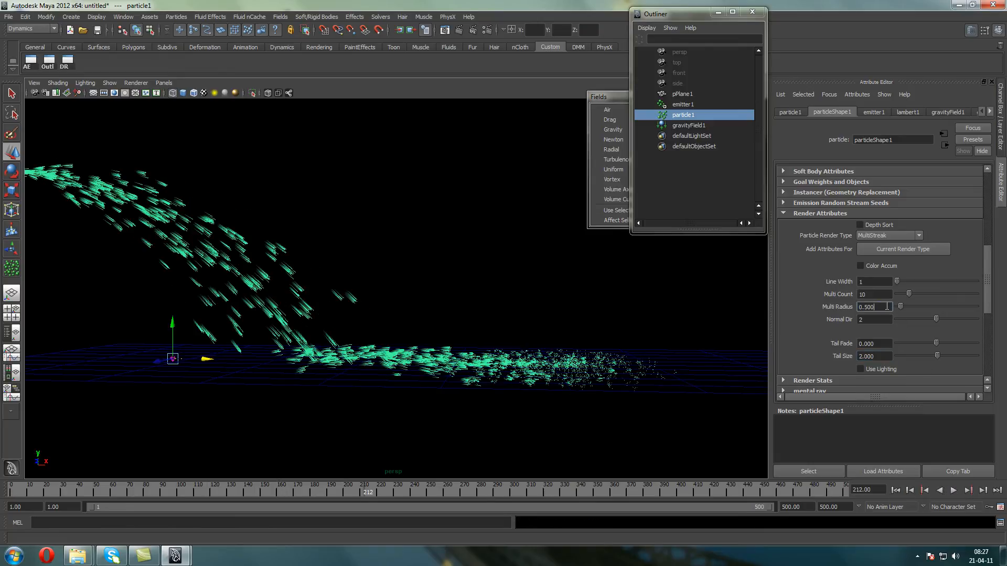
drag(887, 306, 713, 302)
text(1)
key(Return)
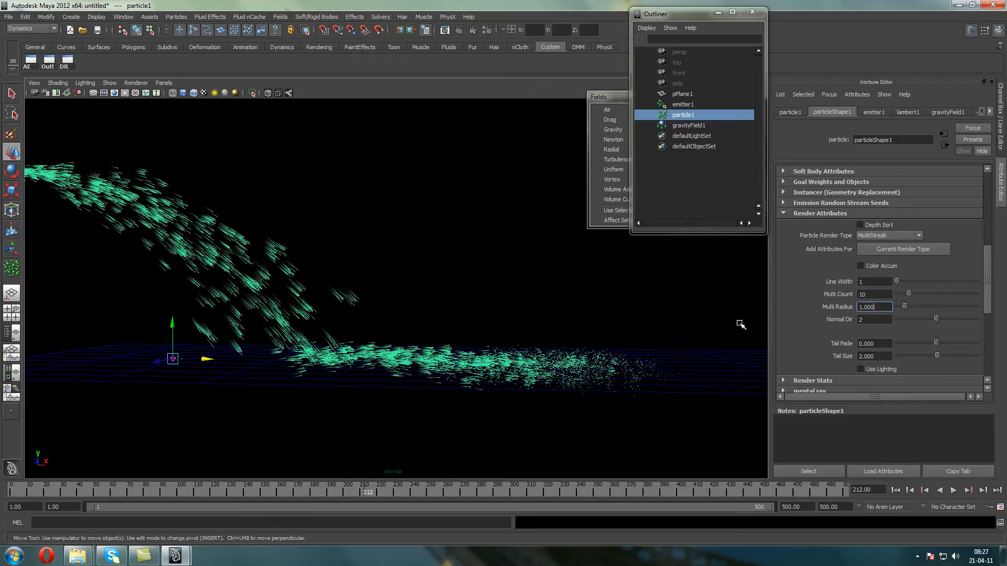
click(954, 490)
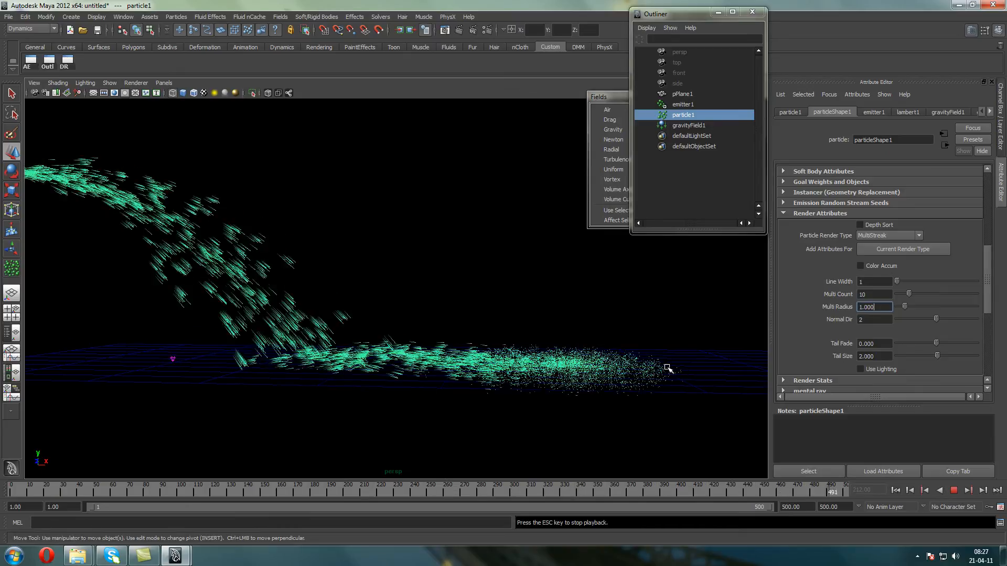
key(Escape)
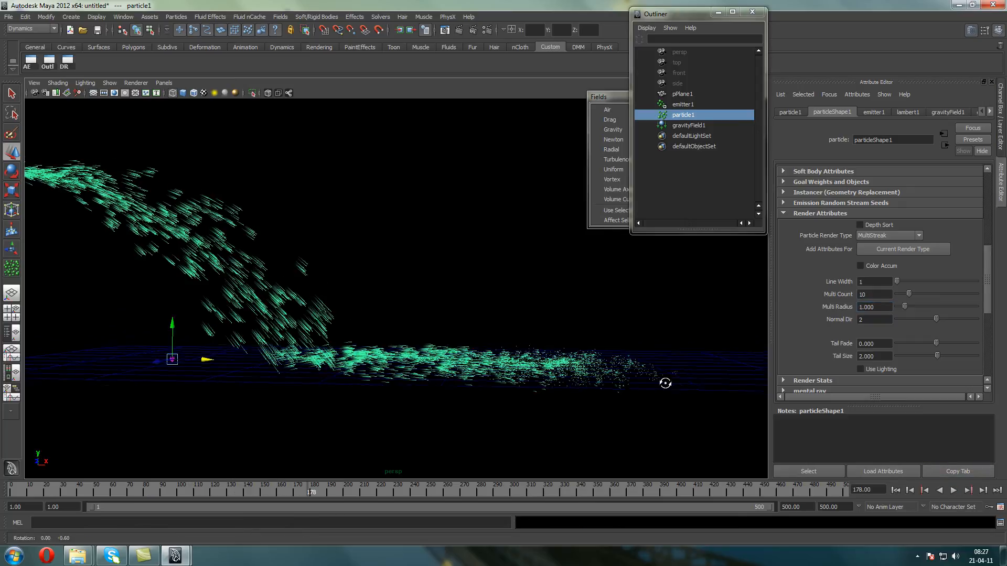
Switch to shaded display, select pPlane1 and bring up its geoConnector1 collision settings
click(631, 407)
alt+drag(631, 408, 567, 387)
key(5)
alt+drag(479, 378, 485, 332)
click(686, 331)
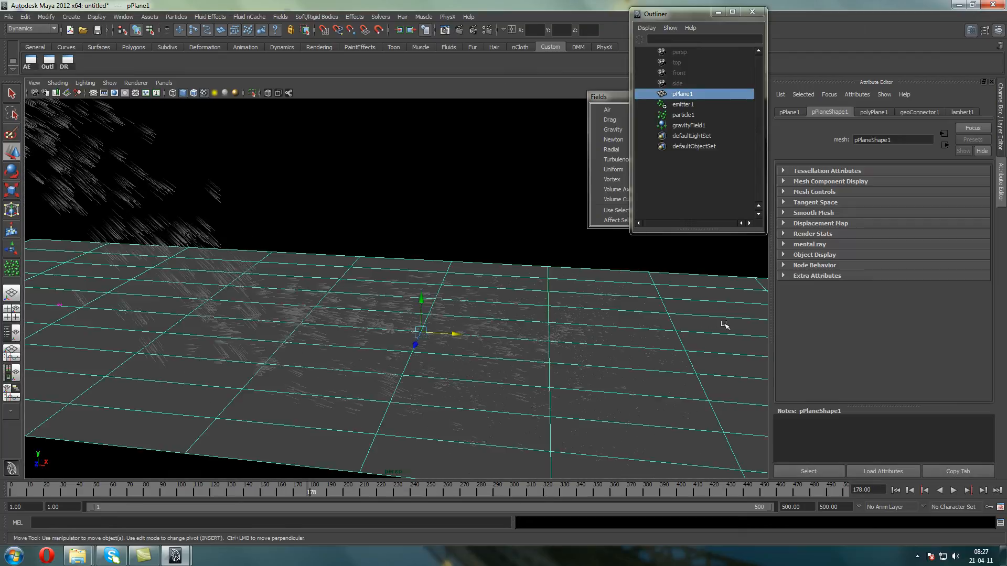
key(ctrl+a)
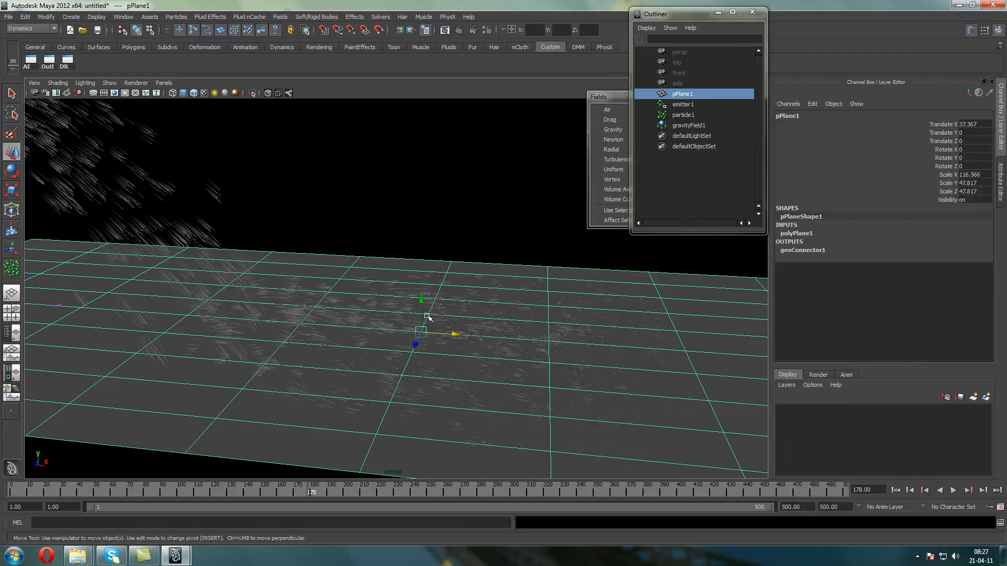
click(791, 250)
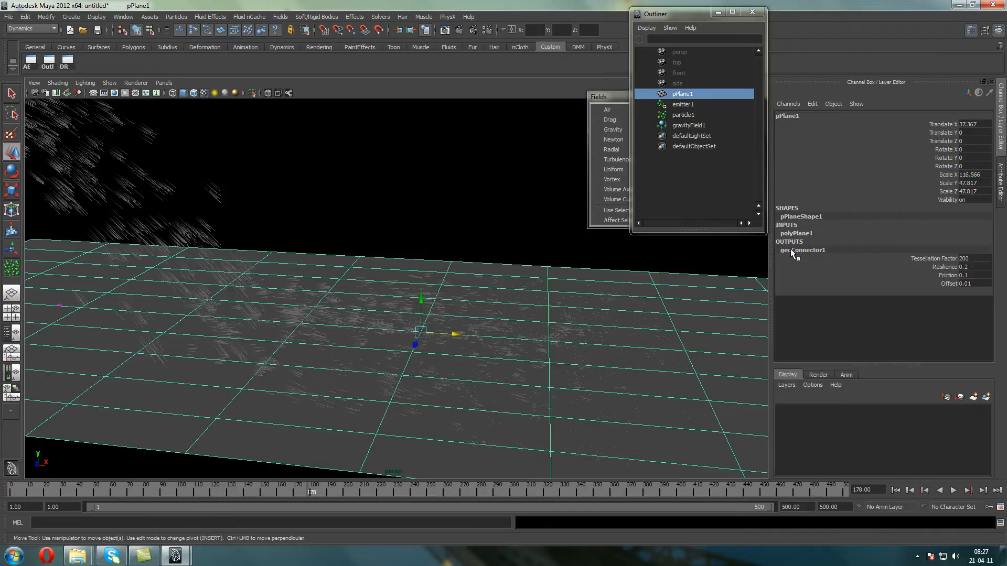
Set the geoConnector1 Offset to 0.05, replay from the first frame and check the plane from below
click(974, 284)
text(0)
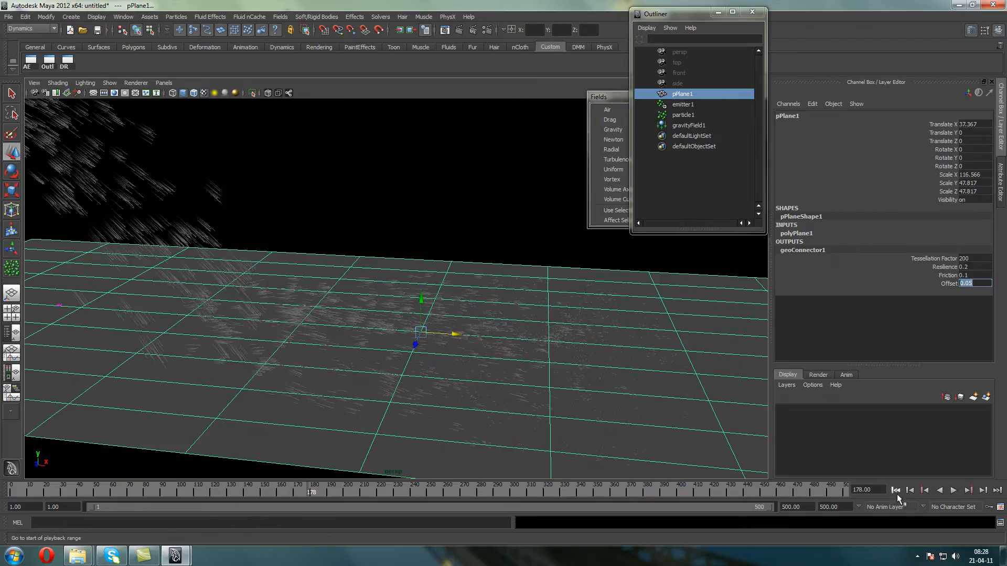
click(895, 490)
click(953, 490)
click(957, 491)
alt+drag(438, 352, 431, 285)
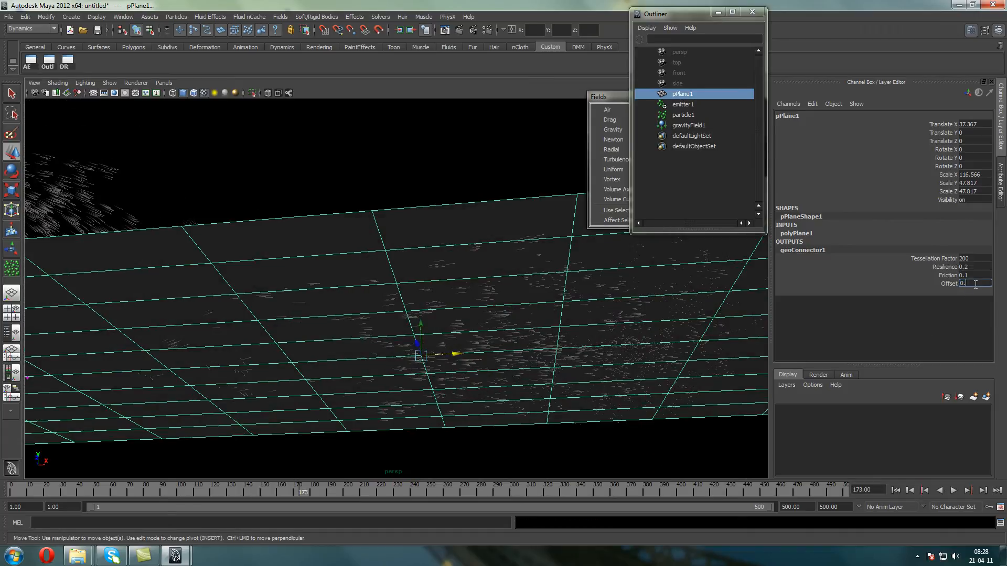
Set the geoConnector1 Offset to 0.1 and replay the simulation from the first frame
click(898, 491)
click(955, 491)
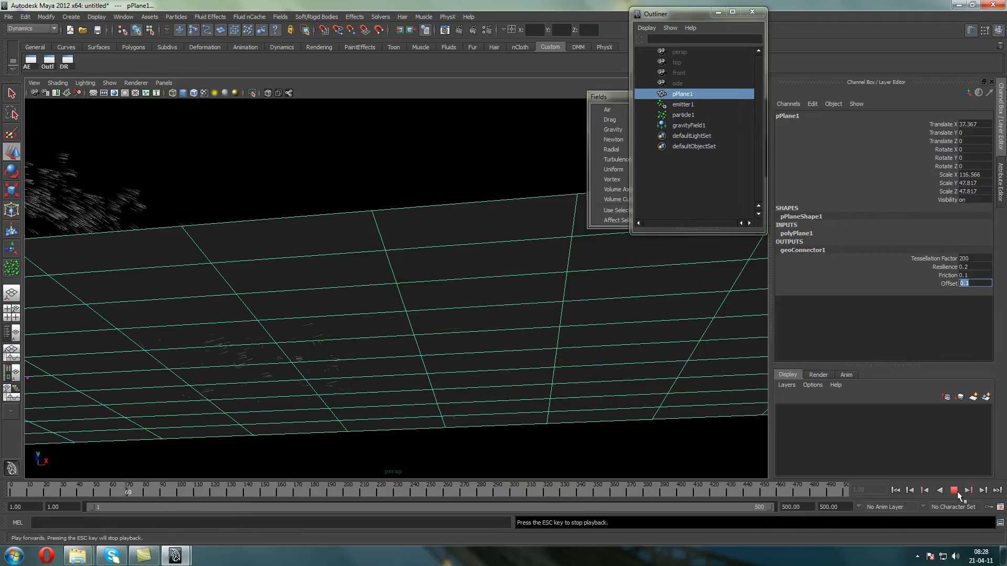
click(955, 492)
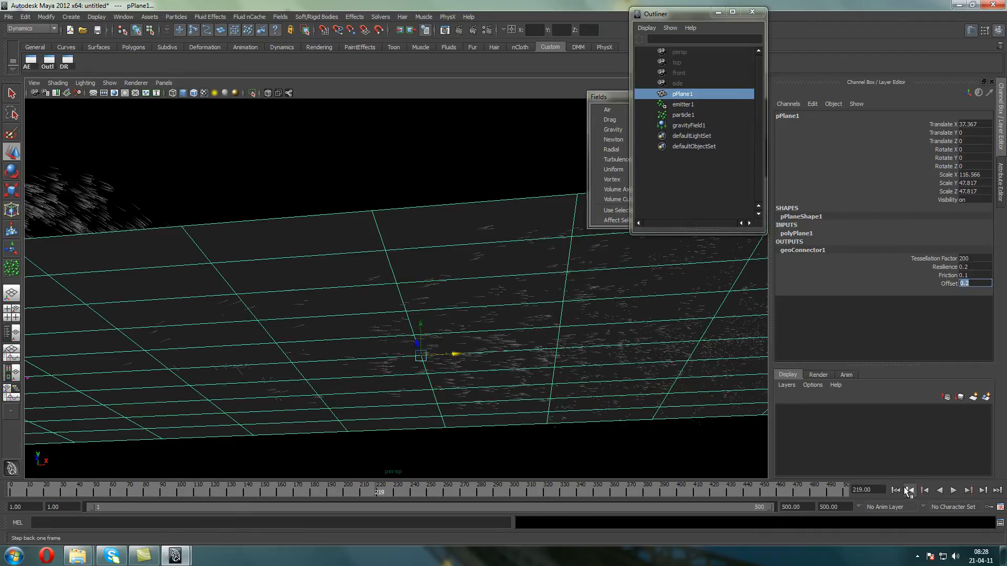
Set the geoConnector1 Offset to 0.2, replay from the first frame and check for streaks below the plane
click(897, 490)
click(949, 490)
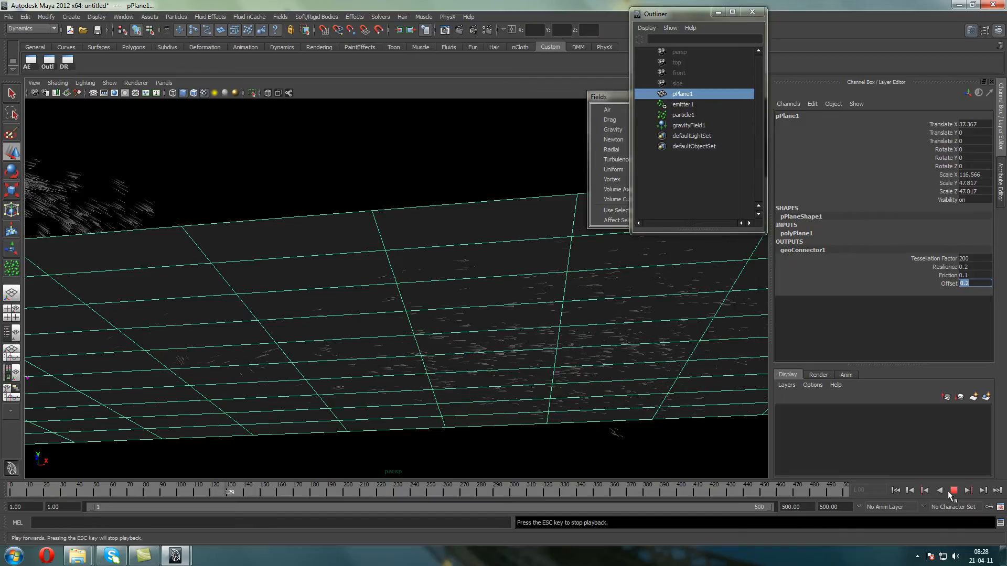
click(953, 491)
alt+drag(566, 333, 521, 295)
Raise the geoConnector1 Offset to 0.5, replay from the first frame and inspect the plane edge-on
text(0.)
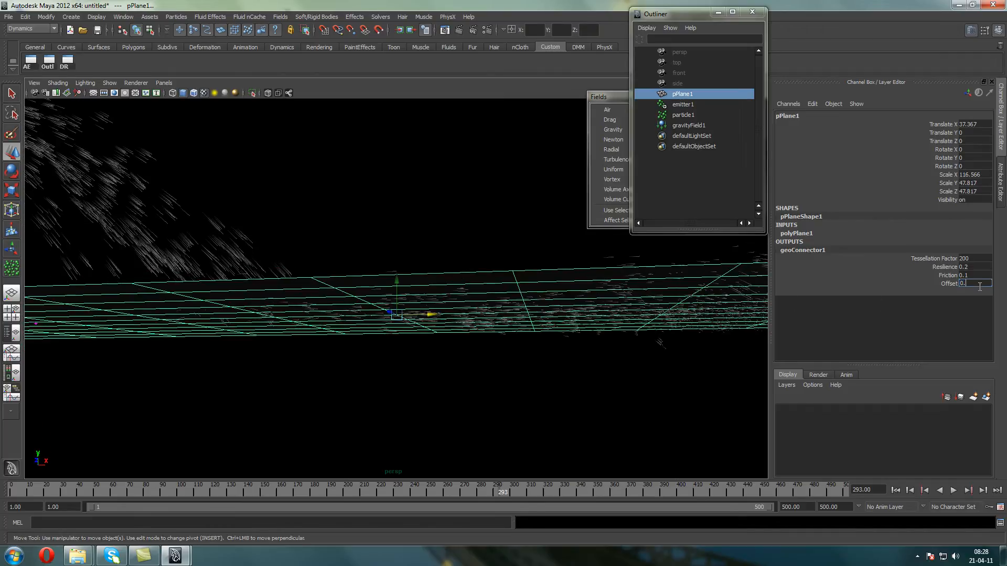
click(919, 283)
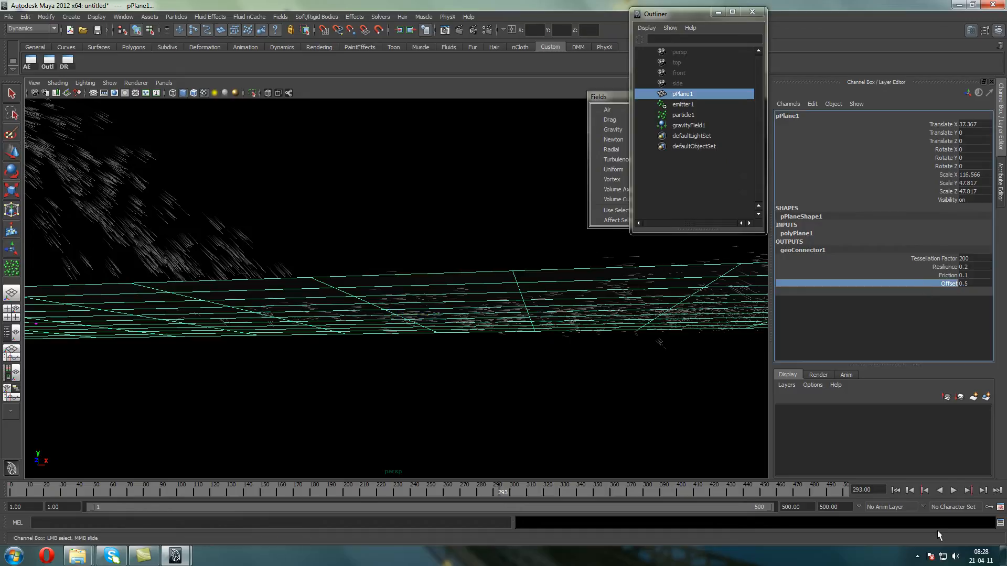
click(895, 491)
click(953, 490)
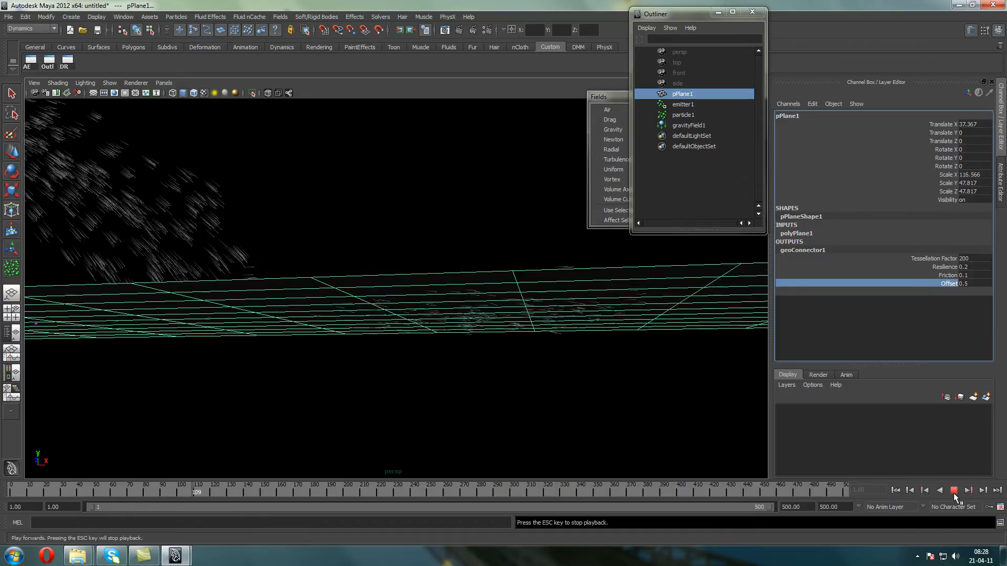
click(954, 490)
alt+drag(631, 344, 604, 332)
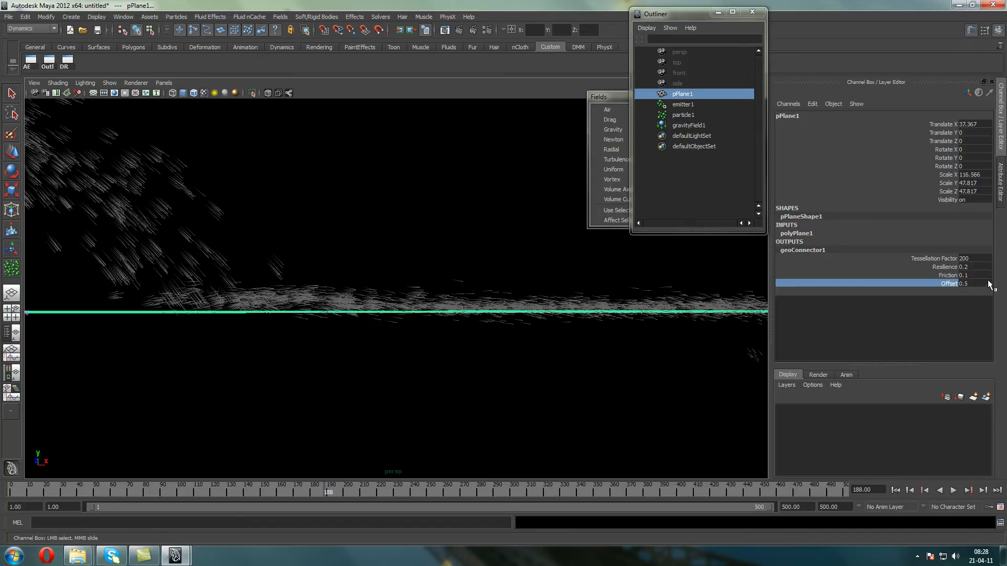
Replay the simulation from the first frame and examine the particle streaks along the plane from the side and above
click(895, 490)
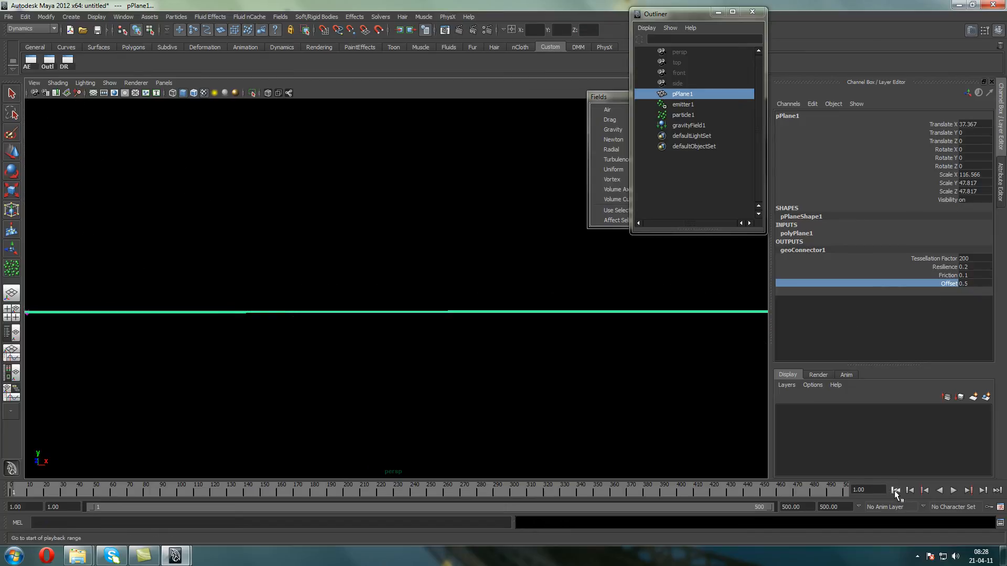
click(953, 490)
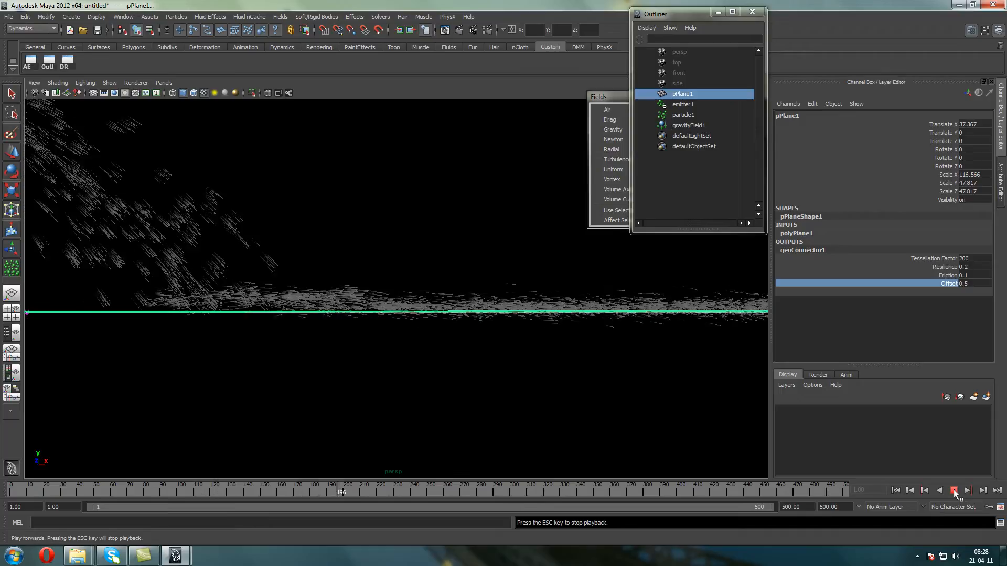
click(953, 491)
alt+drag(682, 351, 411, 328)
alt+middle_drag(411, 329, 354, 313)
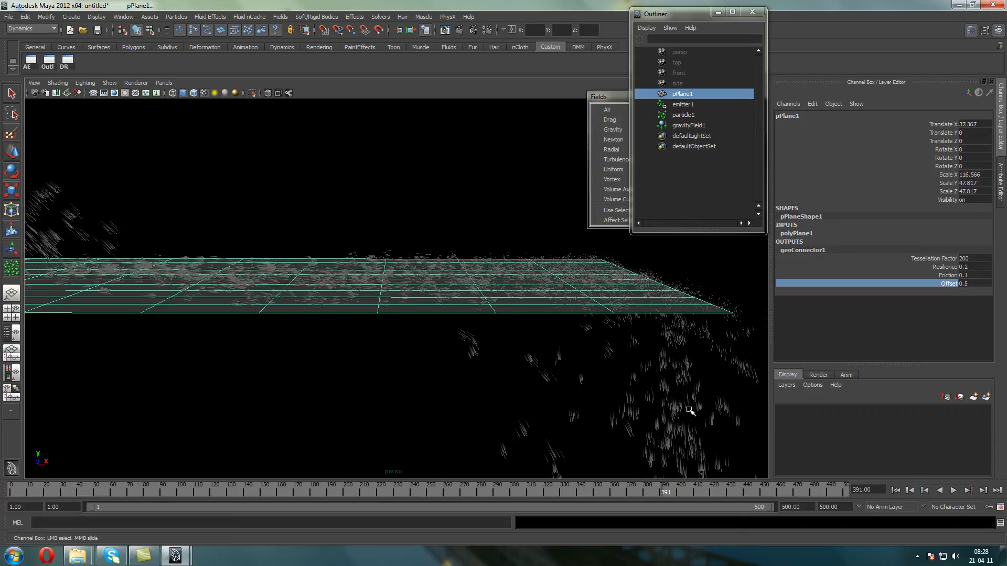
Set the geoConnector1 Offset to 0.01, replay from the first frame and inspect the streaks against the plane
click(976, 284)
text(0.01)
key(Return)
click(896, 491)
click(953, 491)
click(953, 491)
click(338, 216)
alt+drag(338, 216, 455, 283)
Duplicate the collision plane, move the copy slightly below the original and deselect it
click(484, 274)
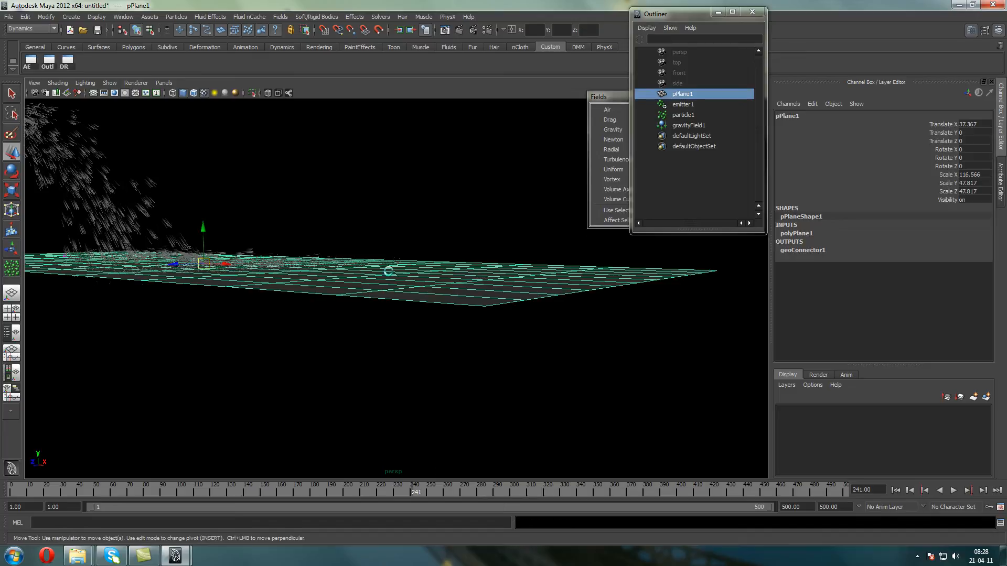
key(ctrl+d)
mouse_move(202, 226)
mouse_down()
mouse_move(254, 206)
mouse_move(292, 161)
mouse_up()
click(267, 172)
click(238, 234)
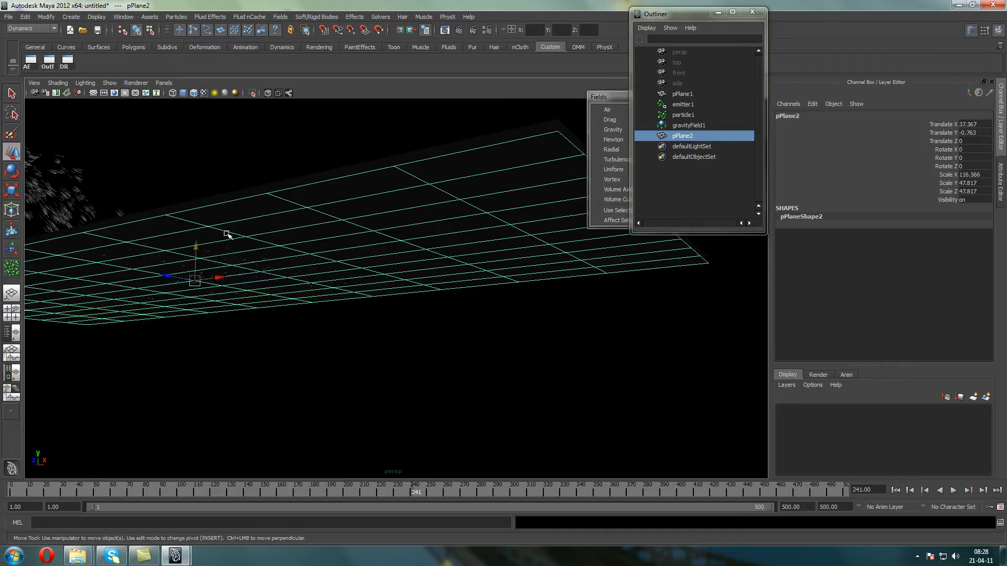
drag(199, 248, 198, 251)
click(223, 182)
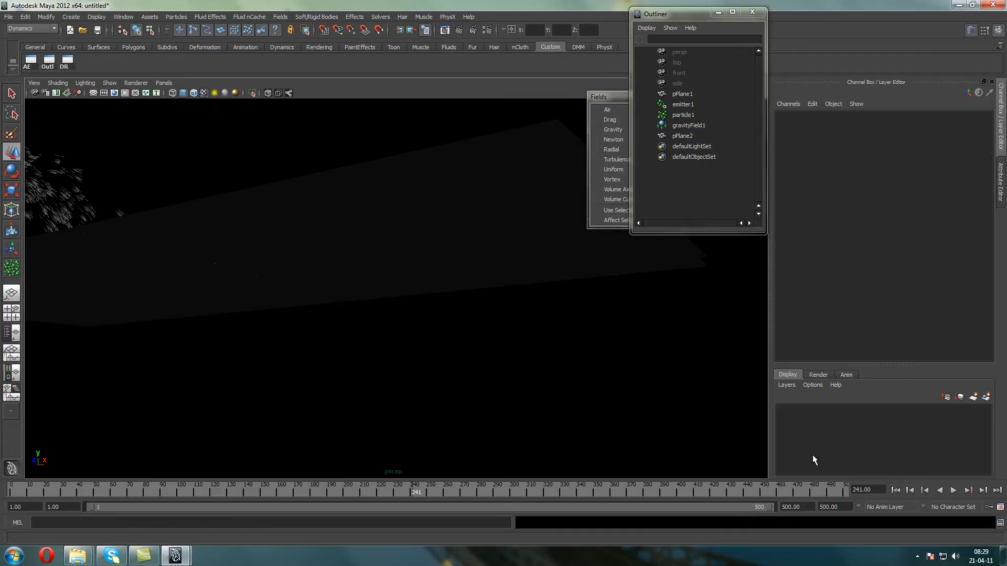
Replay the particle stream from the first frame and examine the streaks over the two stacked planes from several angles
click(896, 490)
click(950, 491)
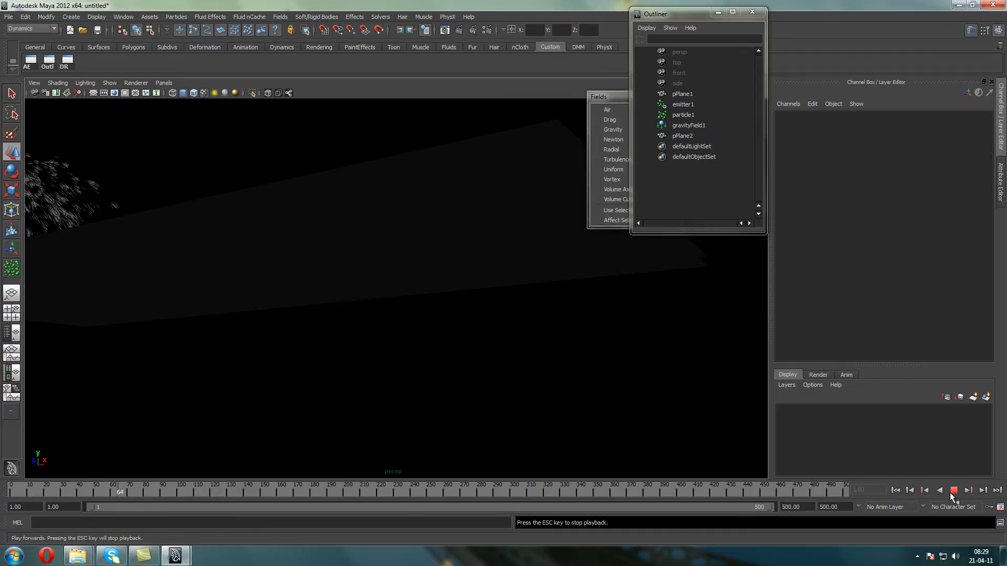
mouse_move(430, 337)
alt+mouse_down()
mouse_move(427, 346)
mouse_move(423, 329)
mouse_move(427, 348)
alt+mouse_up()
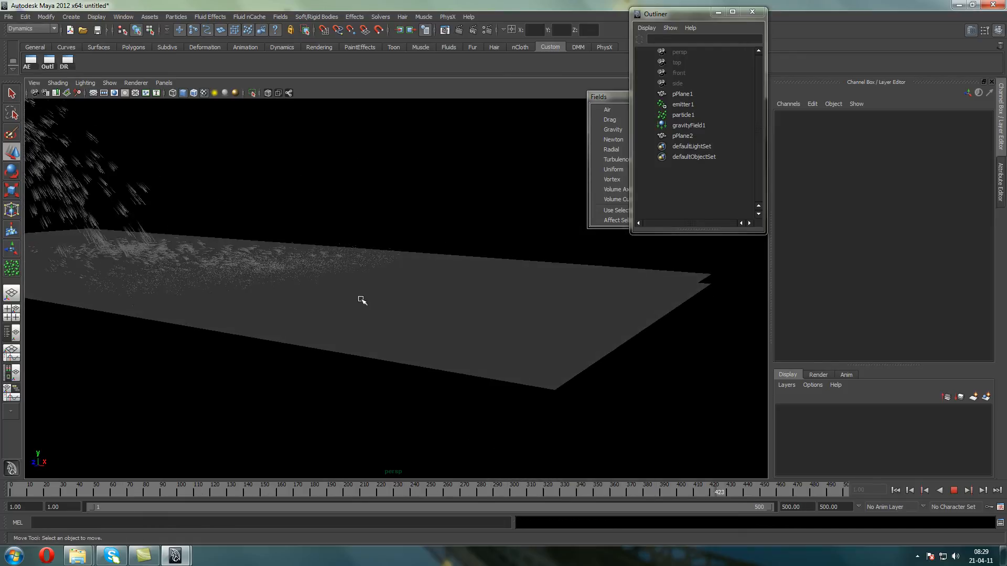
alt+middle_drag(462, 324, 478, 350)
click(953, 494)
alt+middle_drag(387, 237, 444, 250)
alt+drag(329, 231, 361, 209)
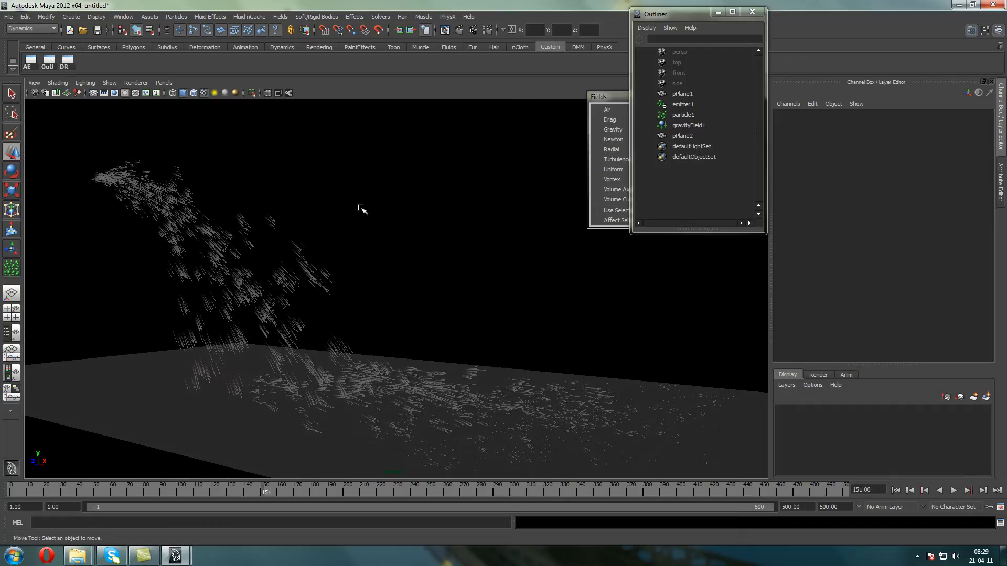
click(256, 254)
alt+middle_drag(257, 253, 344, 254)
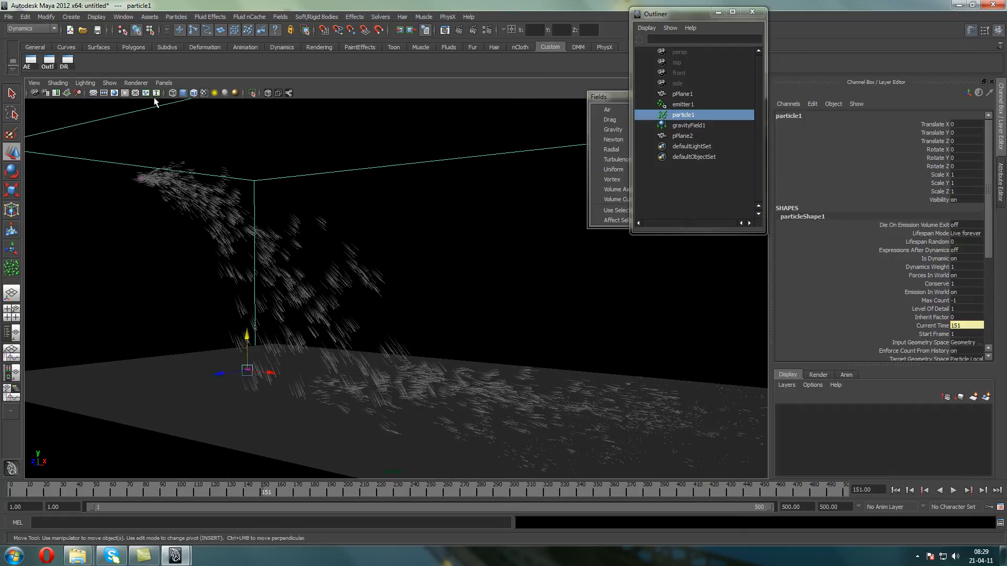
Start a new empty scene and create a particle emitter with default settings
click(70, 29)
click(493, 280)
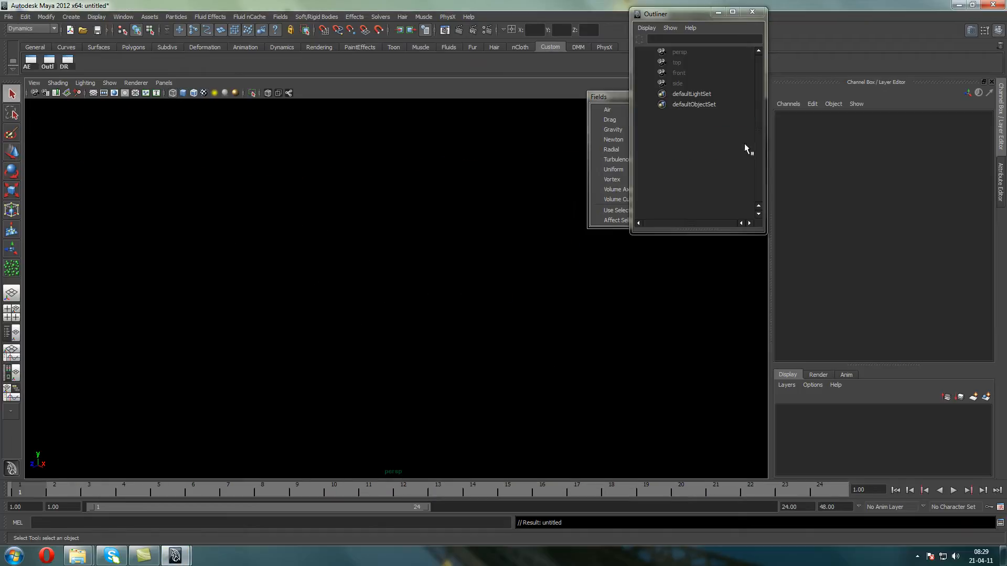
click(176, 17)
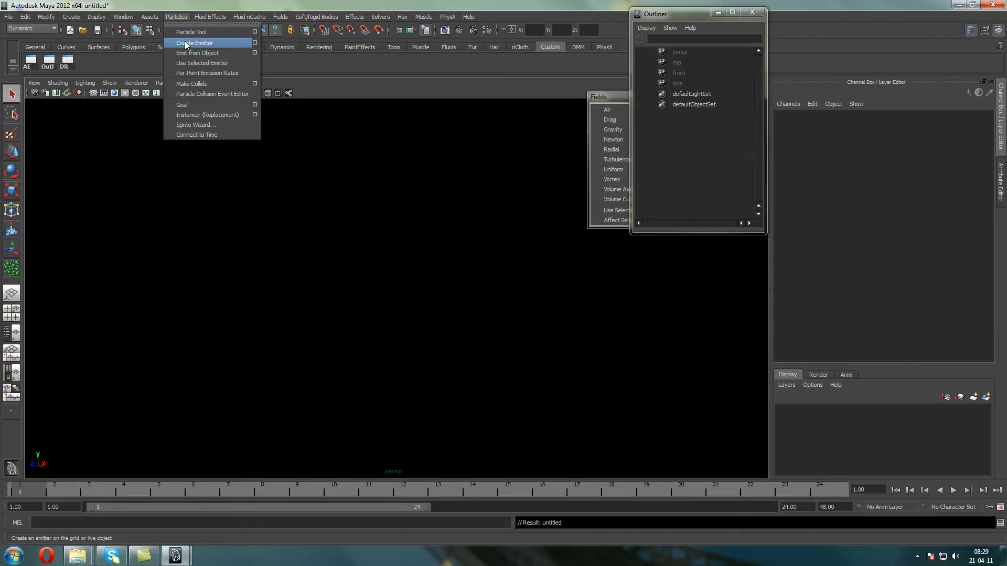
click(184, 41)
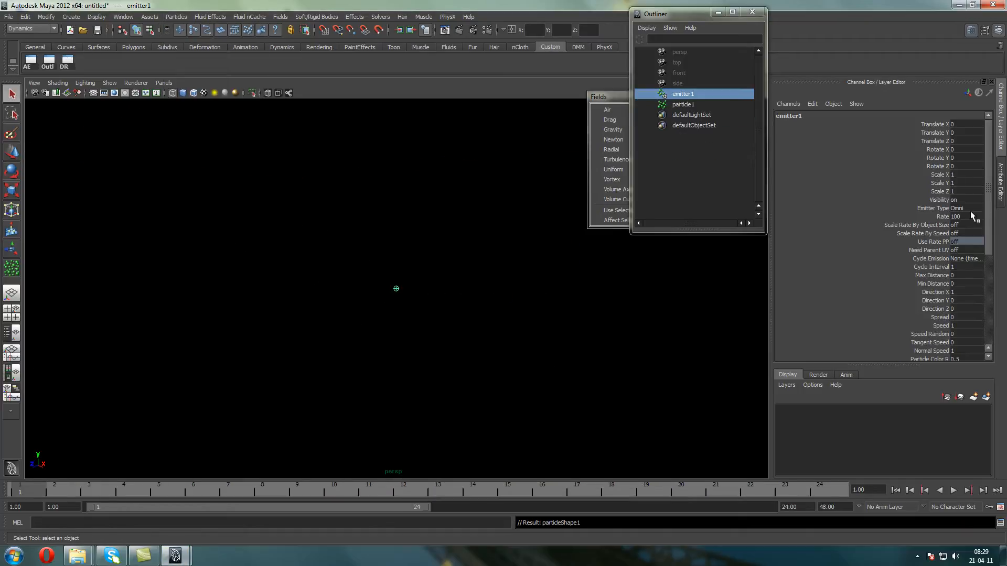
alt+middle_drag(337, 210, 334, 212)
Set the playback range to end at frame 500 and play the emission
click(934, 259)
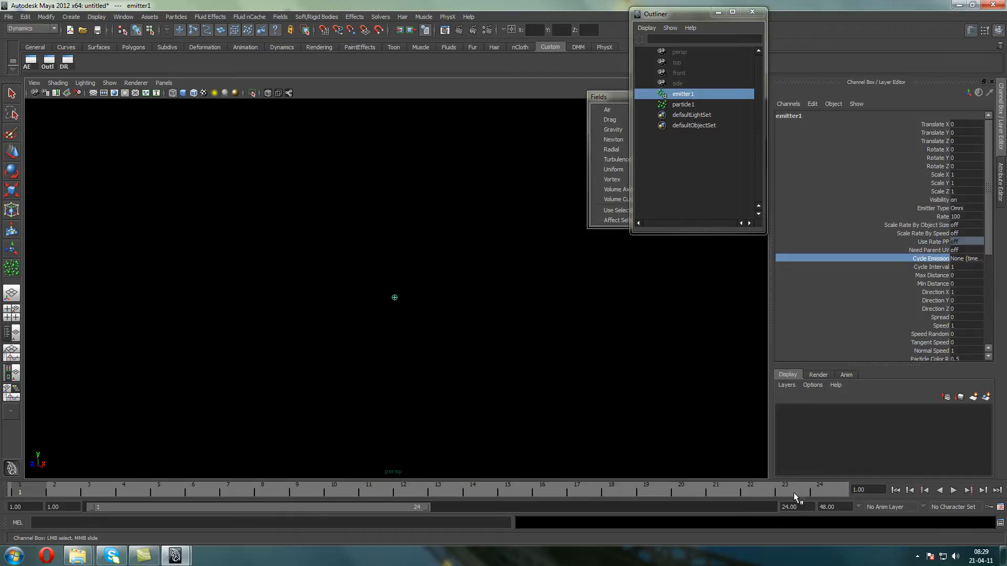
text(500)
key(Return)
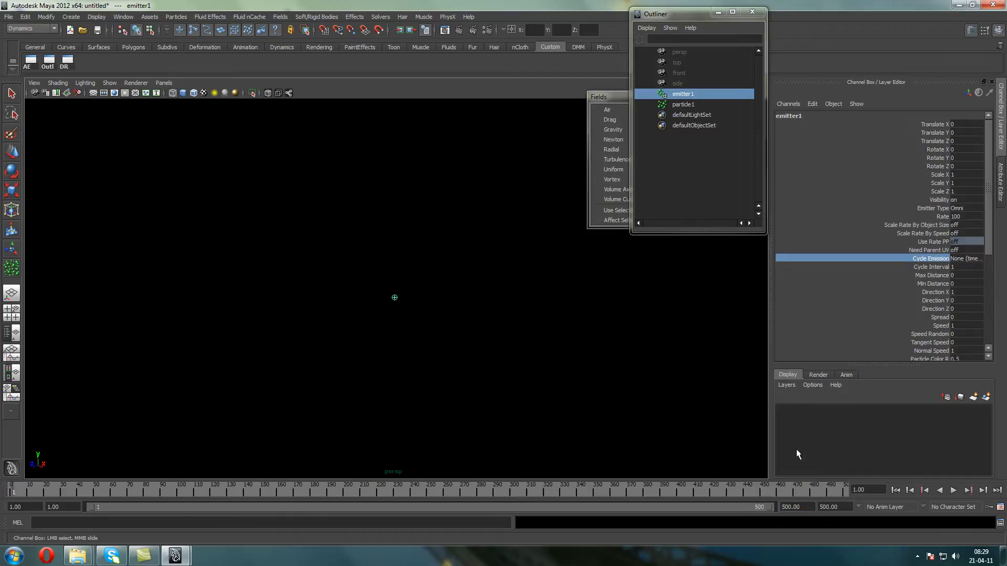
click(953, 491)
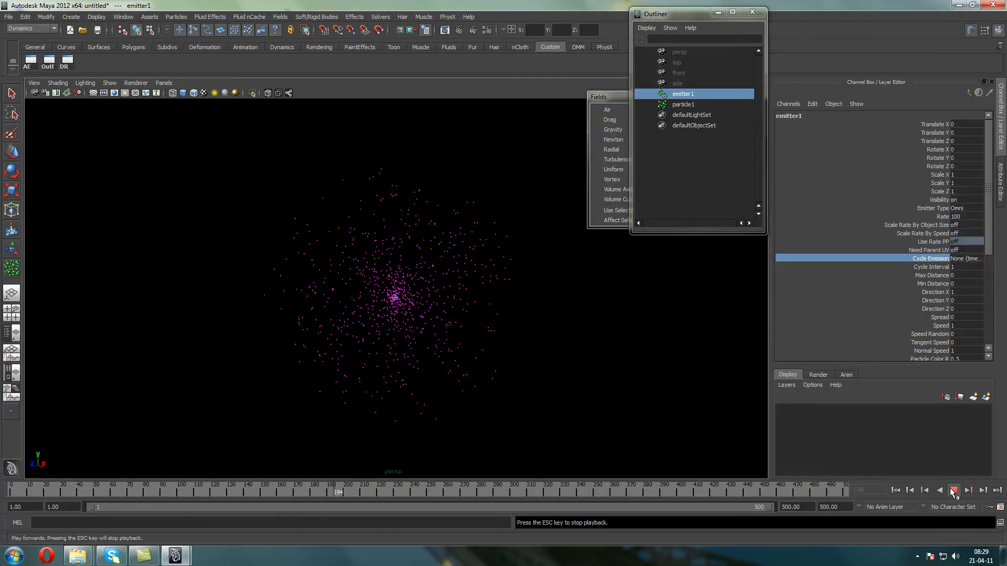
Set the emitter's Cycle Emission to Frame (timeRandom on), replay from the first frame and inspect the emission pattern up close
click(955, 259)
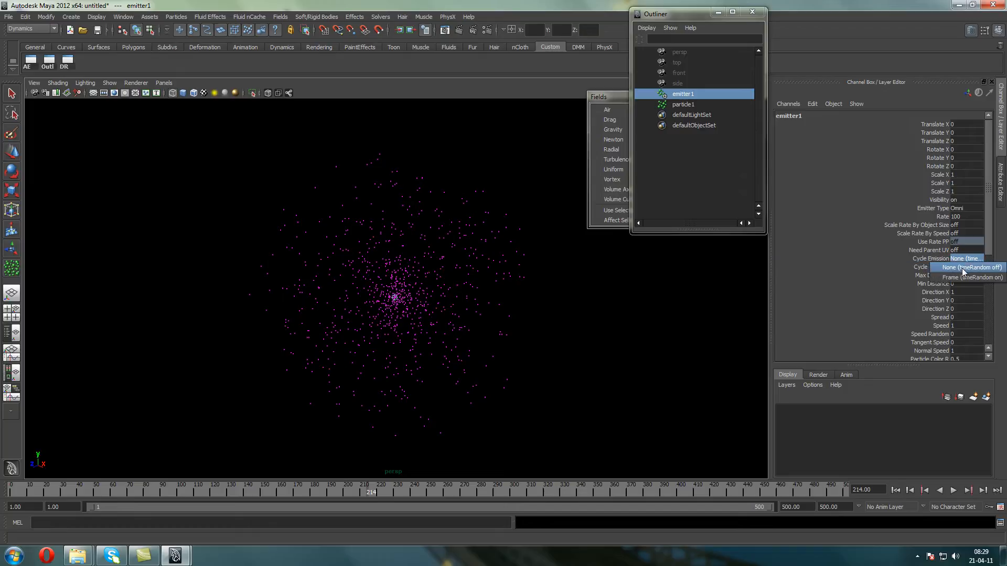
click(965, 277)
click(895, 490)
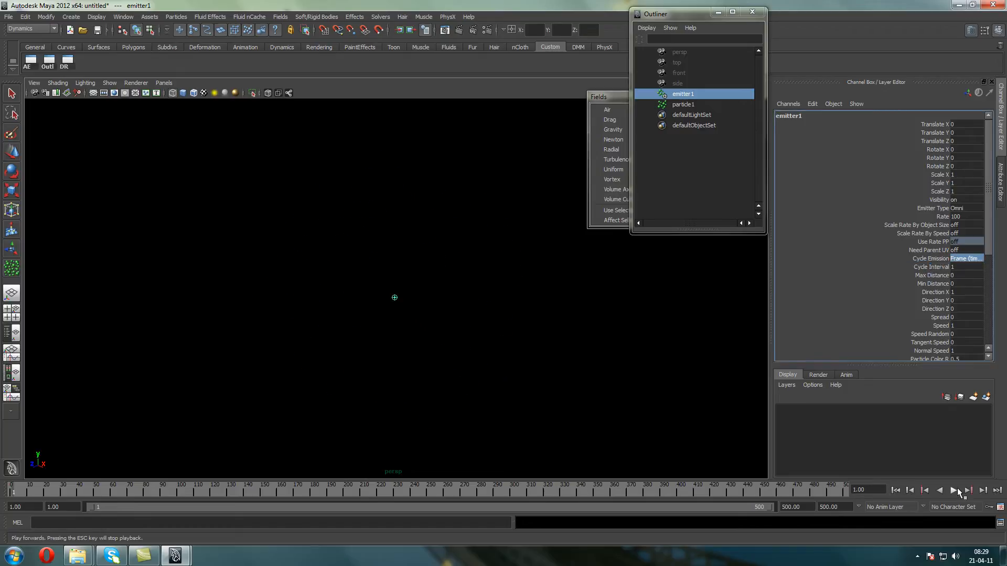
click(953, 491)
click(954, 491)
scroll(456, 313, up, 5)
scroll(395, 305, up, 3)
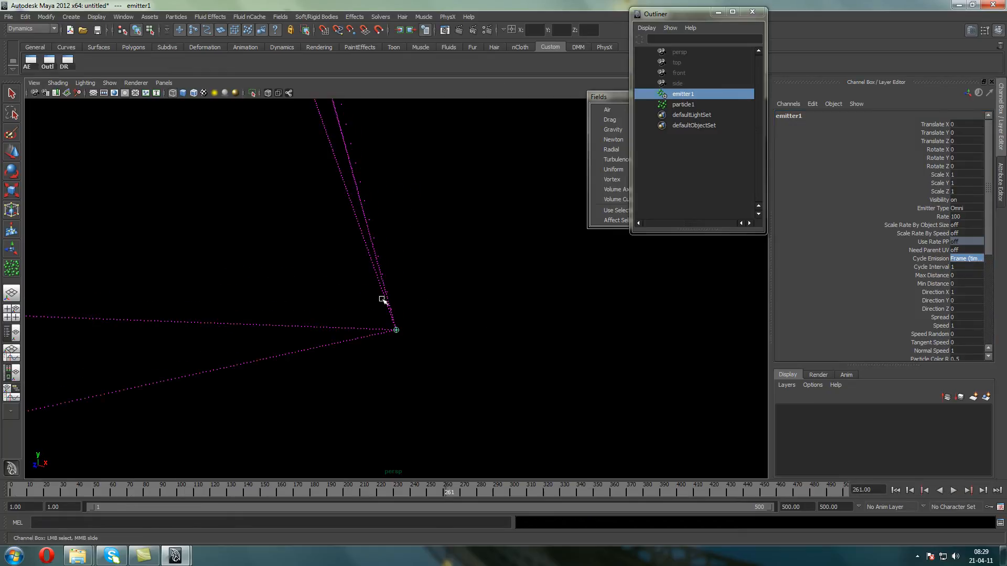
alt+middle_drag(352, 318, 538, 344)
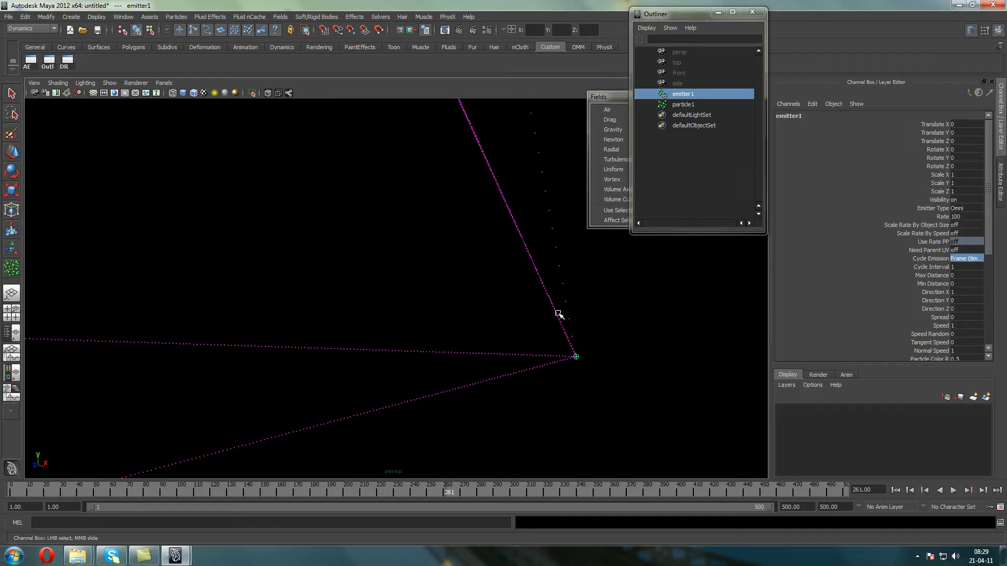
scroll(534, 253, down, 1)
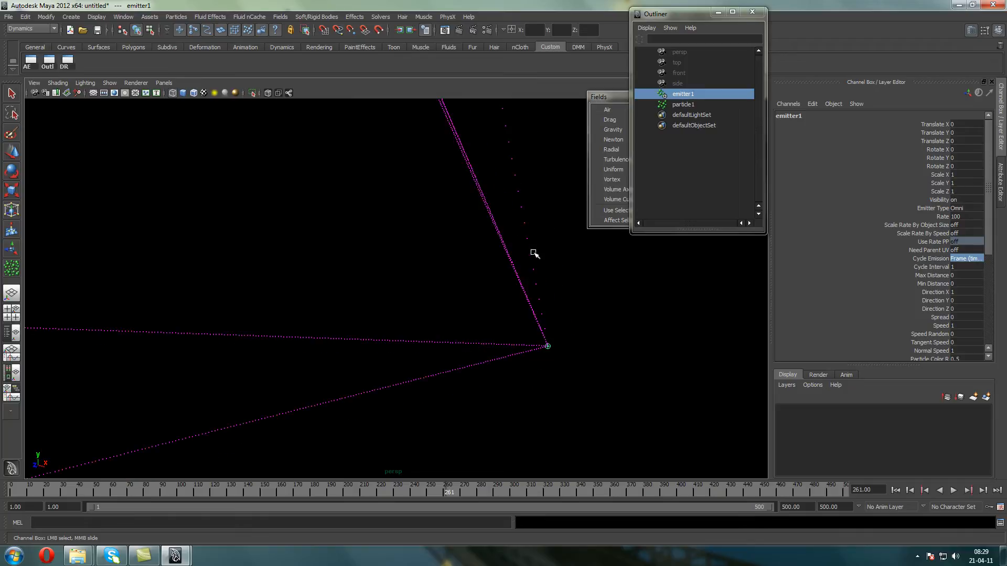
Set the emitter's Rate to 500, replay the simulation and view the emitted lines
click(959, 217)
text(5)
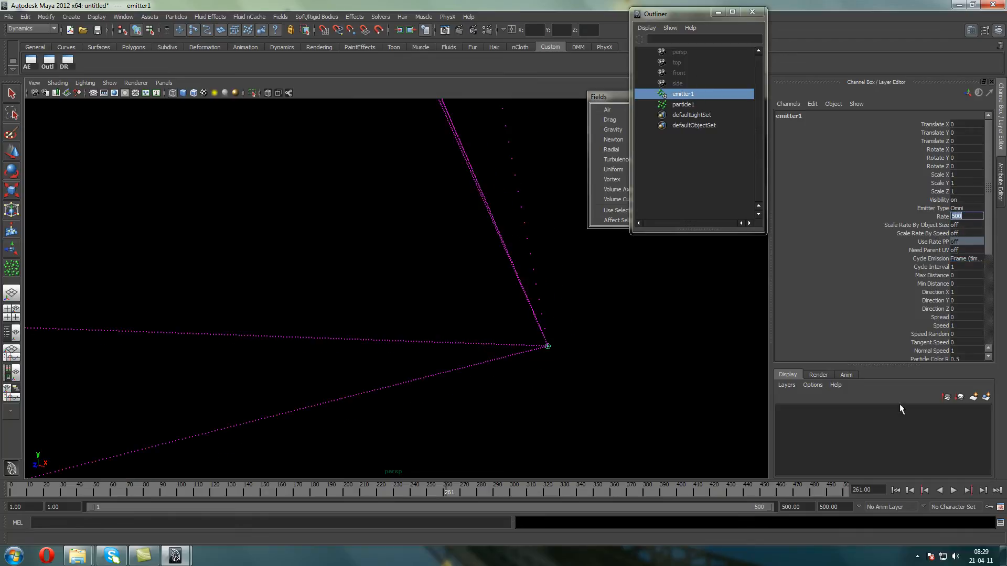
click(954, 490)
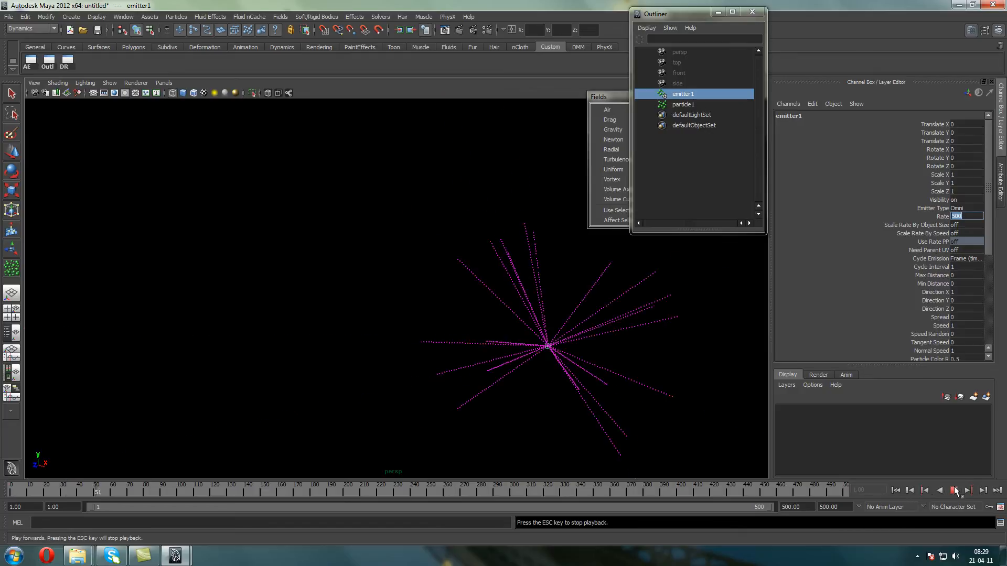
scroll(681, 377, down, 5)
key(Escape)
mouse_move(619, 304)
alt+mouse_down()
mouse_move(539, 338)
mouse_move(548, 310)
mouse_move(508, 276)
mouse_move(456, 285)
alt+mouse_up()
Add a Turbulence field to the emitted particles and set its Frequency to 0.2
click(560, 325)
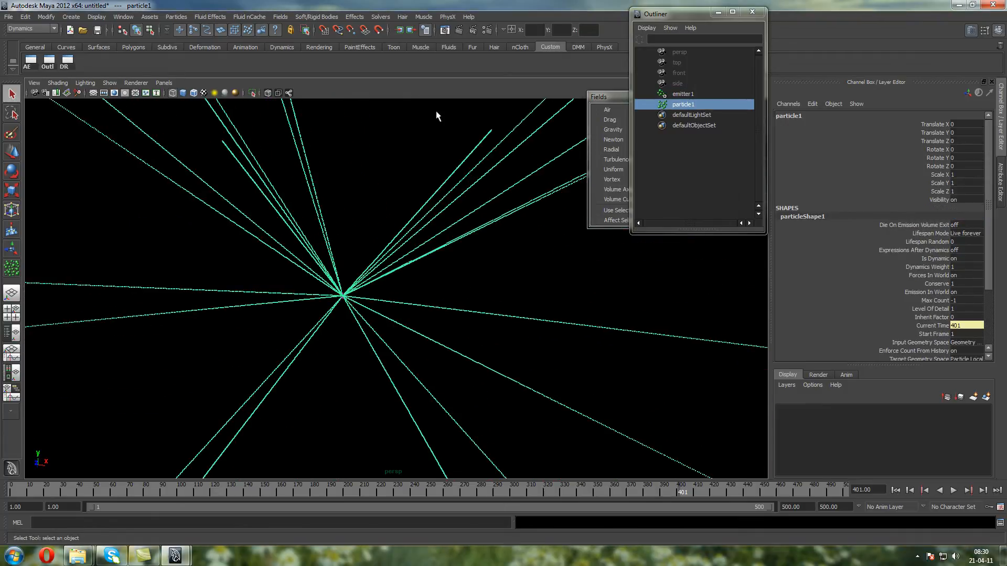
drag(606, 96, 577, 80)
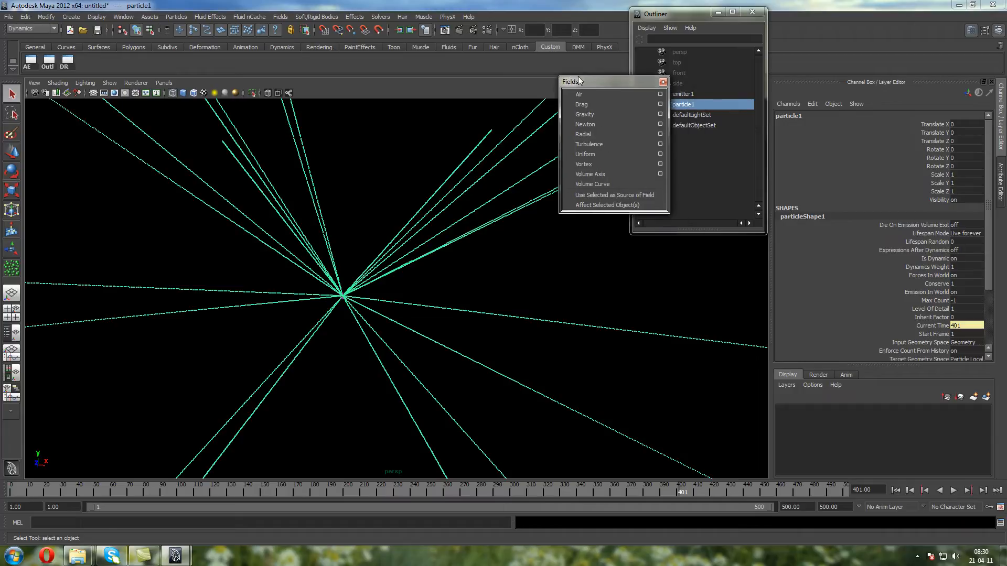
click(595, 144)
click(963, 216)
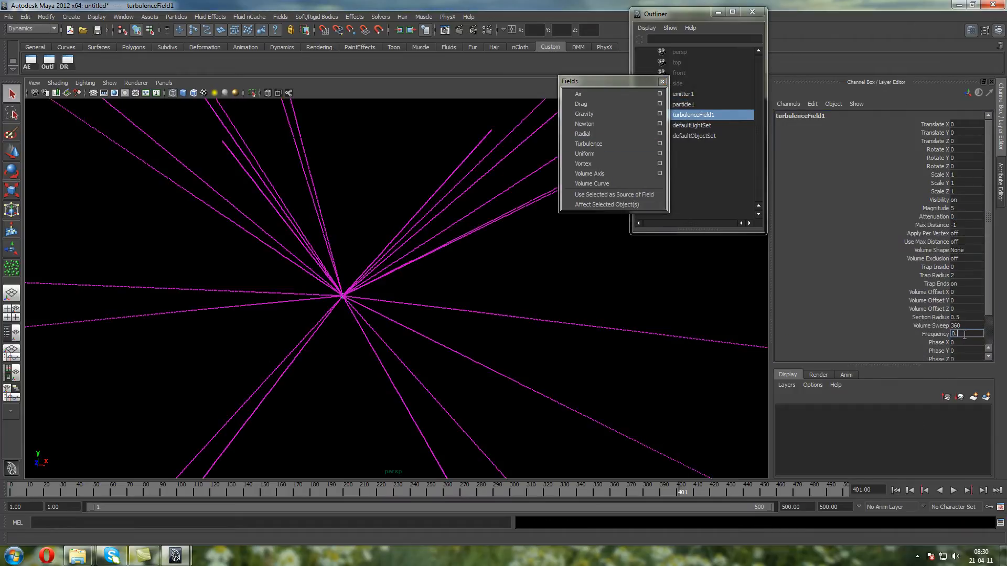
Play the simulation from the first frame and examine how turbulence bends the particle lines
click(895, 490)
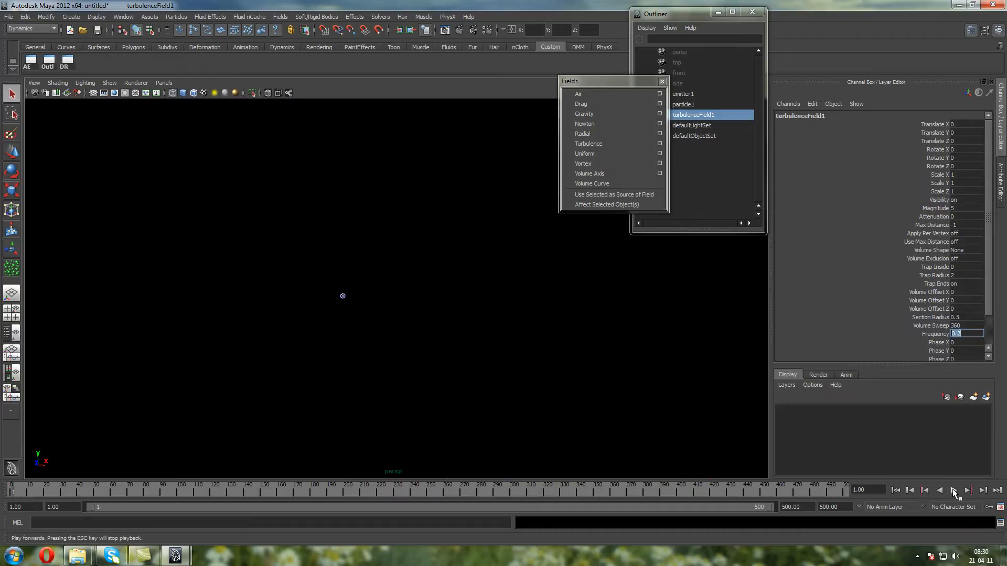
click(952, 490)
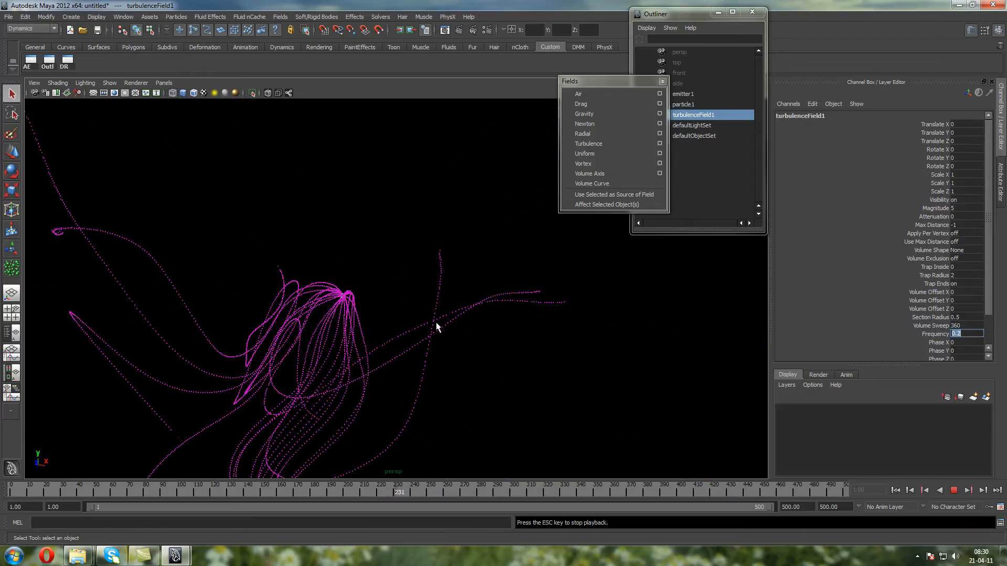
alt+drag(434, 330, 497, 307)
click(954, 490)
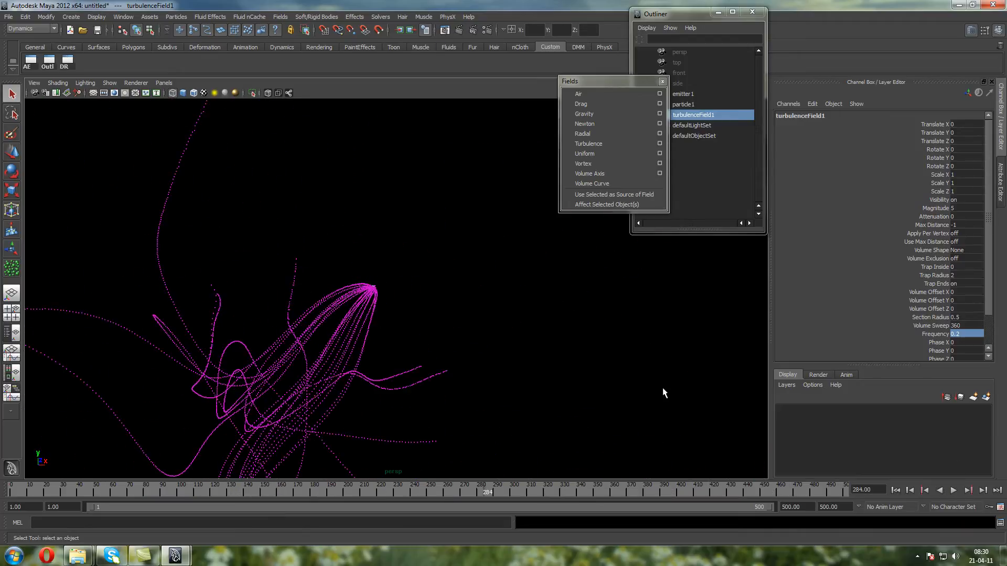
Set the particles' render type to Streak, add its render attributes and set the Tail Size to 10
click(253, 387)
key(ctrl+a)
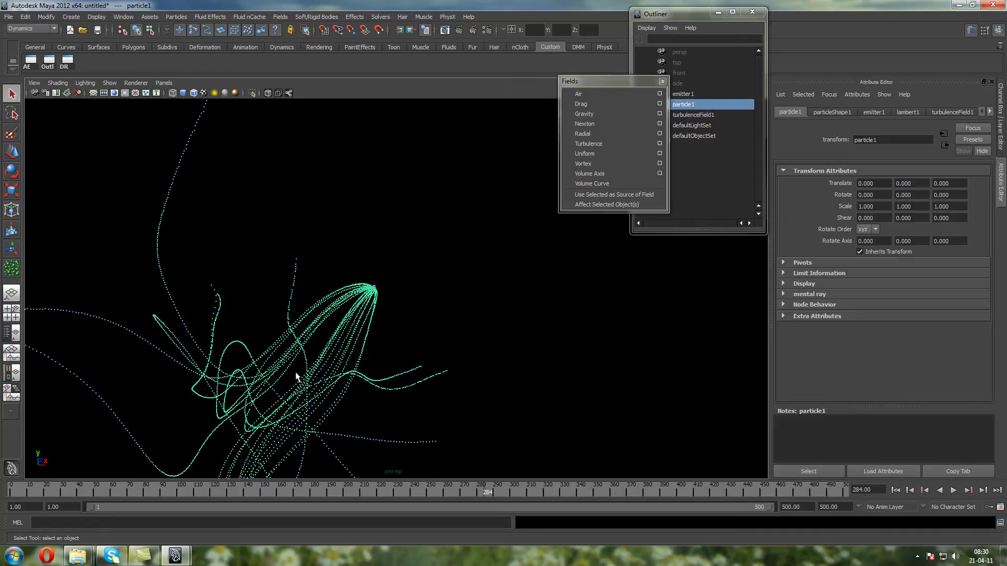
click(829, 112)
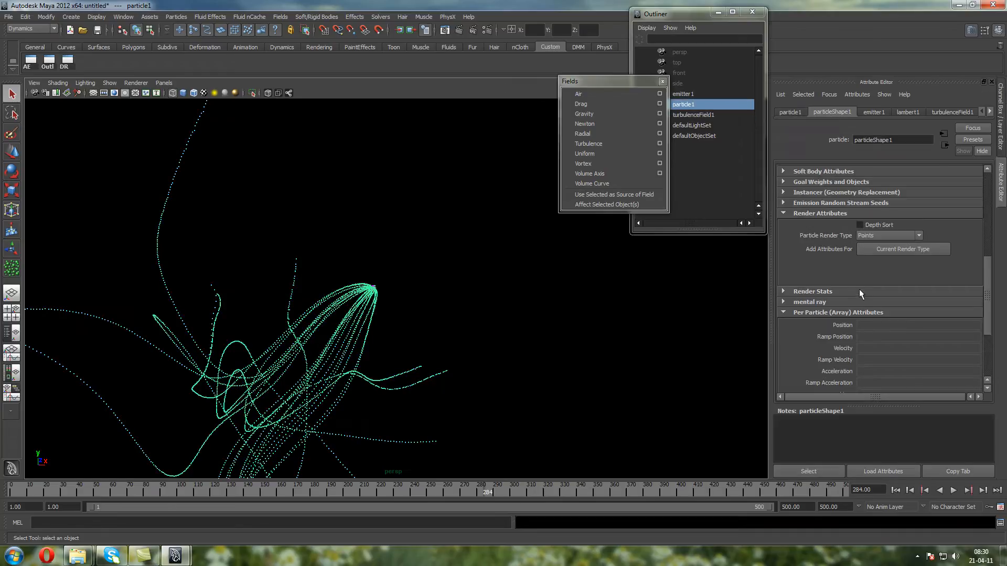
click(876, 234)
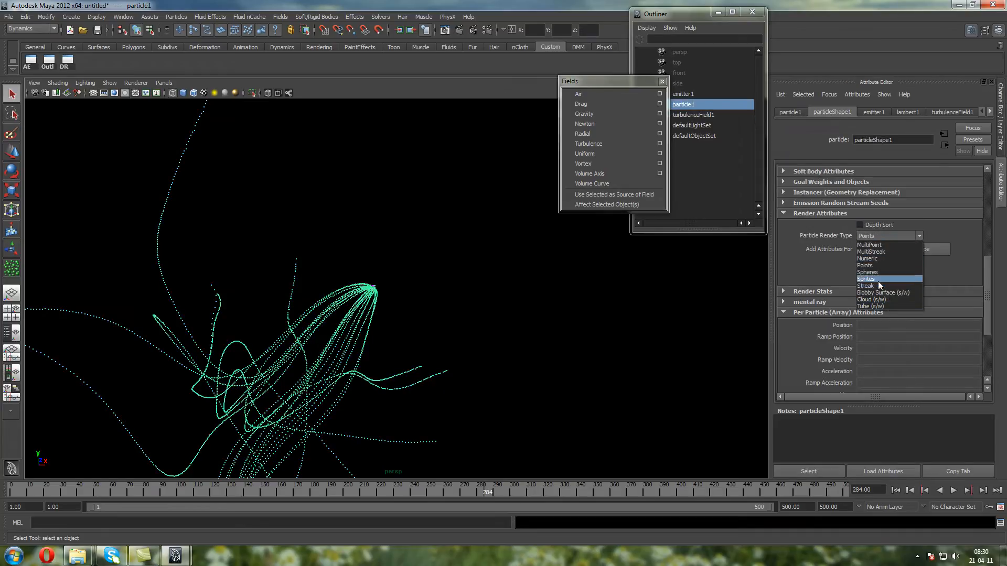
click(878, 284)
click(870, 252)
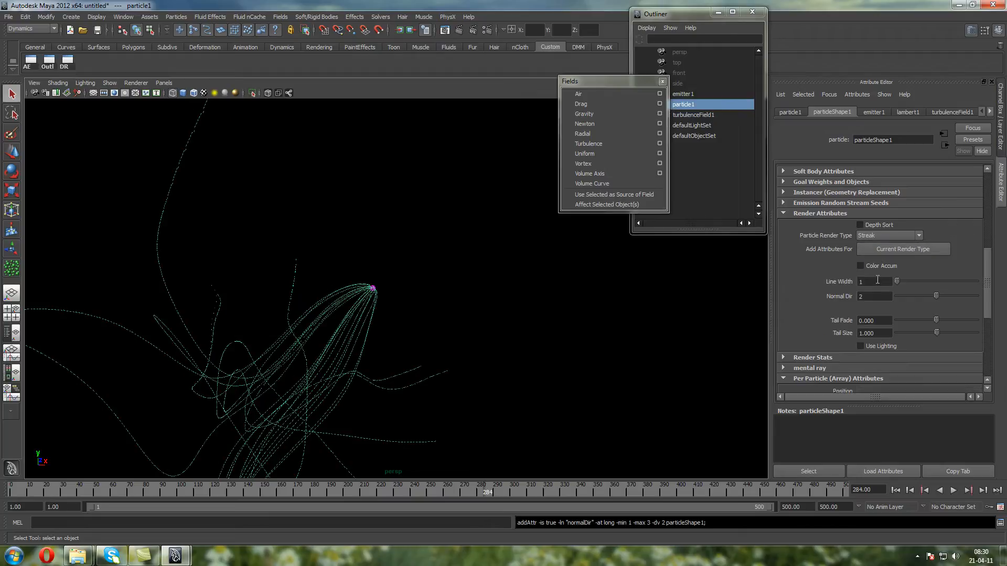
text(1)
key(Return)
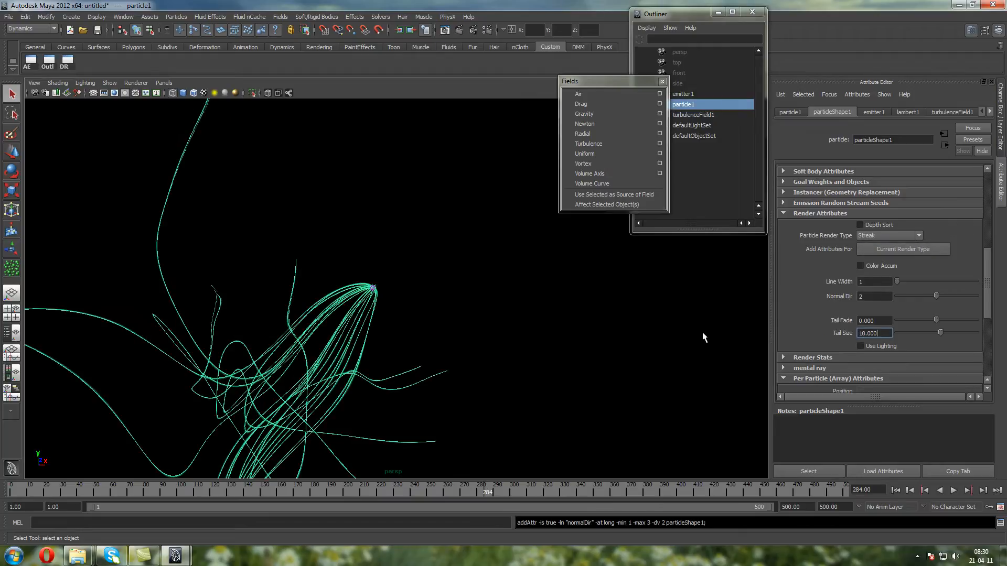
Reframe the streak trails and replay the turbulent simulation from the first frame
click(703, 337)
click(313, 356)
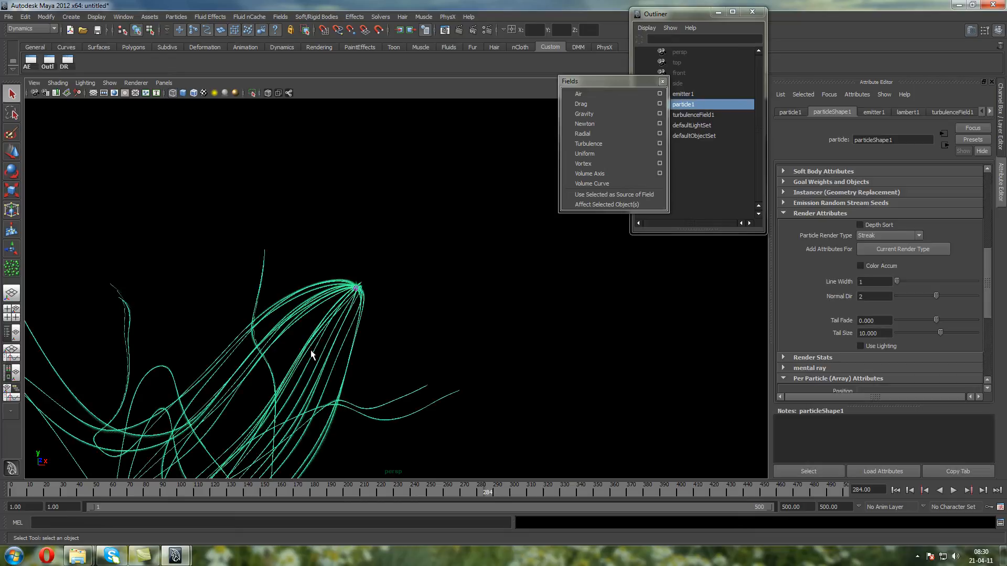
key(f)
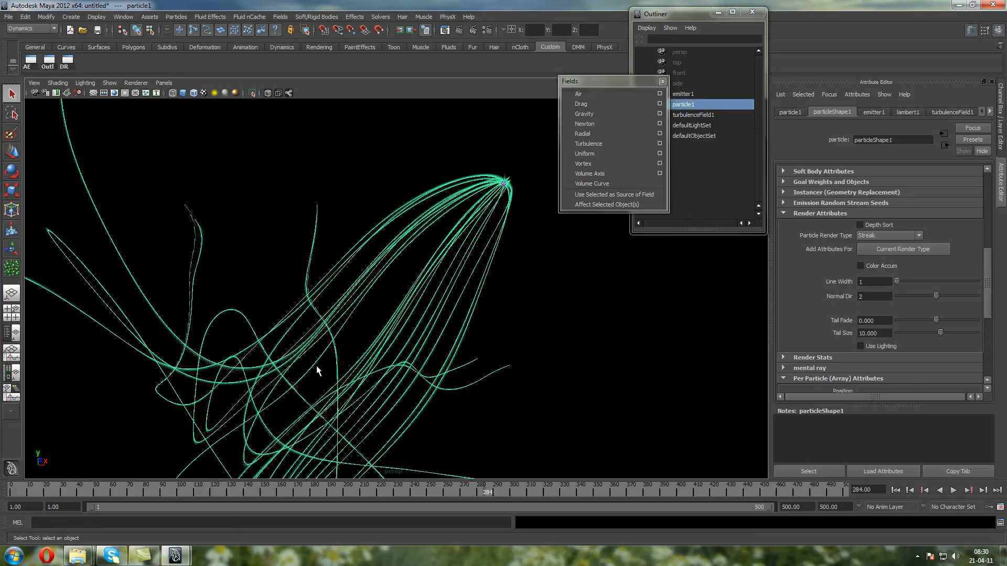
click(895, 490)
click(953, 490)
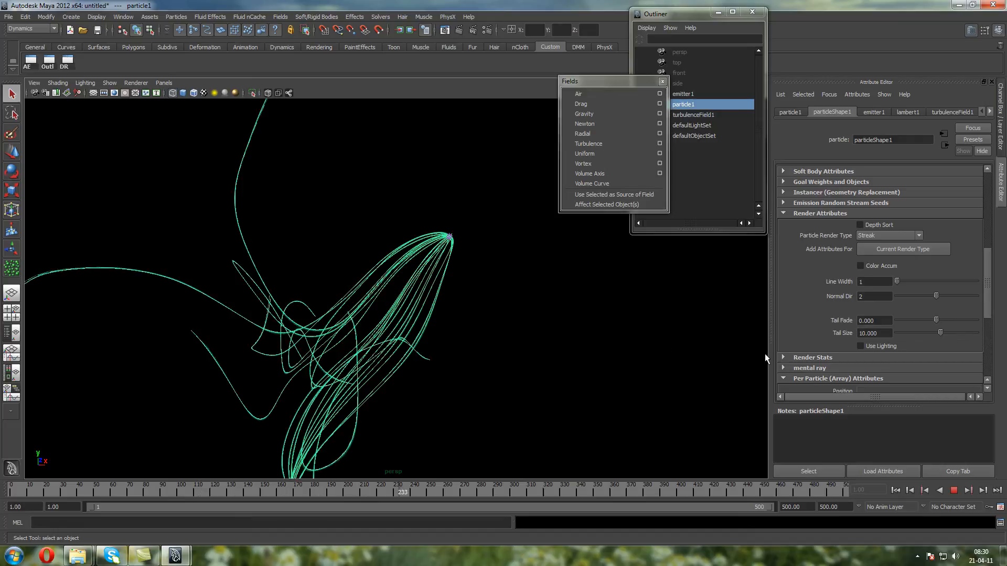
Stop playback, move the Fields list clear of the Outliner, set turbulenceField1's Frequency to 1 and replay the simulation
click(954, 490)
drag(637, 77, 539, 55)
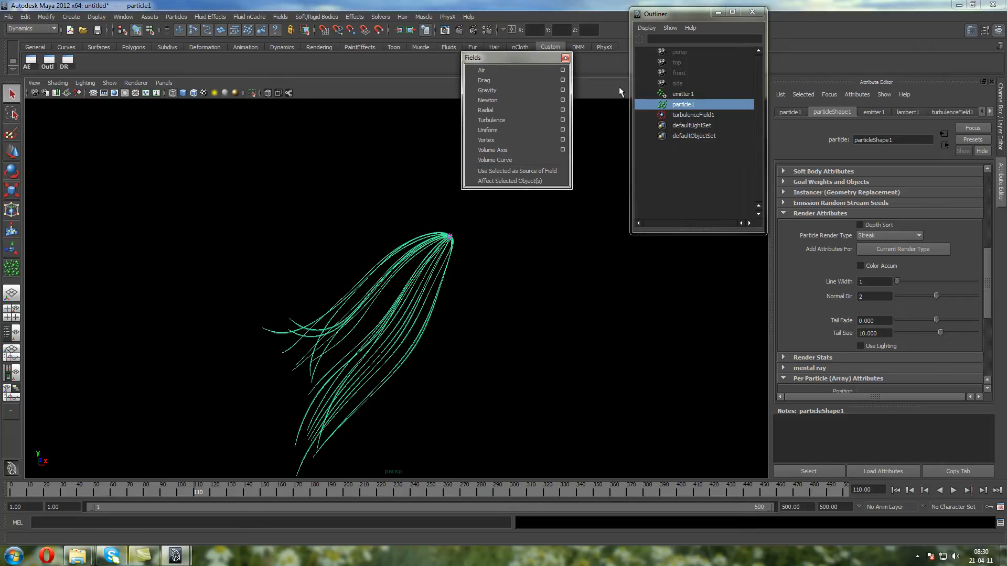
click(687, 115)
click(999, 149)
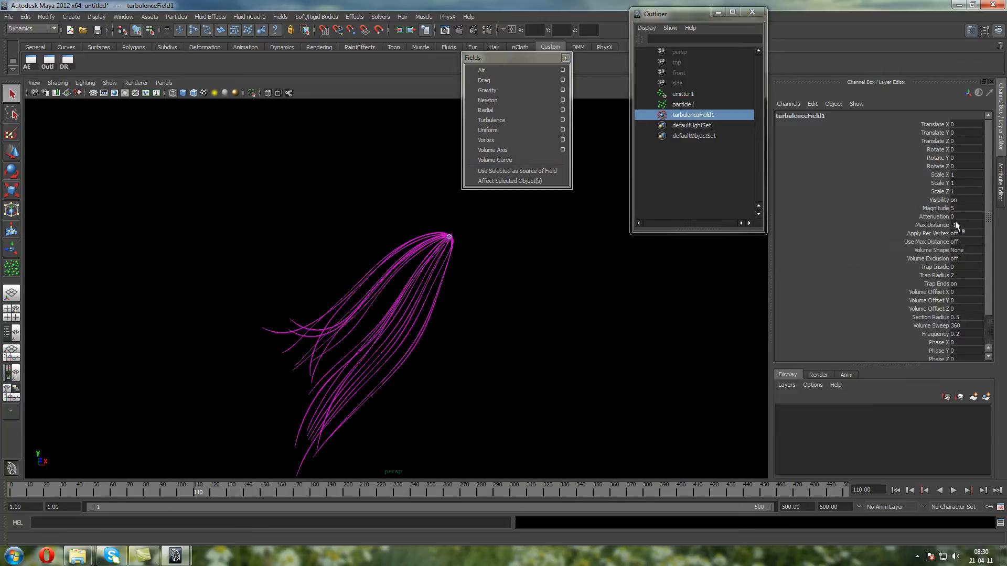
double_click(966, 334)
text(1)
click(909, 490)
click(953, 490)
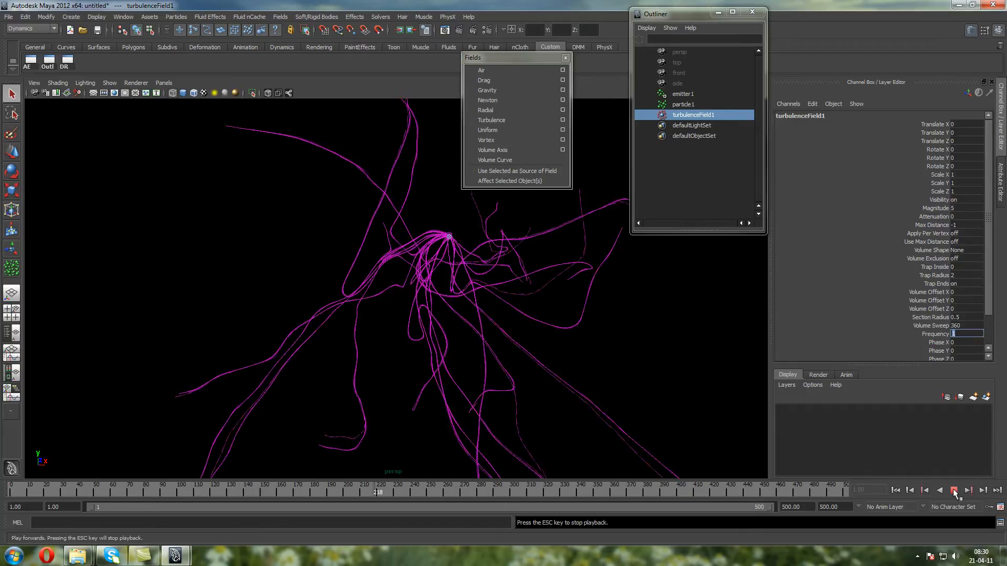
Restart the simulation from the first frame and examine how the raised turbulence frequency shapes the streak trails
click(953, 490)
click(953, 490)
click(953, 491)
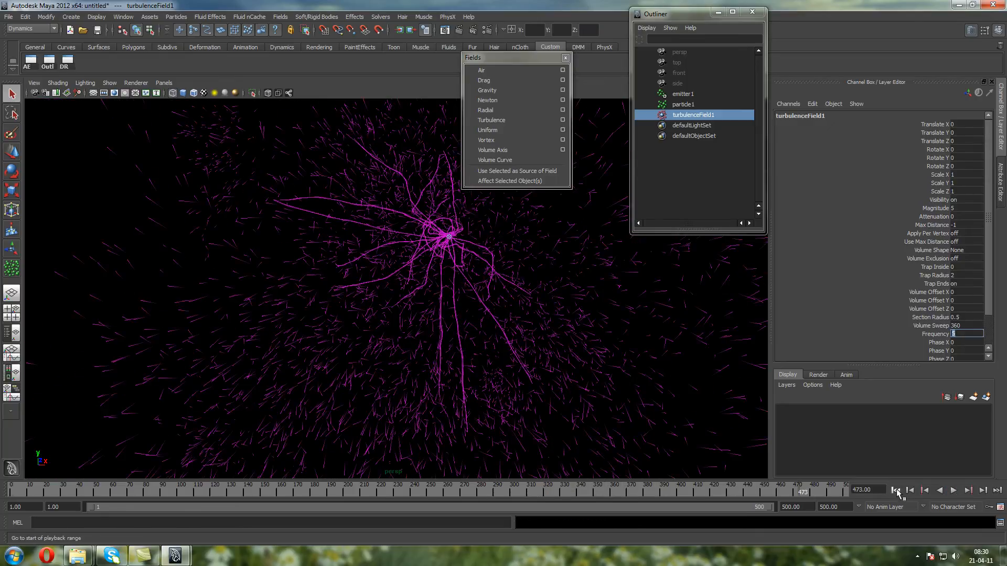
click(895, 490)
click(954, 491)
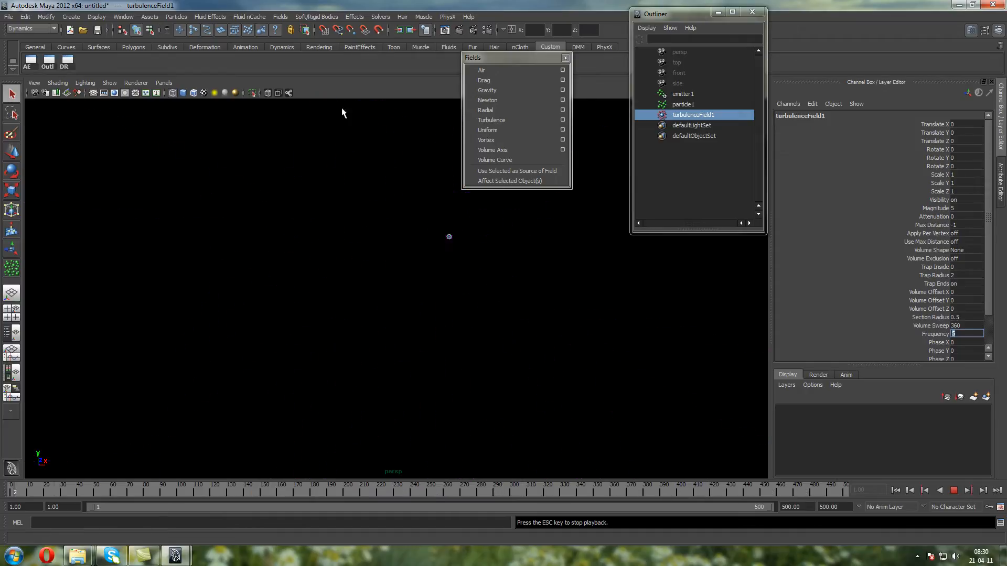
click(956, 492)
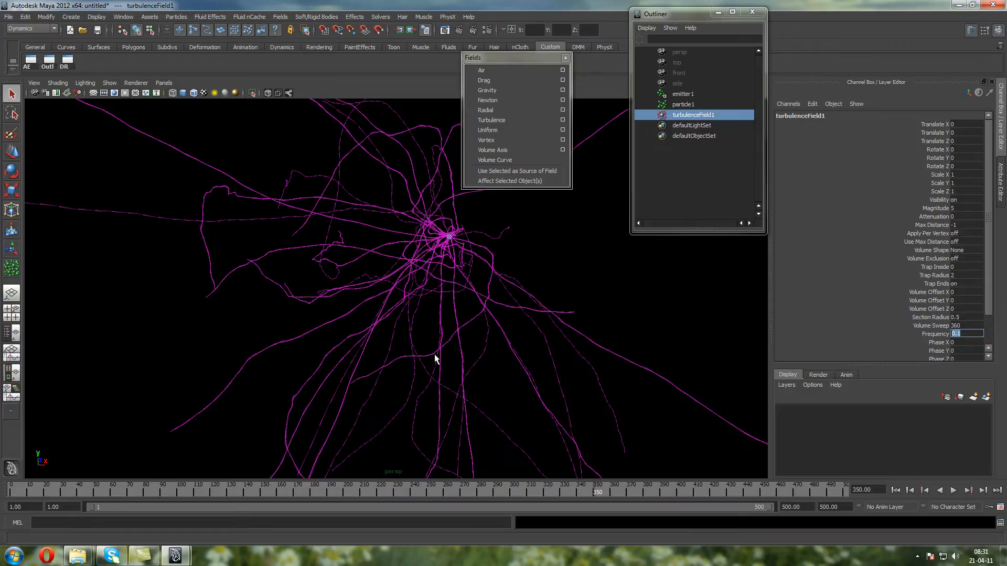
Replay the simulation from the first frame at a low and a high turbulence frequency and compare the trail shapes
click(897, 490)
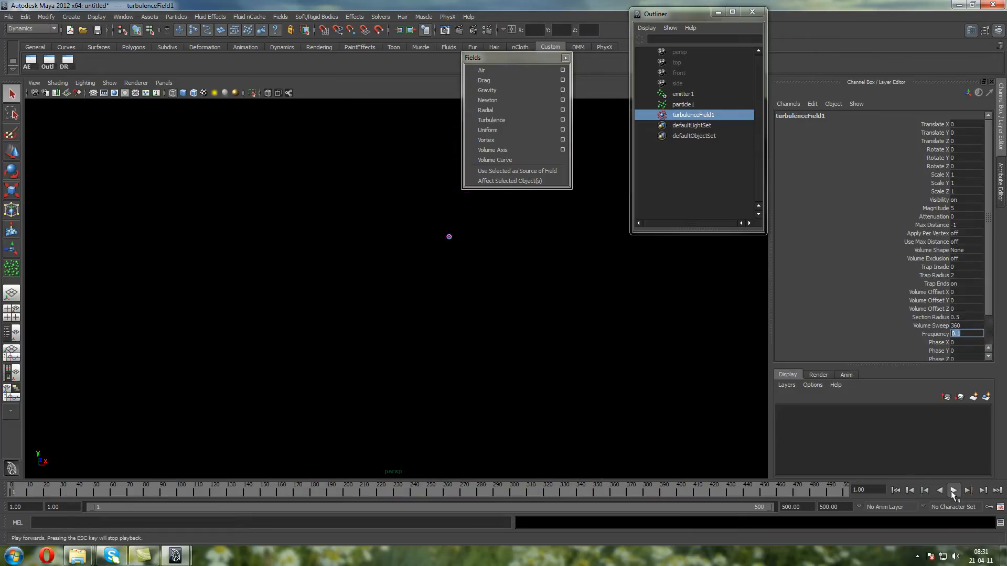
click(954, 490)
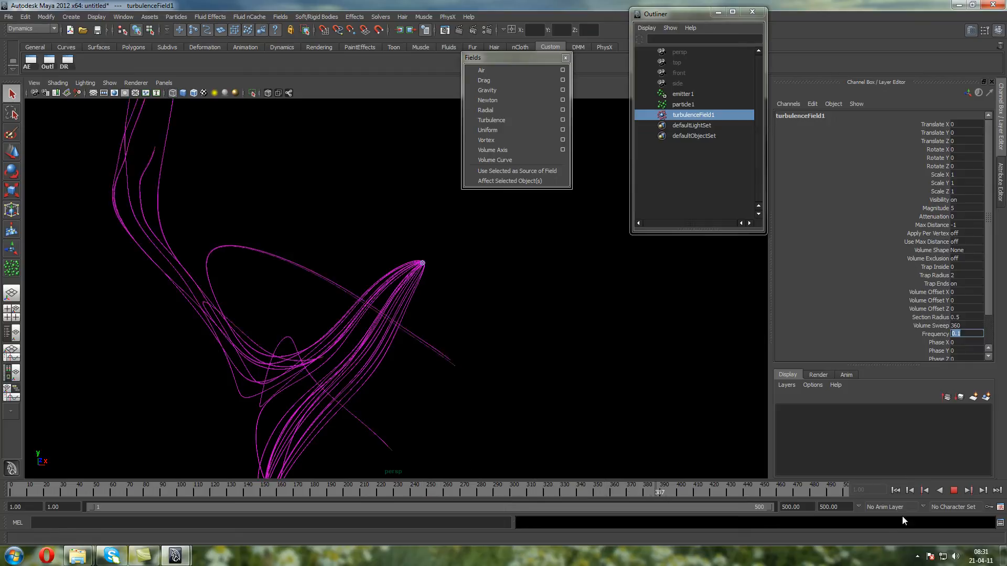
click(955, 491)
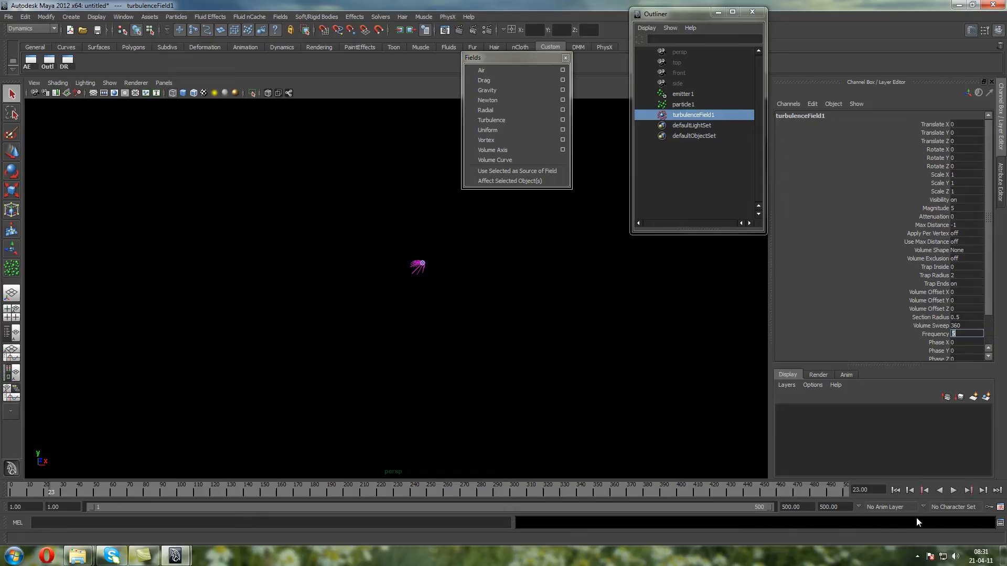
click(895, 490)
click(953, 490)
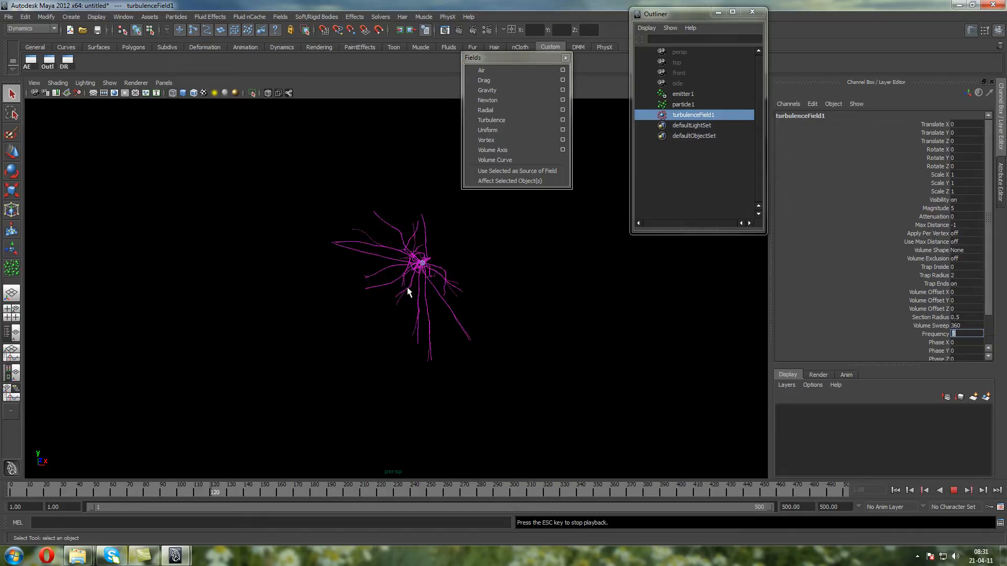
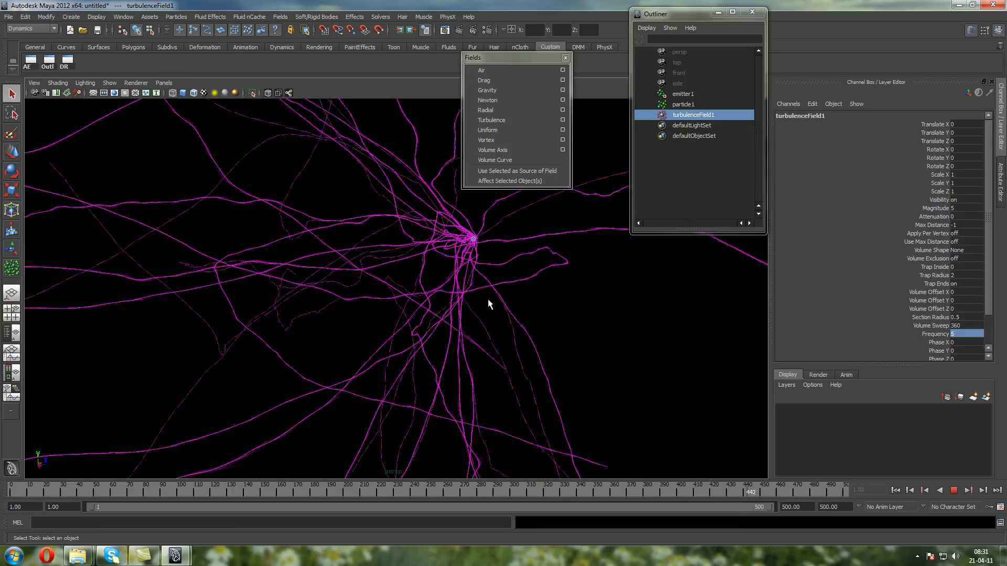
Stop playback, reframe the streak trails and examine turbulenceField1's trap, volume offset, phase and noise attributes
click(954, 493)
alt+middle_drag(556, 266, 479, 281)
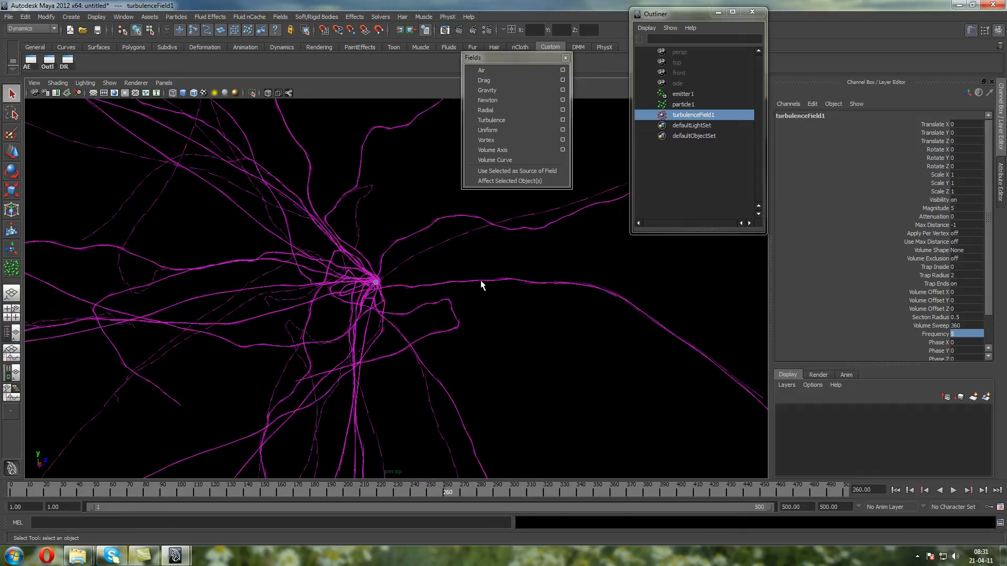
drag(929, 266, 938, 310)
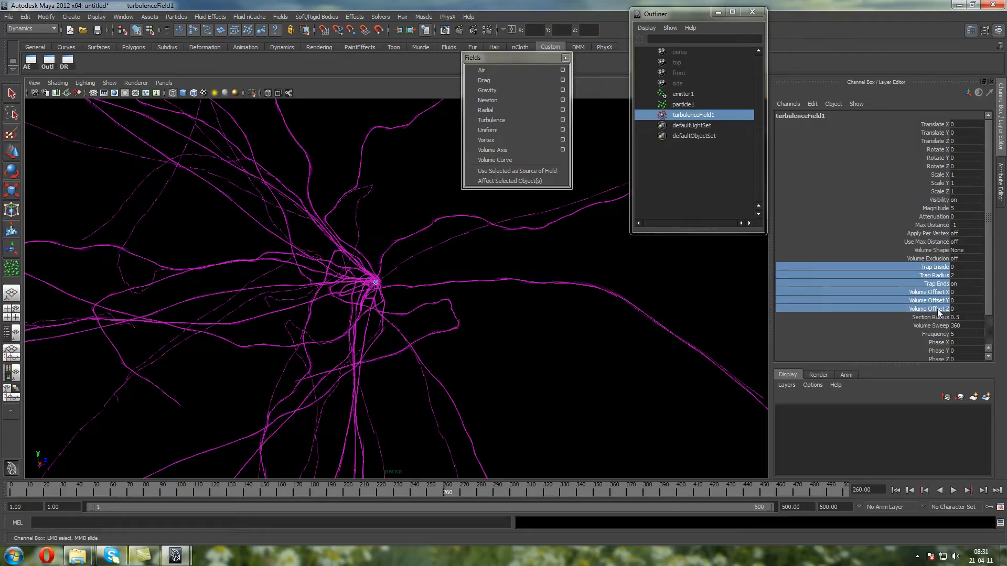
click(933, 285)
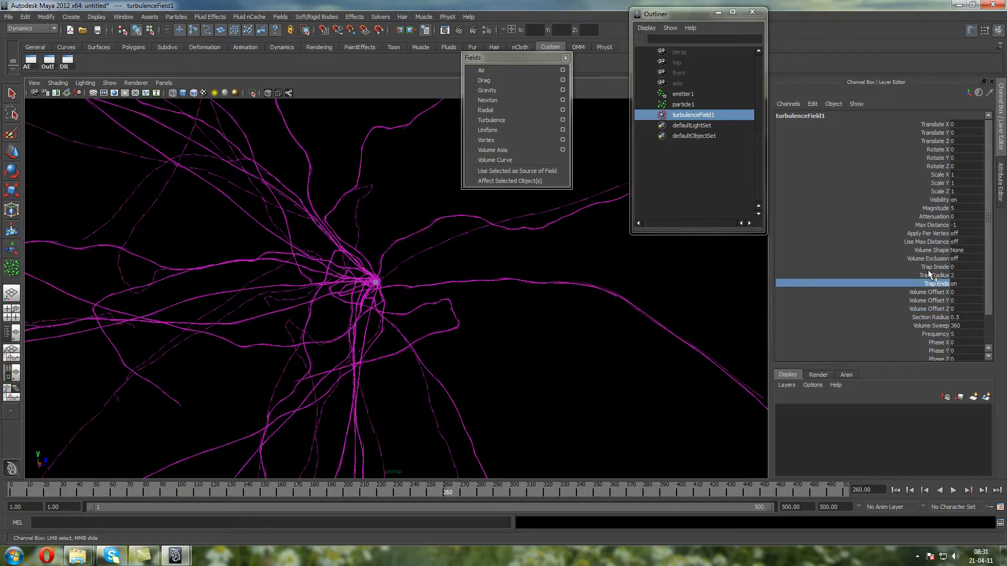
drag(926, 266, 927, 275)
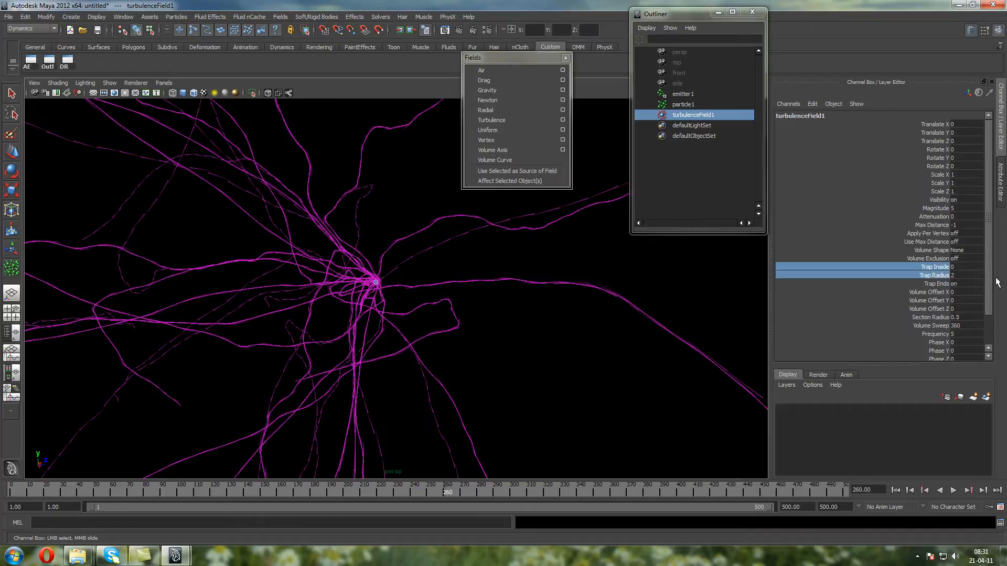
drag(886, 366, 886, 388)
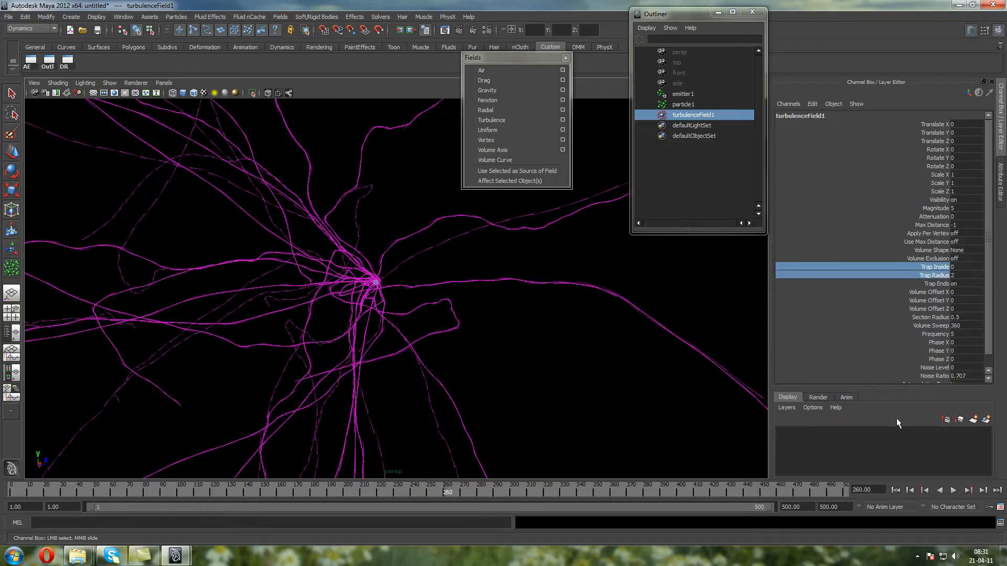
drag(988, 344, 987, 370)
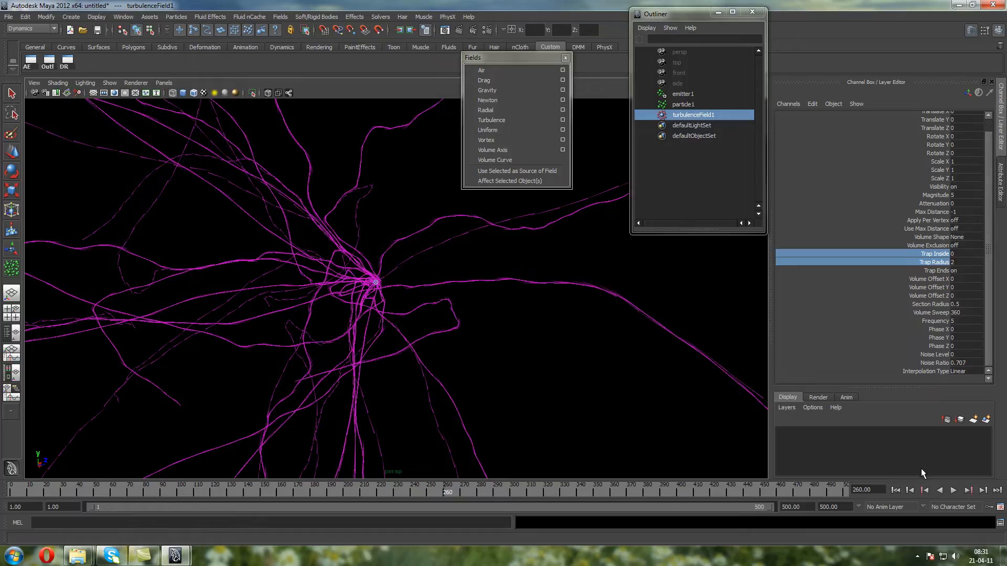
Replay the turbulent simulation from the first frame, watch the streak trails develop and stop playback
click(895, 490)
click(953, 490)
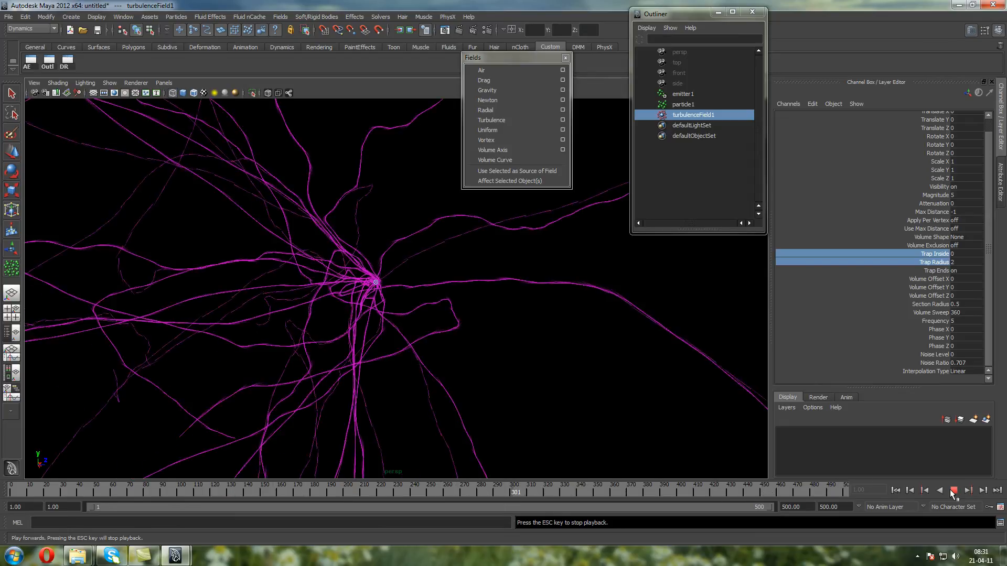
click(953, 491)
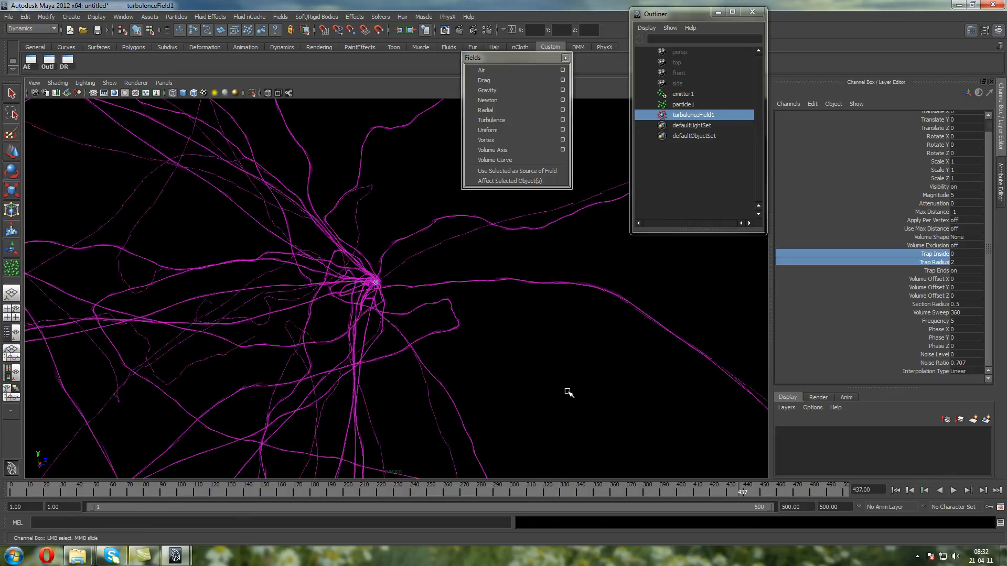
Rewind to the first frame, delete turbulenceField1, then select particle1 and arrange the Fields list and Outliner side by side
click(895, 491)
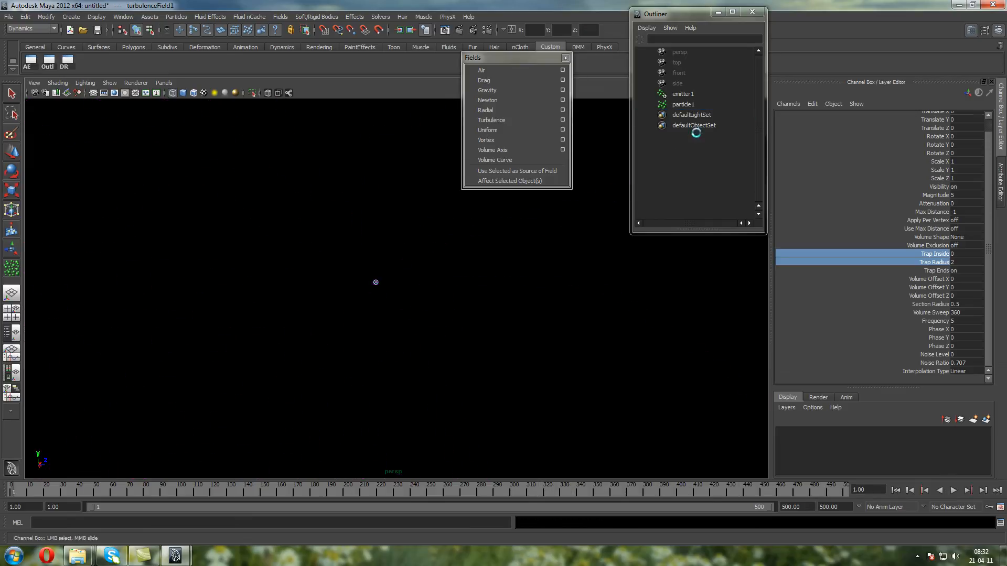
key(Delete)
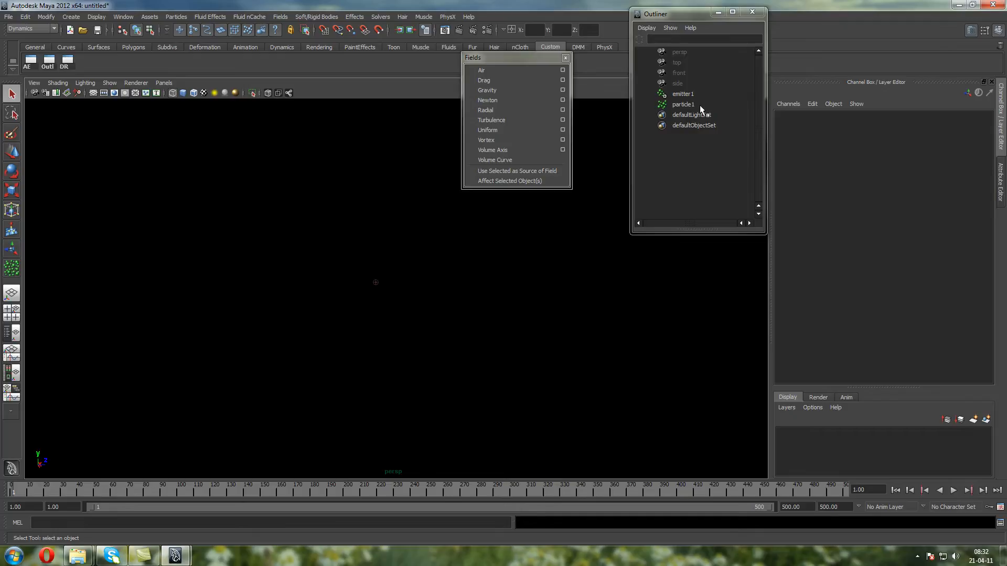
click(676, 103)
drag(533, 60, 853, 53)
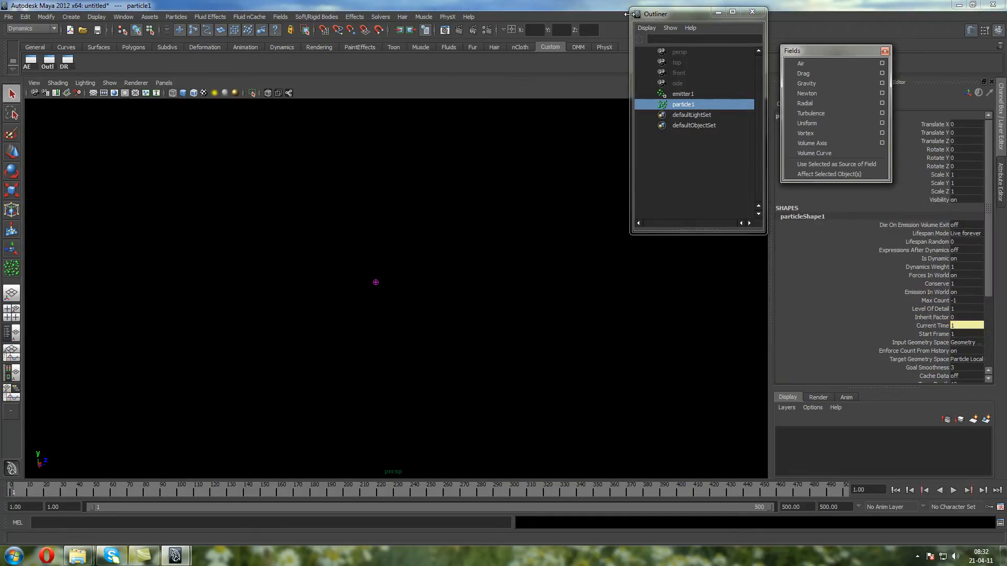
drag(684, 12, 699, 9)
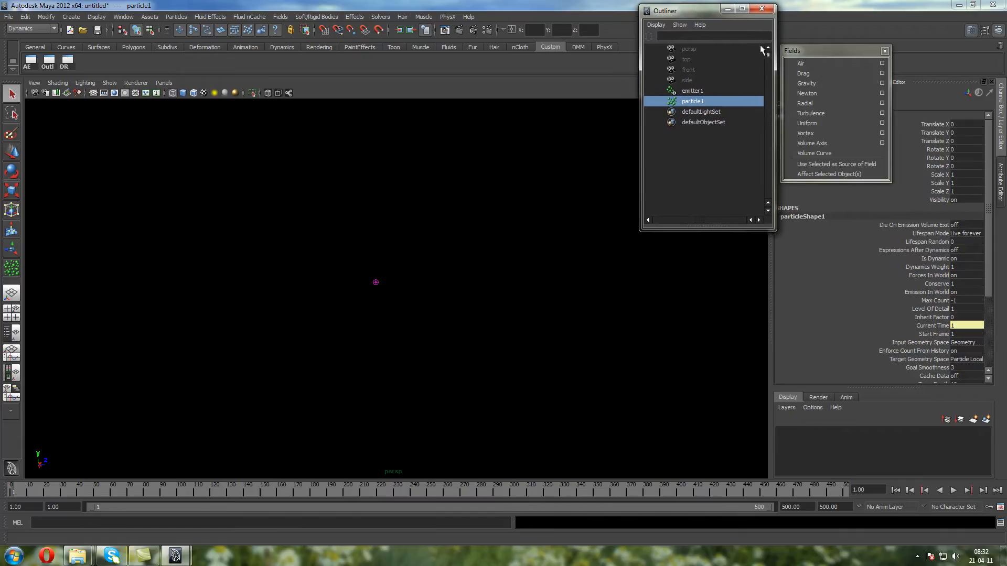
drag(788, 48, 790, 49)
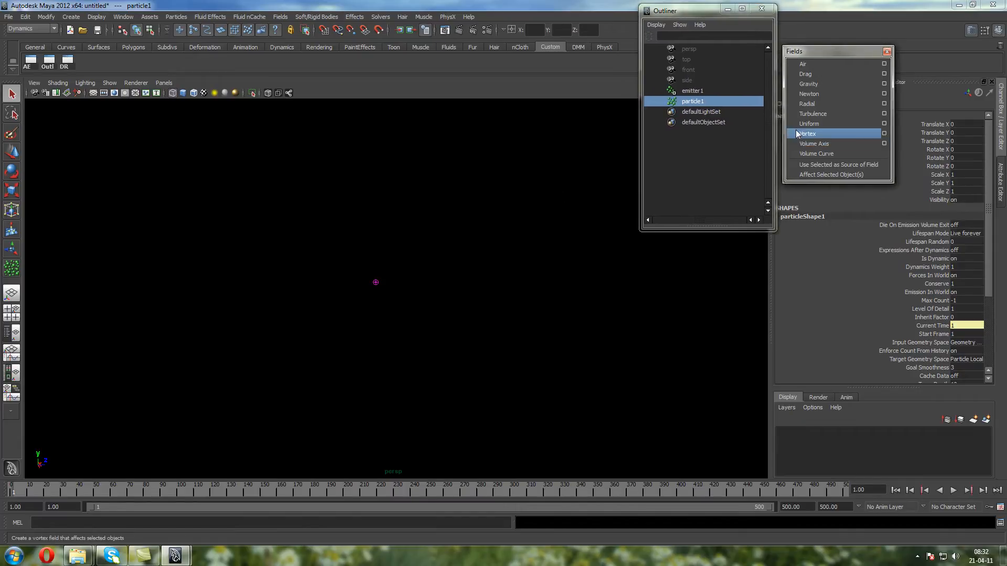
Set particleShape1's Particle Render Type to Blobby Surface (s/w) and play the simulation
click(31, 60)
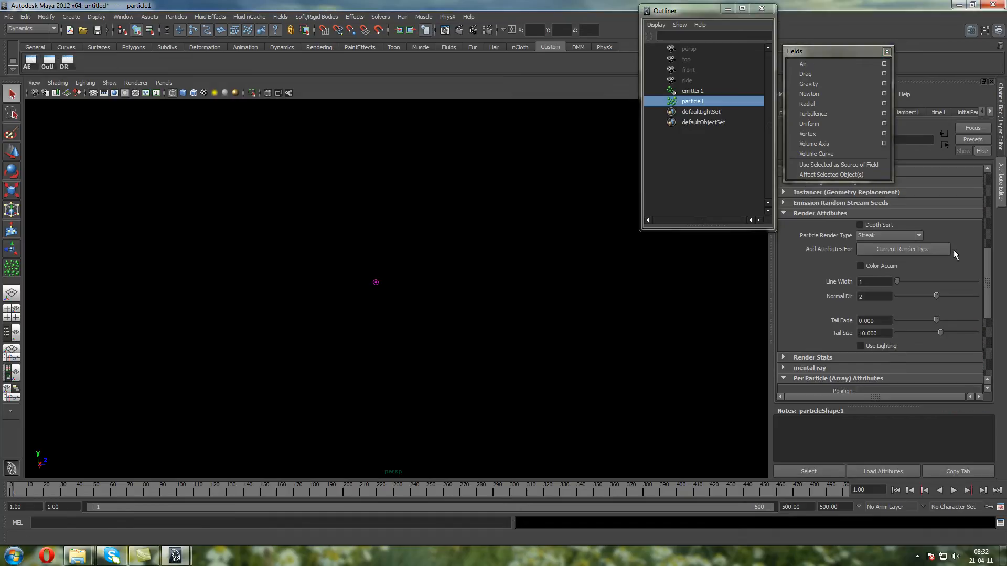
drag(985, 262, 983, 301)
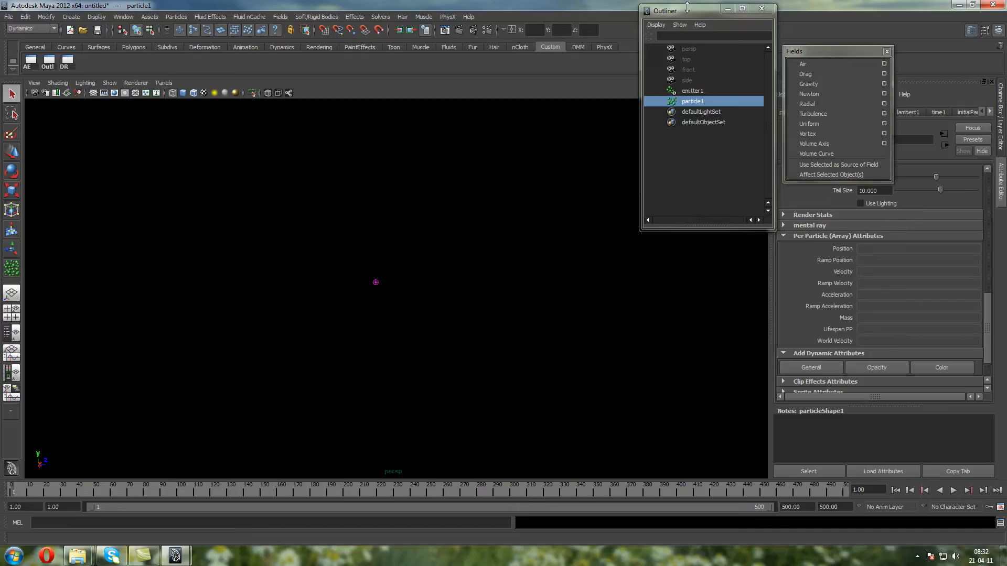
drag(687, 7, 696, 56)
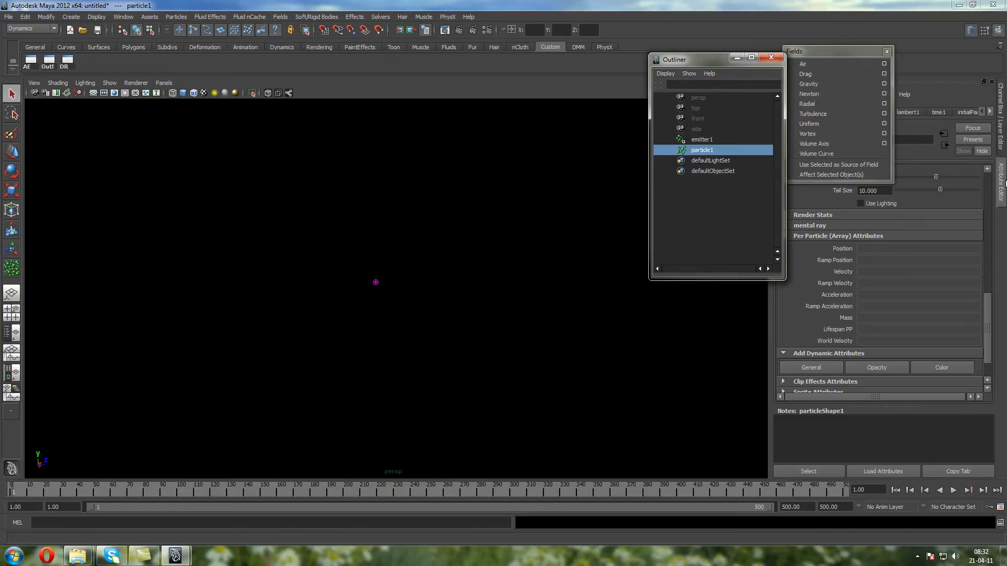
drag(991, 325, 990, 283)
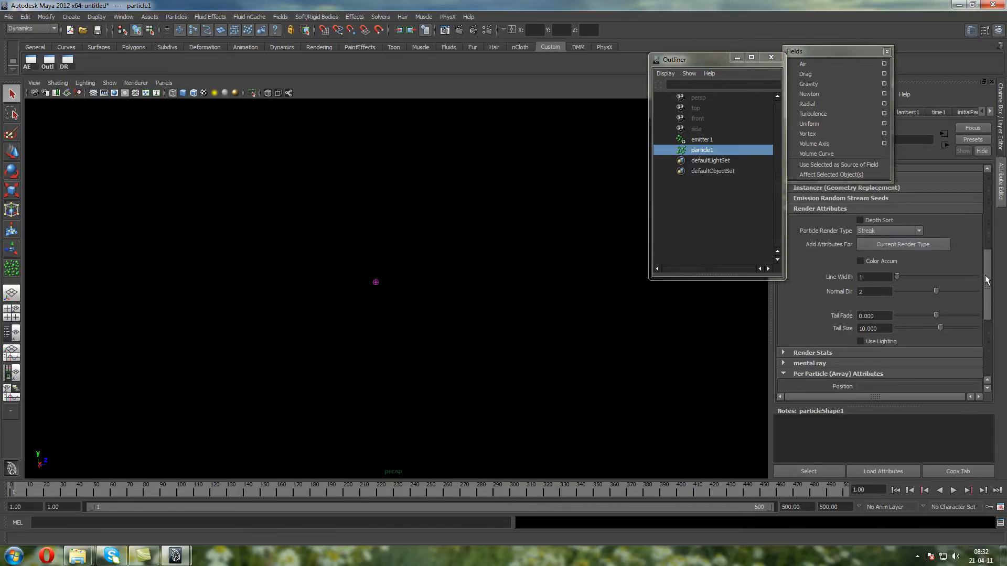
click(889, 232)
click(873, 288)
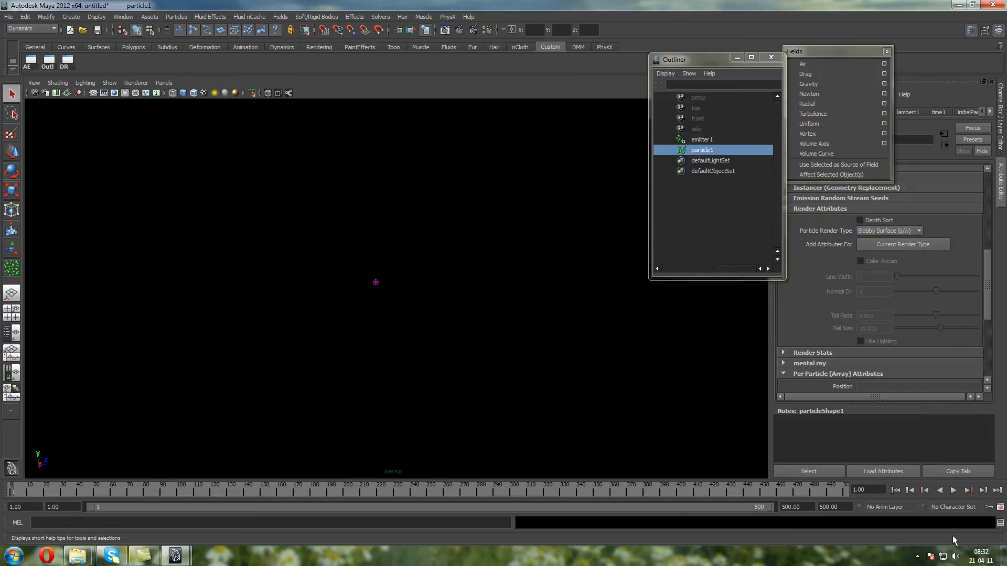
click(952, 490)
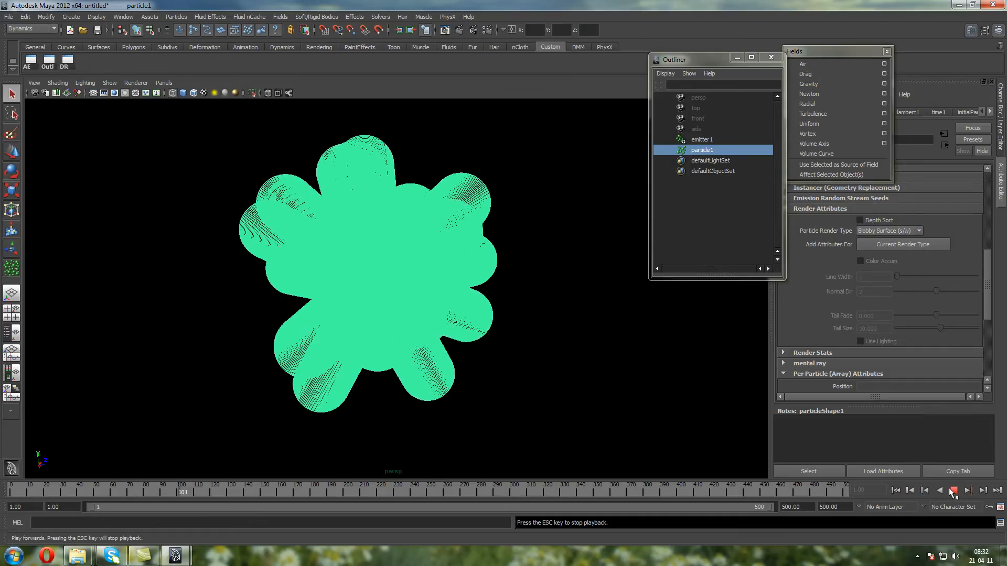
Turn off emitter1's cycled emission by setting Cycle Emission to None, and set its Rate to 100
click(999, 155)
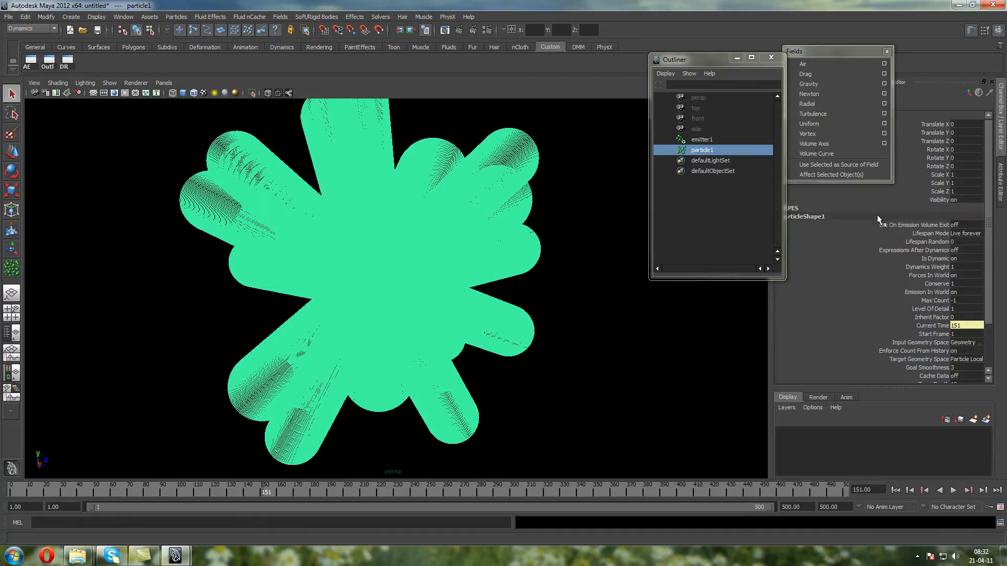
click(723, 140)
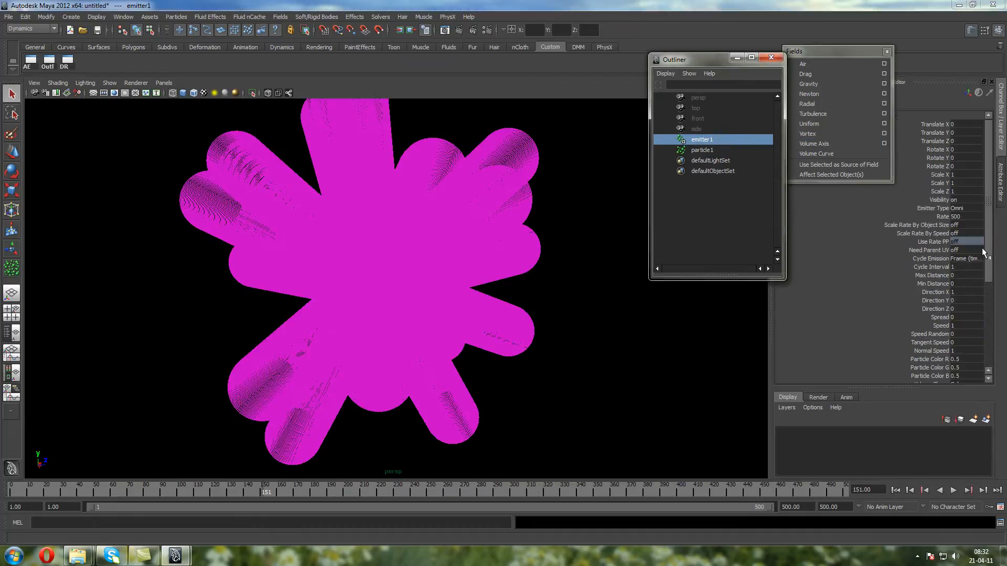
click(975, 258)
click(970, 266)
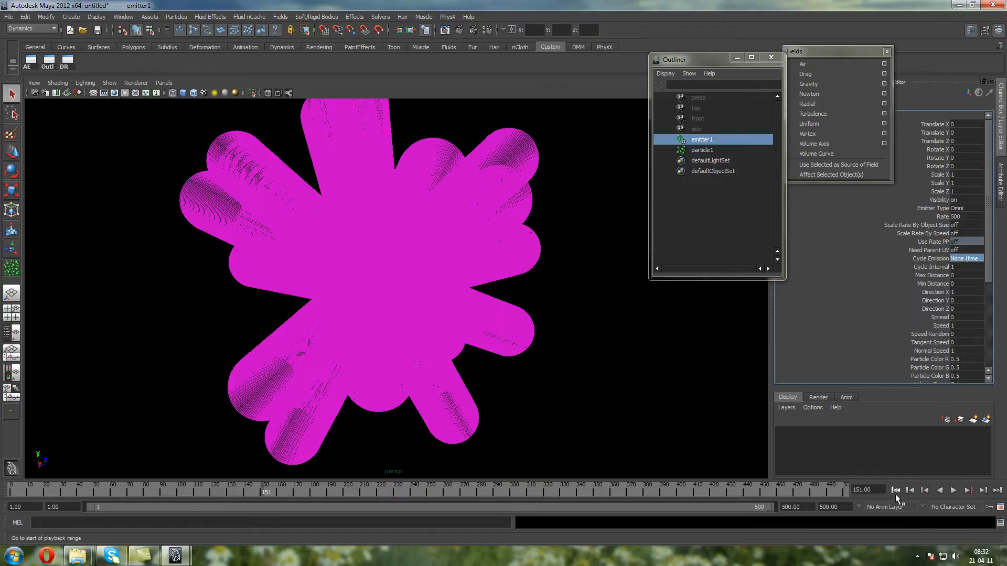
click(959, 217)
text(100)
key(Return)
Play the blobby particle simulation to about frame 144 and render the current frame with Maya Software
click(954, 490)
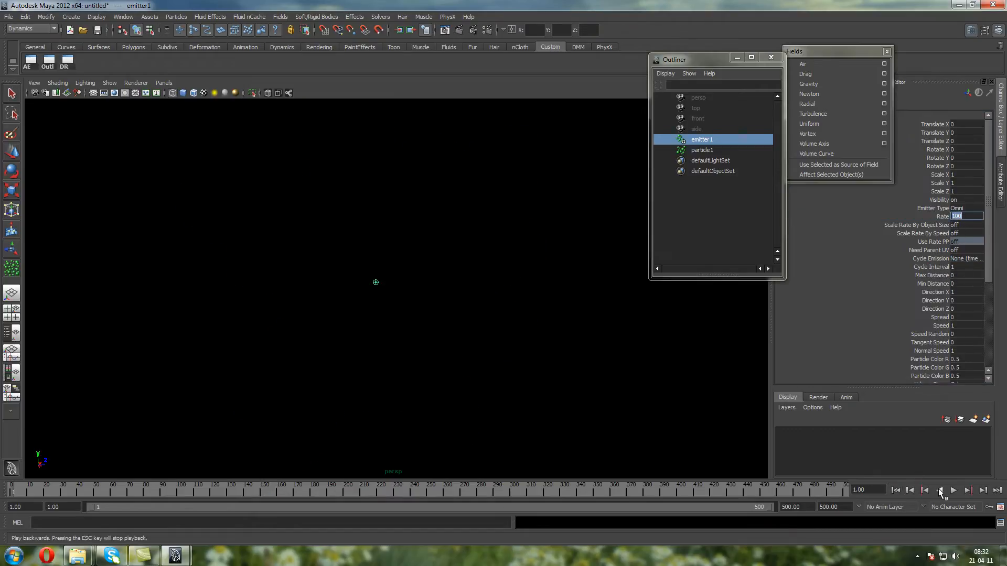
click(953, 490)
click(647, 360)
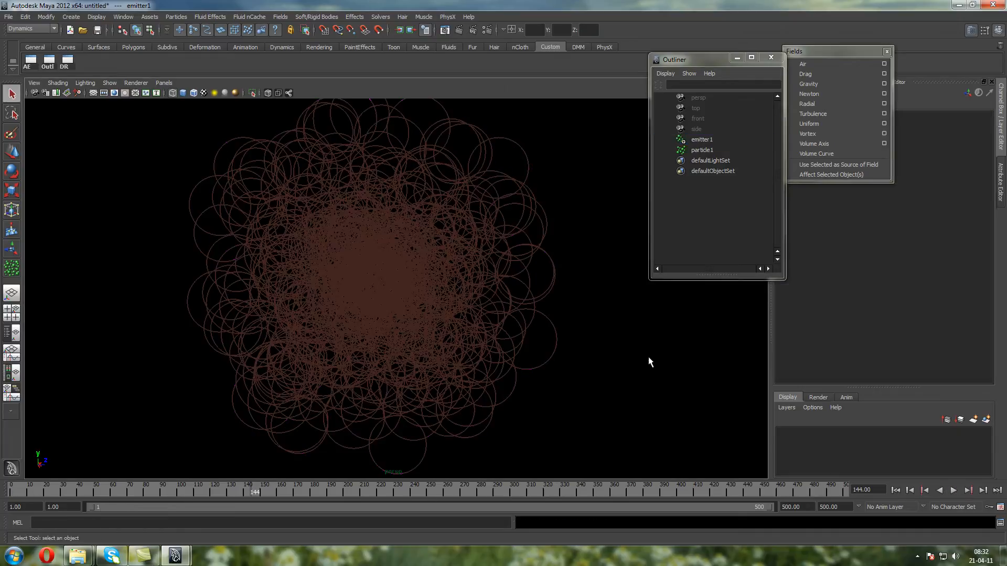
click(461, 30)
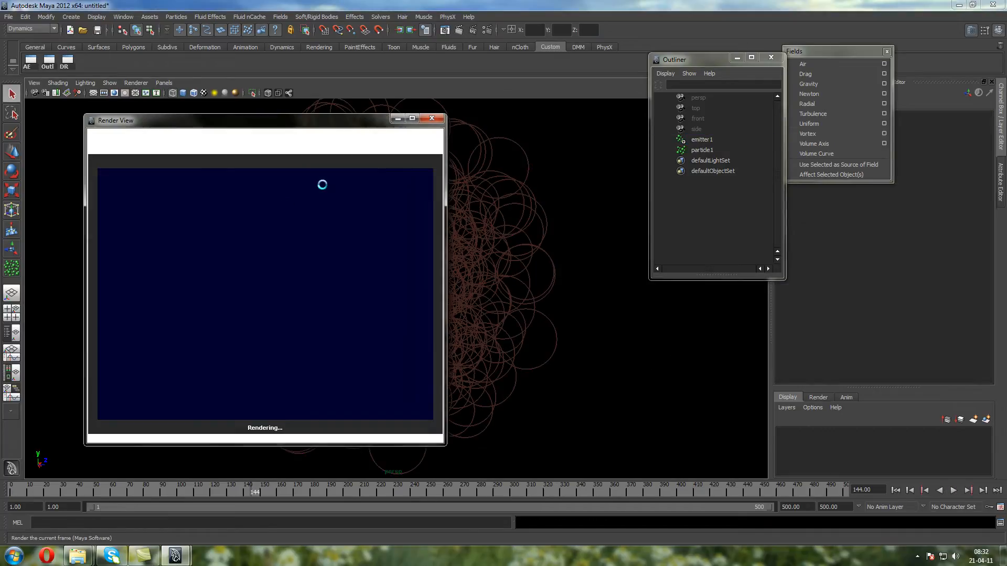
drag(263, 125, 637, 129)
Assign a new Phong material to particle1 and re-render the region around the blobby cluster
click(375, 182)
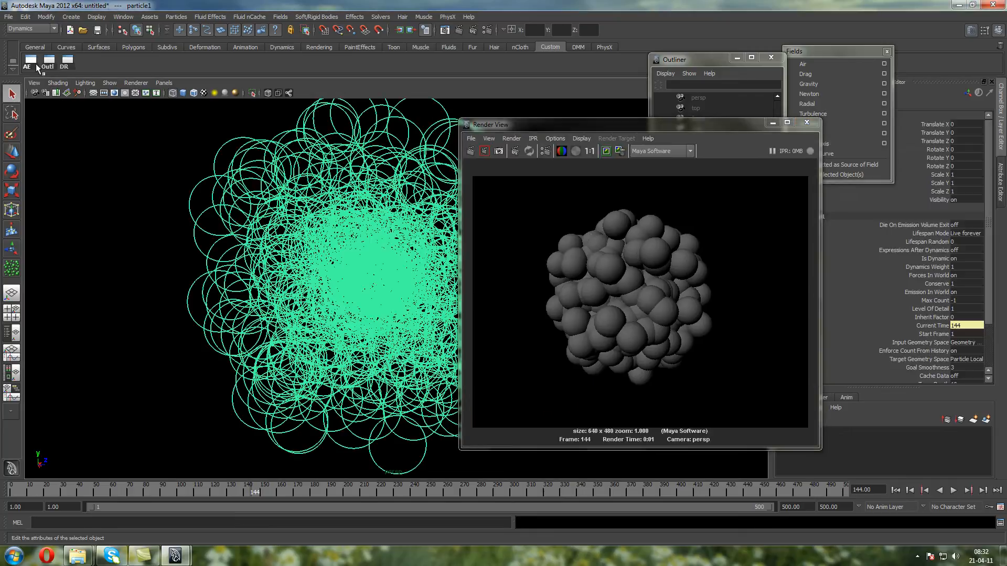
click(326, 47)
click(231, 64)
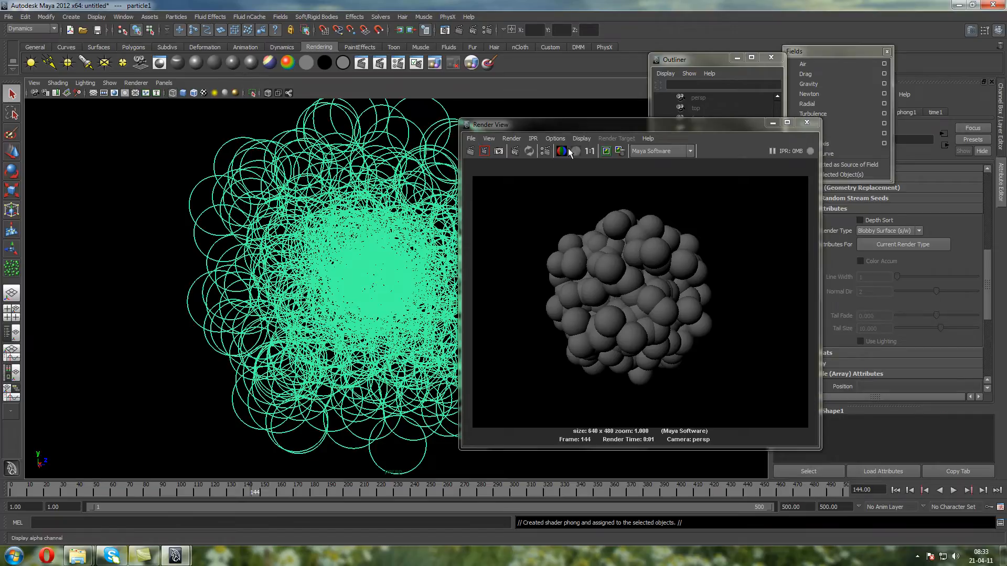
click(606, 151)
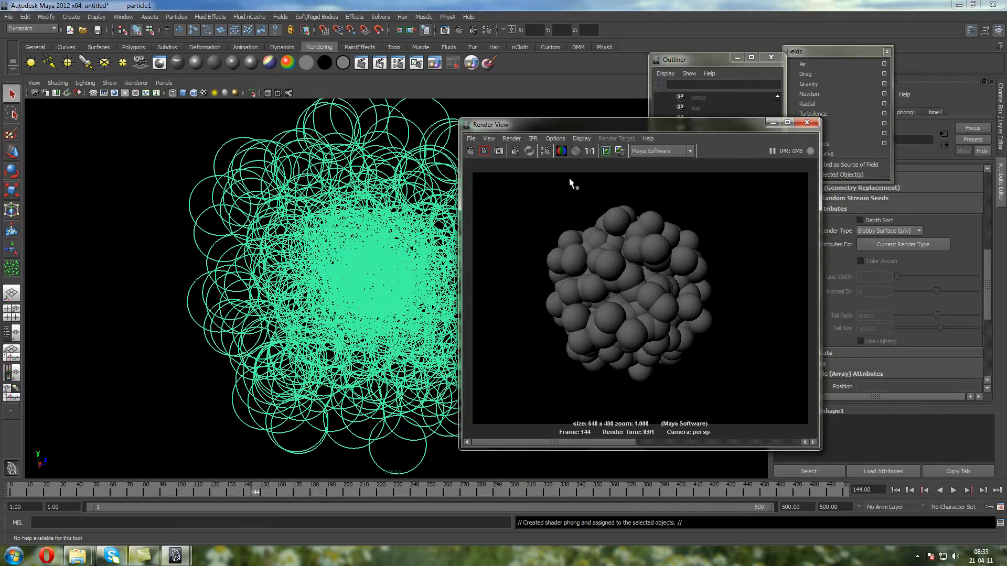
drag(516, 189, 738, 398)
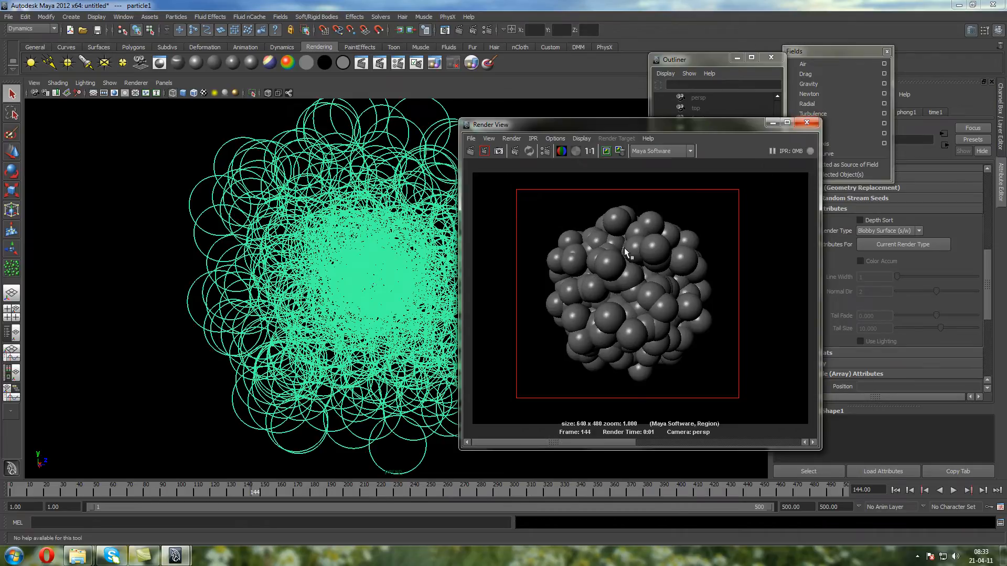
Raise phong1's Transparency to light grey and re-render a region over one side of the cluster
drag(685, 125, 576, 124)
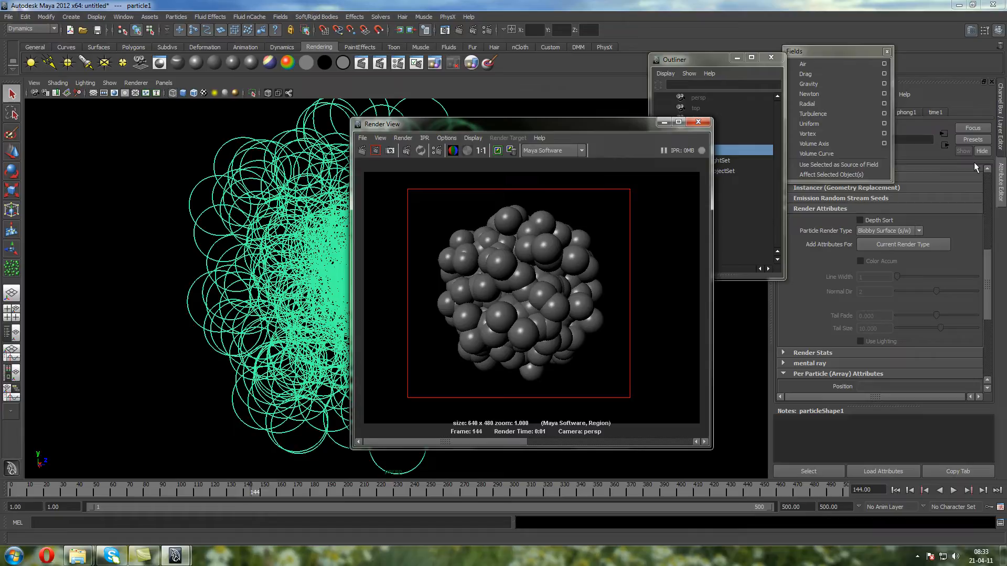
click(905, 111)
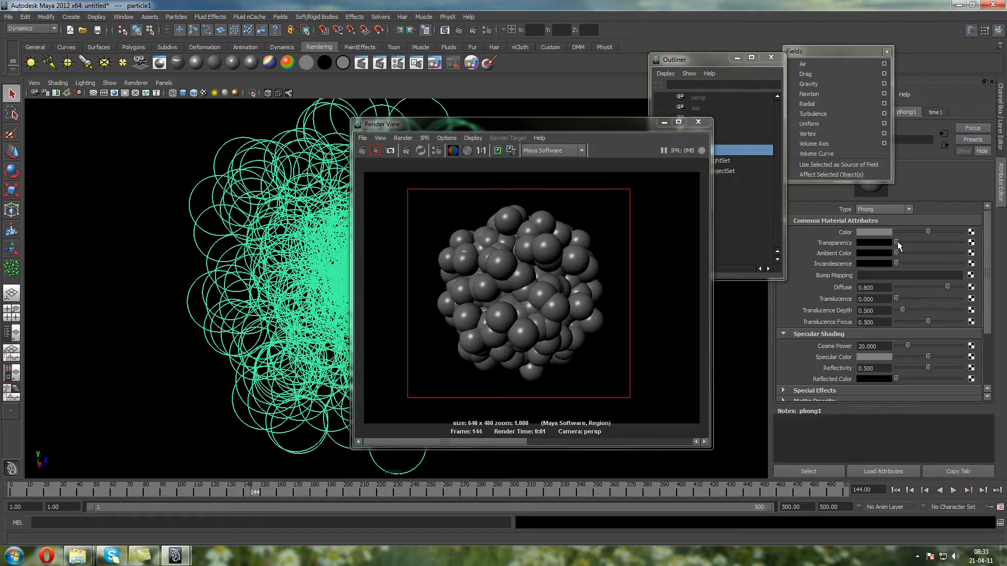
drag(897, 243, 939, 242)
drag(621, 212, 540, 406)
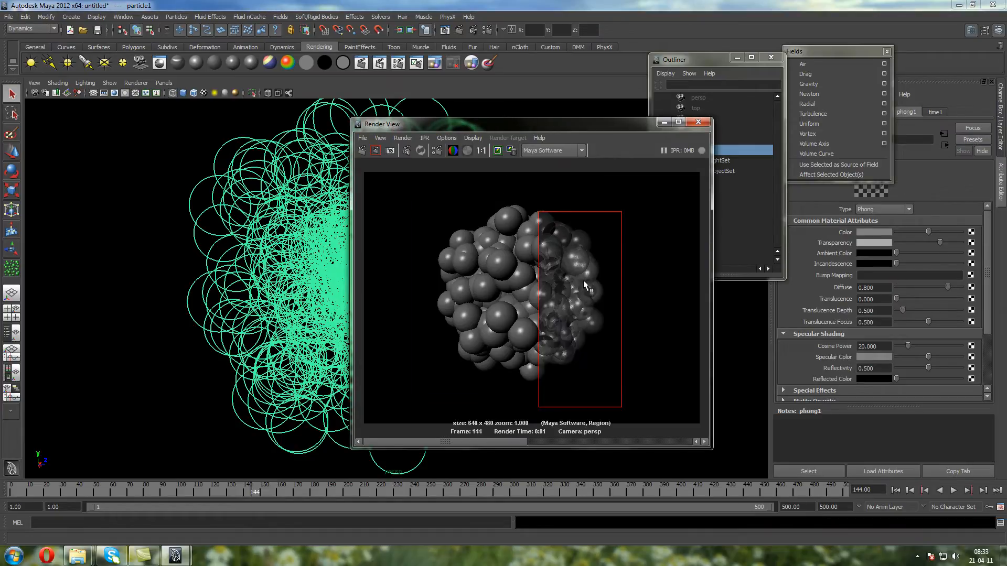
Close the Render View, reset phong1's Transparency to black and delete particle1 from the scene
click(698, 122)
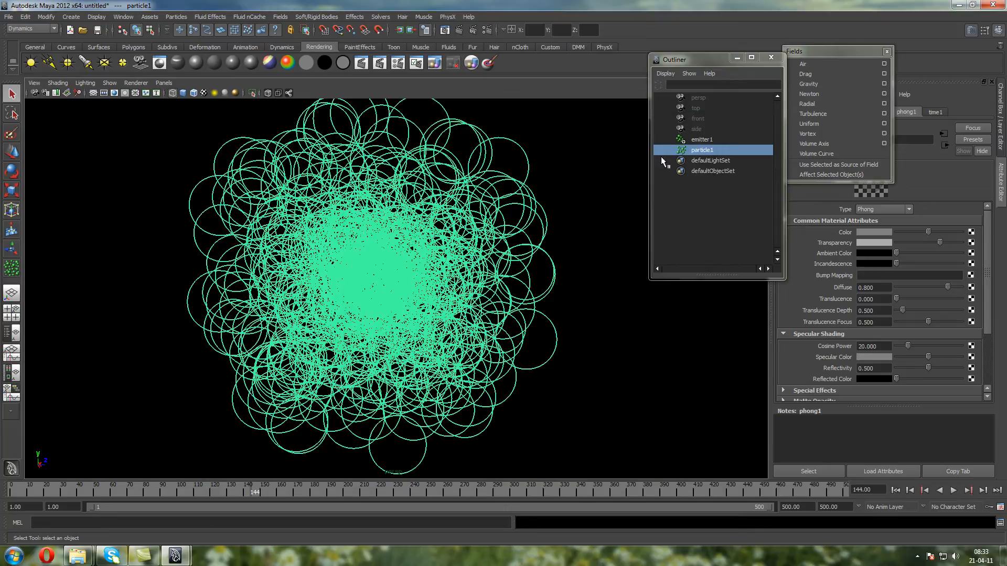
drag(940, 242, 896, 243)
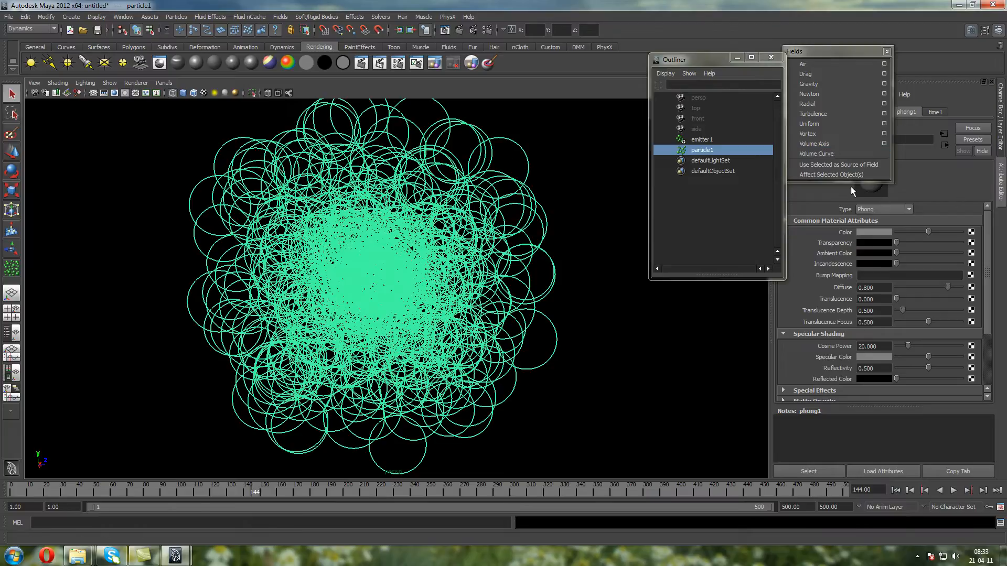
click(1001, 143)
key(Delete)
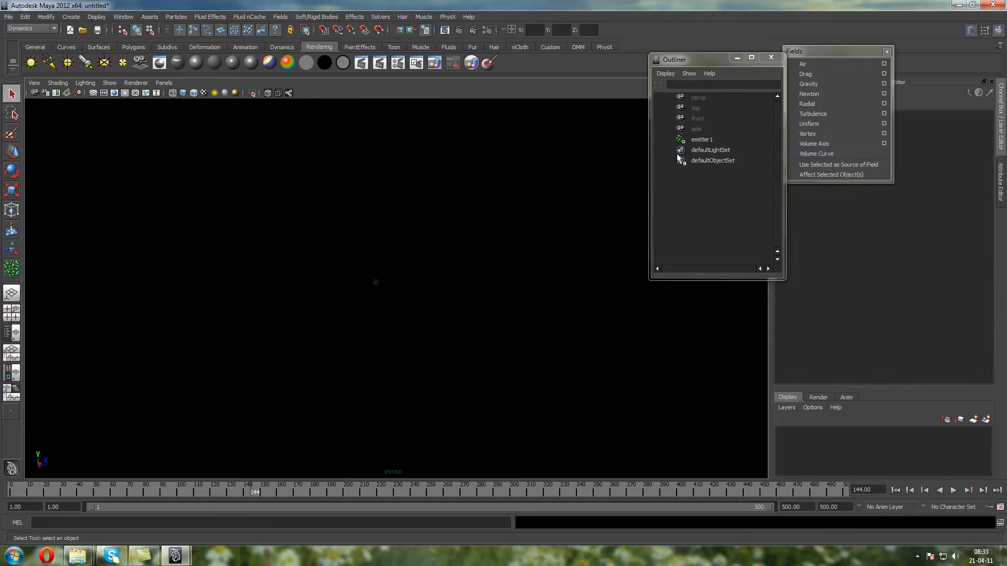
Delete emitter1 from the scene and close the floating Fields palette
click(702, 140)
key(Delete)
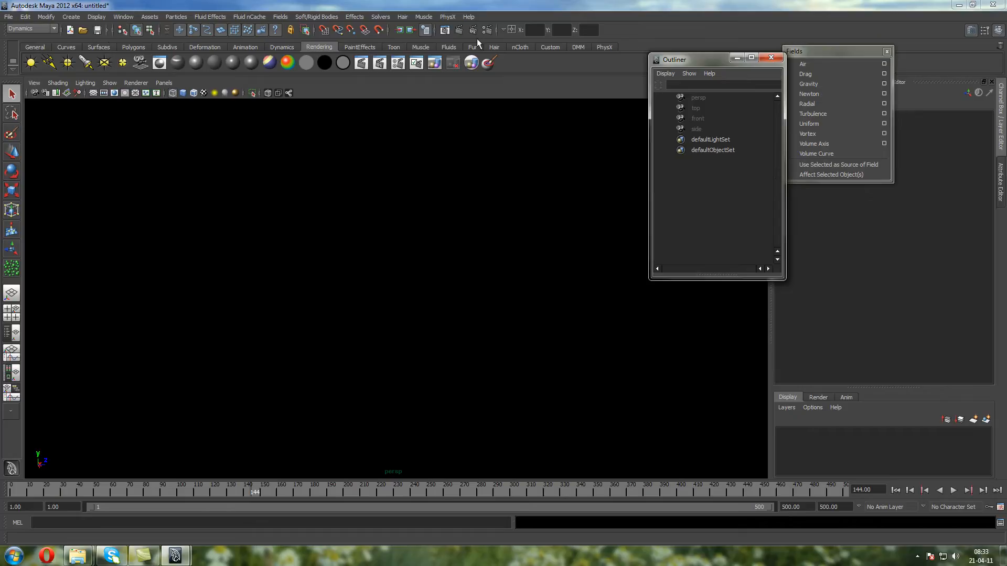
click(887, 52)
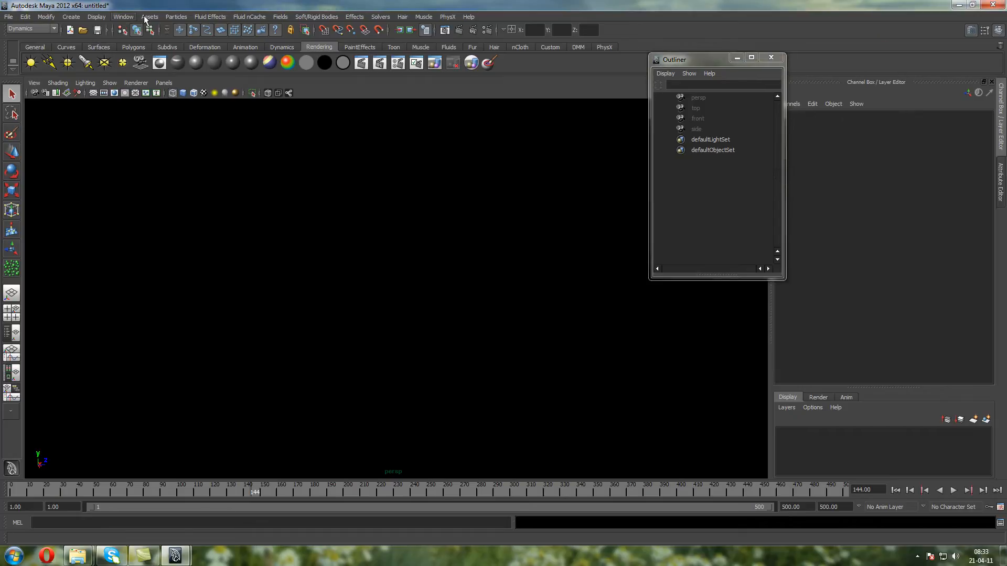
Create a new particle emitter and play its simulation from the first frame to frame 96
click(176, 16)
click(201, 42)
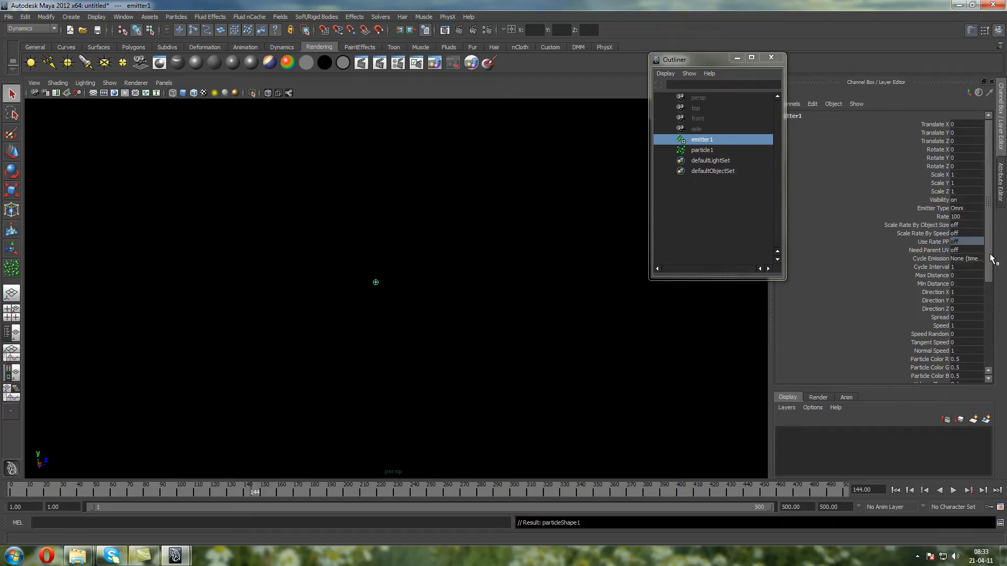
scroll(975, 225, down, 3)
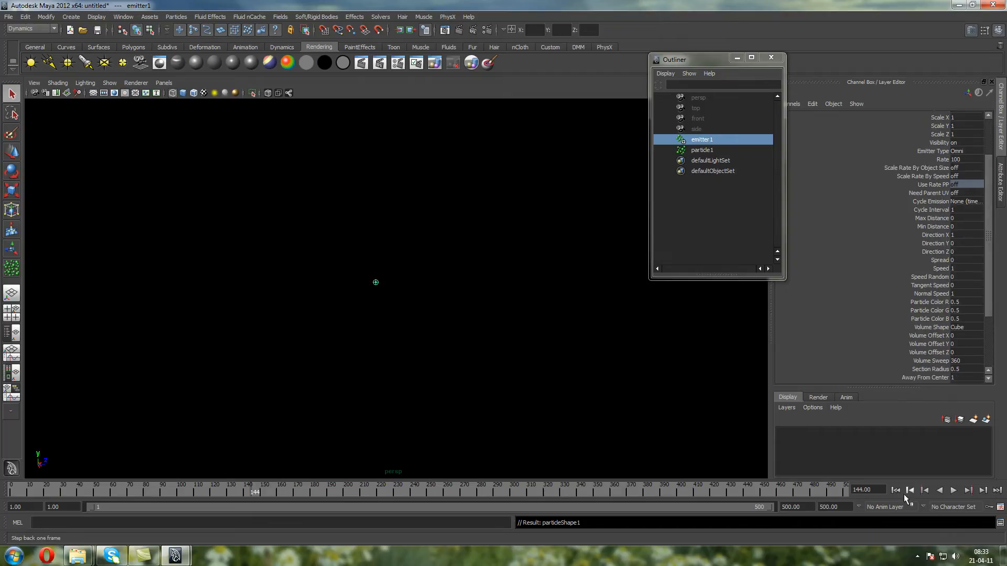
click(895, 490)
click(953, 490)
click(954, 491)
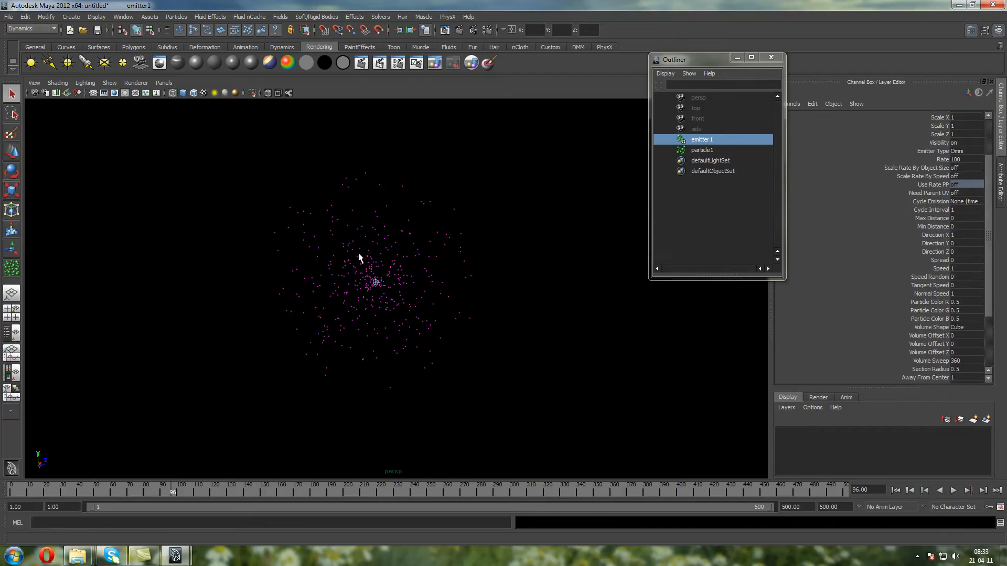
Select the emitted particles and show particleShape1's General Control and Emission attributes, with the Outliner moved clear of them
drag(358, 255, 204, 187)
scroll(248, 179, up, 3)
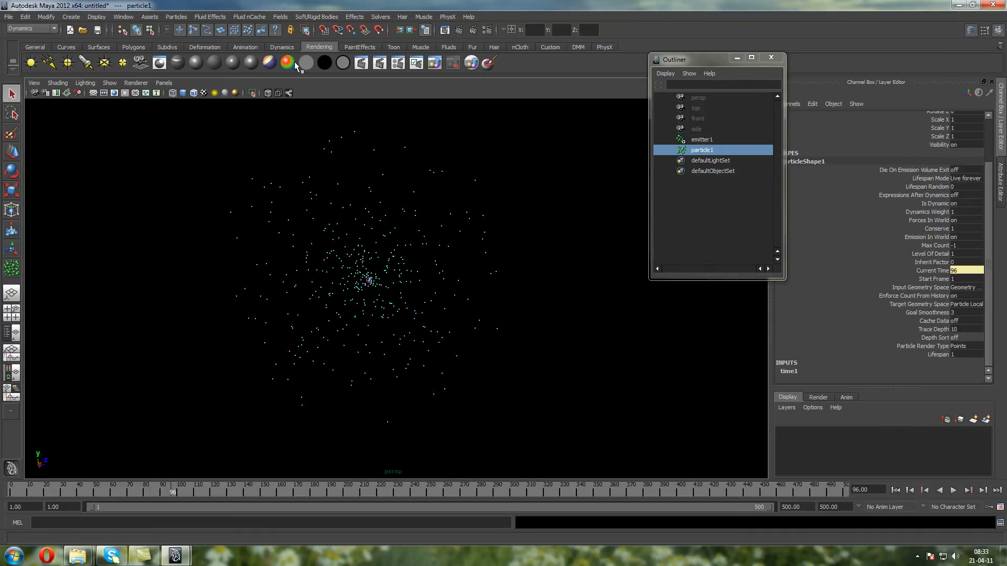
click(558, 47)
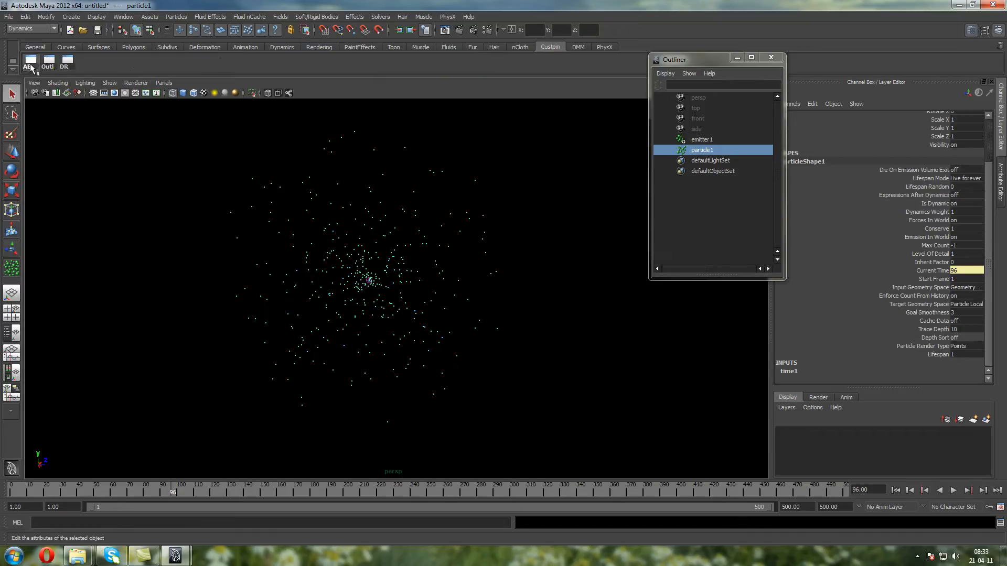
click(30, 60)
click(831, 112)
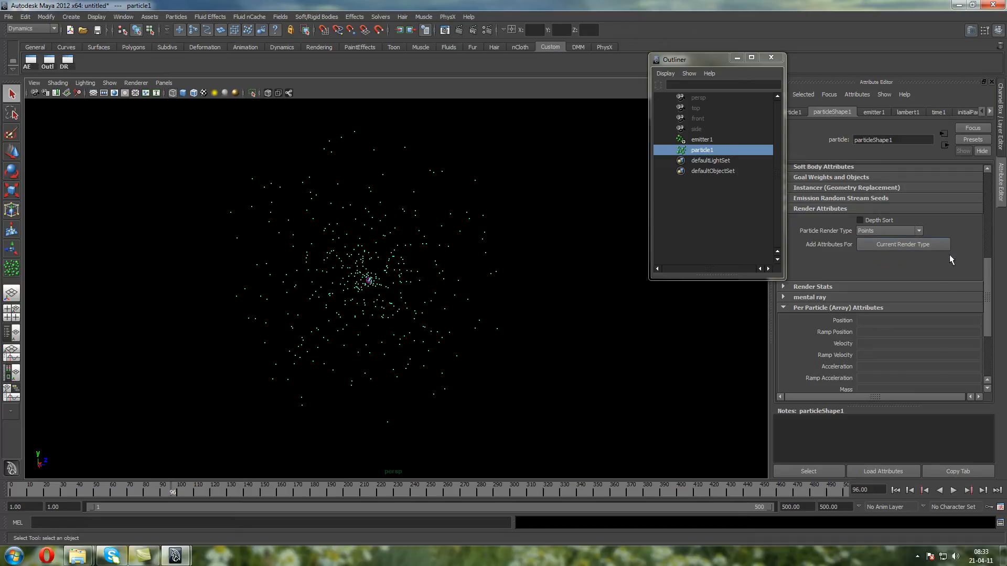
drag(986, 271, 981, 175)
drag(713, 60, 604, 94)
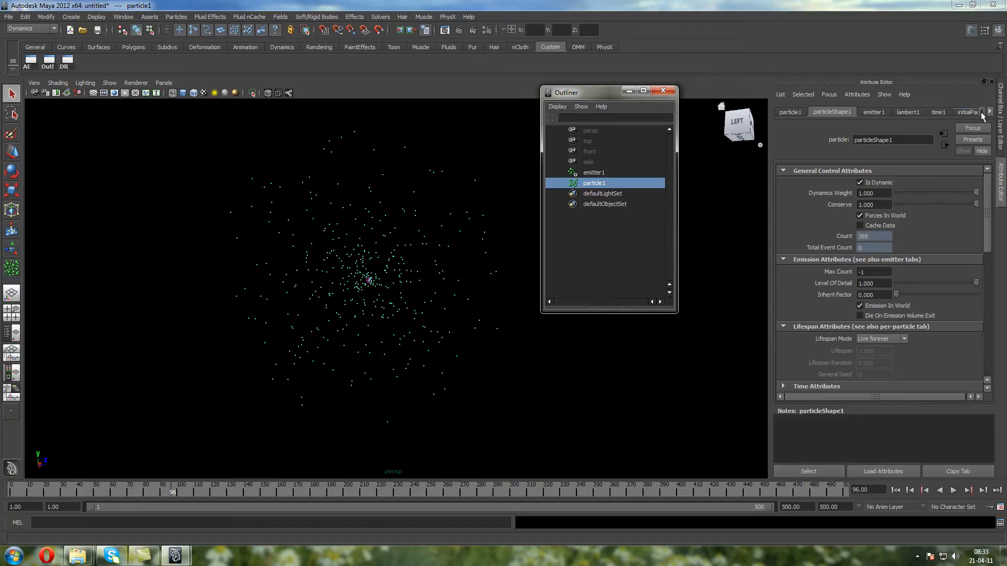
click(1000, 117)
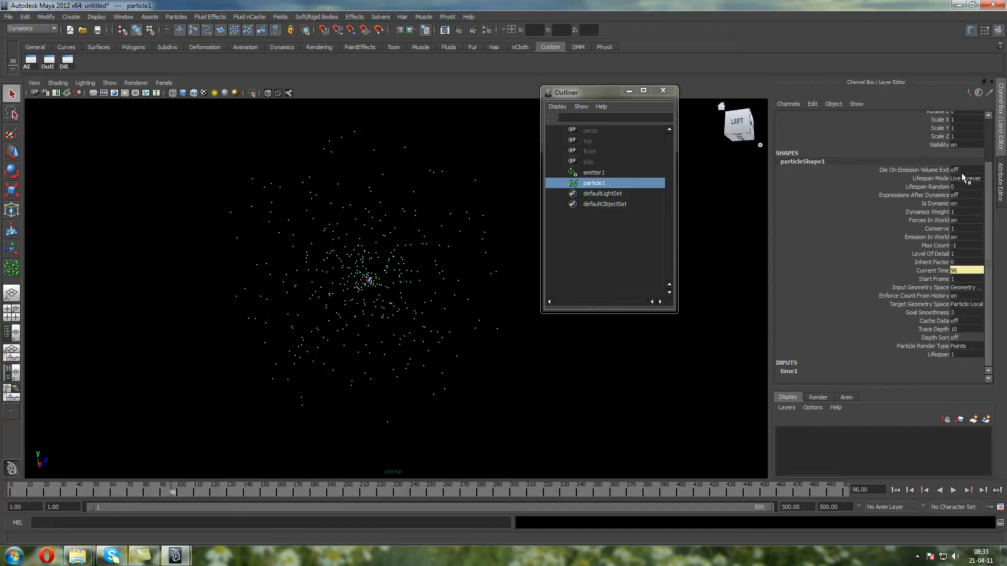
click(1000, 184)
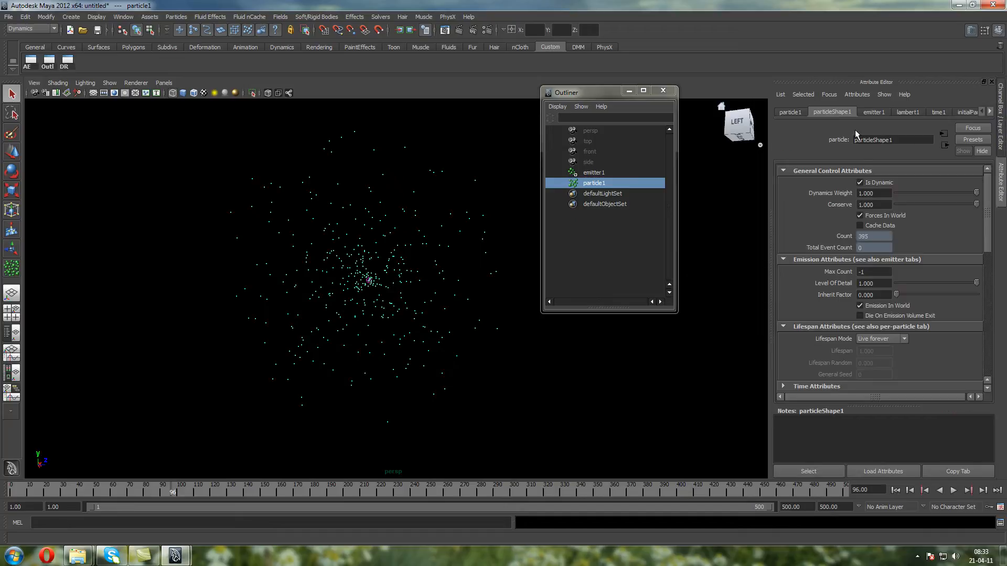
Test playback from the first frame to frame 204 with Is Dynamic off for particleShape1, and switch it back on
click(877, 182)
click(895, 489)
click(955, 492)
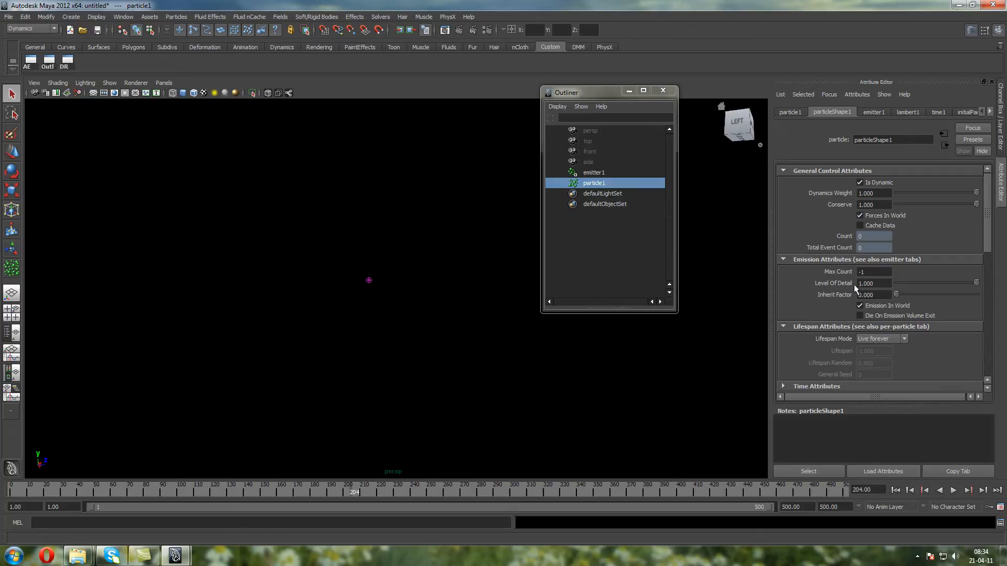
Replay the simulation from the first frame, pausing at frames 133, 211, 382 and 420 to check particleShape1's Count
click(895, 490)
click(953, 490)
click(953, 491)
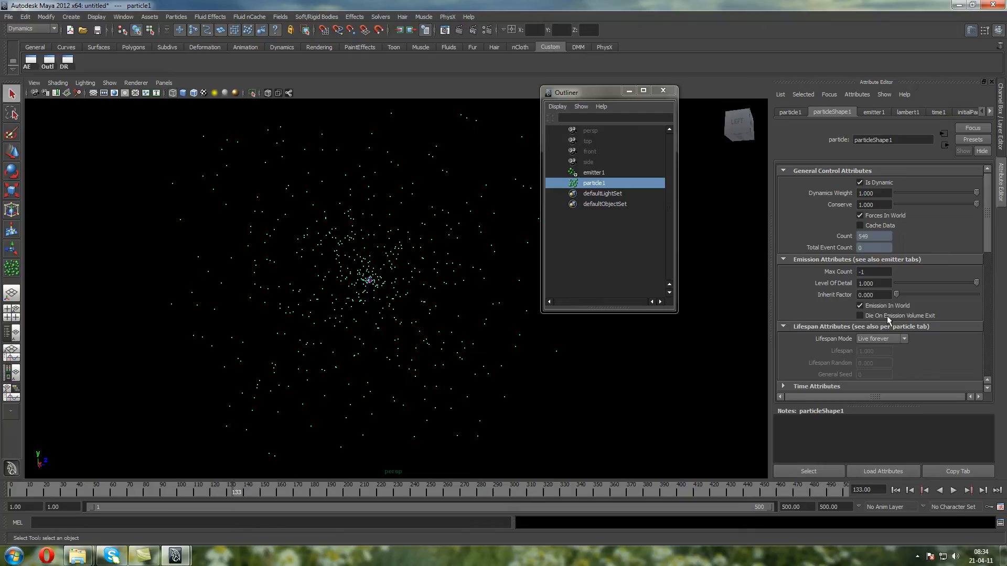
click(953, 491)
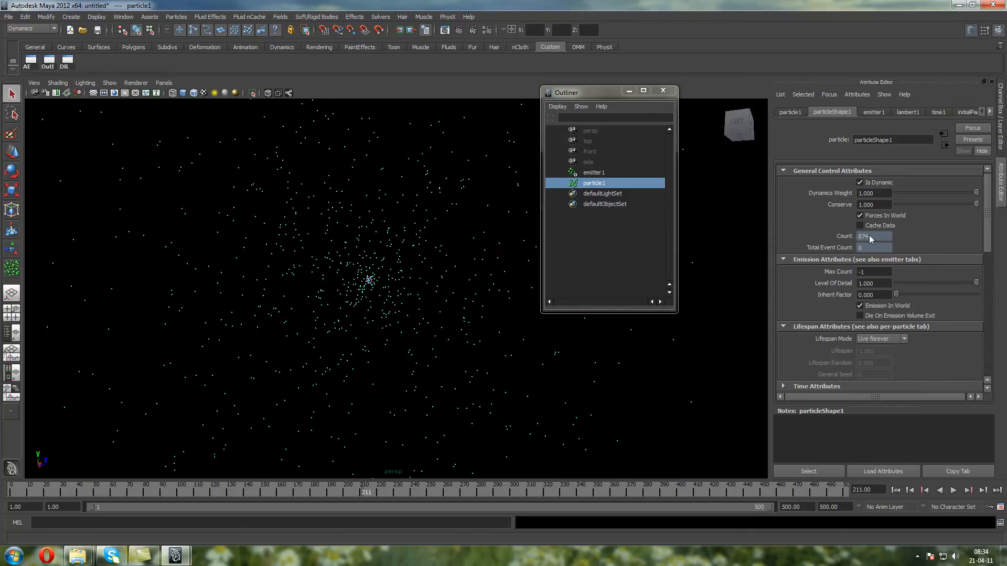
click(954, 492)
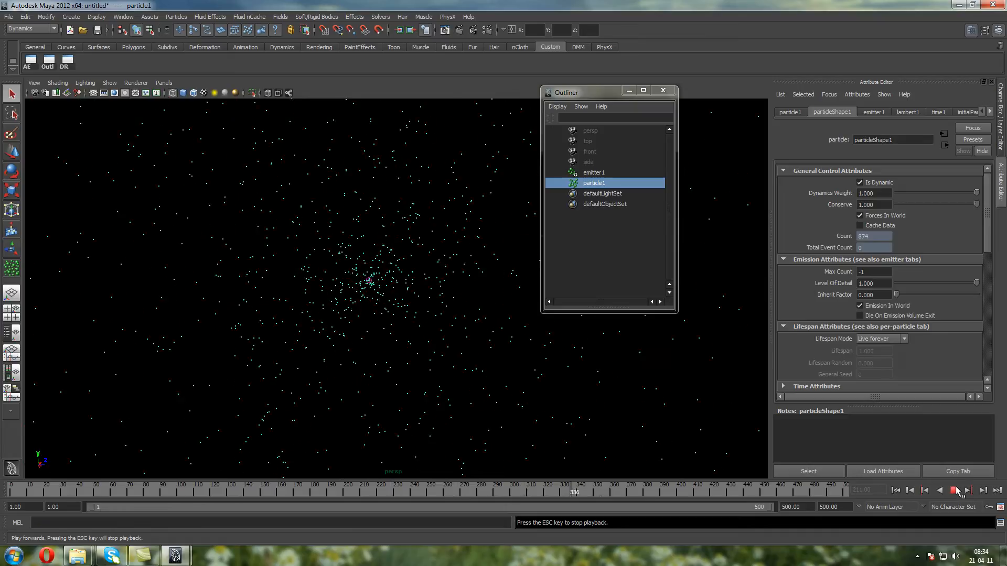
click(955, 492)
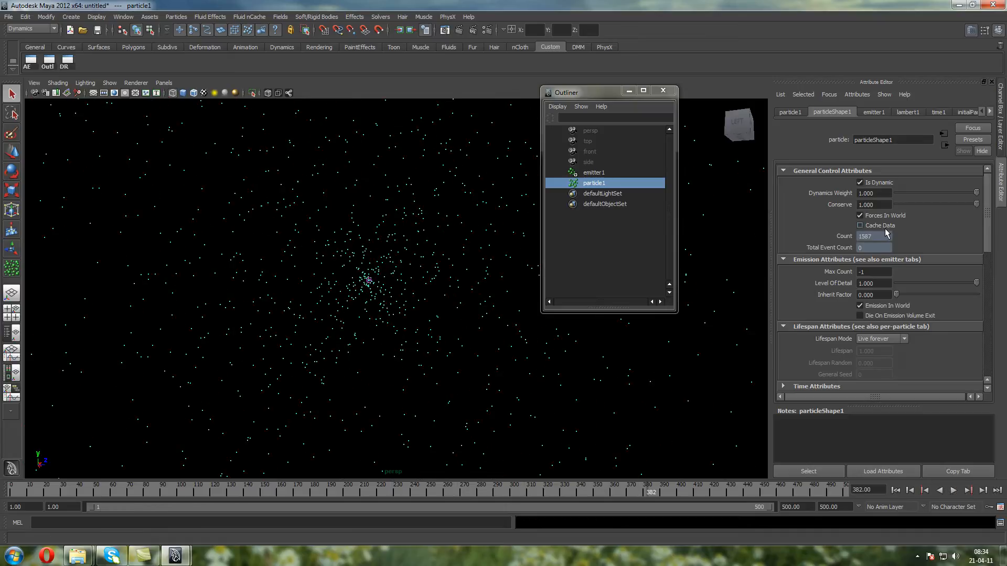
click(953, 491)
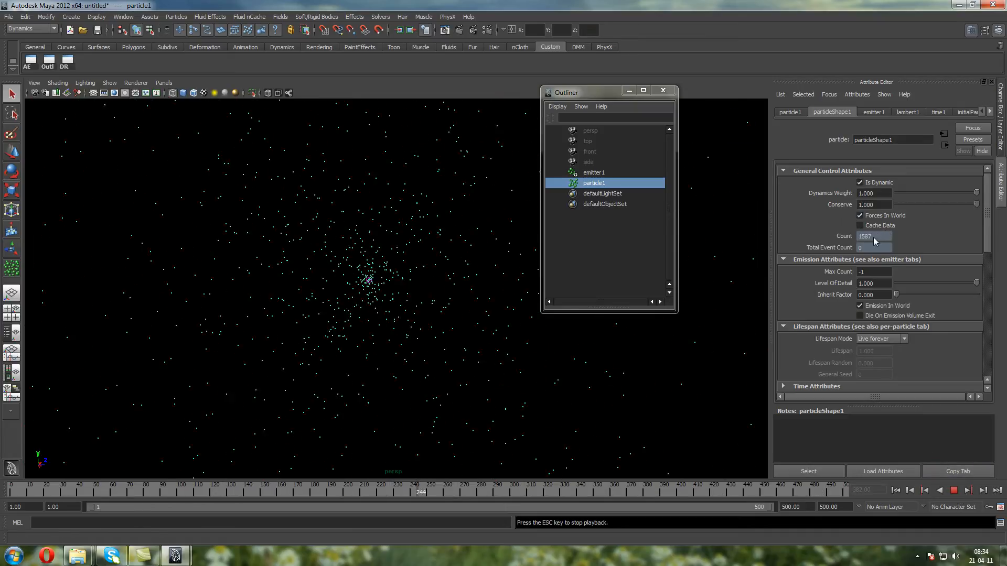
click(954, 491)
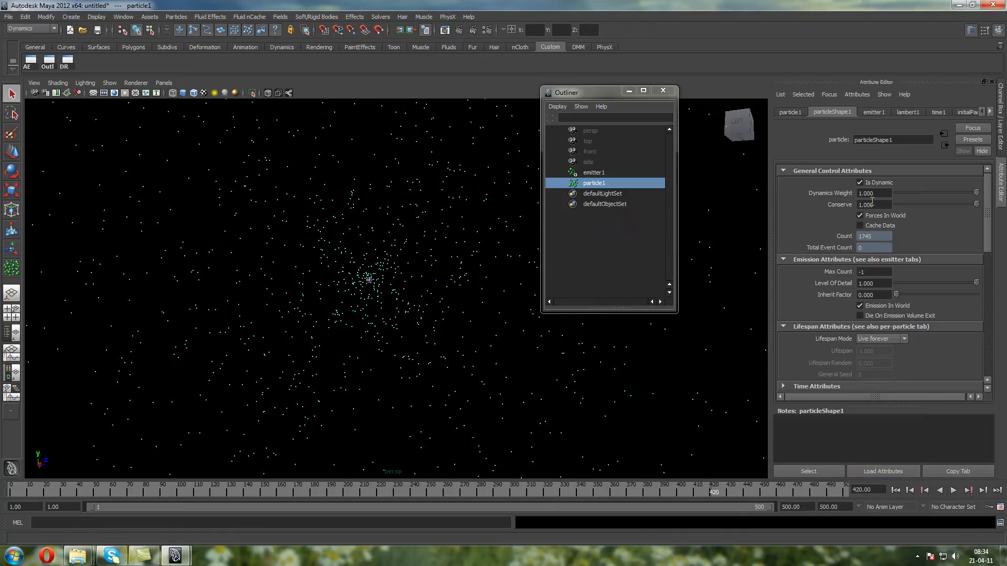
Set particleShape1's Max Count to 100 and play the simulation from the first frame to frame 243
click(875, 271)
text(100)
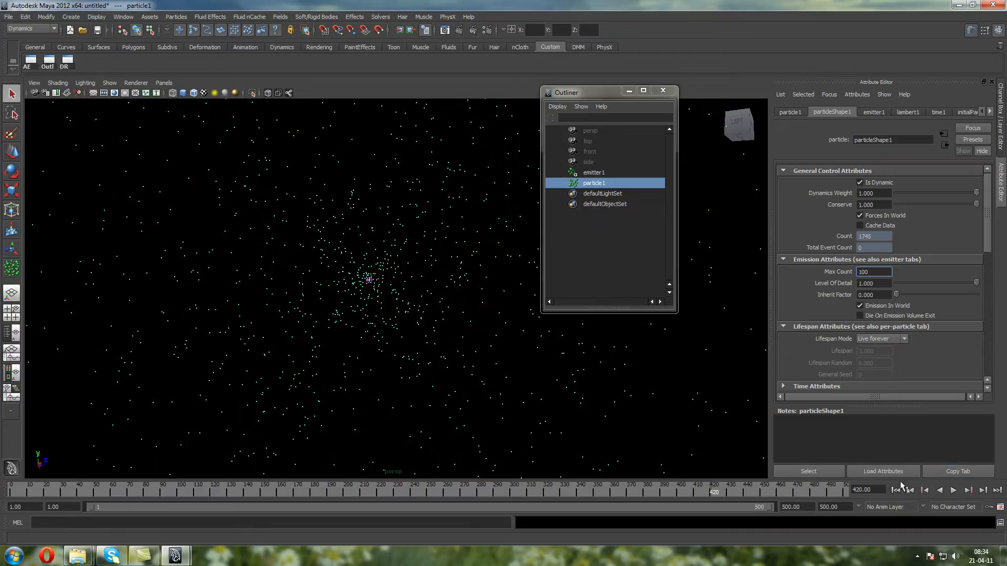
click(895, 490)
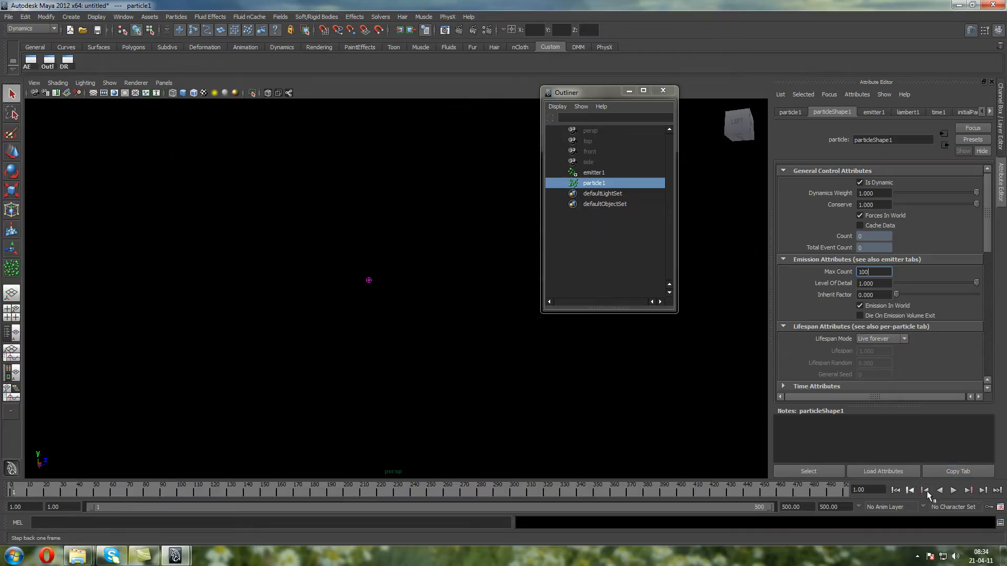
click(953, 490)
click(953, 490)
click(953, 491)
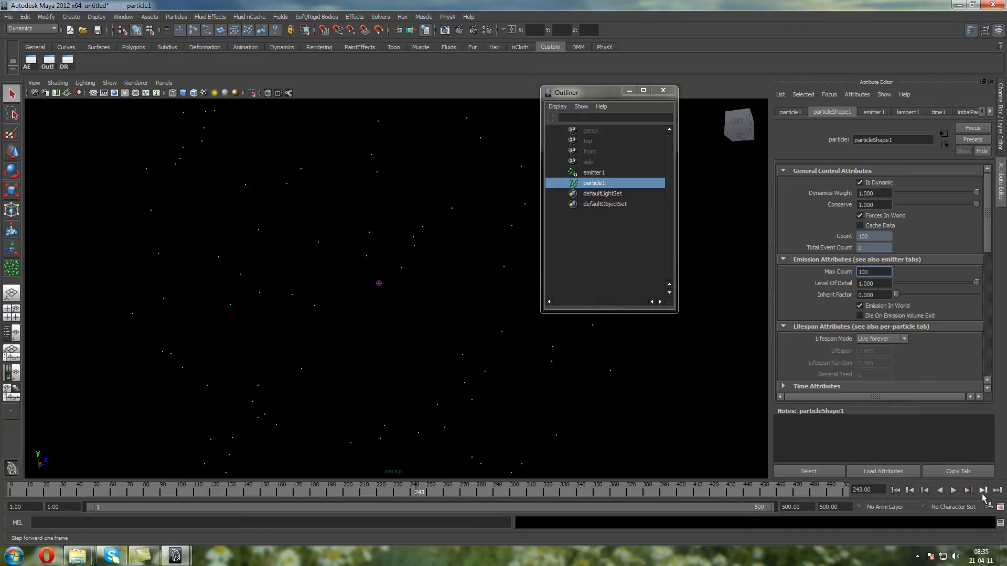
Replay the limited emission twice from the first frame, stopping at frame 130 and at frame 171
click(896, 491)
click(953, 490)
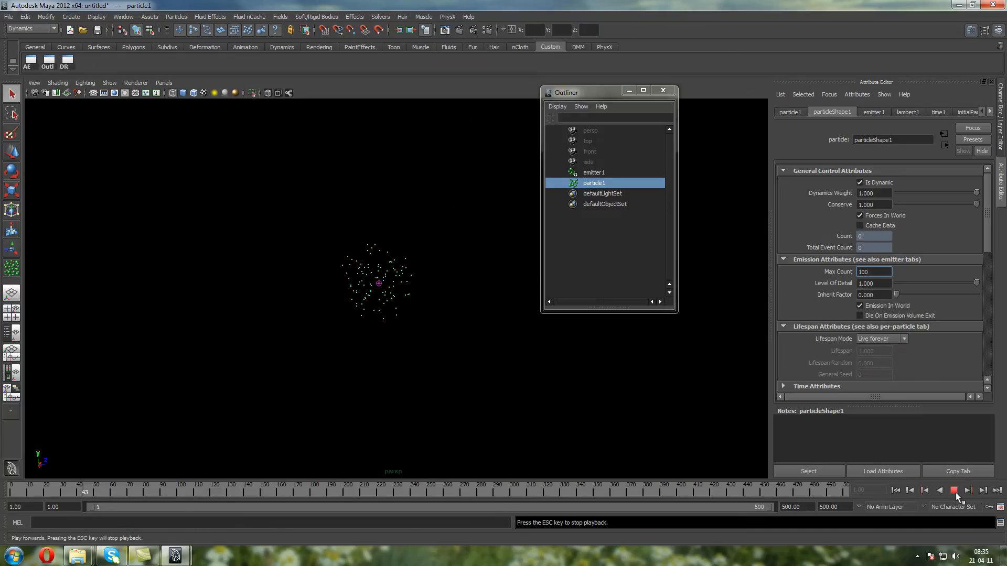
click(956, 492)
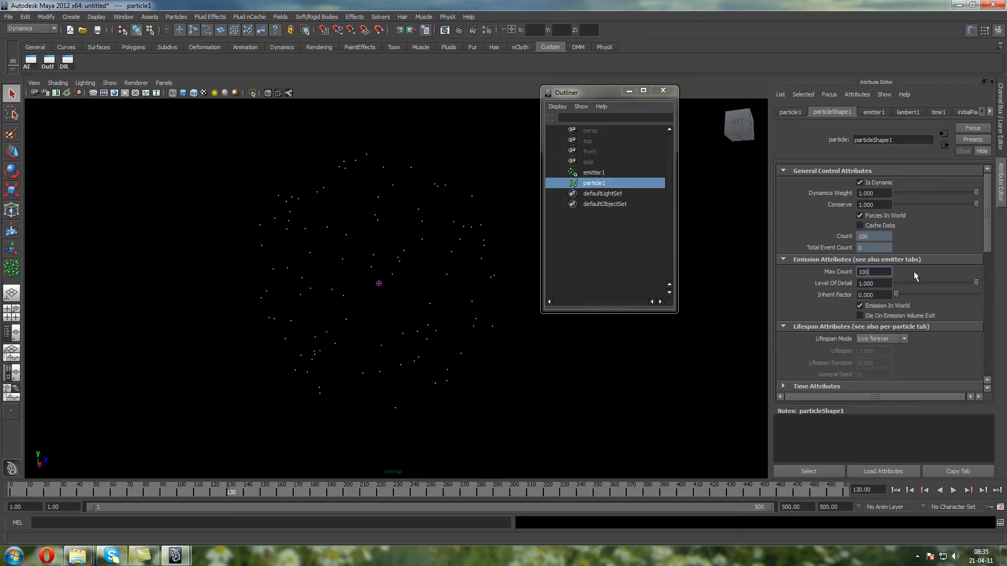
click(895, 490)
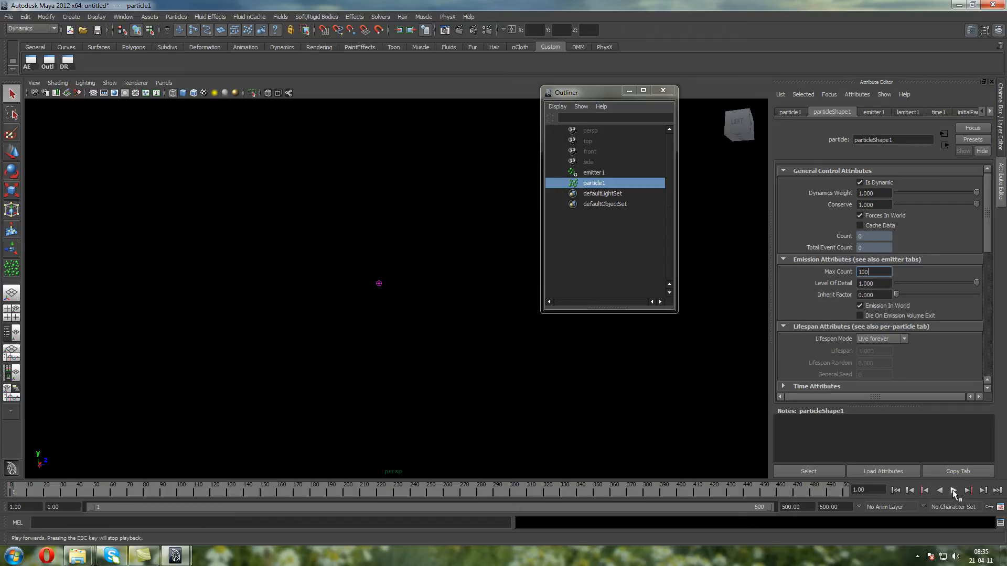
click(953, 490)
click(953, 490)
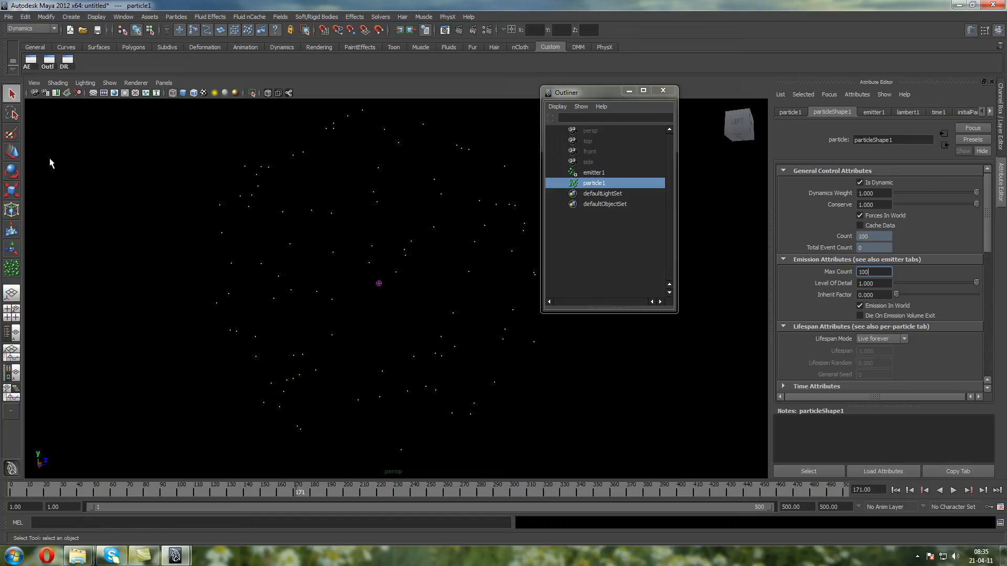
Activate the Move tool on particle1 and switch the viewport to the front orthographic view
click(12, 152)
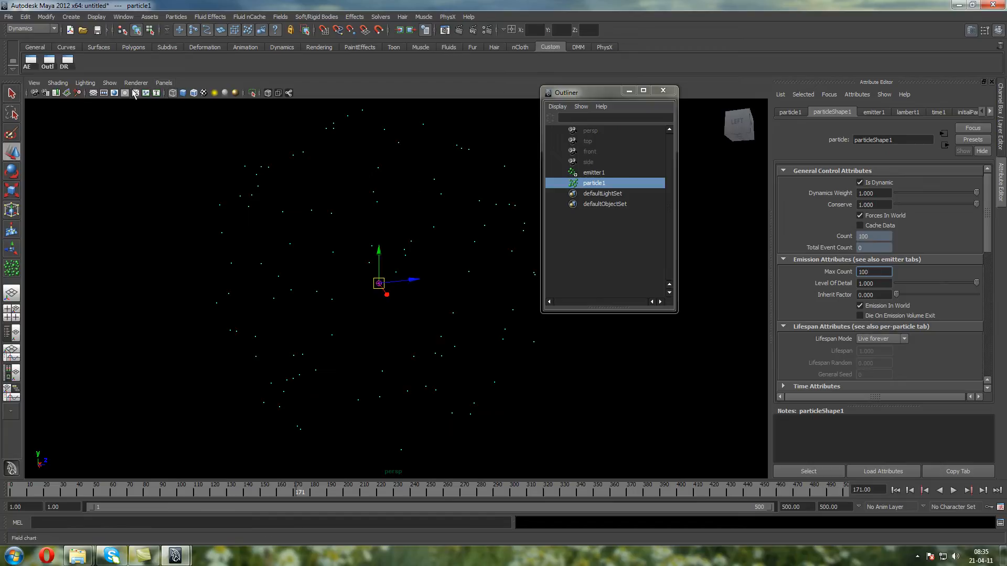
click(163, 83)
mouse_move(203, 118)
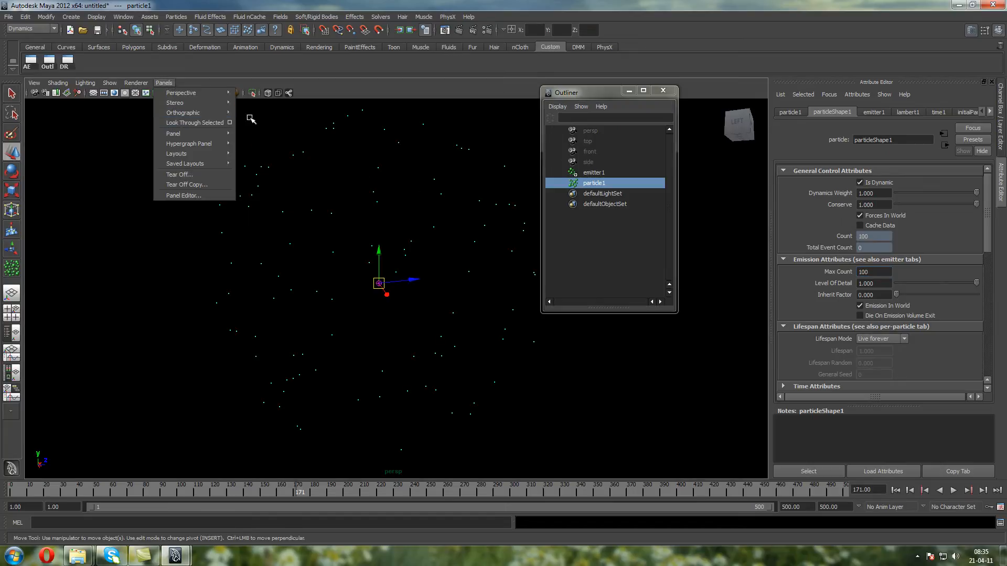
click(254, 114)
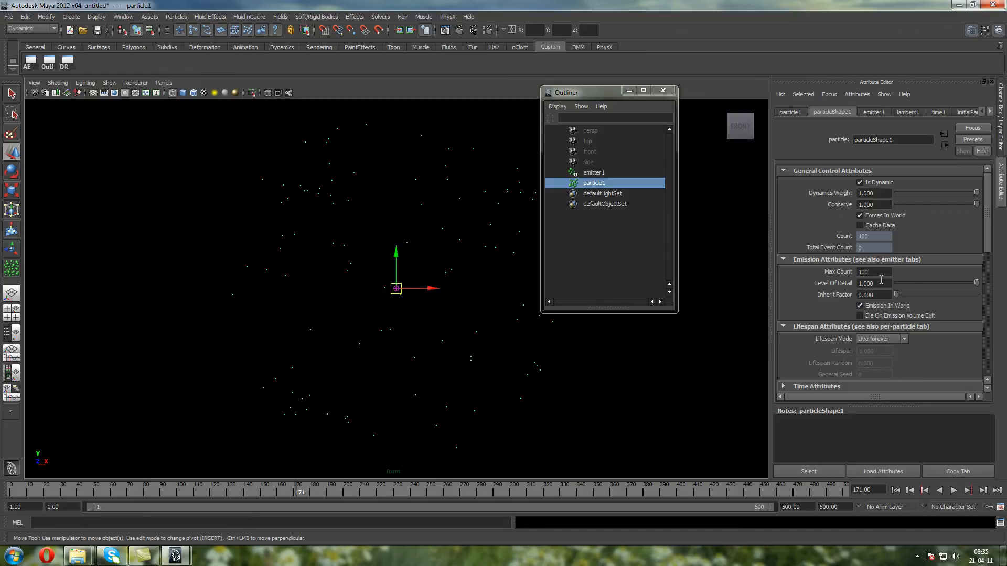
Lower particleShape1's Max Count to 10 and play the simulation from the first frame to frame 146
click(896, 489)
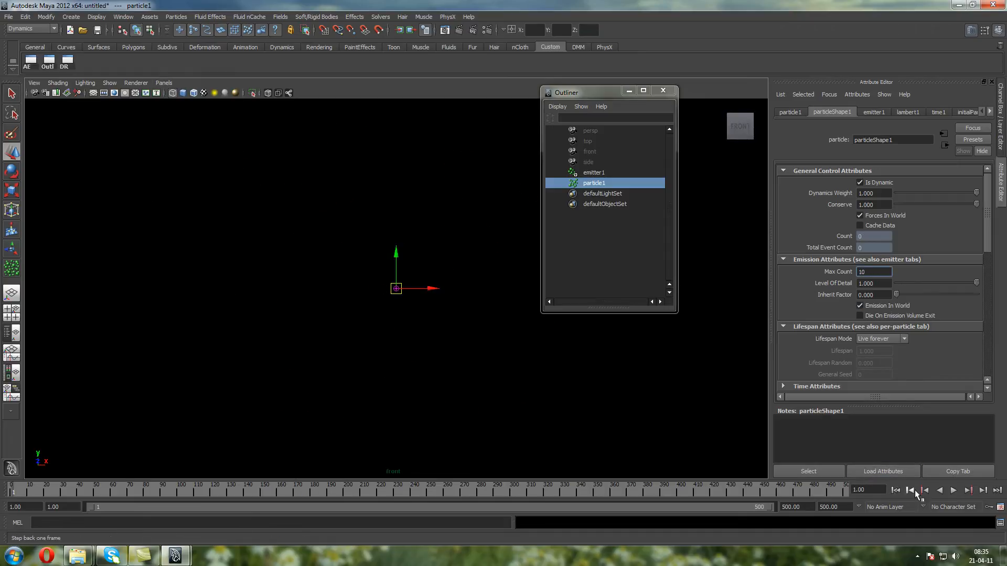
click(954, 489)
click(953, 489)
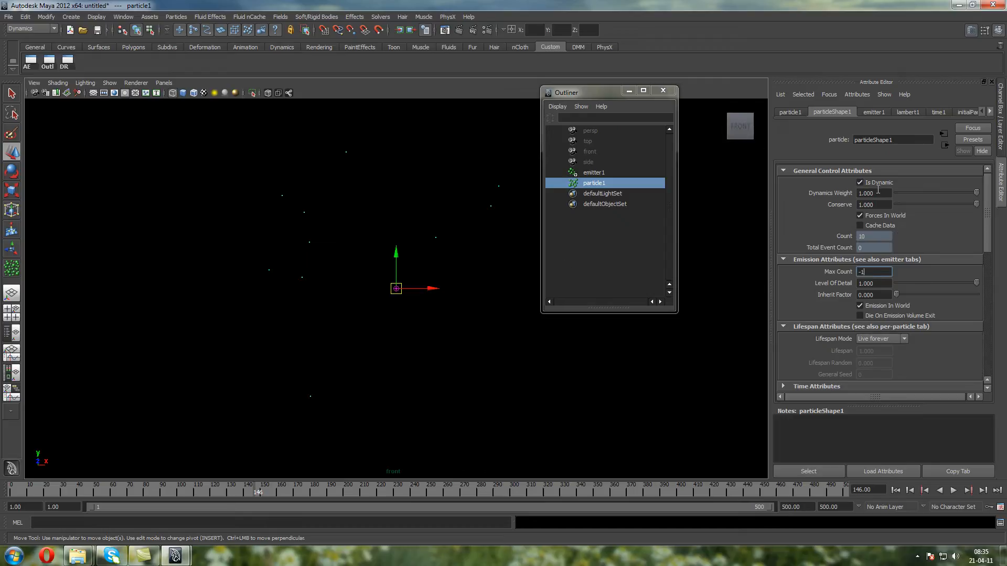
Set Max Count to -1 for unlimited emission and play from the first frame to frame 163
click(895, 490)
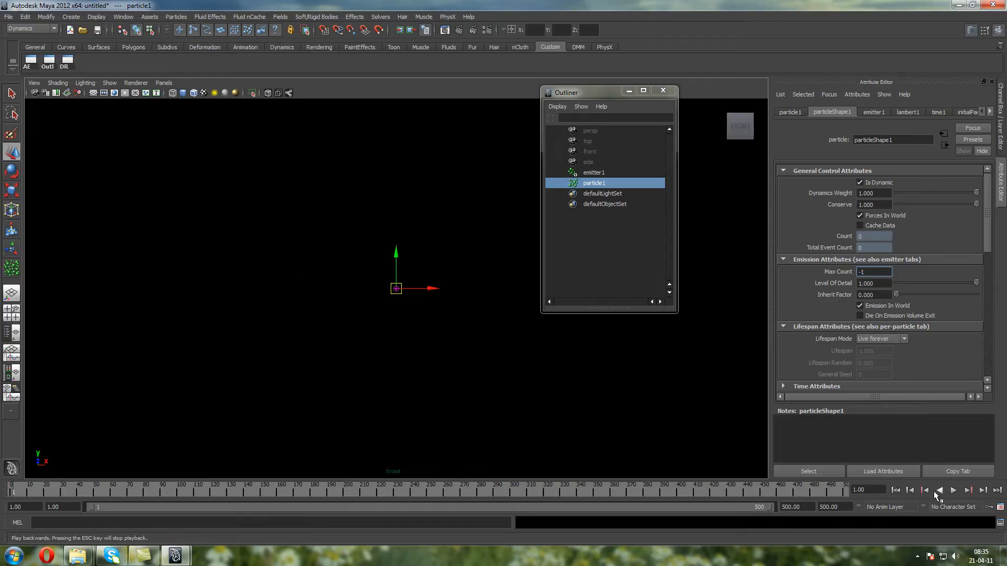
click(954, 490)
click(953, 489)
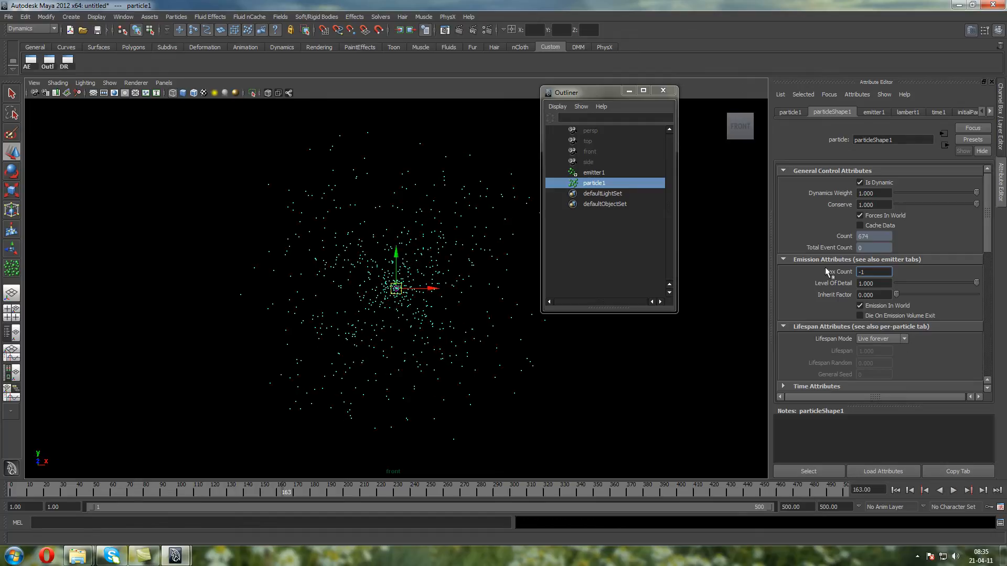
Test a Max Count of 0 by playing from the first frame to frame 152, and restore it to -1
drag(871, 274, 761, 273)
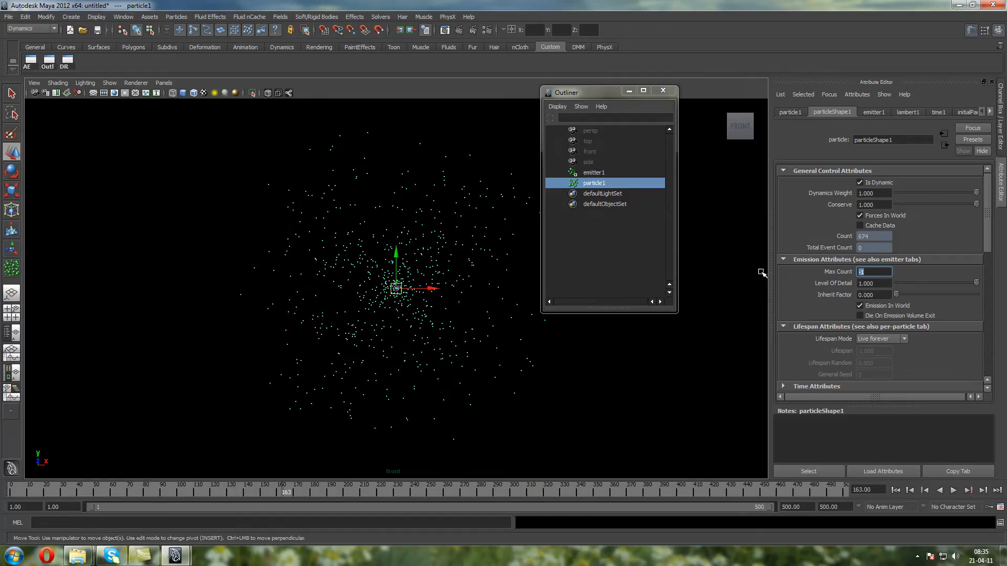
click(895, 490)
click(953, 490)
click(954, 489)
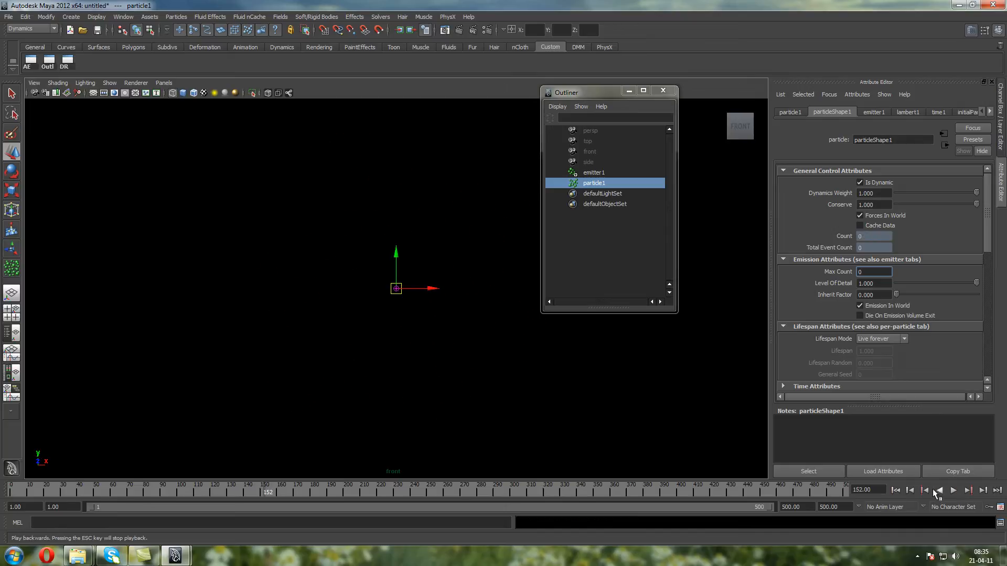
text(-1)
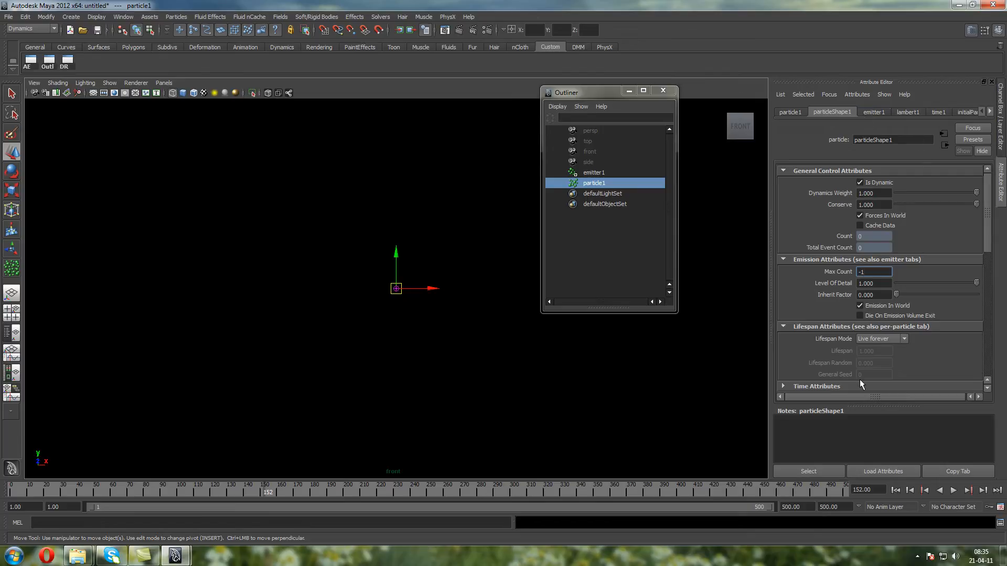
Set particleShape1's Lifespan Mode to Random range with Lifespan 4 and Lifespan Random 2, and play from the first frame to frame 161
click(840, 261)
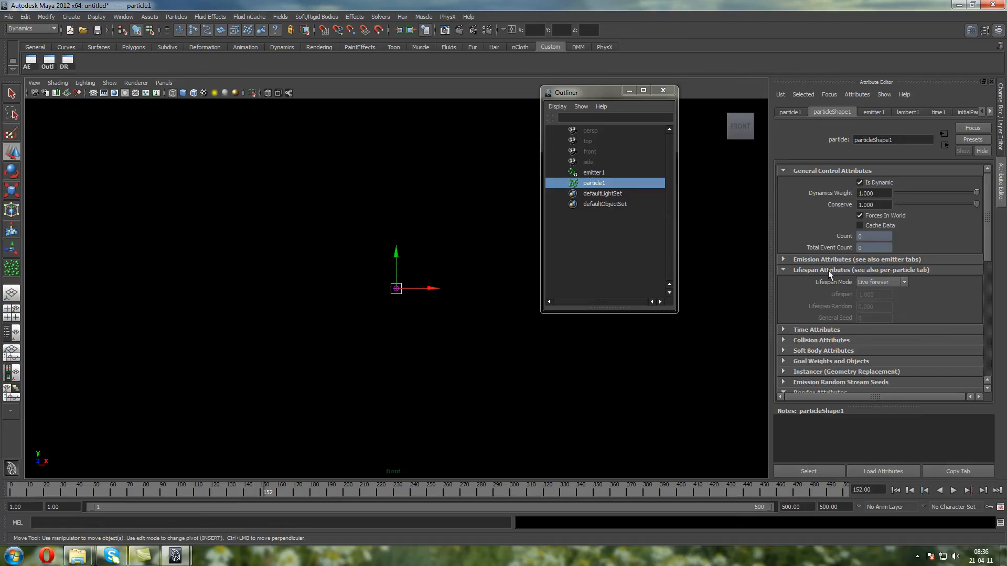
click(868, 281)
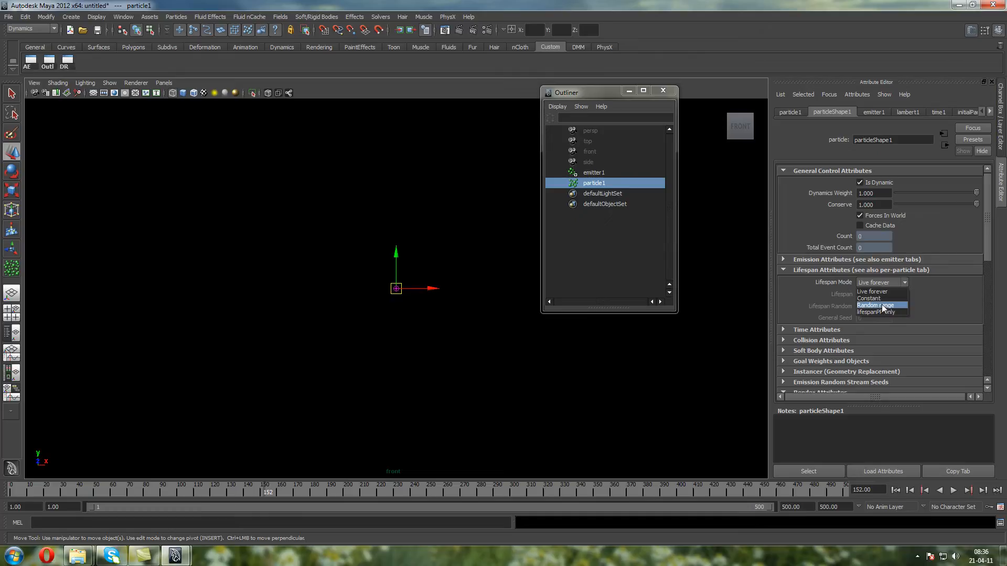
click(882, 306)
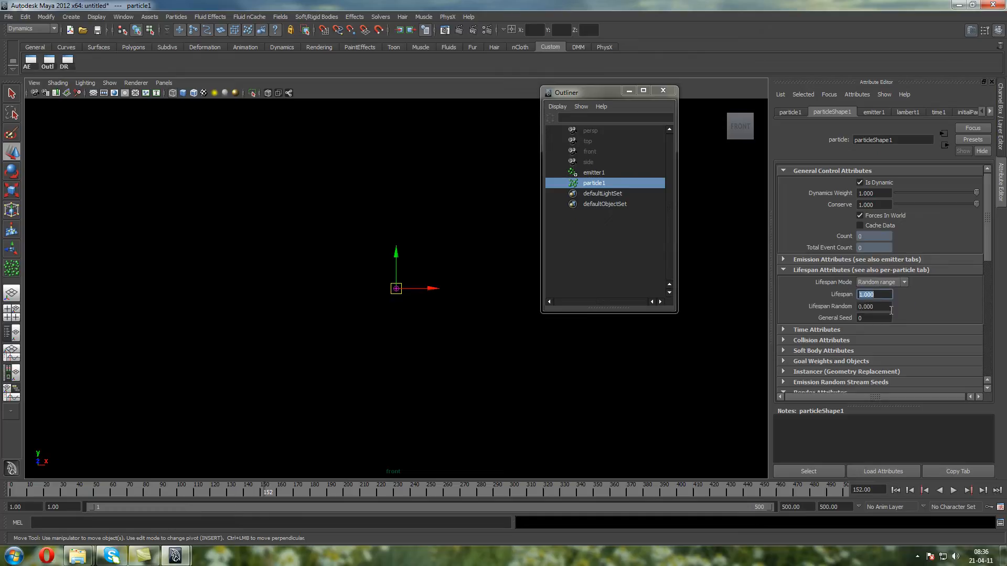
text(4)
key(Tab)
text(2)
key(Return)
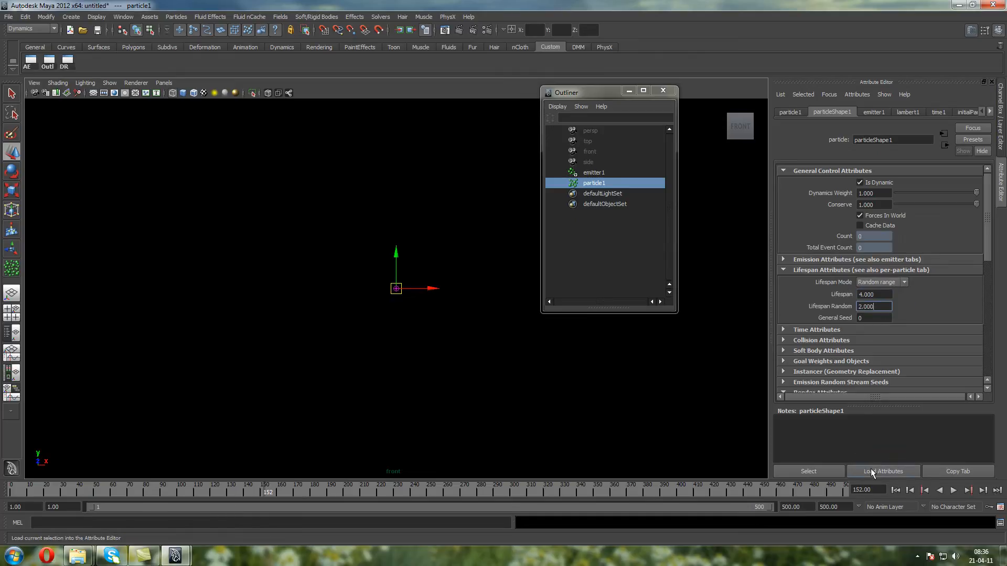
click(891, 490)
click(953, 490)
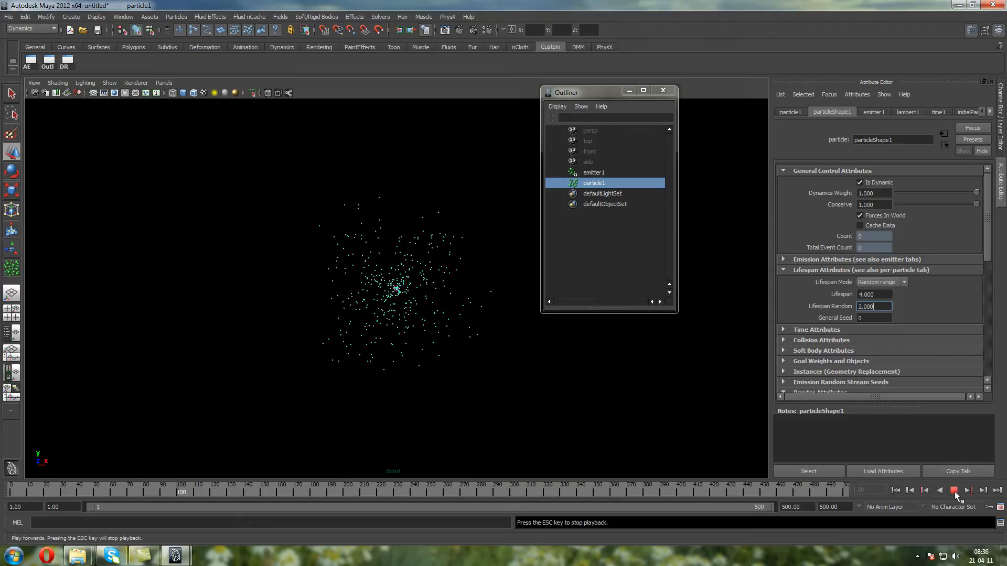
Examine the lifespanPP only option of Lifespan Mode and the matching Lifespan PP entry among the per-particle attributes
click(880, 282)
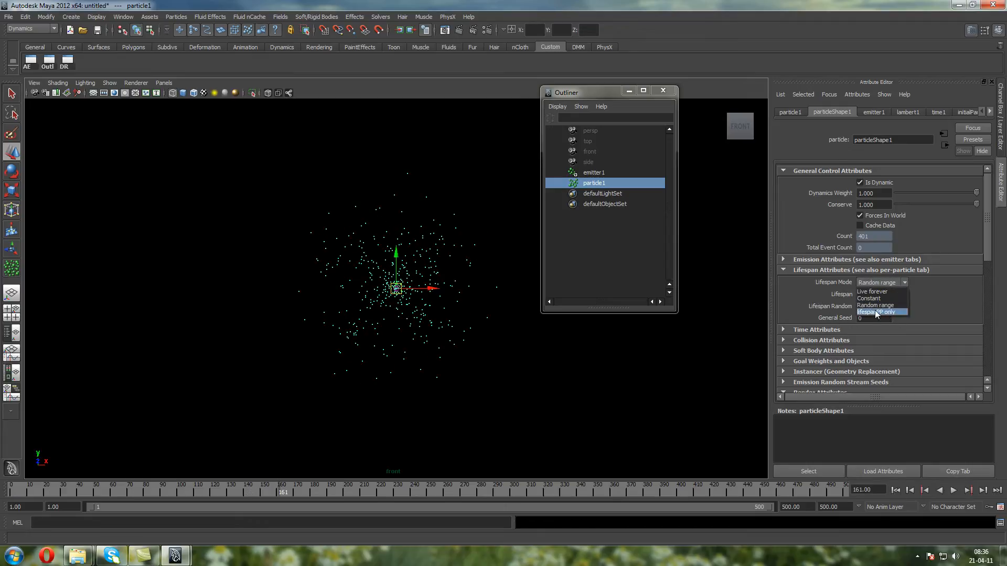
click(797, 305)
scroll(904, 311, down, 10)
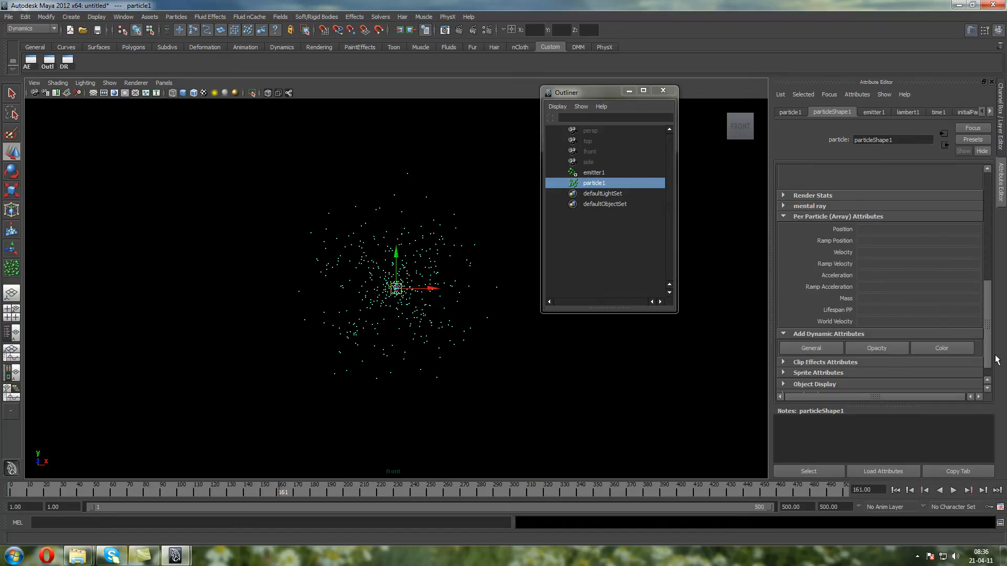
drag(981, 318, 983, 256)
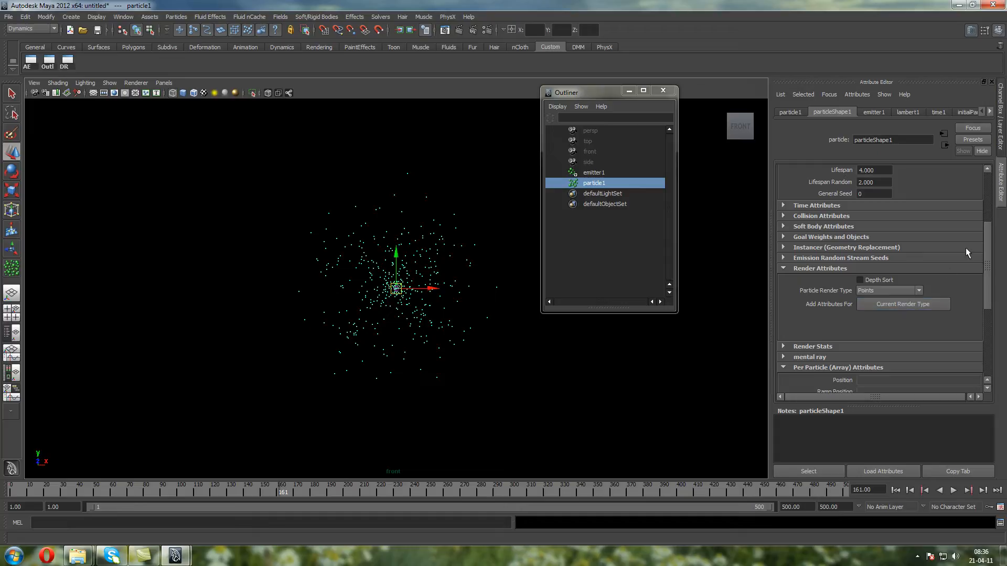
drag(983, 244, 985, 221)
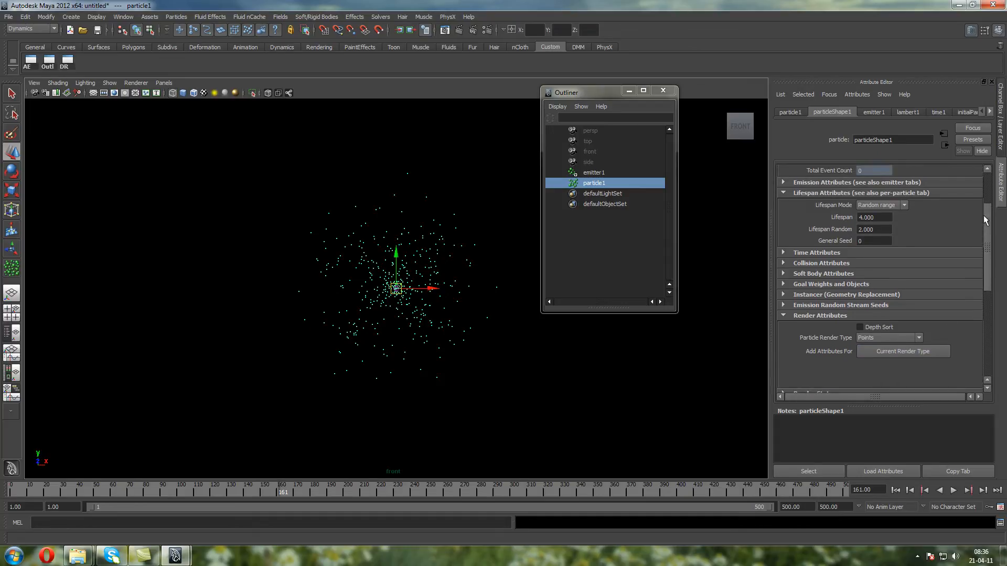
click(863, 193)
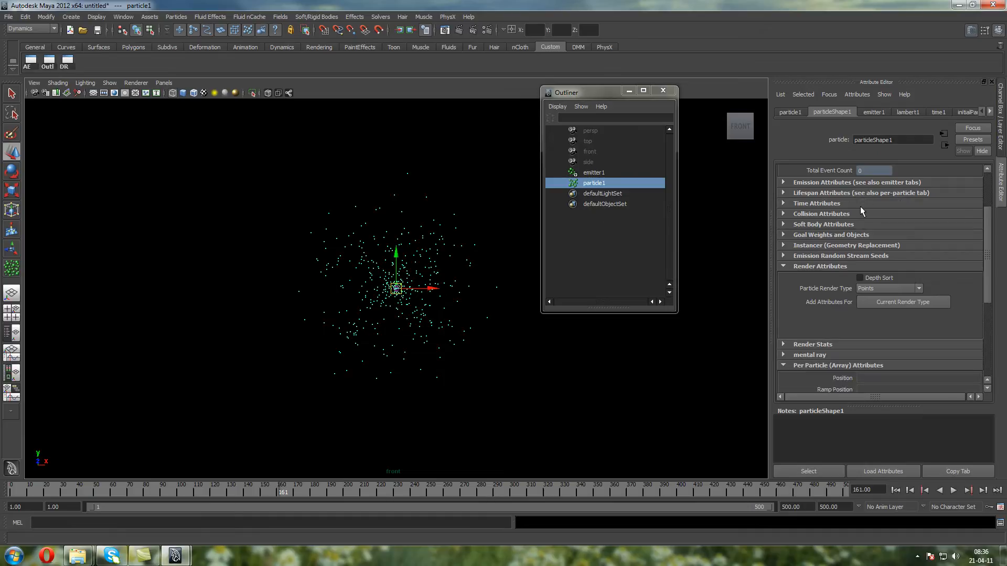
Test a particle Start Frame of 50 by playing the simulation from the first frame, and return to frame 1
click(859, 204)
click(878, 215)
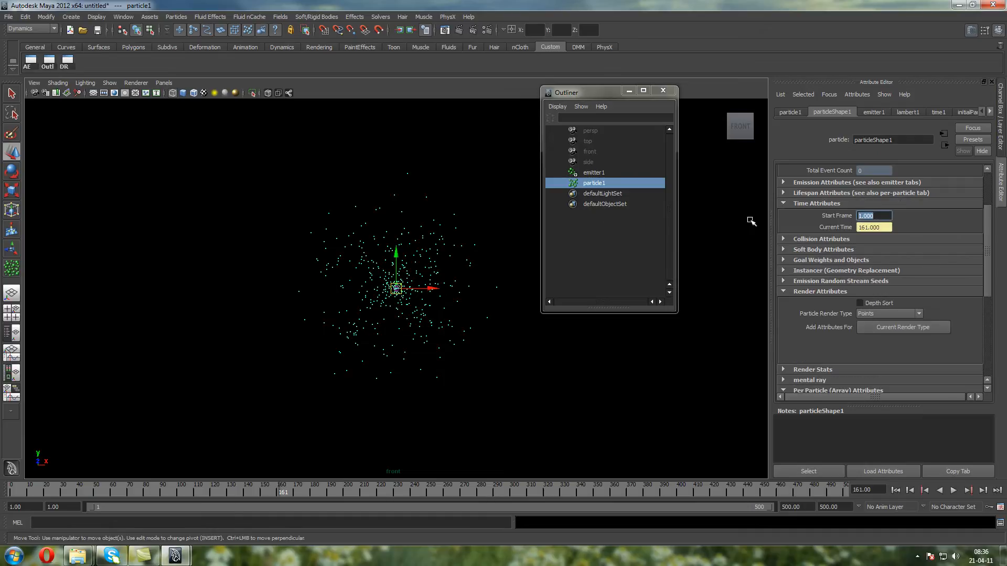
text(50)
key(Return)
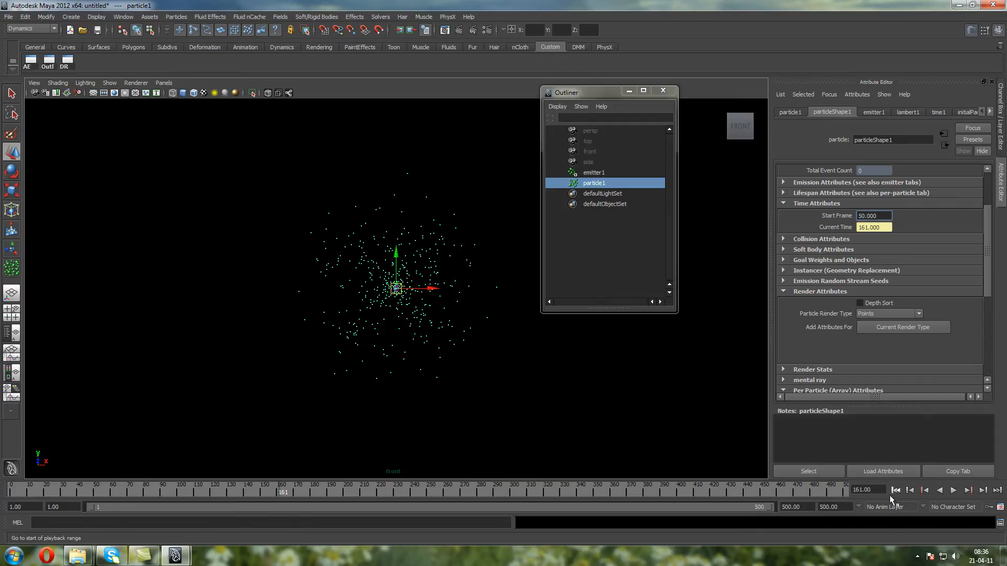
click(894, 490)
click(953, 491)
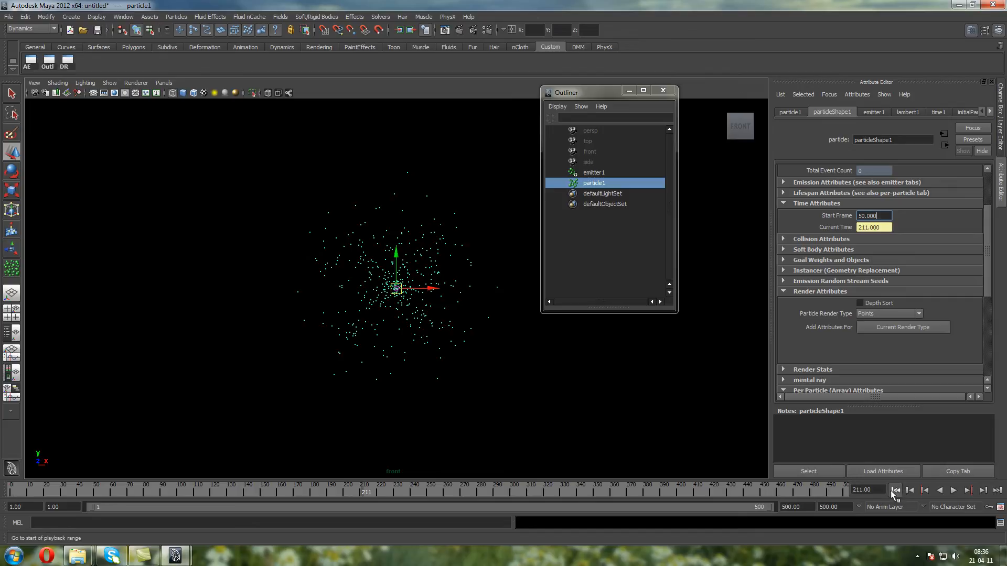
click(894, 490)
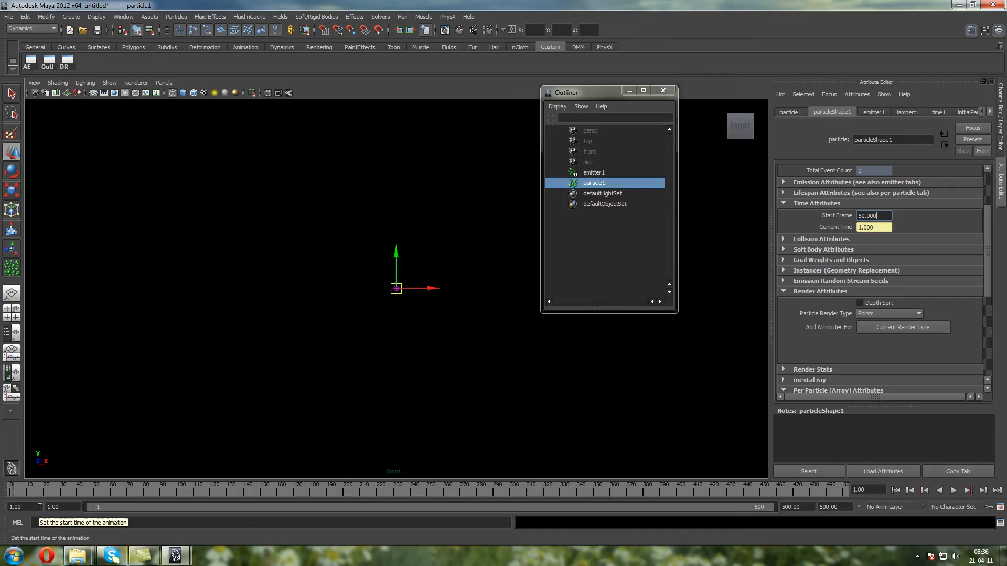
Extend the timeline's start to frame -50 and set particleShape1's Start Frame to -50
click(61, 507)
text(-5)
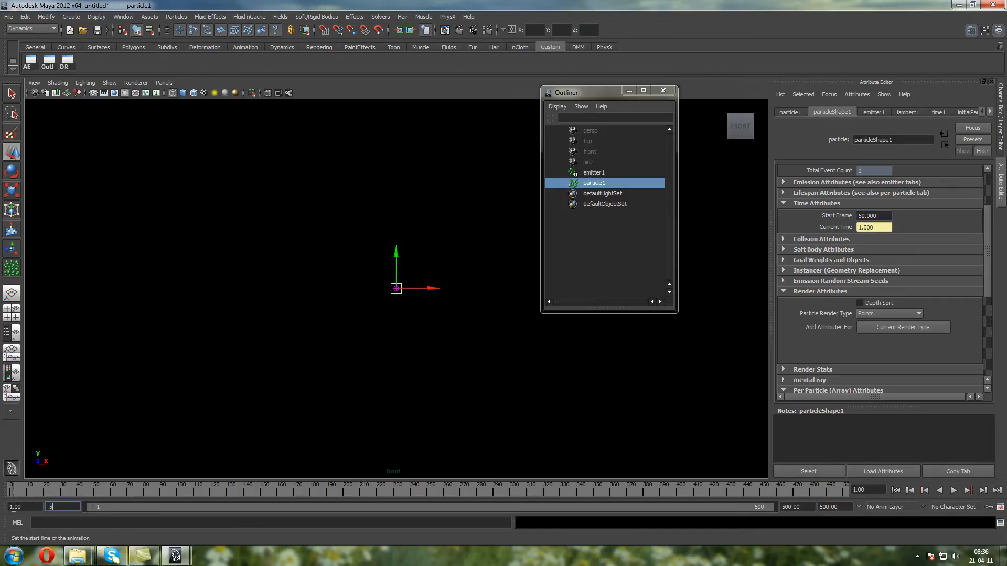
text(0)
key(Return)
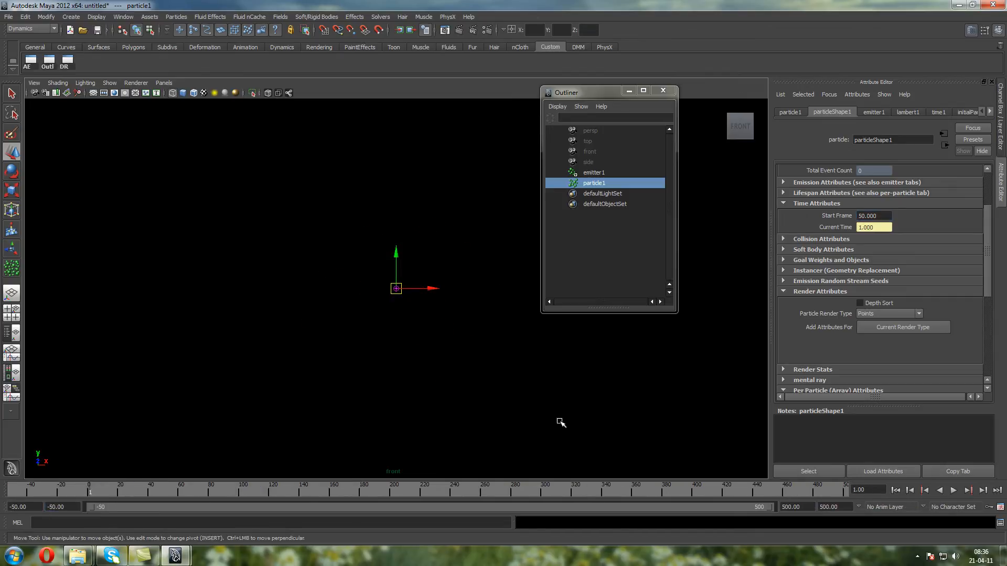
click(873, 215)
text(-50)
key(Return)
Play the simulation from frame -50 to frame 33, and replay it from the start to frame 3
click(895, 490)
click(952, 491)
click(953, 491)
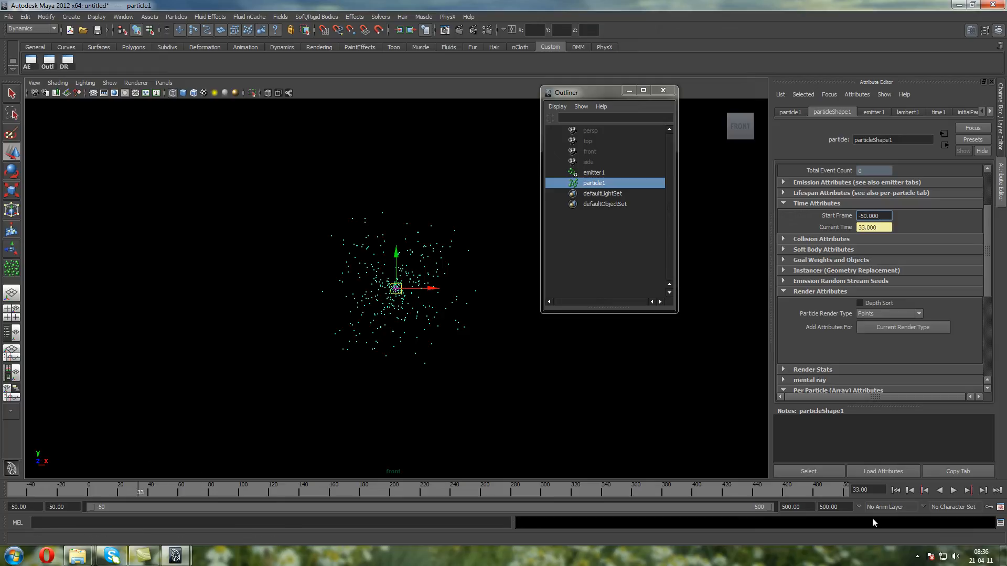
click(895, 490)
click(952, 490)
click(953, 490)
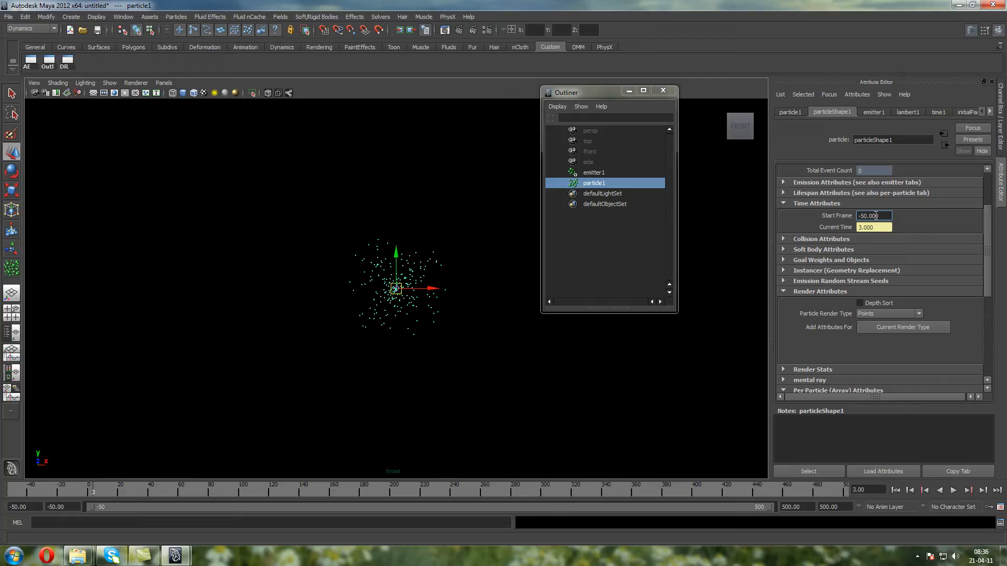
Restore the particle Start Frame and the timeline's start to 1, and play the simulation to frame 230
drag(880, 215, 708, 205)
text(1)
key(Return)
drag(35, 507, 1, 507)
text(1)
key(Return)
click(895, 491)
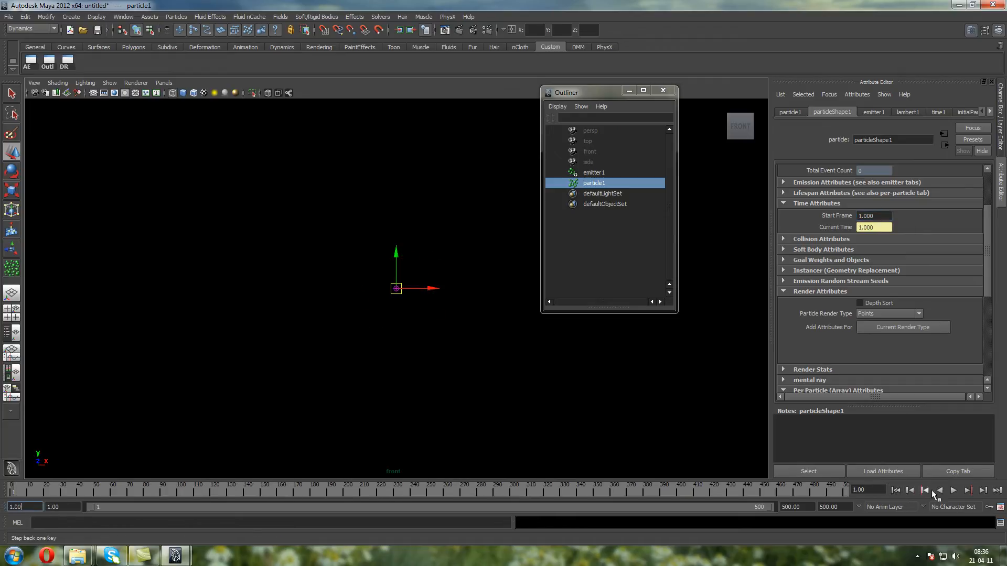
click(952, 492)
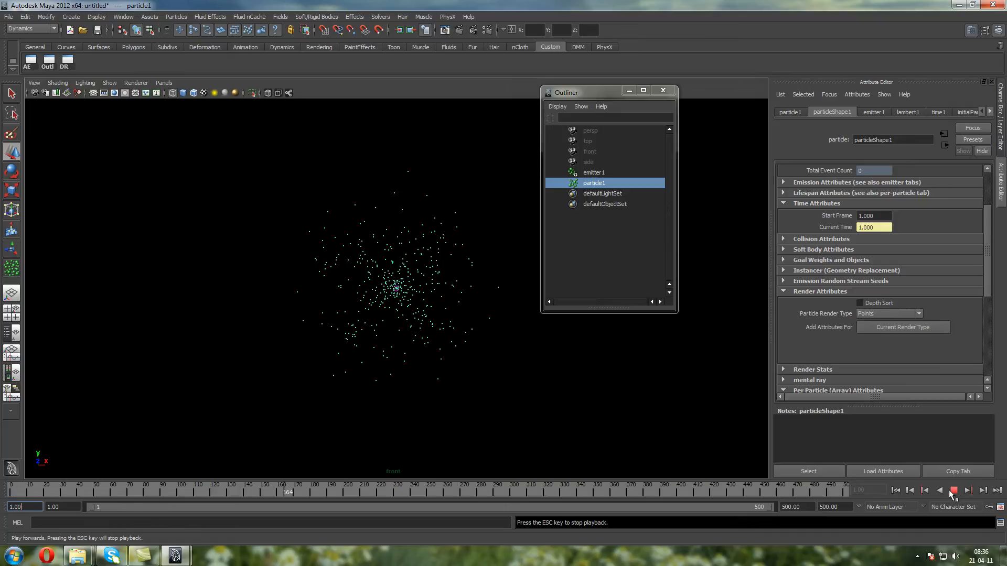
Examine particleShape1's Collision, Soft Body, Goal Weights and Objects, and Render Stats attribute sections
click(834, 240)
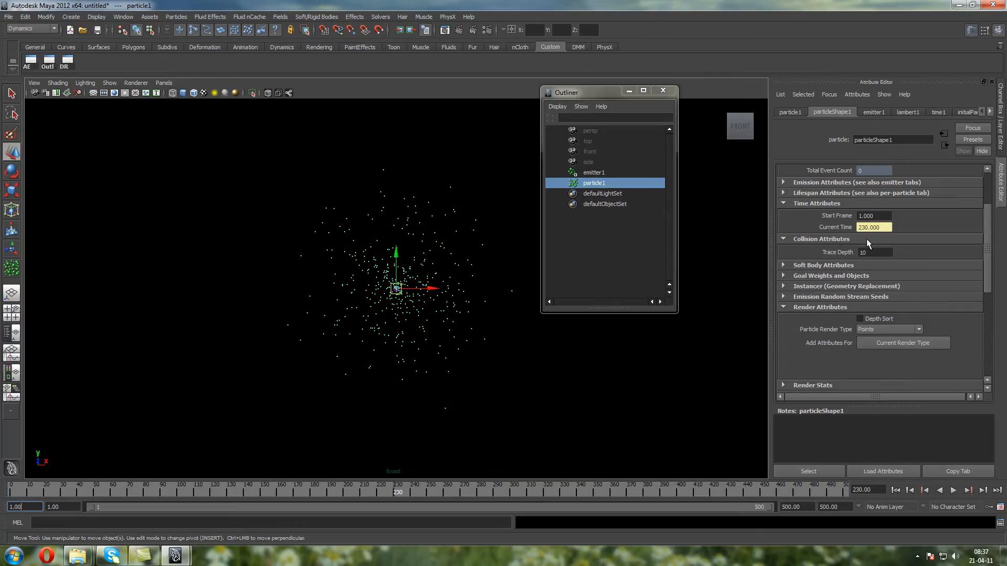
click(866, 238)
click(852, 247)
click(853, 248)
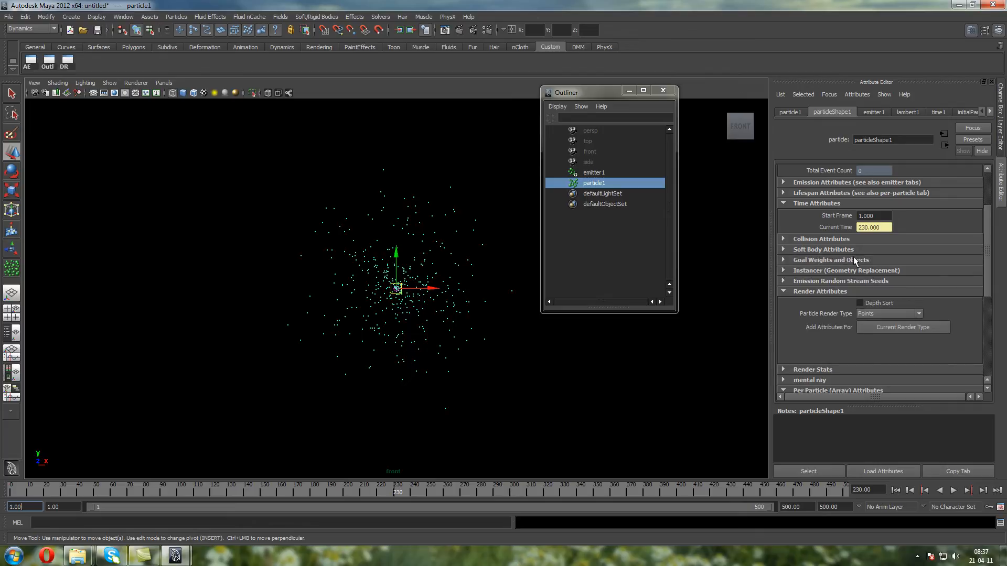
click(854, 261)
click(854, 260)
alt+right_drag(412, 258, 431, 261)
alt+middle_drag(414, 255, 377, 233)
drag(985, 281, 997, 347)
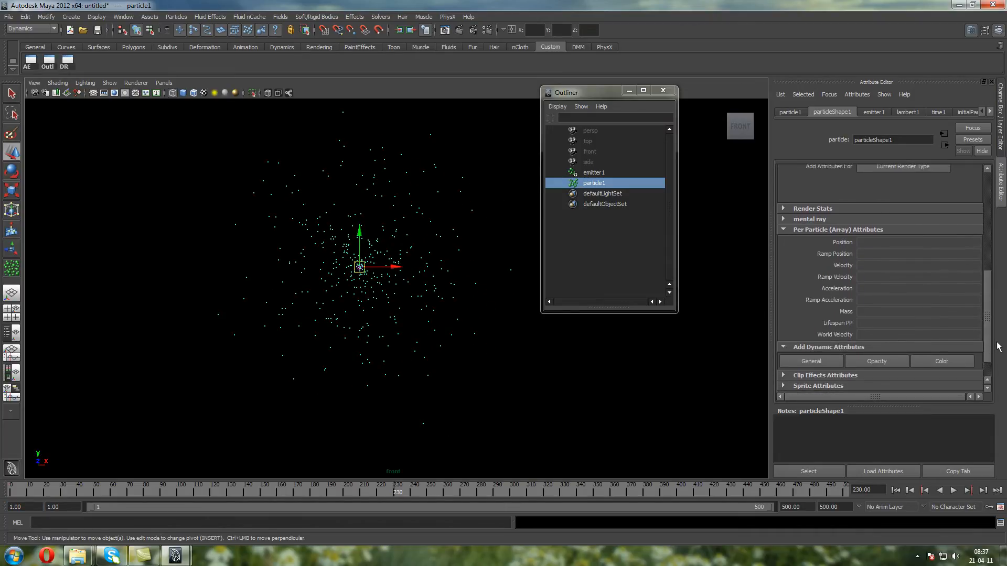
click(842, 210)
click(839, 208)
Add the attributes for the Points render type, try a Point Size of 1, and set it to 3
drag(986, 273, 986, 254)
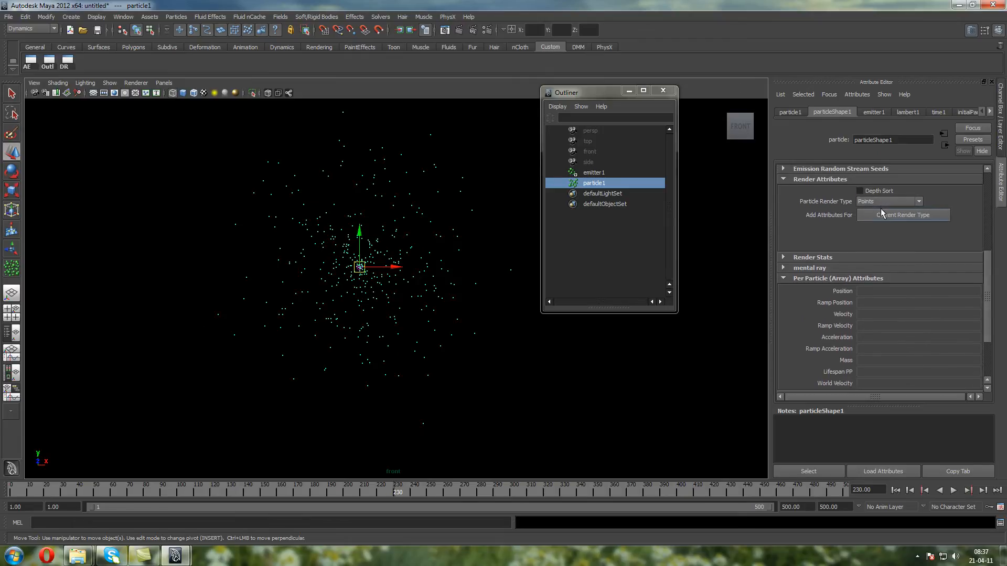
click(893, 215)
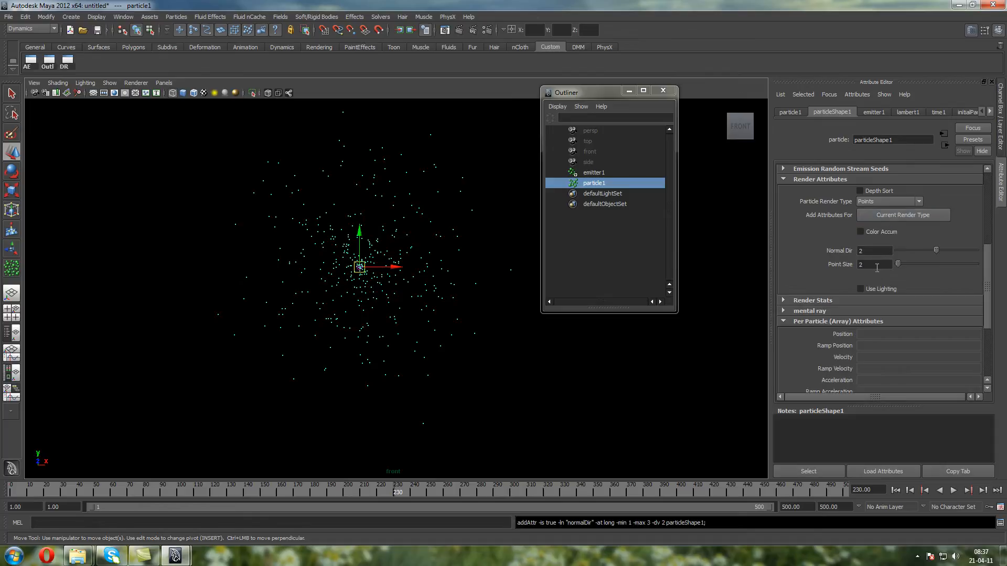
double_click(875, 264)
text(1)
key(Return)
text(3)
key(Return)
Change the Particle Render Type to MultiPoint with its attributes added, and set the Point Size to 2
click(888, 203)
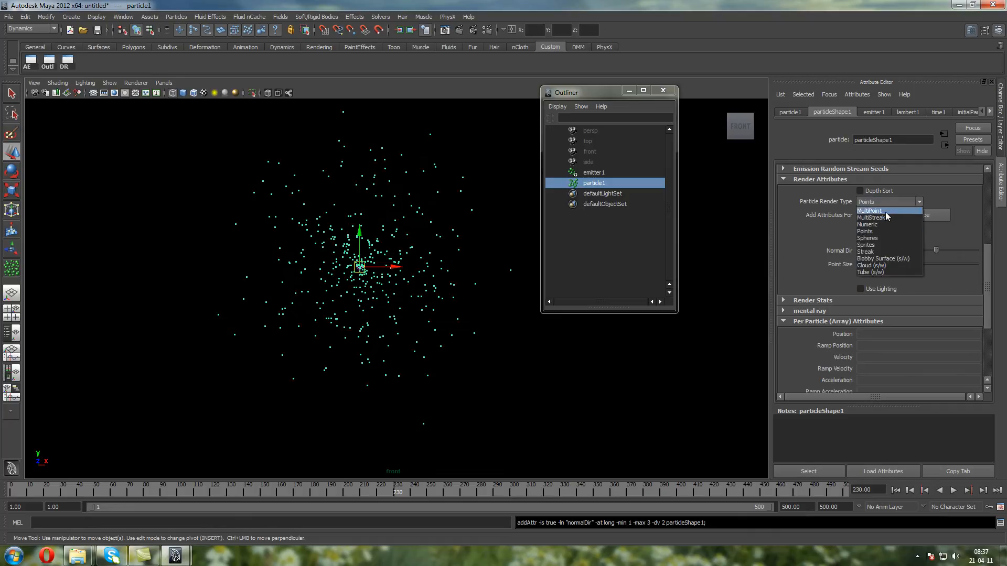
click(882, 207)
double_click(884, 259)
double_click(885, 288)
text(2)
key(Return)
Try Multi Radius values of 0 and 1 on the MultiPoint particles
double_click(885, 262)
text(0)
key(Return)
double_click(878, 261)
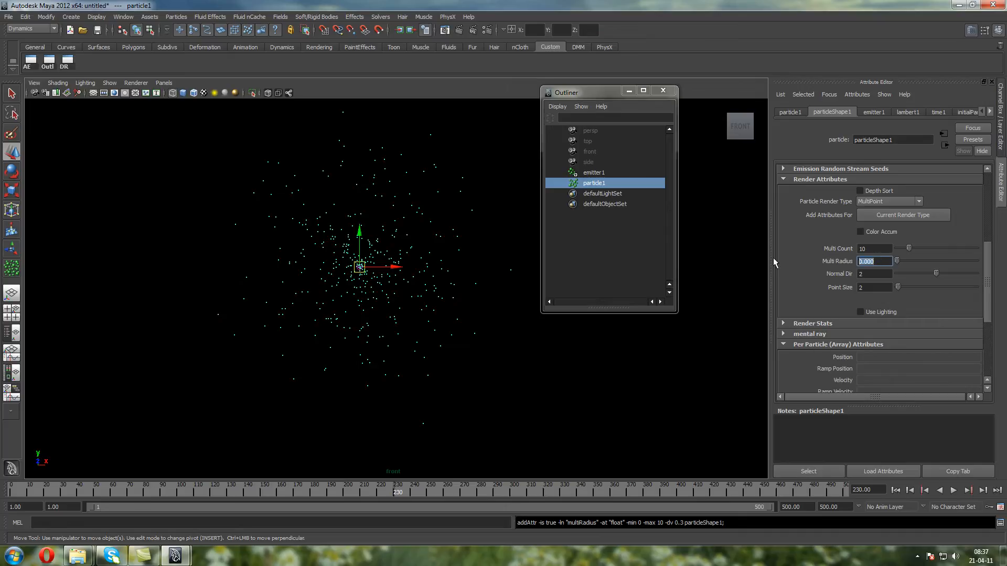
text(1)
key(Return)
Set the Multi Count to 20 and the Multi Radius to 0.3
double_click(879, 249)
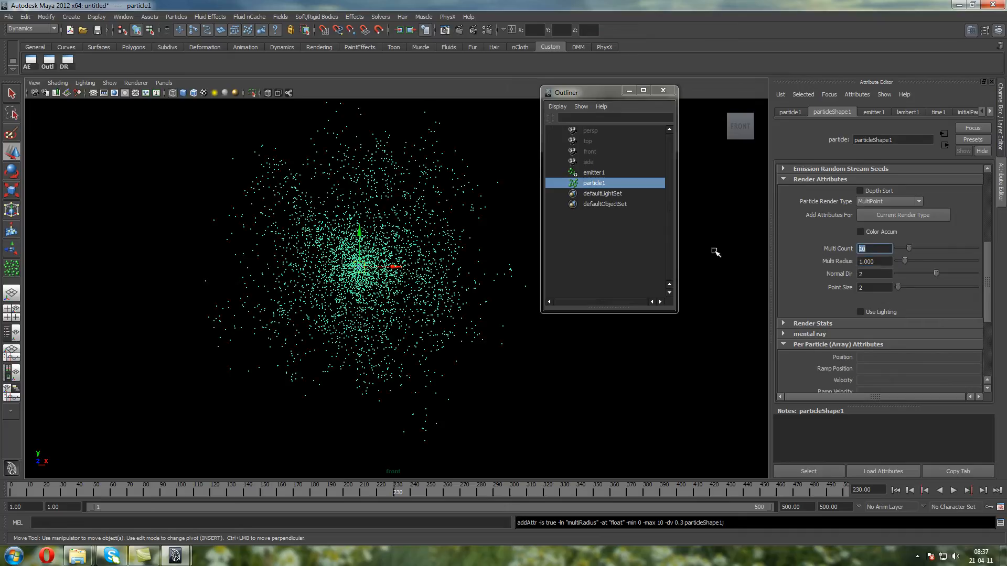
text(20)
key(Return)
double_click(877, 261)
text(0.3)
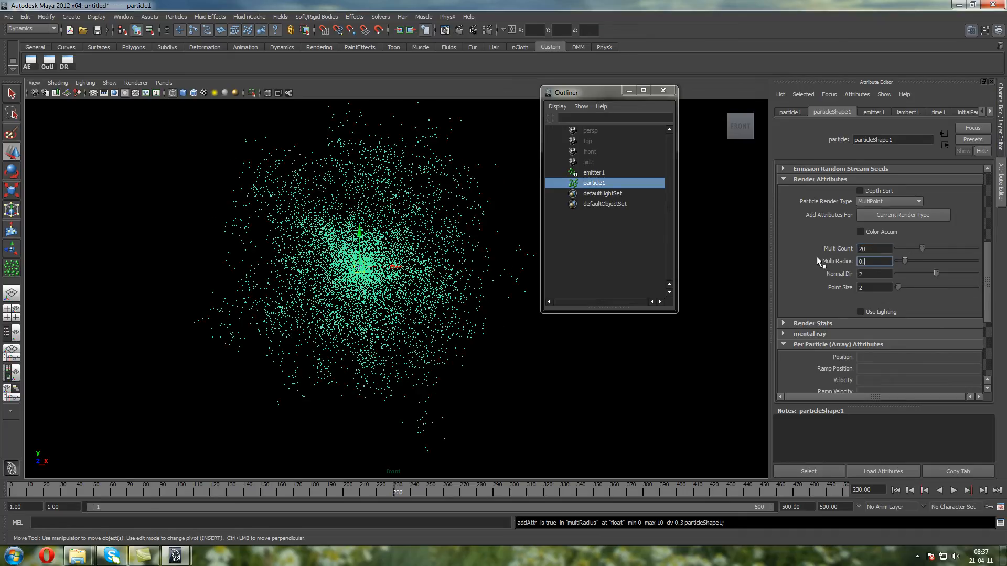
key(Return)
Inspect the point clusters around individual particles up close, and reduce the Multi Count to 5
scroll(474, 255, up, 3)
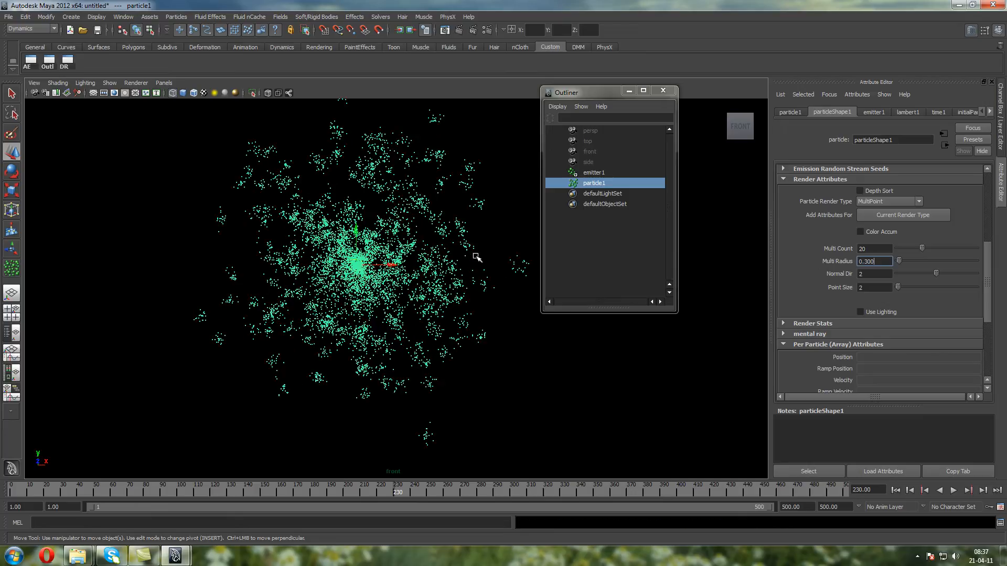
alt+middle_drag(459, 427, 424, 309)
scroll(436, 388, up, 5)
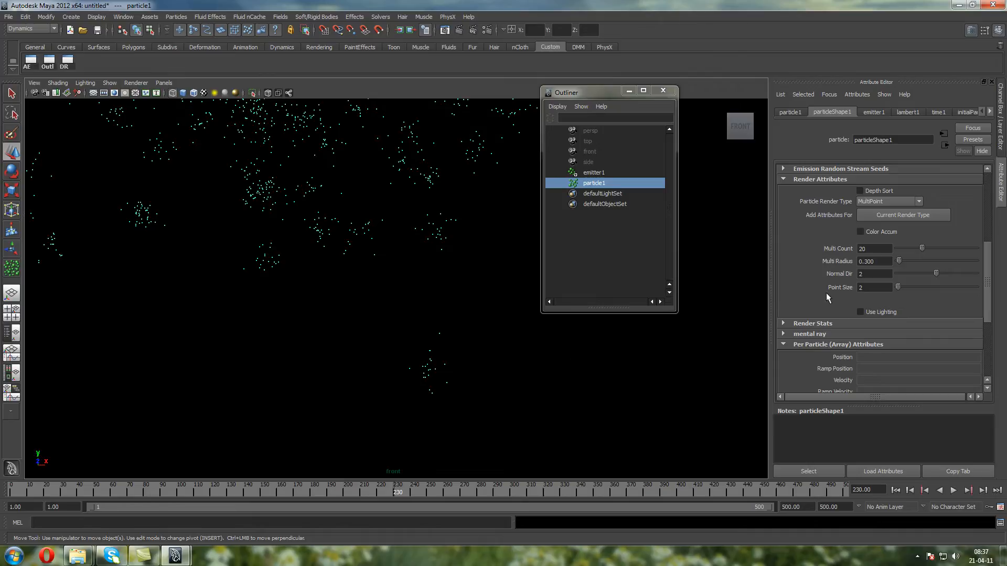
double_click(873, 249)
text(5)
key(Return)
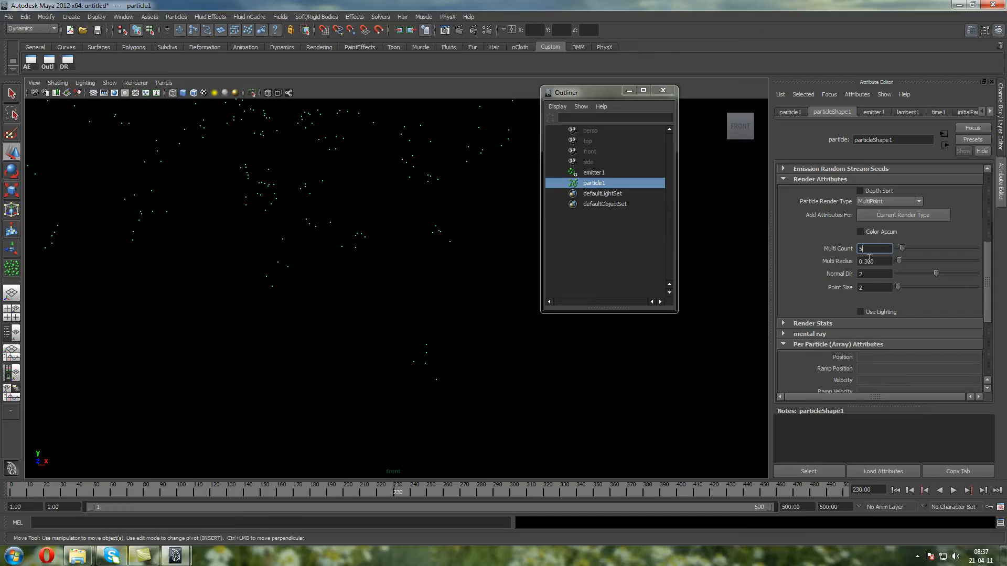
Change the Particle Render Type to MultiStreak, add its attributes, and raise the Tail Size to about 37.7
click(880, 202)
click(882, 217)
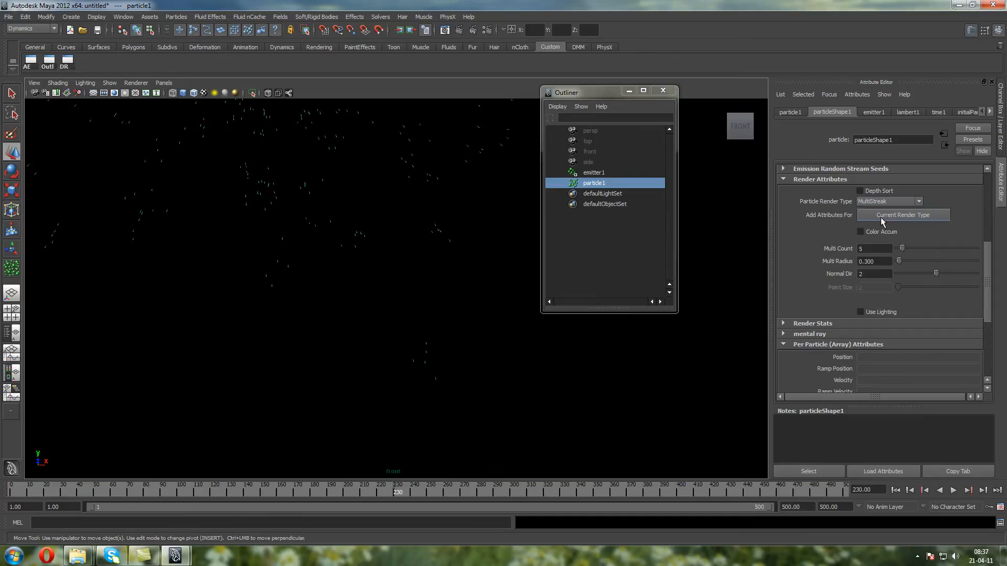
click(918, 215)
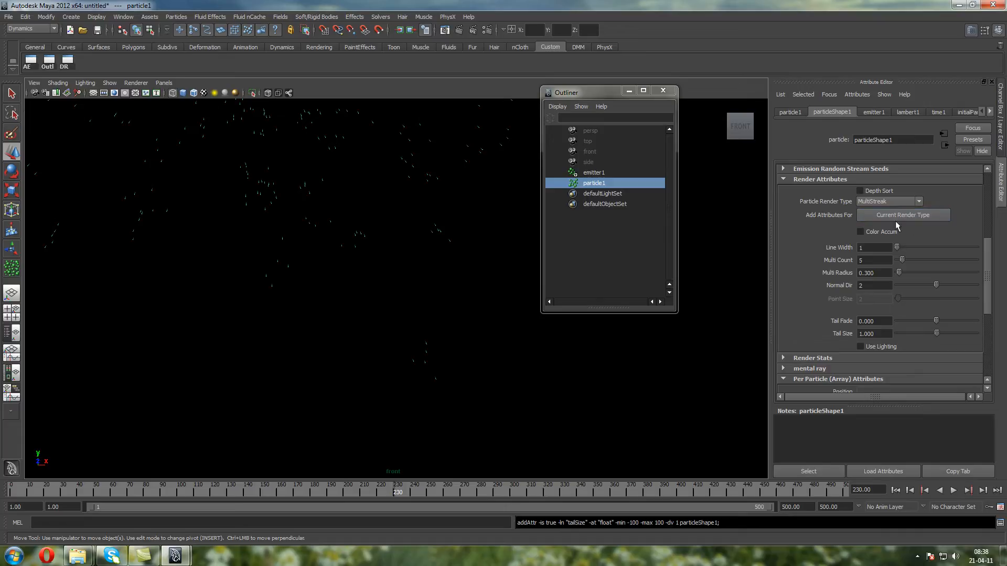
drag(936, 333, 950, 333)
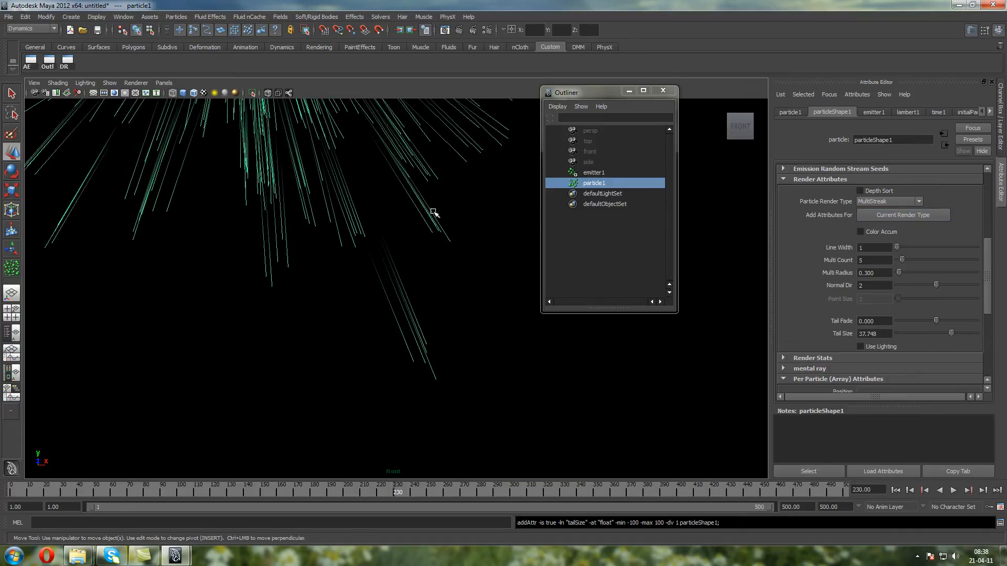
Try a higher Tail Size on the MultiStreak particles, and set both Tail Size and Tail Fade to 1
scroll(430, 341, down, 7)
scroll(429, 331, up, 3)
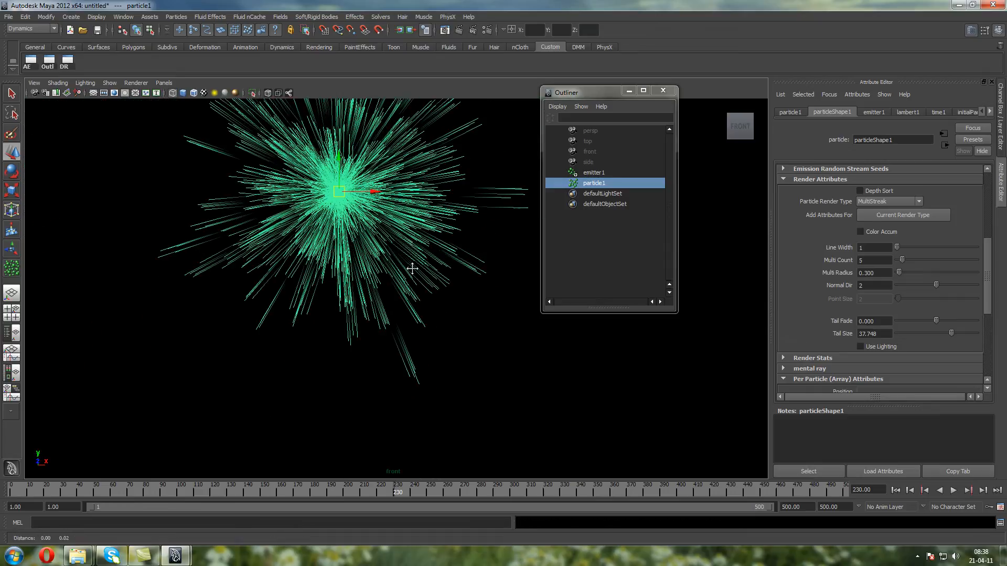
alt+middle_drag(416, 241, 426, 299)
mouse_move(949, 331)
mouse_down()
mouse_move(958, 331)
mouse_move(872, 339)
mouse_move(994, 345)
mouse_move(905, 340)
mouse_move(967, 342)
mouse_up()
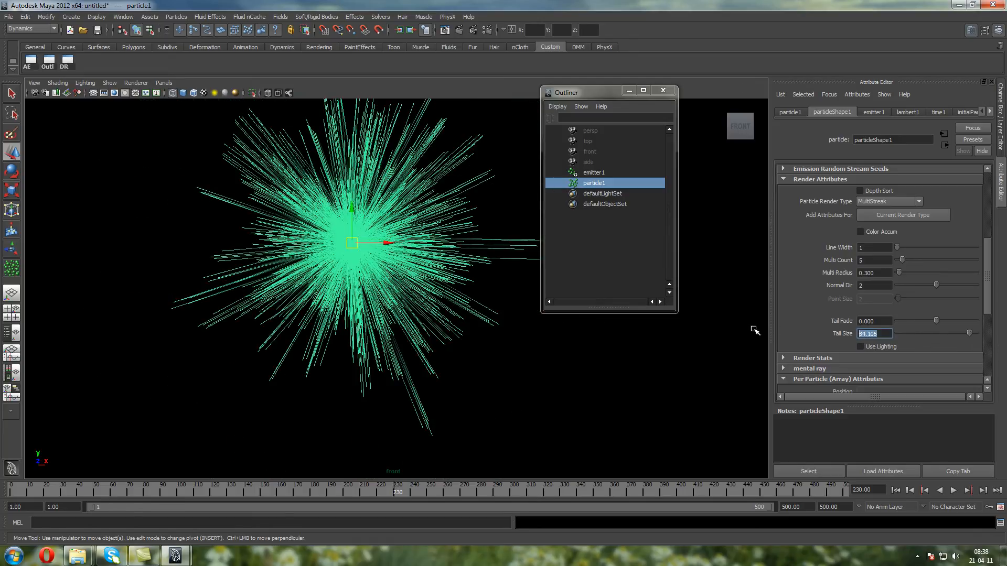
text(1)
key(Return)
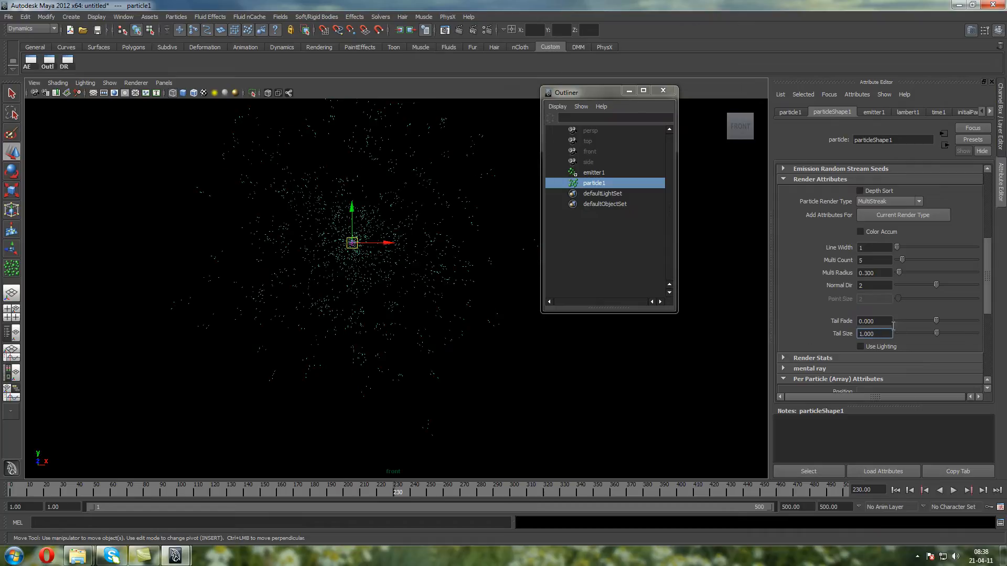
drag(936, 321, 990, 321)
Look through the particle attributes offered among the general dynamic attributes of particleShape1, adding none of them
scroll(912, 218, down, 5)
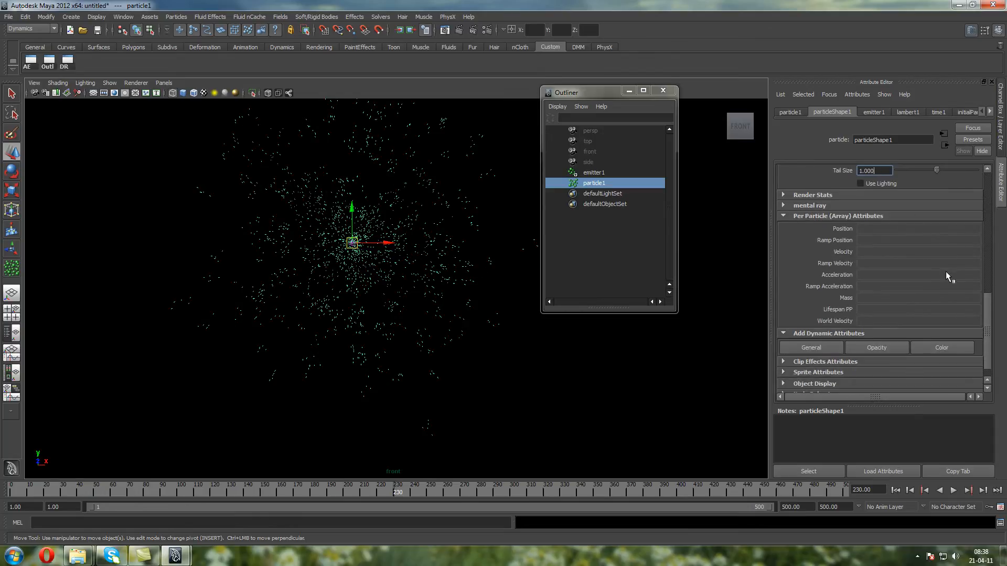
click(825, 342)
click(388, 215)
scroll(387, 275, down, 20)
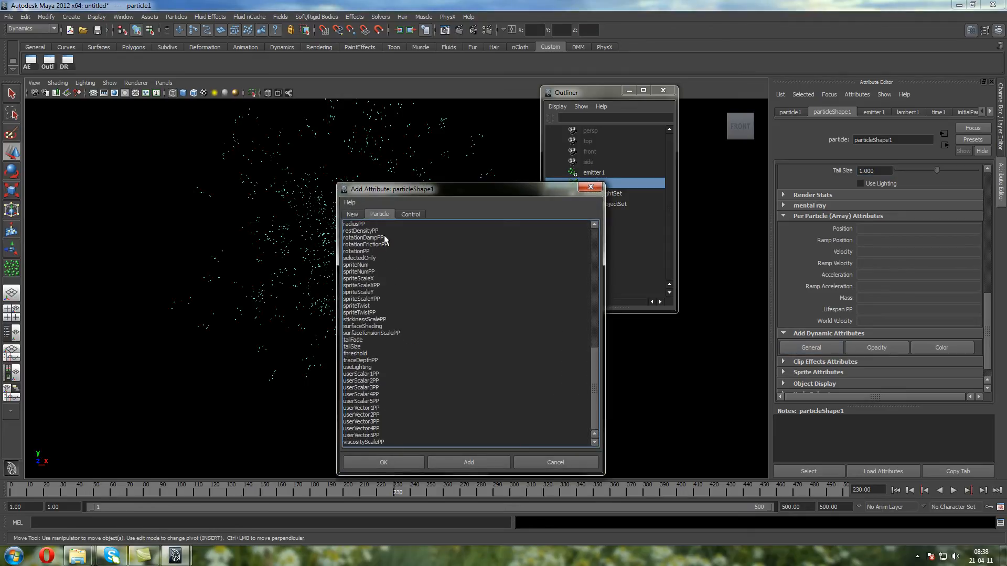
scroll(384, 239, up, 20)
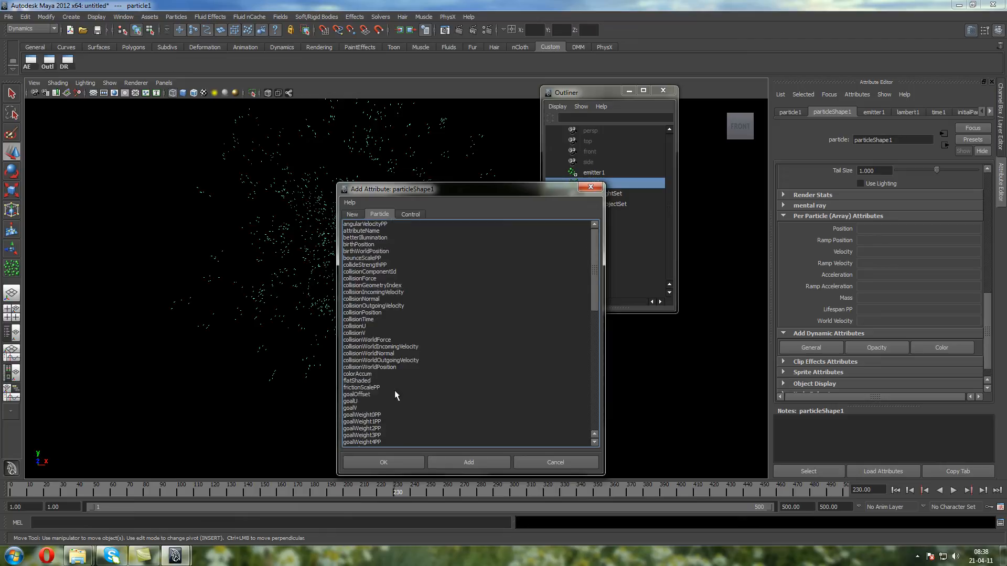
scroll(395, 382, down, 20)
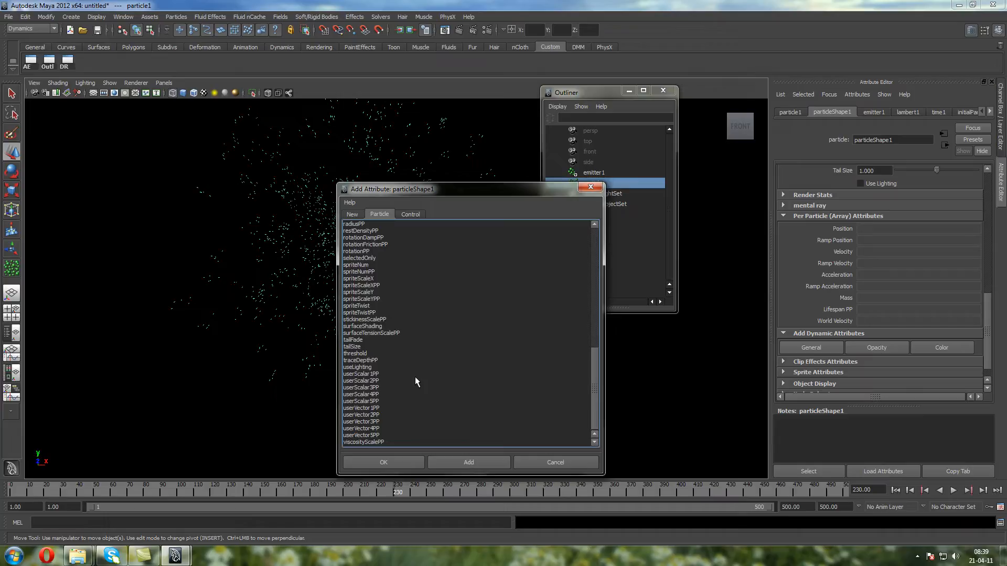
scroll(449, 387, up, 2)
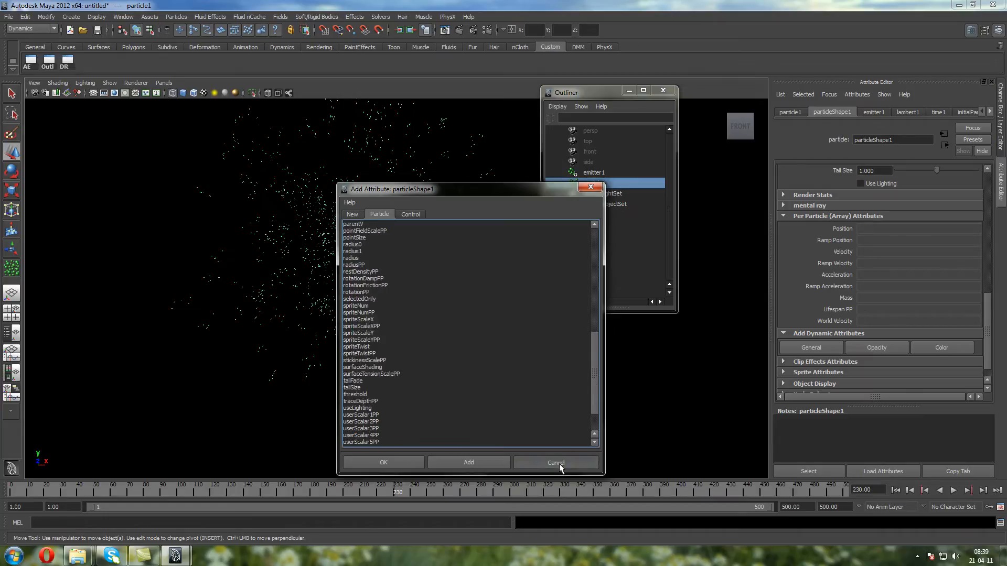
click(559, 464)
Replay the particle simulation from the first frame, stop it, and clear the selection to view the particles
mouse_move(984, 318)
mouse_down()
mouse_move(983, 280)
mouse_move(983, 316)
mouse_up()
alt+middle_drag(442, 281, 435, 303)
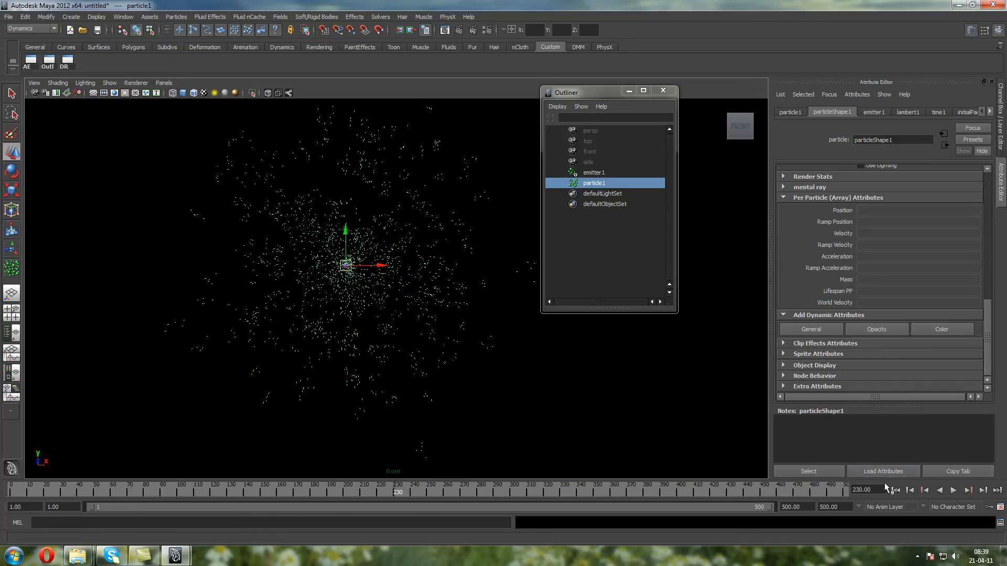
click(895, 490)
click(955, 491)
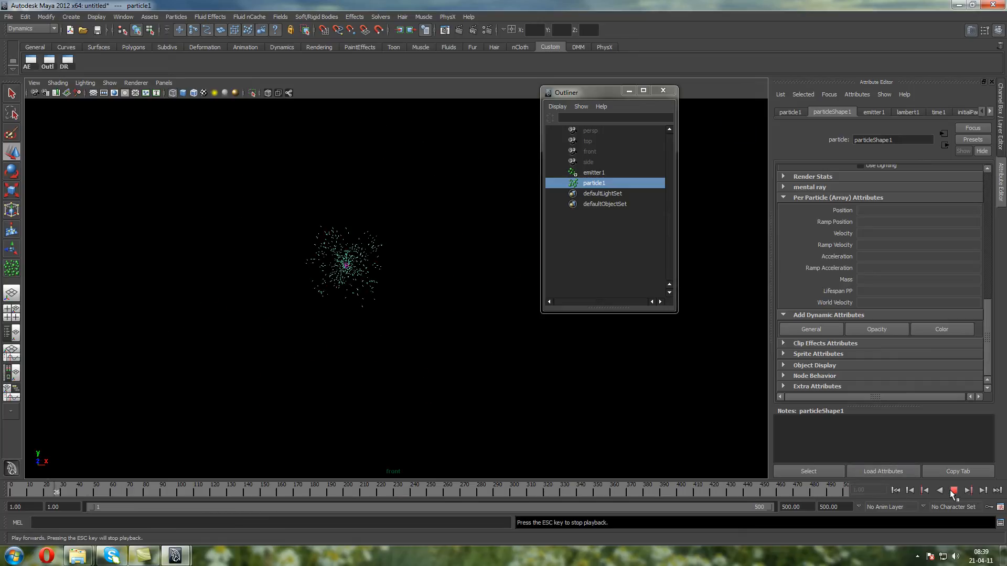
mouse_move(337, 246)
alt+middle_down()
mouse_move(321, 266)
mouse_move(330, 250)
alt+middle_up()
alt+middle_drag(264, 265, 269, 268)
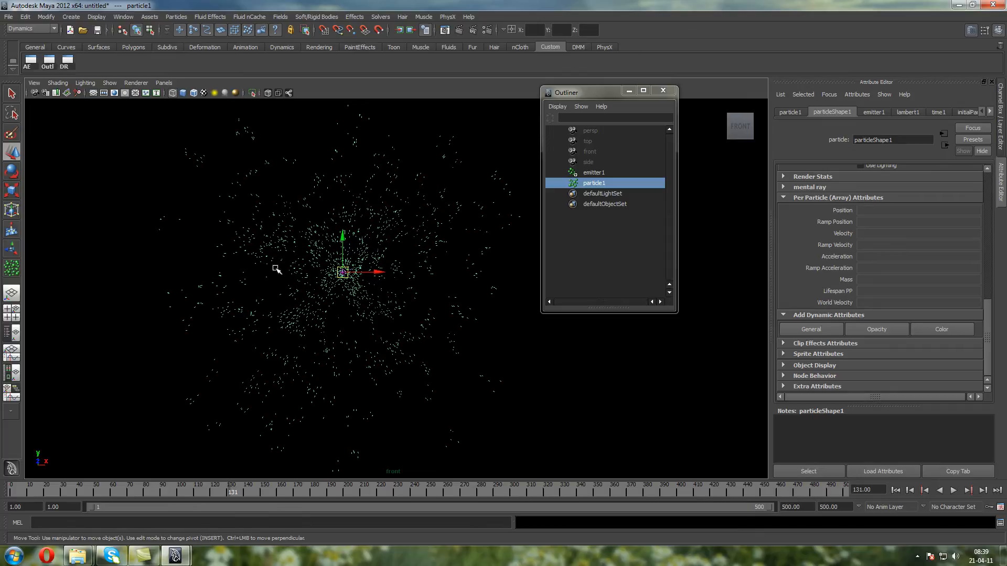
click(574, 365)
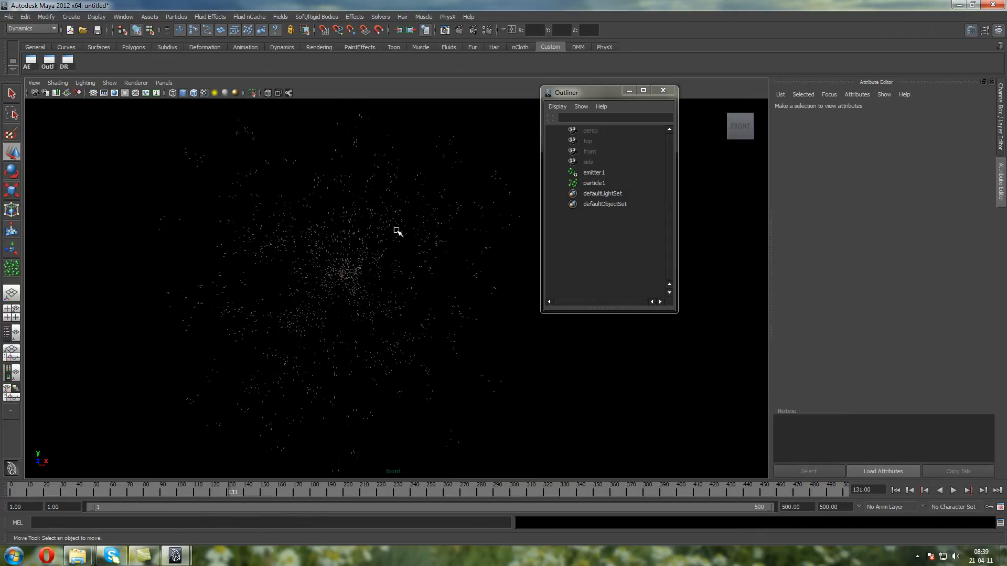
Select the particles and add a per-object Color attribute to particleShape1
drag(410, 237, 367, 199)
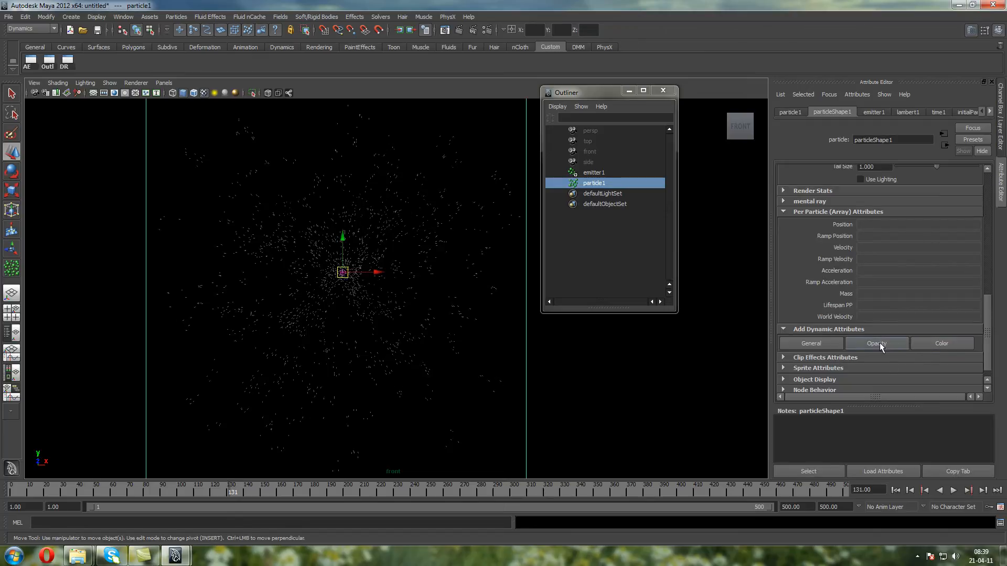
click(941, 345)
drag(360, 190, 412, 198)
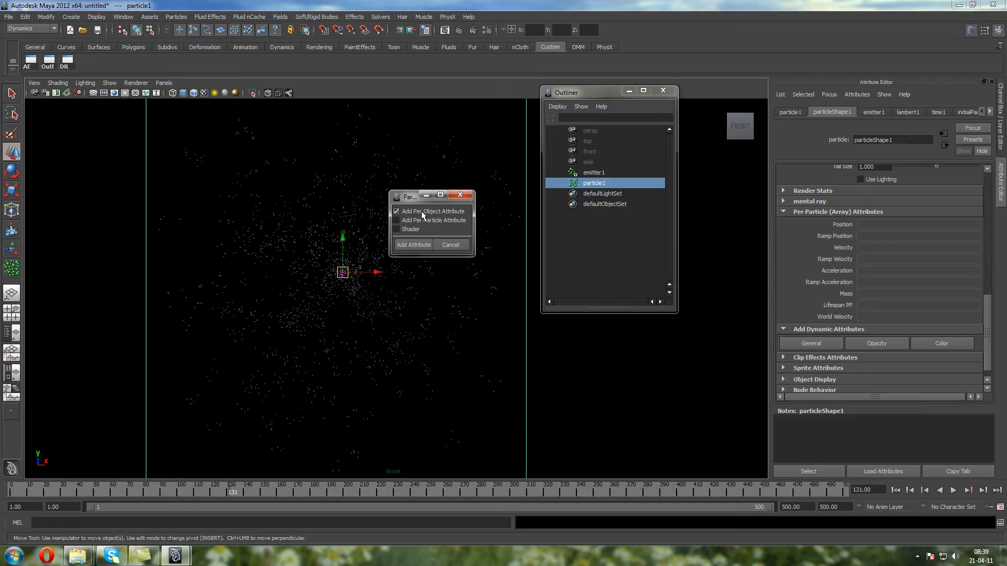
click(413, 245)
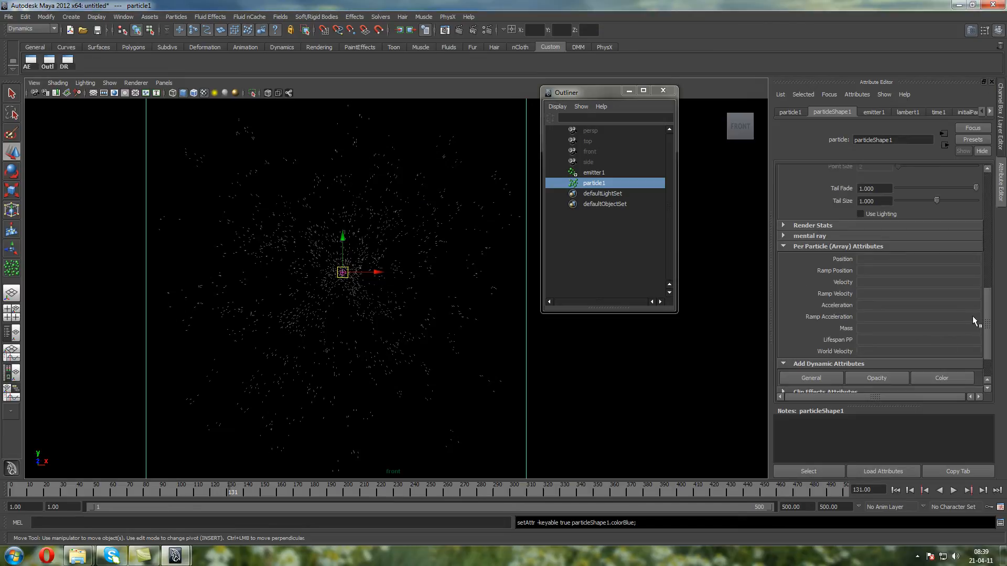
Set the particles' Color Red to 1 and replay the simulation from the first frame
drag(985, 313, 974, 266)
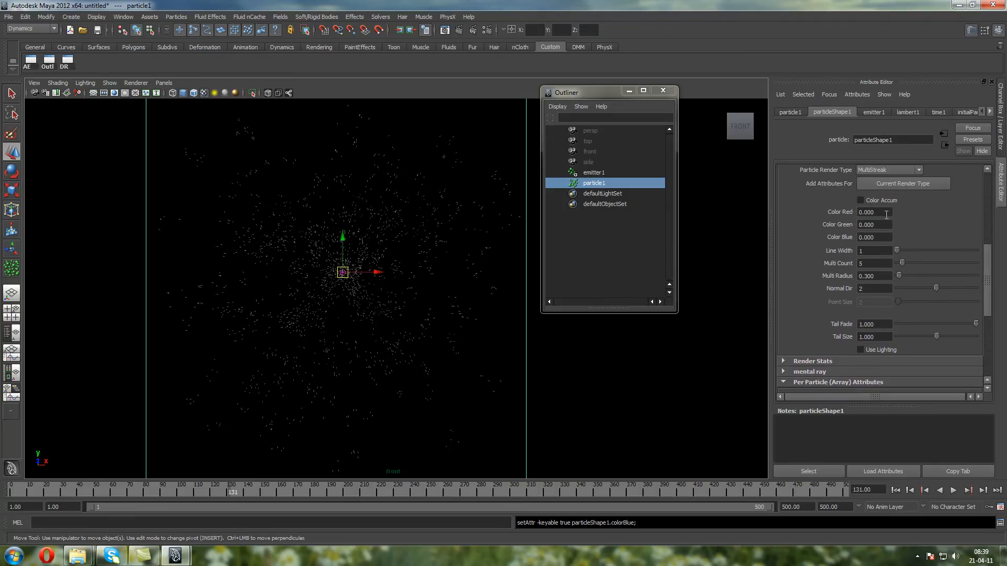
drag(889, 212, 830, 212)
text(1)
key(Return)
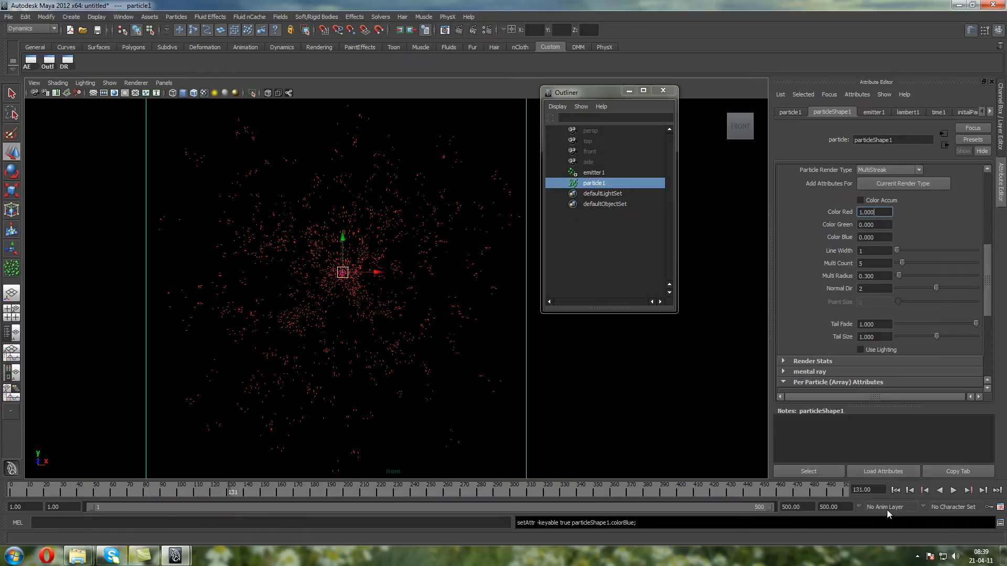
click(895, 490)
click(953, 491)
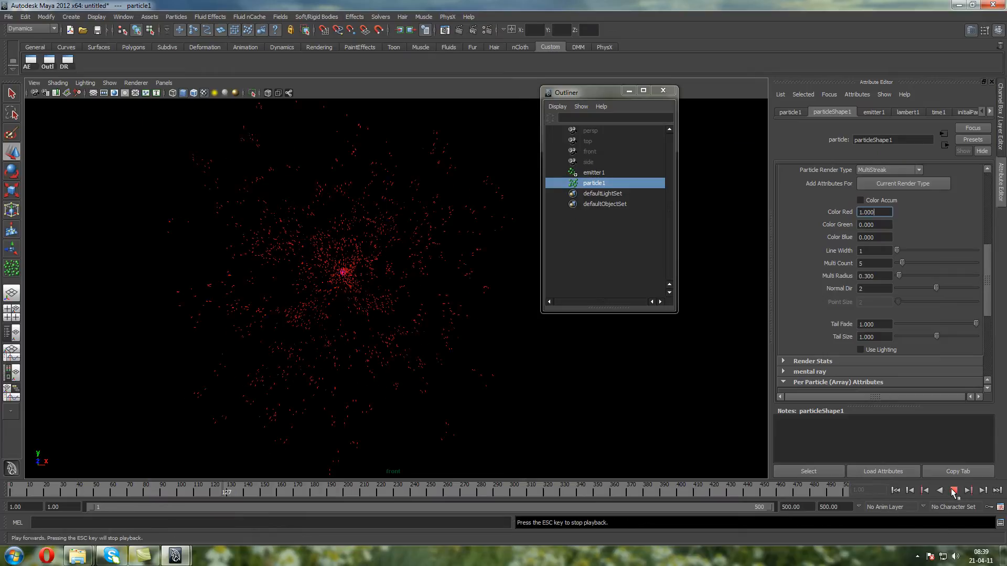
click(953, 490)
Set Color Red to 0 and Color Green to 1, and replay the simulation from the first frame
double_click(870, 212)
text(0)
key(Return)
double_click(881, 225)
text(1)
key(Return)
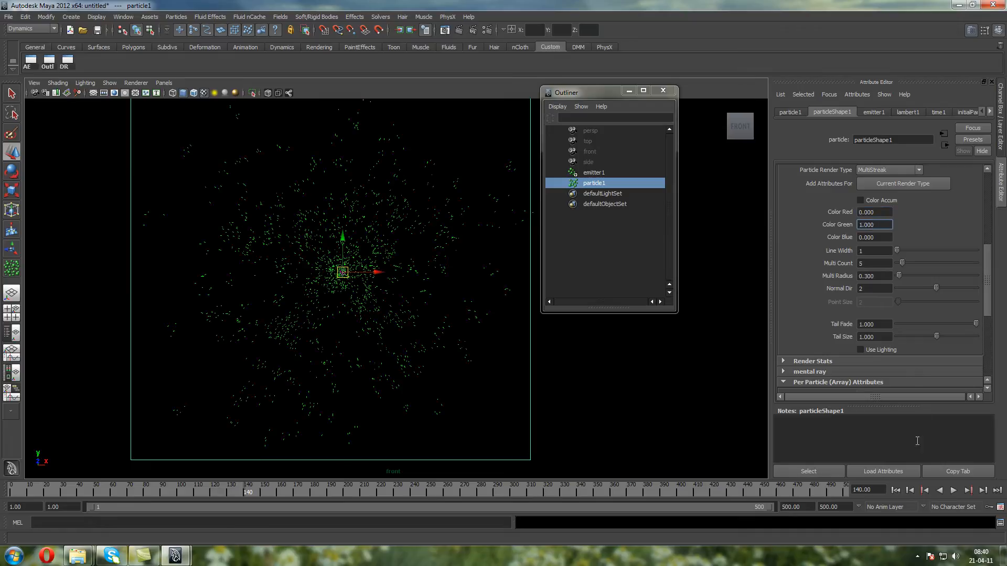
click(895, 490)
click(953, 491)
click(953, 490)
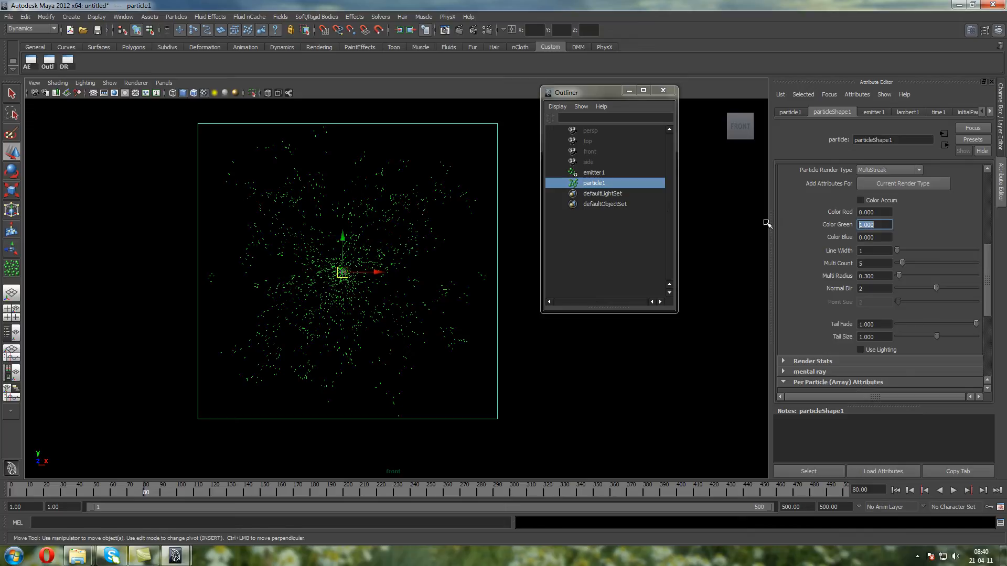
Set Color Green to 0 and Color Blue to 1 for the particles
text(10)
key(Return)
drag(824, 230, 753, 228)
text(0)
key(Return)
drag(889, 238, 706, 240)
text(1)
key(Return)
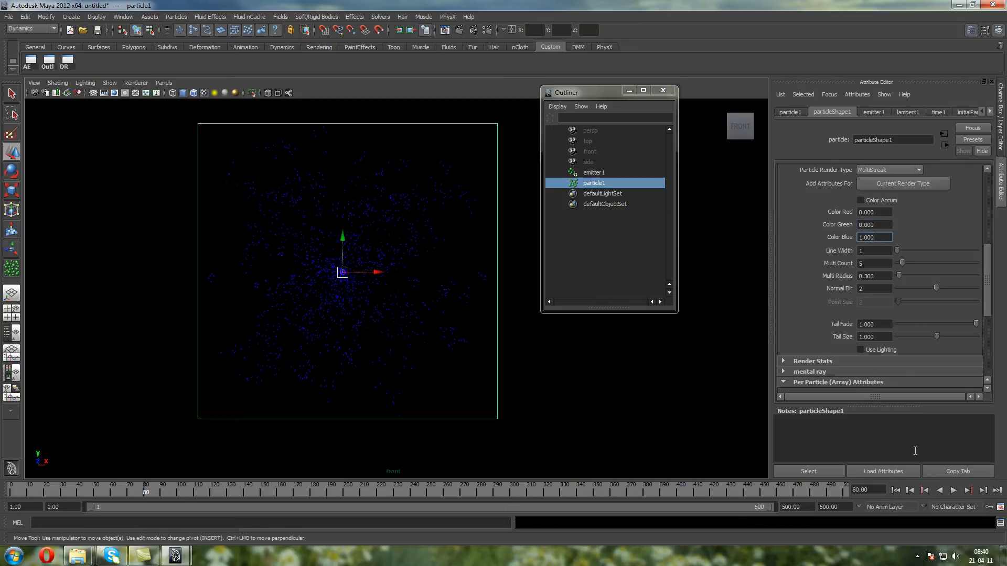
Raise Color Green and Color Red to 1 to mix them with the blue
drag(877, 225, 730, 221)
text(1)
key(Return)
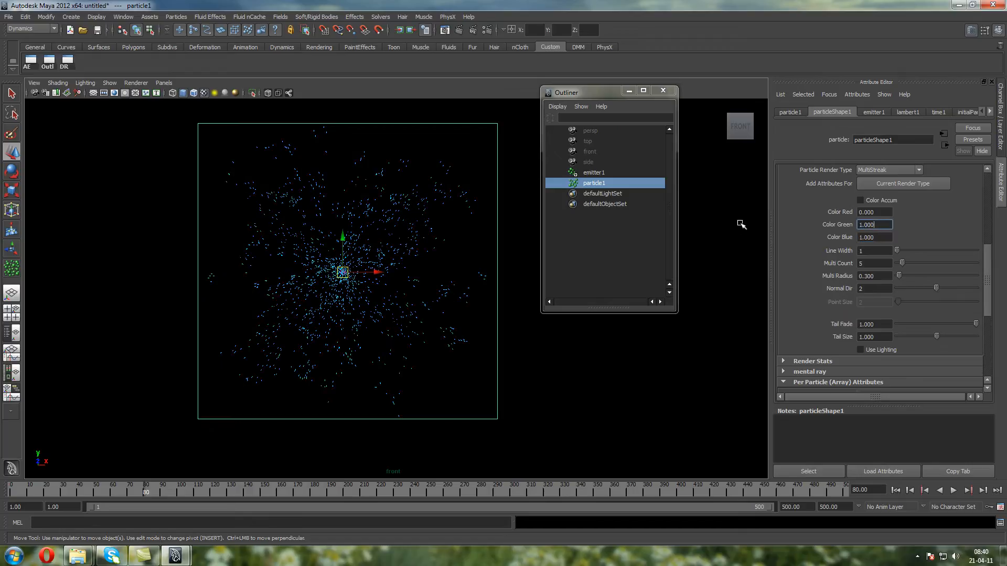
drag(875, 212, 715, 210)
text(1)
key(Return)
Mix the particle color with Color Green at 0.5, Color Blue at 0.52 and Color Red at 0.5
drag(884, 225, 757, 225)
text(0.5)
key(Return)
drag(873, 239, 703, 237)
text(0.52)
key(Return)
drag(884, 213, 706, 209)
text(0.5)
key(Return)
Try Color Red values of 2 and 5, set it to 1, and replay the simulation
drag(882, 213, 727, 208)
text(20)
key(Return)
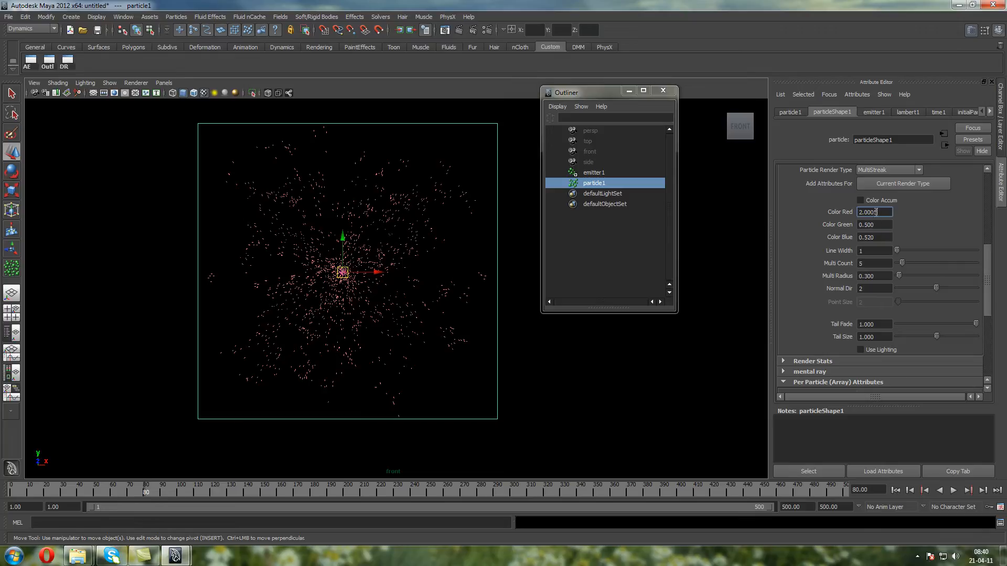
drag(875, 212, 822, 220)
text(5)
key(Return)
text(1)
key(Return)
click(895, 491)
click(953, 491)
click(953, 491)
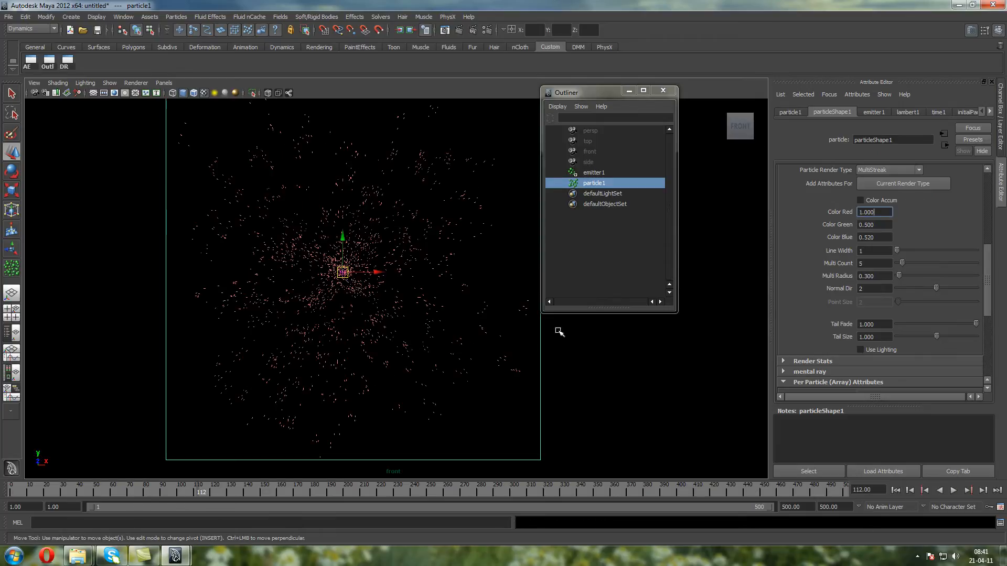
Delete the emitter and its particle object from the scene
double_click(875, 215)
click(594, 183)
shift+click(594, 172)
key(Delete)
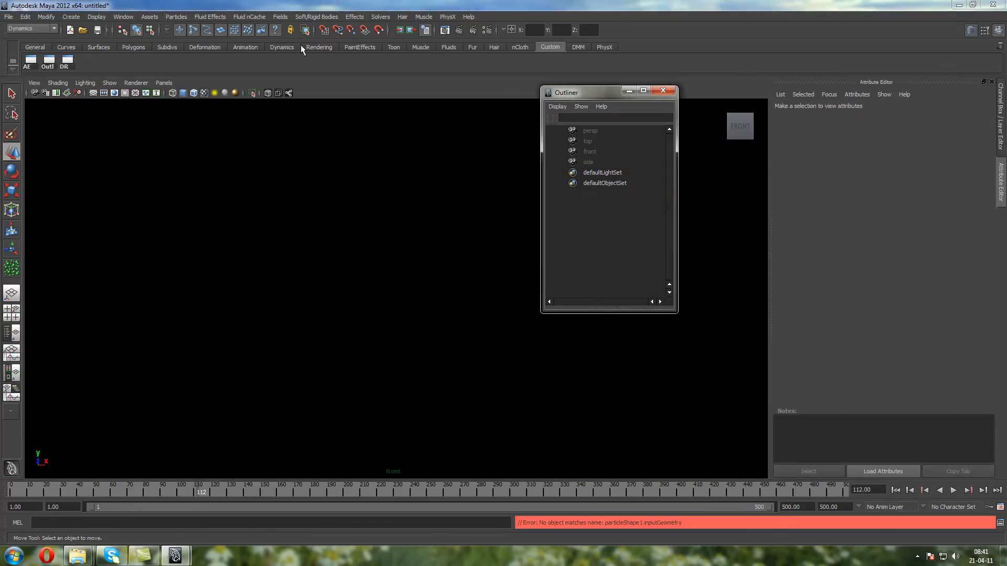
Create a new emitter and play the simulation for a while to emit particles
click(177, 17)
click(193, 42)
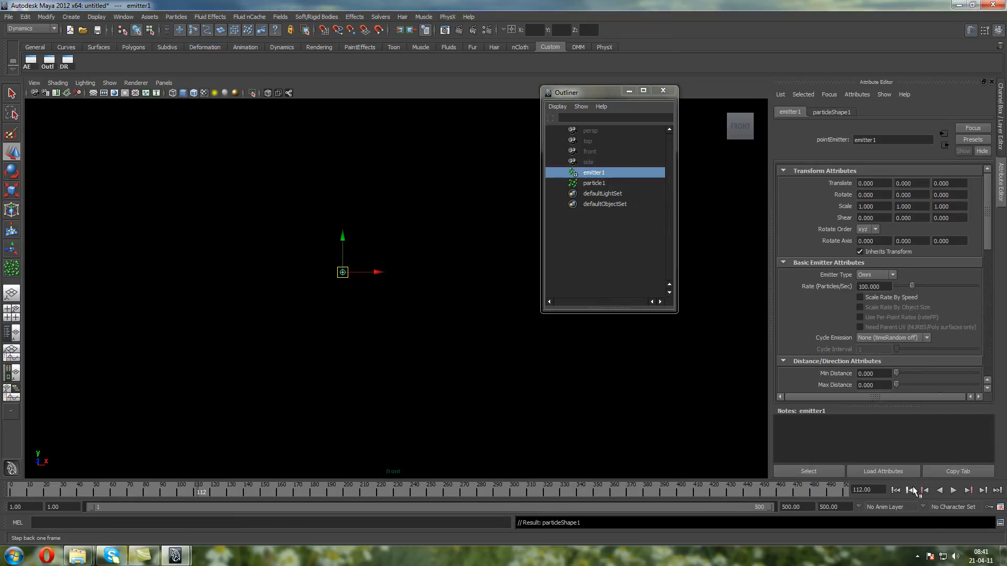
click(953, 491)
click(953, 491)
Change the new particles' Particle Render Type to MultiStreak and add the attributes for that render type
drag(360, 197, 411, 220)
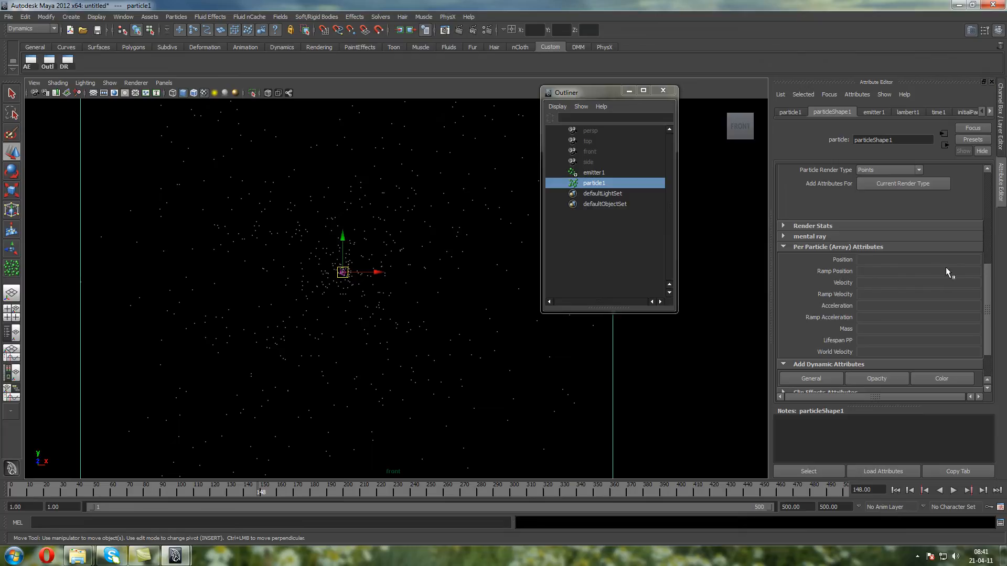
click(898, 169)
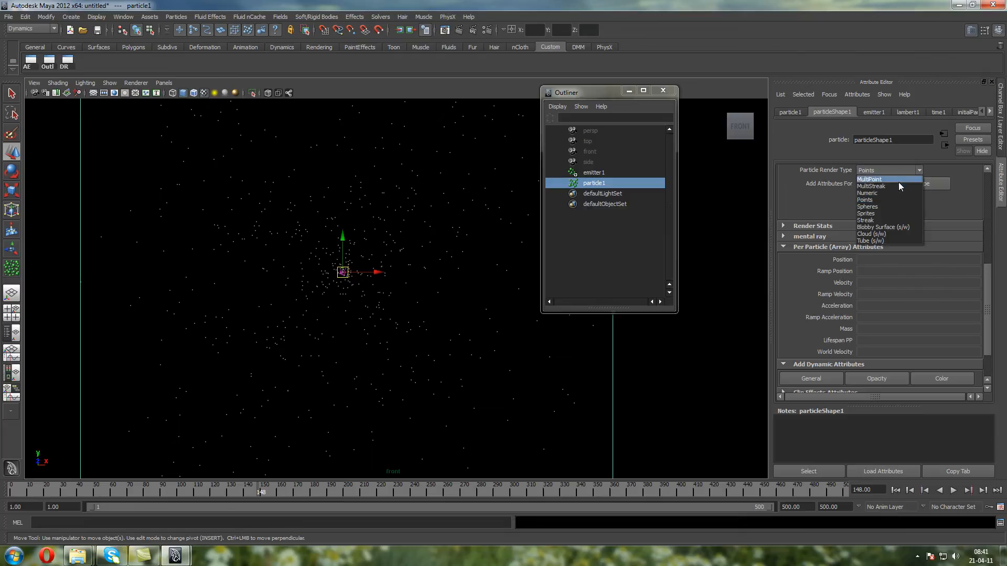
click(898, 186)
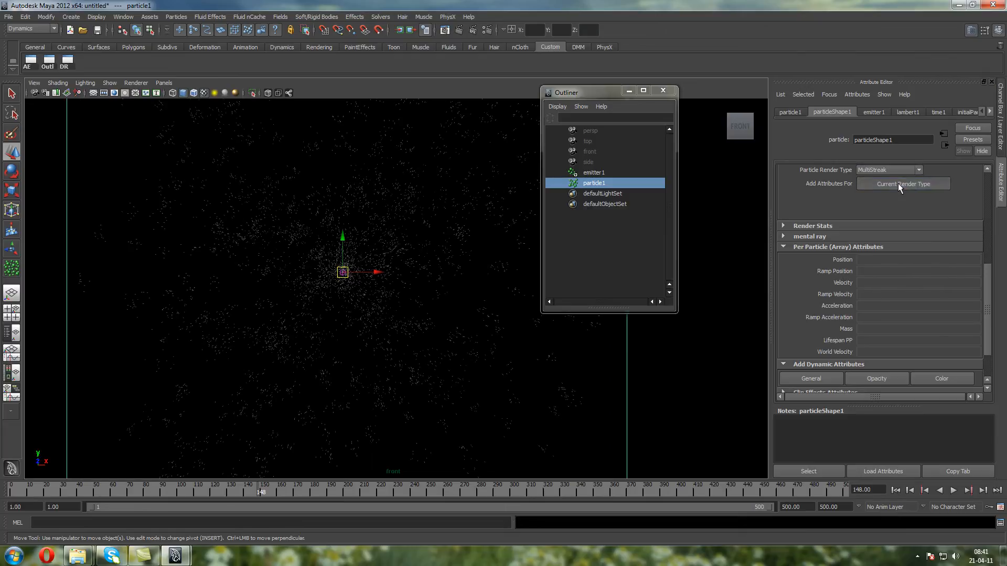
click(898, 184)
Add a per-particle Color attribute to the new particleShape1
drag(989, 260, 989, 321)
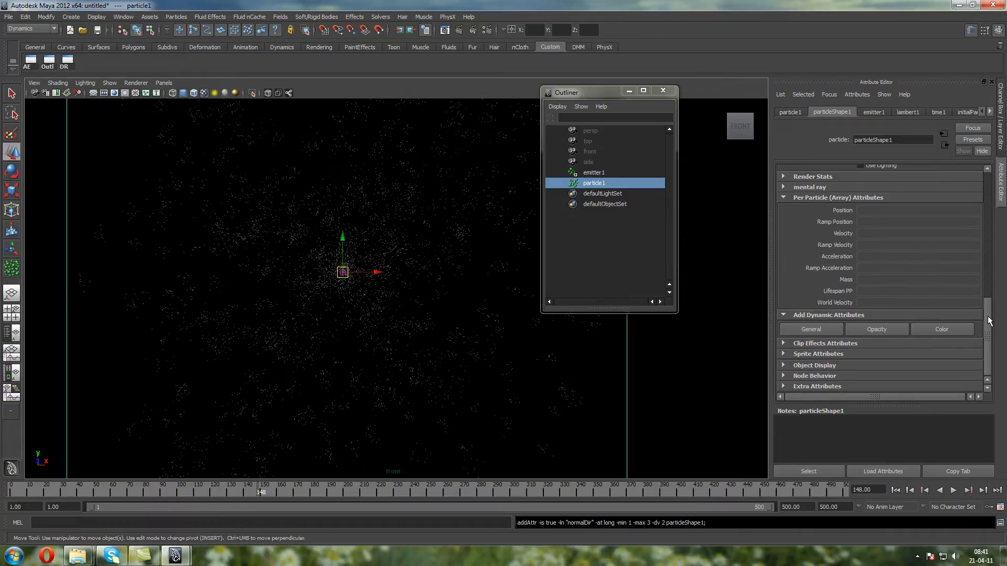
click(944, 330)
click(418, 221)
click(419, 244)
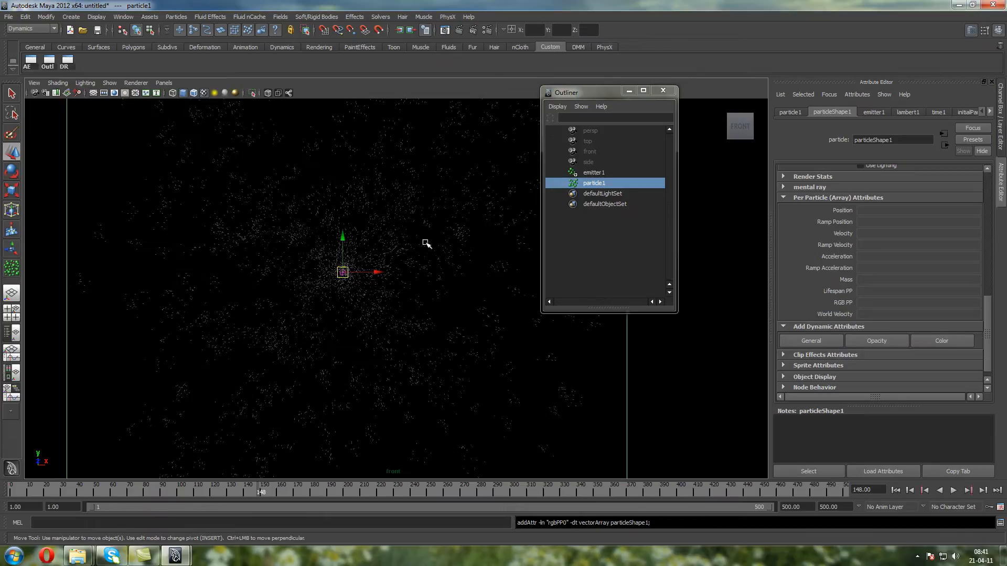
Create a ramp on the RGB PP attribute of particleShape1
mouse_move(990, 333)
mouse_down()
mouse_move(990, 286)
mouse_move(989, 324)
mouse_up()
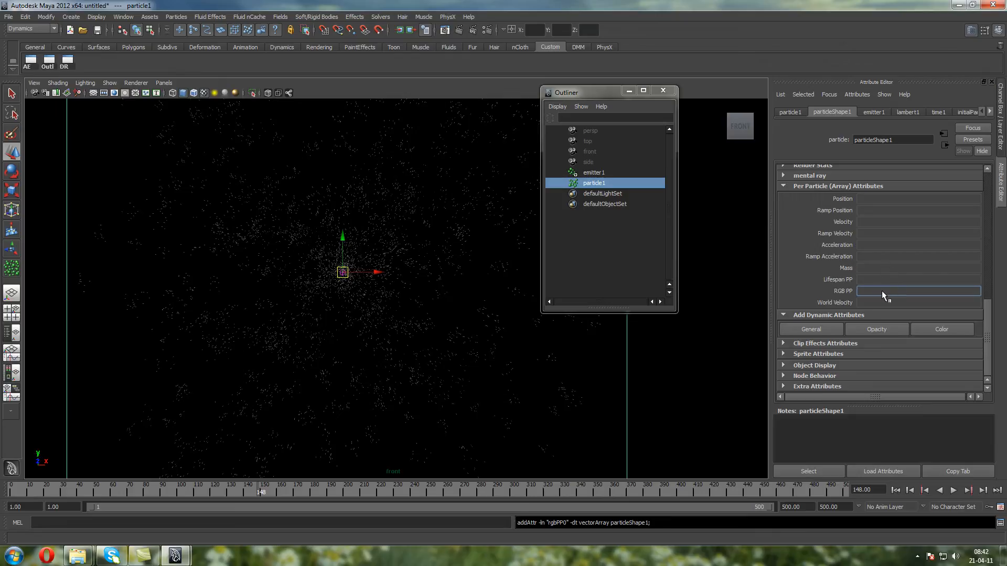
right_click(883, 291)
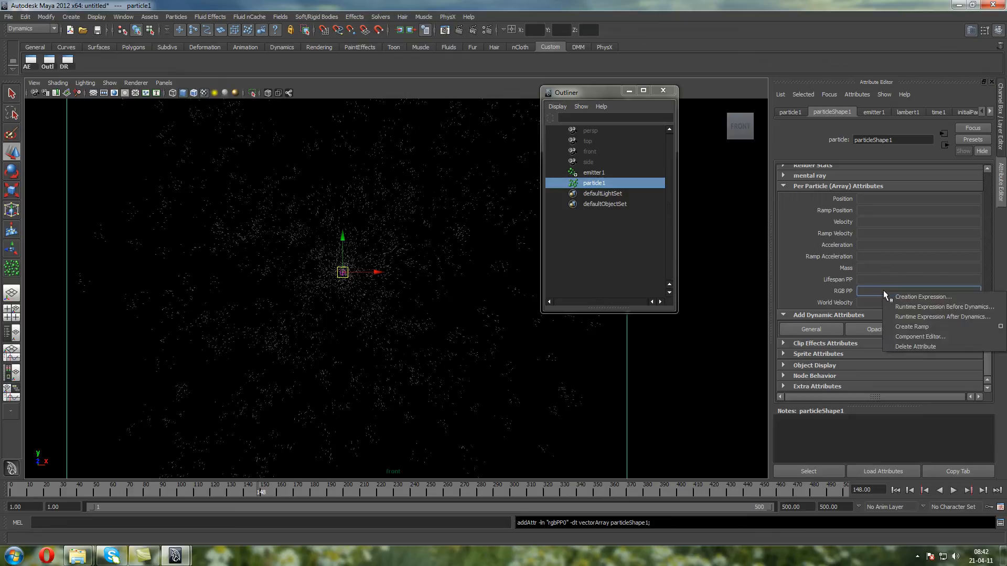
right_click(873, 287)
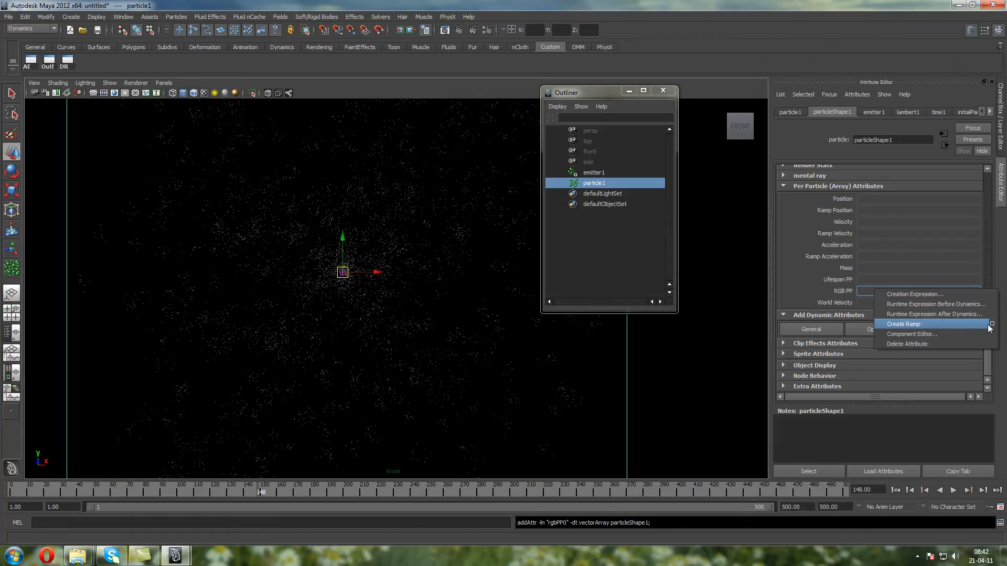
click(970, 324)
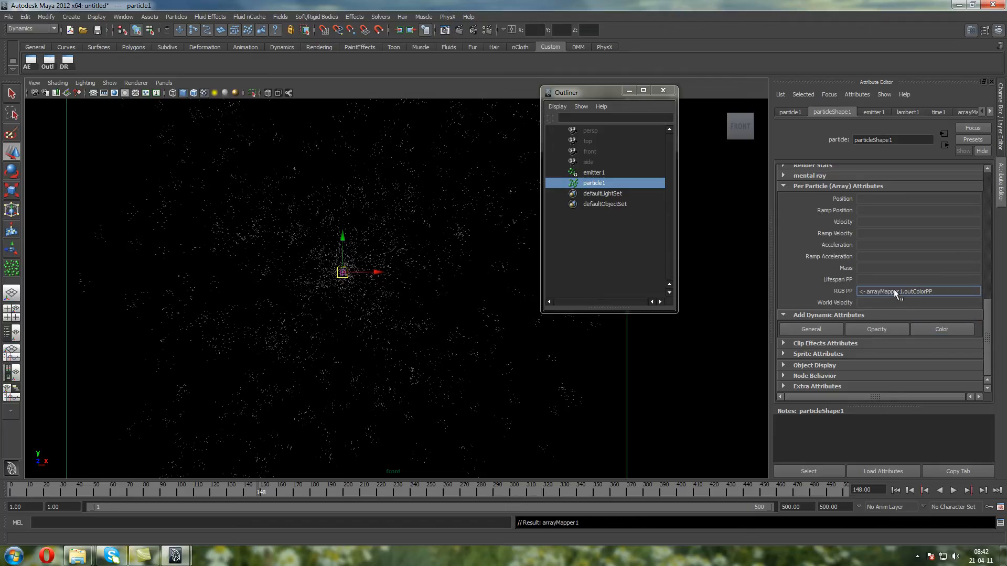
Open the ramp connected to RGB PP for editing and play the simulation from the first frame
right_click(866, 290)
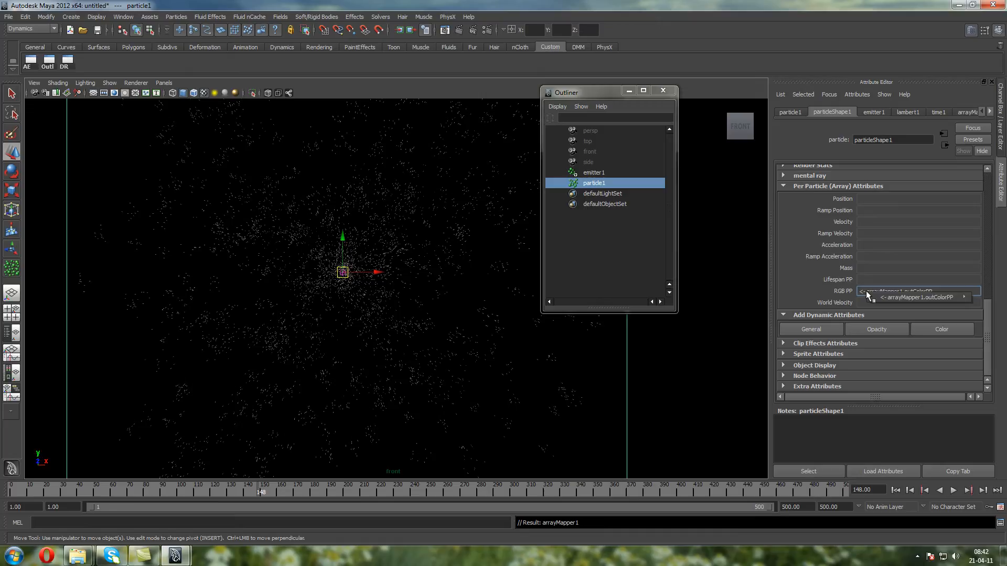
mouse_move(875, 297)
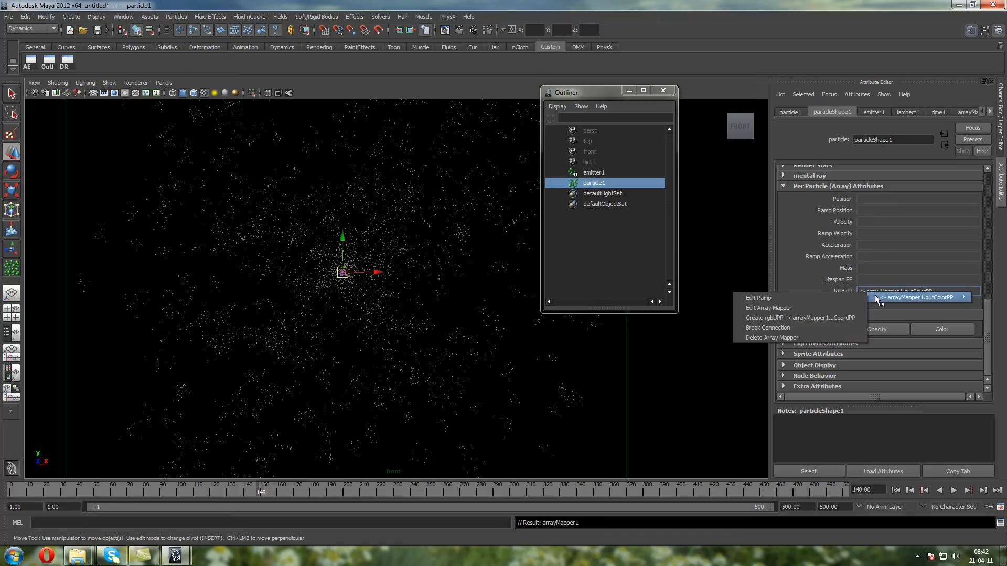
click(852, 297)
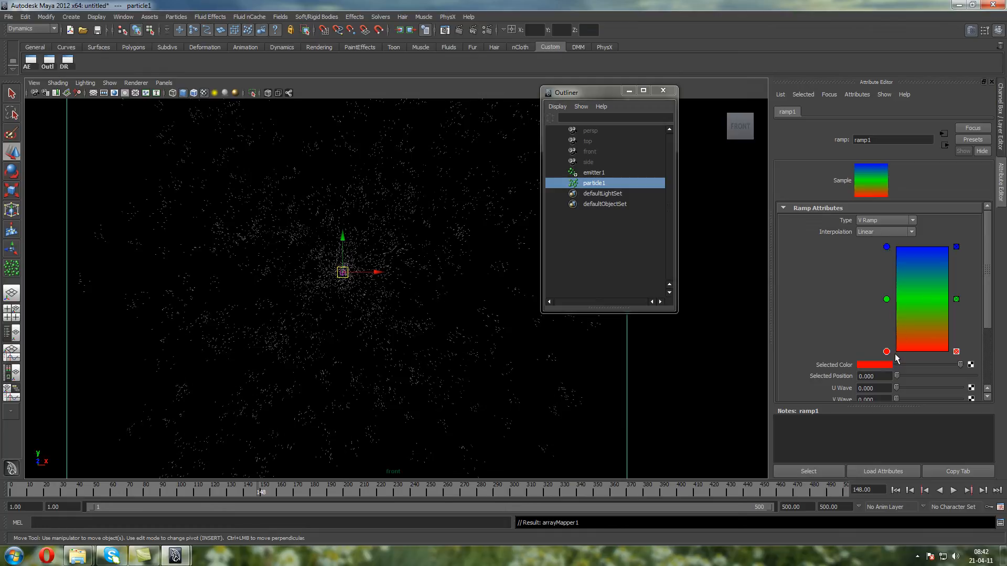
click(896, 490)
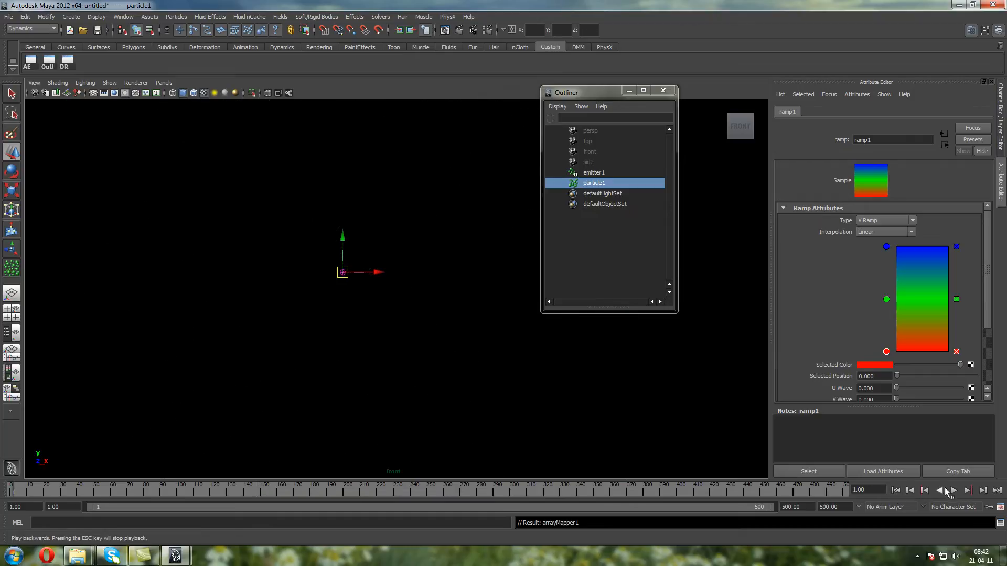
click(953, 490)
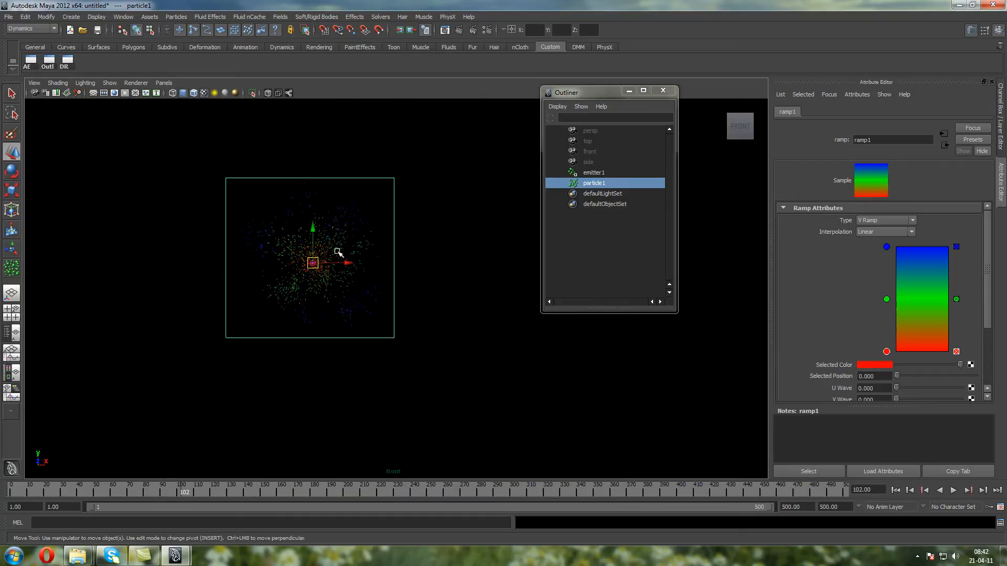
alt+middle_drag(336, 269, 404, 272)
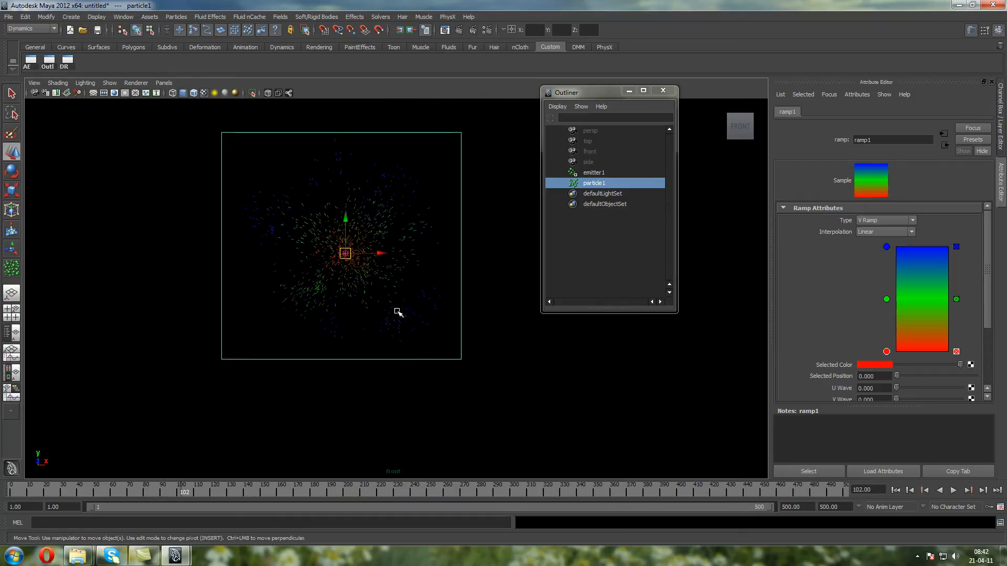
scroll(361, 268, up, 5)
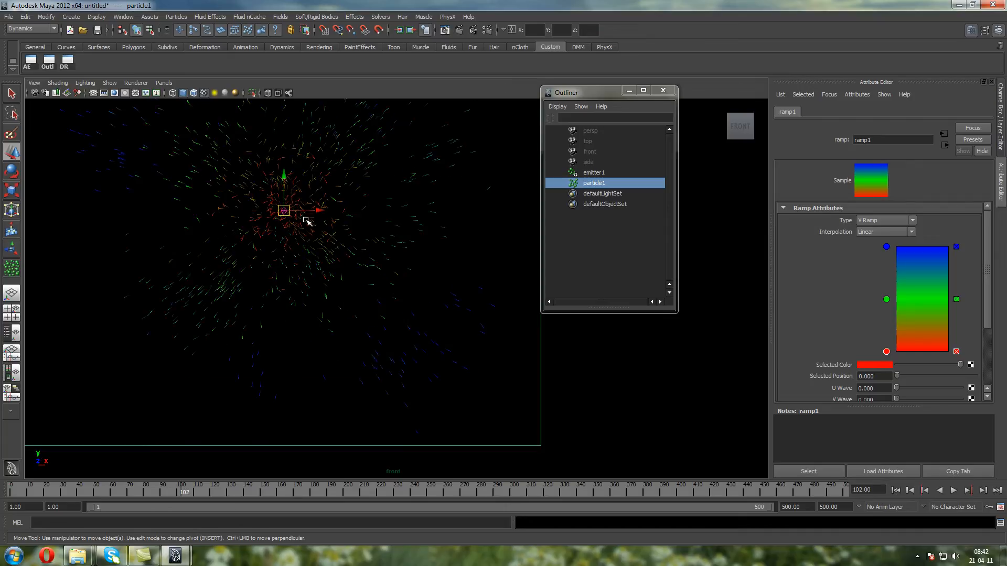
Remove the middle green color from the ramp and replay the simulation from the first frame
click(956, 299)
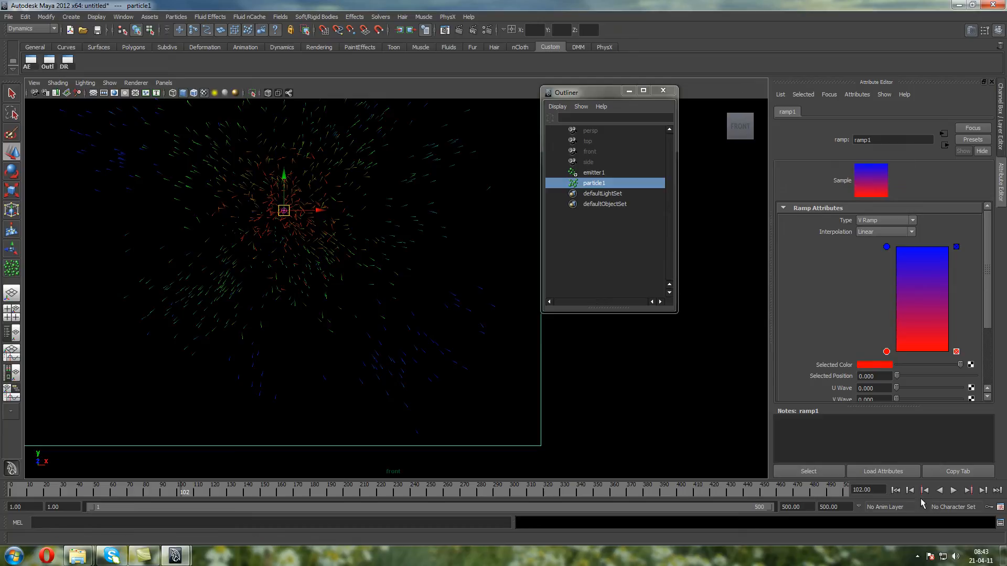
click(895, 490)
click(953, 490)
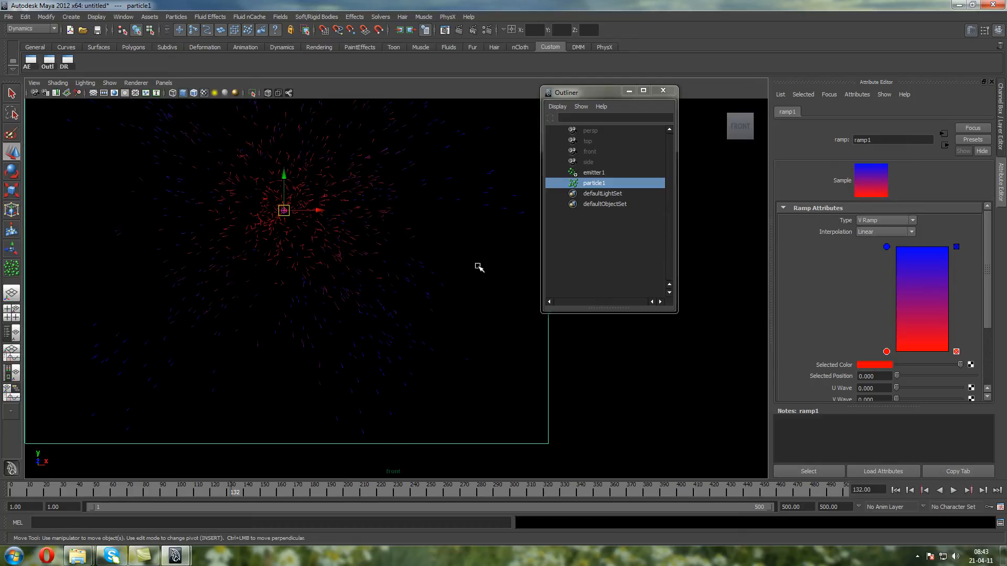
scroll(281, 266, down, 10)
scroll(397, 270, up, 3)
click(953, 490)
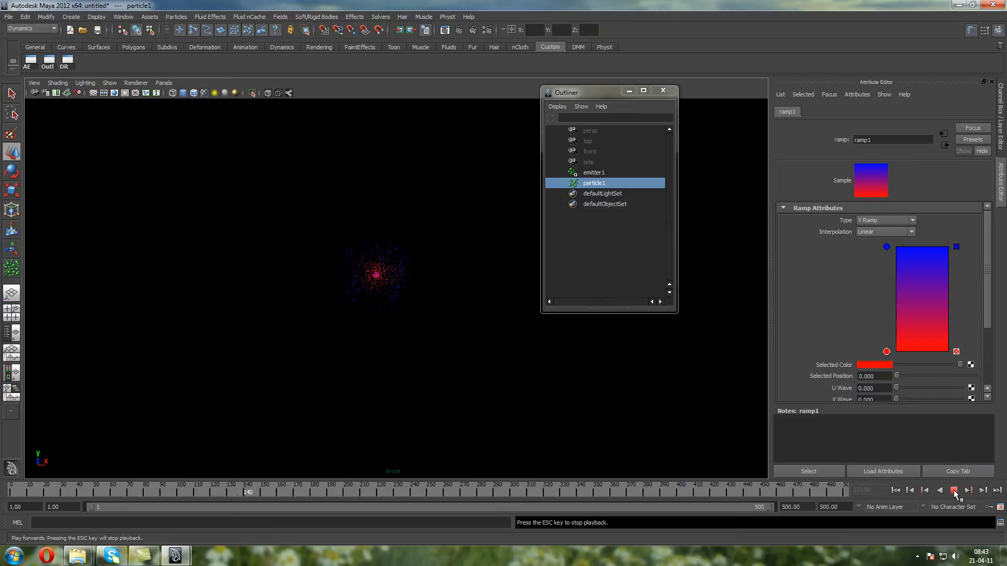
Go back to particleShape1 and set its Lifespan to 10 in the Lifespan Attributes
click(944, 144)
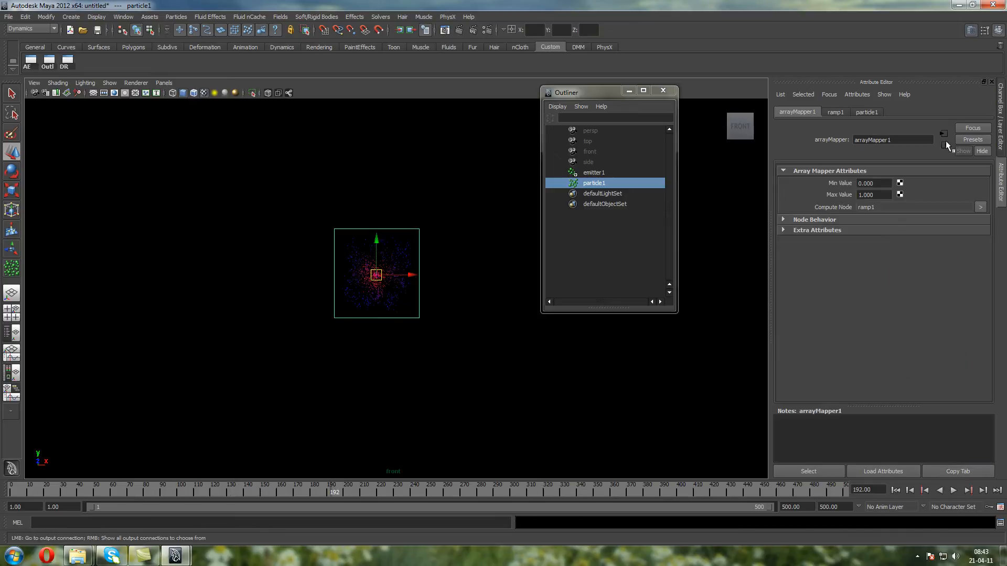
click(944, 143)
scroll(917, 238, up, 10)
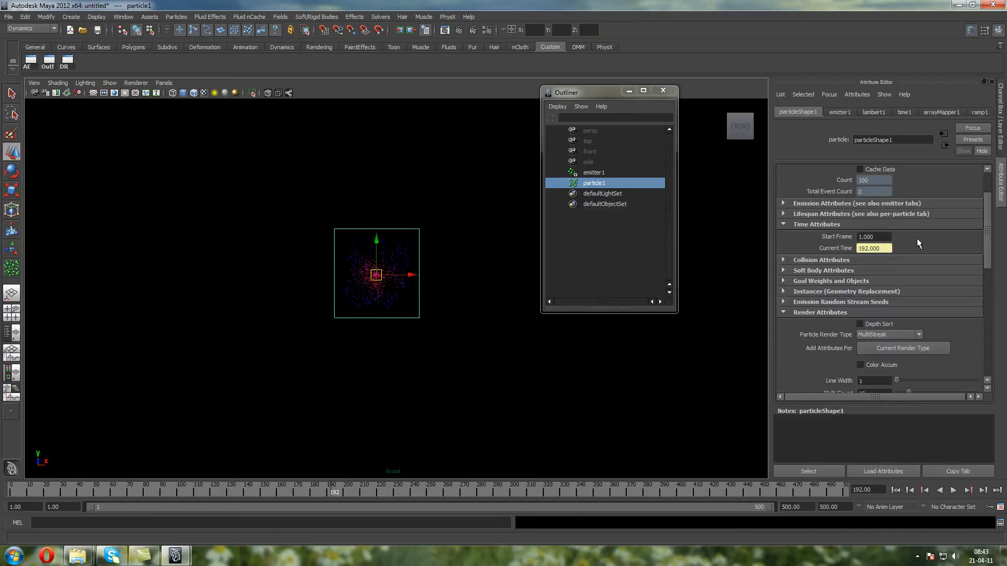
scroll(906, 267, down, 3)
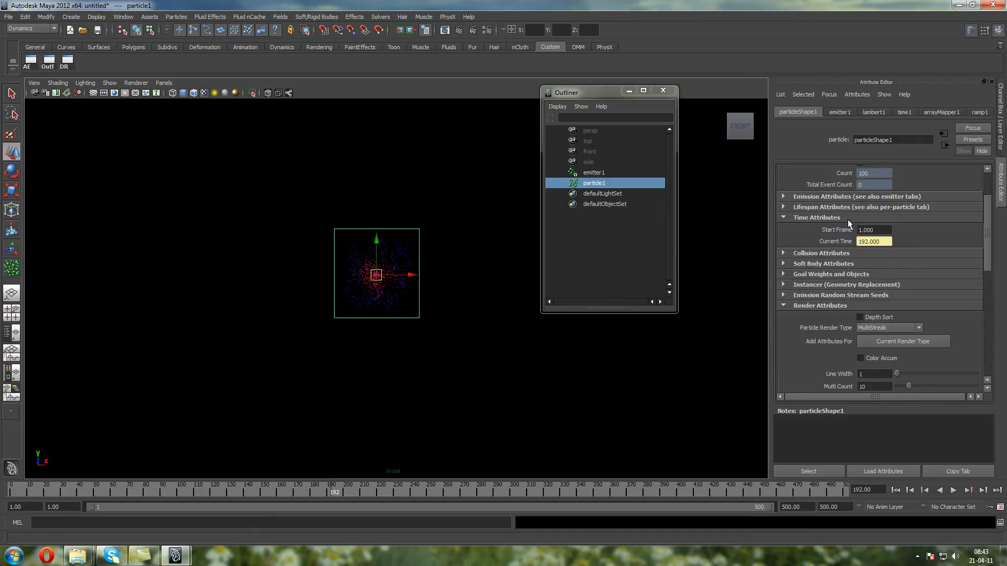
click(832, 206)
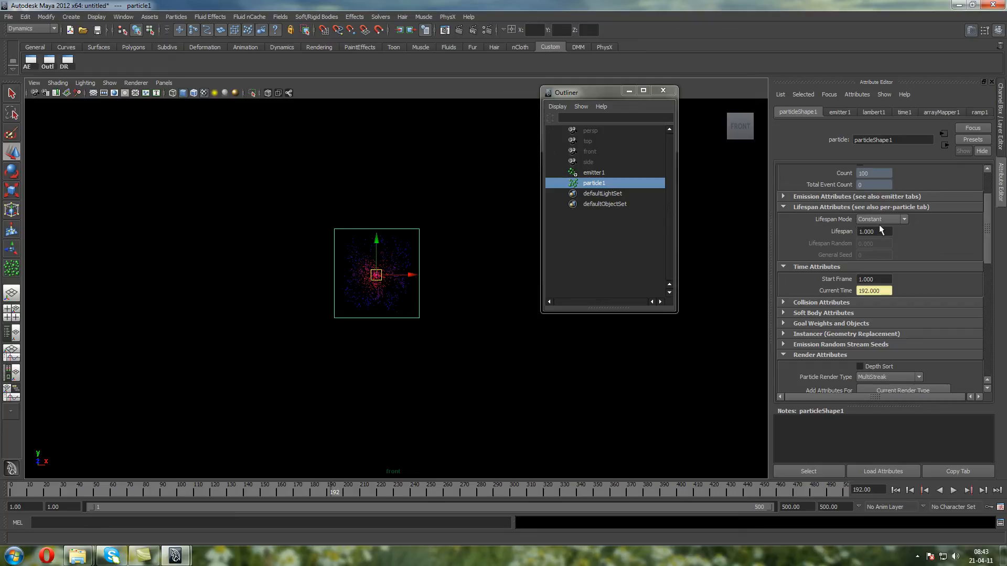
click(882, 232)
drag(882, 232, 689, 228)
text(10)
key(Return)
Replay the simulation from the first frame to check the particle colors over the longer lifespan
click(901, 490)
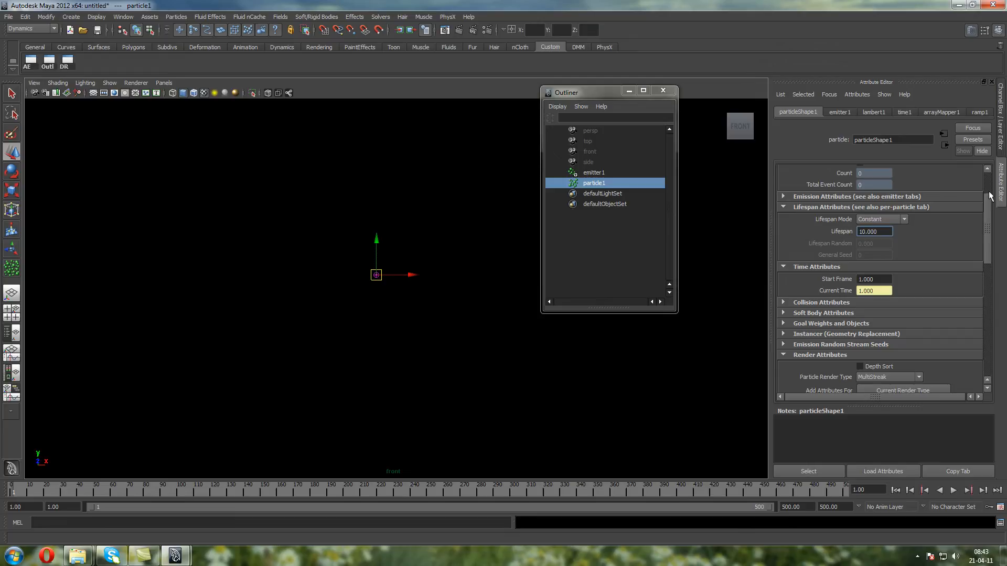
click(952, 490)
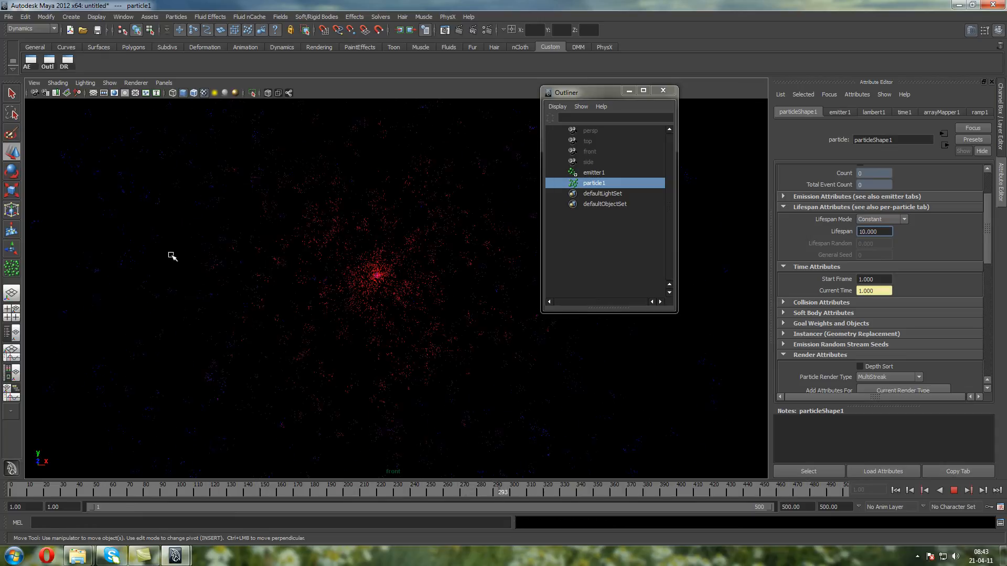
click(954, 490)
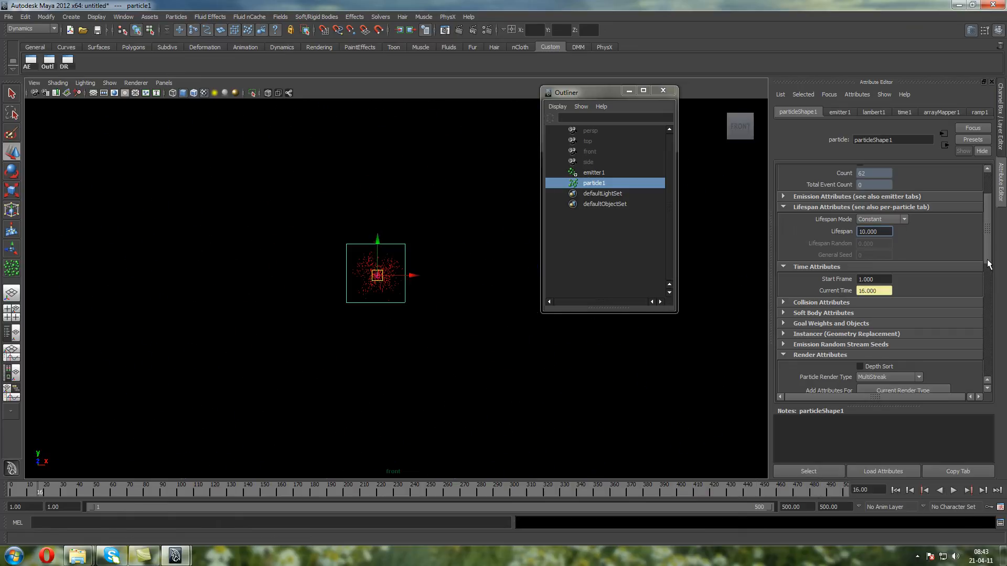
Reopen the RGB PP ramp of particleShape1 and change its bottom color to a yellowish orange
scroll(987, 267, down, 10)
right_click(867, 311)
mouse_move(887, 316)
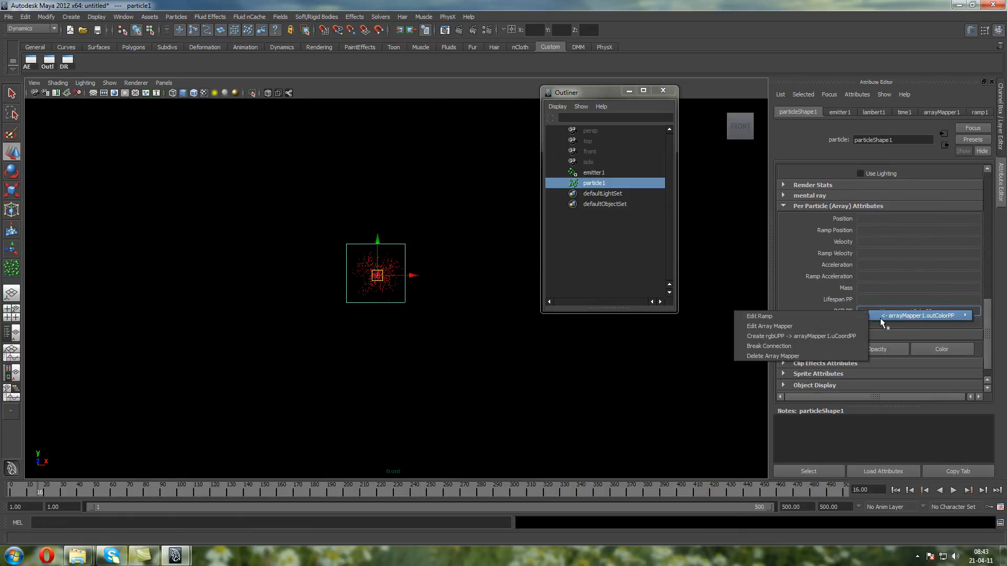
click(842, 316)
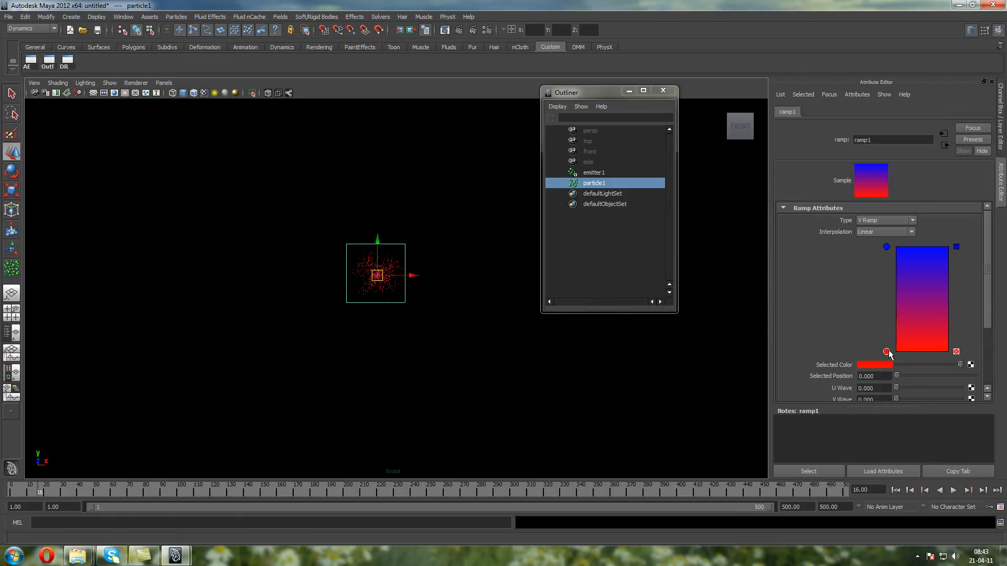
click(885, 369)
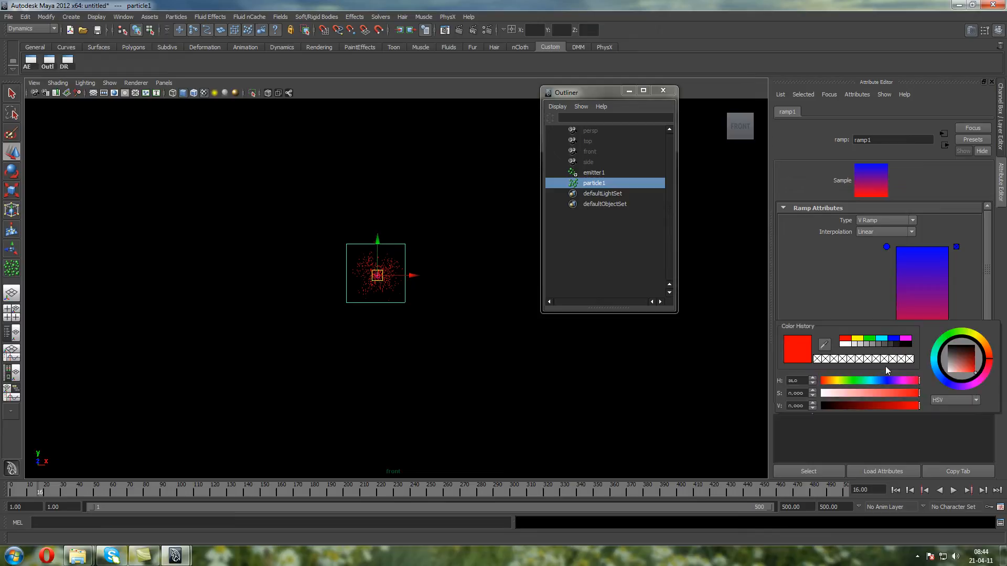
click(985, 349)
drag(984, 344, 985, 343)
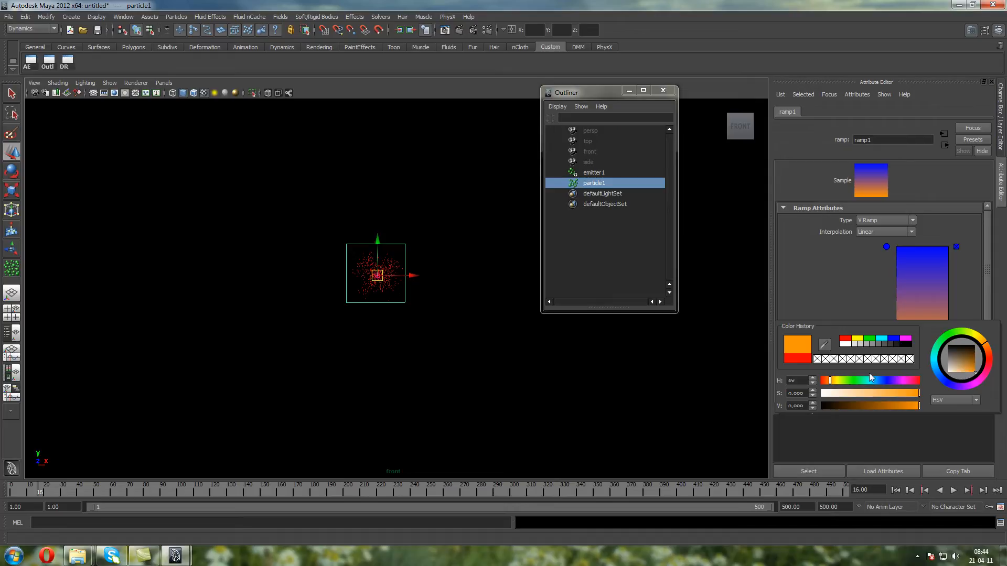
click(982, 340)
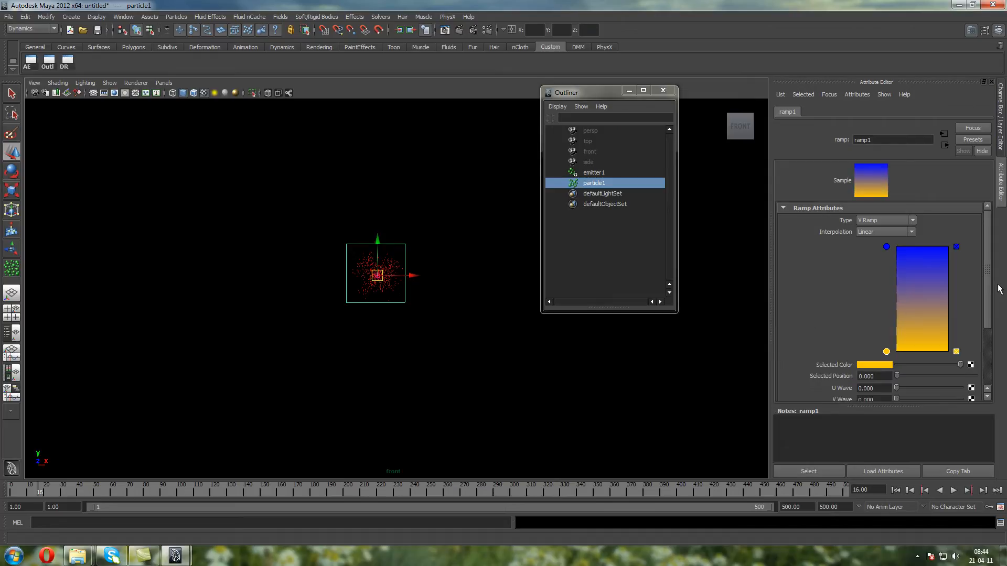
Change the ramp's top color to a lighter azure blue and replay the simulation from the first frame
click(886, 247)
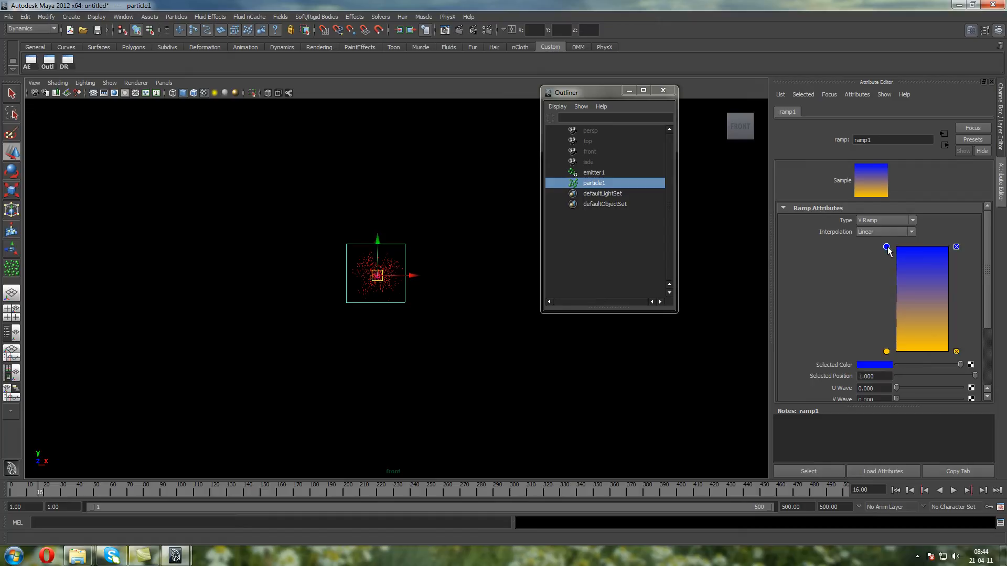
click(890, 367)
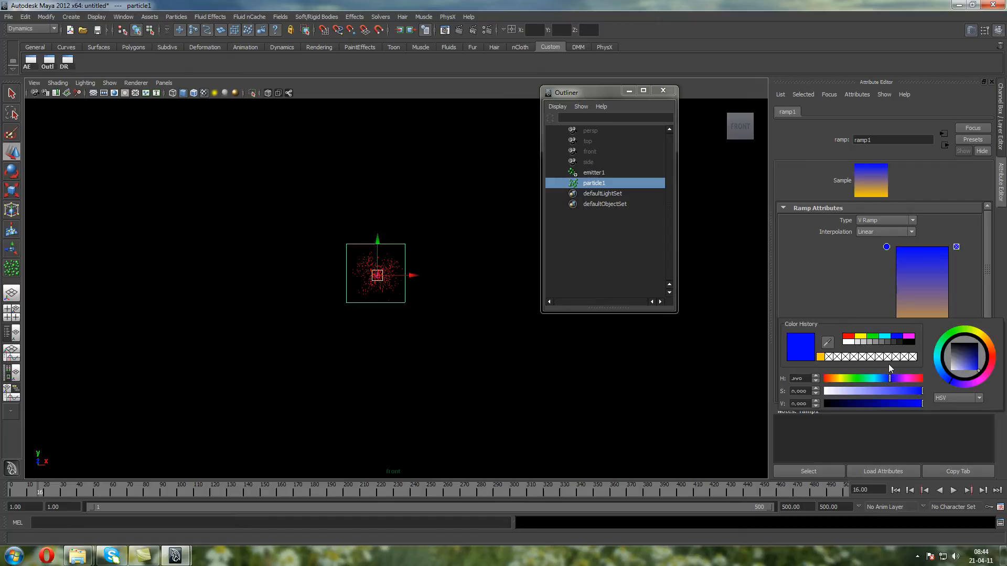
click(961, 332)
drag(961, 331, 940, 372)
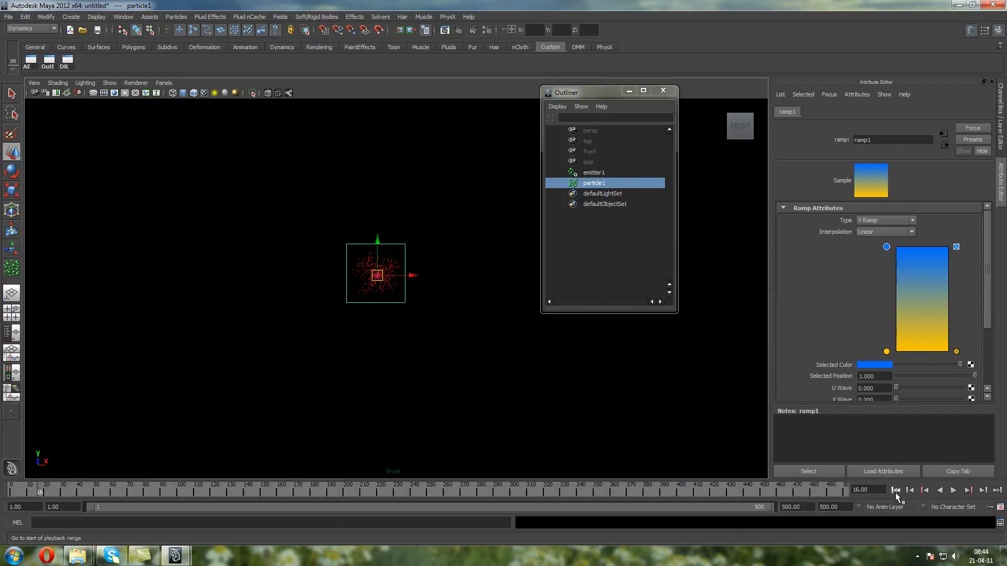
click(895, 490)
click(953, 489)
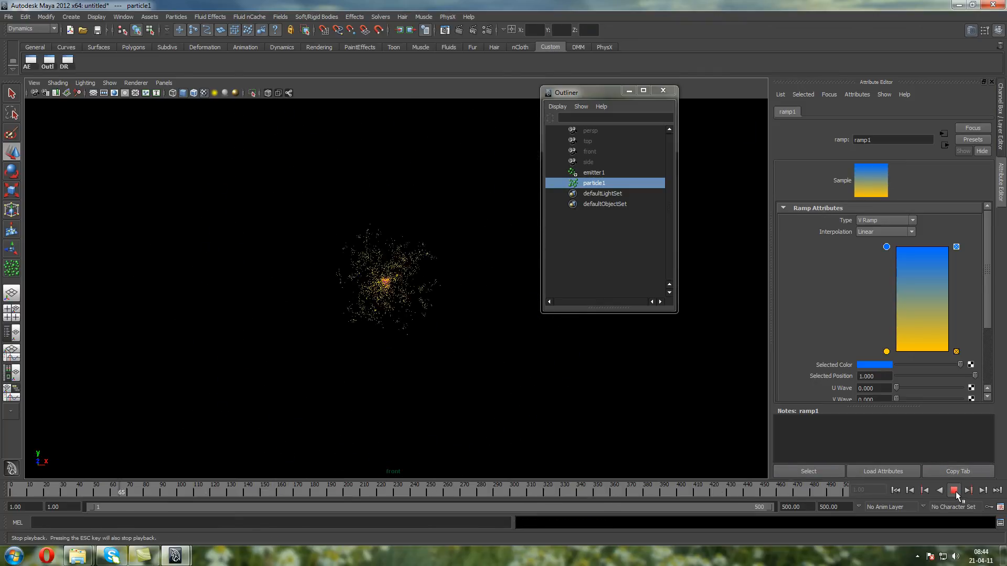
click(954, 491)
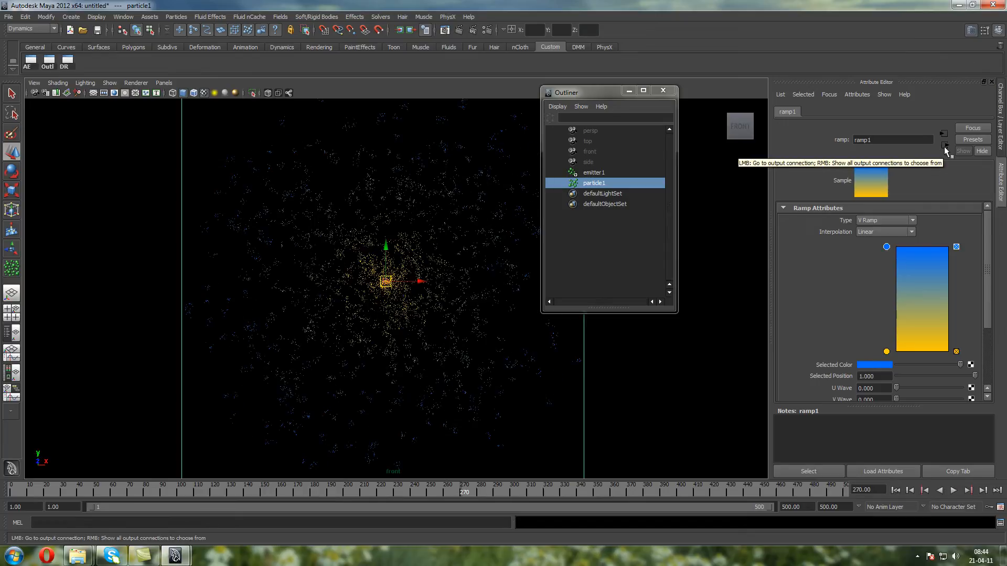
Return to particleShape1 and inspect the options for adding a dynamic Color attribute without adding one
click(944, 147)
click(944, 146)
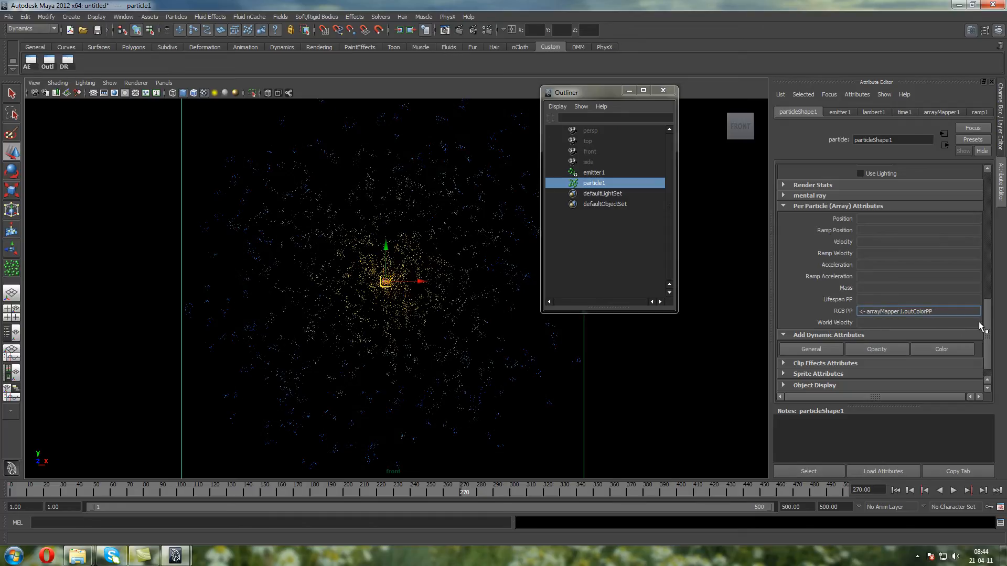
drag(986, 303, 987, 300)
scroll(988, 304, down, 2)
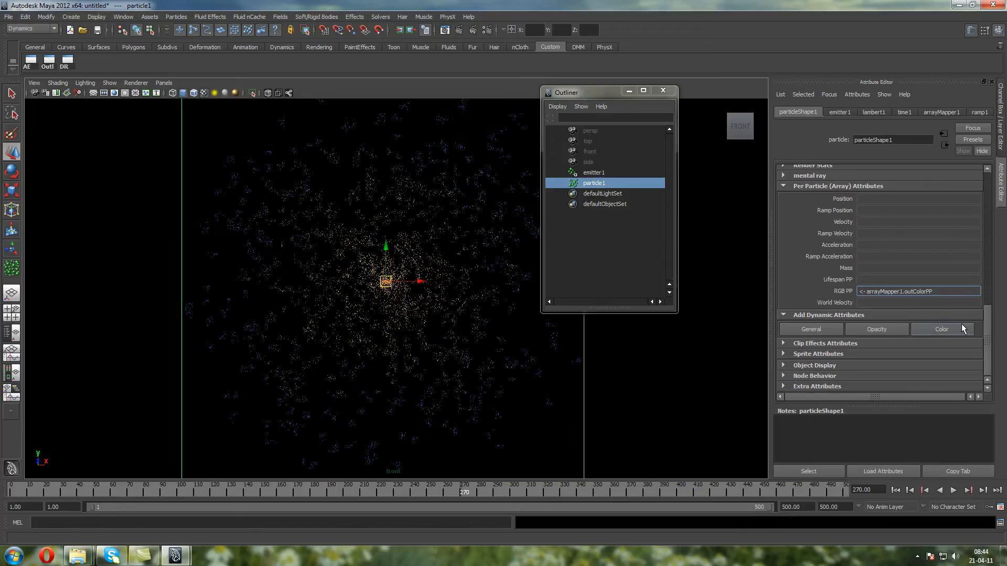
click(941, 328)
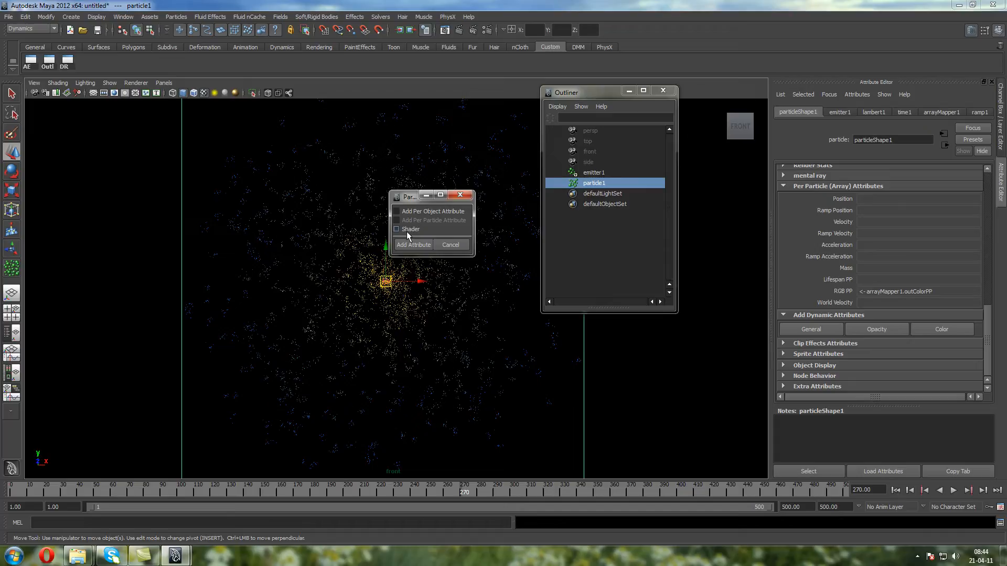
click(450, 245)
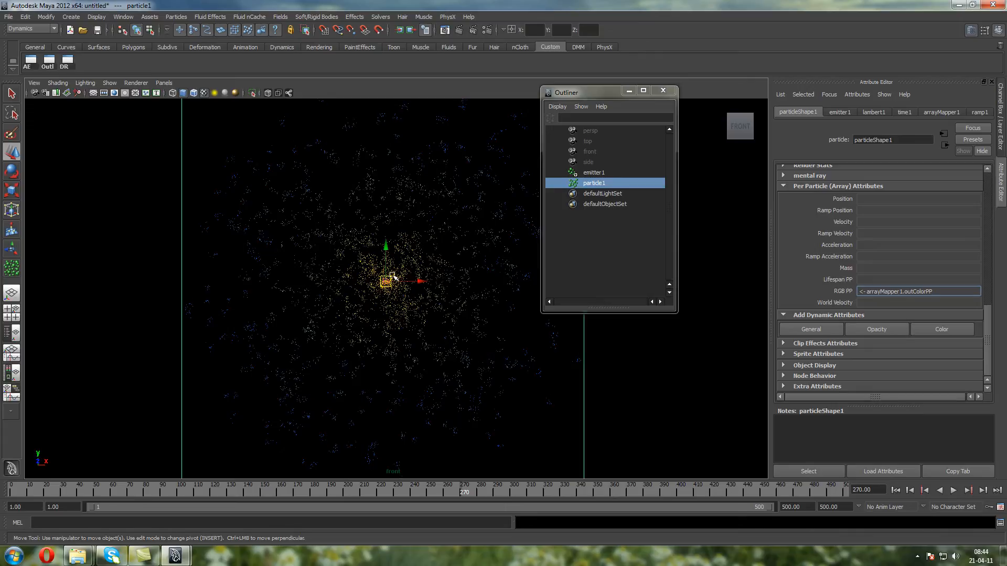
Set the Lifespan of particleShape1 to 3
alt+middle_drag(393, 278, 365, 186)
scroll(368, 195, up, 3)
drag(991, 321, 984, 212)
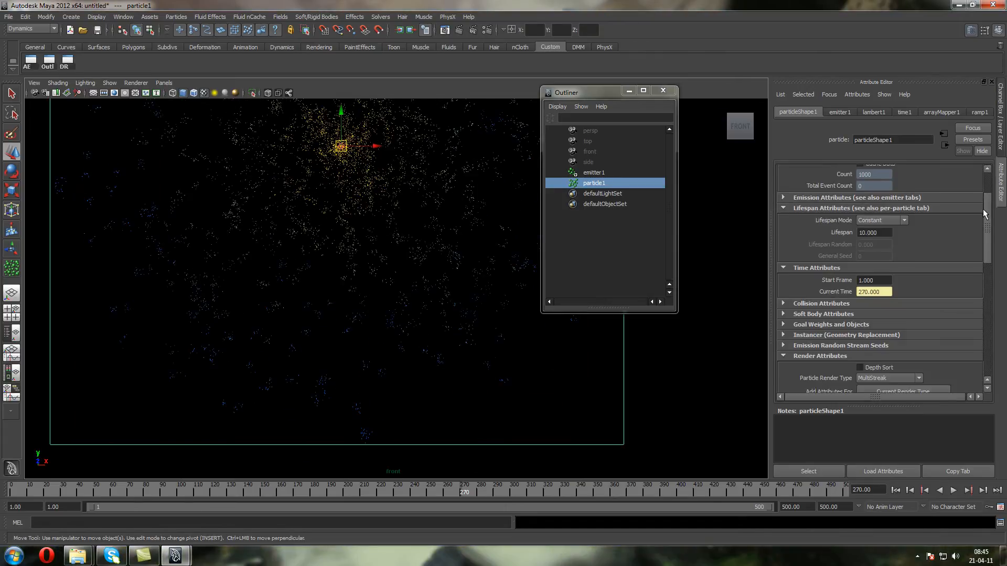
drag(885, 233, 714, 233)
text(3)
key(Return)
Set the Lifespan of particleShape1 to 5 and play the simulation from the first frame
click(895, 490)
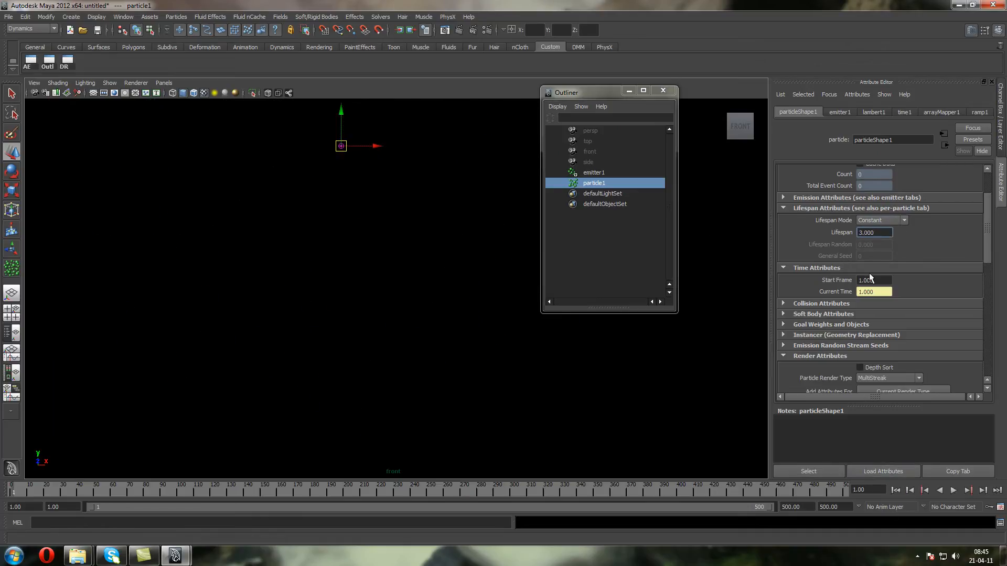
drag(874, 233, 843, 233)
text(5)
key(Return)
click(954, 490)
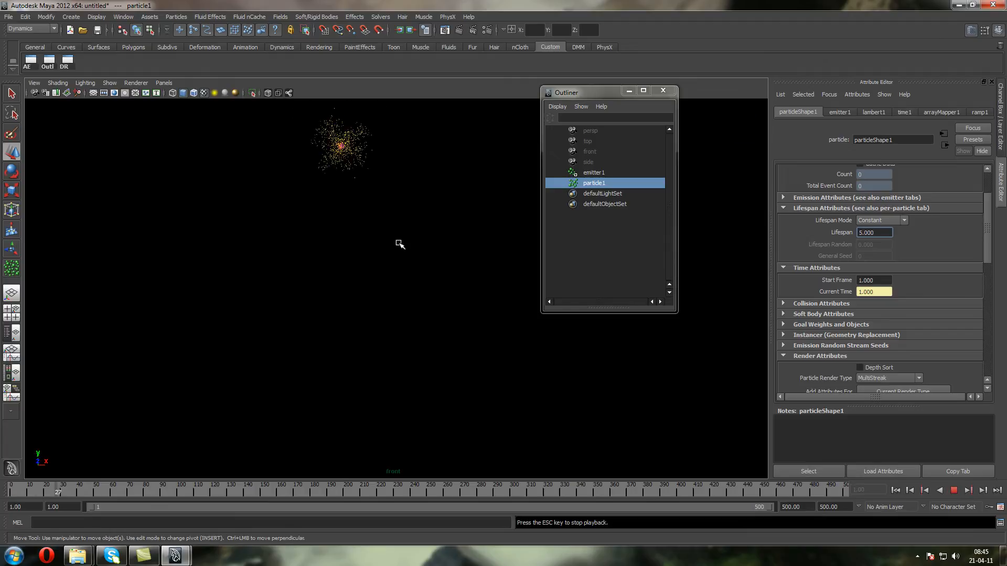
click(953, 491)
Deselect the particles and cycle the viewport background to light grey
click(475, 384)
key(alt+b)
Select particle1 in the viewport and cycle the viewport background to black
key(alt+b)
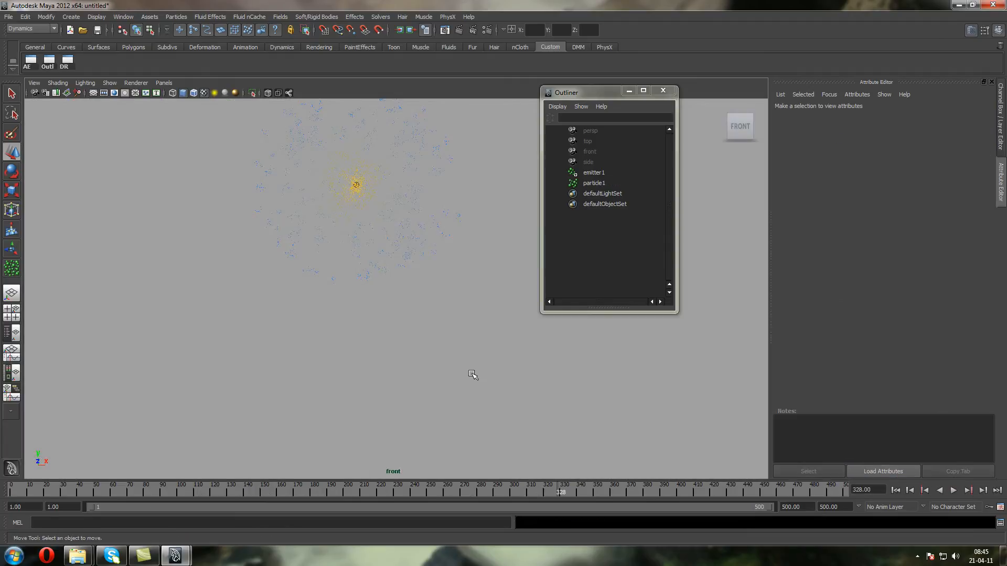
click(392, 250)
key(alt+b)
key(alt+b)
scroll(410, 292, up, 2)
alt+middle_drag(410, 285, 444, 377)
scroll(444, 378, up, 3)
drag(986, 243, 1005, 360)
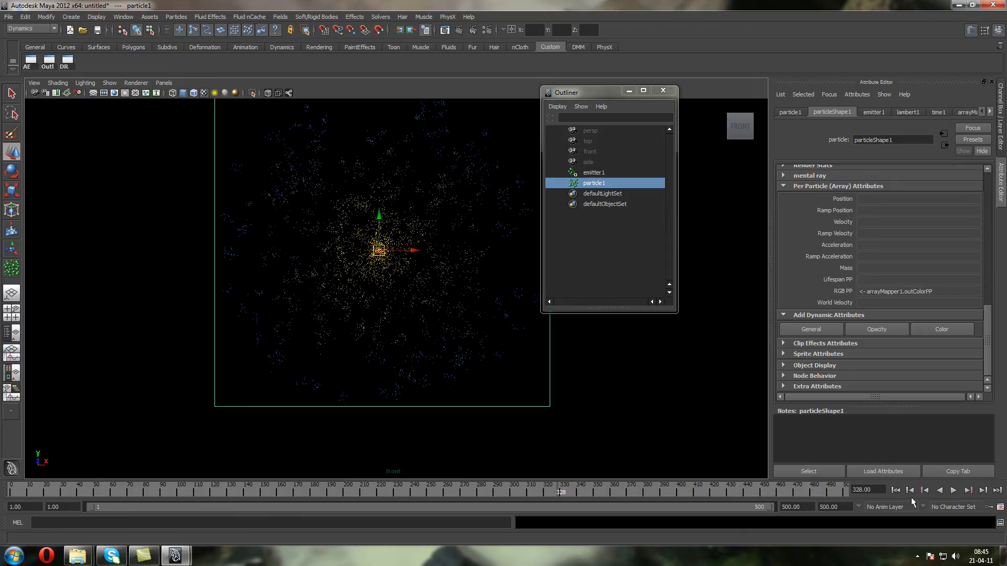
Play the particle simulation from the first frame against the black background and stop it
click(895, 490)
click(953, 490)
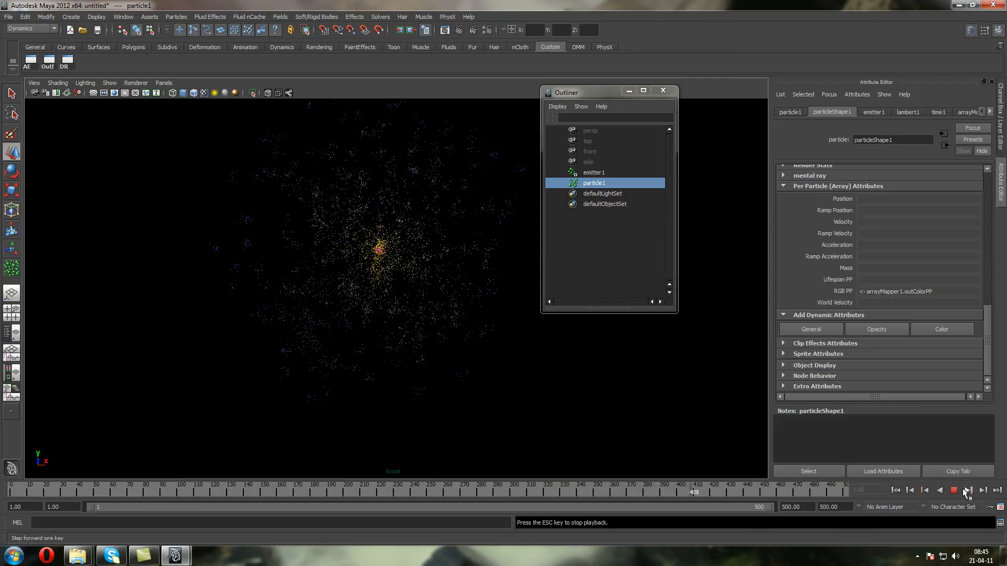
click(954, 491)
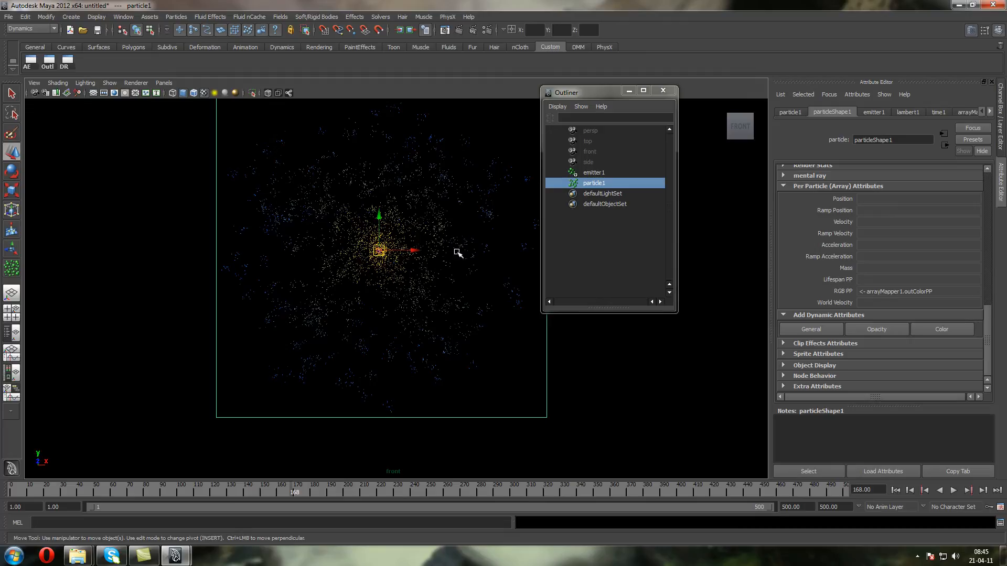
Change emitter1 to the Directional emitter type with Direction X at 0 and Direction Y at 1
click(593, 173)
click(1000, 126)
click(965, 209)
click(963, 226)
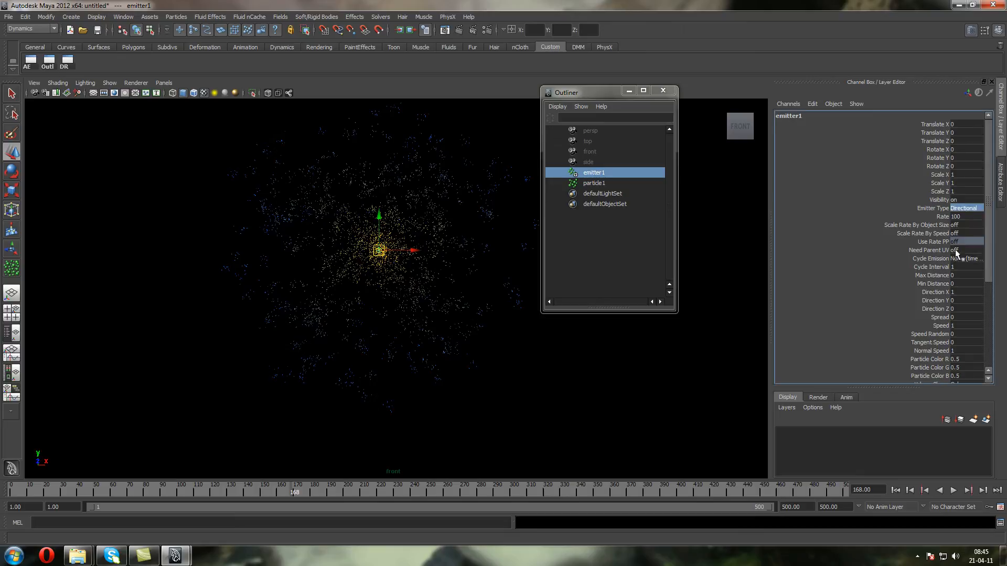
click(966, 293)
click(968, 299)
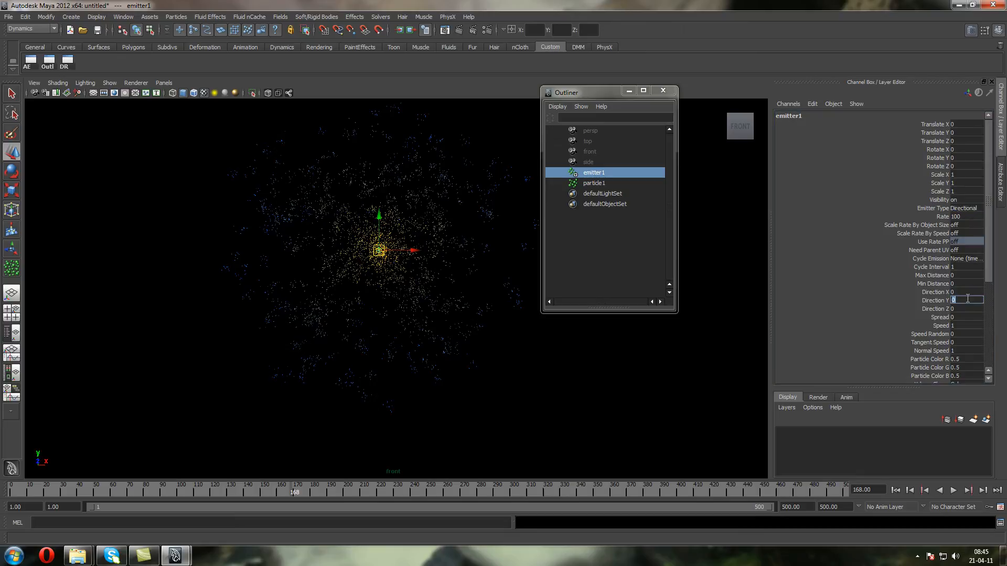
Set the Spread of emitter1 to 0.3 and play the simulation from the first frame
click(967, 317)
text(0.3)
key(Return)
click(895, 489)
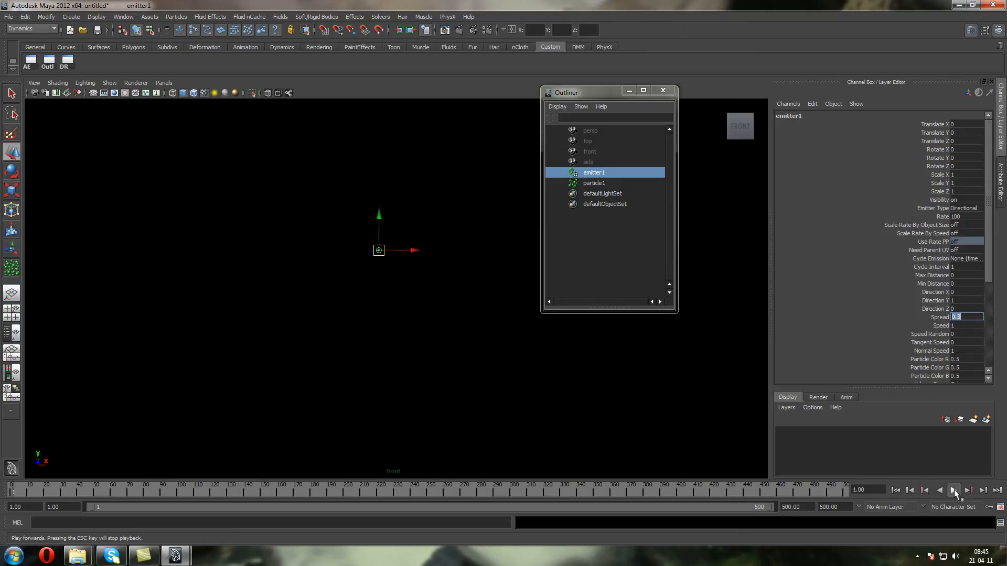
click(953, 492)
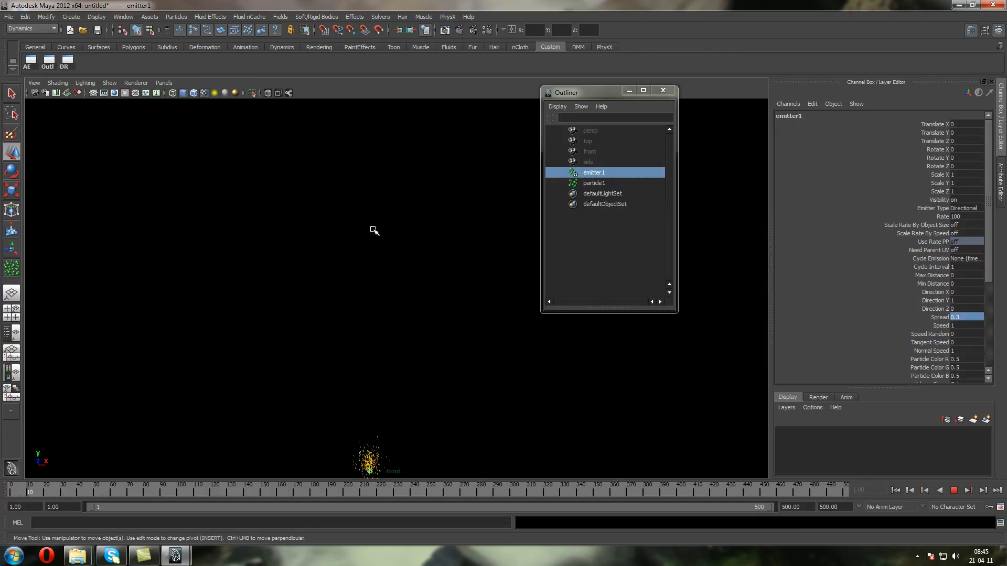
click(954, 491)
Add a per-object Opacity attribute to particleShape1
click(582, 182)
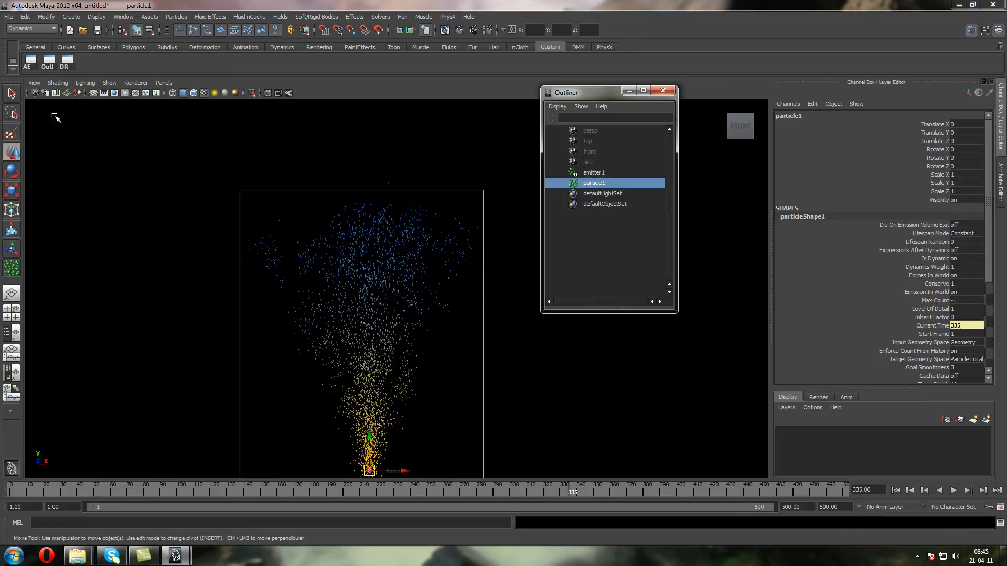
click(31, 61)
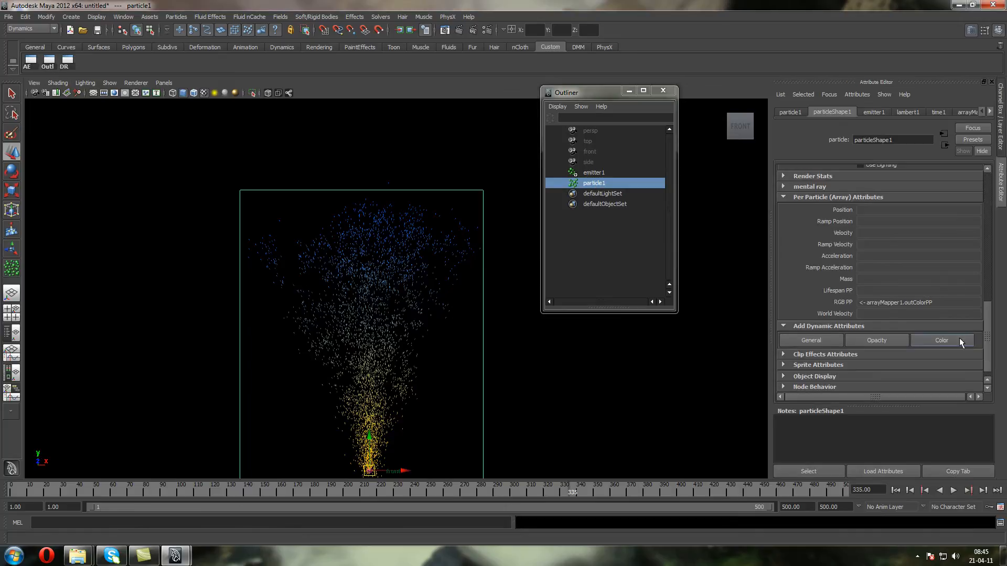
click(890, 347)
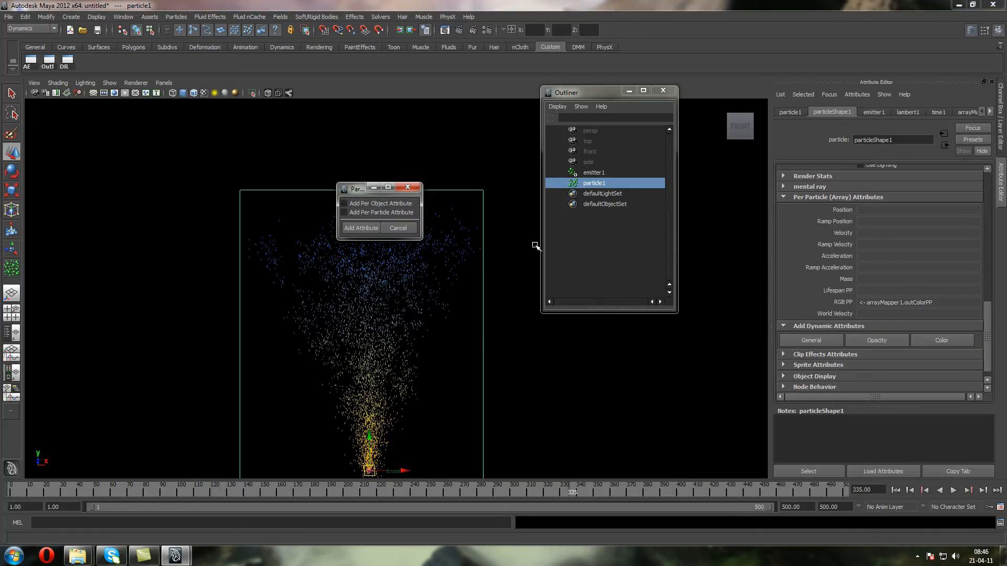
click(379, 202)
click(370, 227)
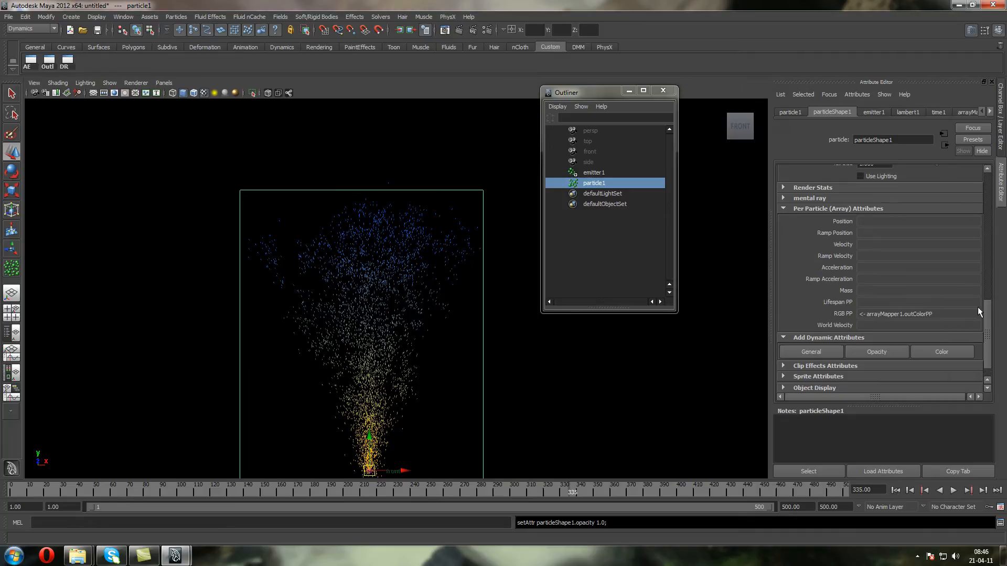
Set the per-object Opacity of particleShape1 to 0.5 in its render attributes
drag(983, 325, 983, 280)
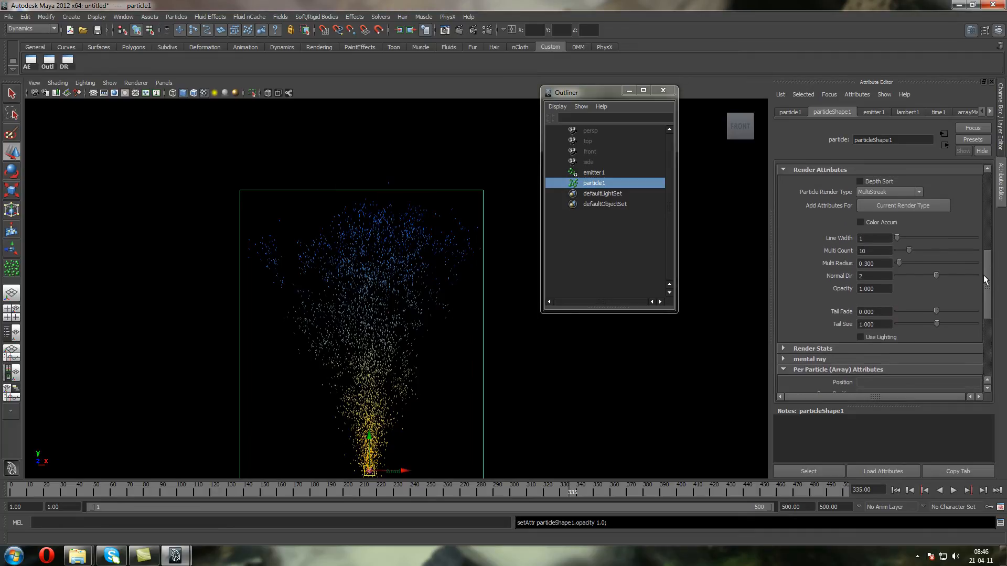
drag(886, 290, 787, 288)
text(0.5)
key(Return)
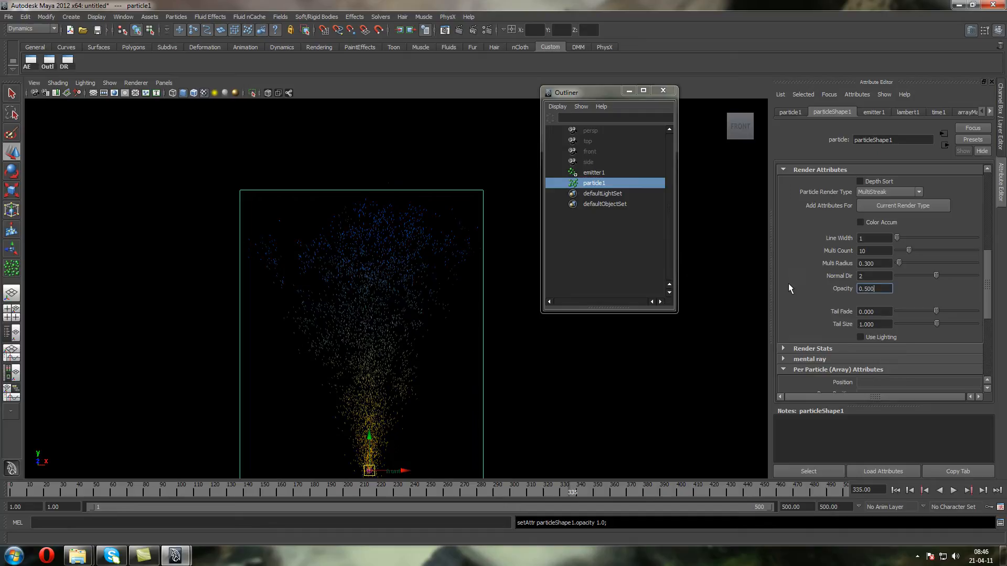
Lower the per-object Opacity of particleShape1 to 0.1
ctrl+drag(869, 290, 761, 292)
double_click(872, 289)
text(0.1)
key(Return)
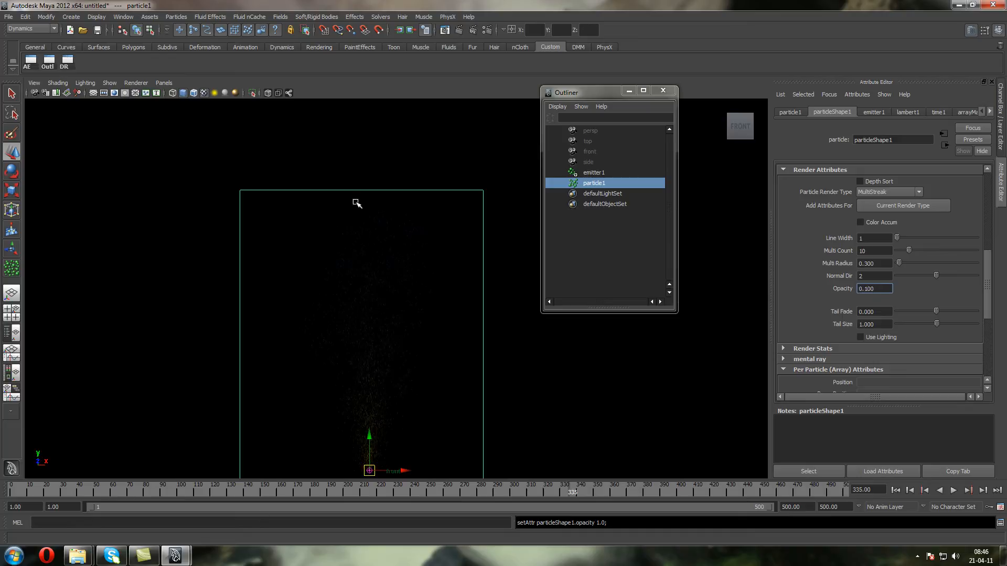
Compare the particles in wireframe display and return the viewport to shaded display
click(396, 89)
key(4)
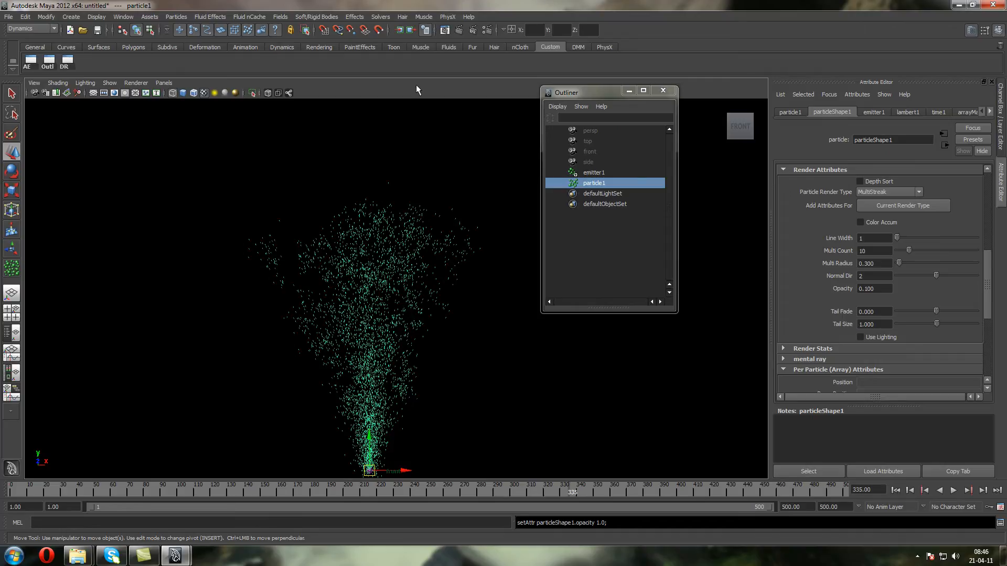
key(5)
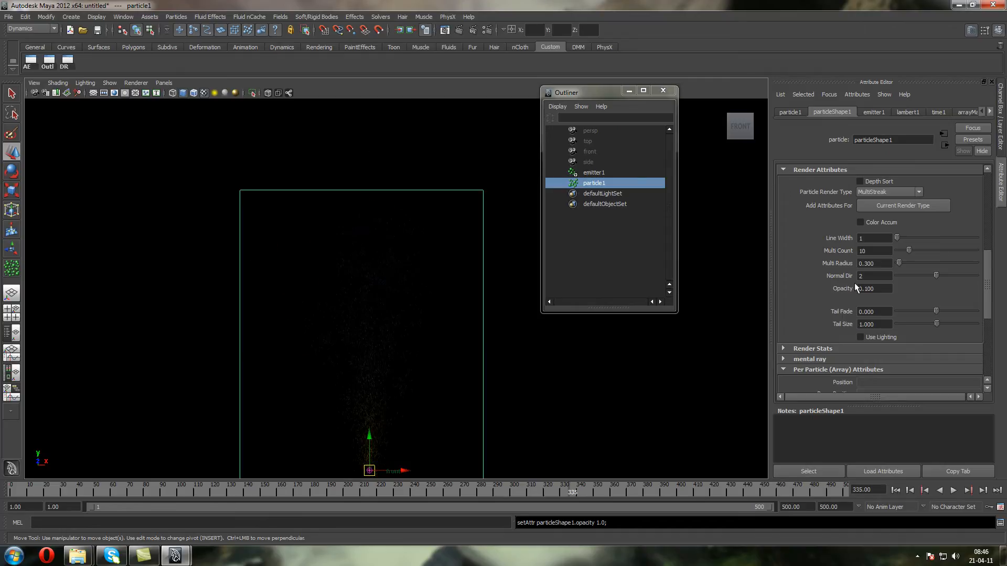
Set the per-object Opacity of particleShape1 to 1
double_click(880, 288)
text(0.5)
key(Return)
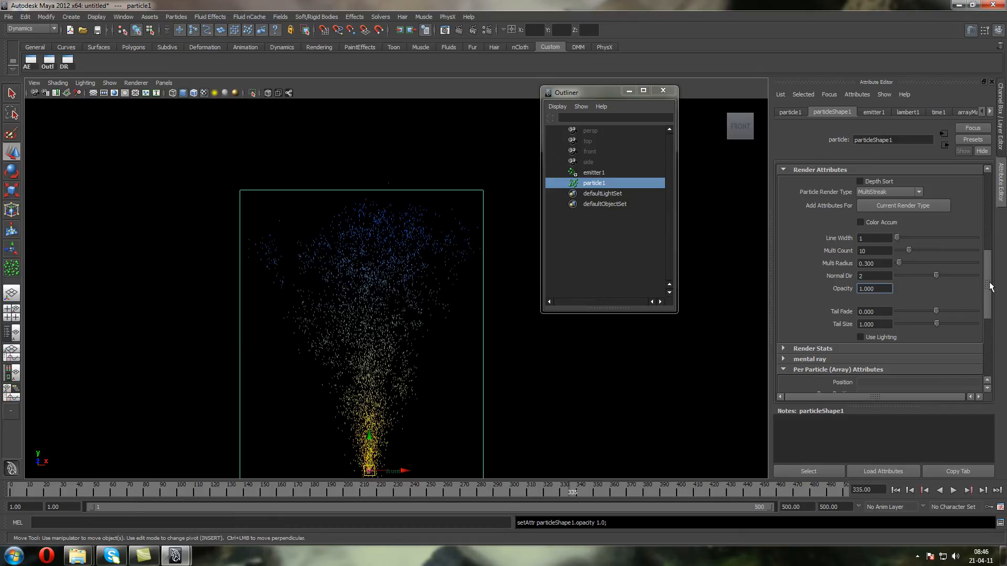
Add a per-particle Opacity attribute to particleShape1
scroll(991, 287, down, 5)
click(874, 336)
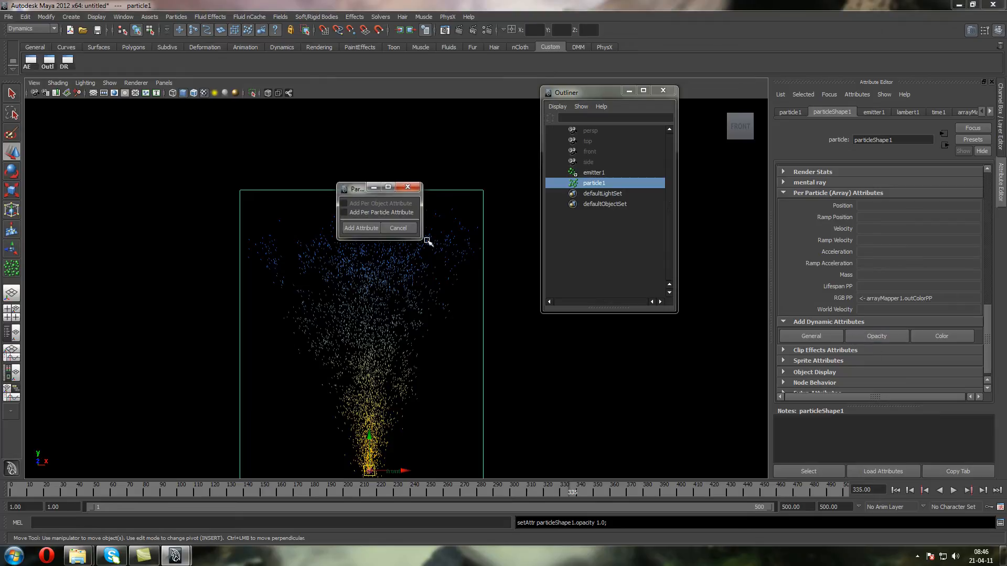
click(361, 228)
Create a ramp on the Opacity PP attribute of particleShape1
click(868, 288)
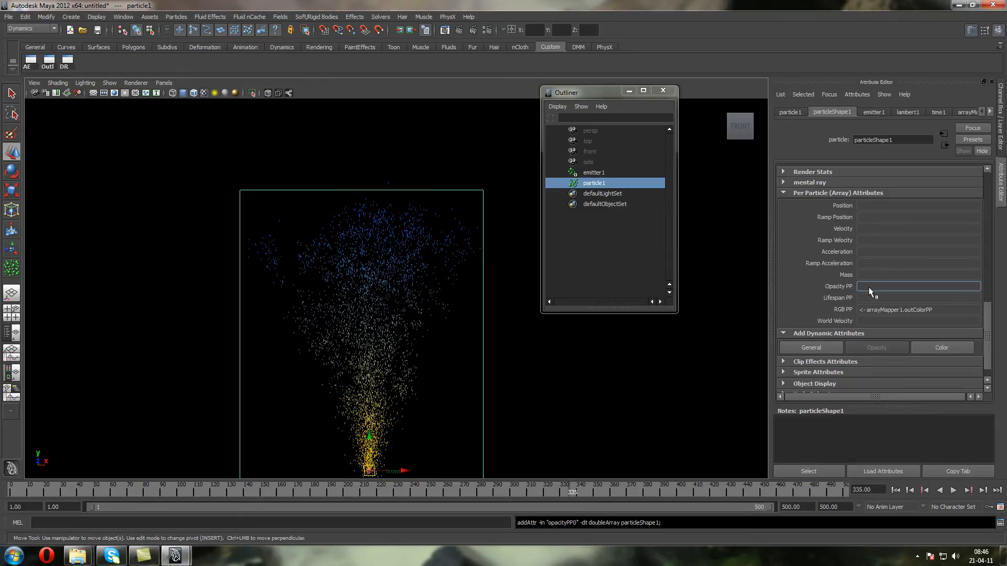
right_click(873, 288)
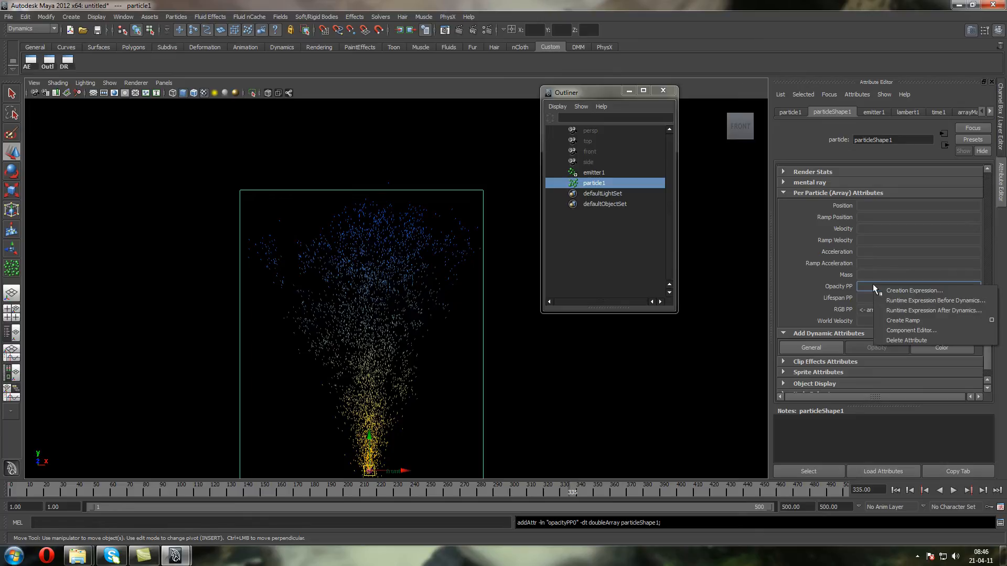
click(918, 320)
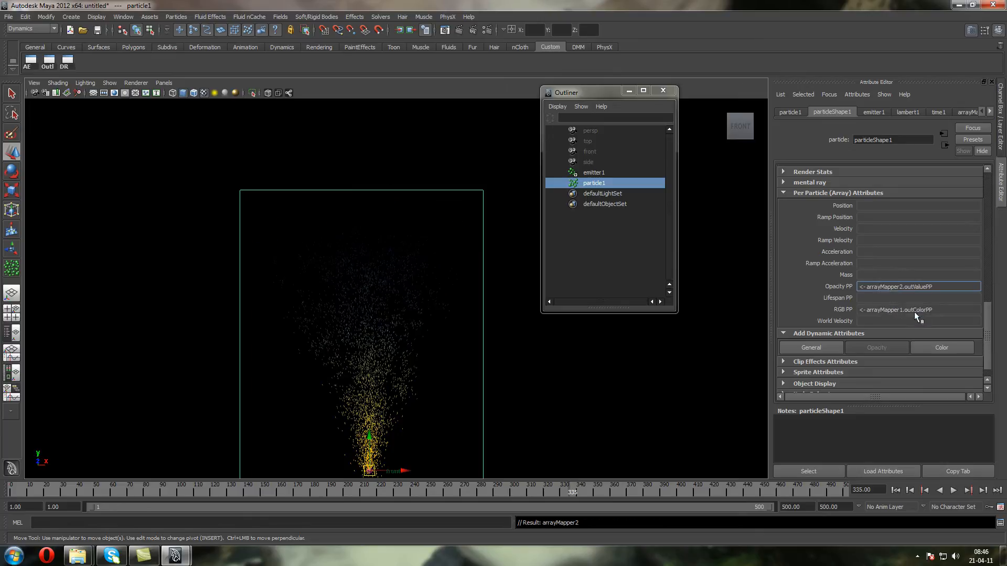
alt+middle_drag(359, 336, 354, 259)
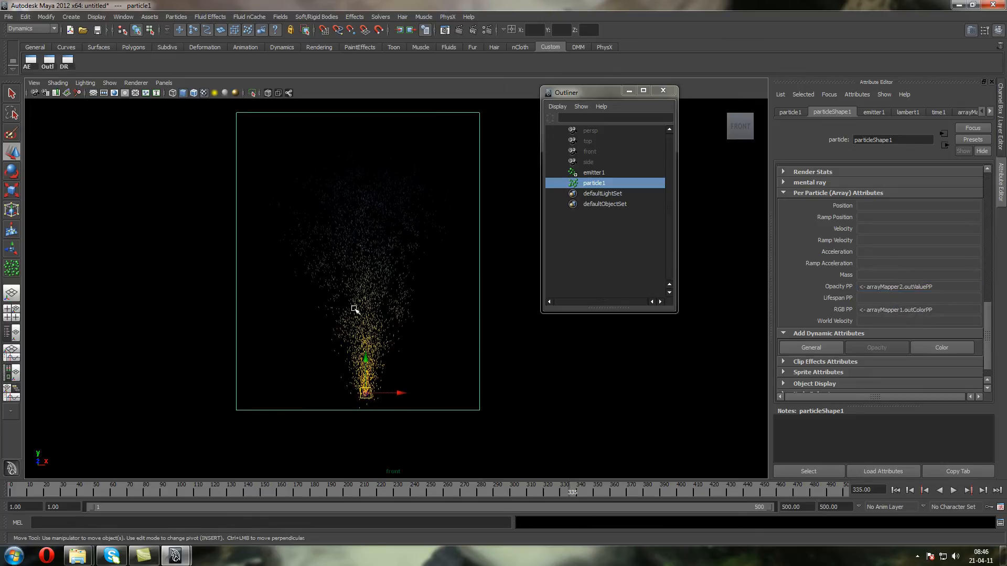
Open the Opacity PP ramp for editing and delete its middle grey entry
right_click(870, 287)
mouse_move(886, 292)
click(820, 291)
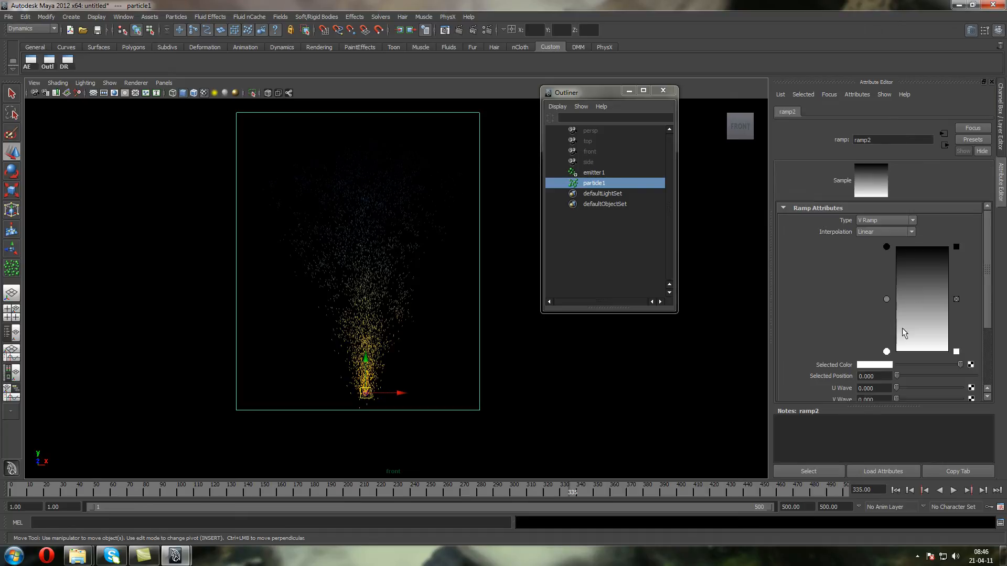
click(956, 299)
Move the black entry of the opacity ramp to position 0.495 and play the simulation
drag(886, 247, 887, 300)
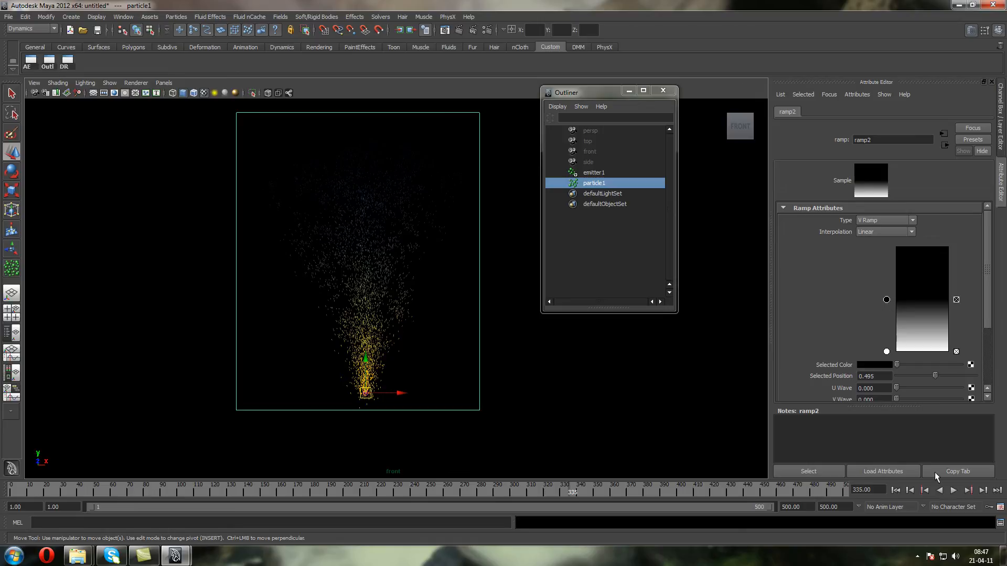
click(953, 491)
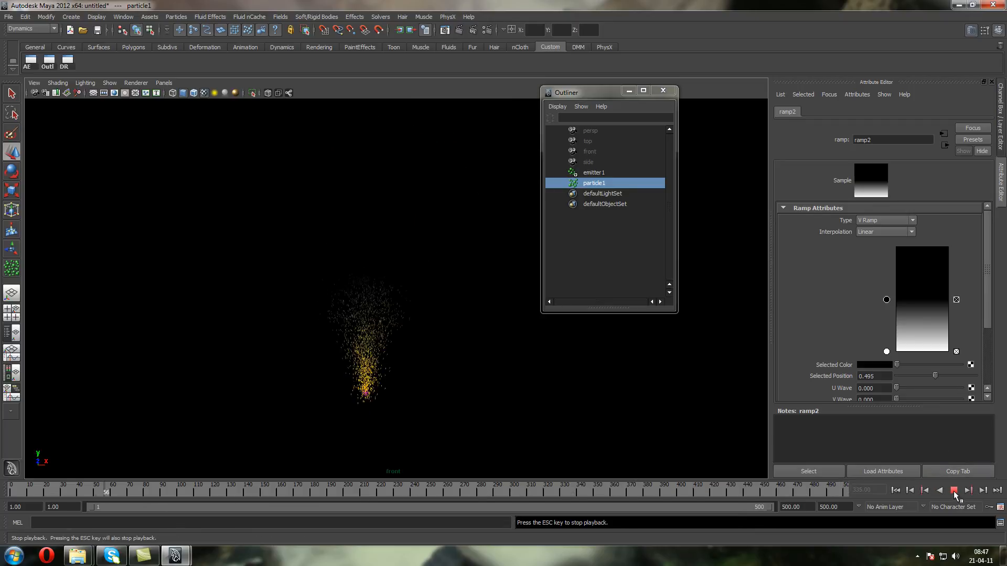
key(Escape)
Move the black entry of the opacity ramp back to position 1.000 and play the simulation
drag(886, 300, 888, 231)
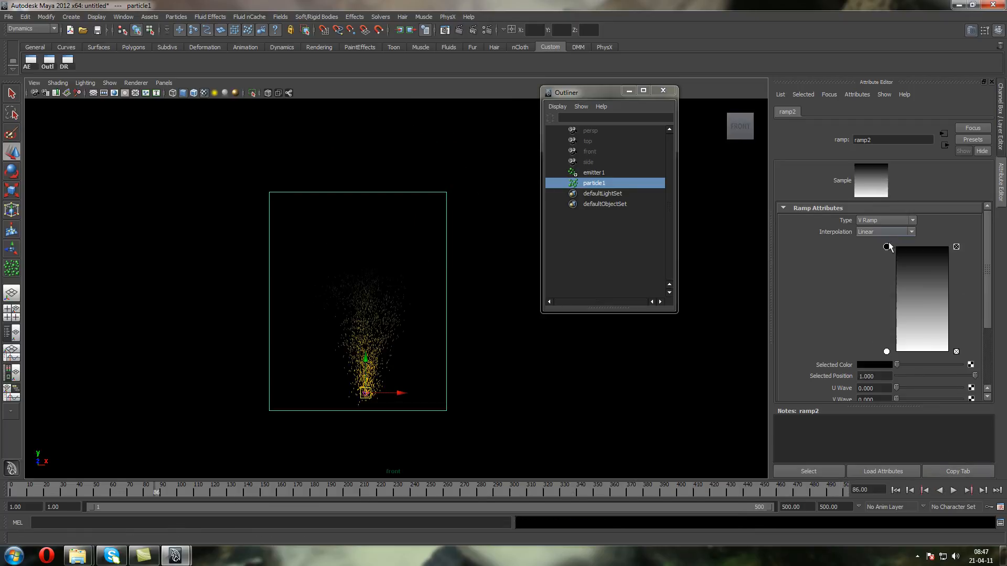
click(954, 491)
click(955, 490)
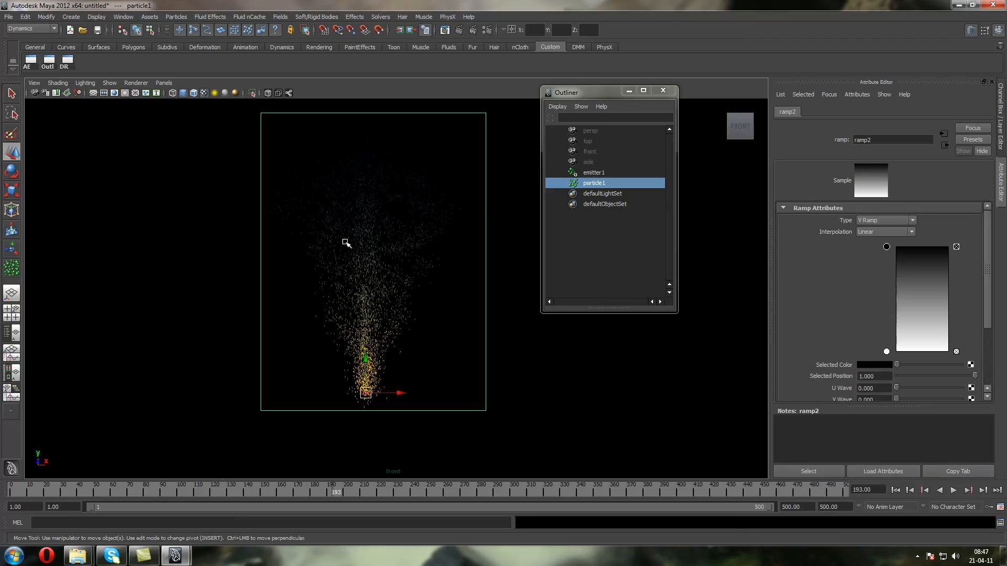
key(alt+v)
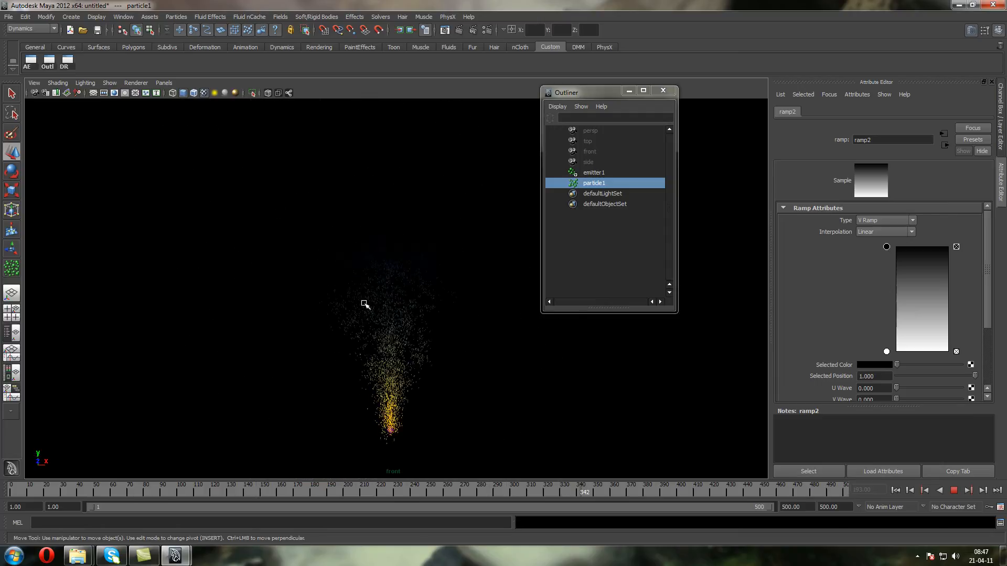
click(953, 490)
Move the white entry of the opacity ramp to position 0.765 and play the simulation
drag(886, 351, 892, 271)
click(955, 491)
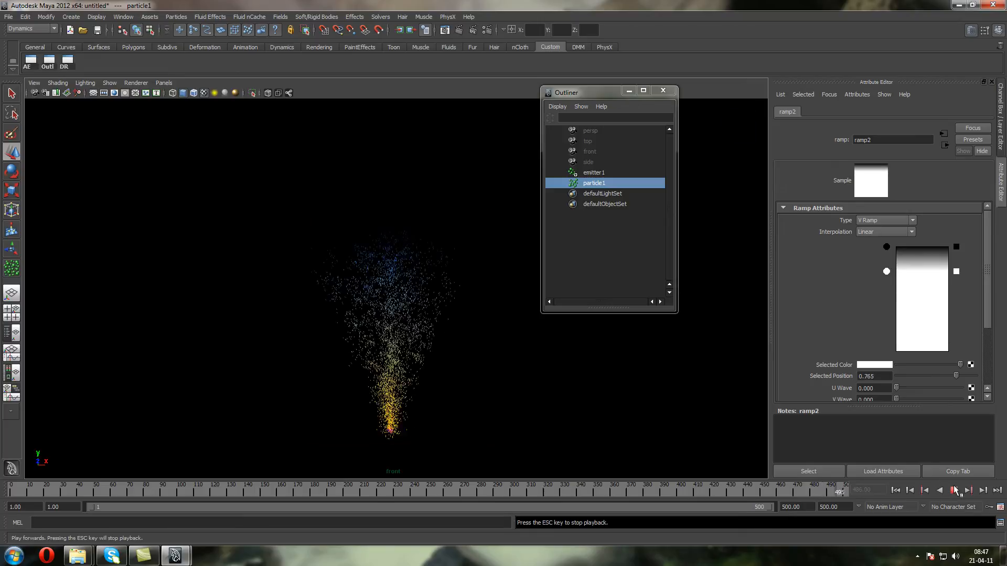
click(954, 490)
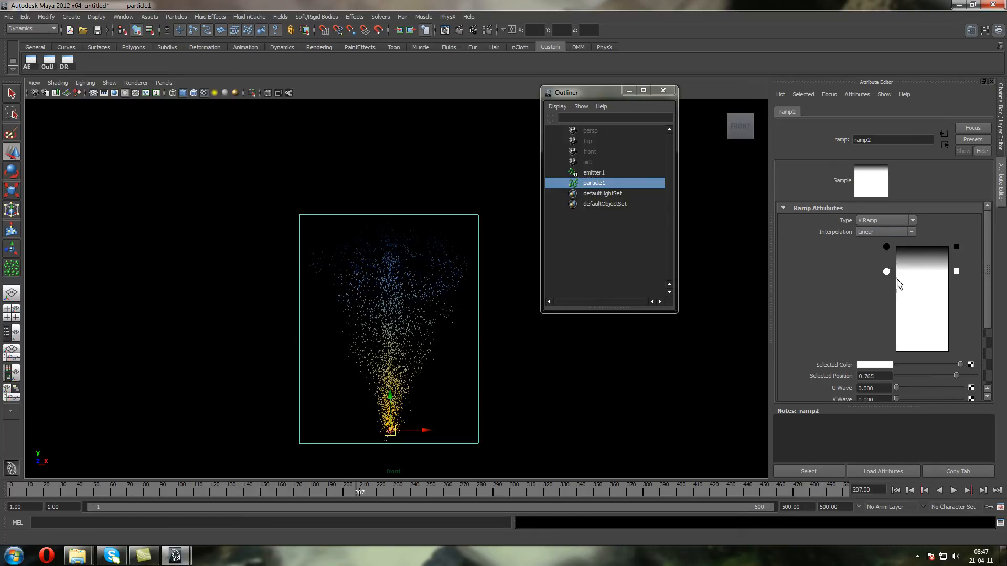
Reverse the opacity ramp, with black at position 0 and white at 1.000, and play the simulation
drag(886, 247, 902, 393)
drag(884, 273, 887, 231)
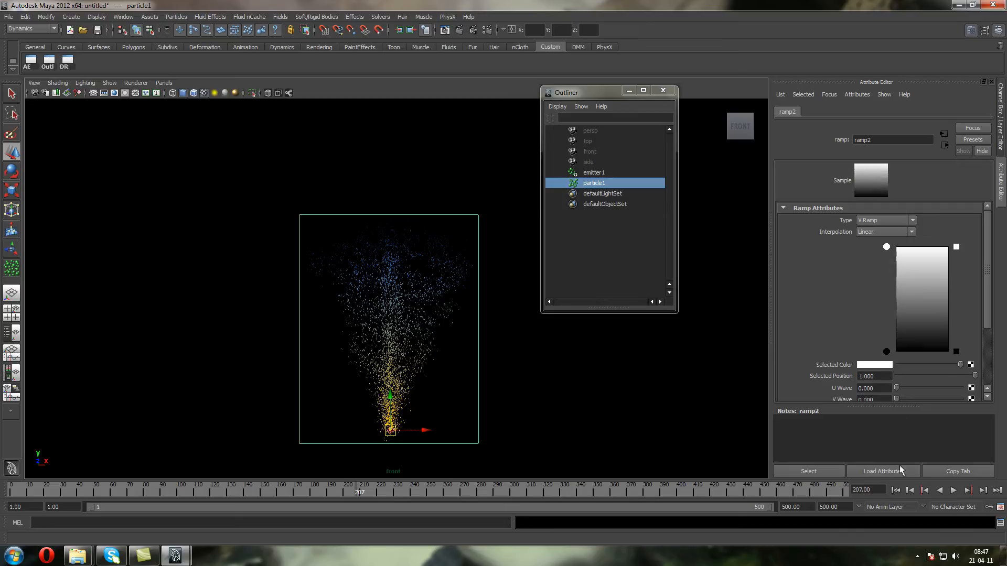
click(954, 490)
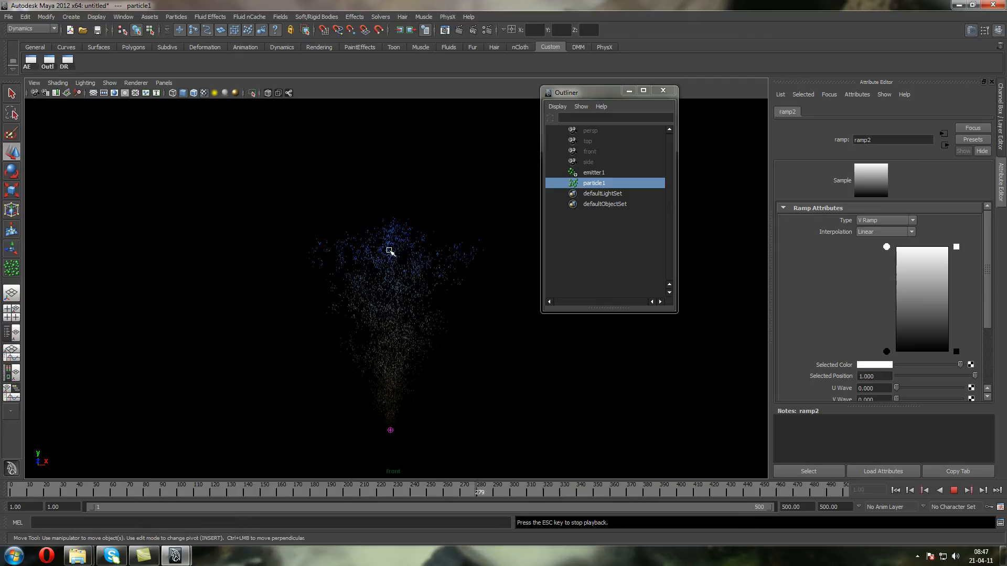
Add a white entry near the middle of the opacity ramp and set the entry at position 1.000 to black, returning to the first frame
mouse_move(887, 247)
mouse_down()
mouse_move(904, 314)
mouse_move(885, 303)
mouse_move(903, 238)
mouse_up()
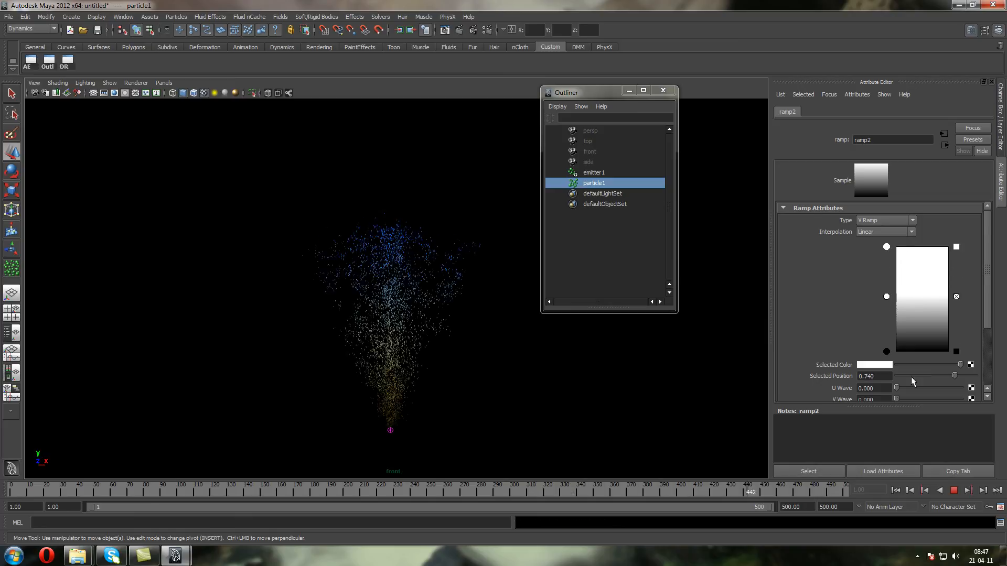
click(955, 491)
drag(960, 365, 854, 363)
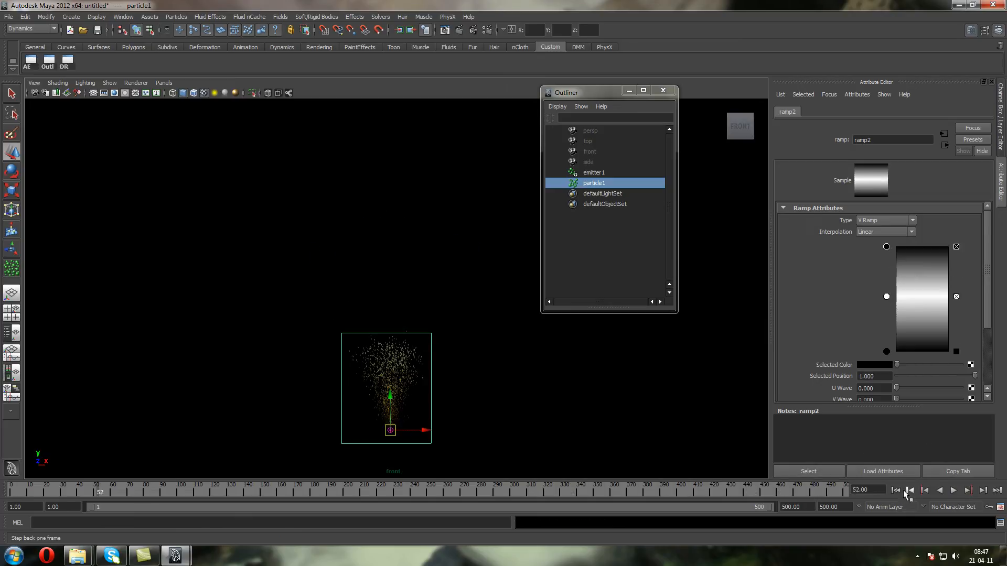
click(895, 490)
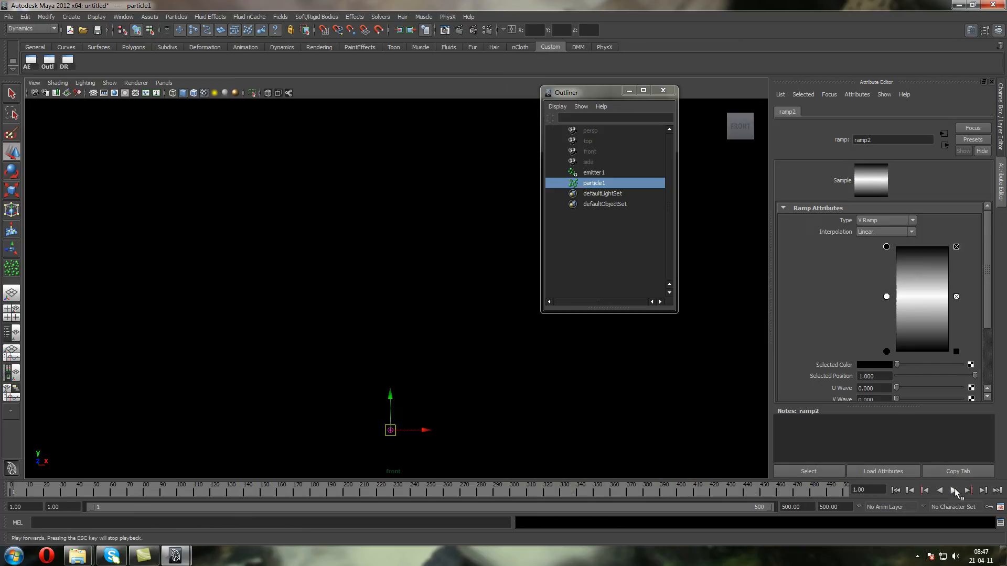
Play the simulation with the new opacity ramp and examine the fading particles from several angles in the perspective view
click(954, 491)
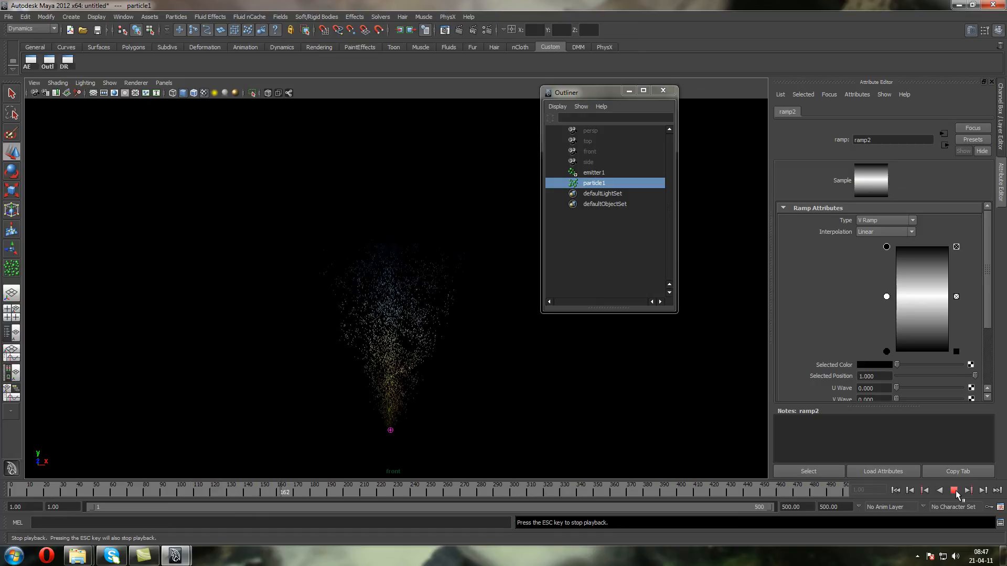
click(955, 491)
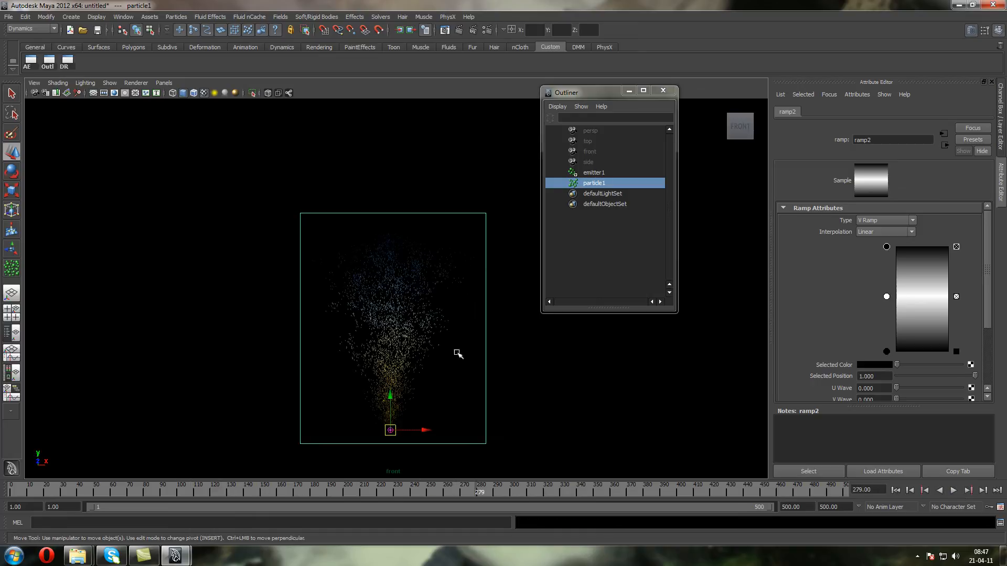
key(space)
drag(527, 401, 525, 385)
alt+drag(407, 326, 445, 355)
alt+middle_drag(429, 291, 441, 339)
scroll(389, 238, up, 4)
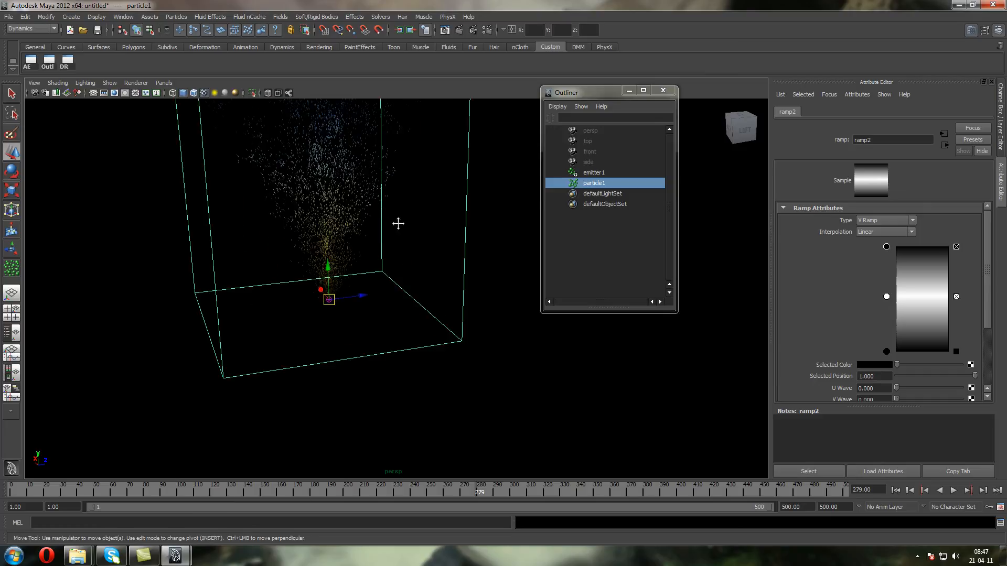
alt+drag(396, 217, 453, 337)
alt+drag(540, 364, 565, 389)
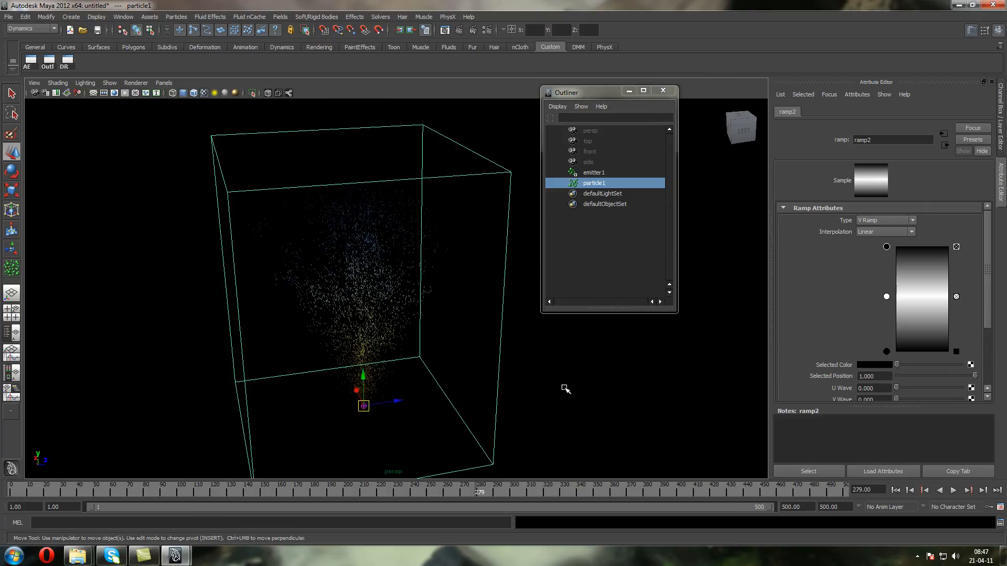
click(952, 493)
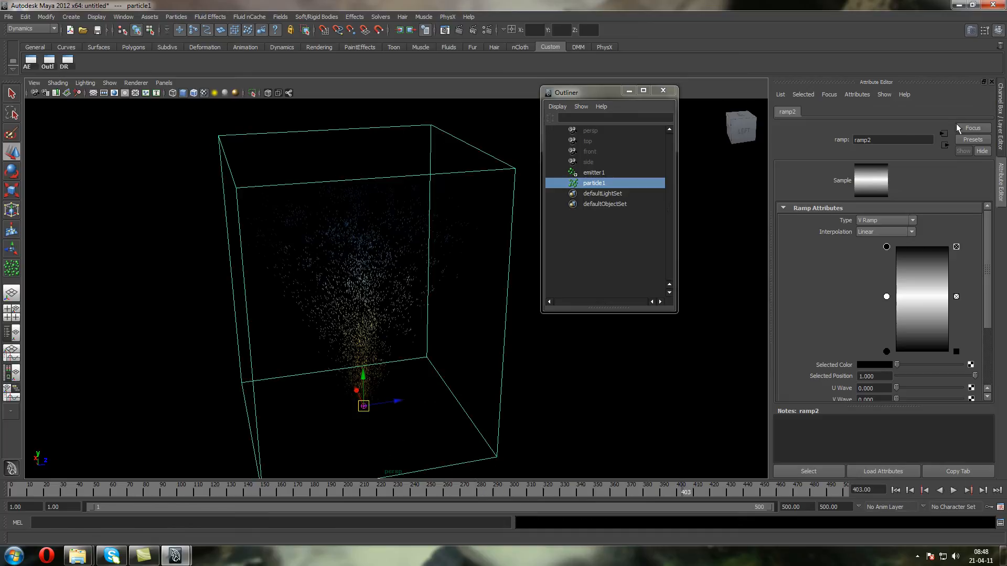
Return from the opacity ramp to the particleShape1 attributes and switch the viewport to the front view
click(945, 145)
click(944, 146)
alt+drag(520, 220, 219, 156)
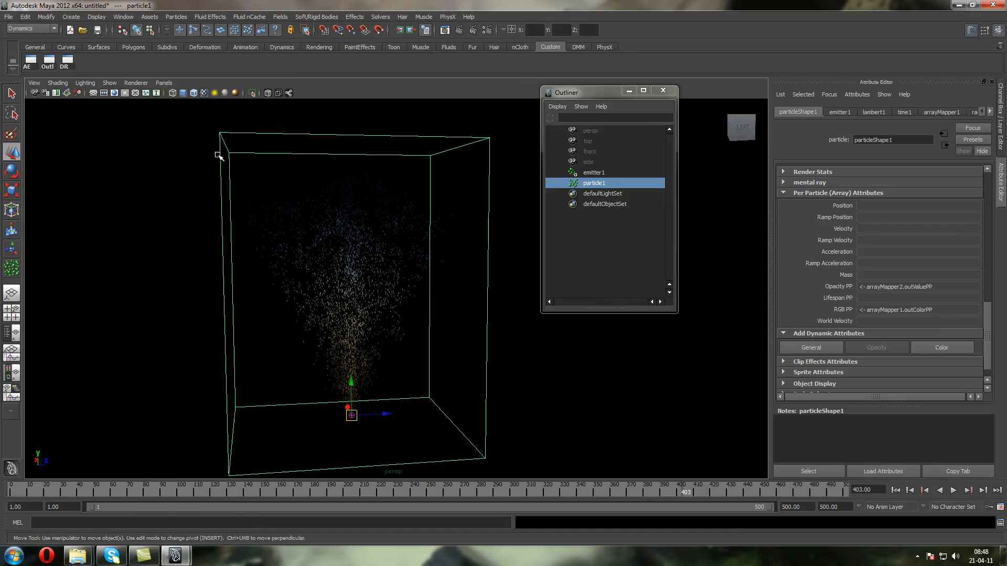
click(163, 83)
mouse_move(195, 108)
click(248, 114)
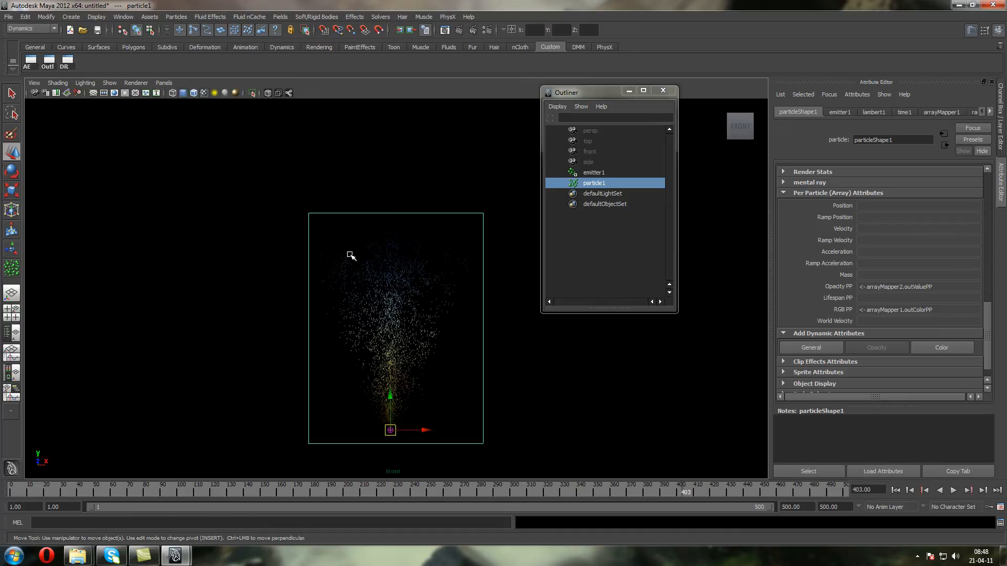
alt+middle_drag(459, 348, 476, 294)
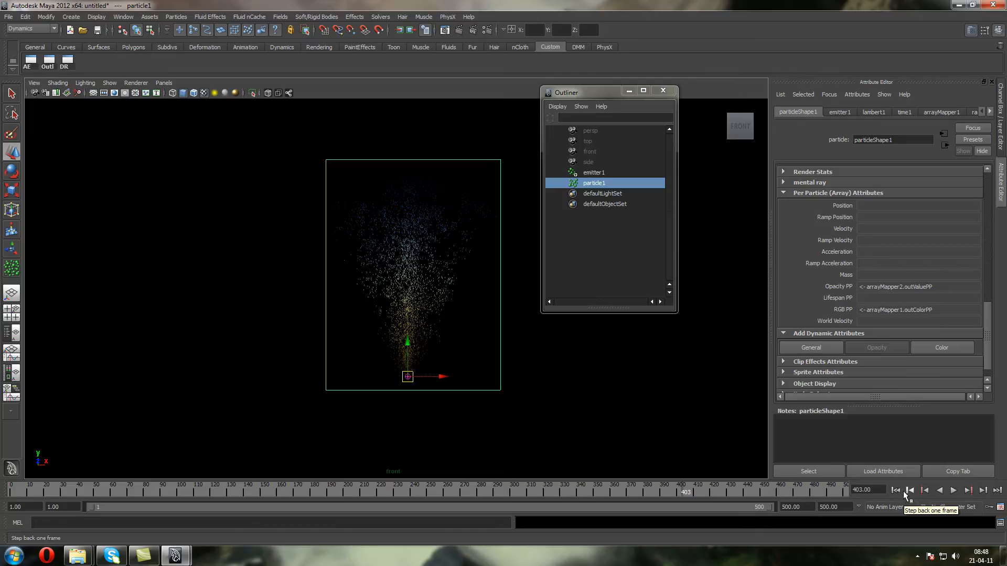
Delete the emitter and its particles in the front view and return to the first frame
click(162, 83)
mouse_move(164, 94)
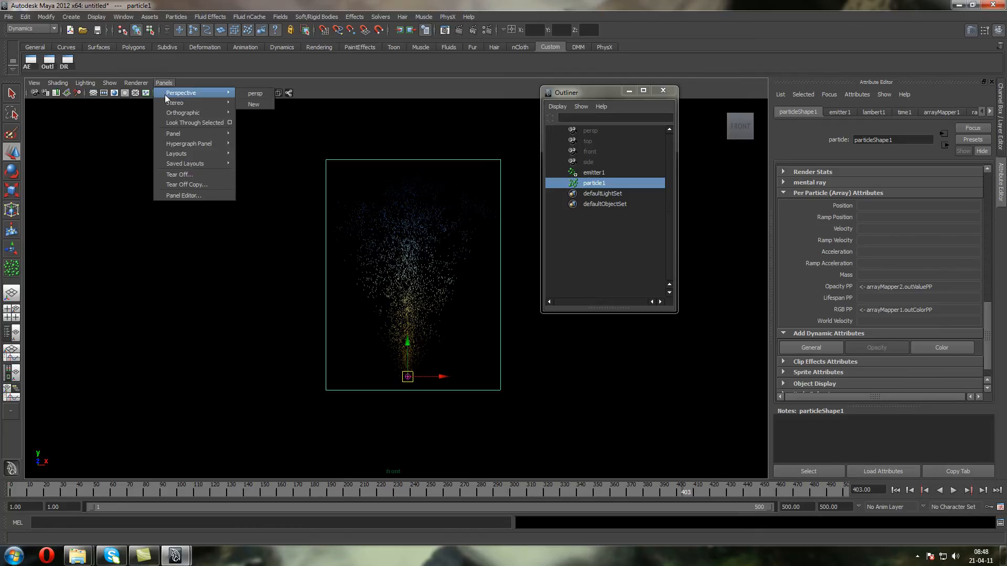
mouse_move(199, 110)
click(249, 119)
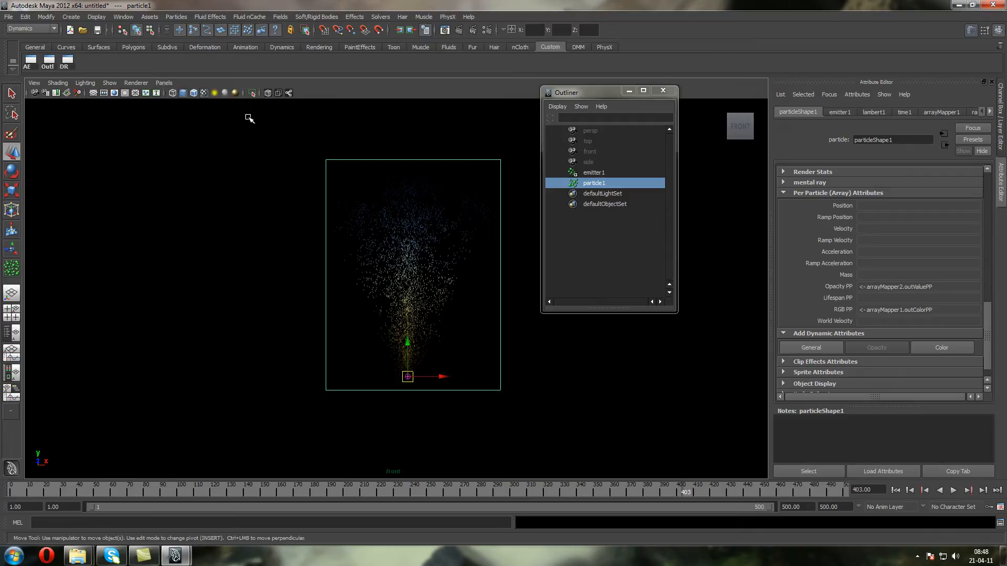
drag(495, 419, 341, 314)
key(Delete)
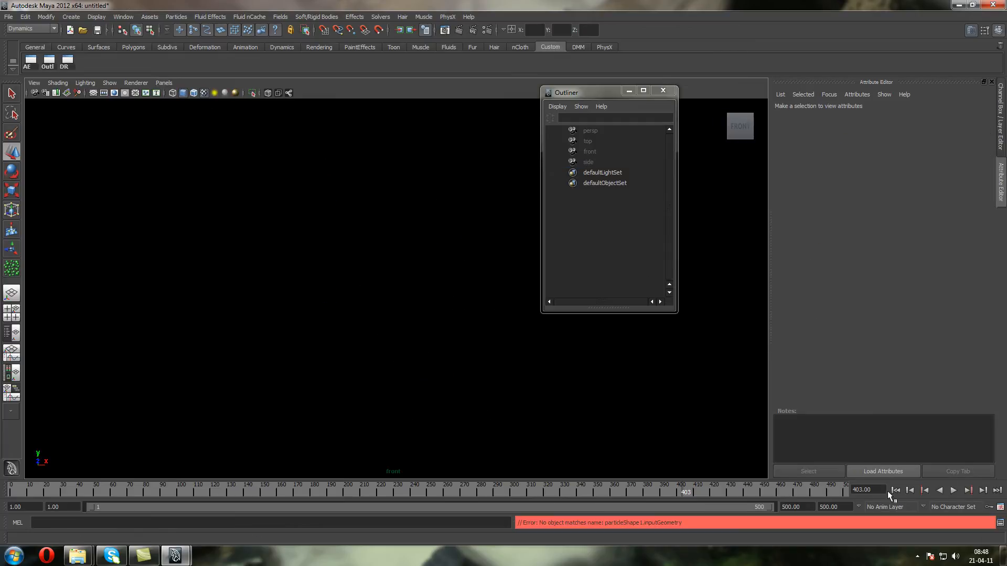
click(896, 490)
Activate the EP Curve Tool and show the grid in the front view
click(71, 16)
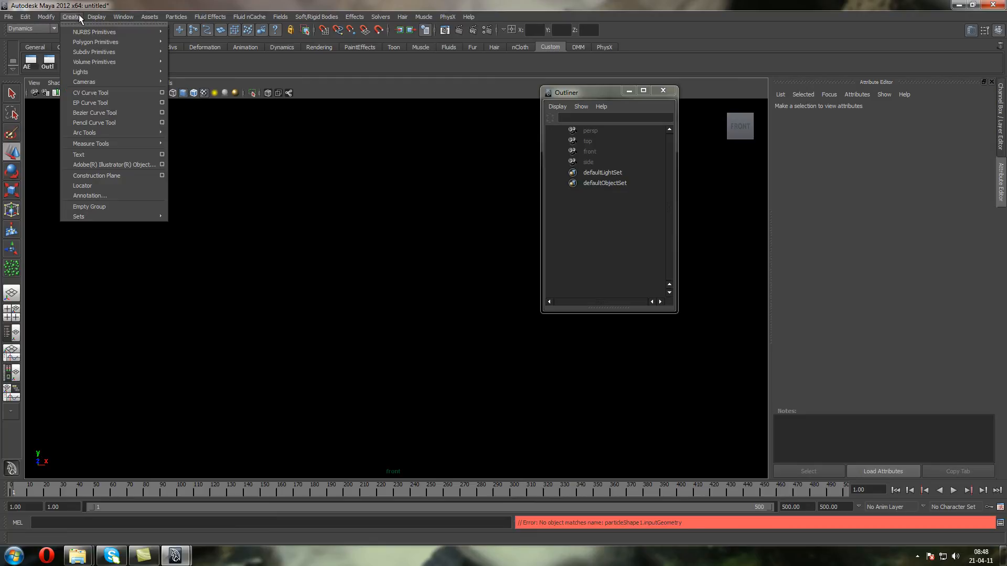
click(151, 103)
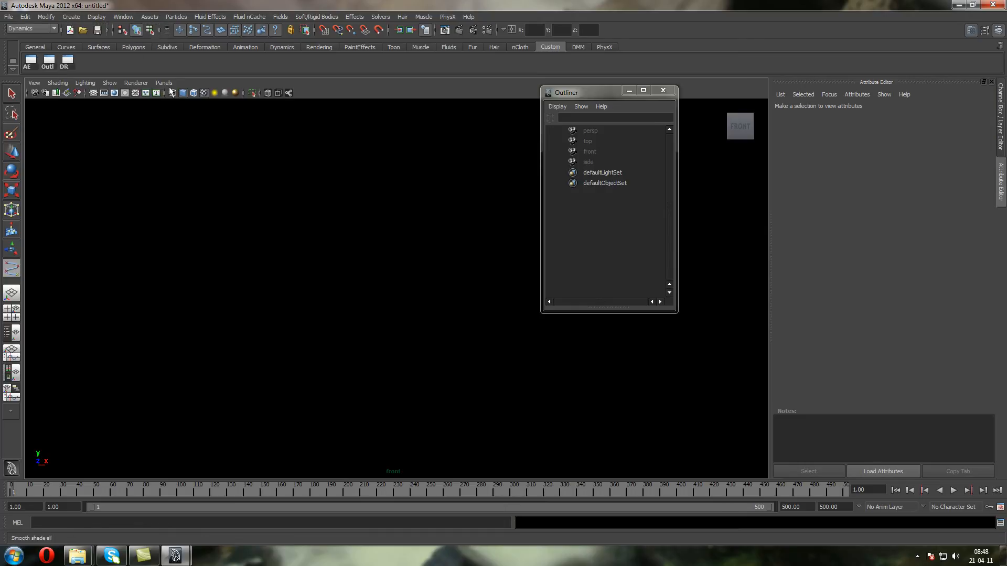
click(95, 93)
click(110, 82)
mouse_move(182, 115)
click(254, 113)
scroll(269, 149, down, 6)
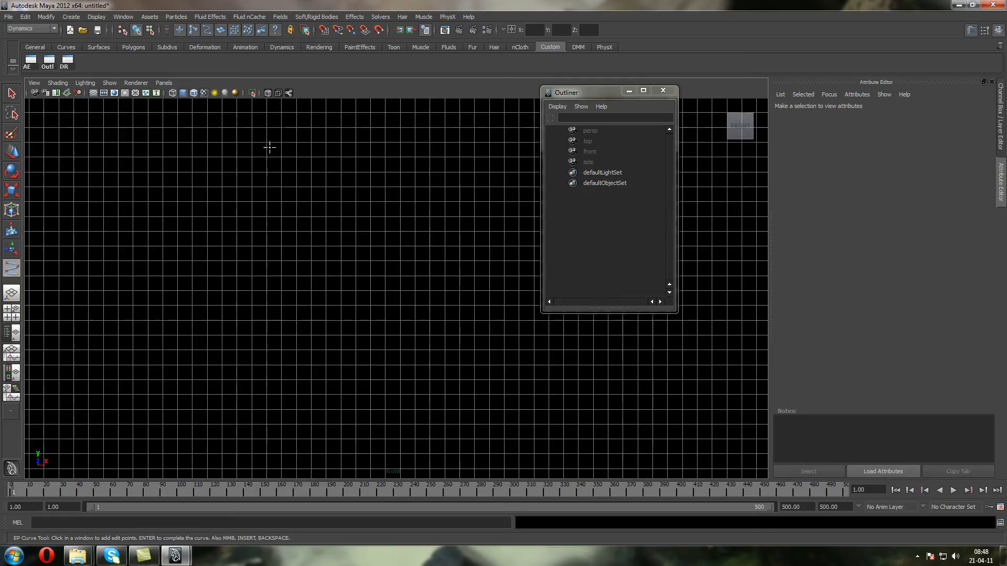
scroll(268, 149, down, 2)
scroll(265, 144, up, 7)
alt+middle_drag(365, 156, 300, 184)
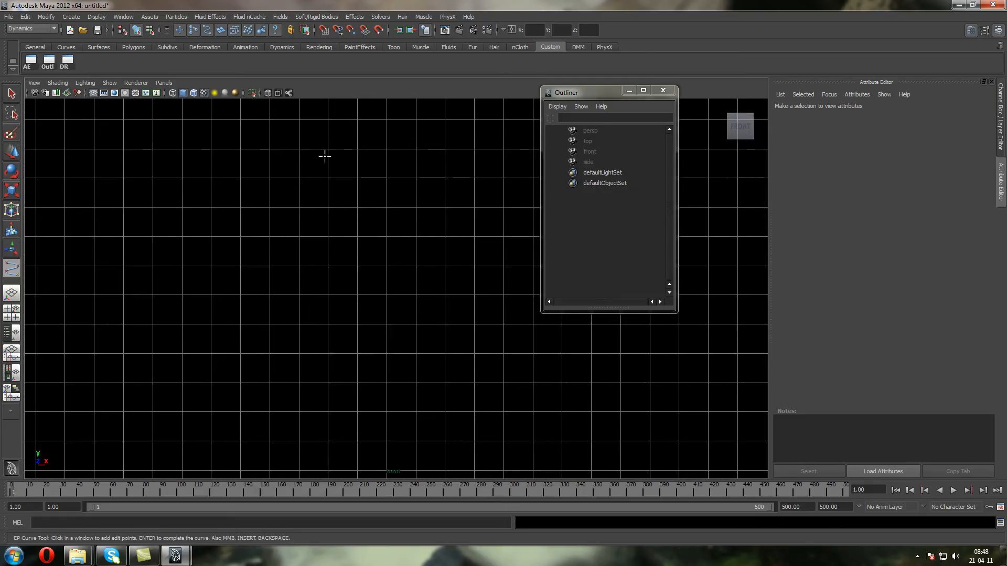
Draw half of a three-tiered fountain profile as an EP curve from top to base, ending on the vertical axis, and finish the curve
click(309, 151)
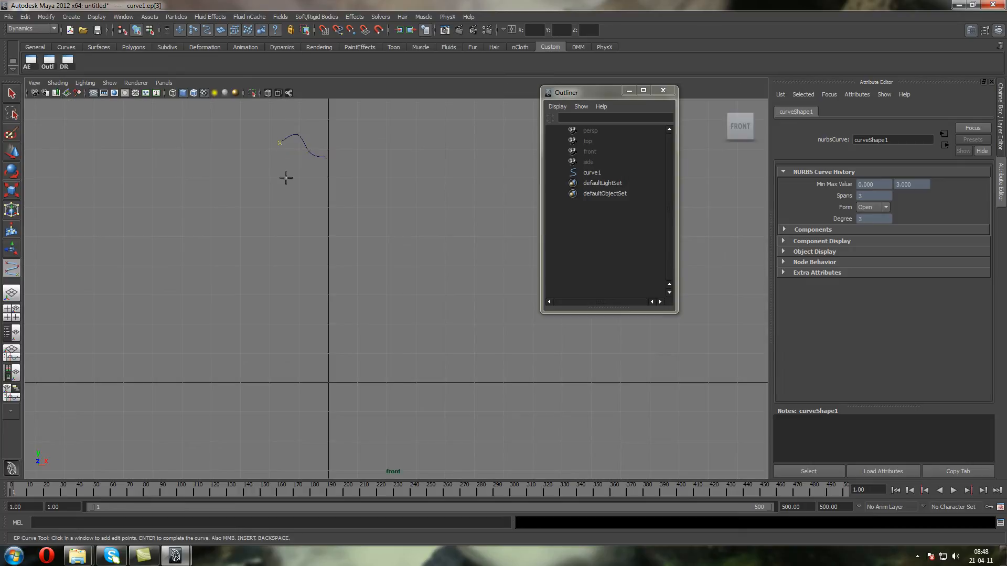
click(286, 178)
click(309, 196)
click(309, 223)
click(303, 253)
click(244, 255)
click(200, 244)
click(190, 218)
click(159, 209)
click(127, 230)
click(134, 245)
click(166, 252)
click(172, 283)
click(214, 301)
click(261, 311)
click(276, 338)
click(276, 383)
click(191, 397)
scroll(137, 378, down, 2)
click(164, 374)
click(92, 361)
click(74, 326)
click(51, 320)
scroll(53, 326, down, 1)
click(66, 332)
click(92, 362)
click(106, 387)
click(177, 409)
click(298, 417)
click(307, 443)
scroll(316, 397, down, 2)
click(302, 410)
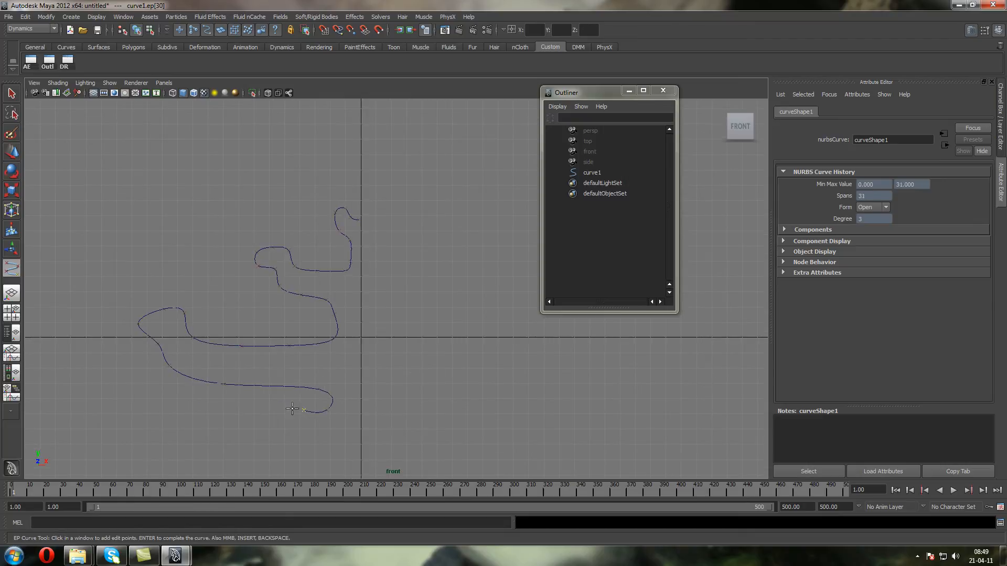
click(284, 432)
click(360, 433)
key(Return)
Move the control vertex at the profile curve's upper end onto the vertical axis, and return to object mode
key(w)
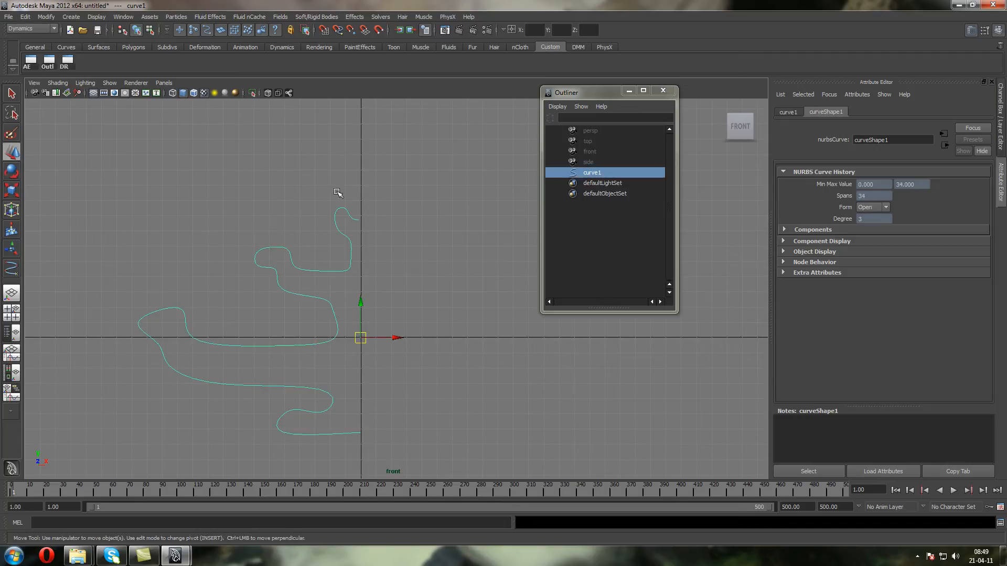
right_drag(349, 213, 321, 214)
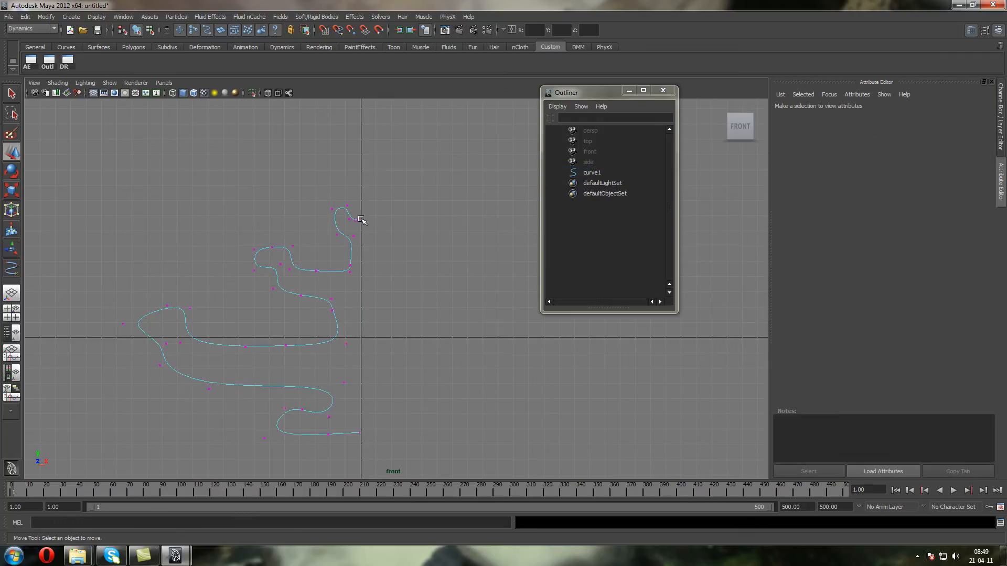
click(361, 219)
drag(394, 221, 399, 223)
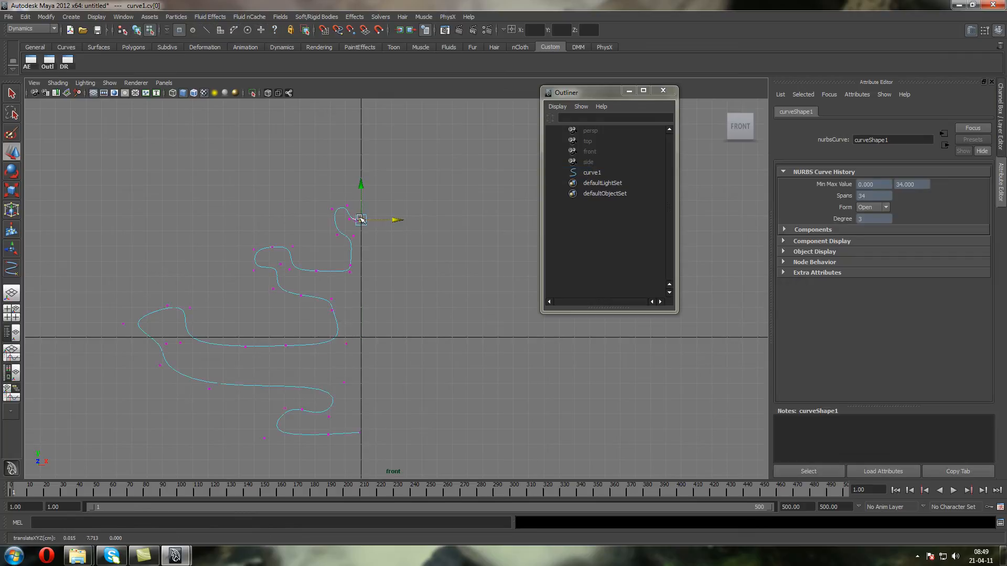
key(F8)
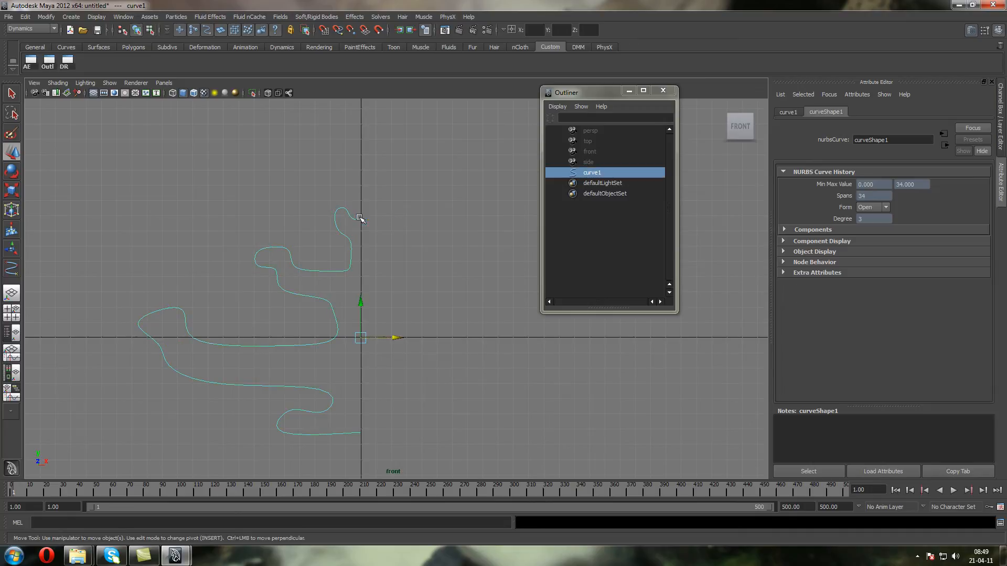
Try revolving the profile curve into a NURBS surface, and delete that surface after viewing it in perspective
click(102, 45)
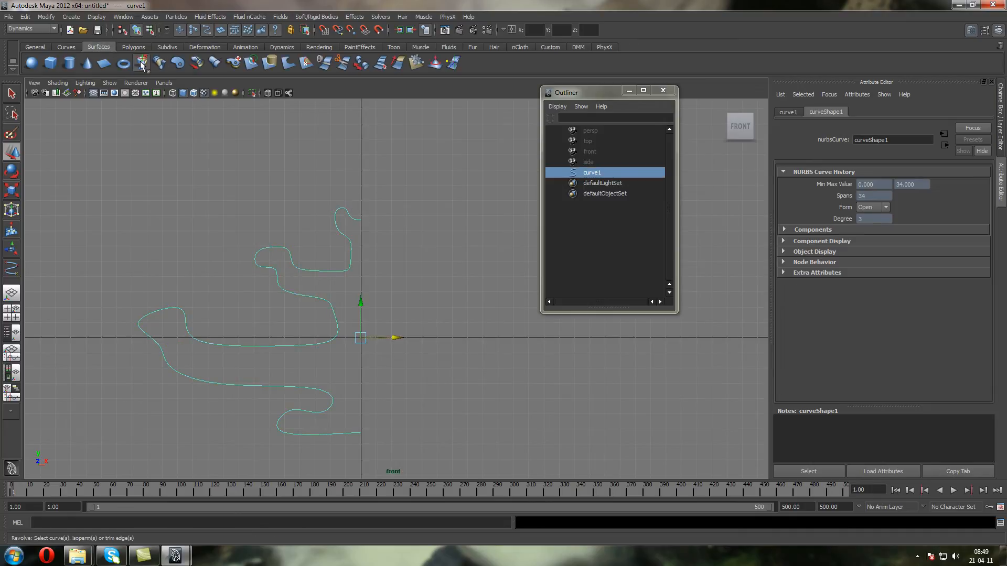
click(150, 401)
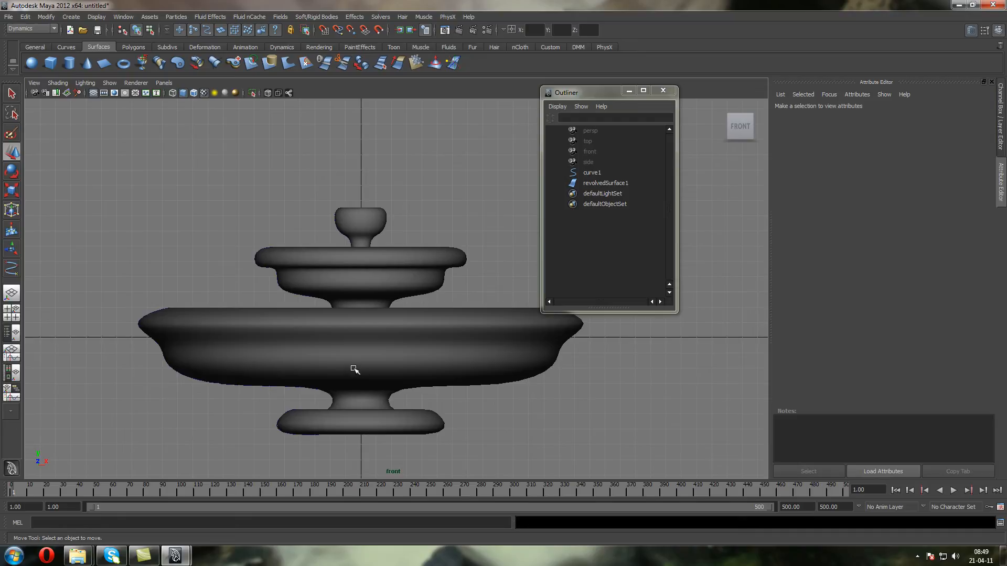
click(378, 326)
key(space)
drag(379, 255, 343, 190)
scroll(350, 235, up, 4)
key(Delete)
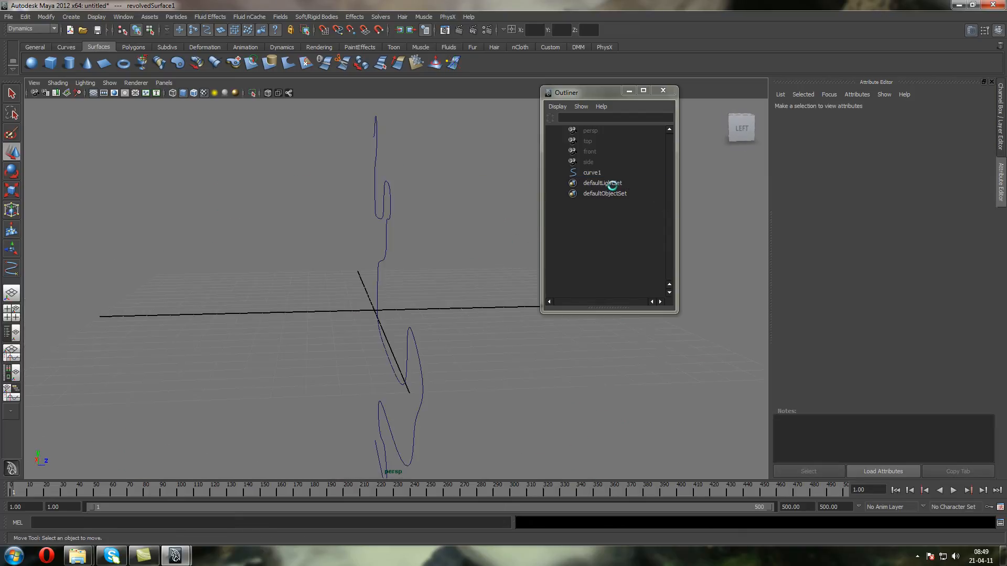
Revolve the profile curve around the Y axis with Polygons output geometry and Quads type
click(598, 174)
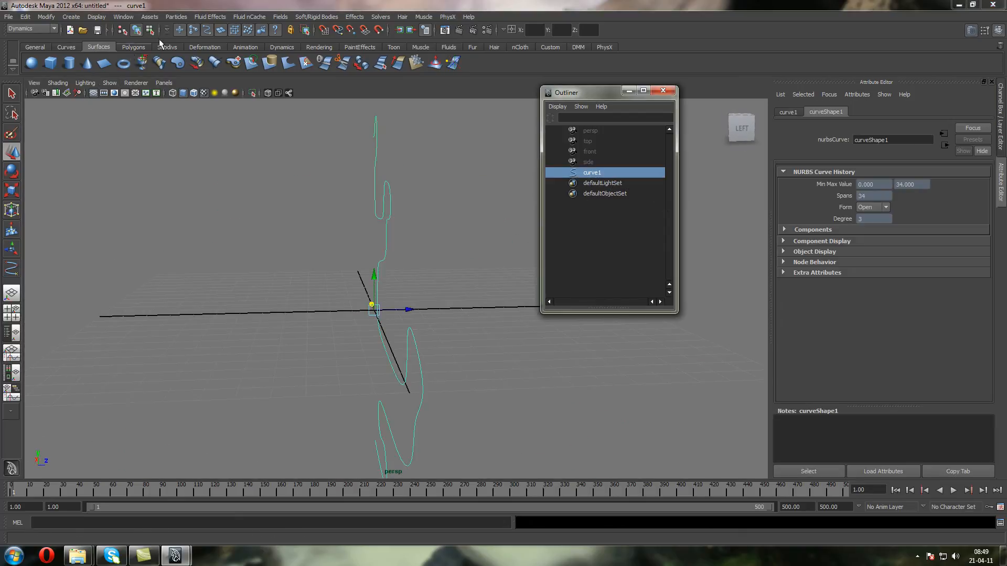
click(46, 29)
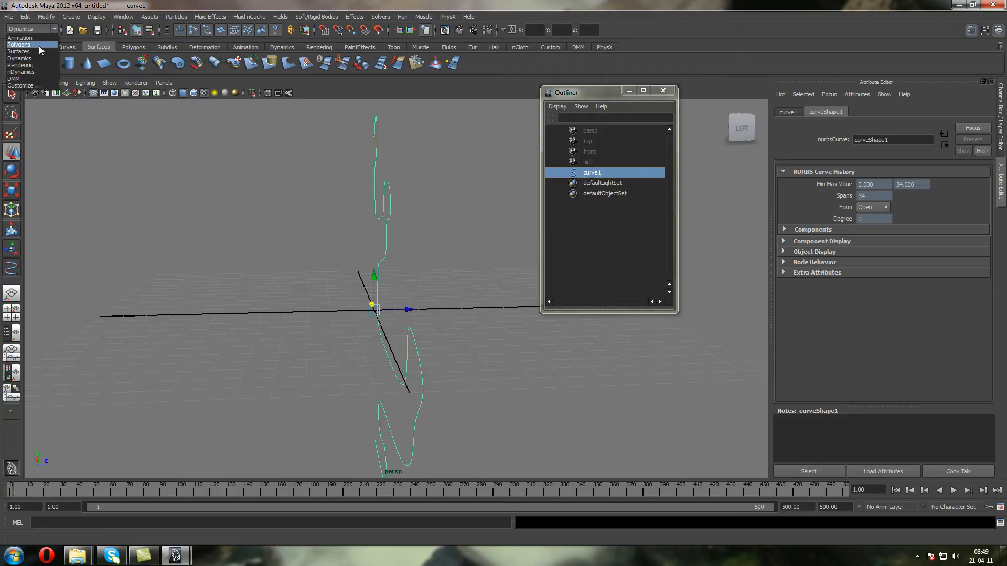
click(39, 50)
click(125, 16)
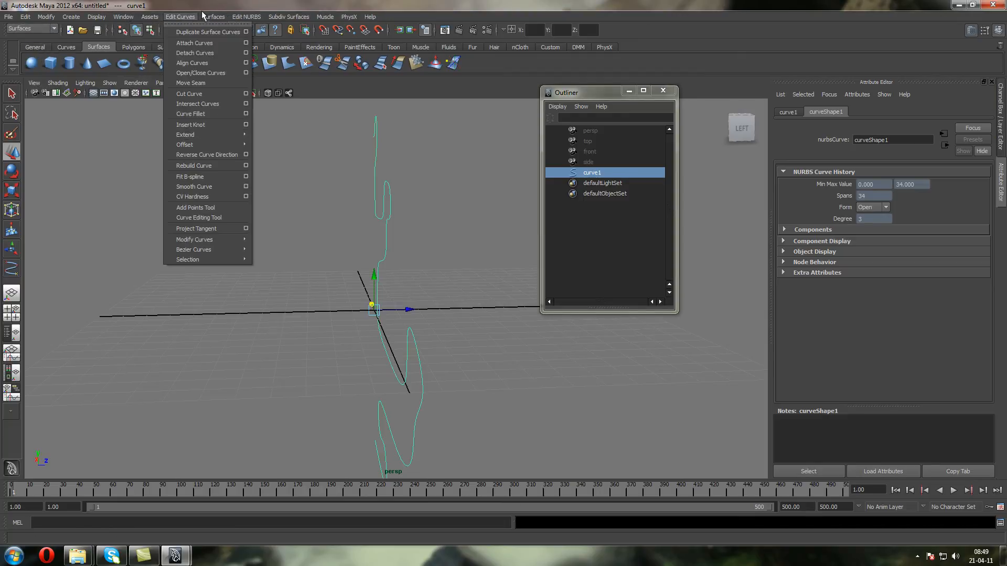
mouse_move(213, 16)
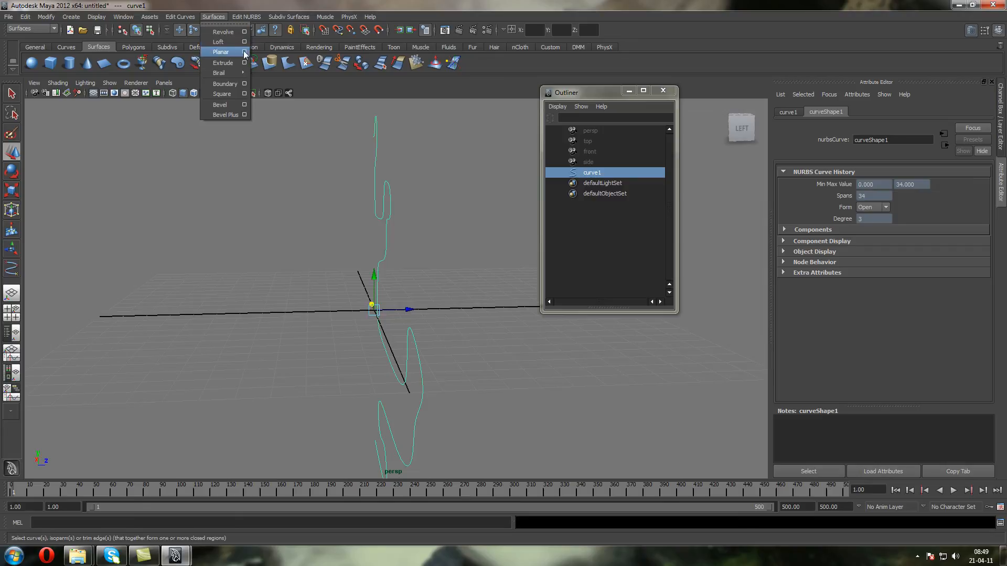
click(245, 31)
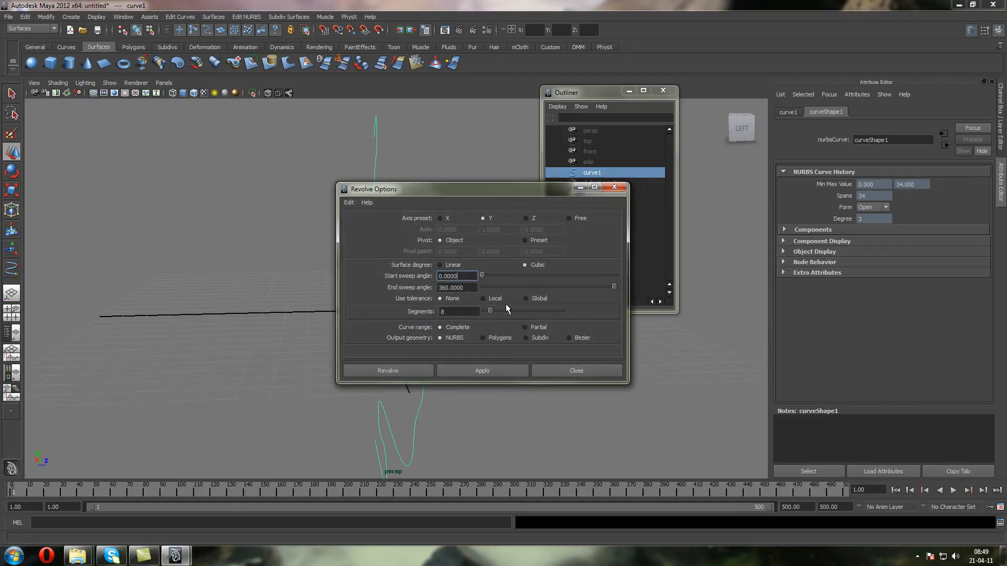
click(483, 338)
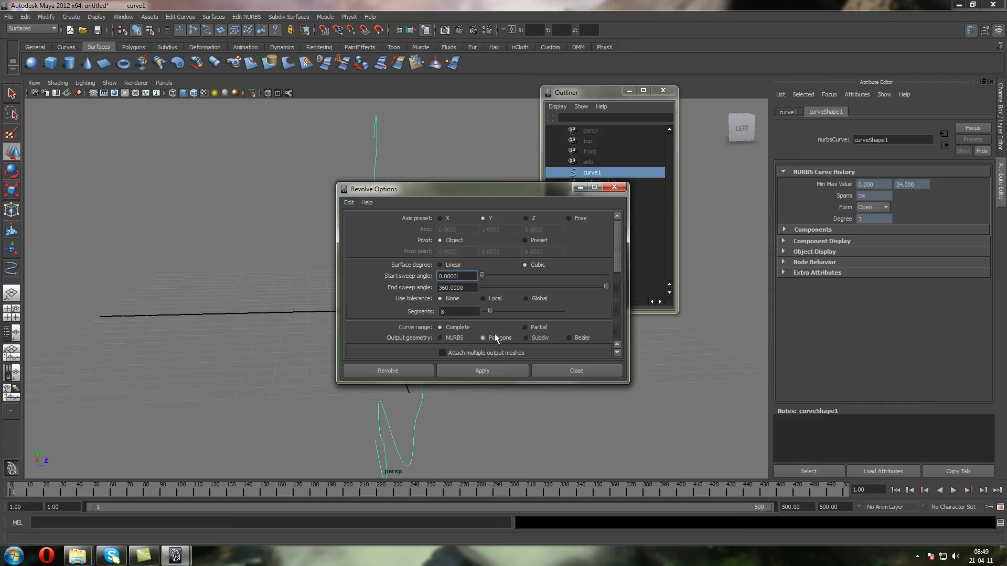
drag(612, 265, 618, 294)
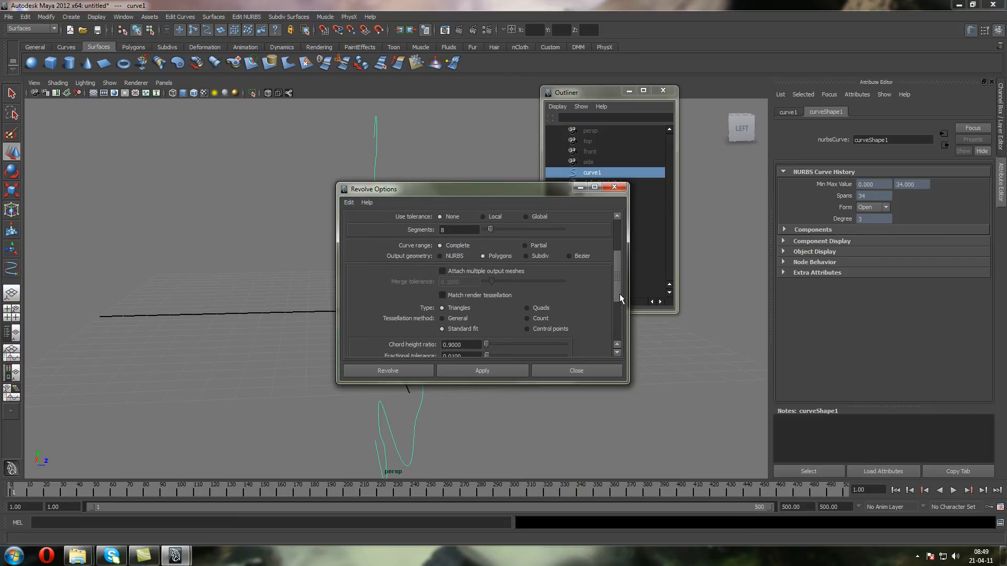
click(547, 309)
click(482, 372)
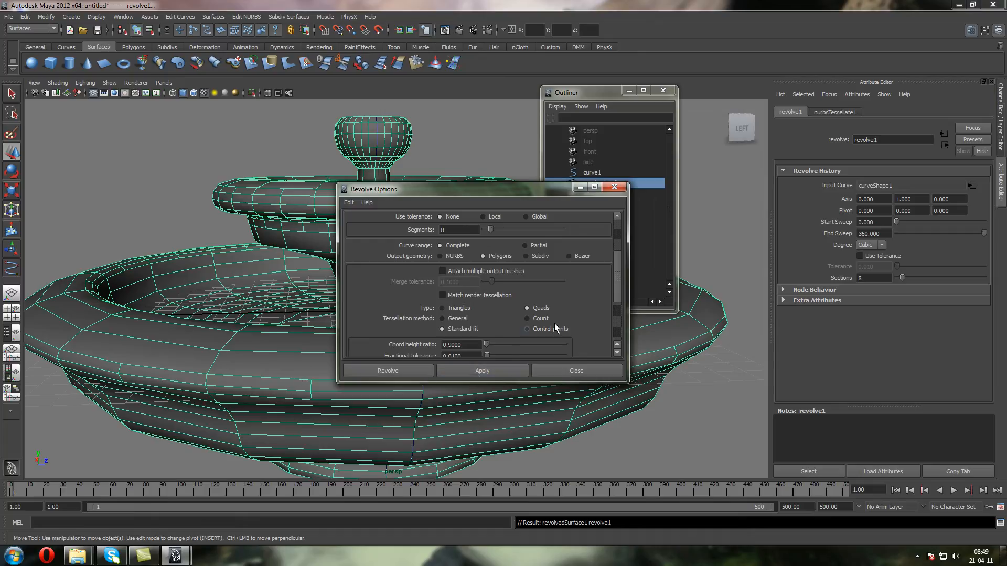
click(554, 371)
Set the Sections of the revolved fountain surface to 20
key(ctrl+a)
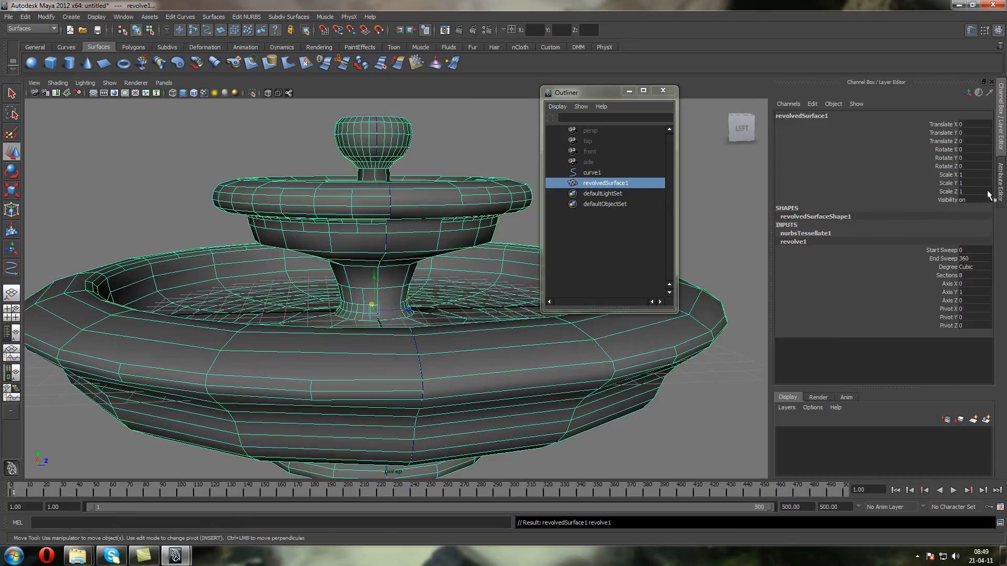
click(973, 274)
text(20)
key(Return)
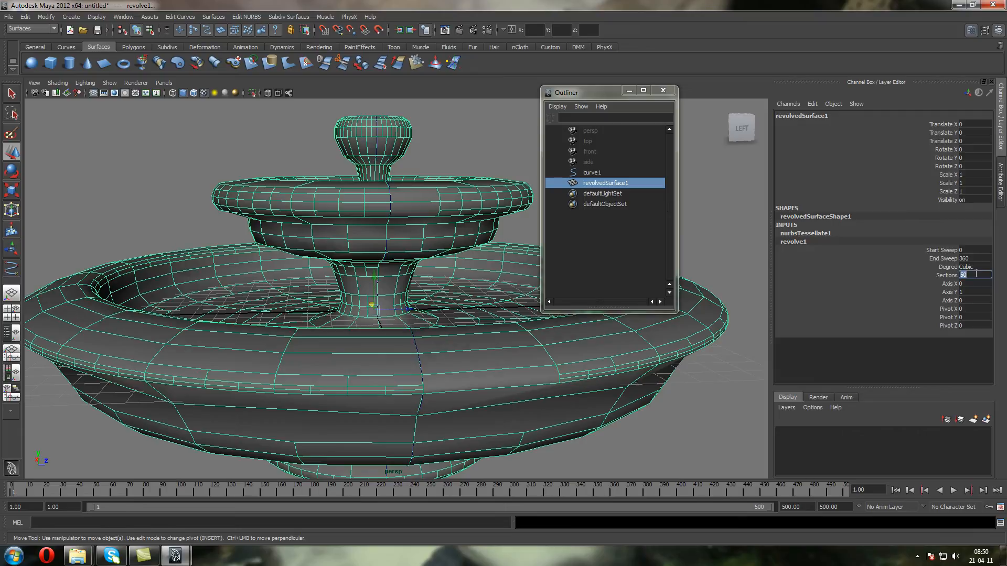
Deselect the fountain, hide the grid and inspect the model from above in the perspective view
click(138, 140)
click(194, 281)
alt+drag(220, 257, 237, 285)
click(94, 93)
alt+drag(148, 150, 151, 128)
click(180, 189)
alt+drag(339, 187, 391, 171)
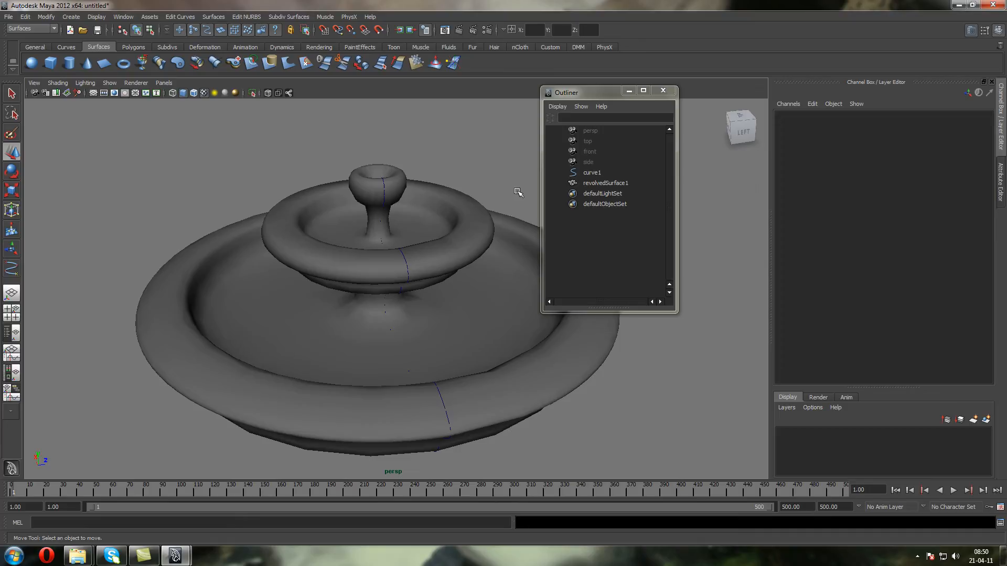
Close the Outliner, select the fountain and examine its profile in the front view
click(663, 91)
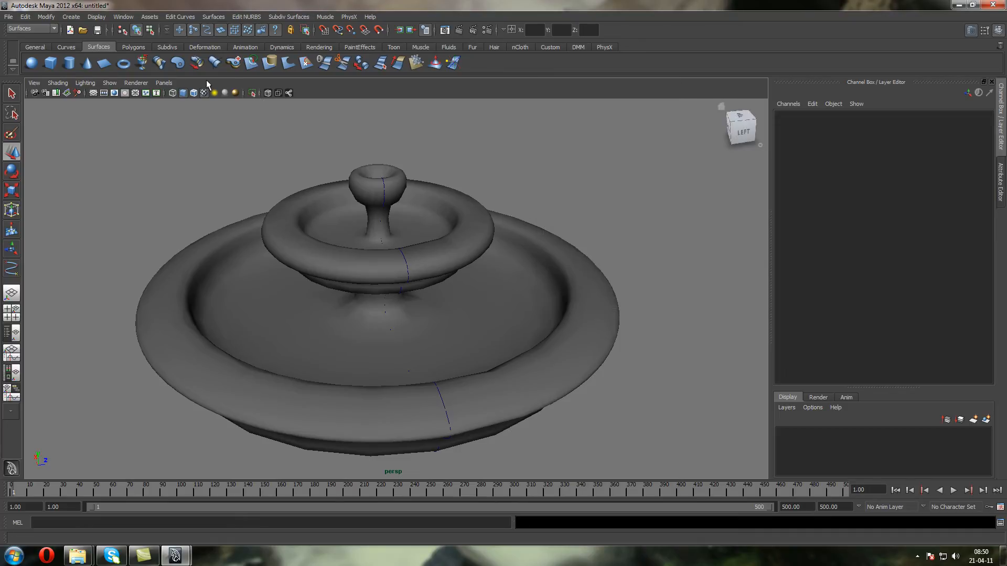
click(163, 83)
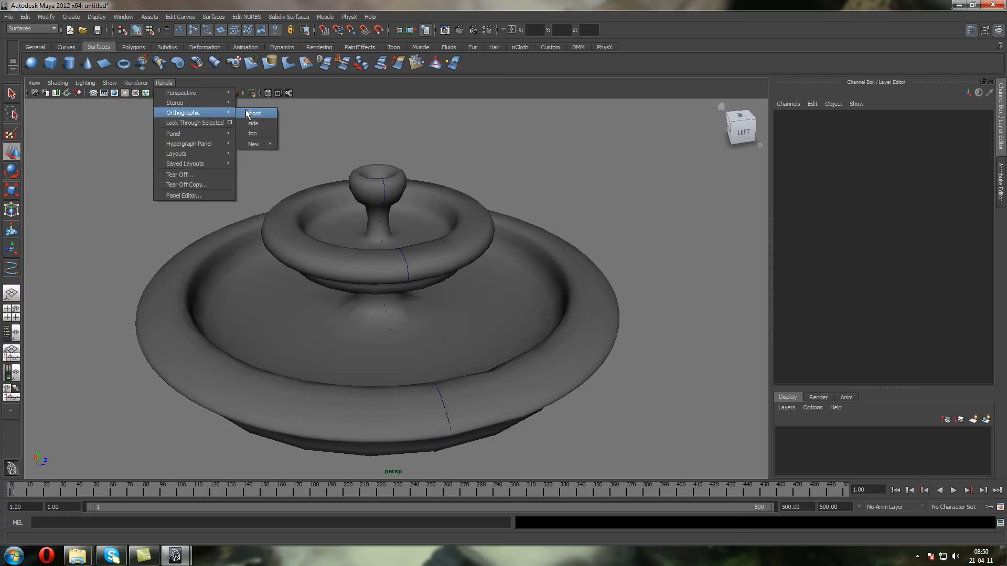
click(253, 113)
click(366, 234)
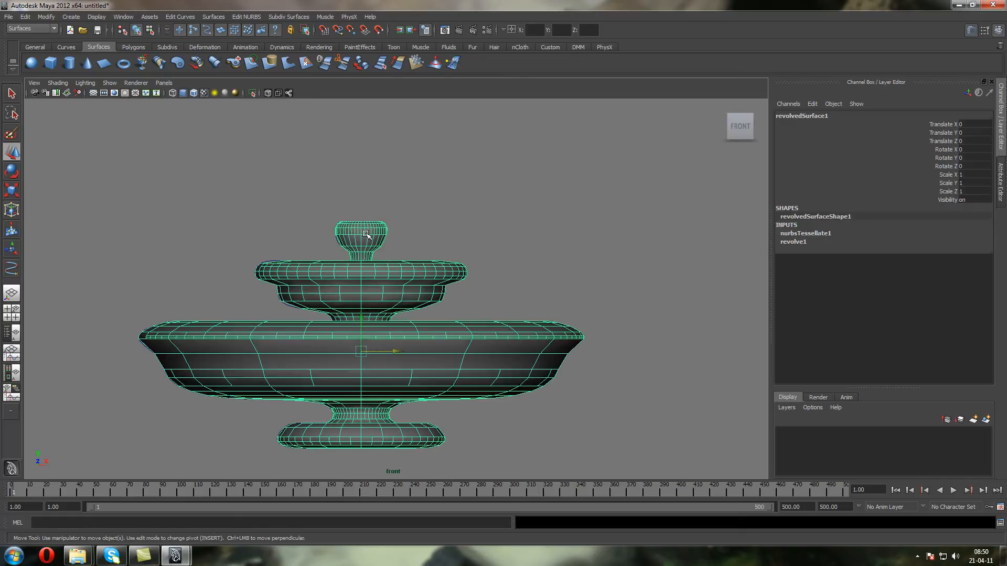
scroll(367, 233, up, 1)
alt+middle_drag(373, 215, 411, 195)
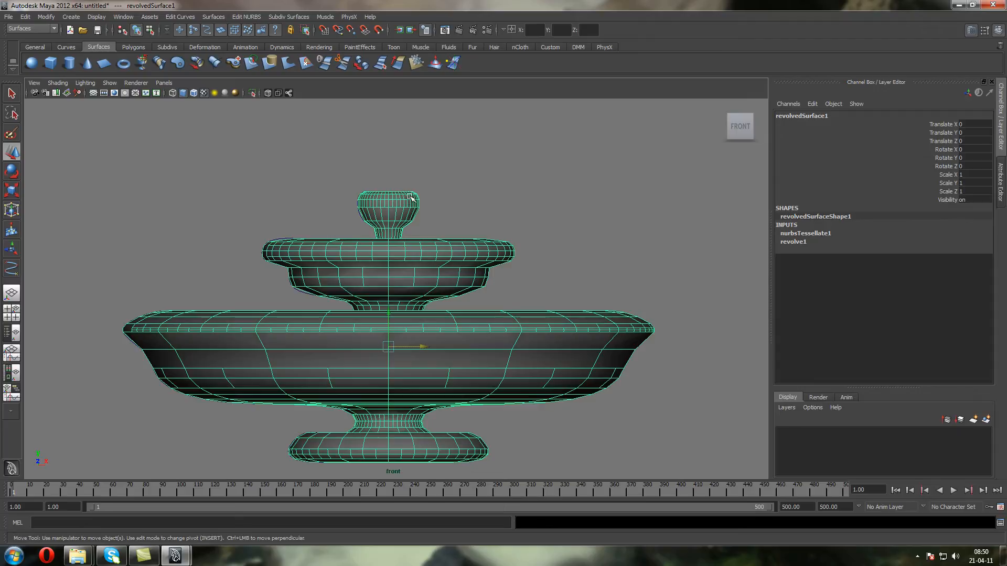
Return to the perspective view and examine the selected fountain mesh from slightly different angles
click(159, 84)
mouse_move(165, 96)
click(248, 95)
alt+drag(261, 152, 351, 189)
alt+drag(341, 150, 348, 122)
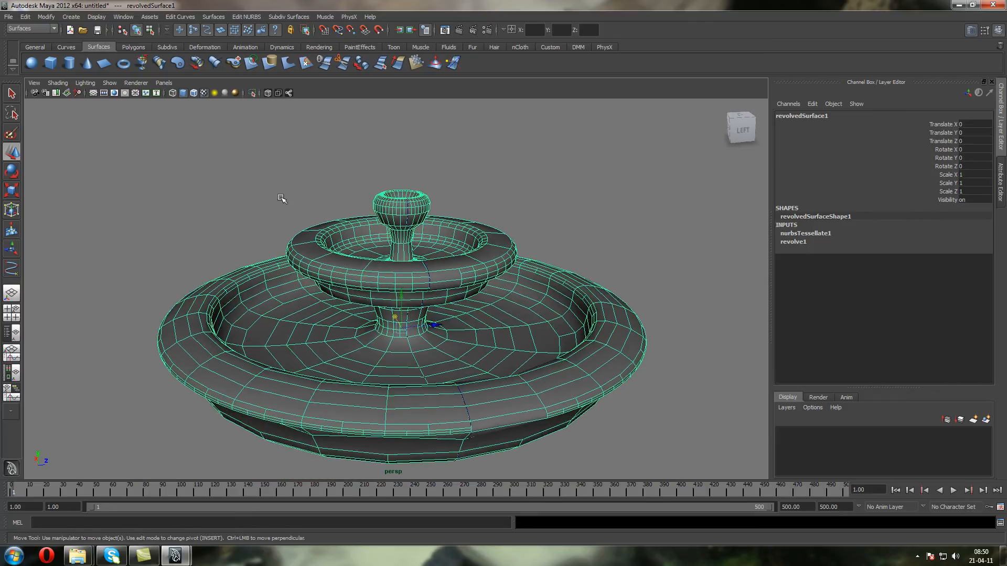
click(206, 205)
click(327, 407)
alt+drag(327, 407, 406, 209)
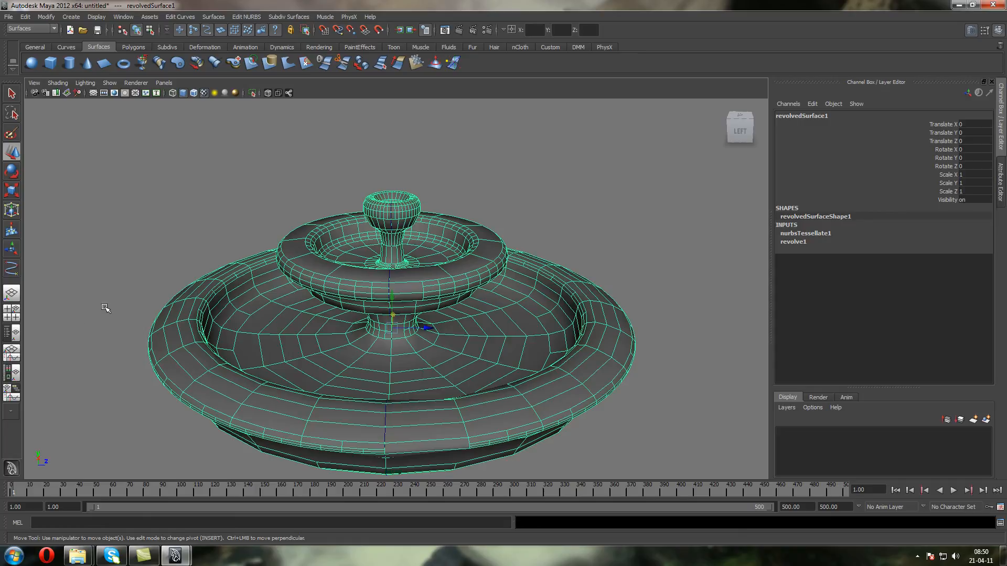
alt+middle_drag(276, 302, 274, 264)
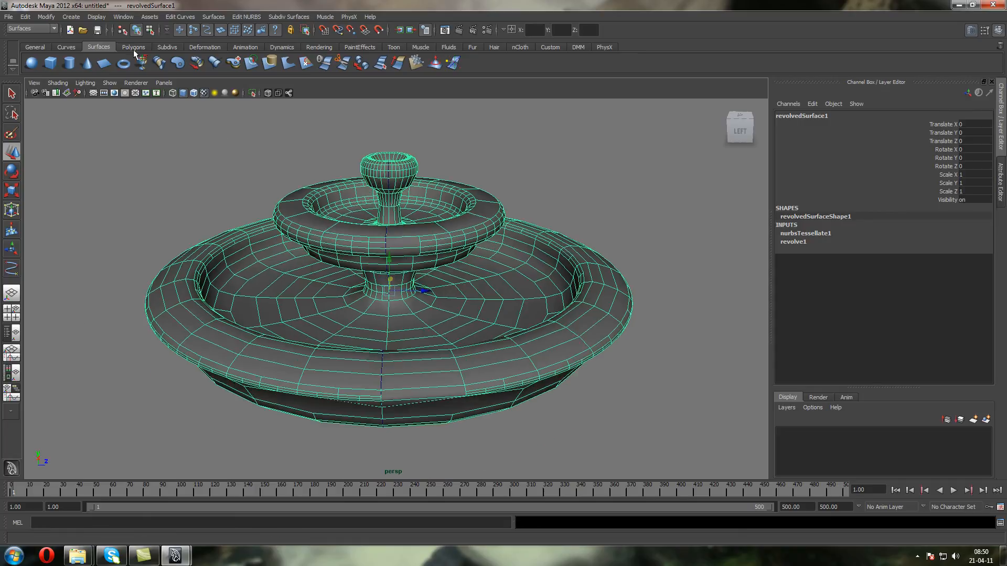
Create a polygon plane and scale it uniformly to about 44.3 as ground for the fountain
click(70, 16)
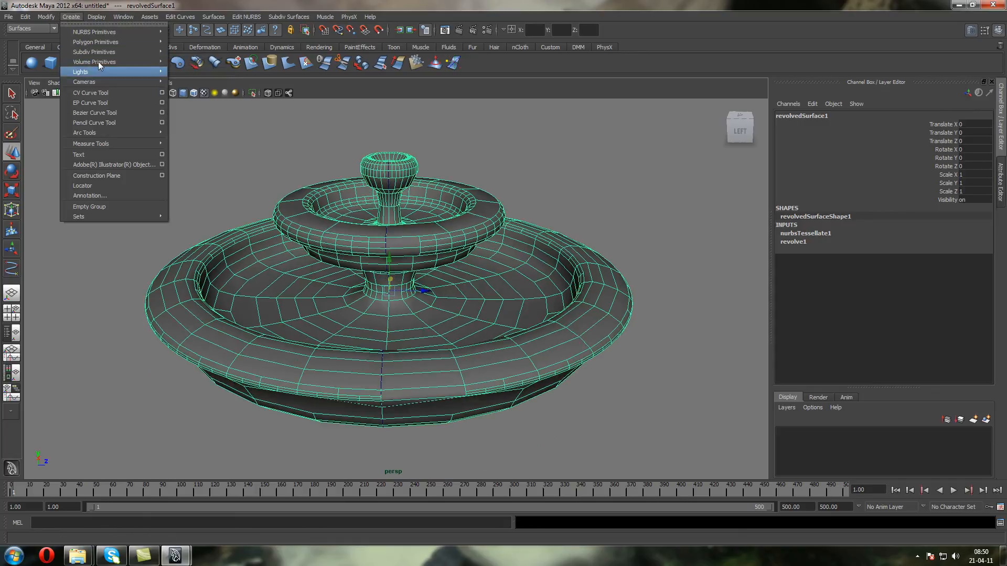
mouse_move(96, 43)
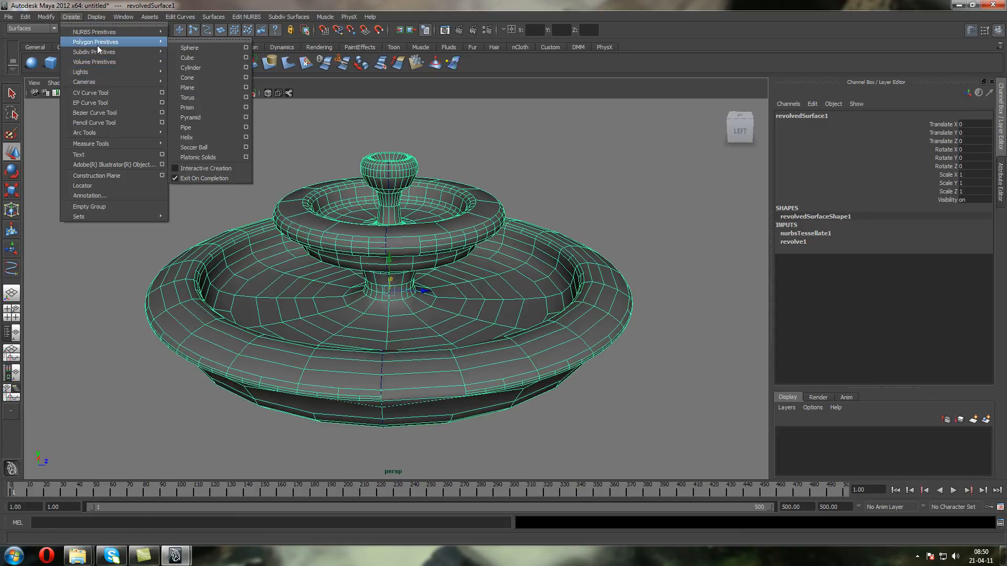
click(216, 87)
key(r)
drag(389, 292, 902, 496)
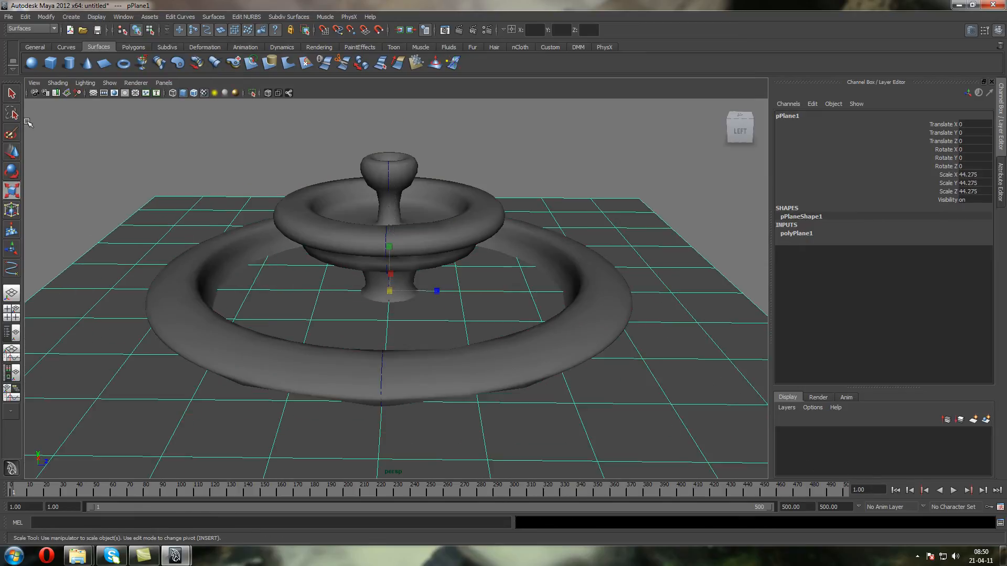
Move the ground plane down to the fountain's base, at a Translate Y of about -5.68
click(12, 152)
mouse_move(394, 260)
mouse_down()
mouse_move(393, 344)
mouse_move(393, 274)
mouse_up()
mouse_move(393, 343)
mouse_down()
mouse_move(392, 363)
mouse_move(388, 348)
mouse_up()
alt+drag(508, 184, 310, 162)
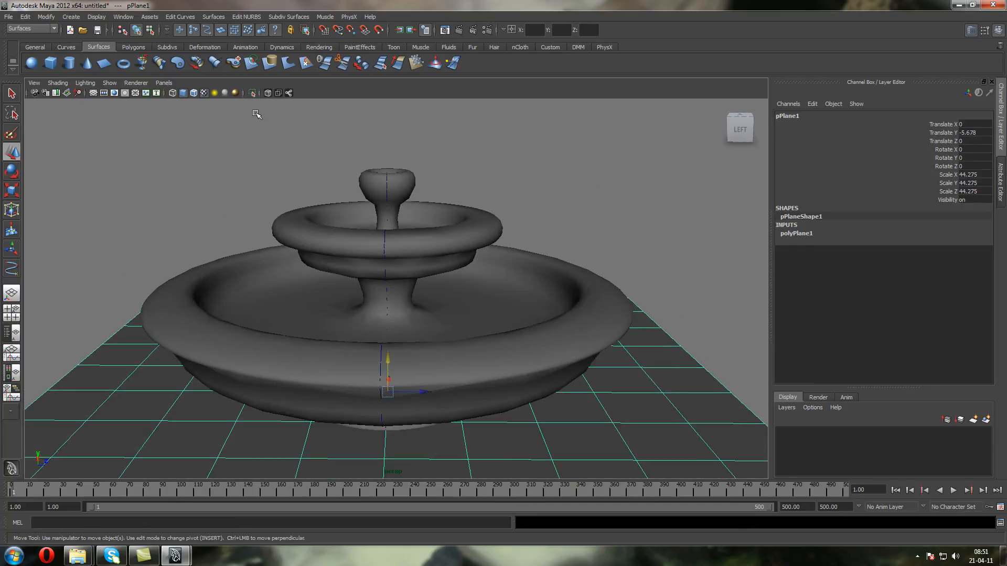
Switch to the Dynamics menu set, create a particle emitter and raise it to the fountain's top, at about 8.24 in Translate Y
click(32, 28)
click(36, 60)
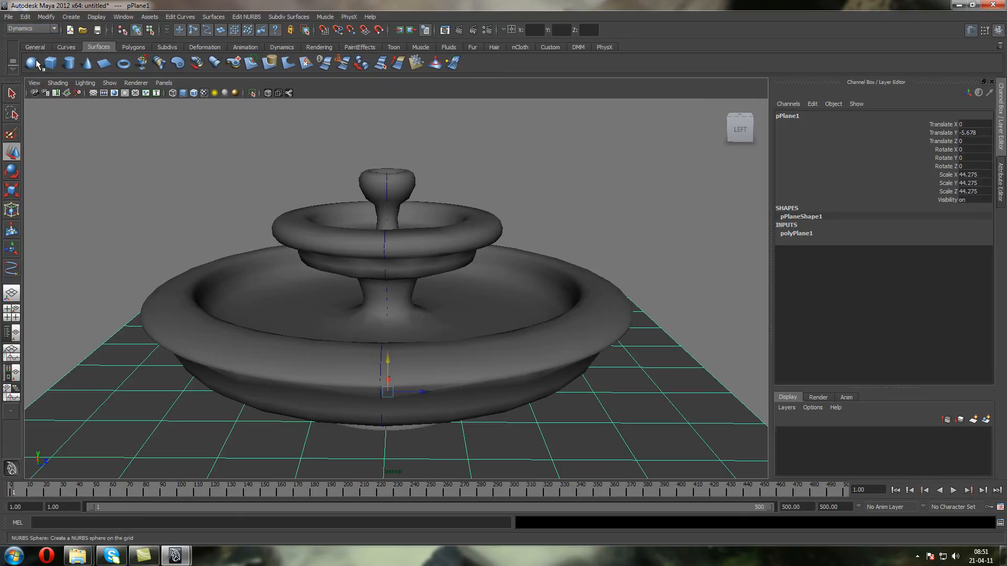
click(185, 17)
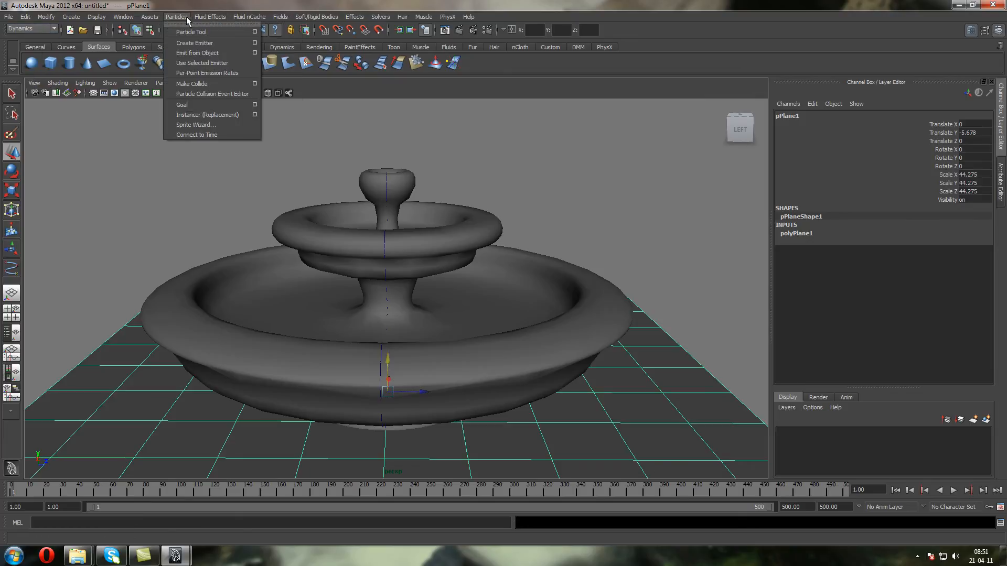
click(195, 43)
drag(389, 273, 394, 194)
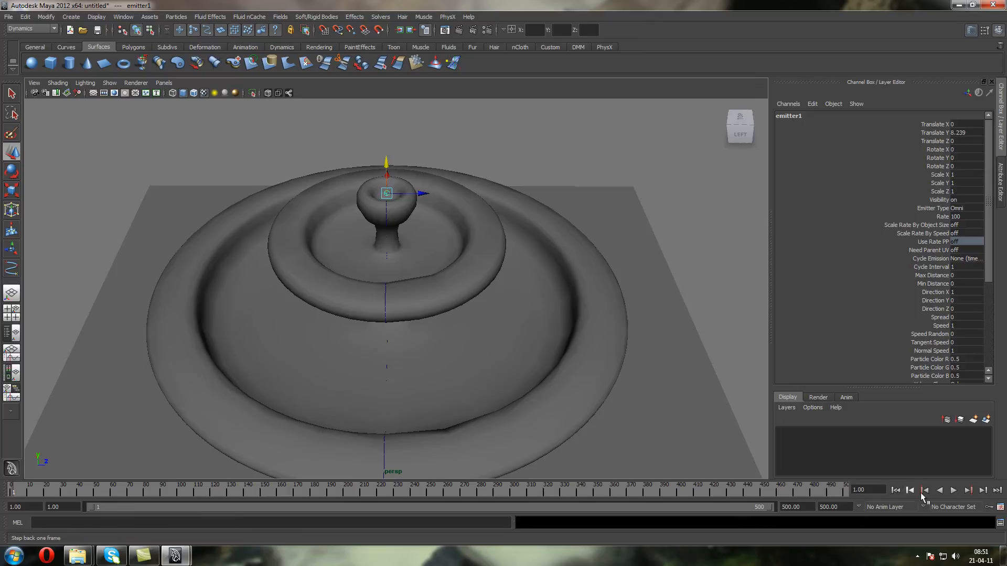
Play the simulation to check the particle emission at the fountain's top, and select the emitted particles
click(953, 491)
alt+drag(399, 220, 402, 191)
click(408, 124)
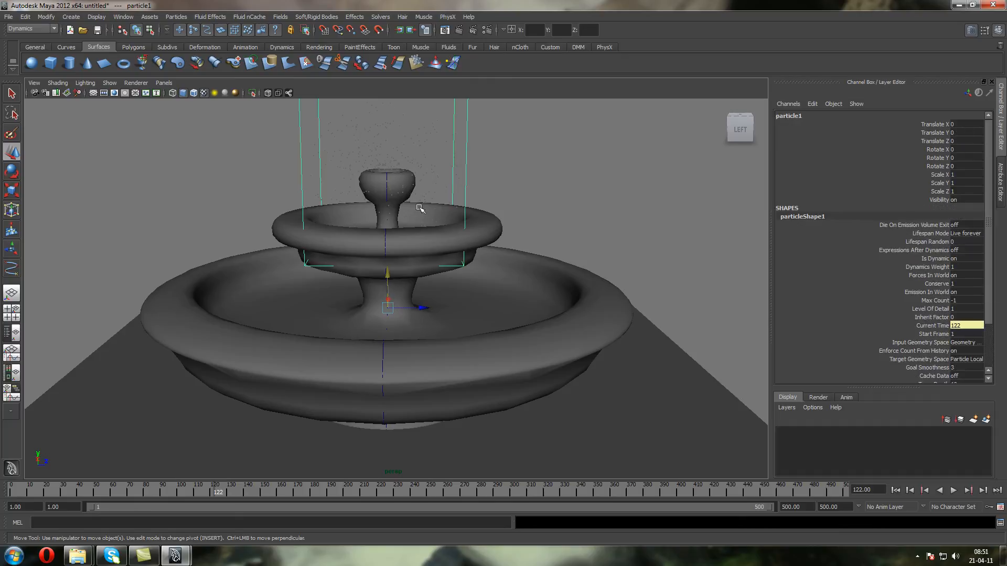
Select emitter1 through the Outliner and set its Emitter Type to Volume and its Volume Shape to Cylinder
click(548, 47)
click(49, 61)
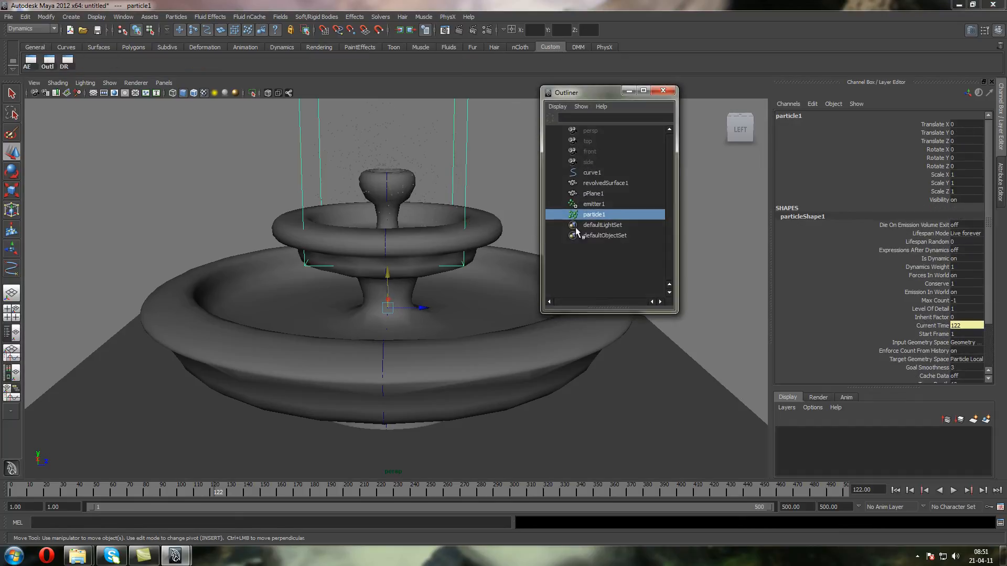
click(595, 205)
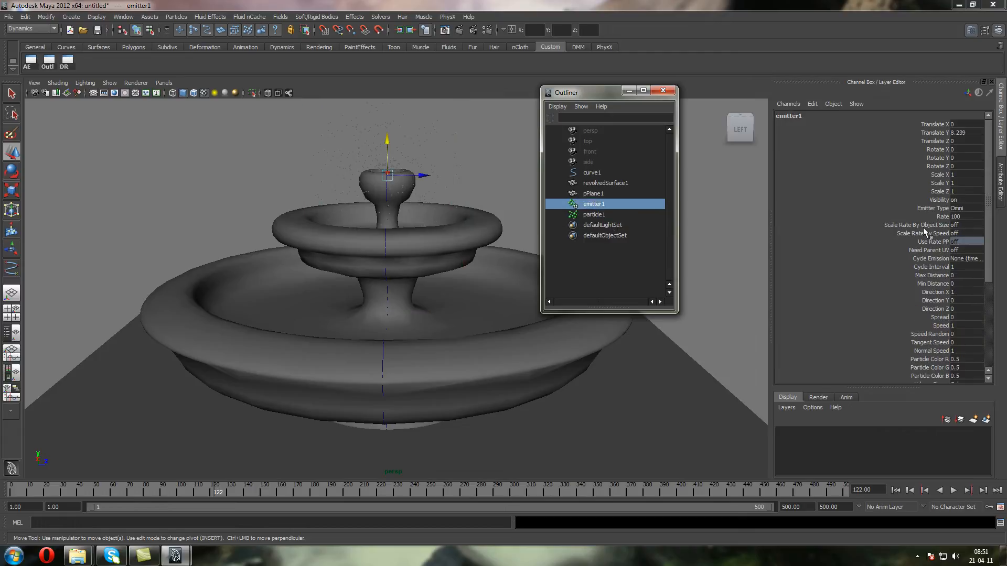
click(967, 209)
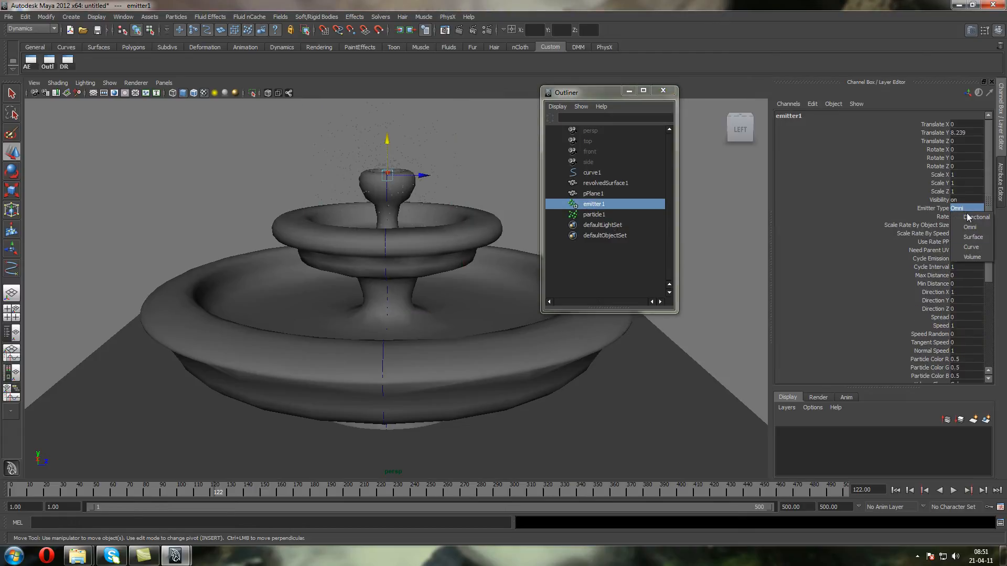
click(970, 257)
alt+drag(326, 152, 376, 169)
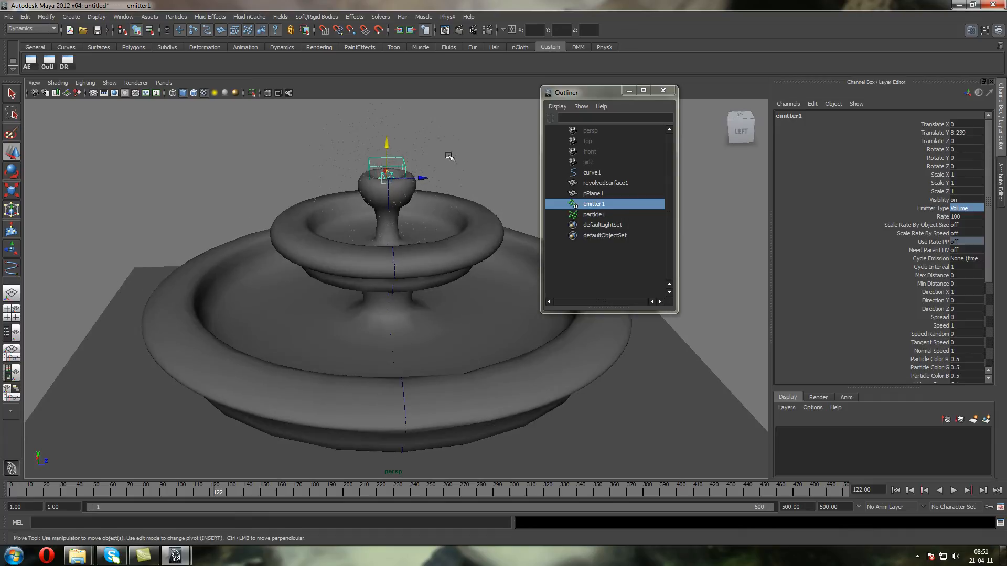
drag(989, 227, 986, 283)
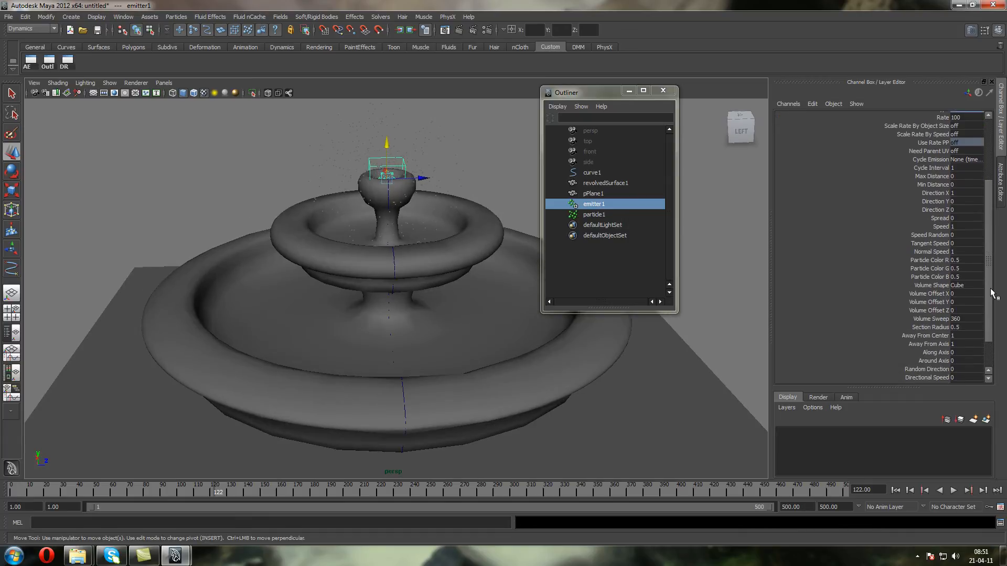
click(970, 282)
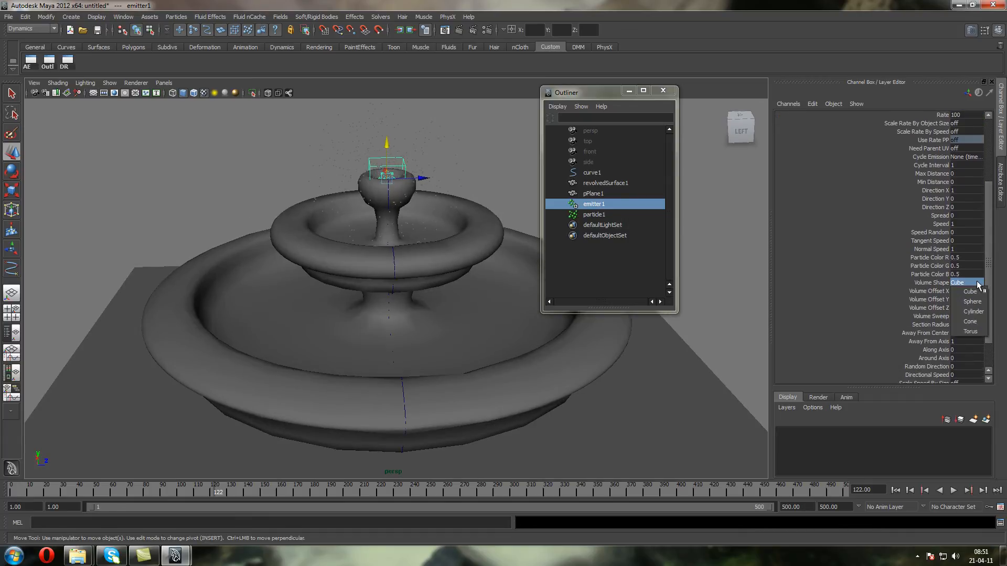
click(976, 308)
Scale the cylindrical emitter to about 0.73 in X and 0.75 in Z to fit inside the fountain's top opening
click(14, 192)
alt+drag(403, 151, 379, 284)
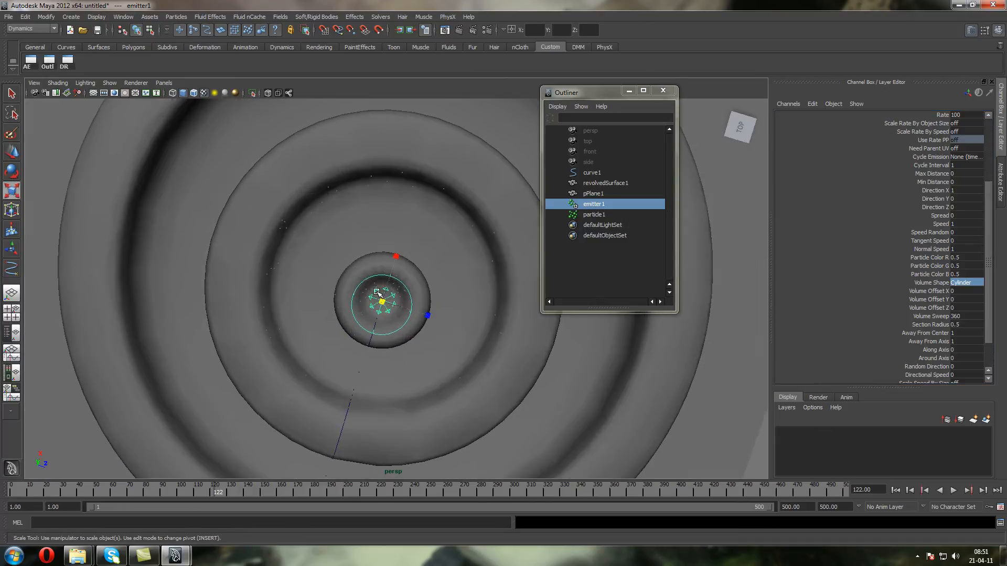
scroll(379, 283, up, 3)
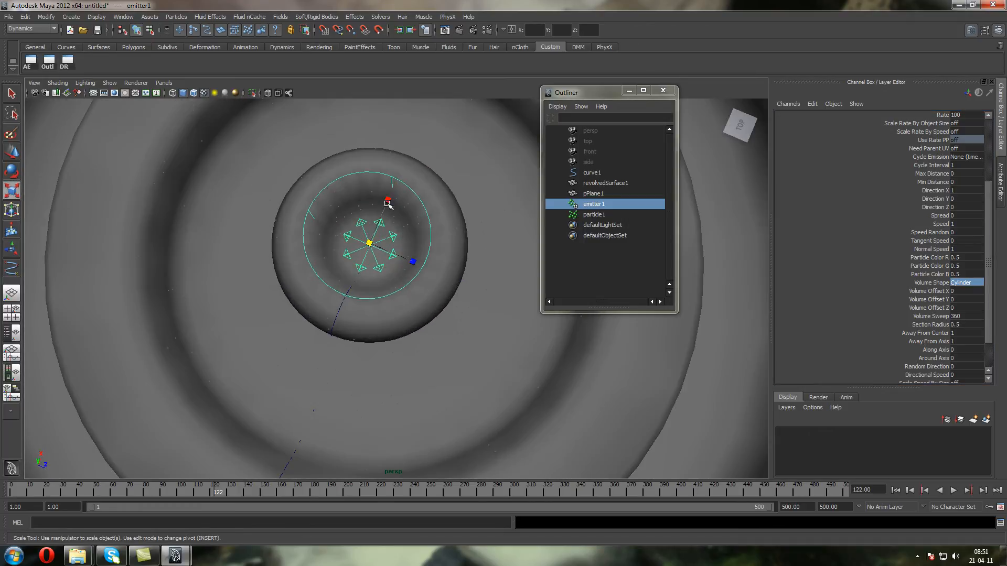
click(385, 209)
key(ctrl+z)
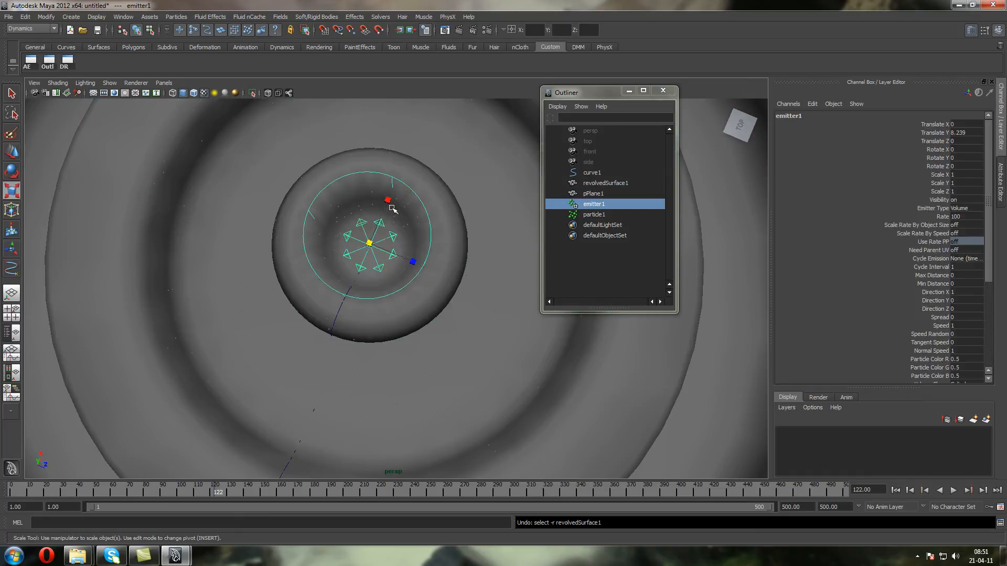
drag(389, 203, 386, 206)
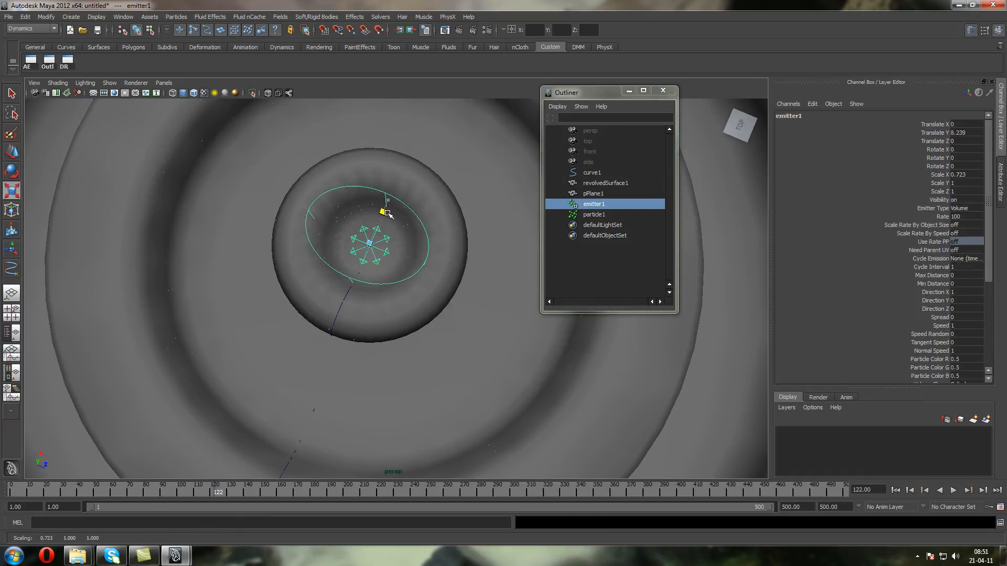
drag(414, 263, 401, 261)
Center the emitter in the top opening by moving it to a Translate X of about -0.04
click(12, 153)
drag(382, 213, 383, 214)
mouse_move(417, 252)
alt+mouse_down()
mouse_move(429, 200)
mouse_move(405, 160)
mouse_move(405, 331)
mouse_move(423, 266)
alt+mouse_up()
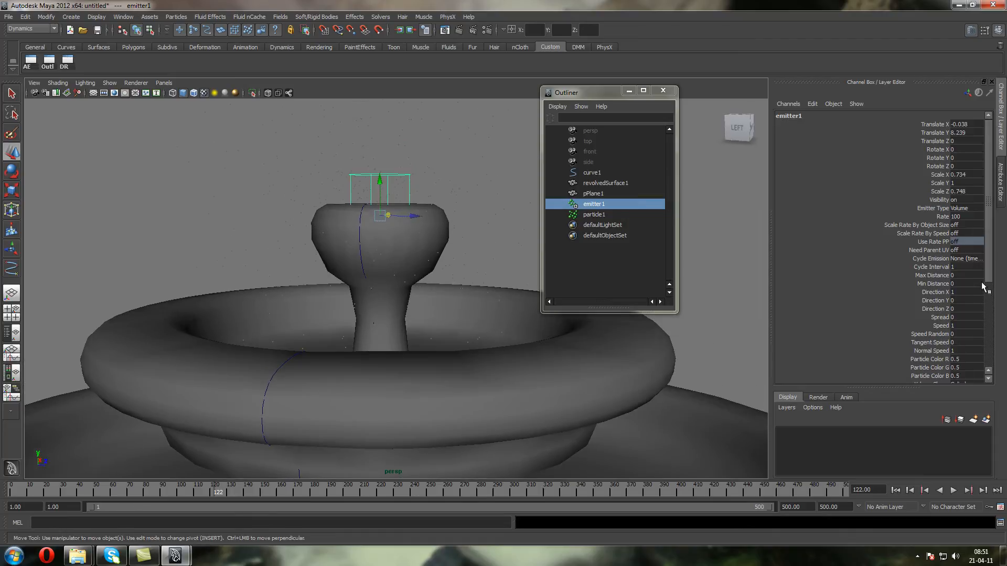
Replay the simulation from the first frame to check the volume emission, and reselect emitter1
click(896, 491)
click(953, 490)
click(953, 490)
click(337, 192)
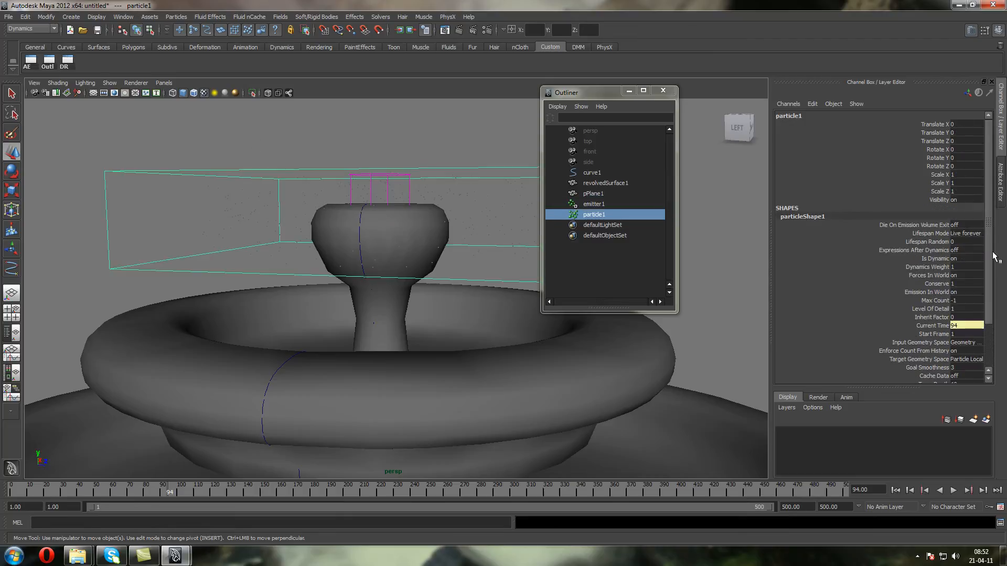
click(588, 204)
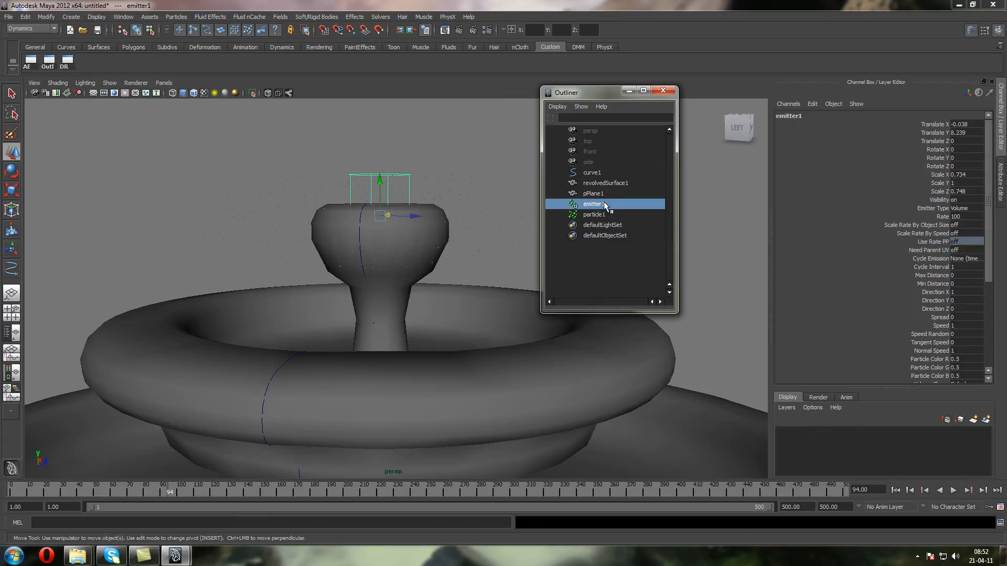
Rename the revolved fountain surface as Fountain_Shape and the polygon plane as Ground_Plane
double_click(605, 182)
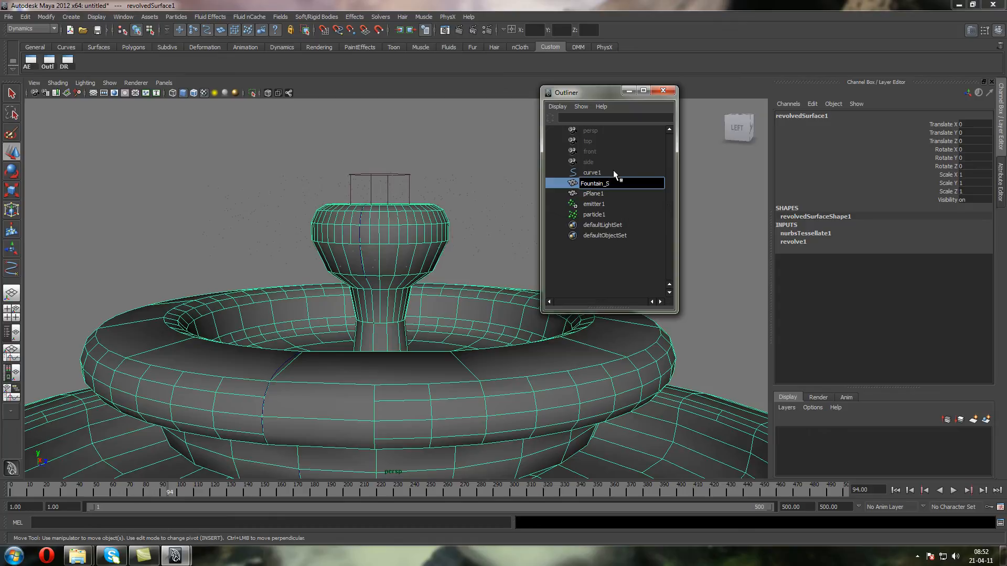
text(Fountain_Shape)
key(Return)
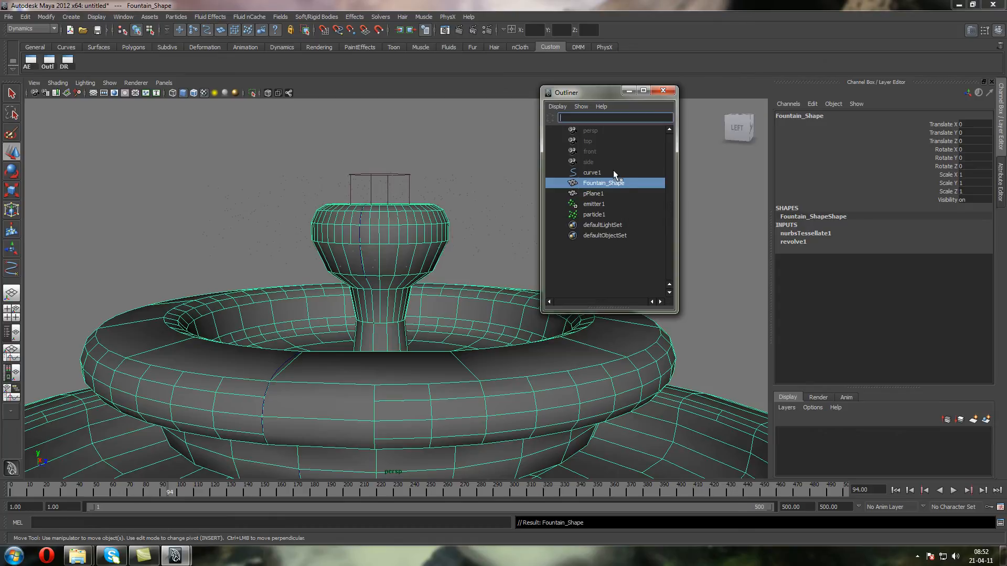
double_click(610, 193)
text(Ground_Plane)
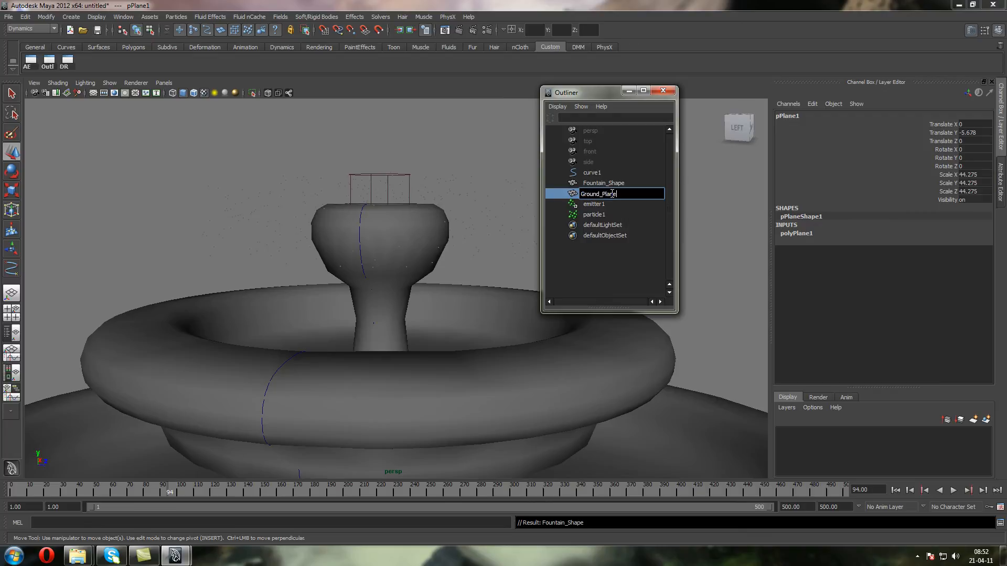
key(Return)
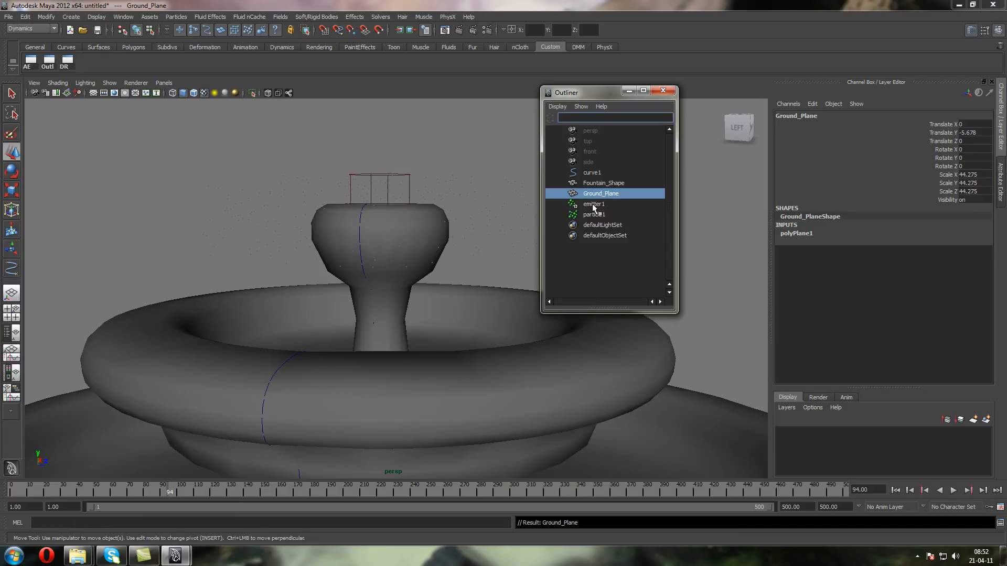
Rename the emitter as Fountain_Emitter_Red and its particle object as Fountain_Particle_Red
double_click(593, 204)
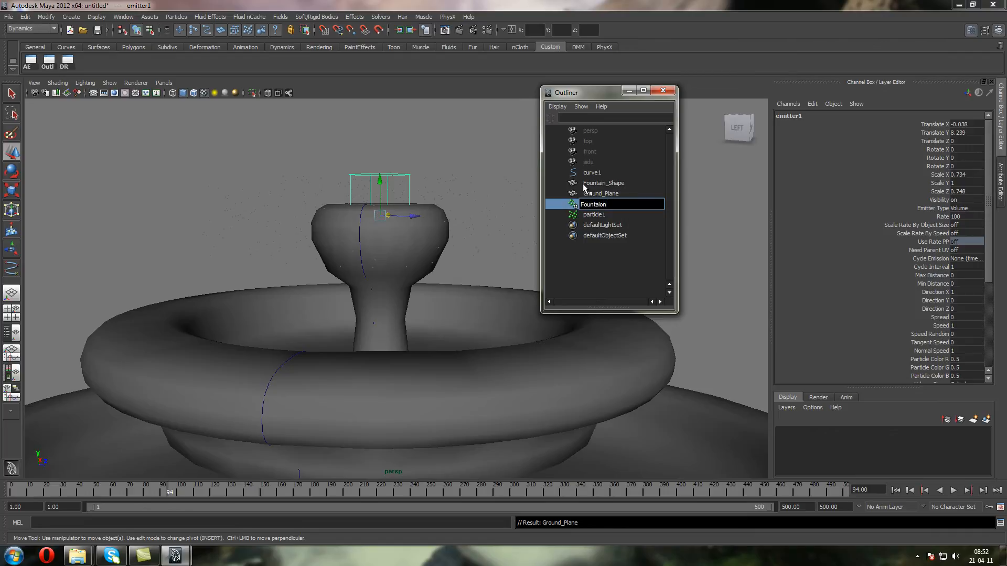
text(Fountain_Emitter)
text(_Red)
key(Return)
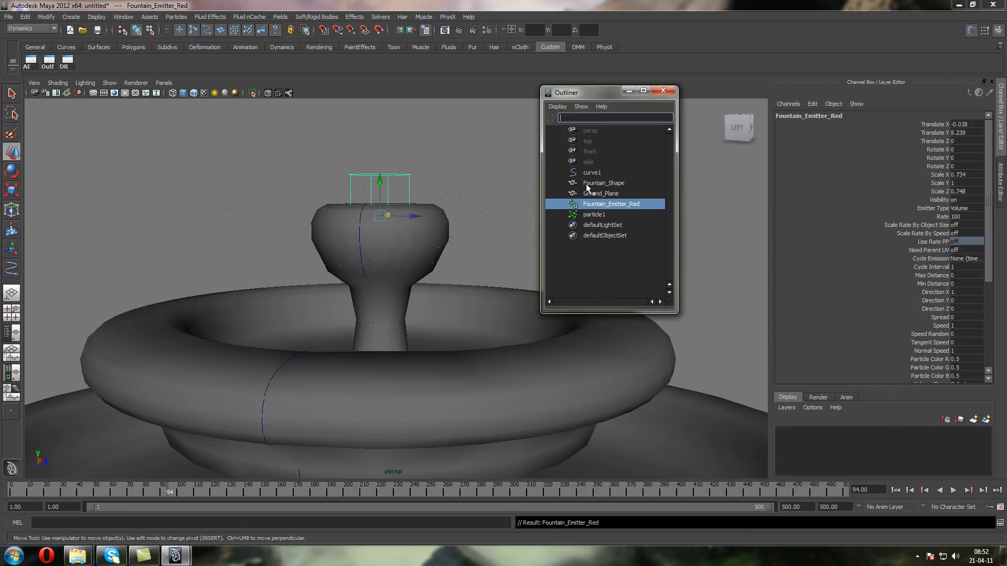
double_click(590, 214)
text(Fountain_P)
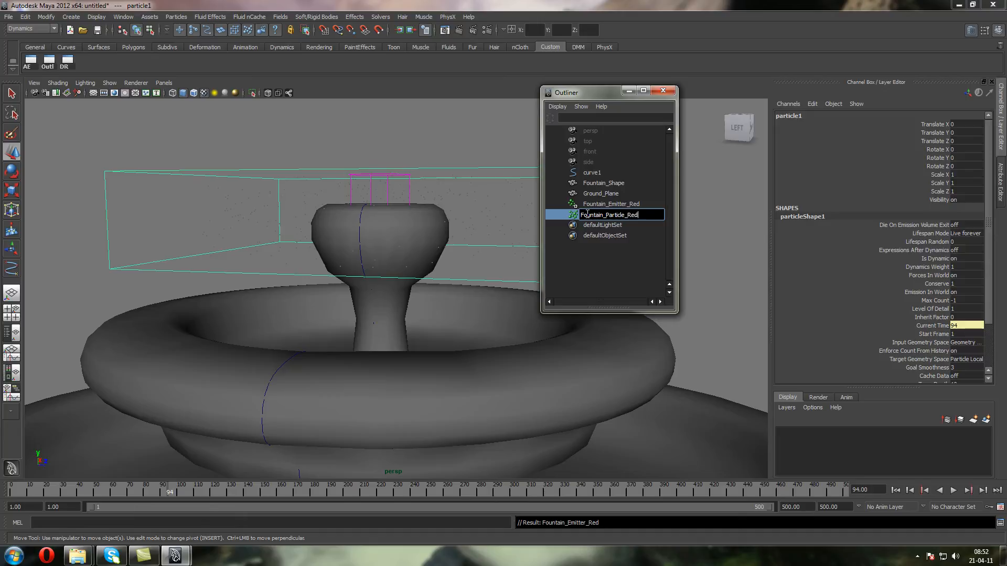
text(article_Red)
key(Return)
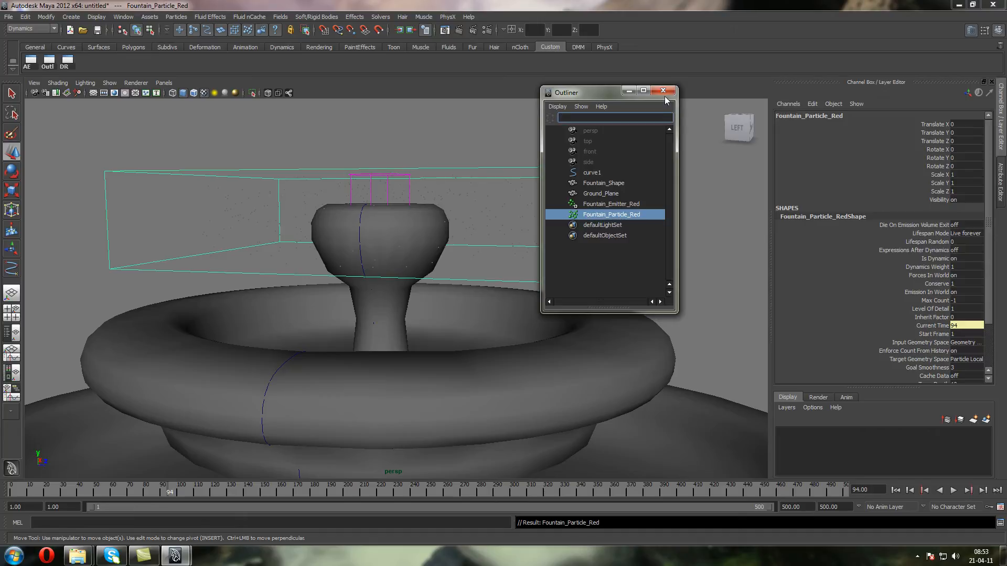
Aim Fountain_Emitter_Red upward with Direction X 0 and Direction Y 1, change its Directional Speed, and play the simulation
click(661, 204)
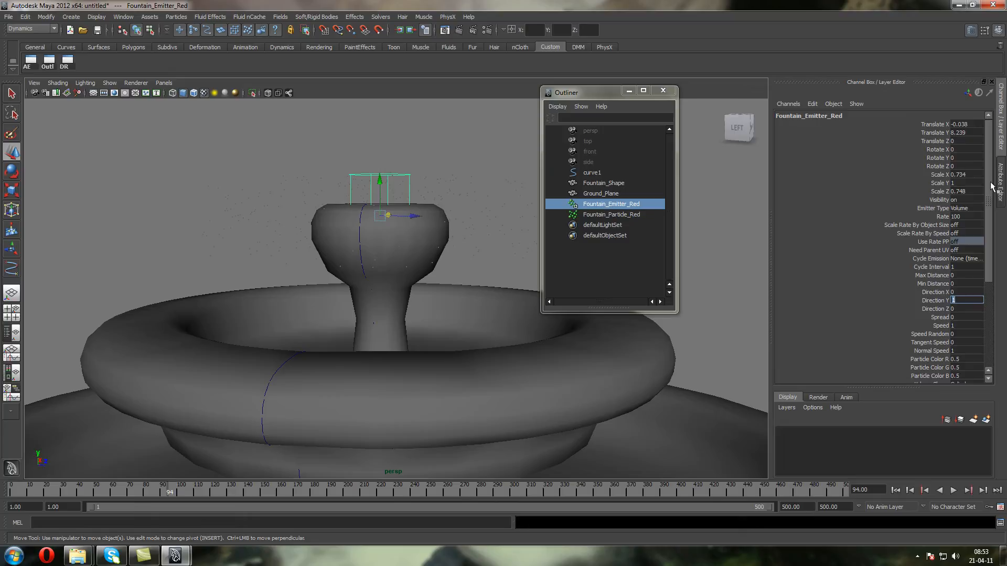
scroll(987, 241, down, 4)
scroll(988, 263, down, 2)
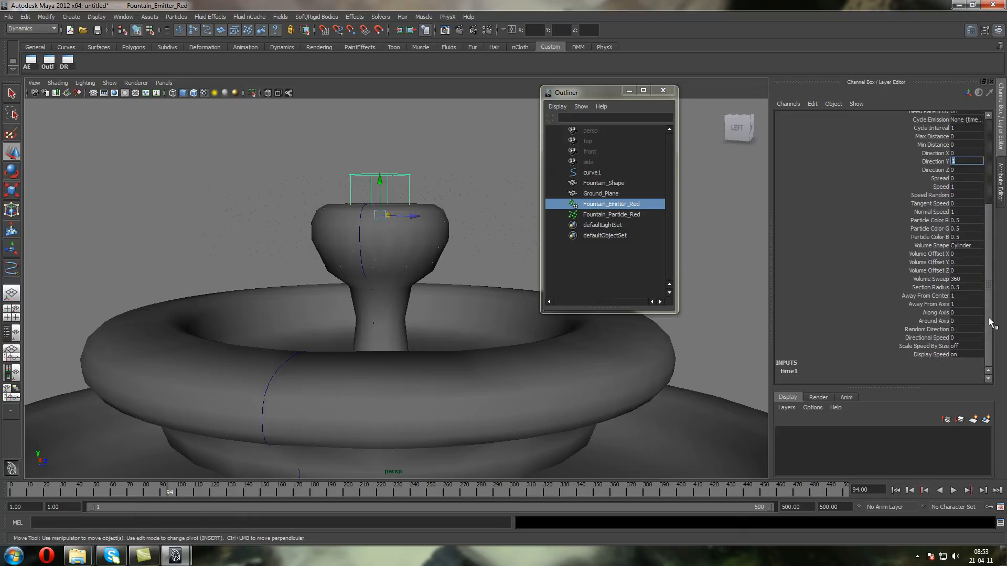
click(963, 338)
click(954, 493)
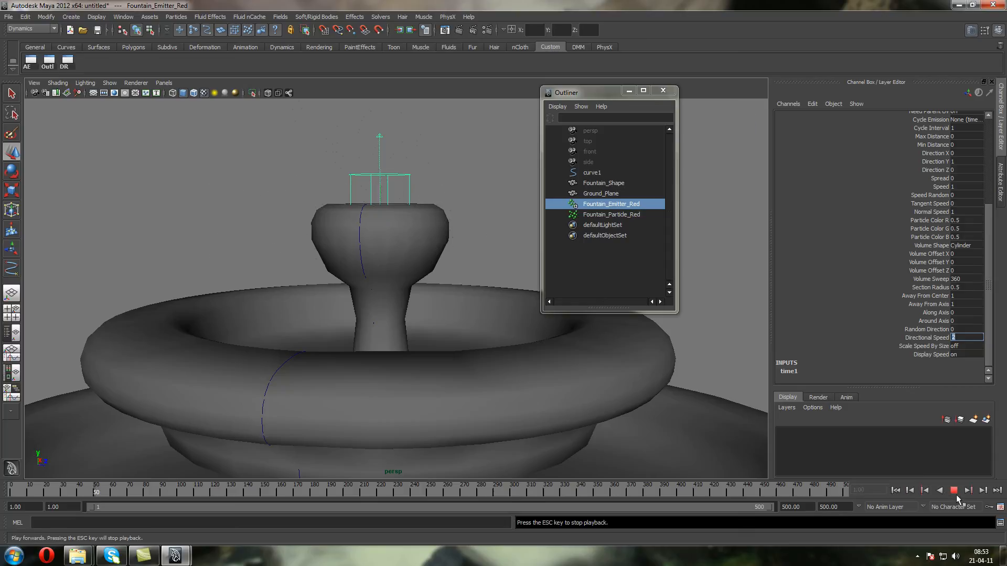
click(957, 493)
Frame the emitted particles, change the viewport background to black, and continue the playback
click(415, 106)
key(f)
key(alt+b)
key(alt+b)
key(alt+b)
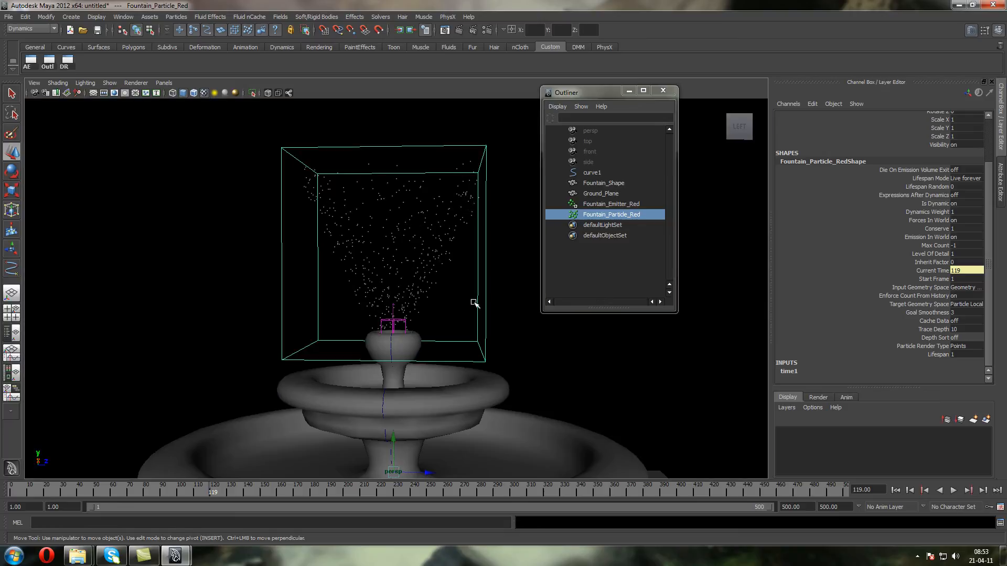
click(953, 490)
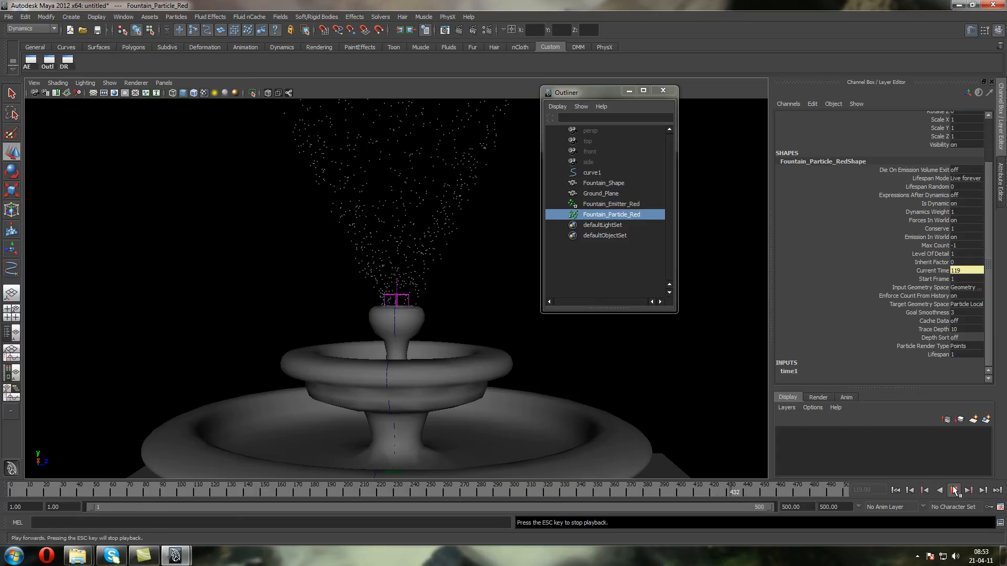
key(Escape)
Set the Particle Render Type of Fountain_Particle_Red to Streak and replay the simulation from the first frame
alt+drag(329, 327, 355, 303)
scroll(363, 296, down, 5)
scroll(366, 296, up, 6)
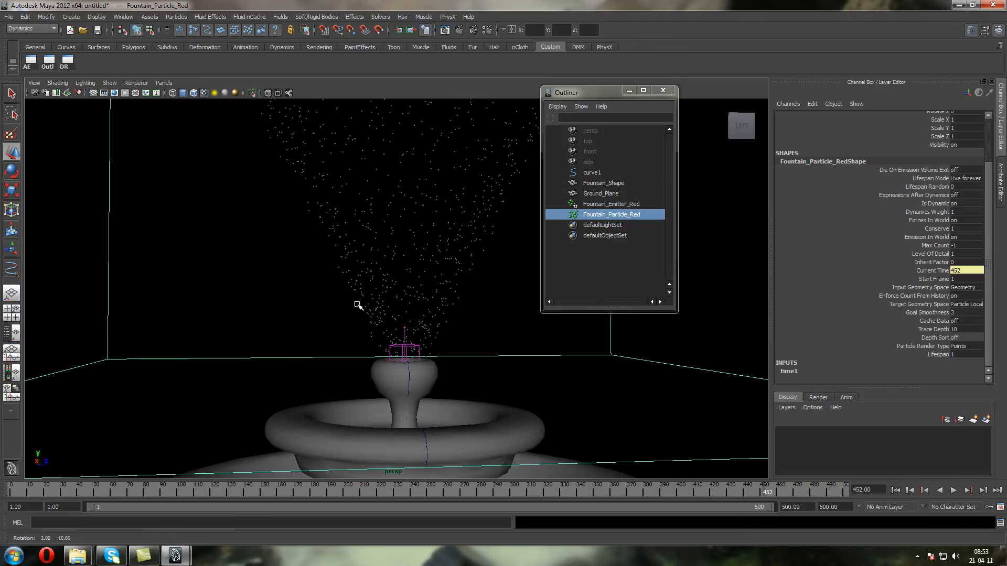
click(963, 347)
click(964, 415)
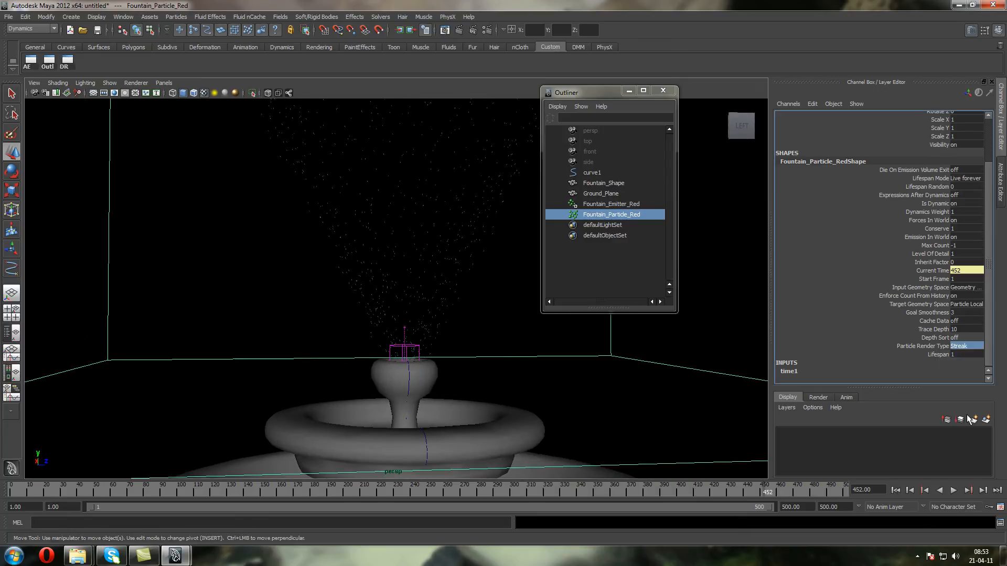
click(895, 490)
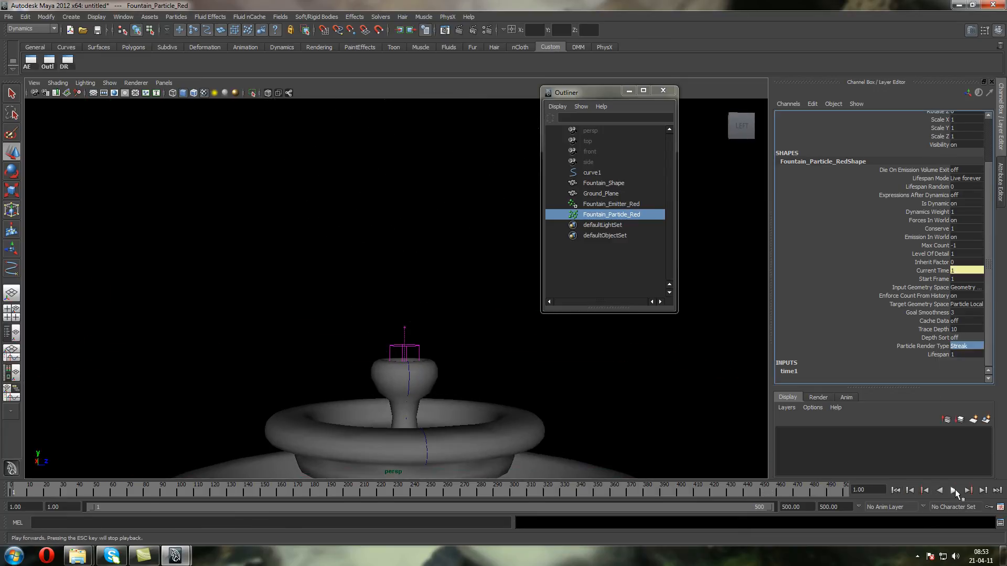
click(954, 490)
click(954, 490)
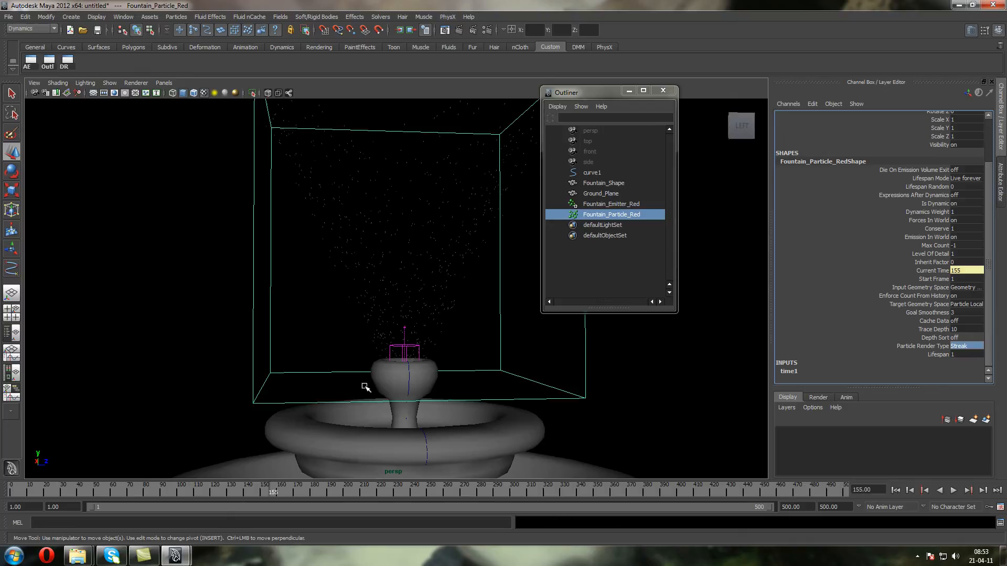
drag(362, 277, 321, 212)
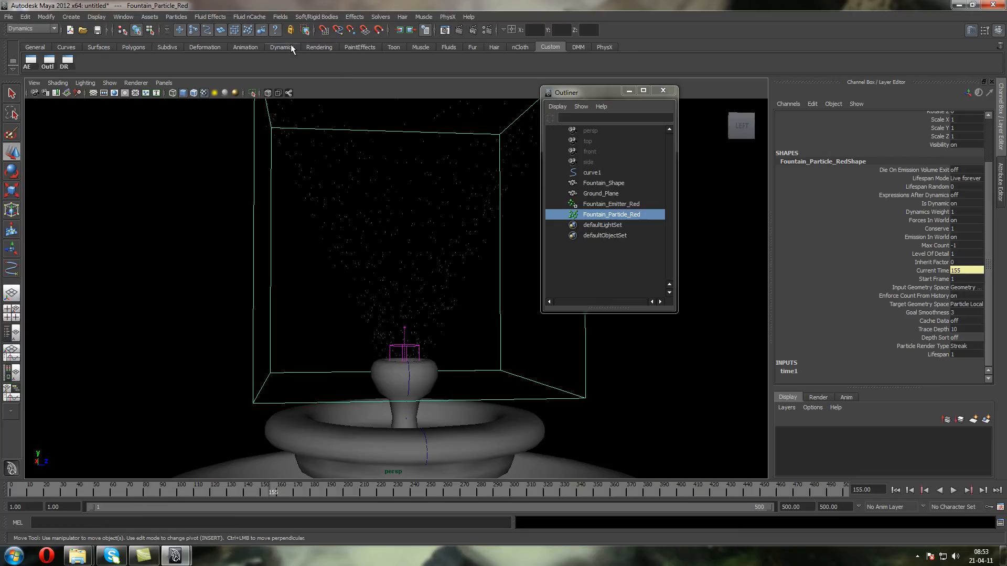
Add a Gravity field to Fountain_Particle_Red and replay the simulation from the first frame
click(281, 17)
click(306, 54)
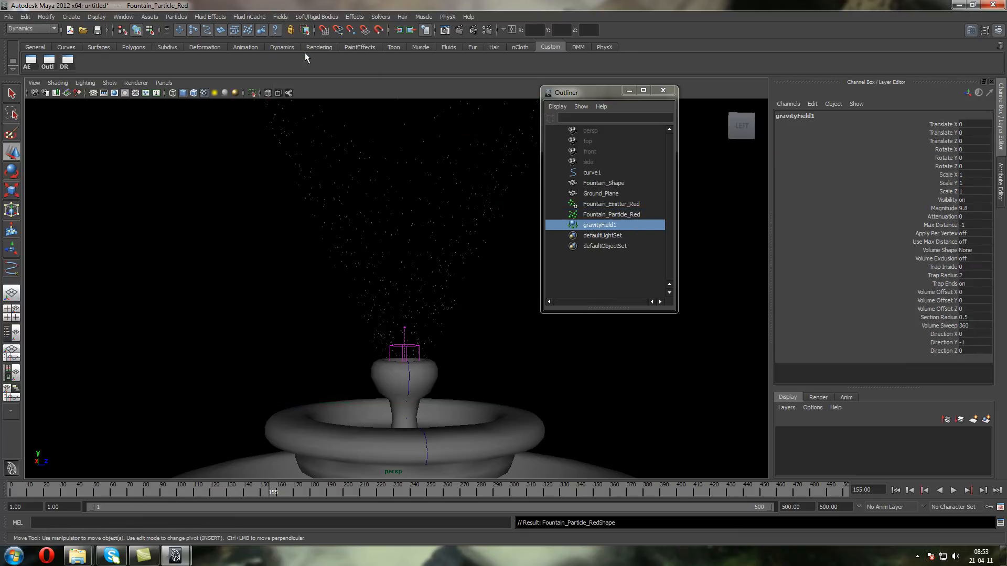
alt+middle_drag(381, 312, 354, 169)
alt+drag(252, 359, 371, 315)
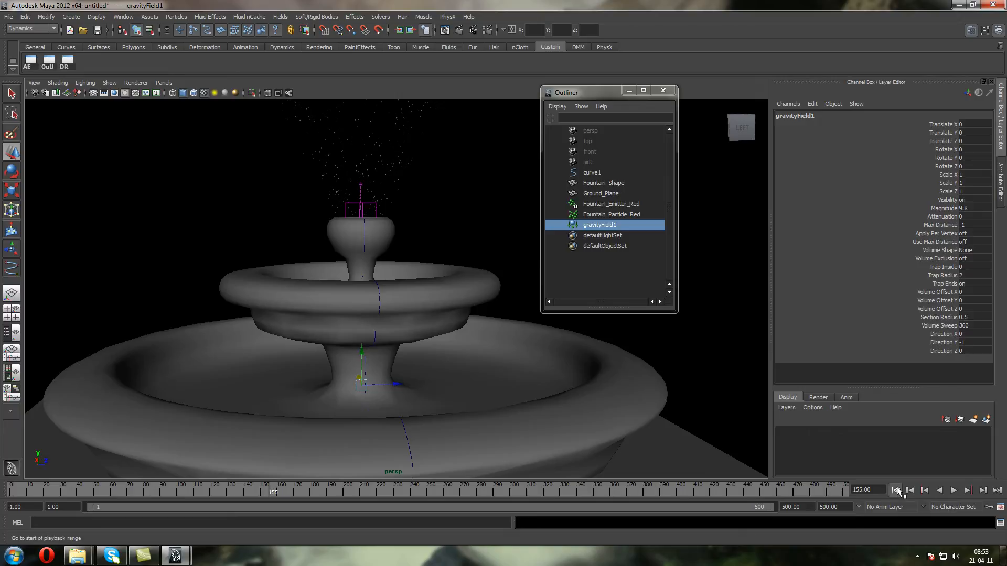
click(895, 491)
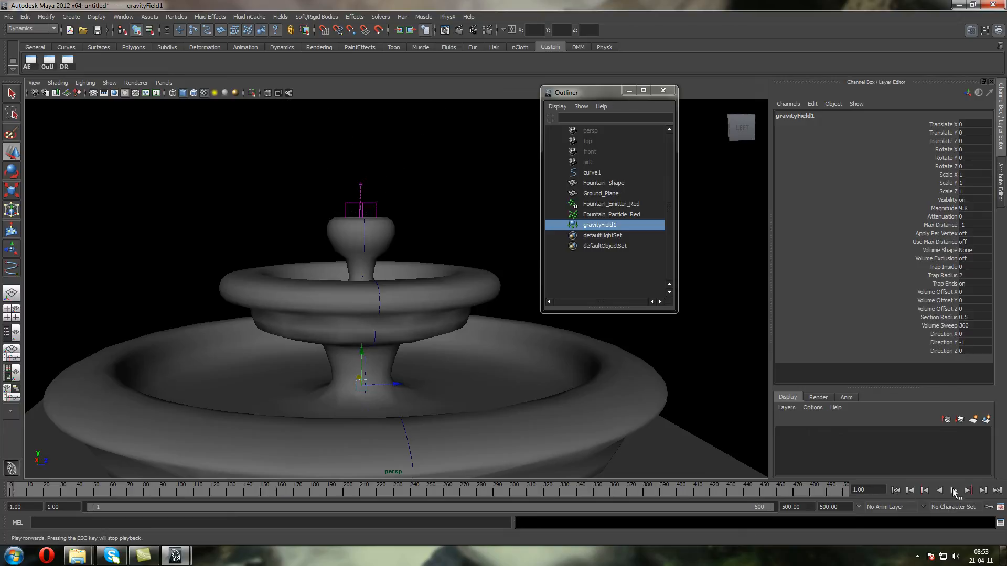
click(954, 490)
click(954, 490)
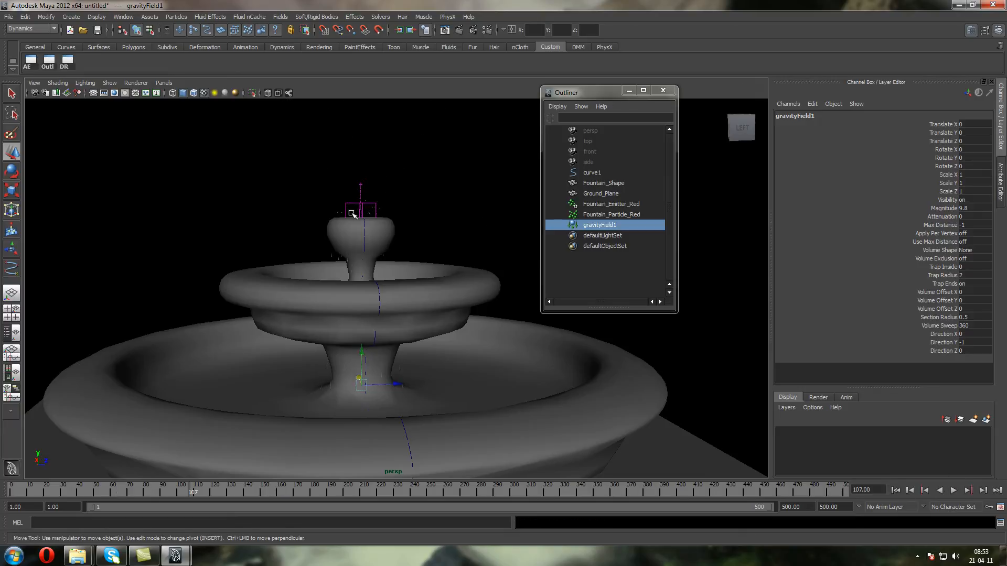
Select Fountain_Particle_Red and examine how its streaks fall around the fountain and the ground plane
click(592, 215)
scroll(292, 220, up, 8)
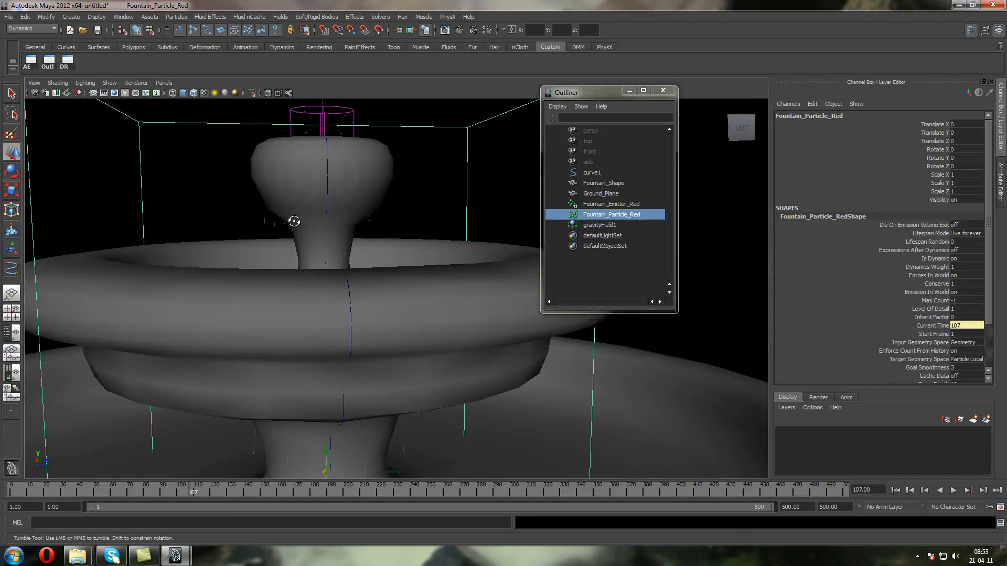
alt+middle_drag(290, 209, 306, 168)
scroll(306, 272, down, 7)
alt+drag(306, 272, 323, 199)
alt+middle_drag(323, 398, 318, 157)
alt+middle_drag(319, 215, 372, 333)
scroll(321, 236, down, 9)
scroll(324, 219, up, 5)
scroll(323, 219, up, 5)
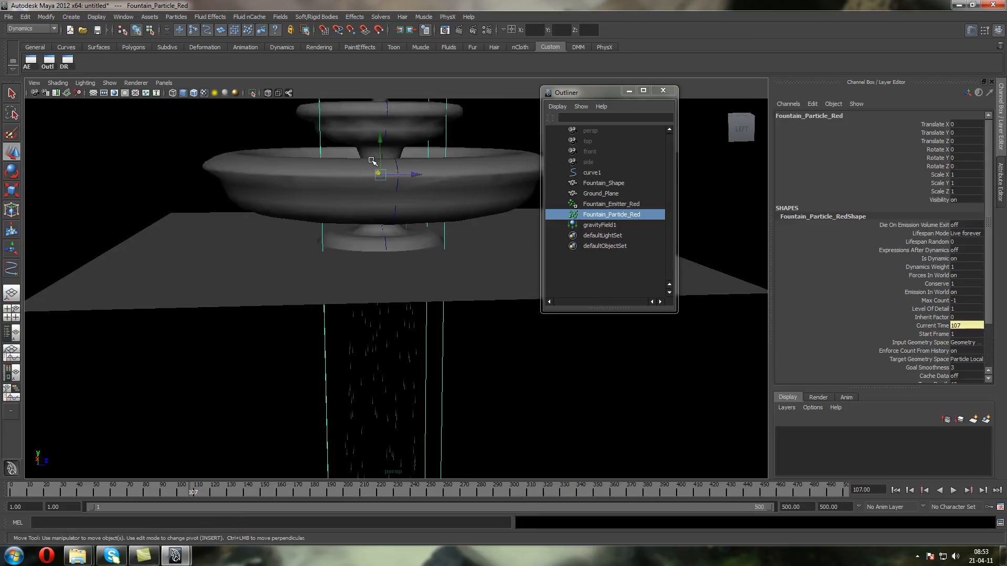
alt+middle_drag(371, 141, 370, 294)
scroll(371, 294, down, 4)
scroll(379, 278, up, 5)
scroll(391, 256, down, 2)
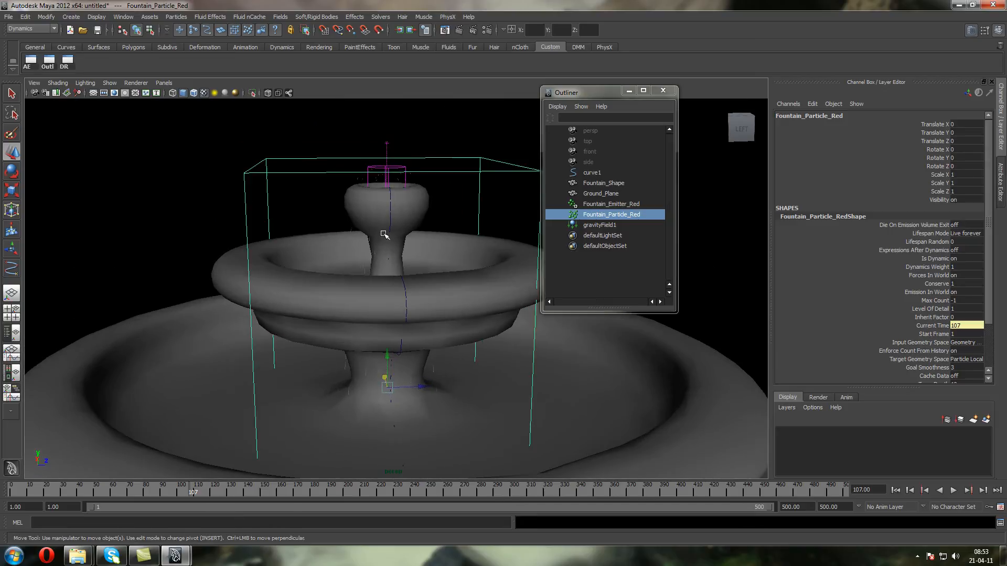
Make Fountain_Particle_Red collide with Fountain_Shape and set the geoConnector1 Resilience to 0.1
shift+click(239, 259)
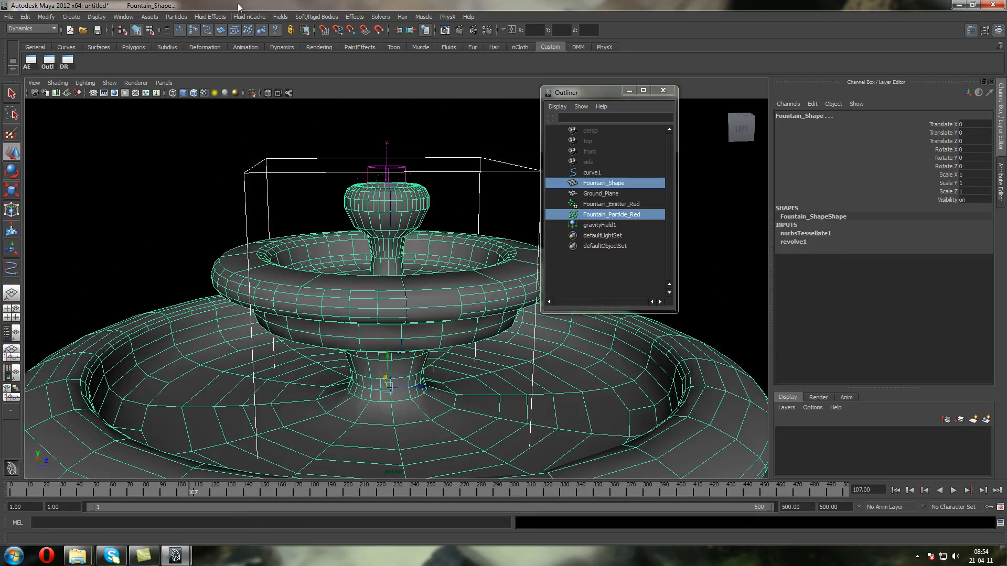
click(178, 18)
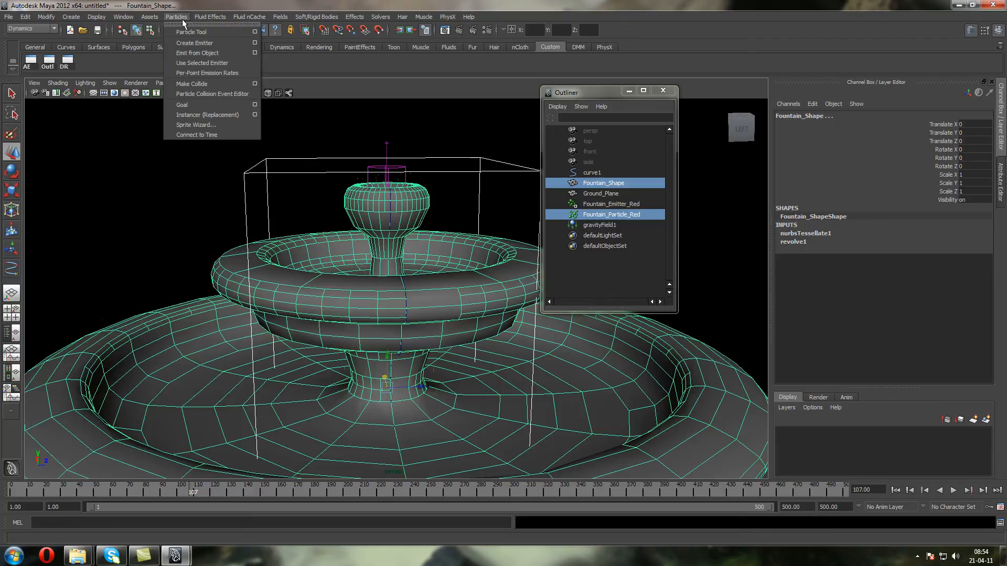
click(192, 84)
click(900, 495)
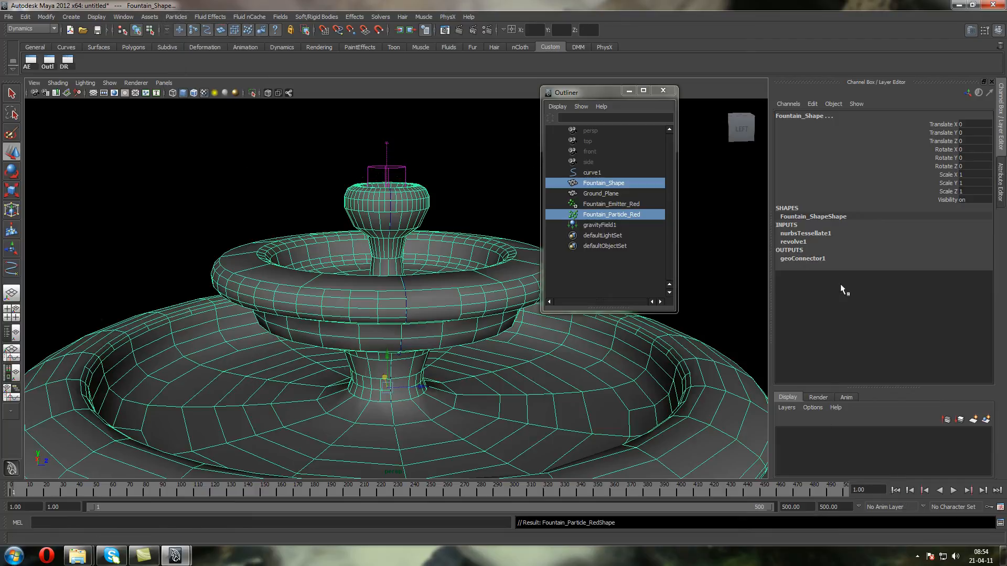
click(808, 257)
text(0.1)
key(Return)
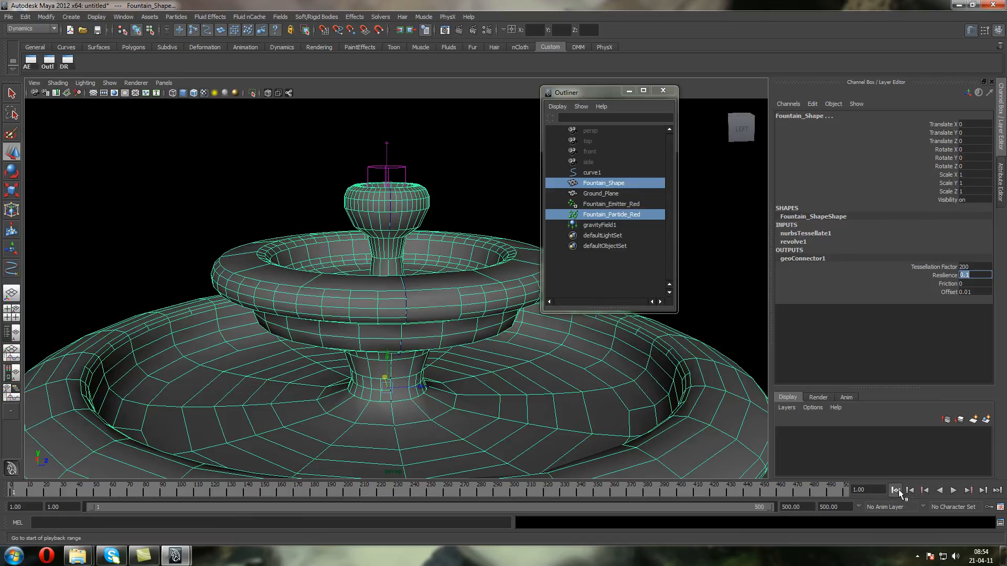
Shrink Fountain_Emitter_Red to about 0.57 in X and 0.58 in Z and center it over the fountain's top opening
alt+middle_drag(375, 190, 404, 279)
scroll(403, 279, up, 6)
alt+drag(406, 303, 411, 241)
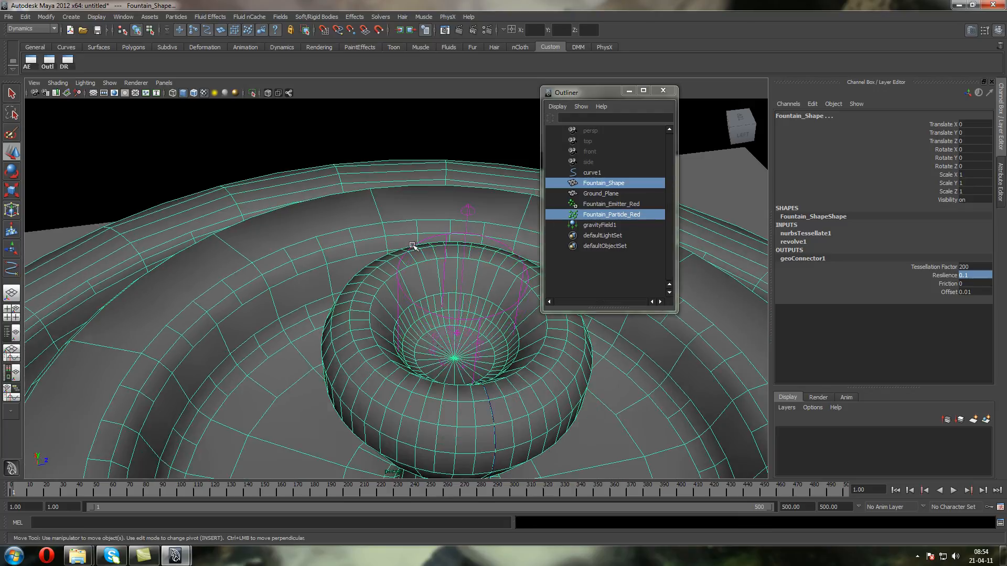
key(4)
key(5)
click(82, 127)
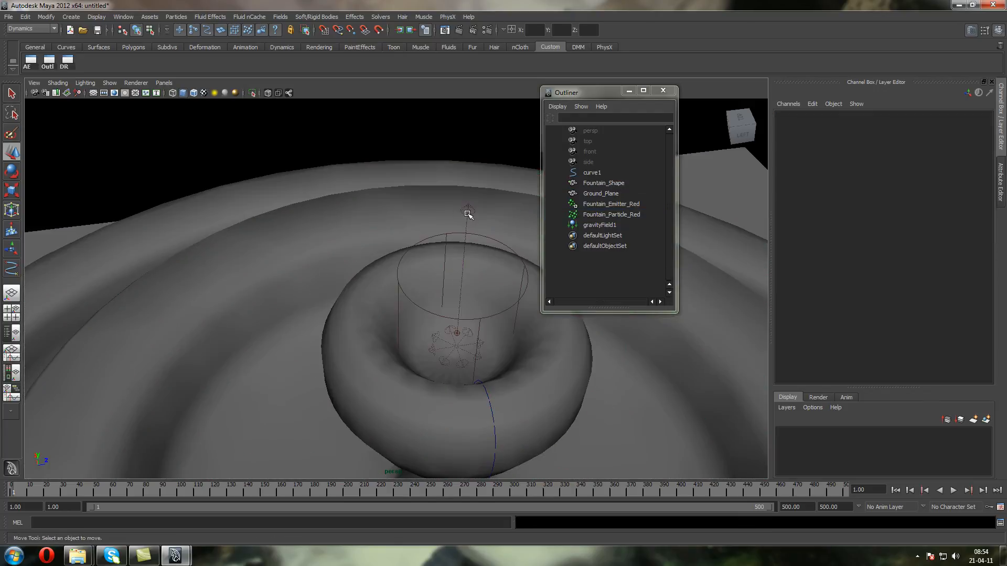
click(470, 229)
alt+drag(472, 233, 464, 275)
click(12, 190)
drag(522, 294, 469, 300)
click(11, 152)
alt+drag(470, 300, 471, 371)
alt+middle_drag(455, 286, 457, 273)
drag(456, 349, 485, 355)
Flatten the emitter to a Scale Y of about 0.12 and lower it into the opening at a Translate Y of about 8.44
click(11, 191)
mouse_move(442, 318)
mouse_down()
mouse_move(443, 295)
mouse_move(444, 307)
mouse_up()
alt+drag(445, 308, 372, 290)
click(18, 148)
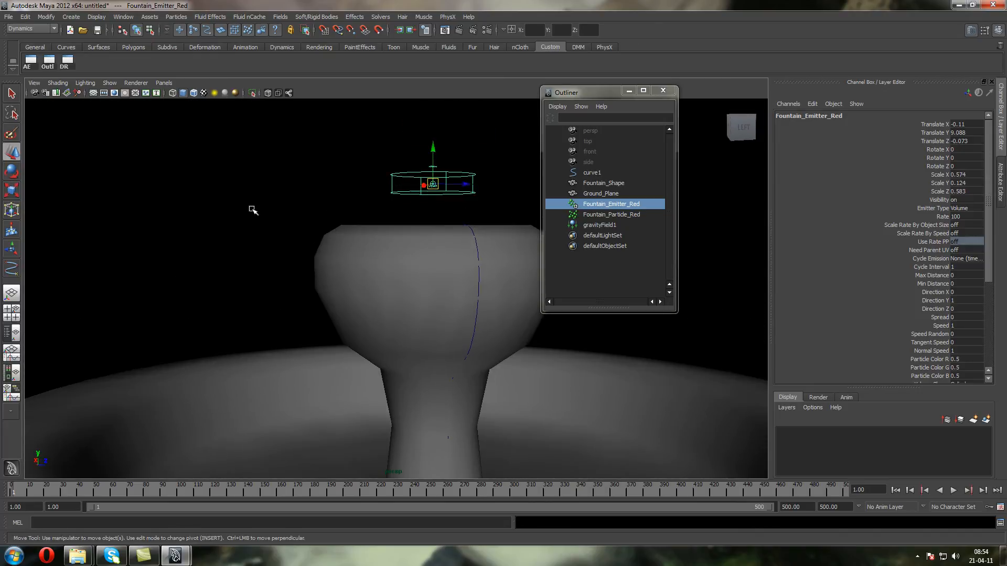
drag(441, 150, 441, 189)
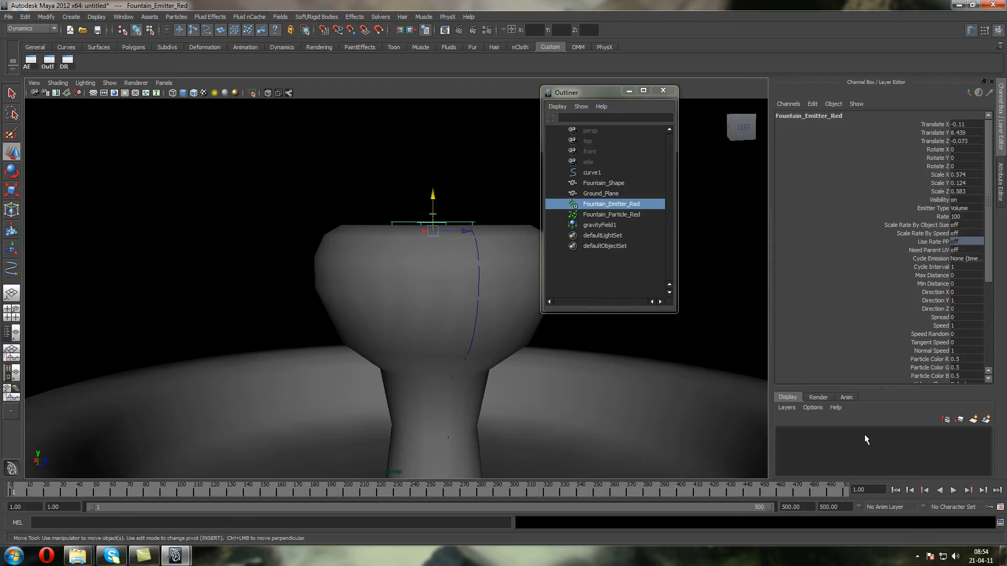
Play the simulation with Fountain_Particle_Red selected and check its collisions inside the top bowl in wireframe display
click(953, 490)
click(953, 492)
click(613, 215)
scroll(398, 226, down, 5)
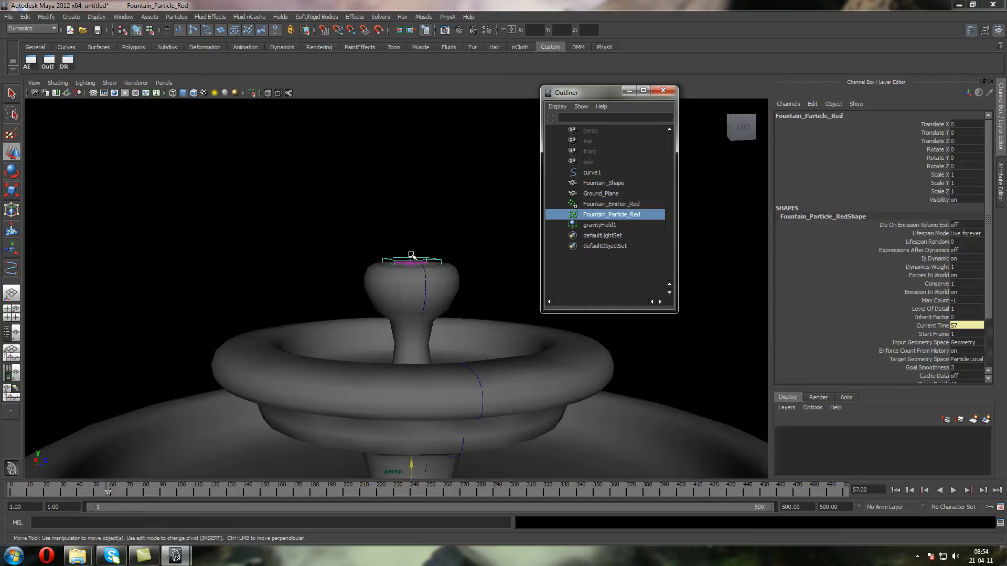
key(4)
scroll(407, 233, up, 3)
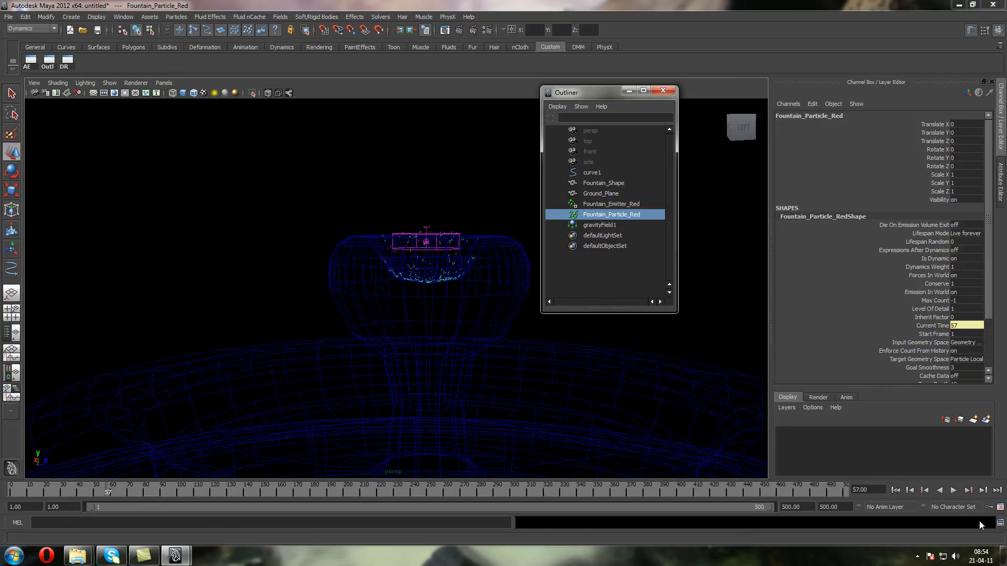
click(953, 490)
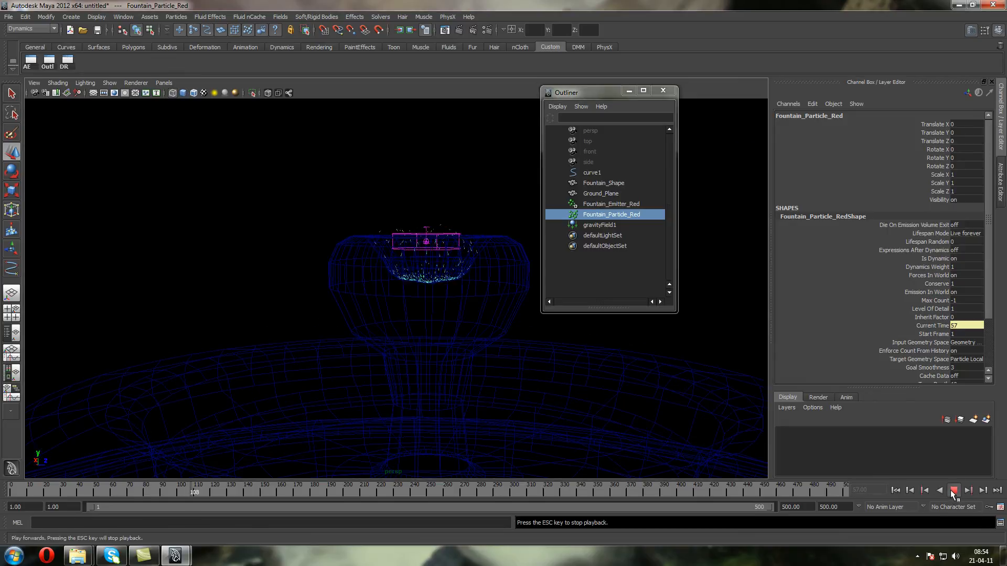
Stop playback, select Fountain_Emitter_Red, set its Speed to 10 and replay the simulation from frame 1
click(953, 491)
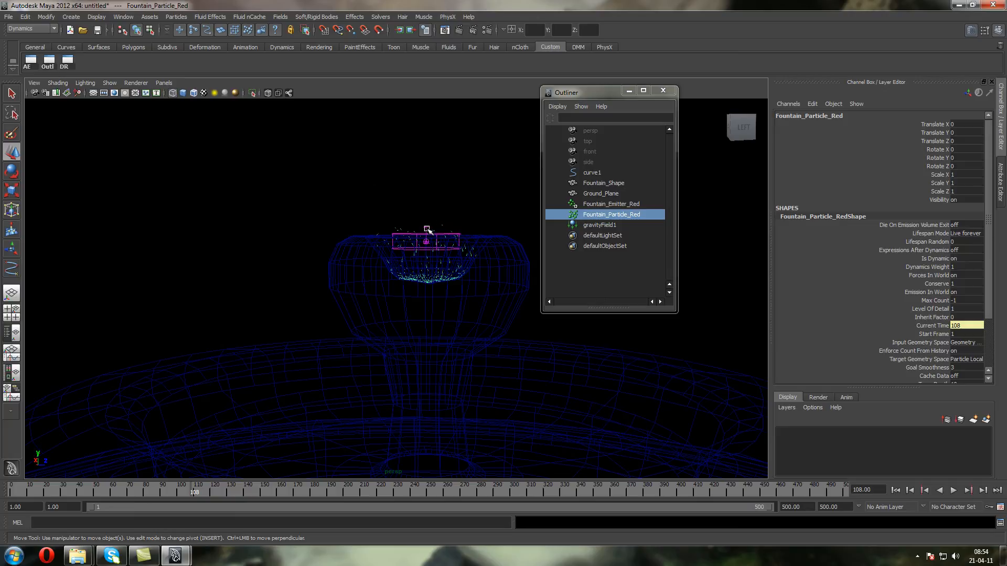
click(427, 234)
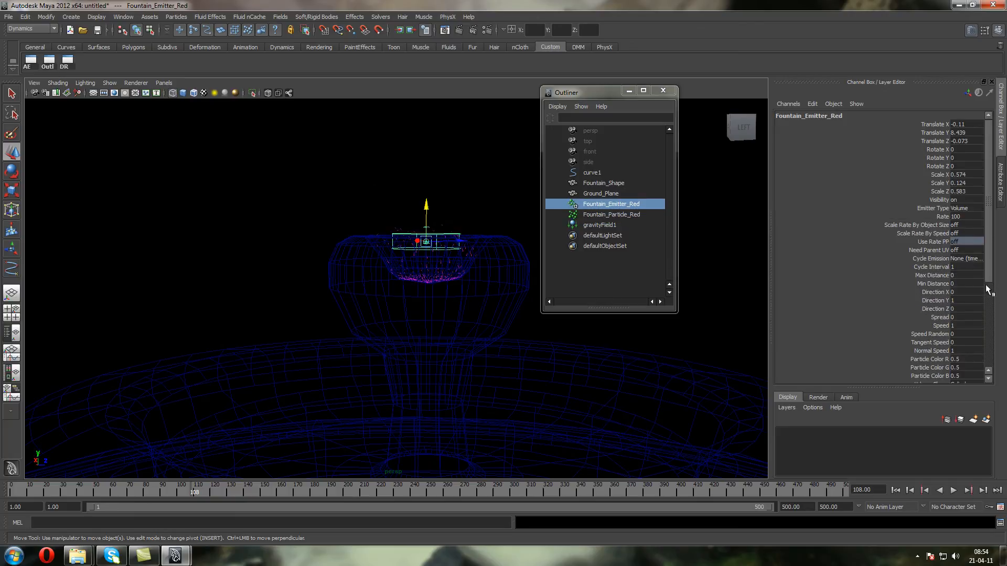
scroll(991, 264, down, 3)
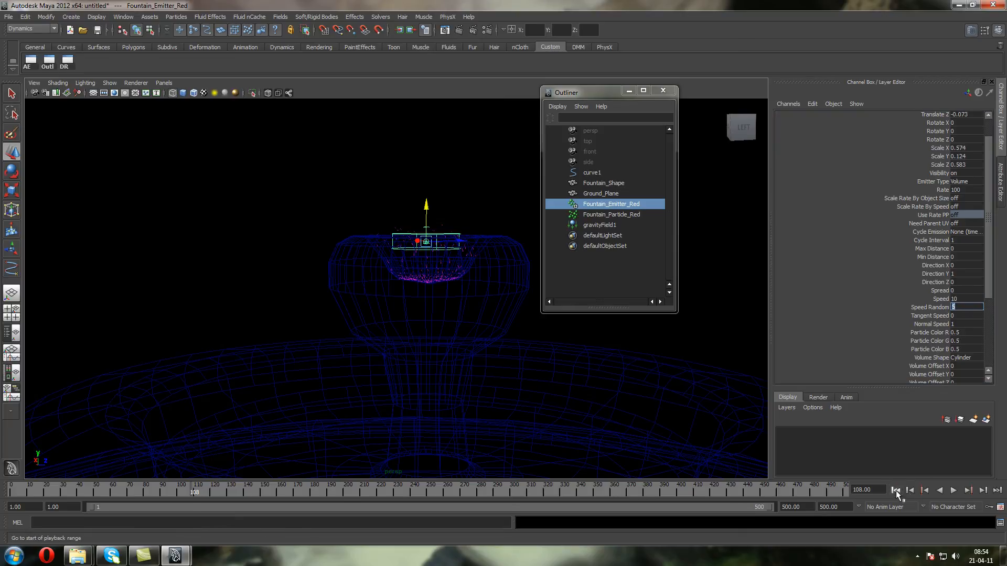
click(896, 490)
click(952, 491)
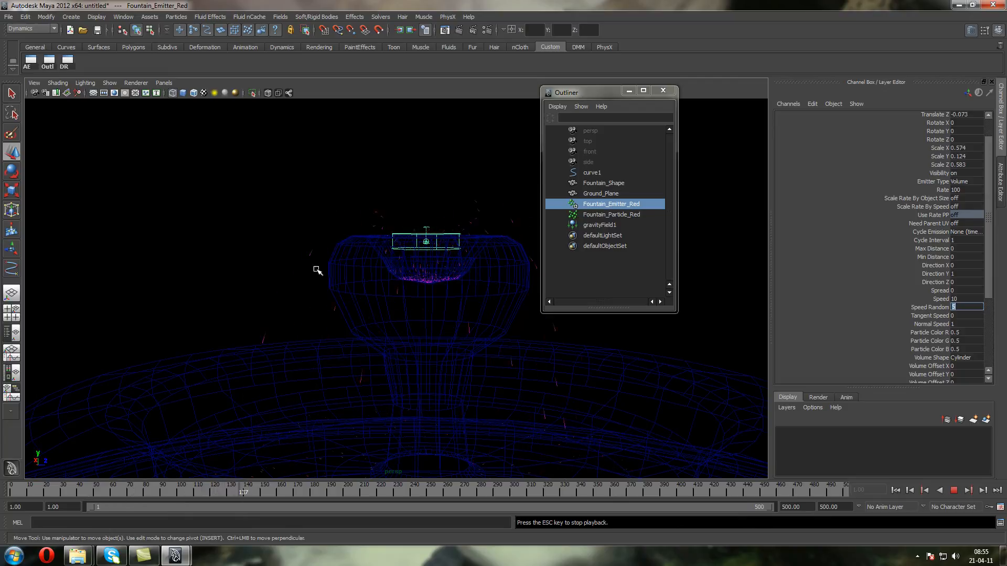
Set the emitter's Speed to 50 and Speed Random to 5, and replay the simulation from frame 1
click(964, 299)
text(20)
key(Return)
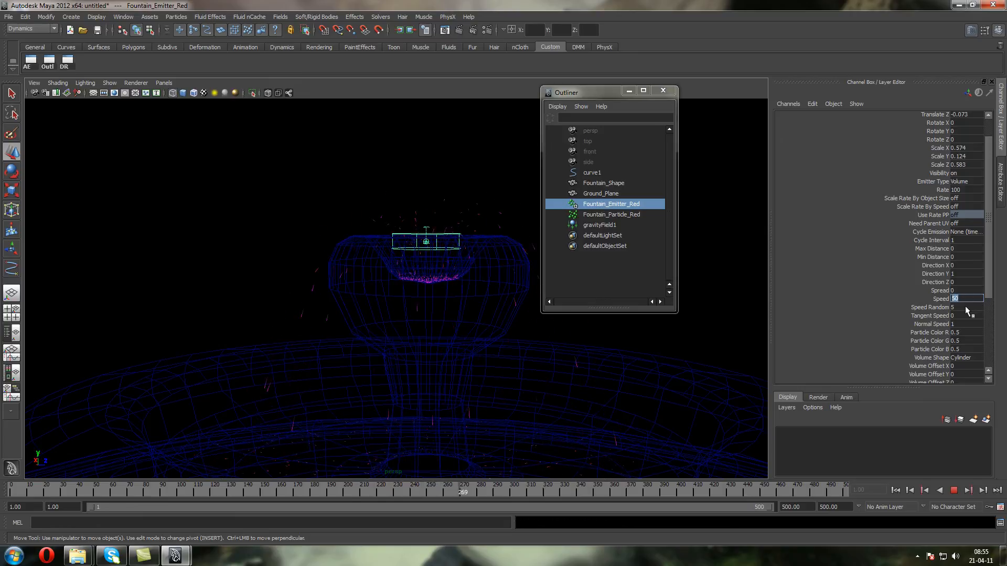
click(953, 490)
click(901, 490)
click(953, 490)
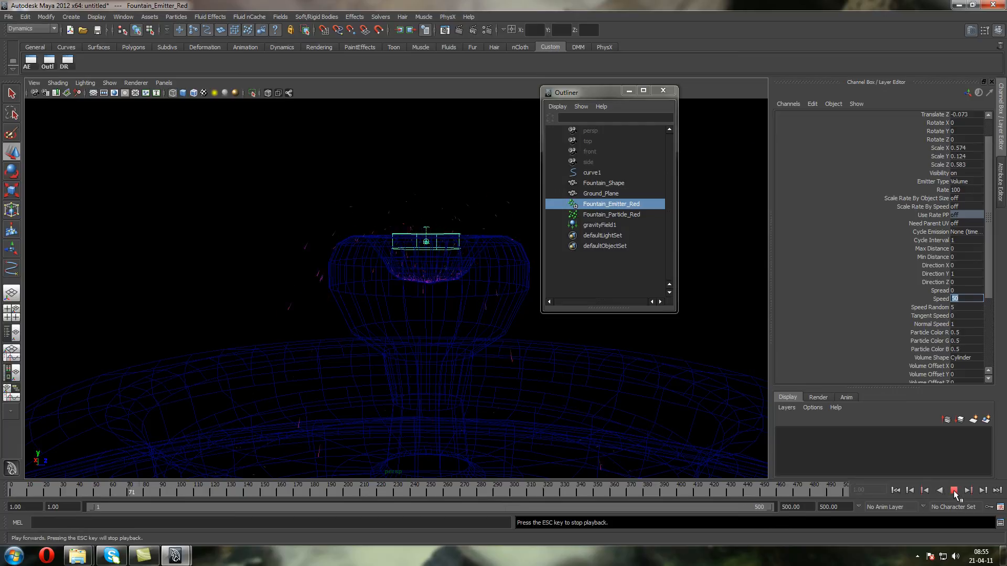
click(953, 490)
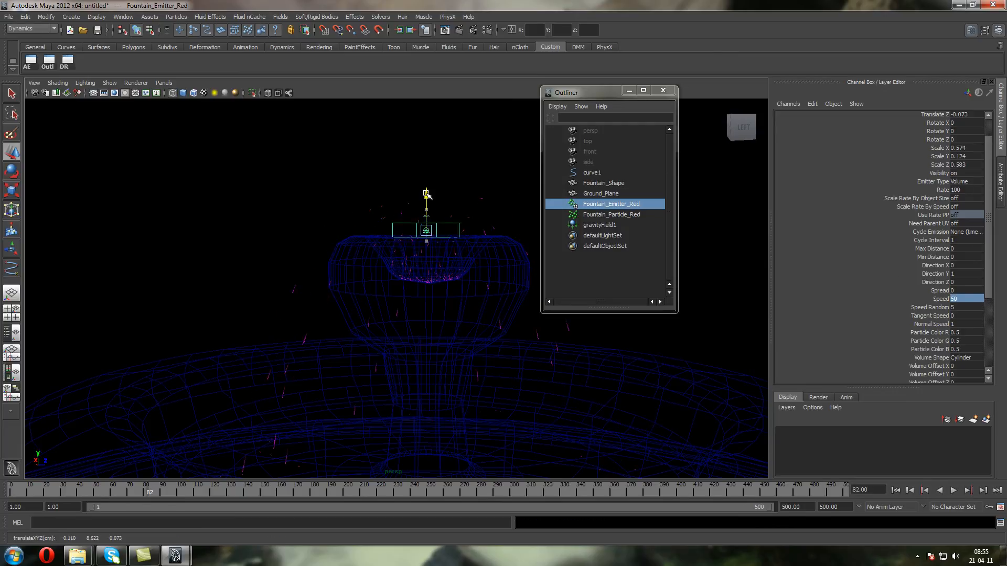
Raise Fountain_Emitter_Red to a Translate Y of about 8.62 and replay the simulation from frame 1
click(895, 491)
click(953, 491)
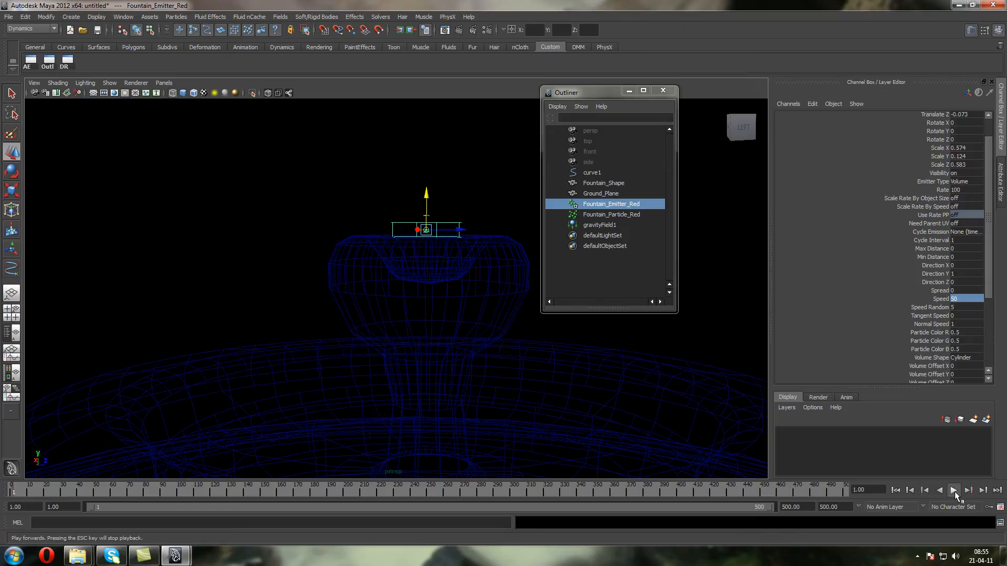
click(953, 490)
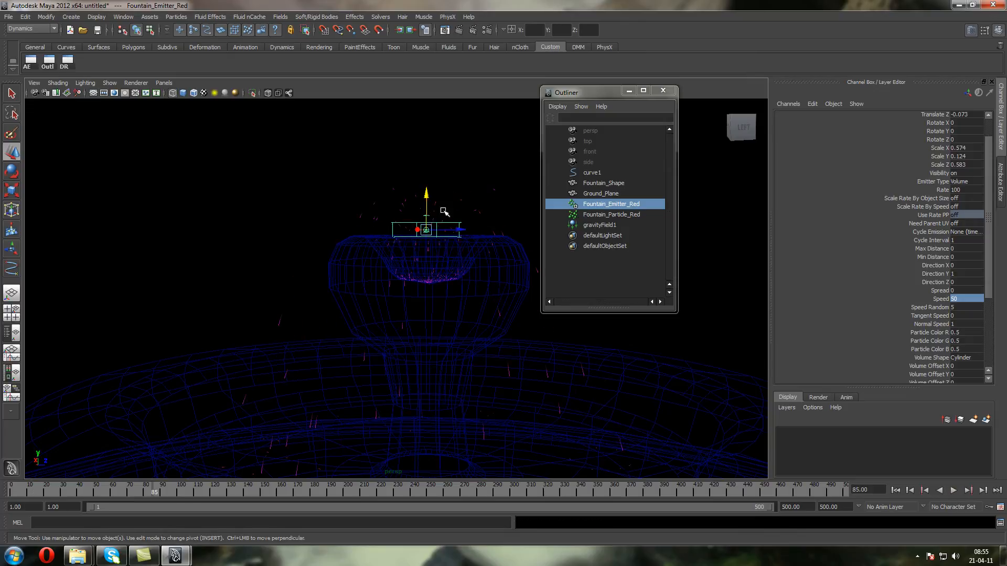
Set the emitter's Speed Random to 25 and replay the simulation from frame 1
click(962, 306)
text(25)
key(Return)
click(895, 490)
click(953, 491)
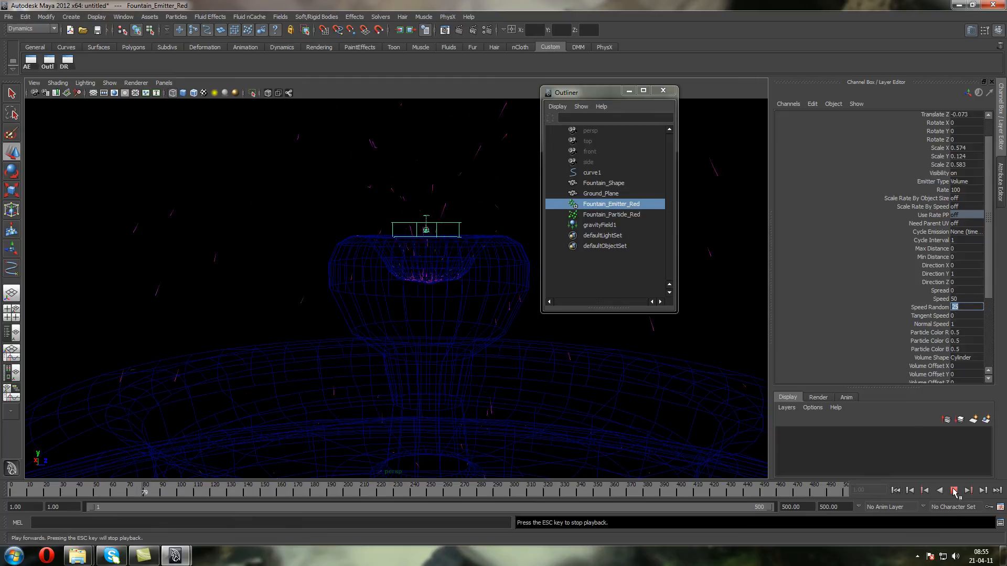
click(953, 491)
Set the emitter's Away From Center and Away From Axis to 0.5 and replay the simulation to check the spread
scroll(505, 251, down, 3)
scroll(502, 251, up, 2)
scroll(433, 253, up, 2)
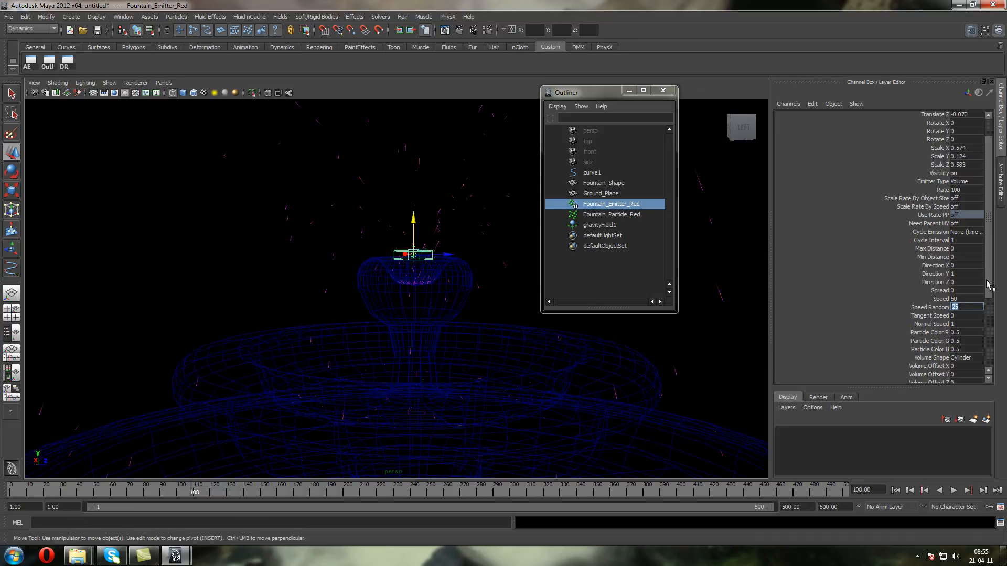
scroll(990, 284, down, 4)
click(969, 312)
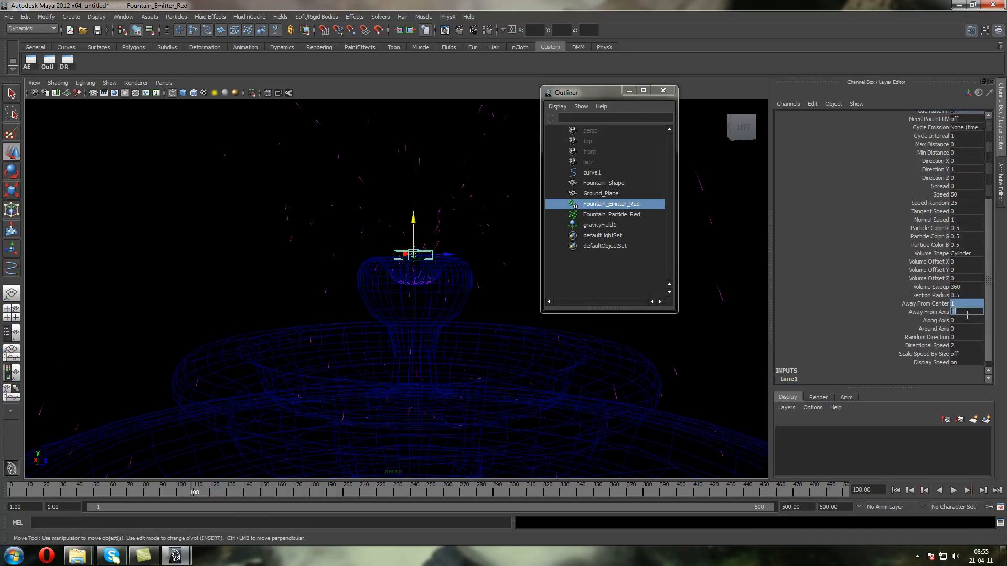
click(895, 490)
click(953, 490)
click(954, 490)
click(895, 490)
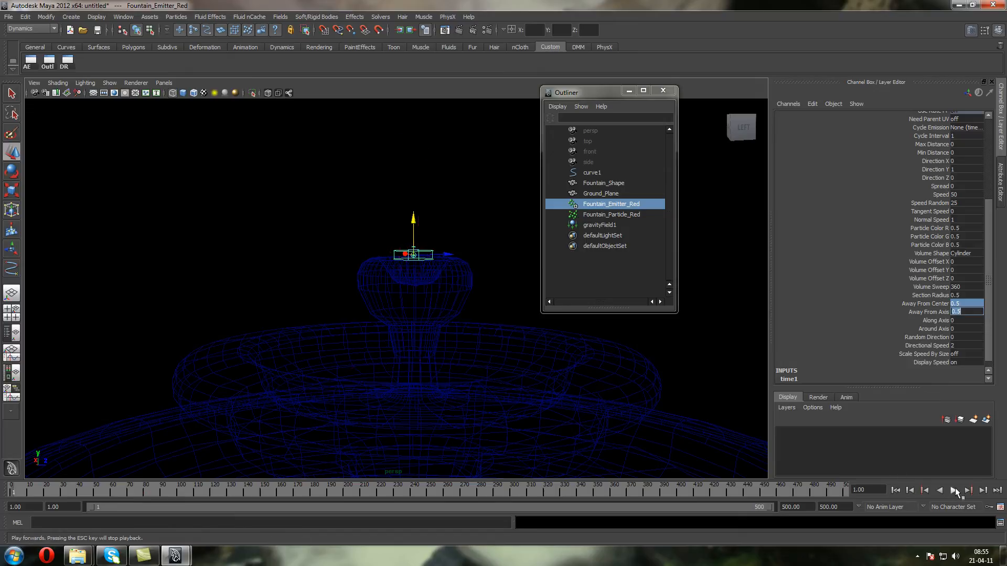
click(953, 491)
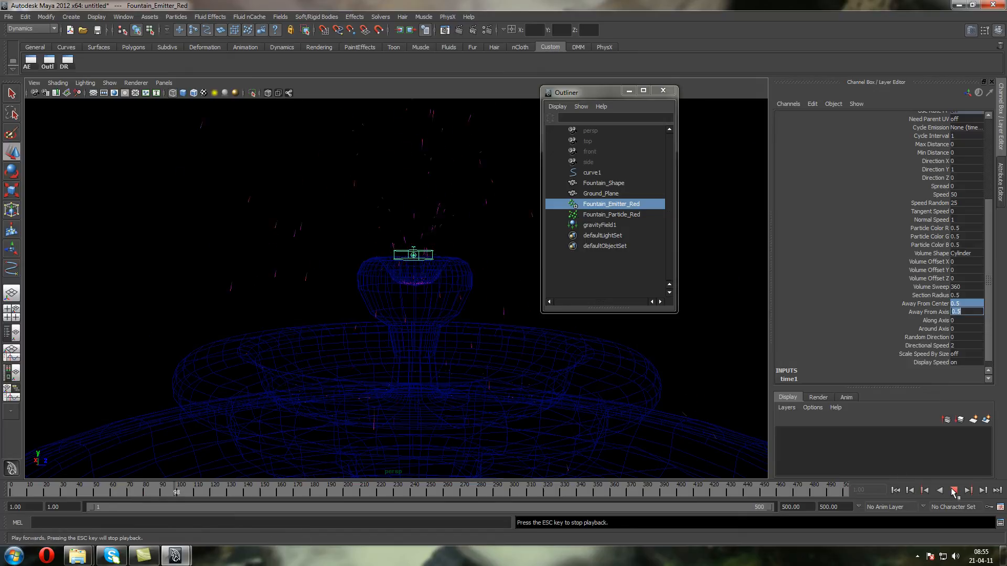
scroll(487, 295, down, 5)
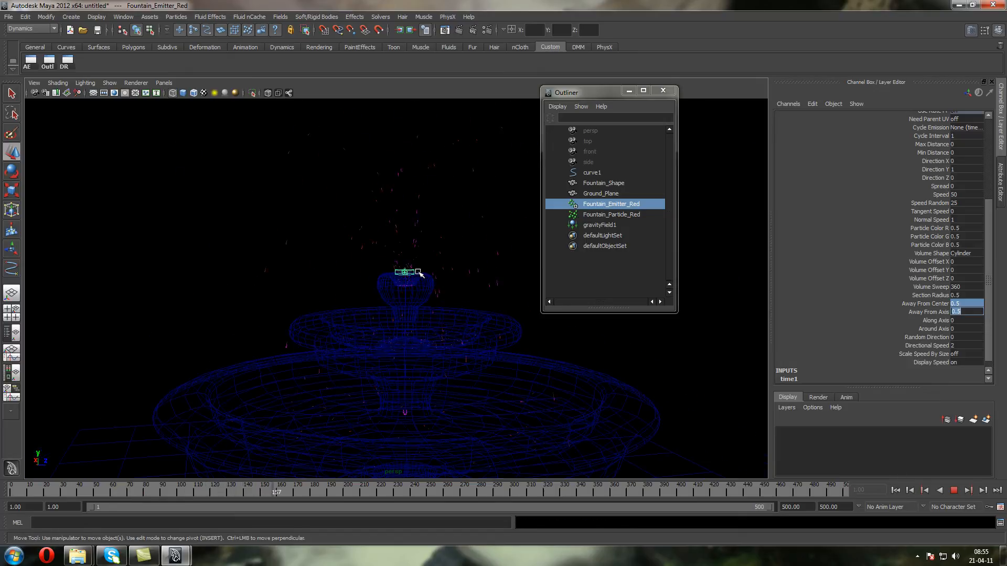
click(953, 490)
Set the emitter's Rate to 500 and replay the simulation, checking the denser spray above the top bowl
drag(984, 329, 979, 200)
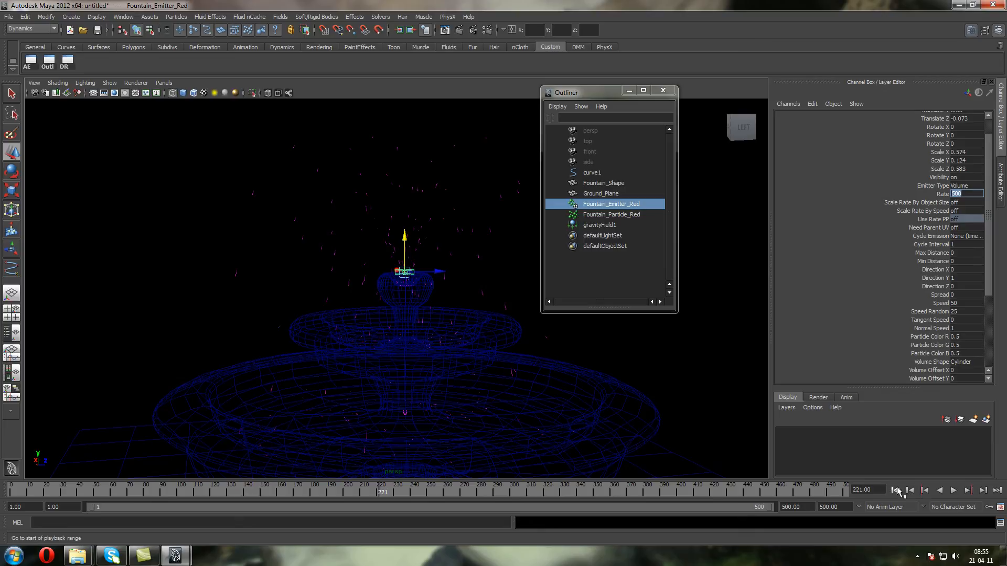
click(895, 490)
click(953, 490)
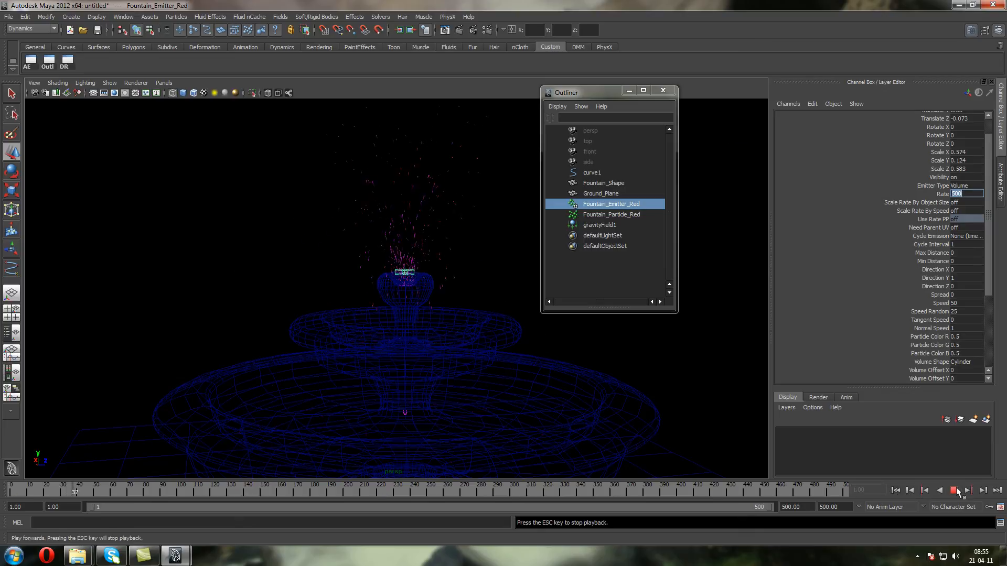
scroll(395, 226, up, 2)
scroll(386, 241, up, 4)
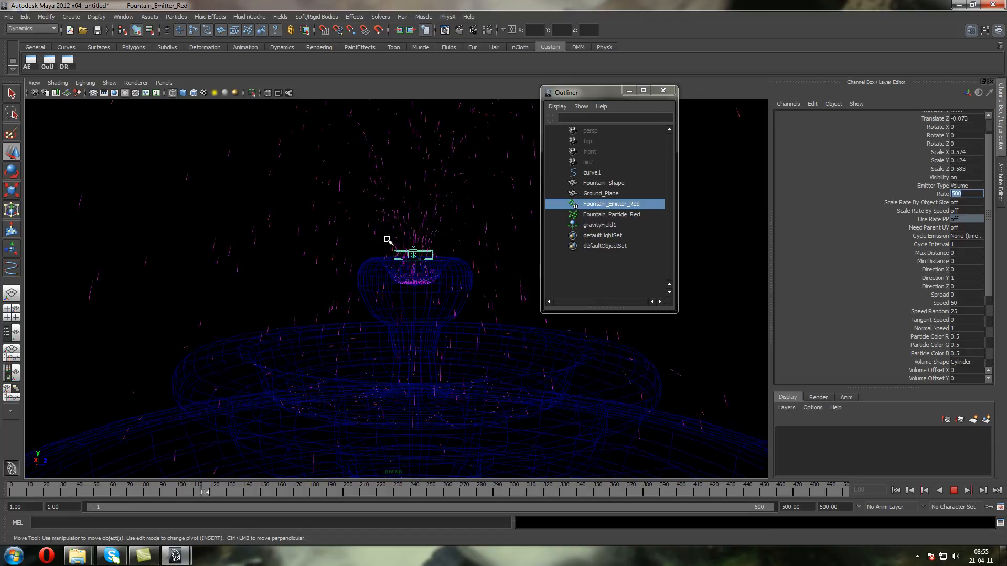
alt+middle_drag(428, 239, 420, 265)
click(953, 491)
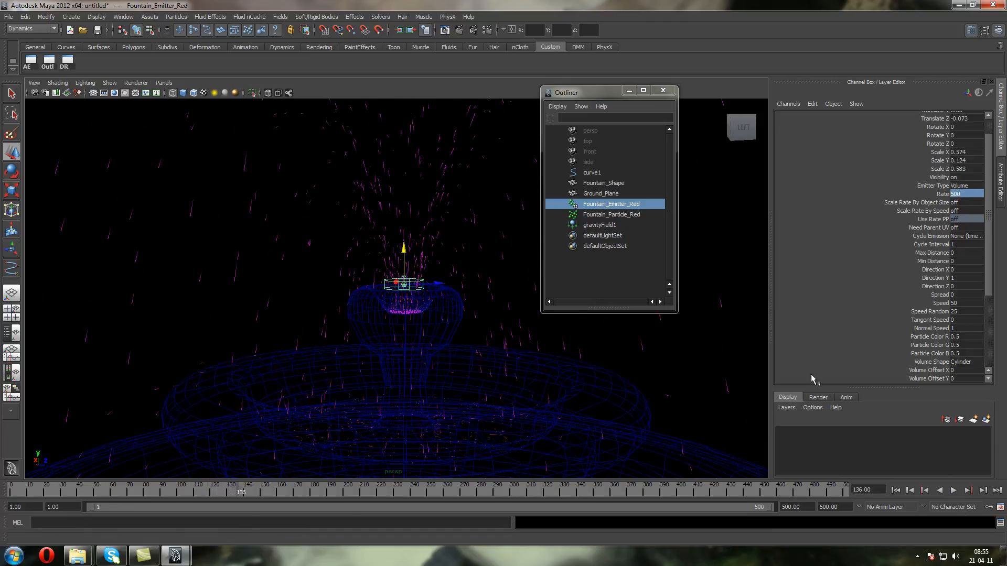
Set the Magnitude of gravityField1 to 20 and replay the simulation from frame 1
click(600, 224)
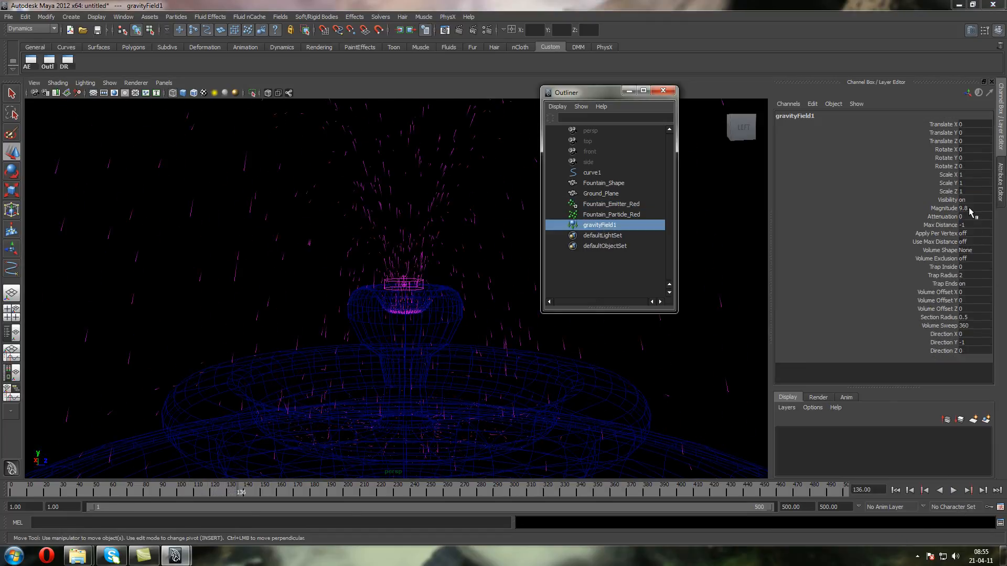
click(964, 208)
text(20)
key(Return)
click(895, 490)
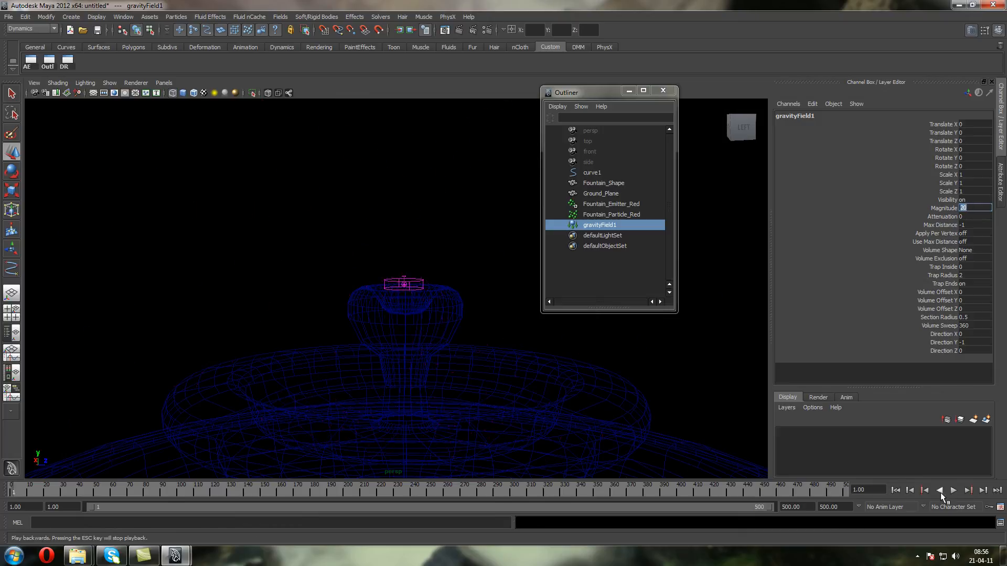
click(953, 490)
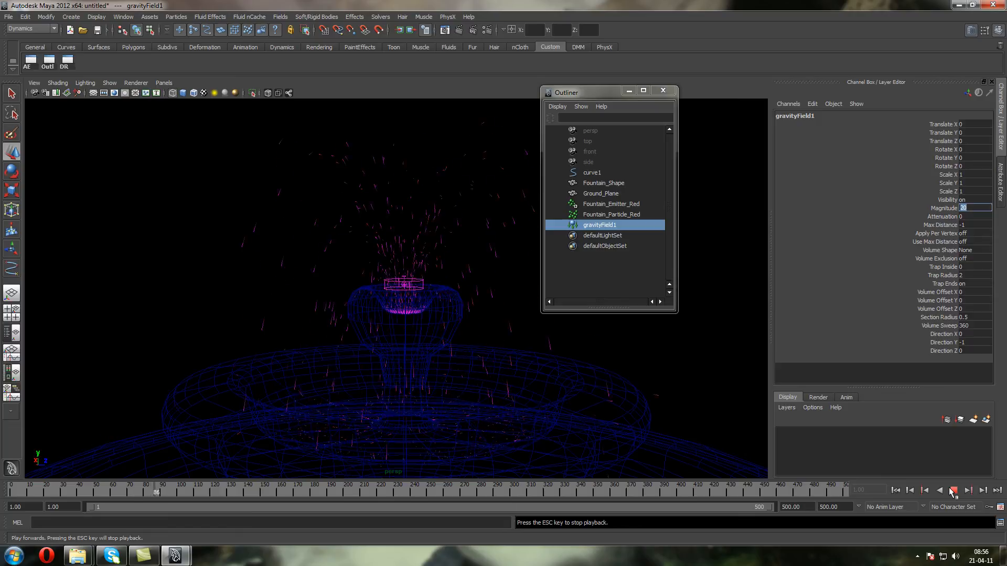
click(953, 490)
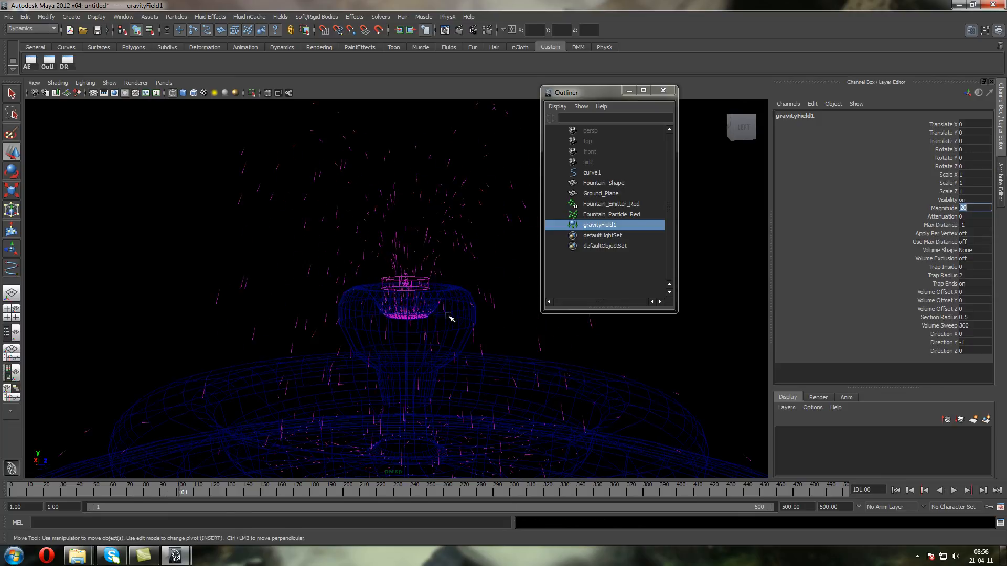
Examine the particles around the top bowl in shaded and wireframe display, replaying the simulation with Fountain_Particle_Red selected
alt+drag(366, 342, 367, 304)
key(5)
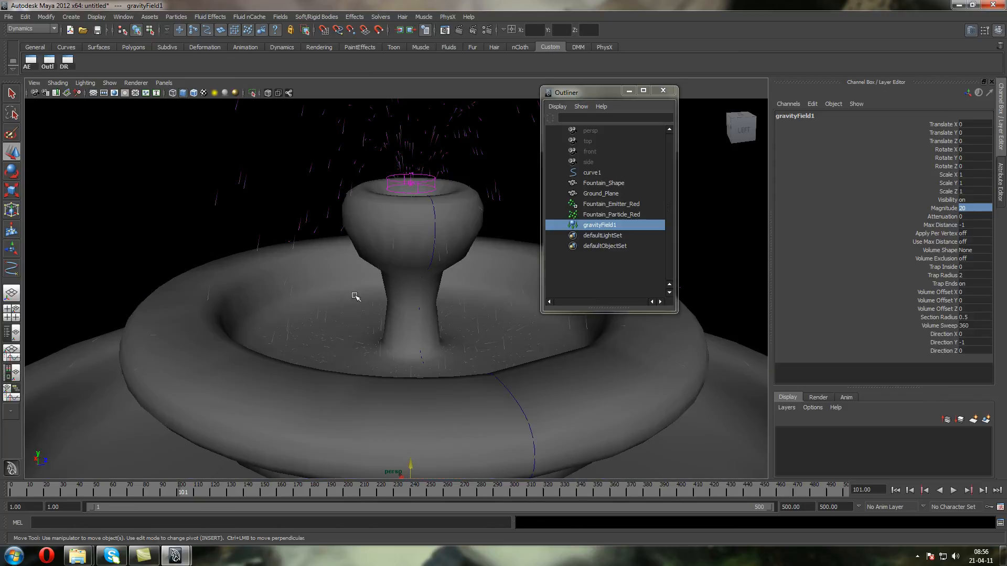
click(177, 179)
key(4)
drag(328, 129, 318, 151)
alt+middle_drag(339, 170, 324, 252)
alt+drag(323, 253, 328, 239)
scroll(328, 231, up, 2)
scroll(328, 231, up, 3)
click(895, 490)
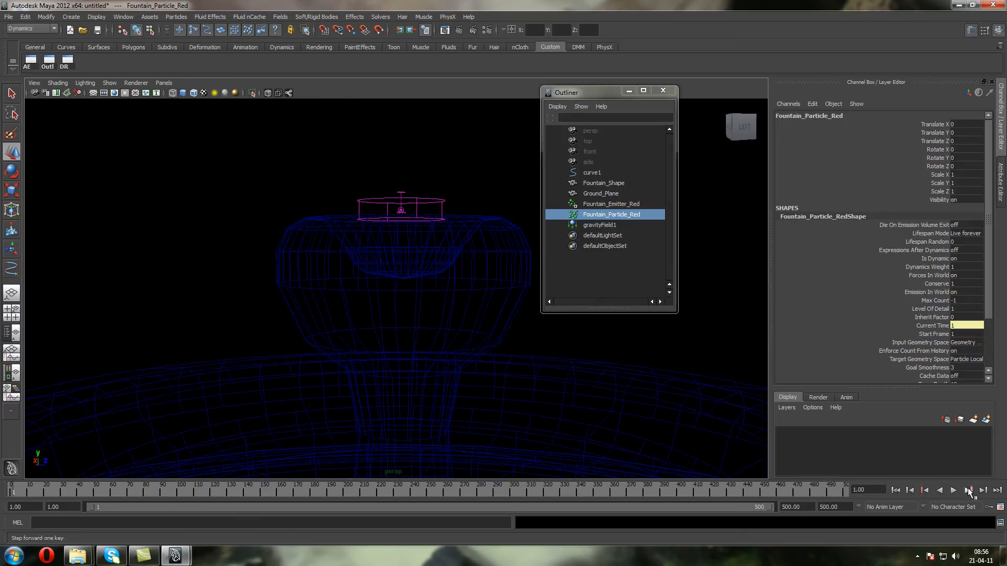
click(954, 491)
click(954, 490)
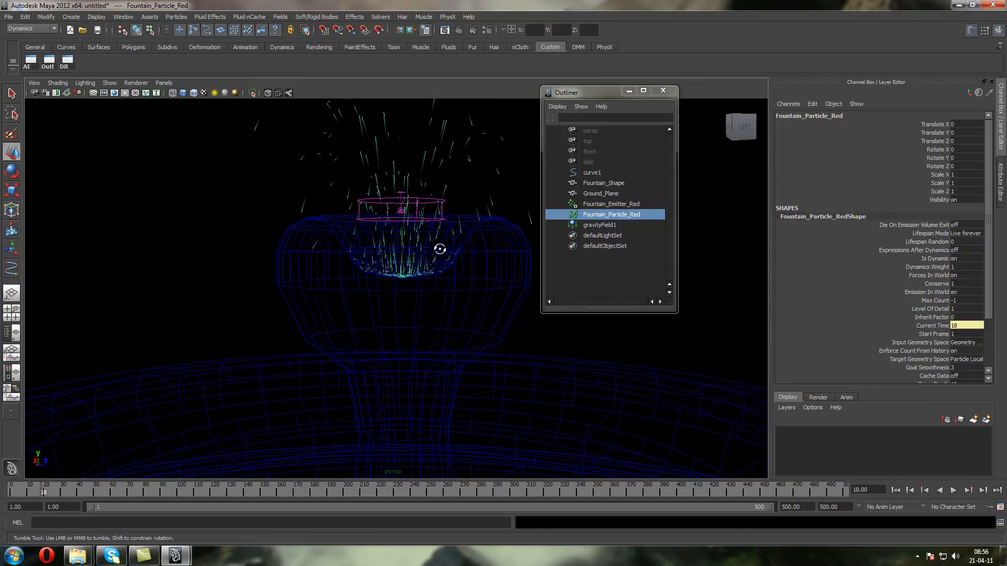
Raise Fountain_Emitter_Red above the top bowl to a Translate Y of about 9.31 and replay the simulation
click(412, 197)
drag(399, 172, 399, 121)
click(895, 490)
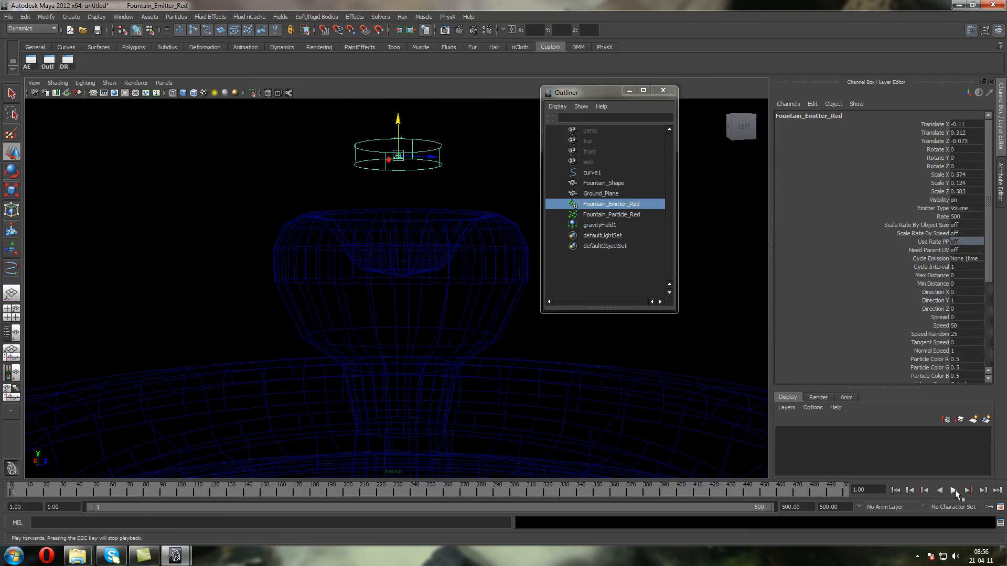
click(954, 490)
click(953, 490)
Raise the emitter further to a Translate Y of about 10.57 and replay the simulation twice from frame 1
alt+middle_drag(362, 249, 363, 317)
alt+drag(363, 310, 368, 304)
drag(408, 219, 408, 123)
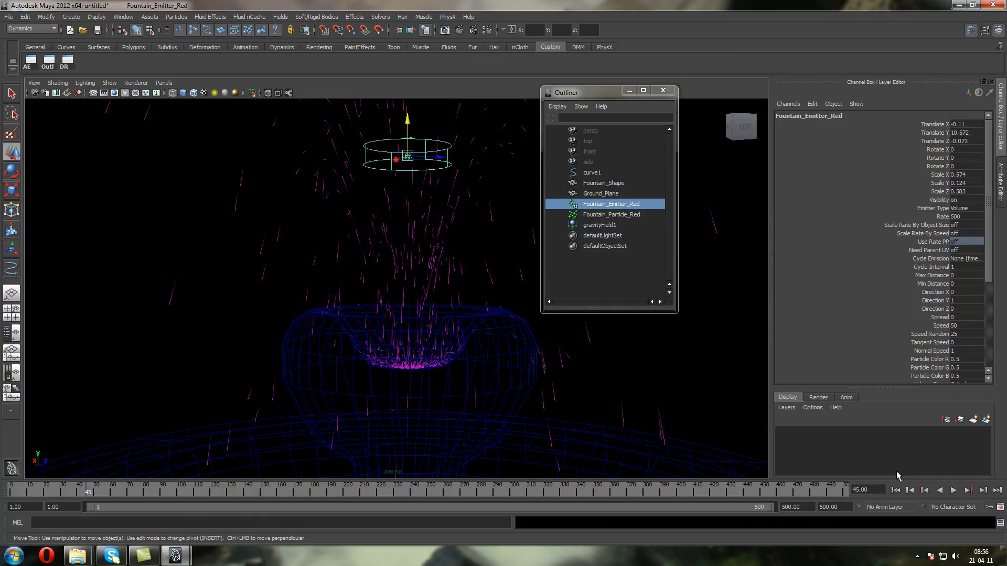
click(895, 490)
click(955, 490)
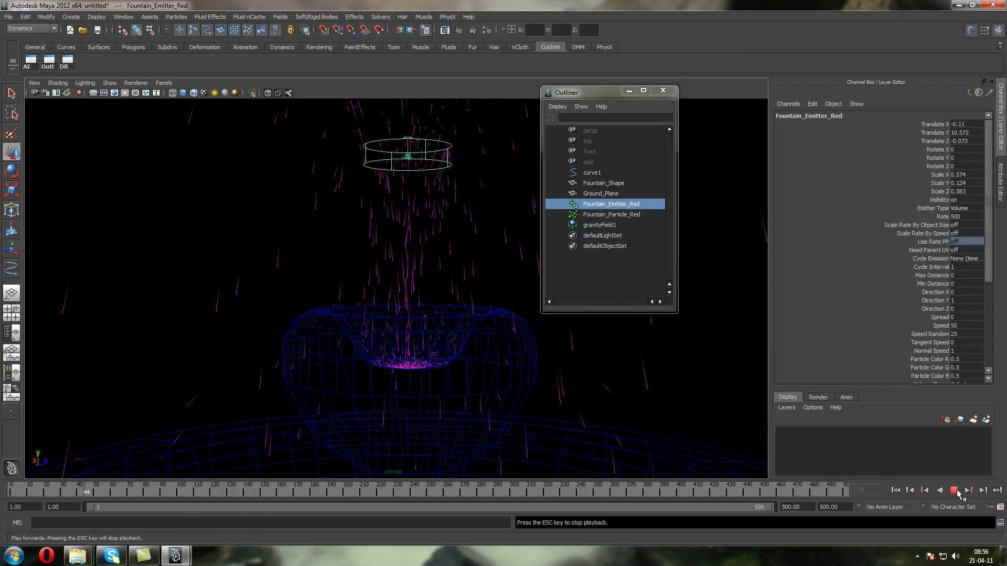
click(954, 491)
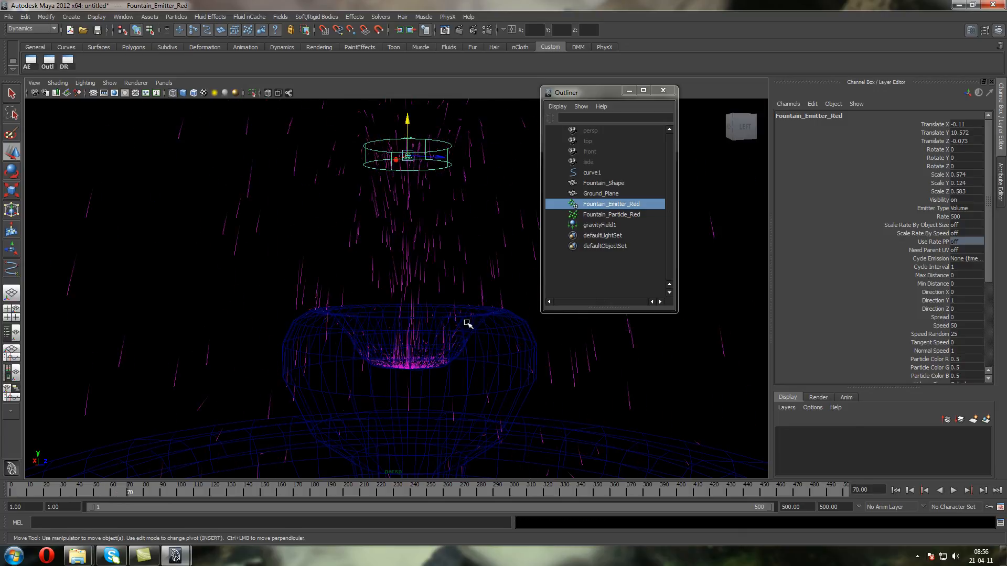
click(895, 490)
click(954, 490)
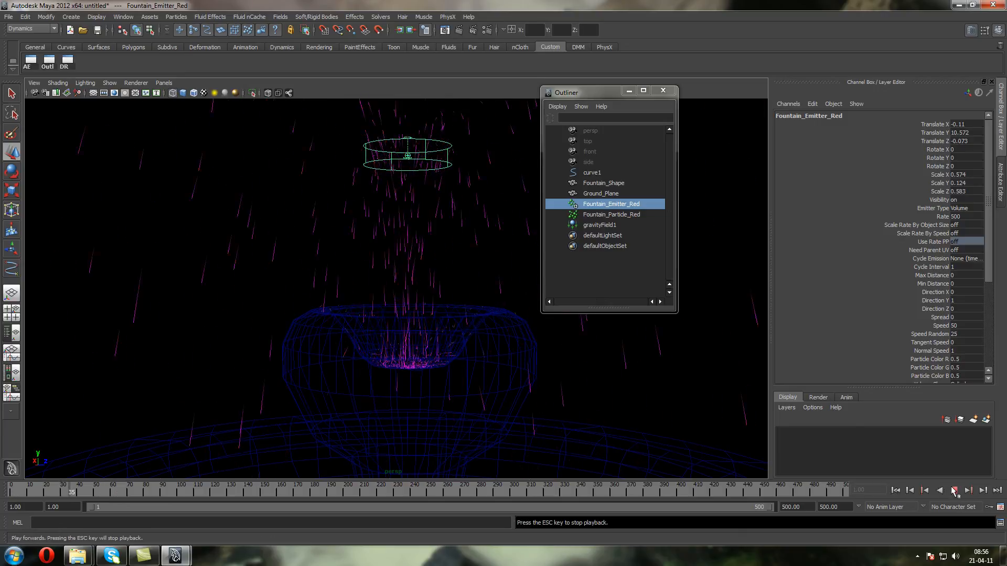
click(954, 490)
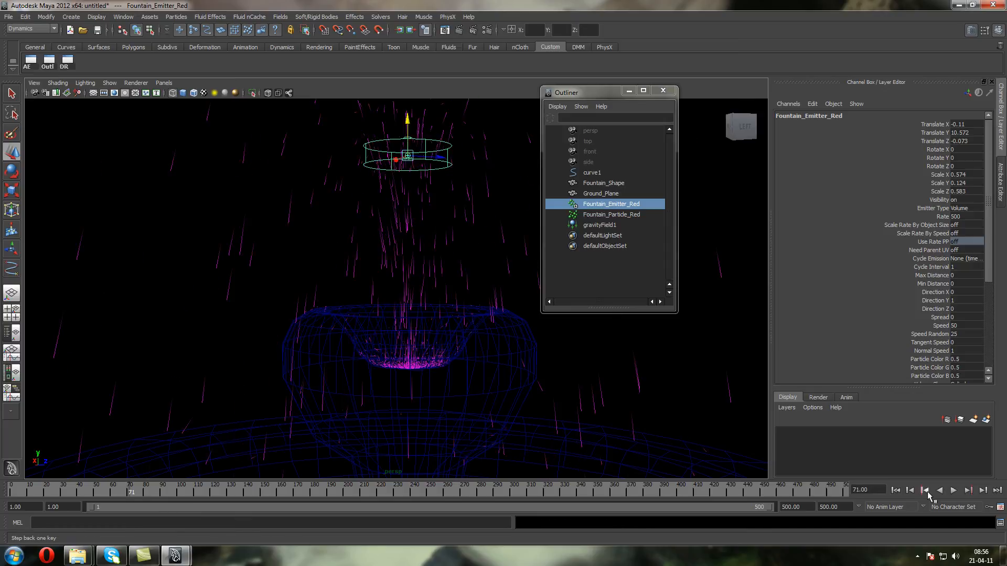
Lower the emitter to a Translate Y of about 9.08 and replay the simulation from frame 1, viewing the whole fountain
click(895, 490)
drag(410, 121, 436, 221)
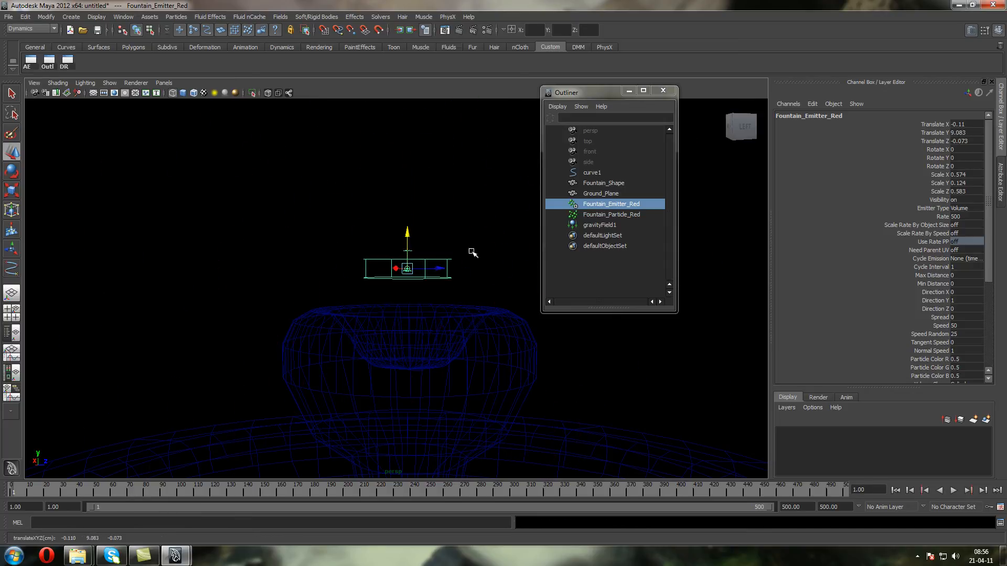
click(954, 491)
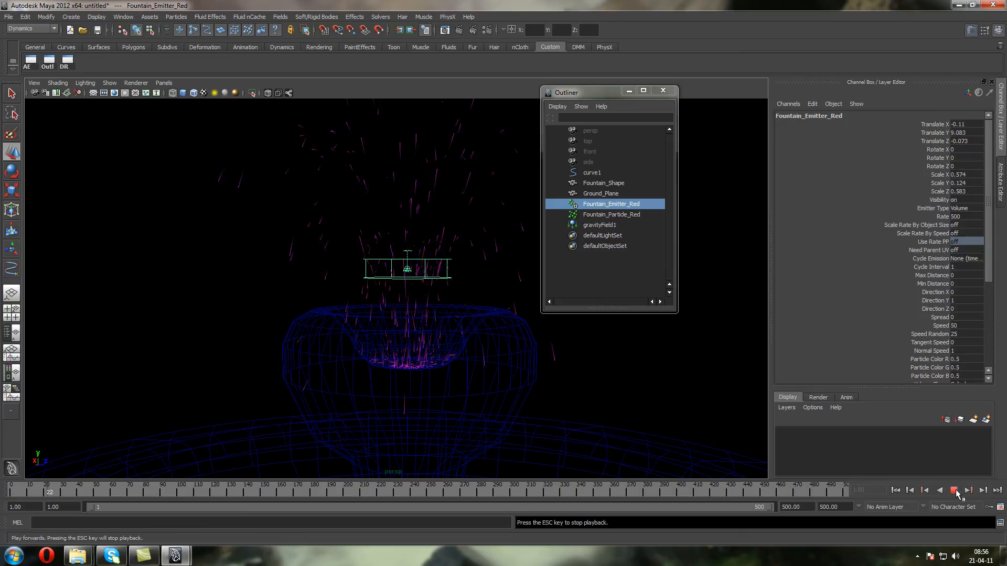
scroll(355, 349, down, 5)
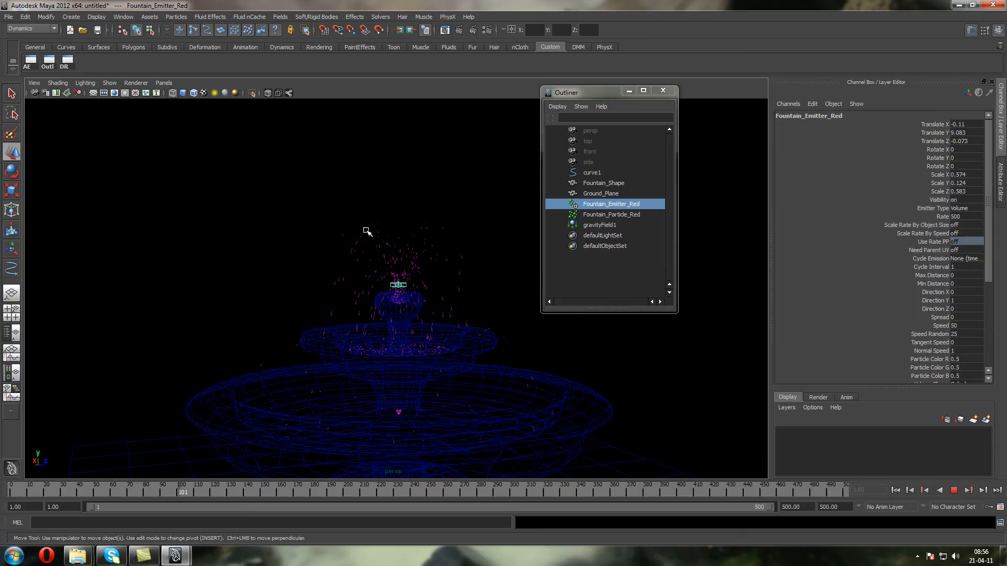
Examine the running particle spray from above and from the side of the fountain, and stop the simulation
alt+drag(399, 270, 387, 341)
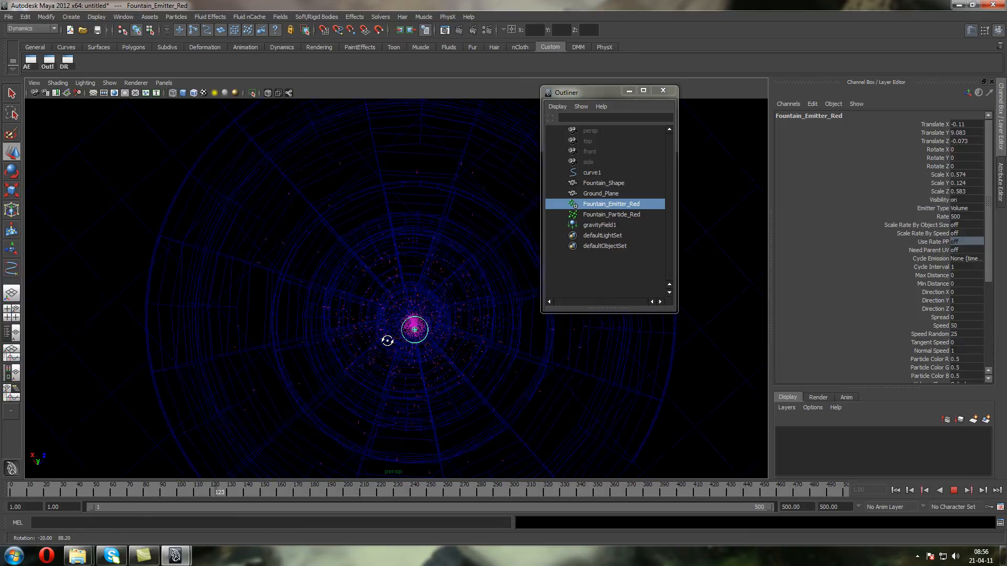
alt+drag(374, 301, 287, 311)
click(954, 490)
alt+drag(288, 230, 292, 254)
Review Fountain_Particle_Red's collision link to Fountain_ShapeShape in the Dynamic Relationships Editor, and replay the simulation from frame 1
click(240, 196)
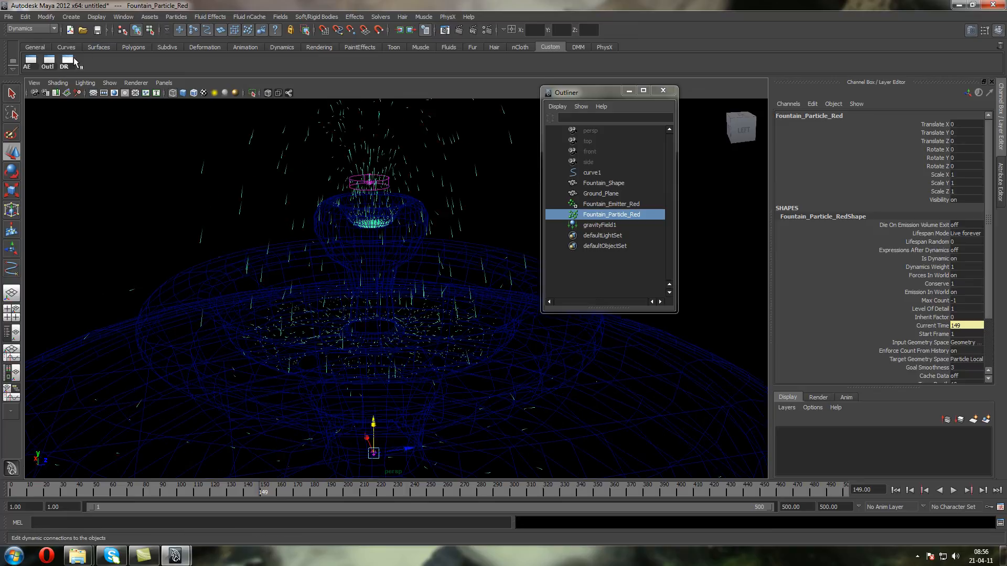
click(66, 62)
click(224, 156)
click(226, 156)
click(268, 132)
click(234, 156)
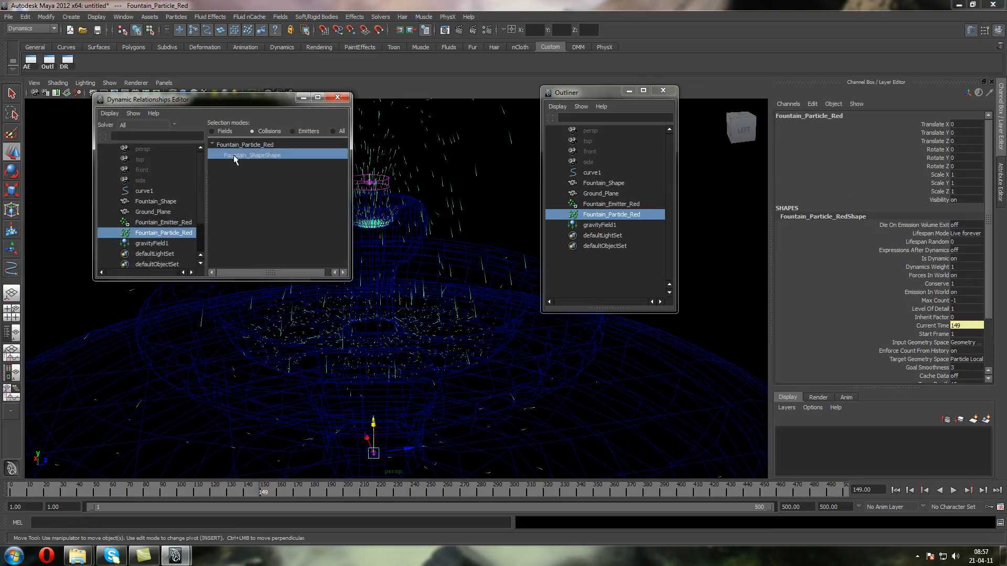
click(302, 99)
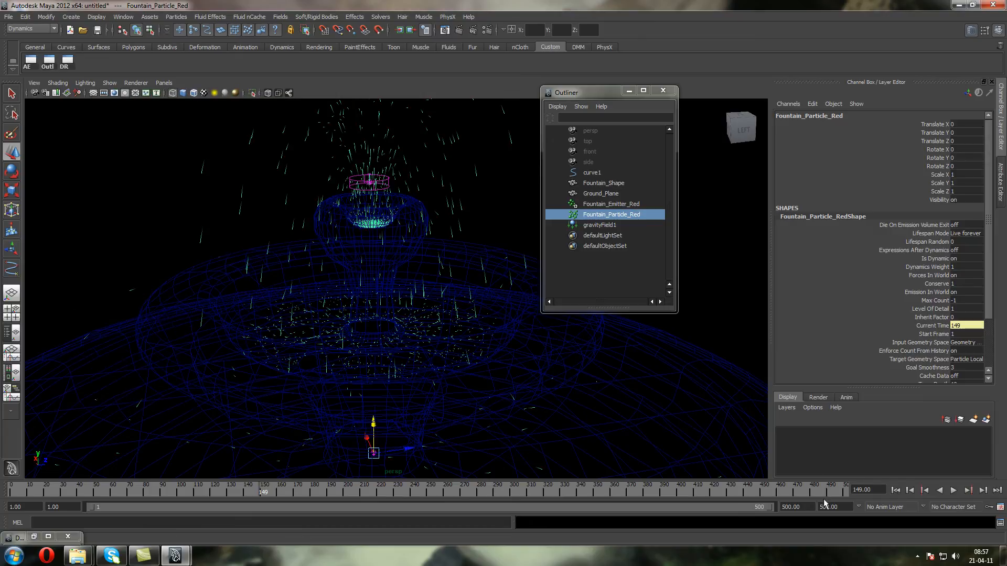
click(895, 490)
click(953, 490)
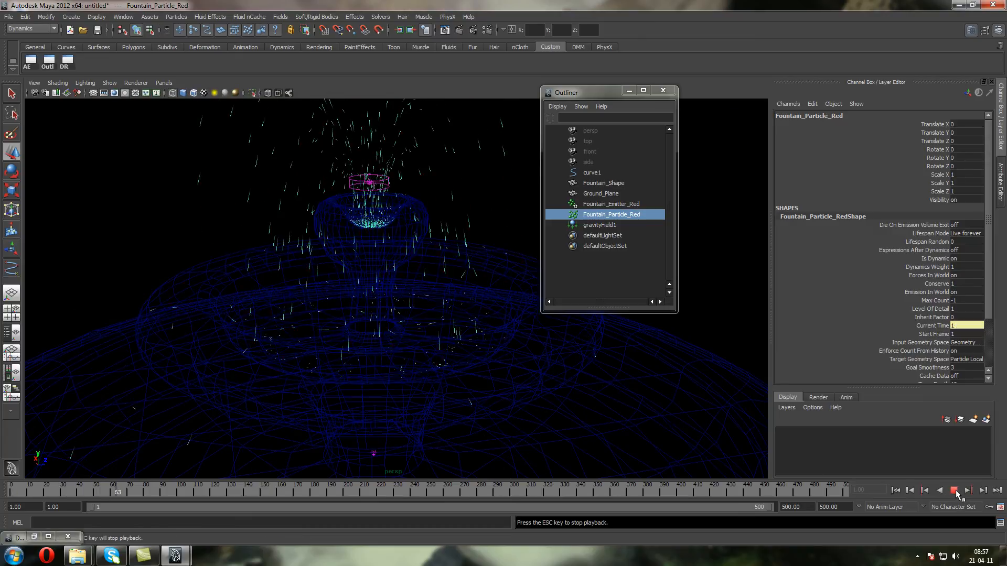
click(953, 489)
Disconnect Fountain_ShapeShape from Fountain_Particle_Red's collisions, replay the simulation twice and return to frame 1
click(67, 60)
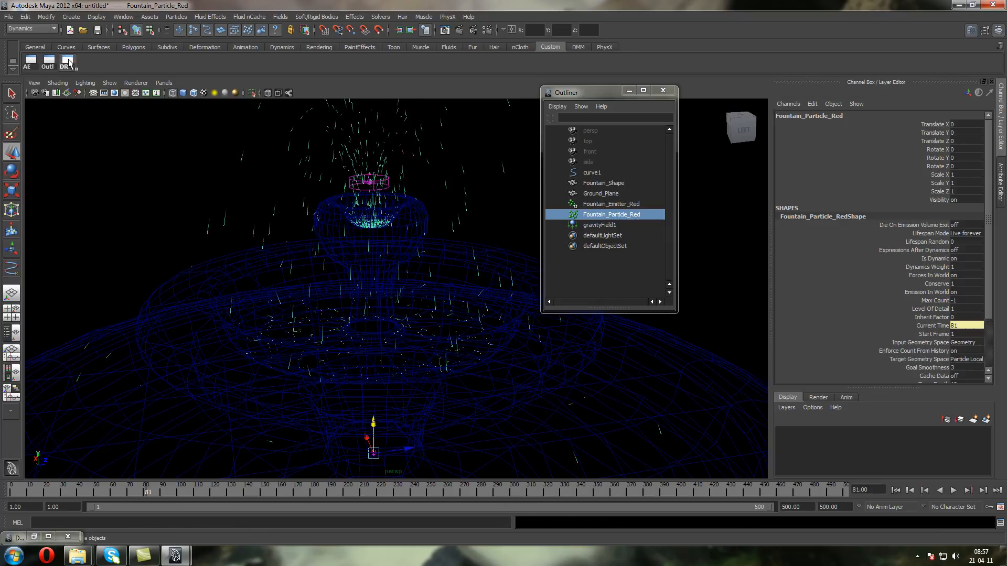
click(246, 157)
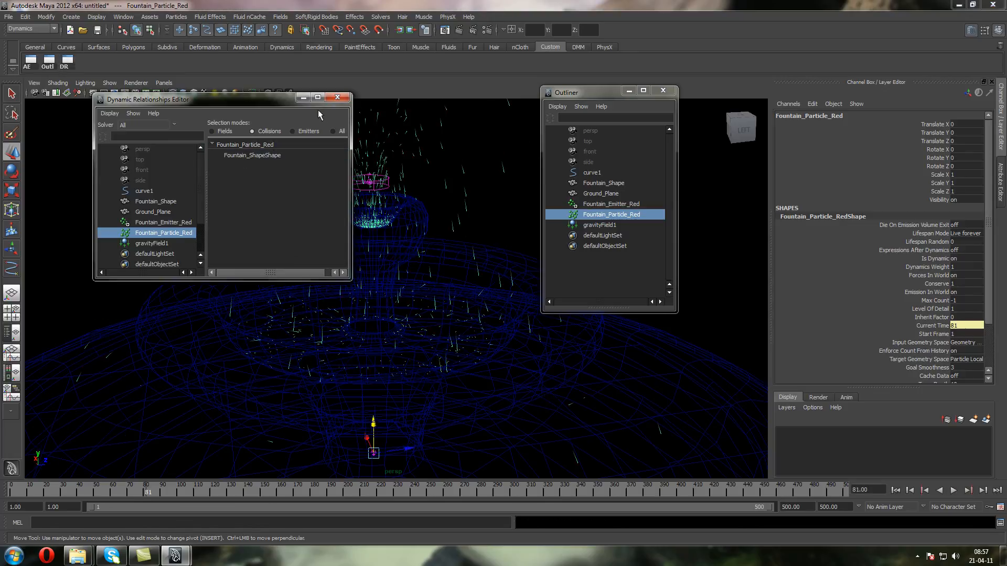
click(337, 97)
click(895, 489)
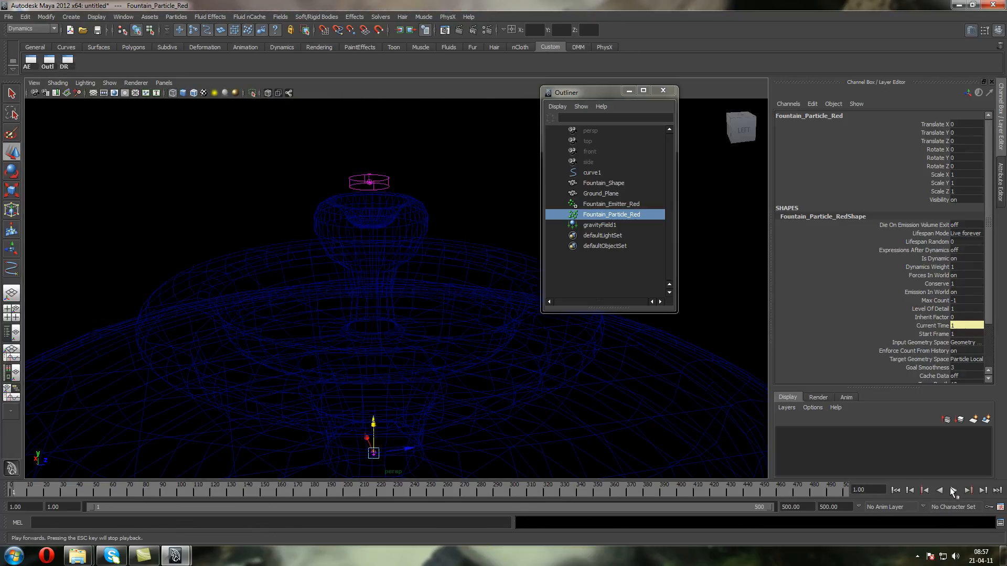
click(953, 491)
scroll(327, 297, down, 5)
scroll(326, 283, up, 4)
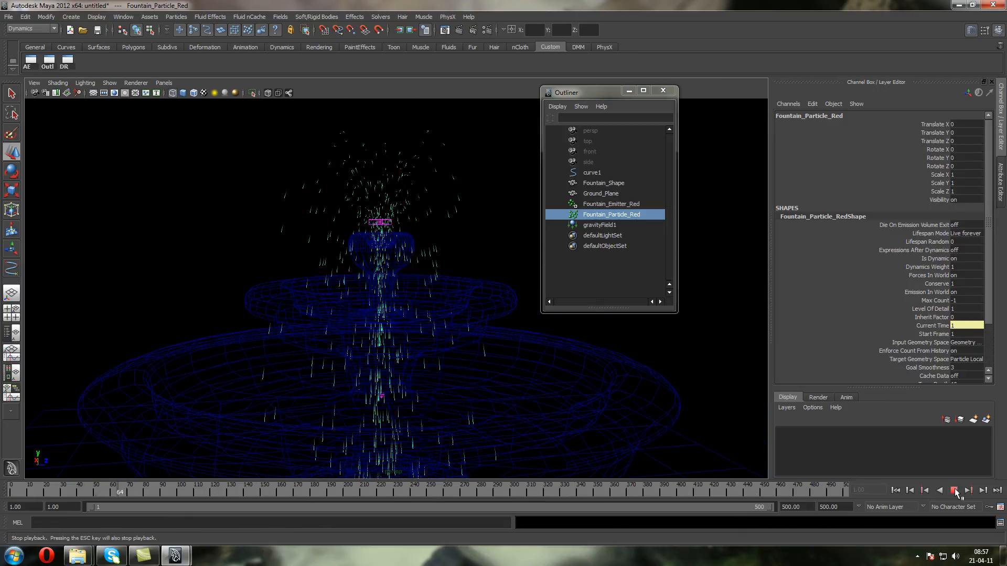
click(954, 490)
click(895, 490)
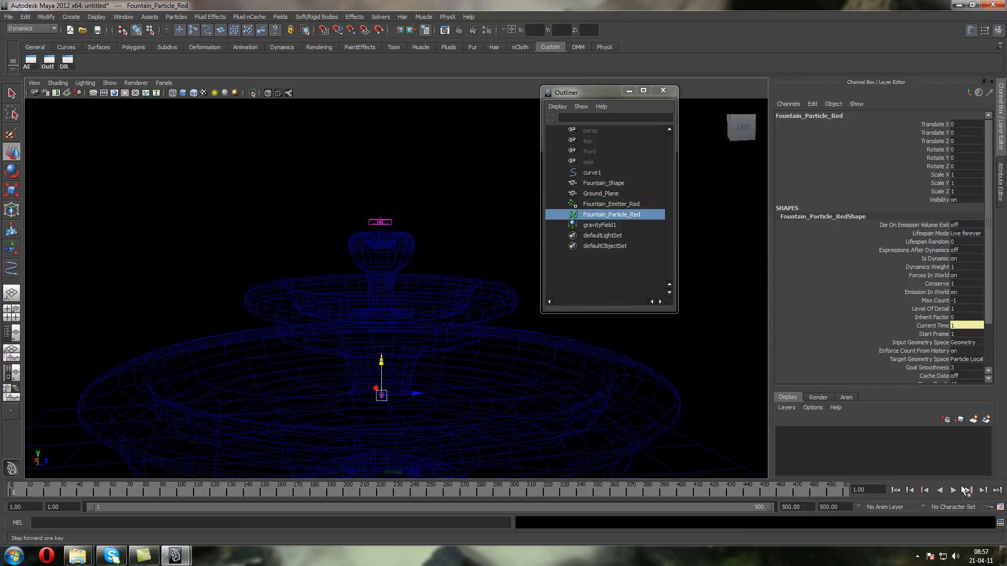
click(954, 490)
click(954, 491)
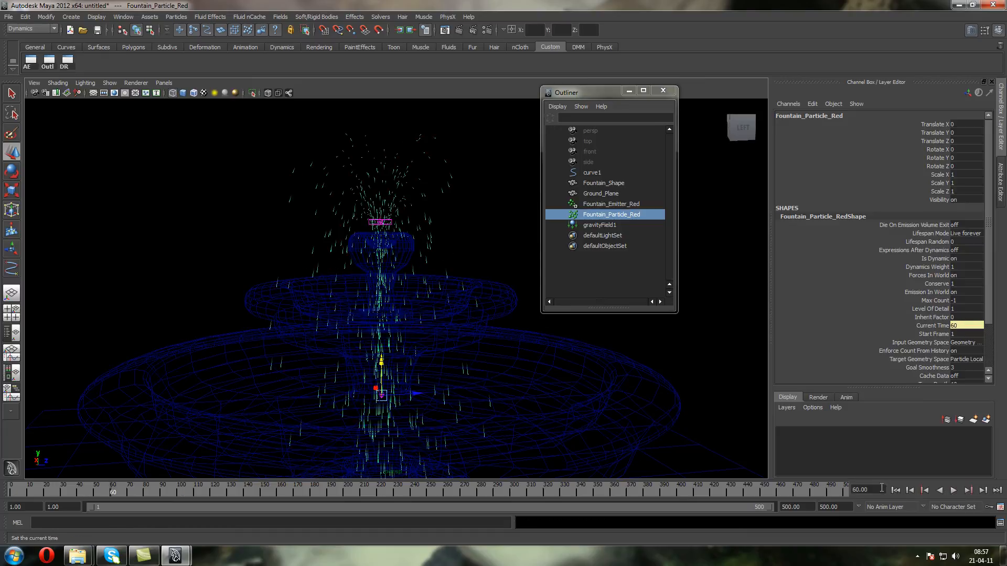
click(895, 491)
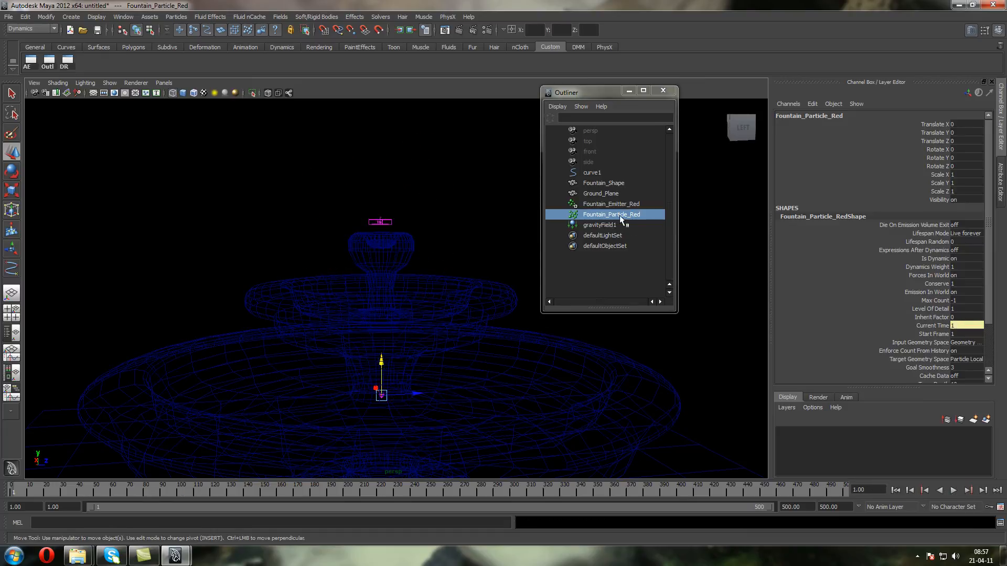
Set Fountain_Emitter_Red's Speed Random to 0 and play the simulation, viewing the stream around the top bowl
click(607, 205)
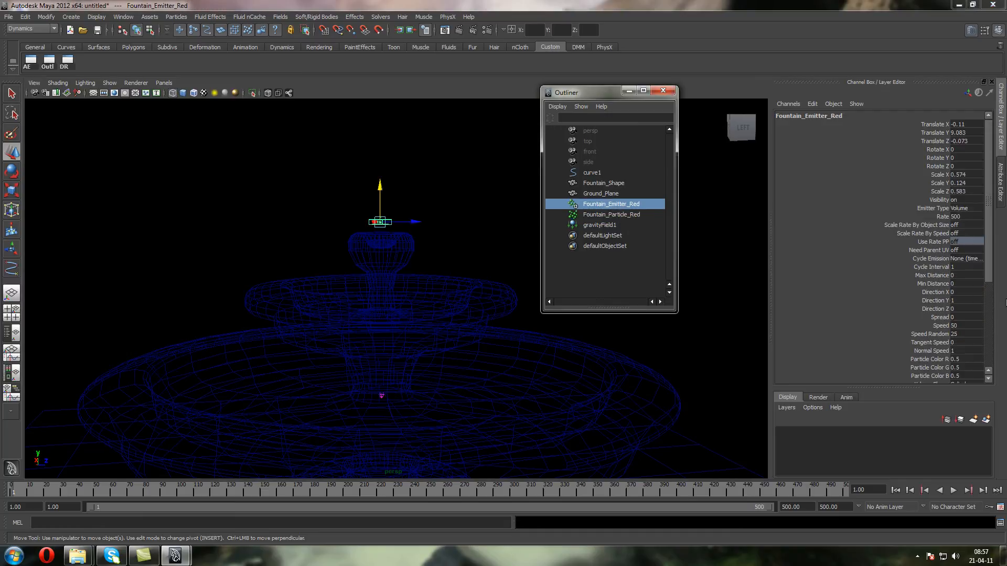
click(966, 334)
text(0)
key(Return)
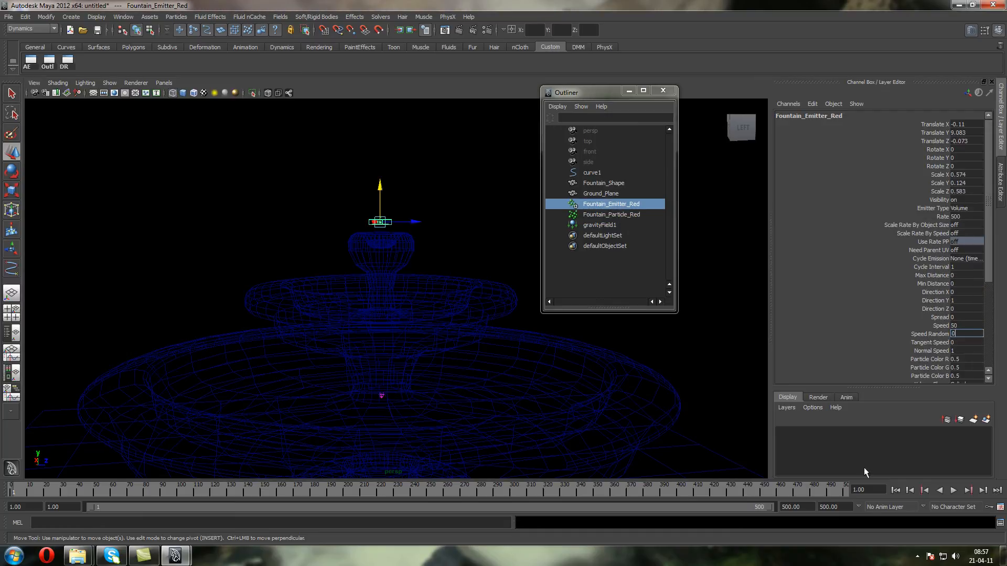
click(954, 492)
scroll(396, 193, up, 3)
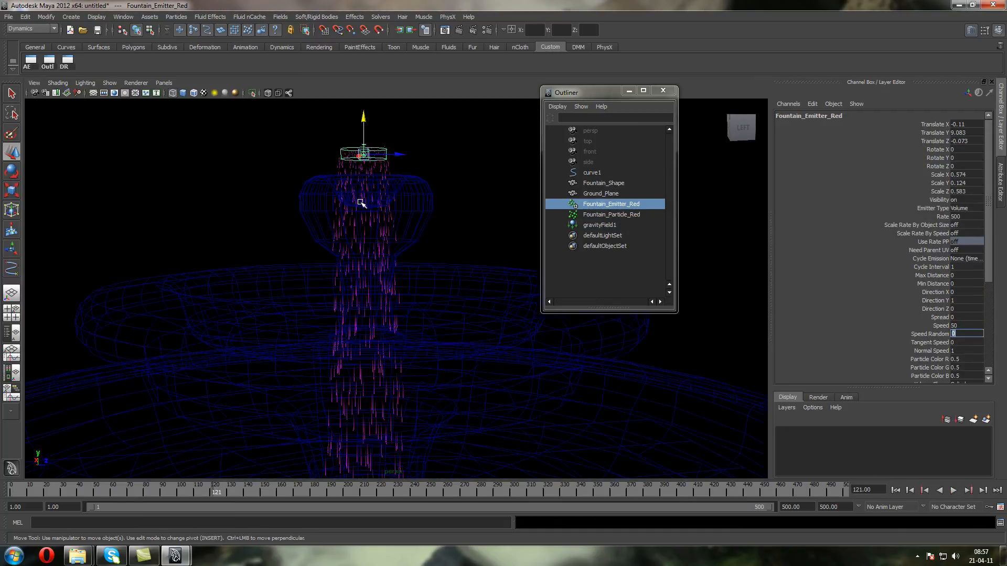
alt+middle_drag(396, 192, 373, 216)
Set the emitter's Directional Speed to 10 and replay the simulation from frame 1
drag(986, 276, 993, 363)
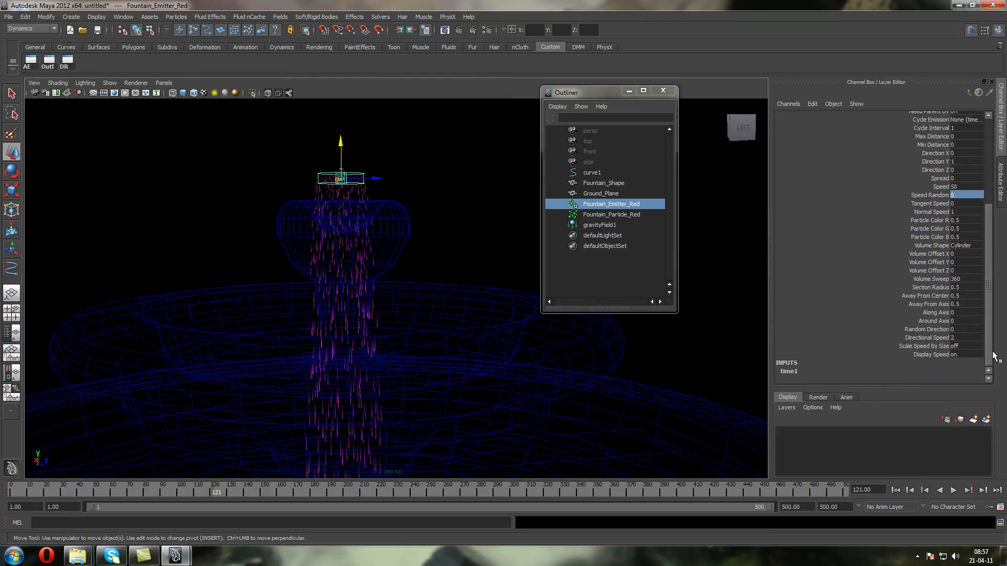
double_click(971, 336)
text(10)
key(Return)
click(895, 490)
click(954, 491)
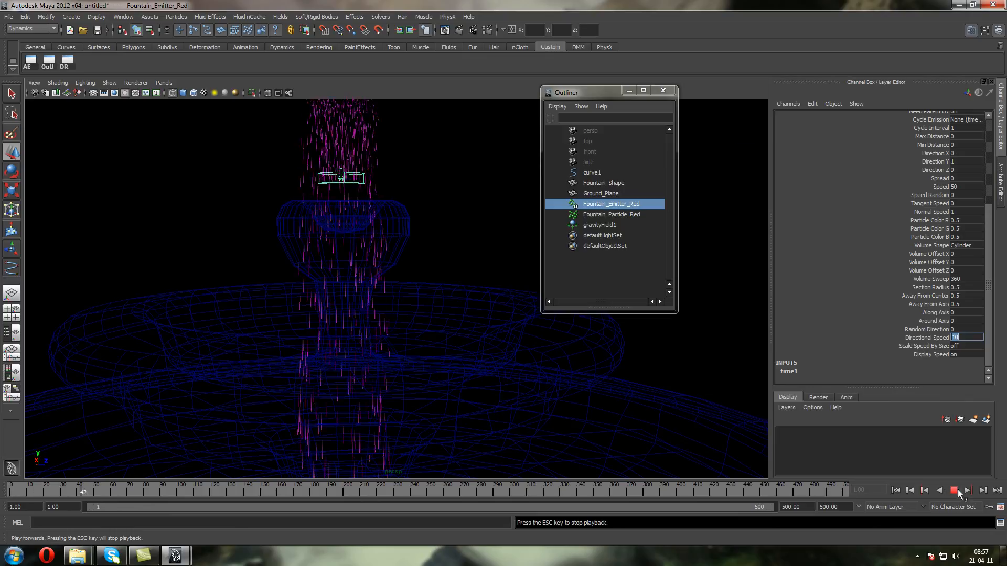
click(954, 490)
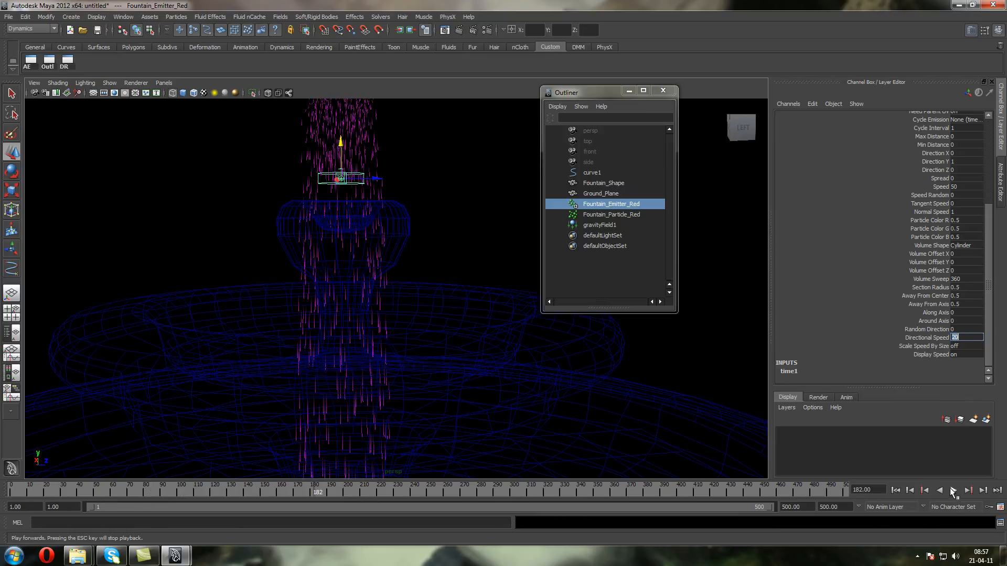
Set the emitter's Directional Speed to 20 and replay the simulation from frame 1, viewing the whole fountain
click(895, 490)
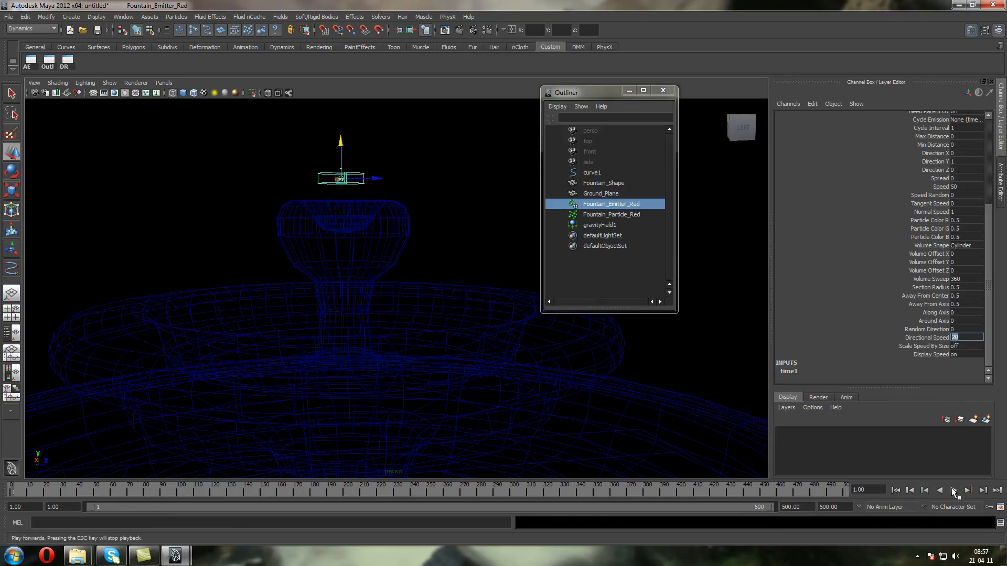
click(953, 490)
scroll(382, 192, down, 8)
scroll(383, 195, up, 6)
Set the emitter's Away From Center and Away From Axis both to 1 and replay the simulation from frame 1
drag(957, 289, 958, 305)
click(953, 491)
click(926, 295)
text(1)
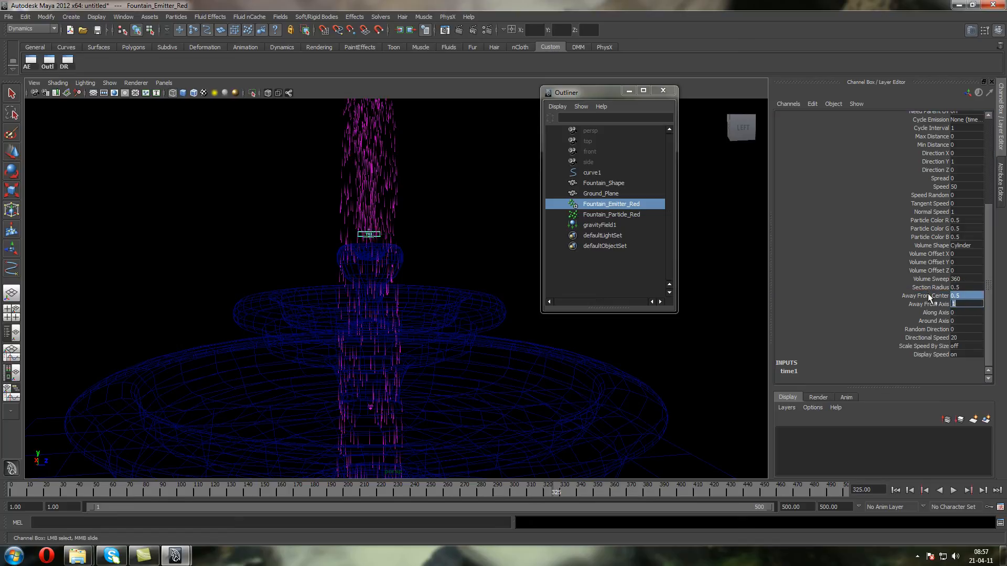
key(Return)
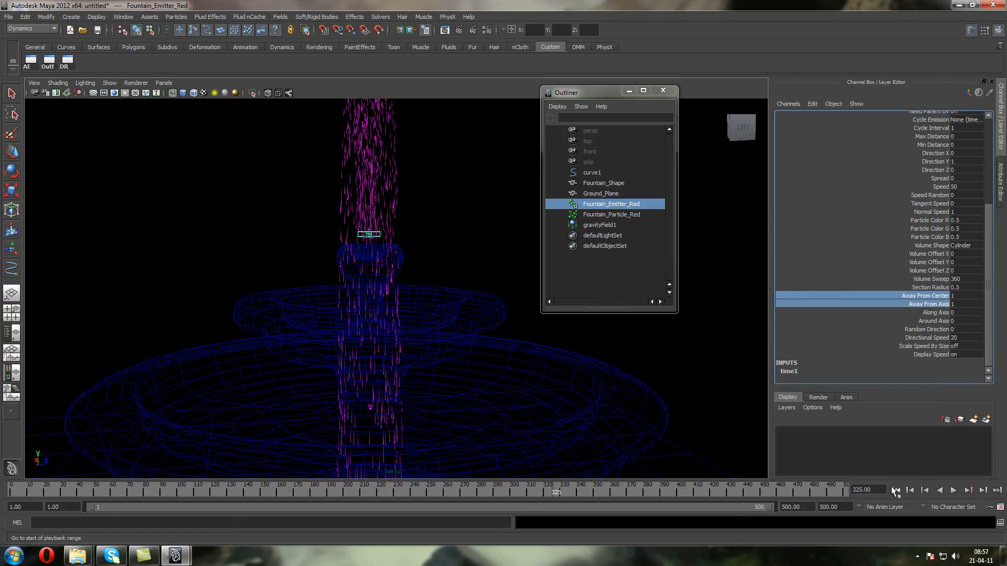
click(895, 491)
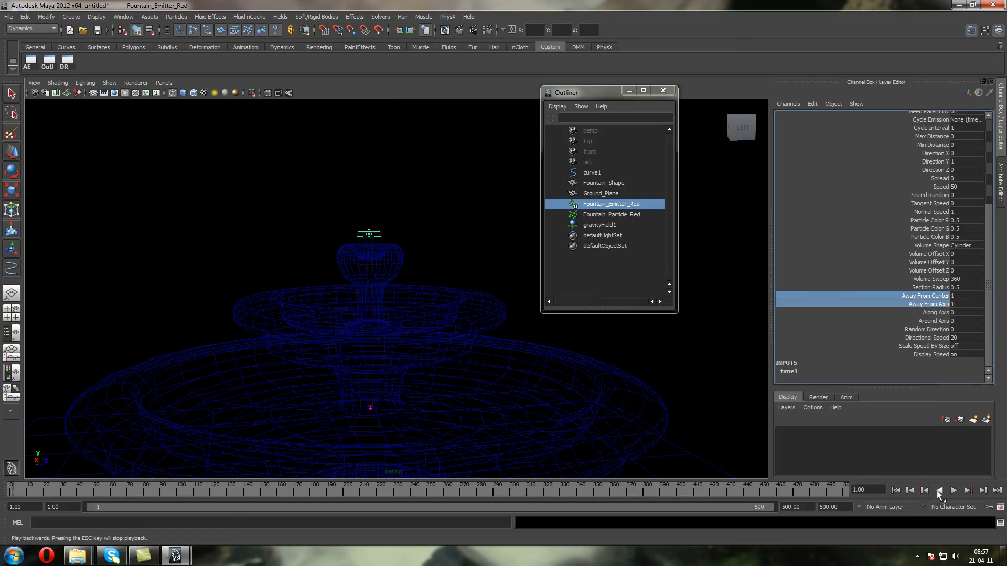
click(953, 491)
click(954, 493)
scroll(385, 229, down, 4)
scroll(379, 227, up, 6)
Select the streak particles and reconnect Fountain_Particle_Red's collision with Fountain_ShapeShape in the Dynamic Relationships Editor
alt+drag(364, 214, 283, 236)
drag(277, 187, 190, 314)
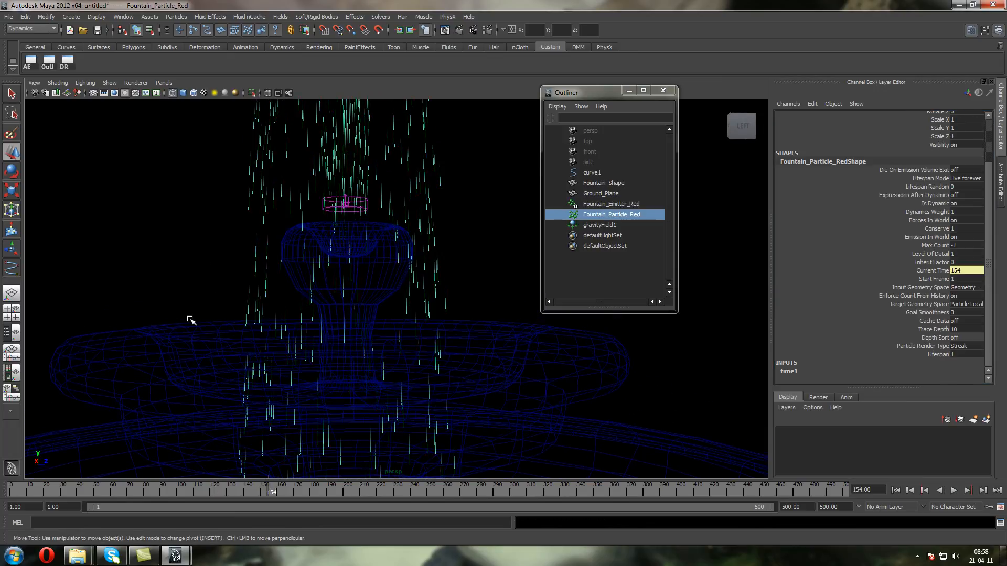
shift+click(189, 324)
key(w)
click(220, 182)
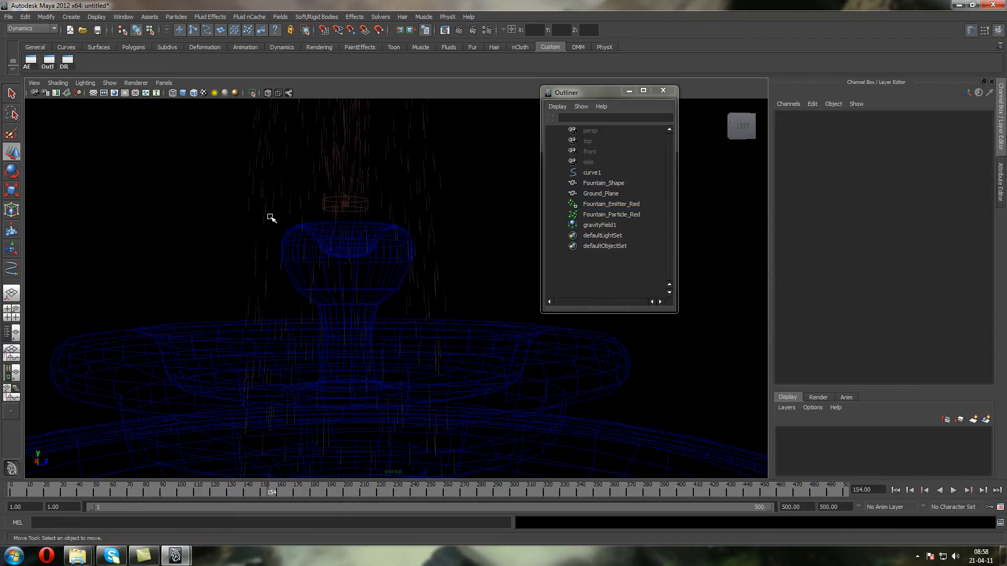
click(269, 220)
click(67, 61)
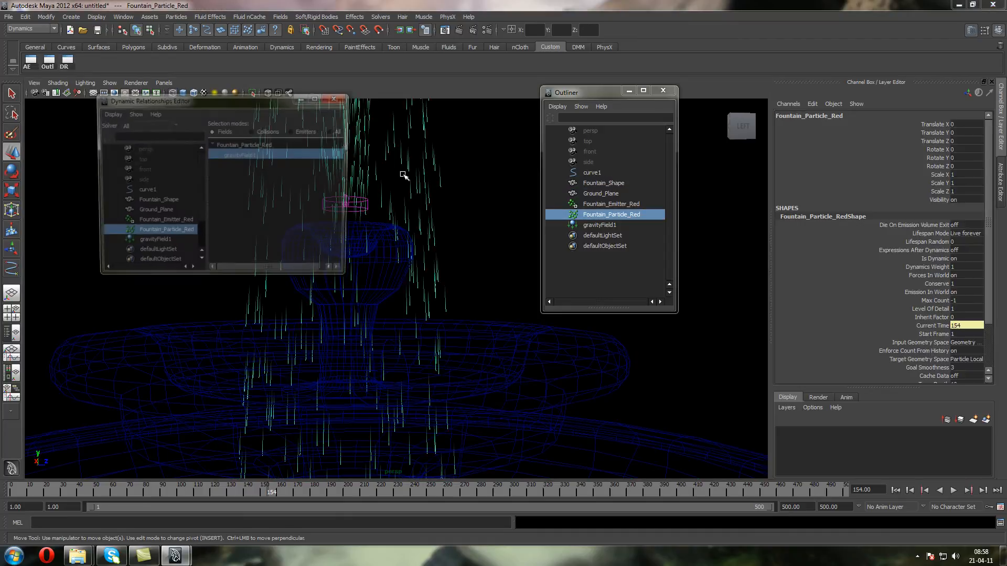
click(262, 135)
click(260, 152)
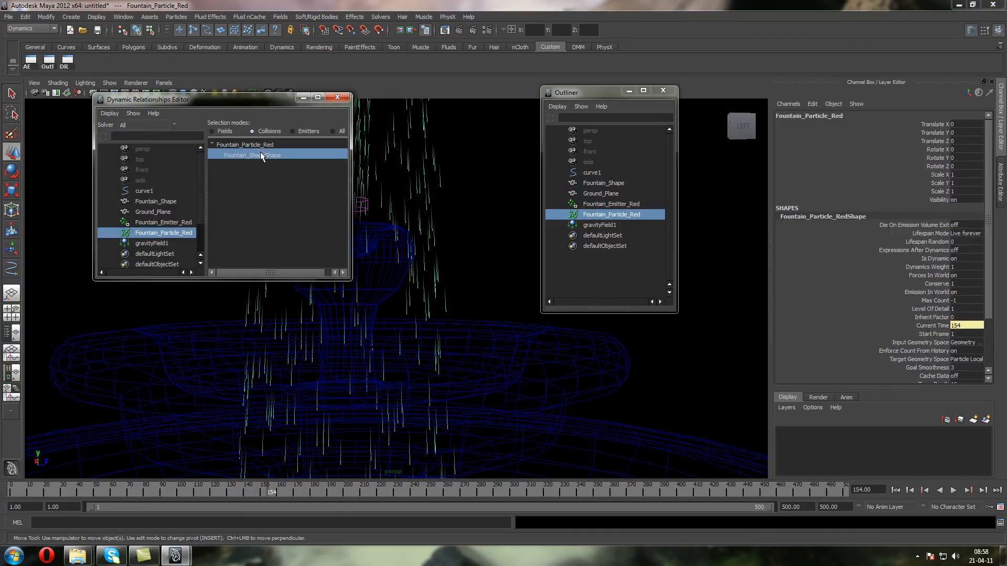
click(337, 97)
Replay the simulation from frame 1 and examine how the particles rise and land in the bowls
click(895, 490)
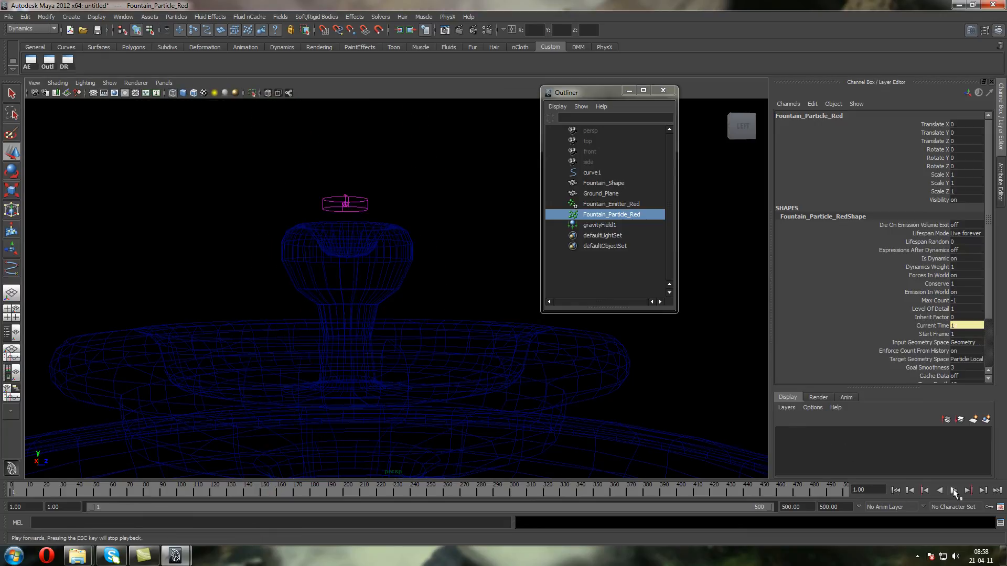
click(953, 490)
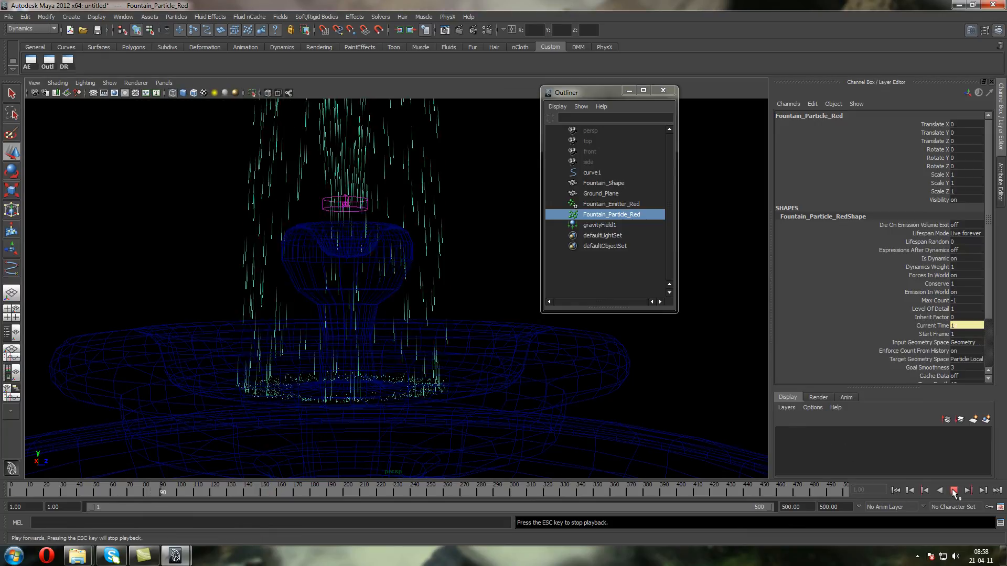
click(953, 490)
alt+right_drag(467, 195, 472, 415)
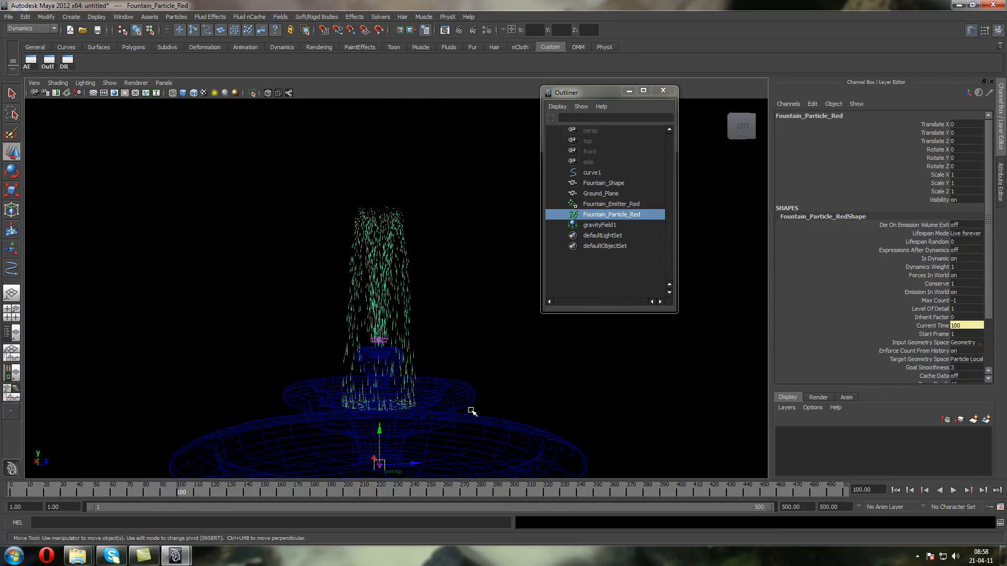
alt+right_drag(408, 366, 1005, 464)
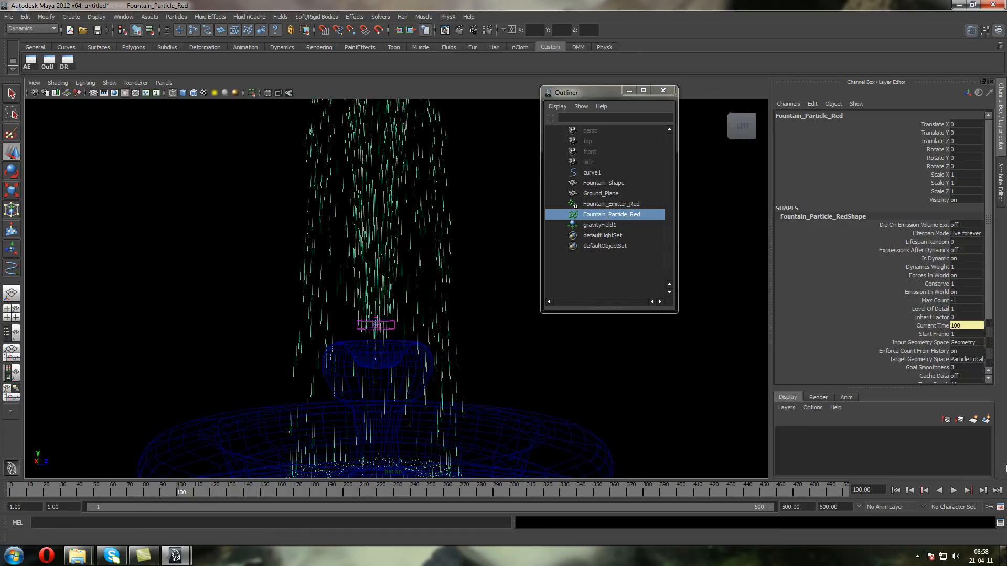
Set Fountain_Emitter_Red's Speed Random to 25 and replay the simulation from frame 1
click(620, 204)
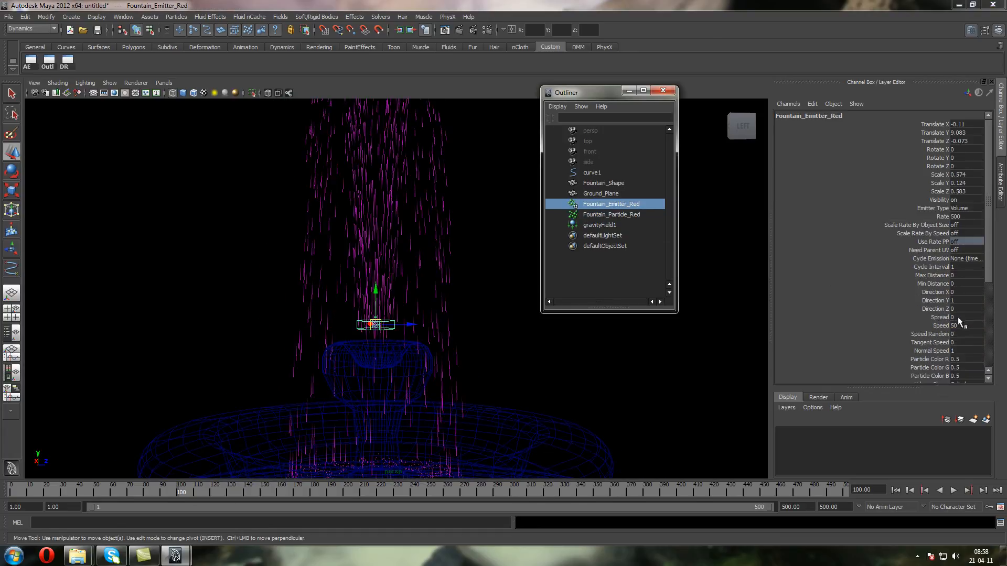
click(963, 334)
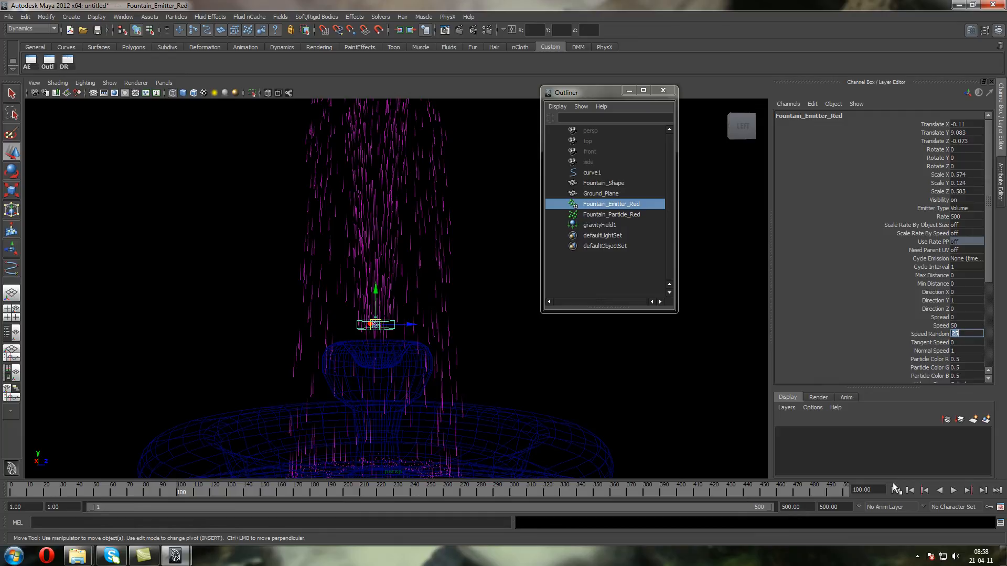
click(895, 489)
click(953, 490)
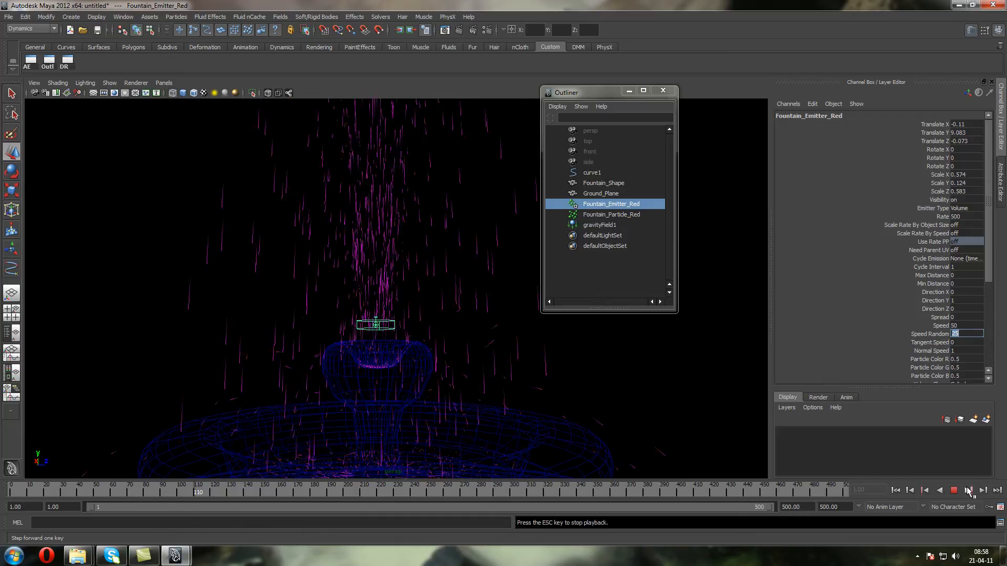
click(953, 490)
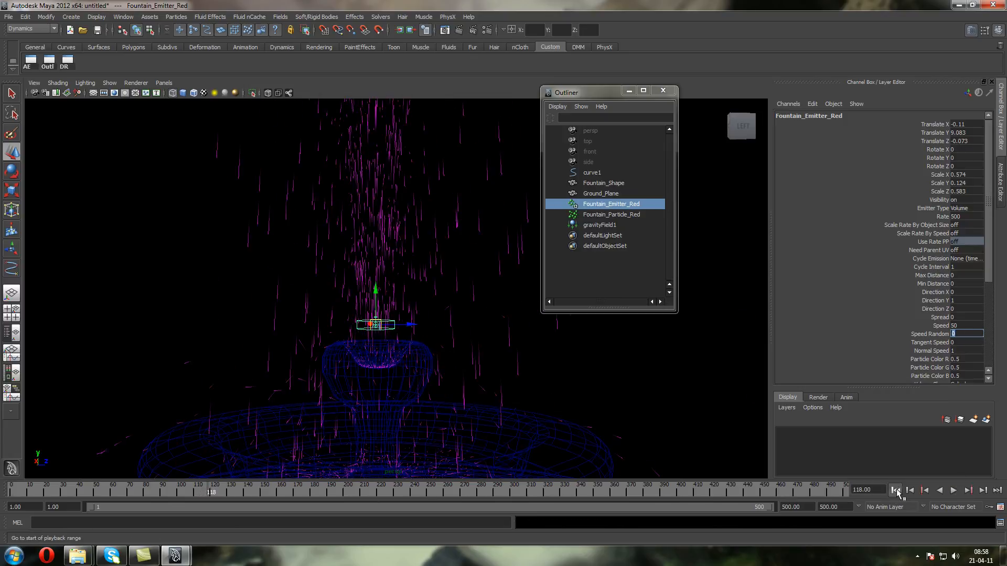
Set the emitter's Speed Random back to 0 and replay the simulation from frame 1, viewing the full spray
click(895, 490)
click(953, 489)
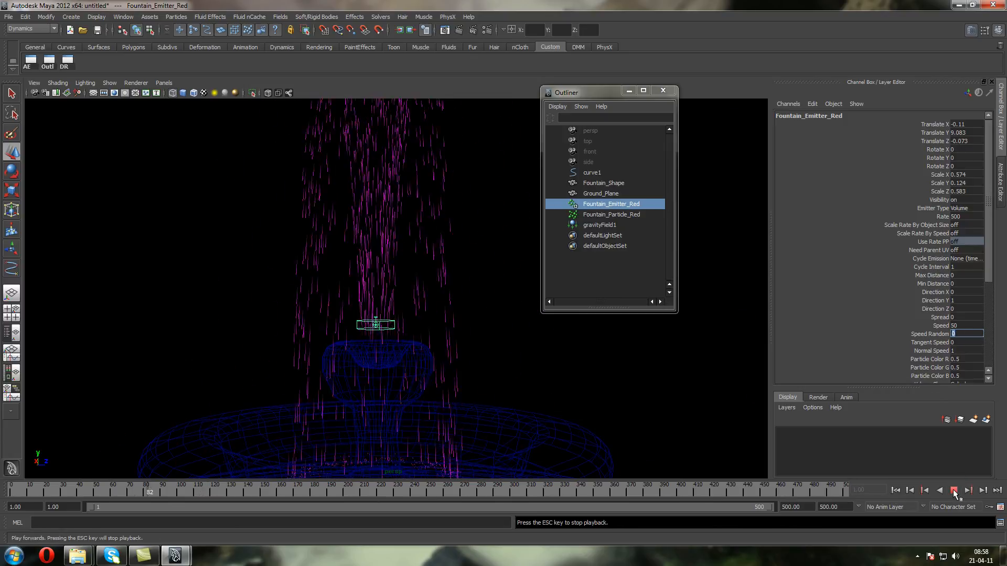
click(953, 490)
scroll(510, 349, down, 5)
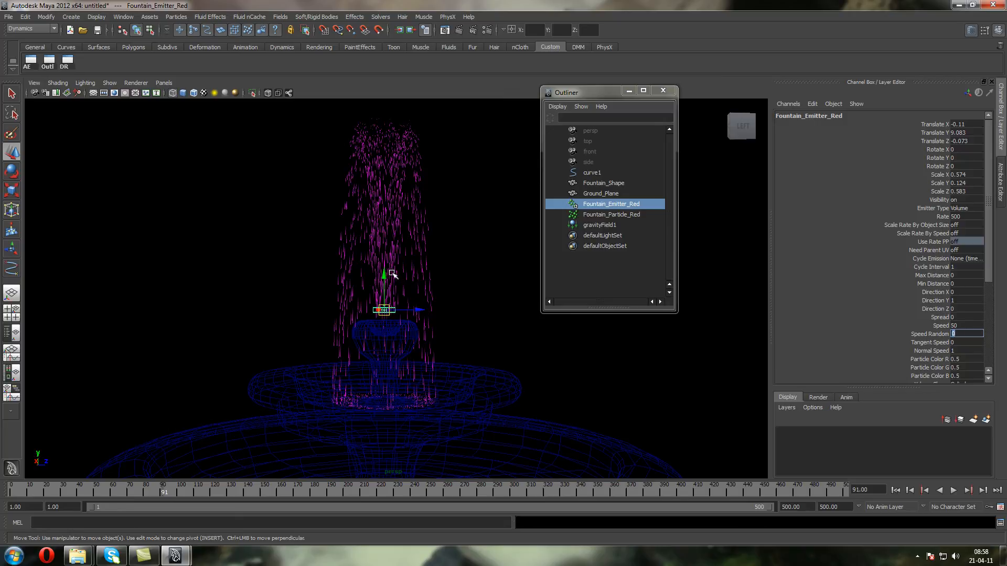
Inspect the spray over the bowls in shaded display and return the viewport to wireframe
click(256, 246)
key(5)
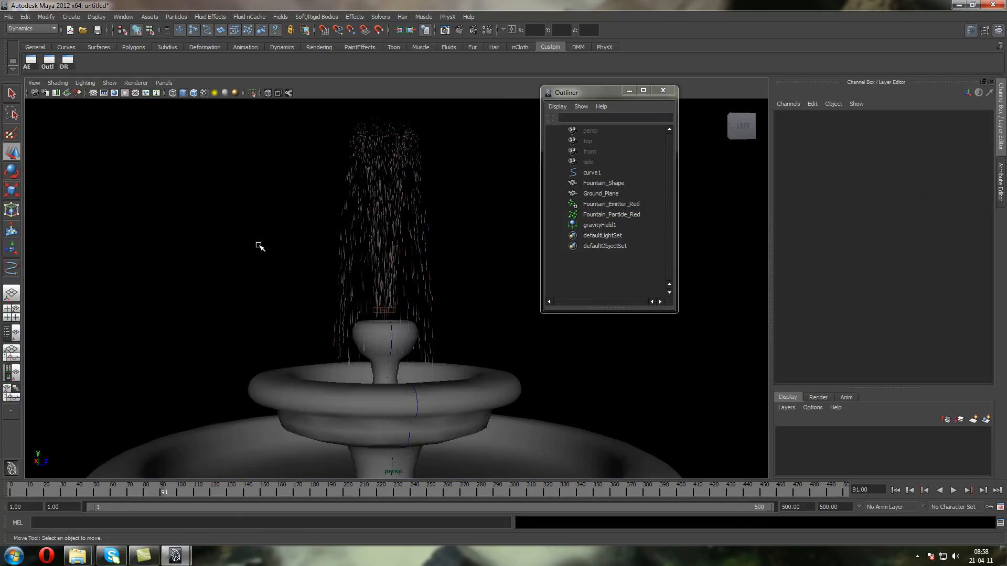
click(330, 239)
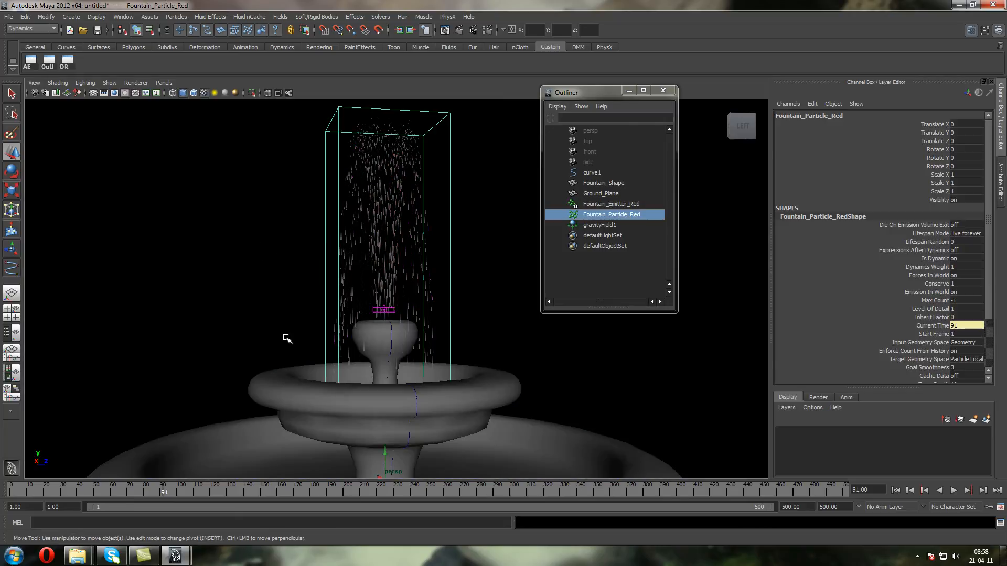
click(292, 254)
key(4)
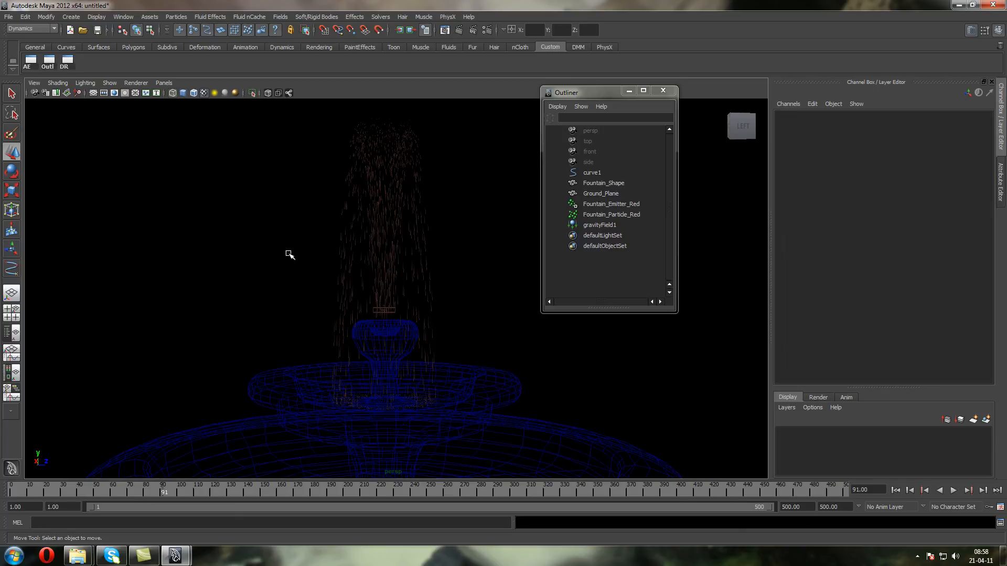
Set Fountain_Emitter_Red's Away From Center and Away From Axis to 2
click(378, 309)
drag(990, 257, 991, 329)
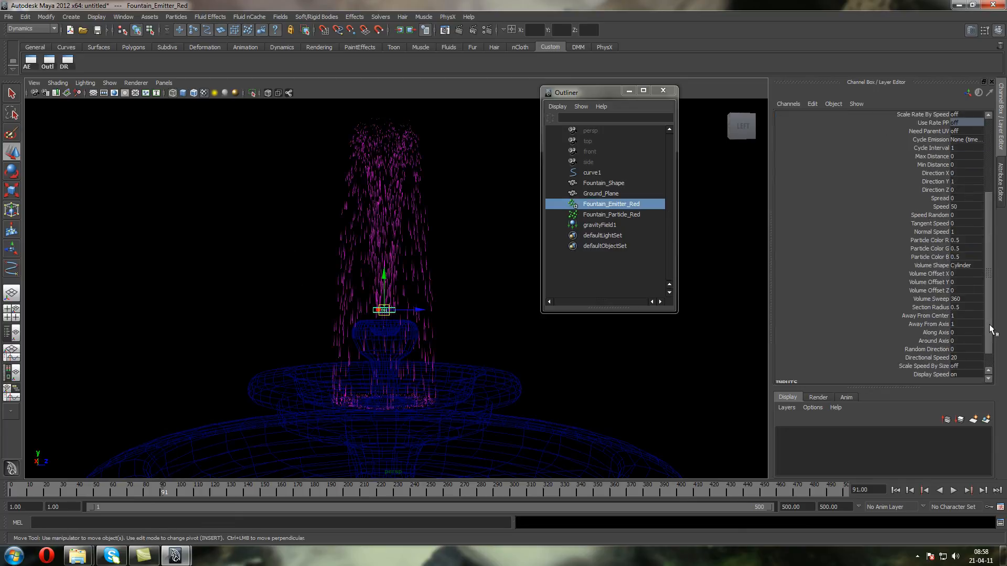
click(895, 490)
click(953, 490)
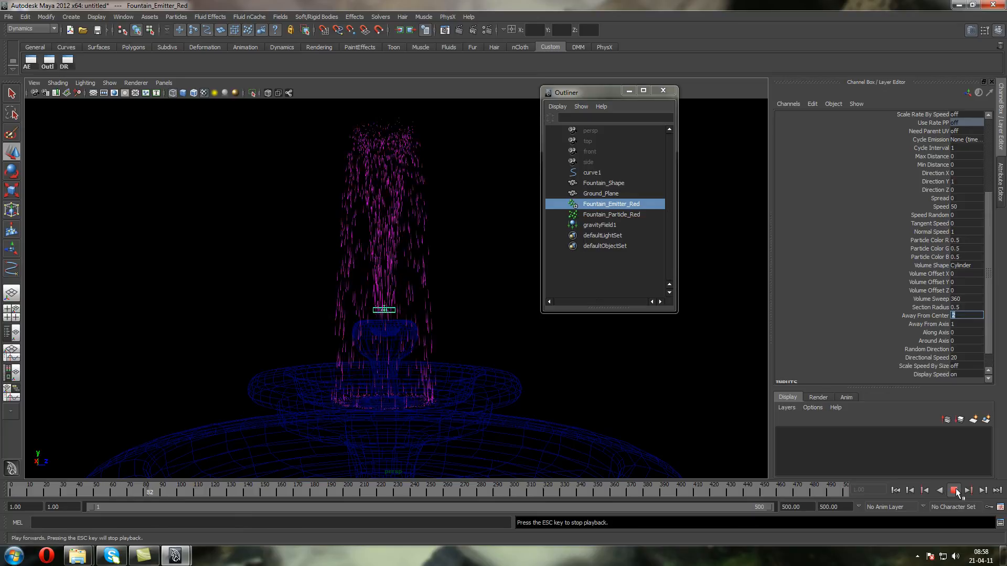
click(955, 490)
click(953, 324)
text(2)
key(Return)
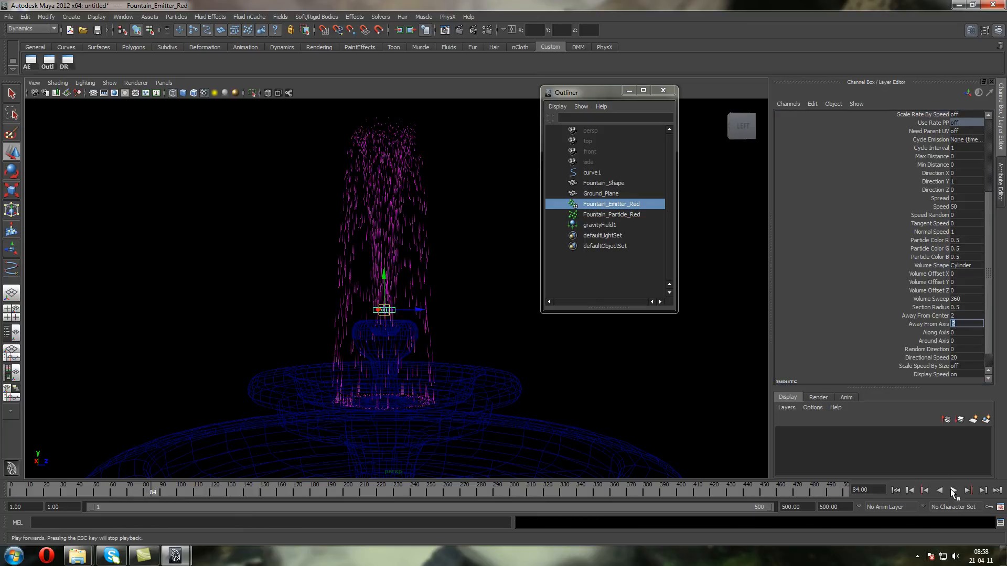
Replay the simulation from frame 1 and examine how wide the spray falls into the bowls
click(950, 489)
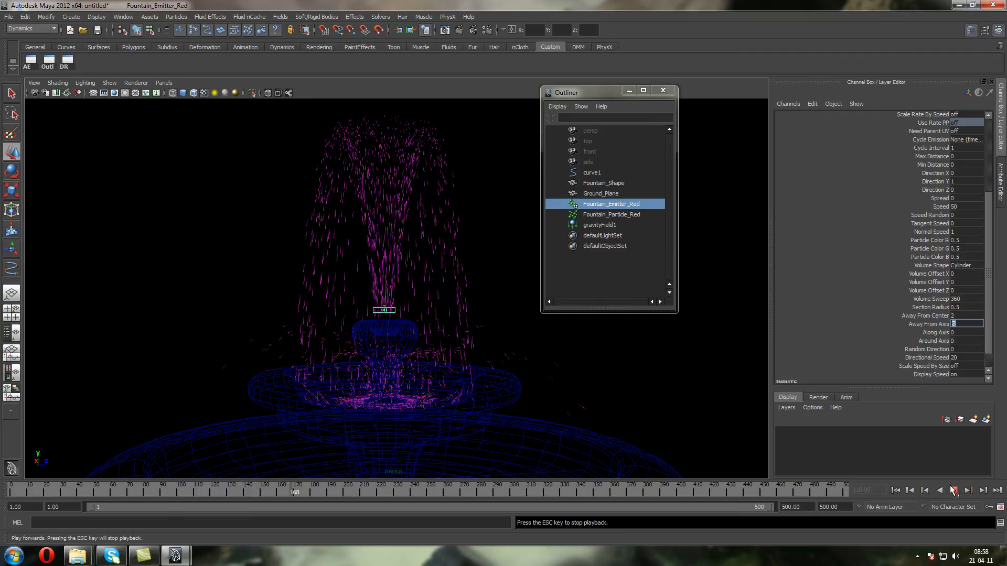
click(953, 489)
click(895, 490)
click(953, 490)
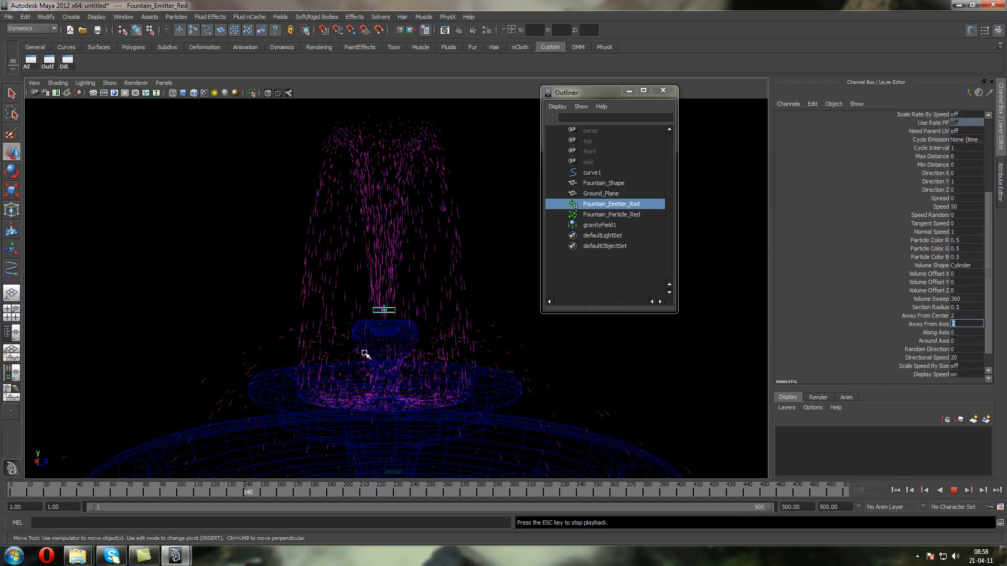
click(954, 490)
Select Fountain_Shape and set the Friction of its geoConnector1 to 0.2
click(449, 282)
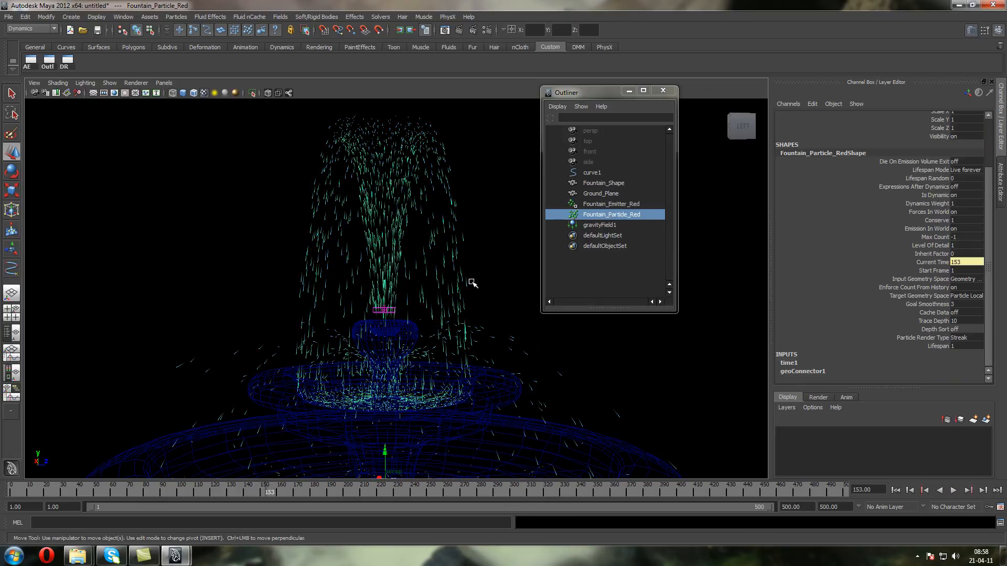
click(1003, 177)
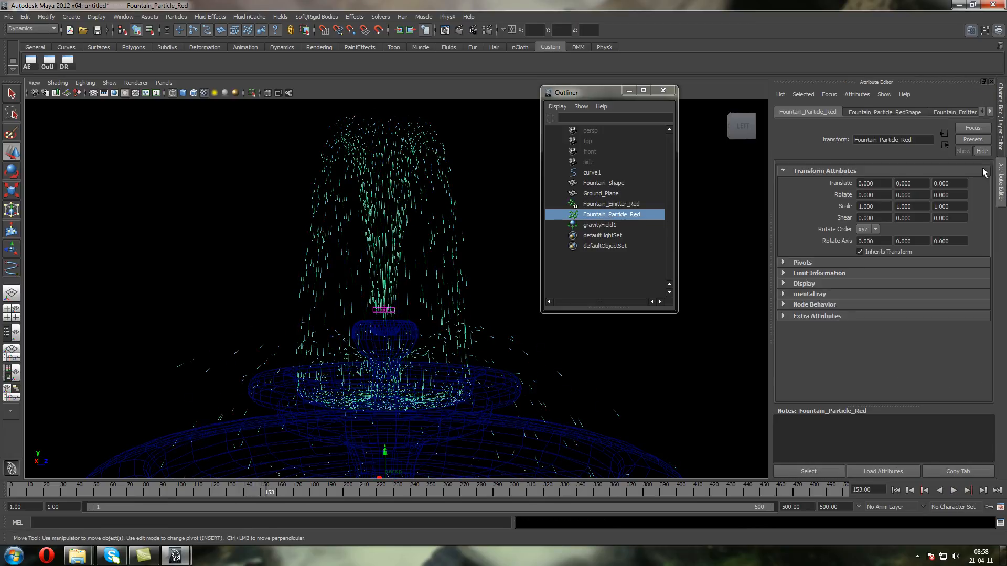
click(590, 206)
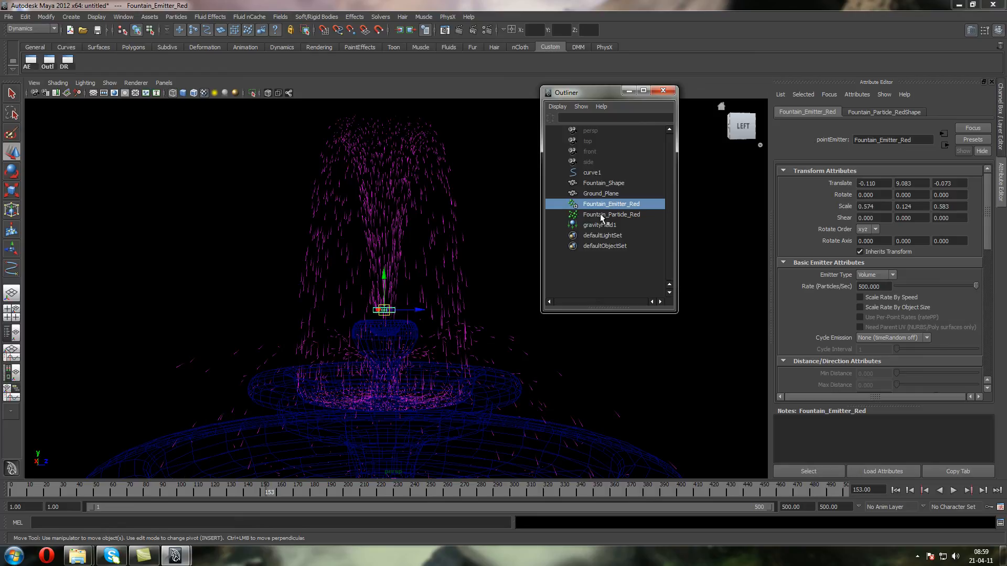
key(Down)
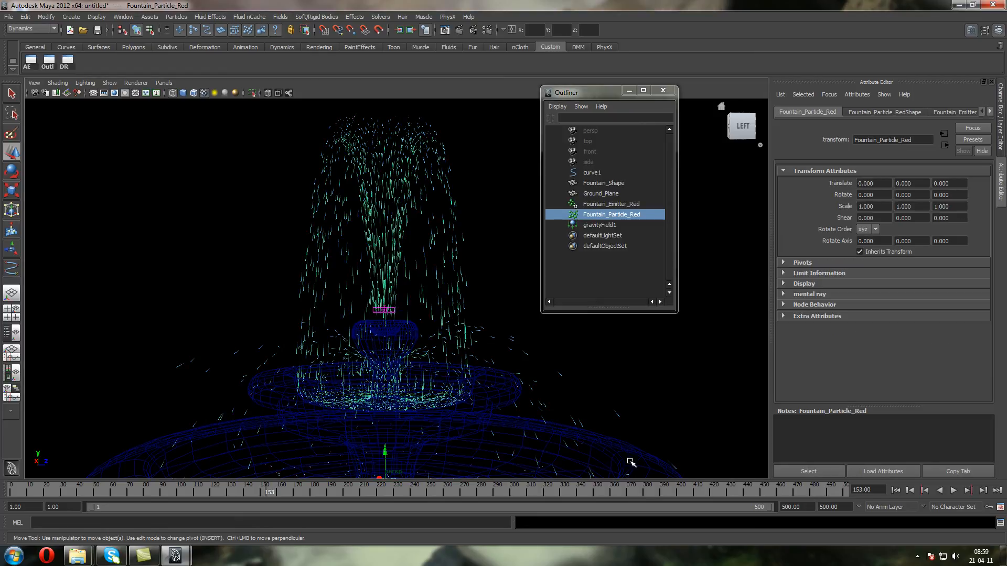
click(617, 460)
click(1001, 149)
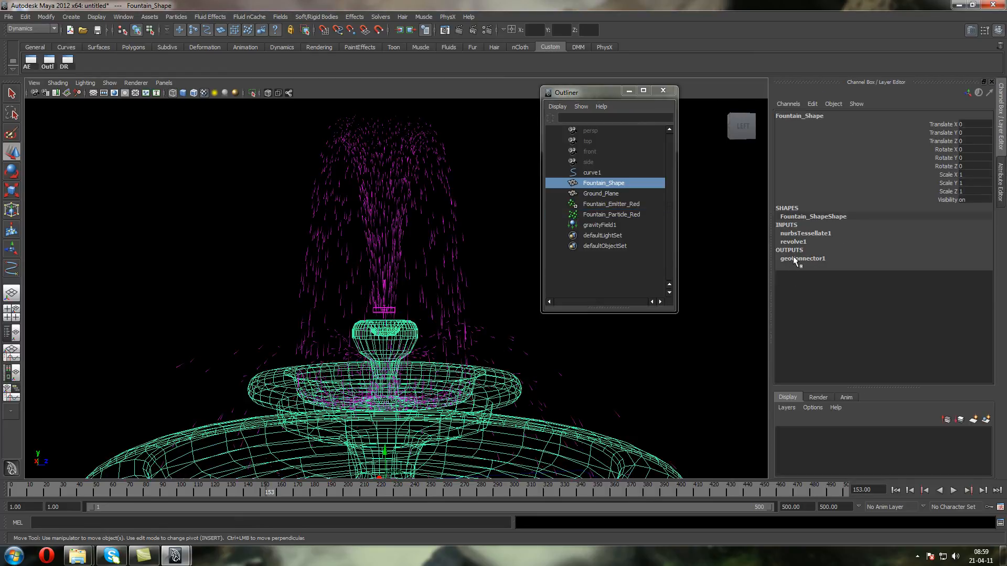
click(810, 259)
click(971, 285)
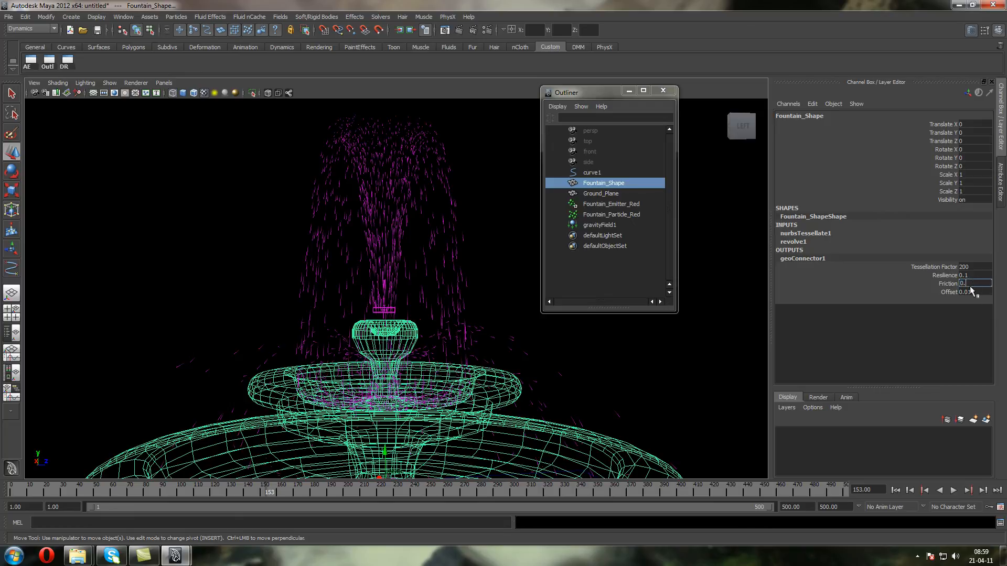
text(.2)
key(Return)
Replay the simulation from frame 1 with nothing selected and examine how the particles behave on the bowl surfaces
click(896, 491)
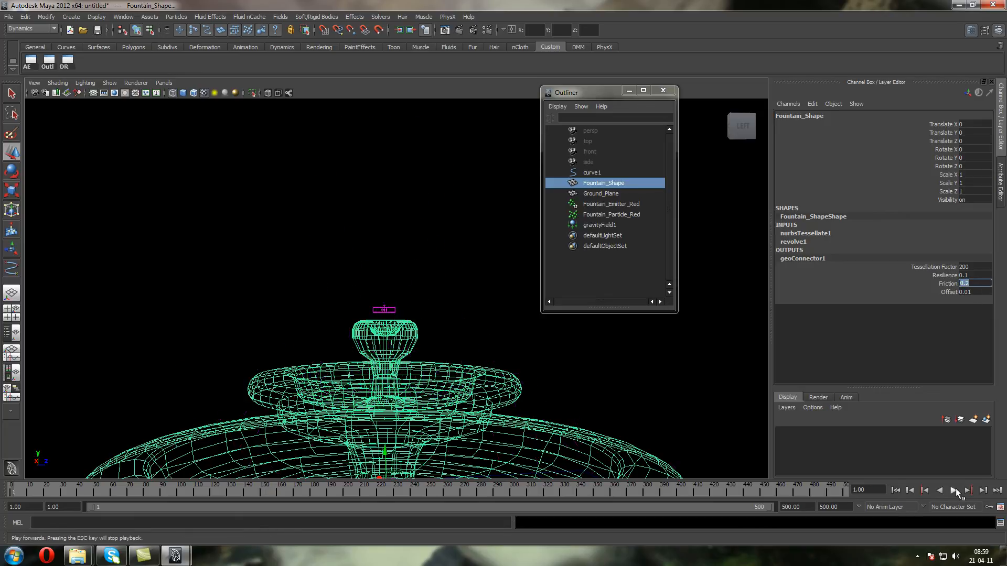
click(953, 491)
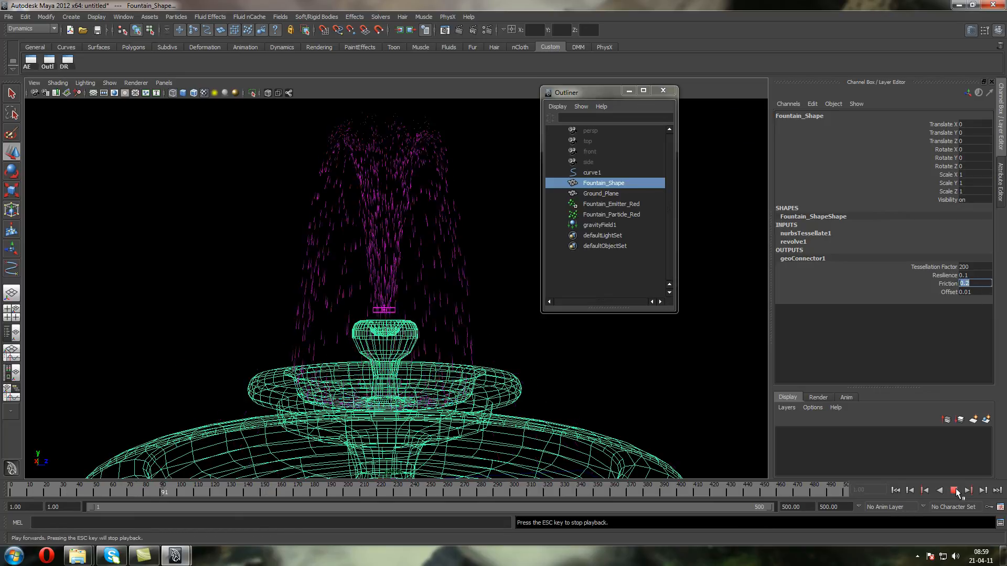
key(Escape)
click(603, 361)
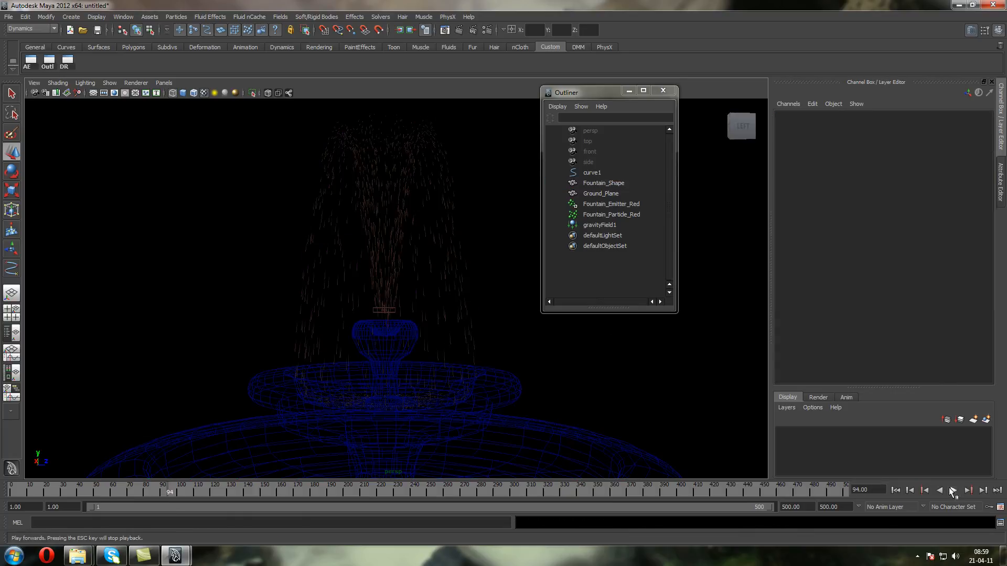
click(953, 490)
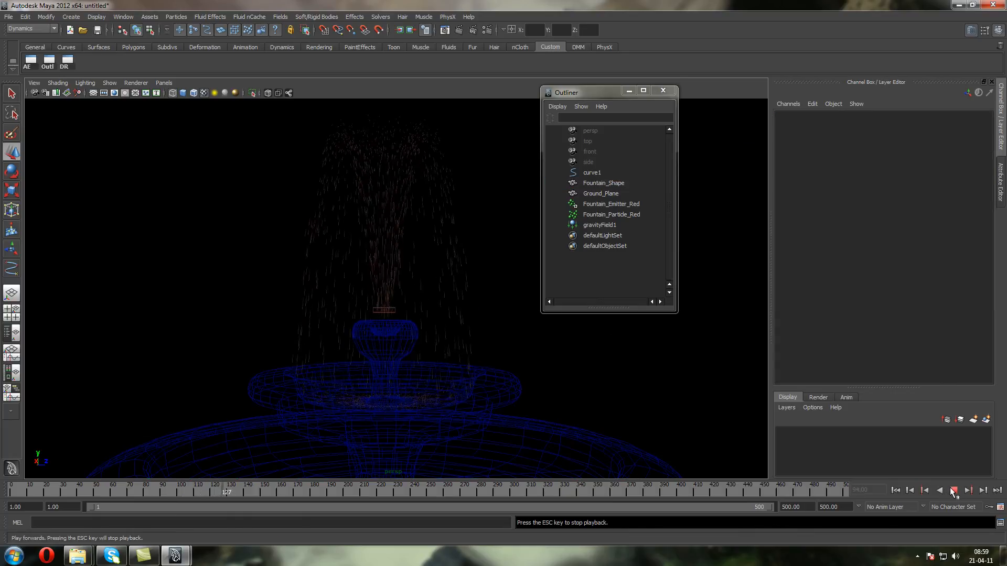
key(Escape)
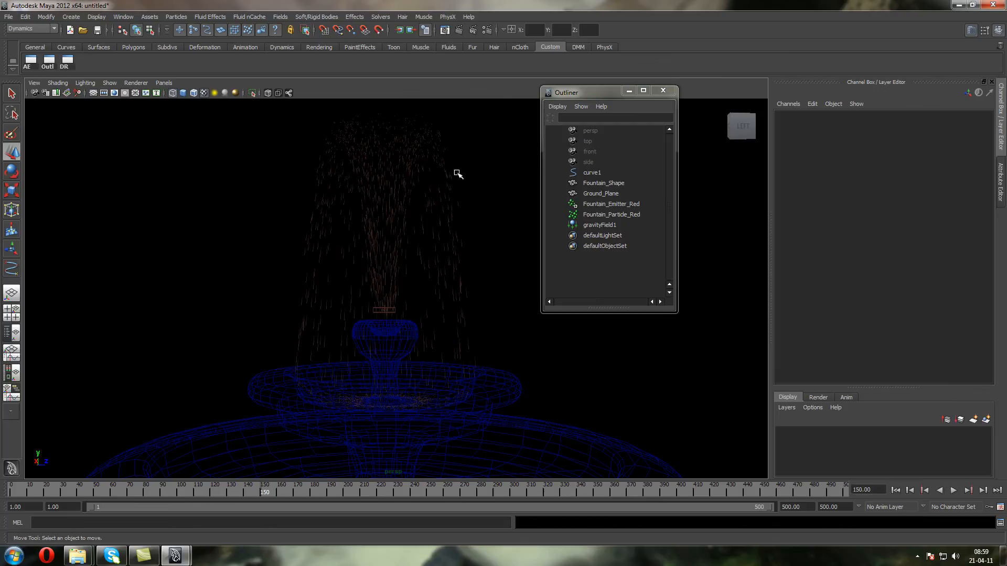
In shaded display, lower Fountain_Emitter_Red to about 8.48 in Translate Y at the top bowl's rim and replay from frame 1
click(382, 147)
click(168, 234)
key(5)
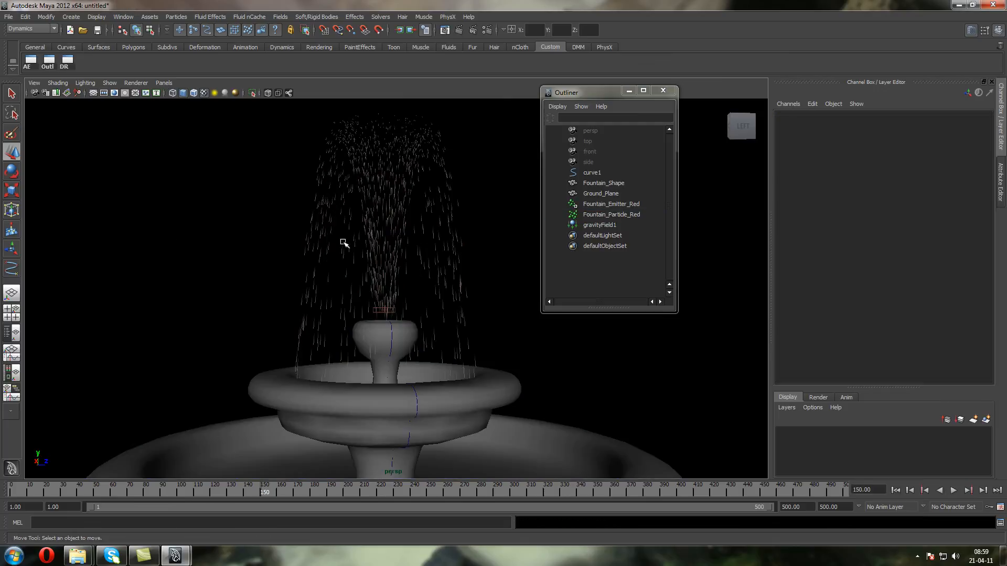
click(381, 309)
scroll(380, 309, up, 4)
drag(372, 295, 373, 317)
click(895, 490)
click(953, 491)
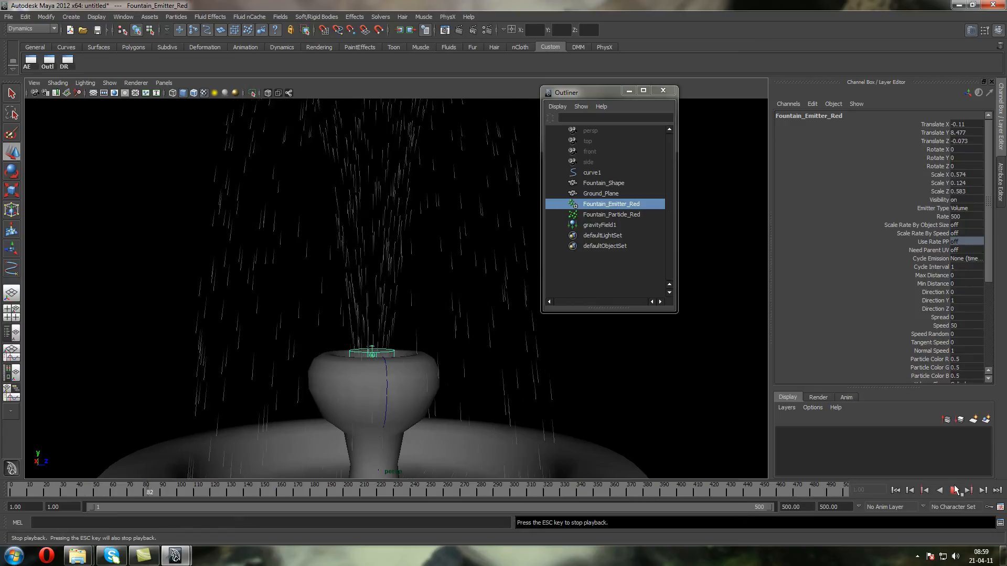
click(955, 491)
Add a per-particle color attribute to Fountain_Particle_RedShape and create a ramp on its RGB PP
drag(321, 233, 206, 179)
click(1000, 184)
click(884, 113)
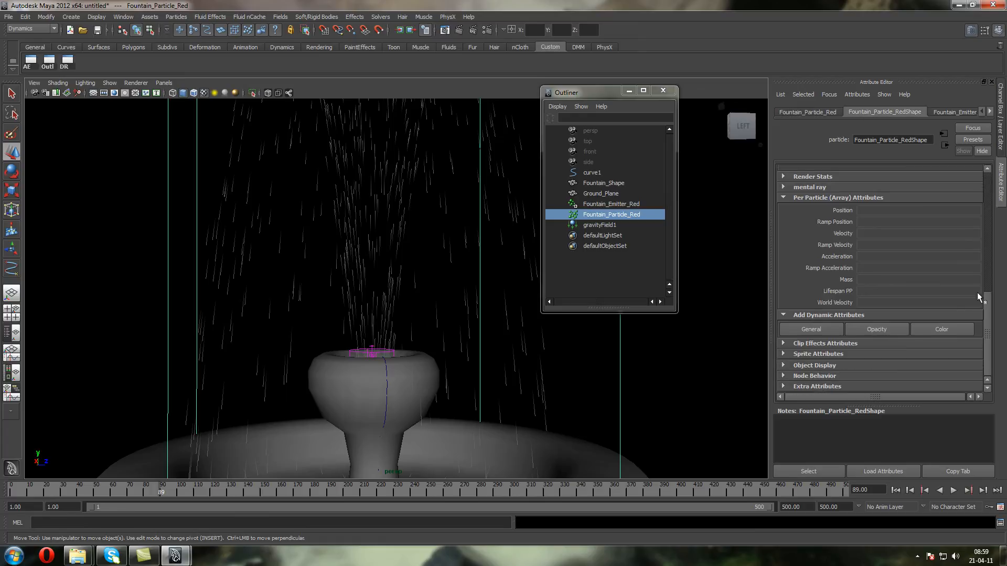
click(917, 328)
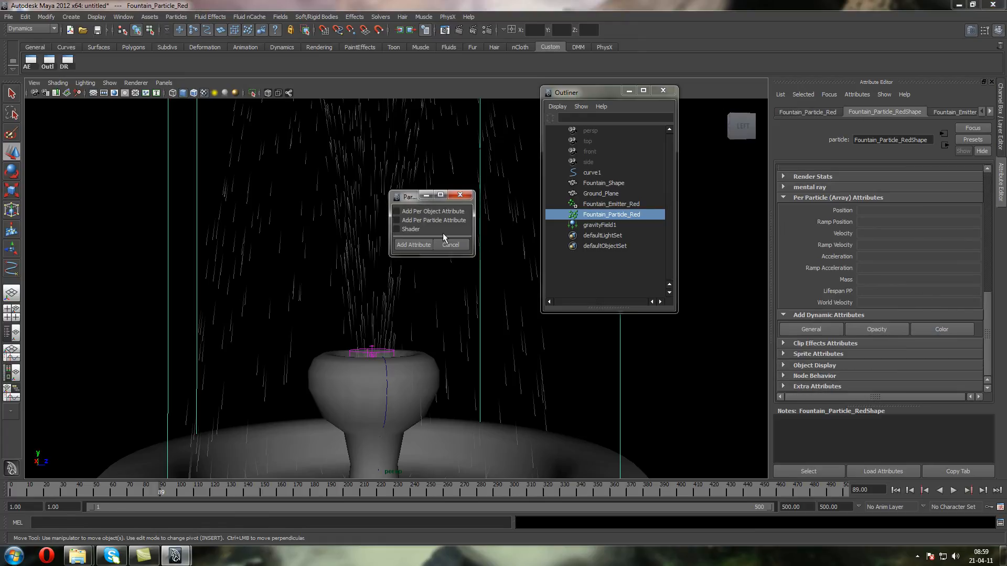
click(413, 245)
right_click(883, 303)
click(911, 339)
Edit the RGB PP ramp to two colors, light cyan at position 0 and red at position 1
right_click(872, 302)
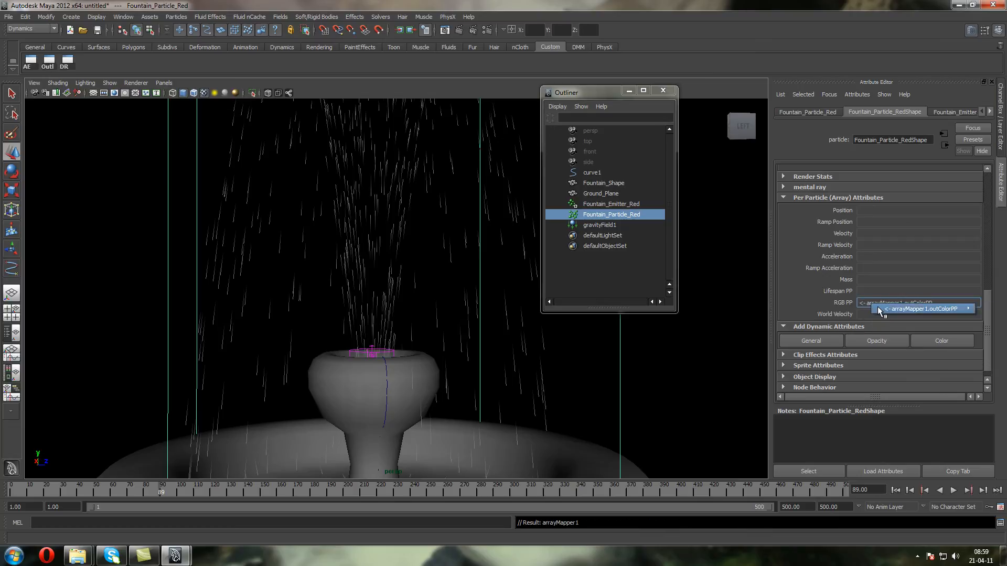
click(832, 308)
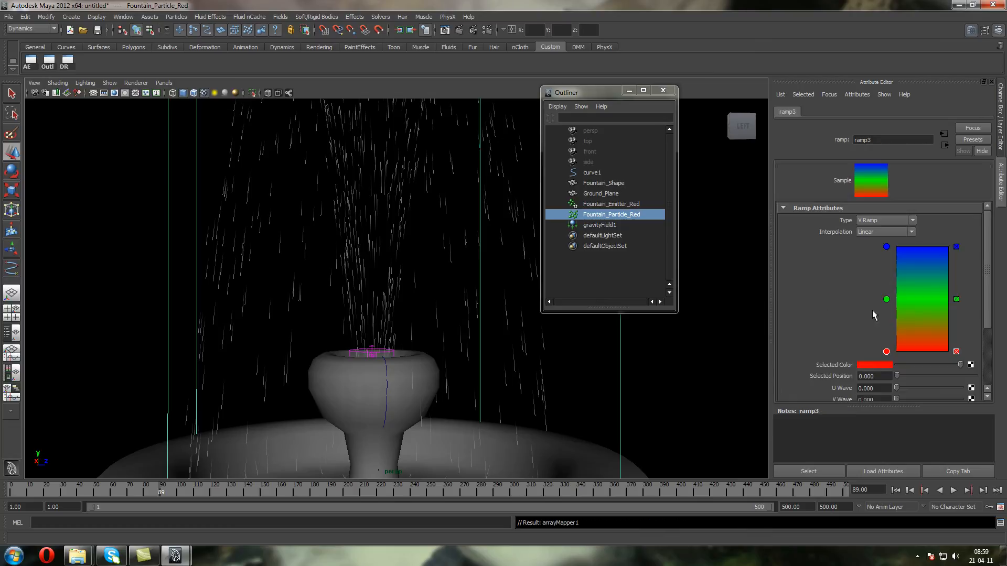
click(956, 300)
mouse_move(887, 352)
mouse_down()
mouse_move(886, 264)
mouse_move(886, 352)
mouse_up()
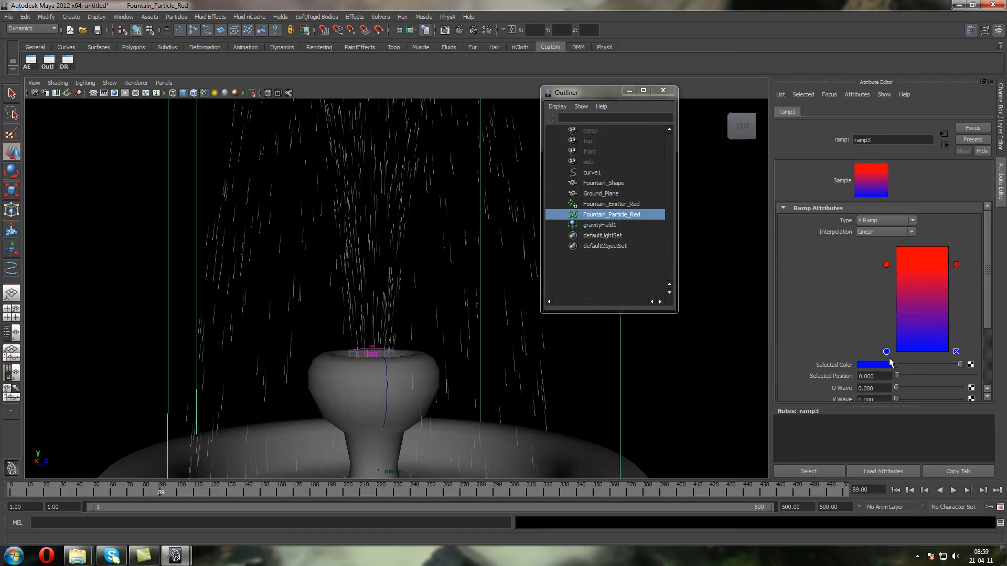
click(884, 365)
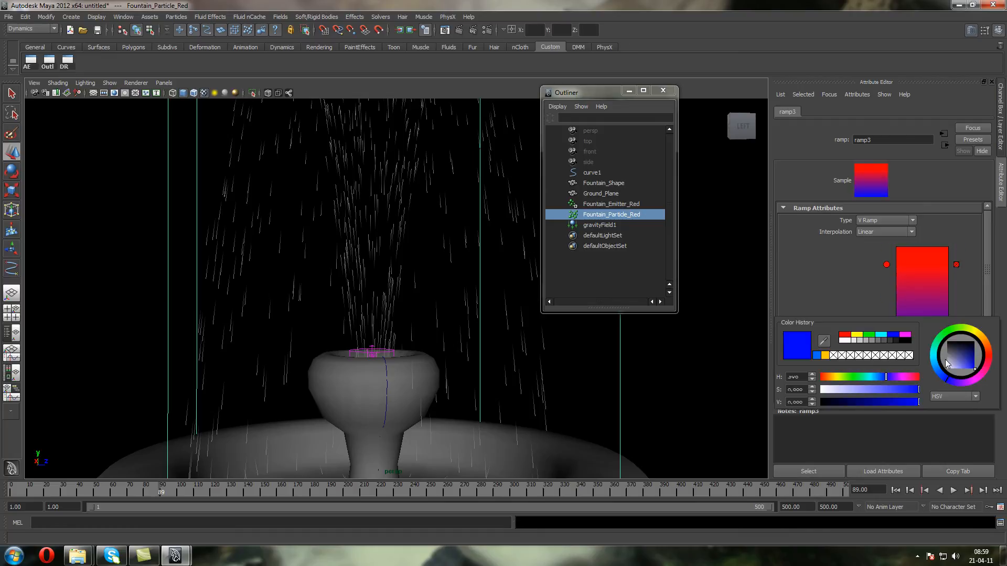
click(881, 336)
drag(970, 369, 960, 379)
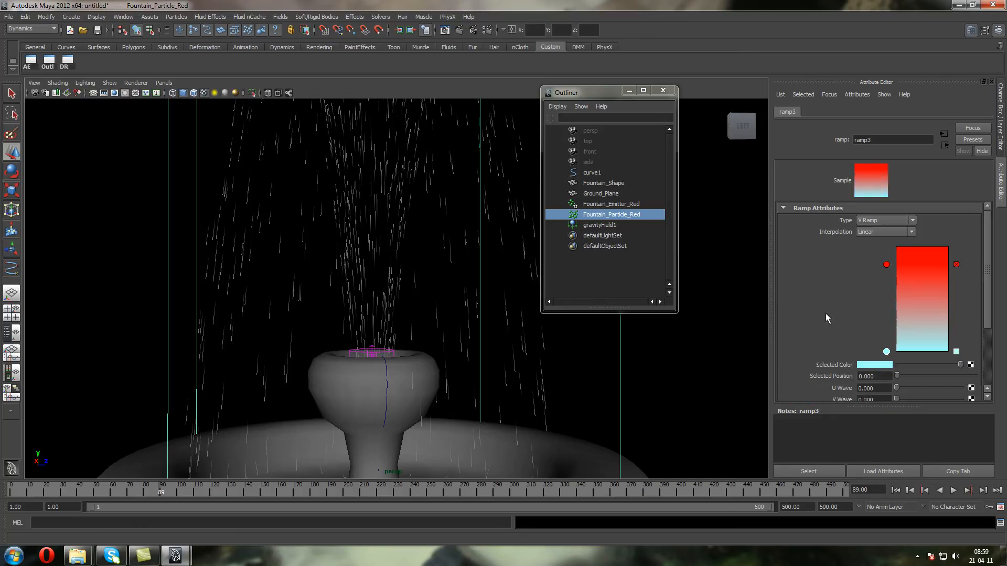
drag(886, 266, 876, 212)
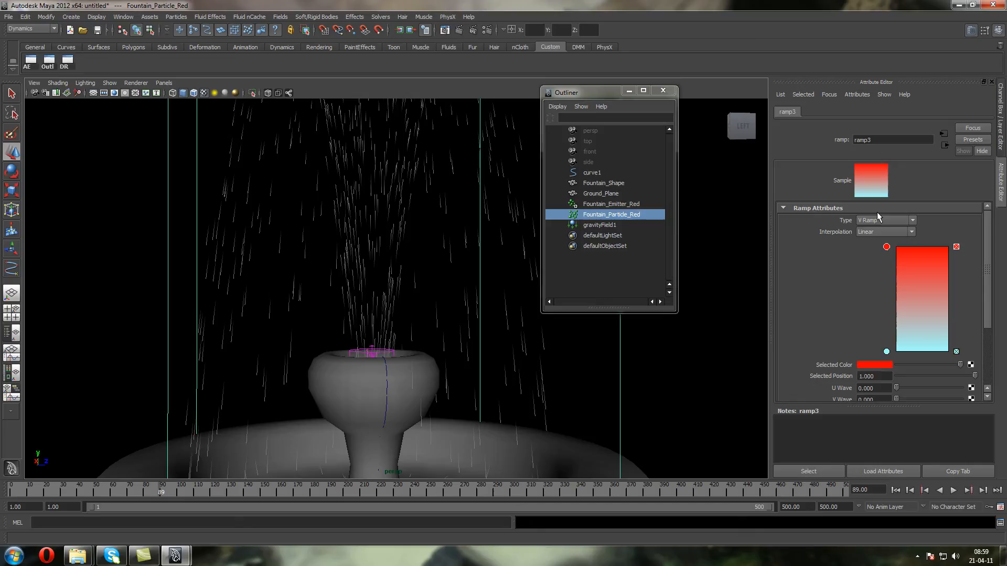
Replay the simulation from frame 1 and examine the particles' color change from a wider view
click(895, 490)
click(953, 492)
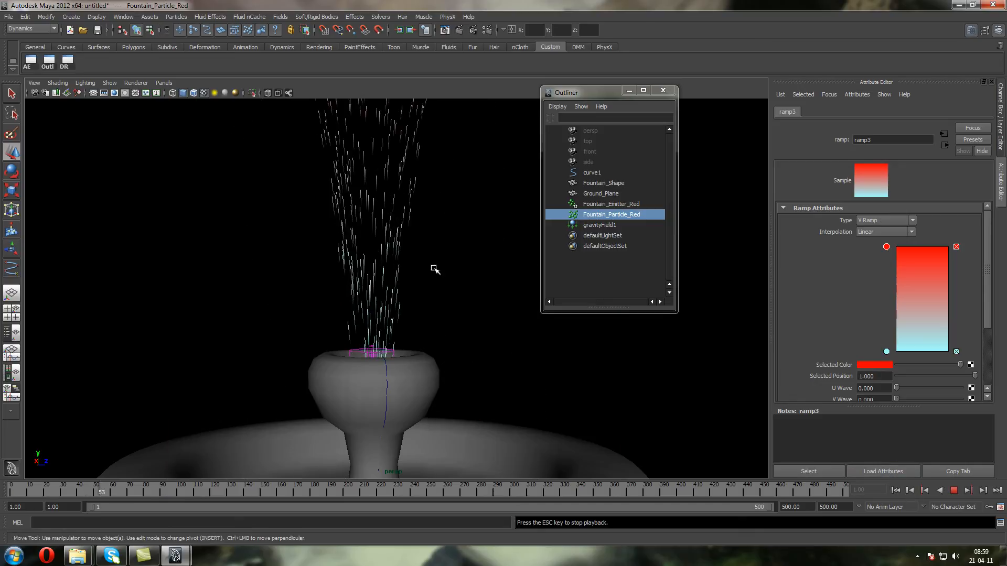
scroll(377, 268, down, 7)
scroll(375, 268, up, 3)
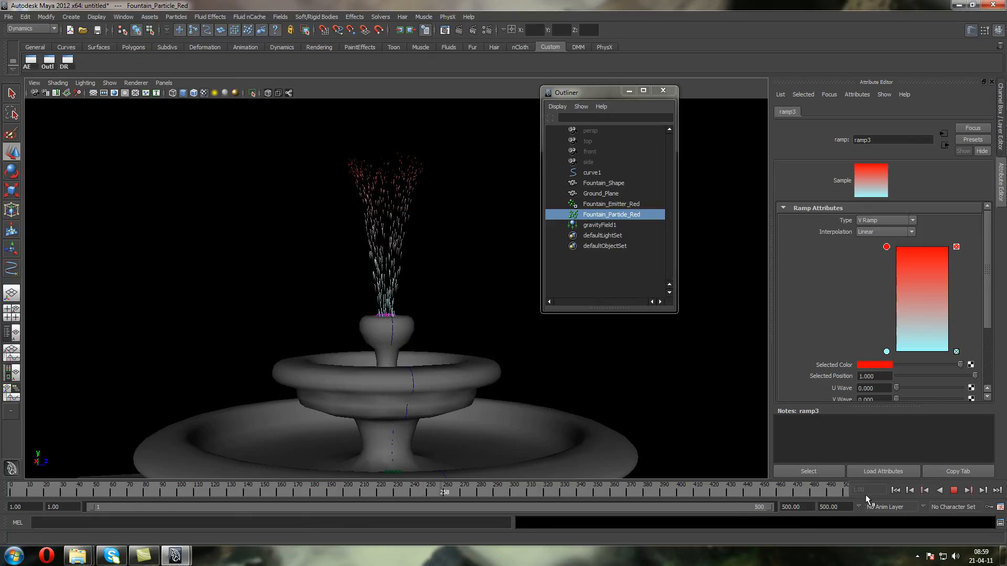
click(953, 492)
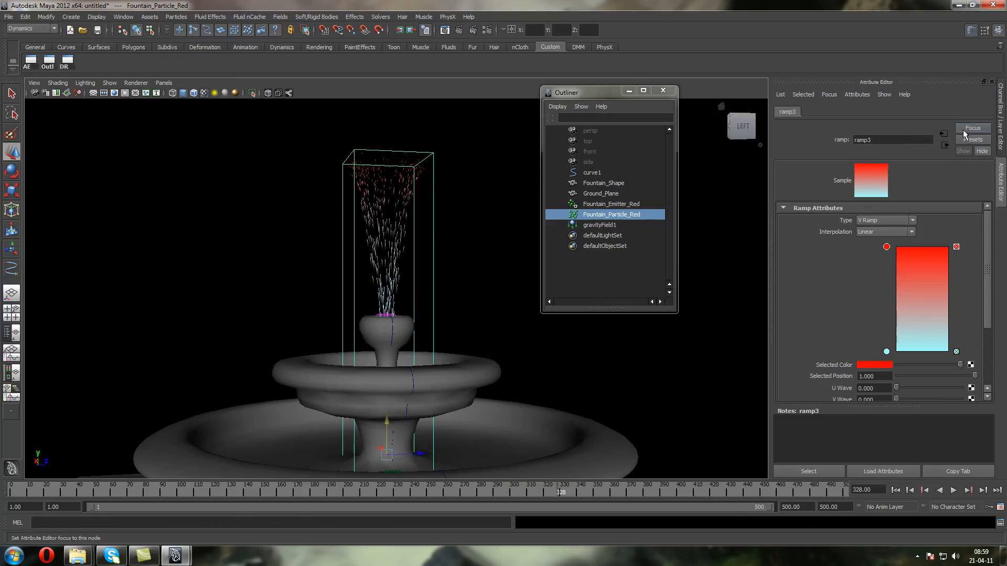
Set the Lifespan of Fountain_Particle_RedShape to 3 and replay the simulation from frame 1
click(944, 144)
click(945, 144)
scroll(868, 191, up, 5)
click(885, 254)
text(3.000)
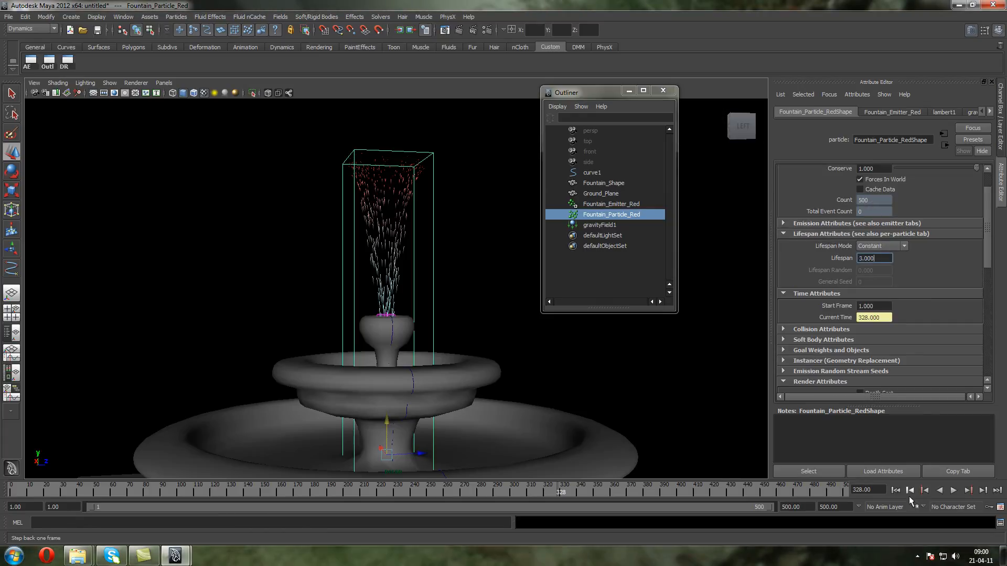
click(895, 490)
click(953, 491)
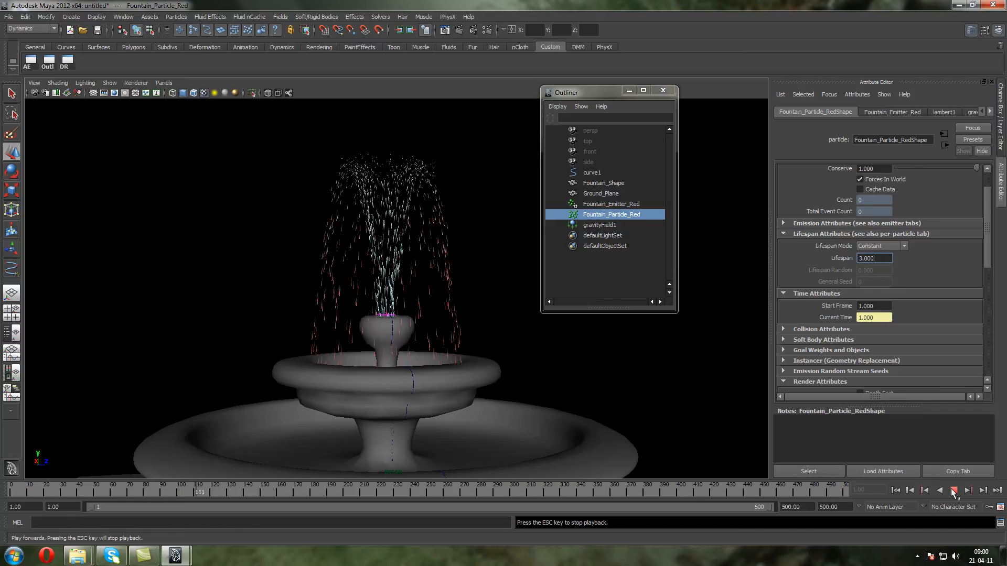
click(954, 491)
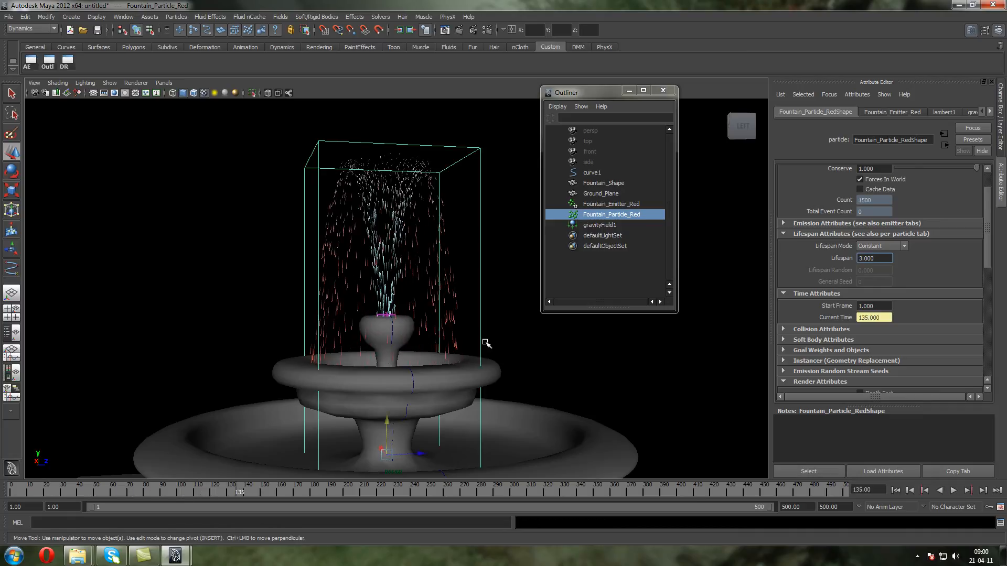
Examine the particle spray, the upper bowl and Fountain_Emitter_Red up close from several angles
click(280, 253)
alt+drag(339, 327, 334, 359)
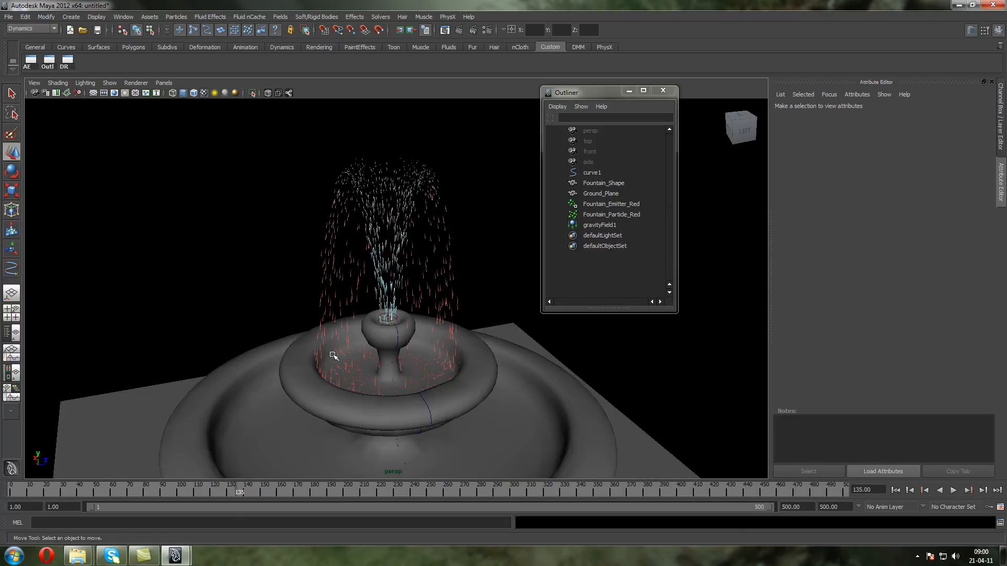
alt+drag(426, 384, 413, 360)
scroll(432, 340, up, 4)
alt+middle_drag(413, 357, 412, 288)
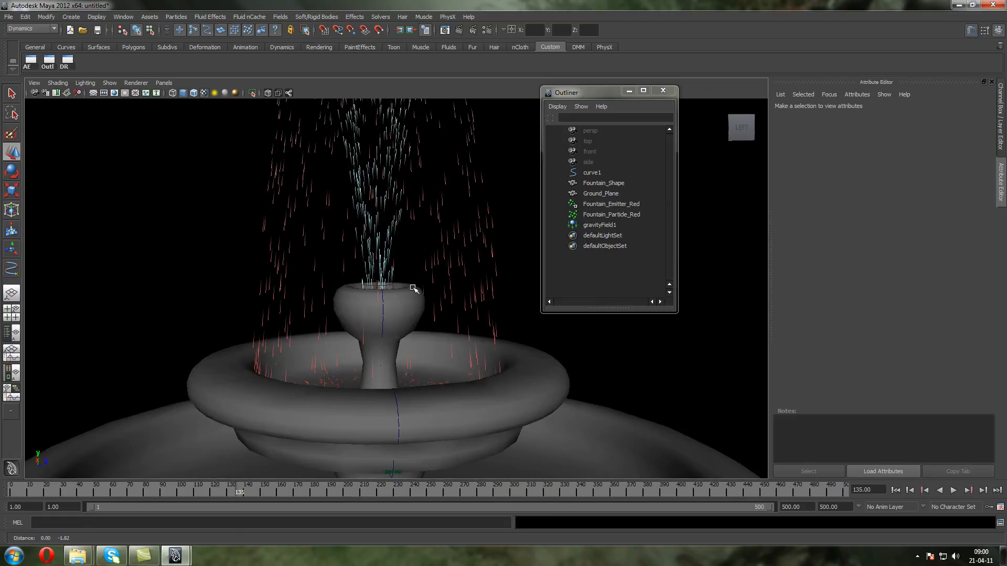
click(632, 205)
alt+middle_drag(366, 339, 366, 293)
alt+drag(371, 308, 372, 319)
alt+middle_drag(349, 321, 351, 348)
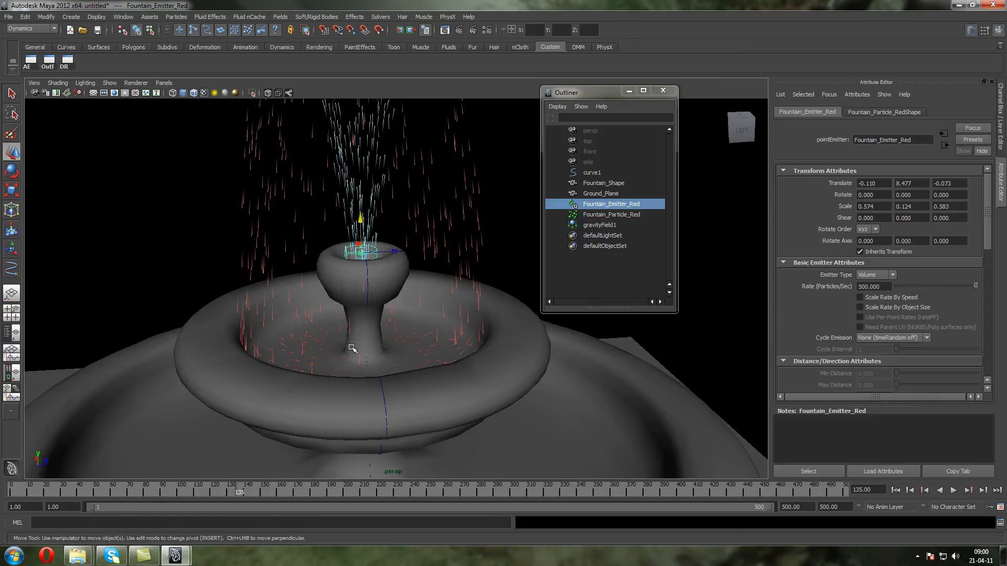
Save the scene as Fountain_Test_01 in Maya ASCII format in the desktop folder FX CLASSES
key(ctrl+shift+s)
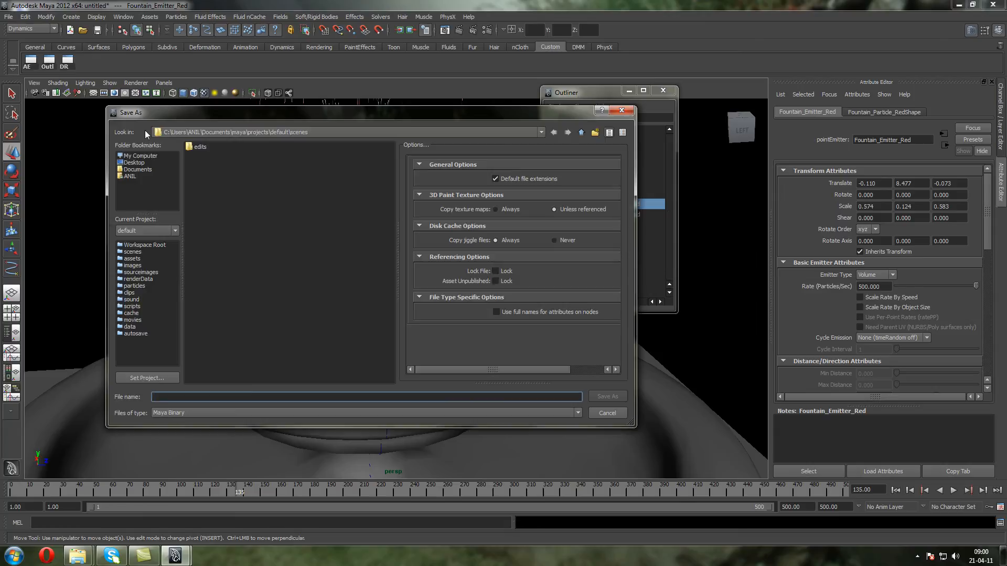
click(133, 162)
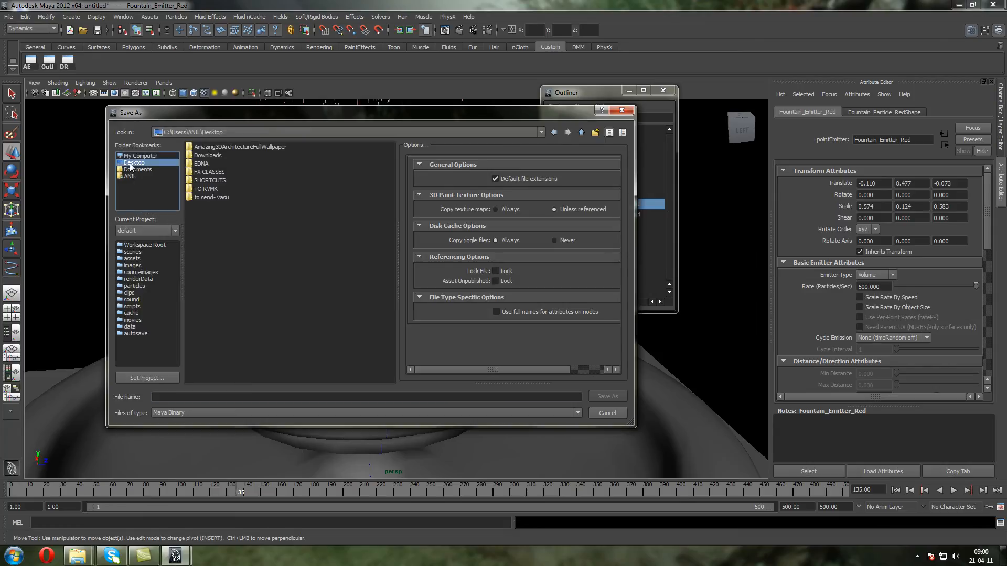
double_click(198, 173)
click(210, 395)
text(Fountaion)
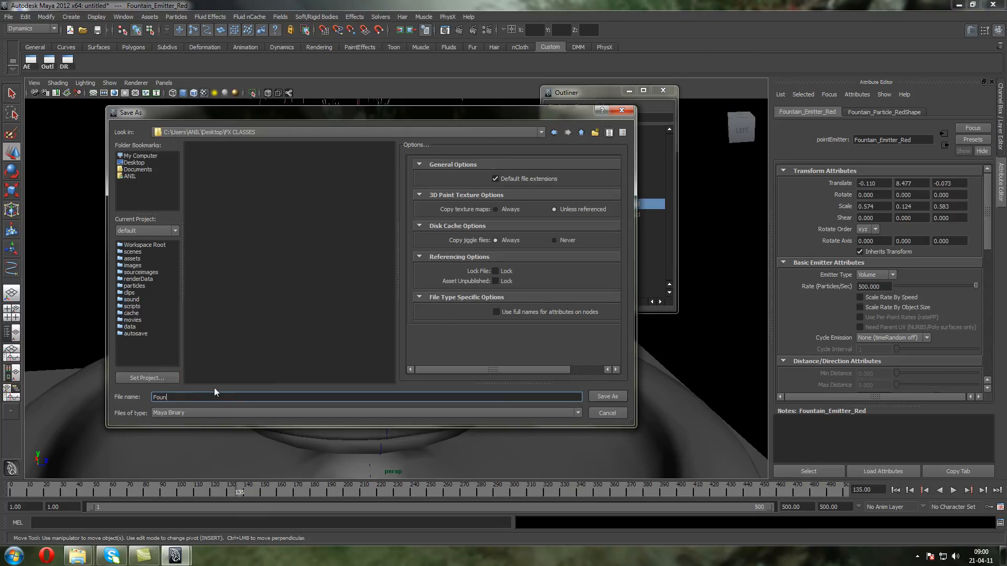
key(BackSpace)
key(BackSpace)
text(n_T)
click(208, 413)
click(210, 422)
click(603, 397)
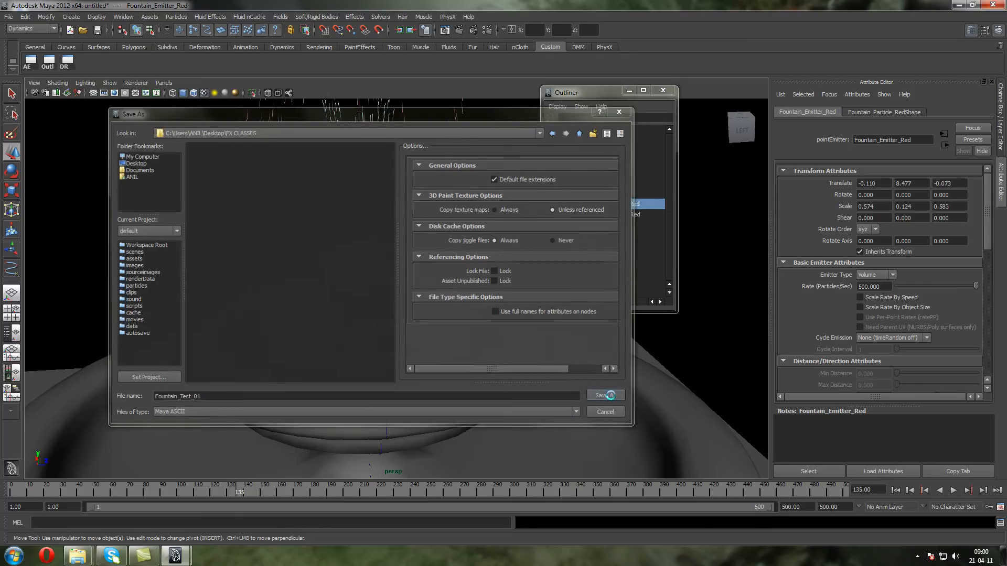
Try duplicating Fountain_Particle_Red with Duplicate Special and its input graph included, and inspect the copied fountain mesh
alt+drag(432, 336, 420, 314)
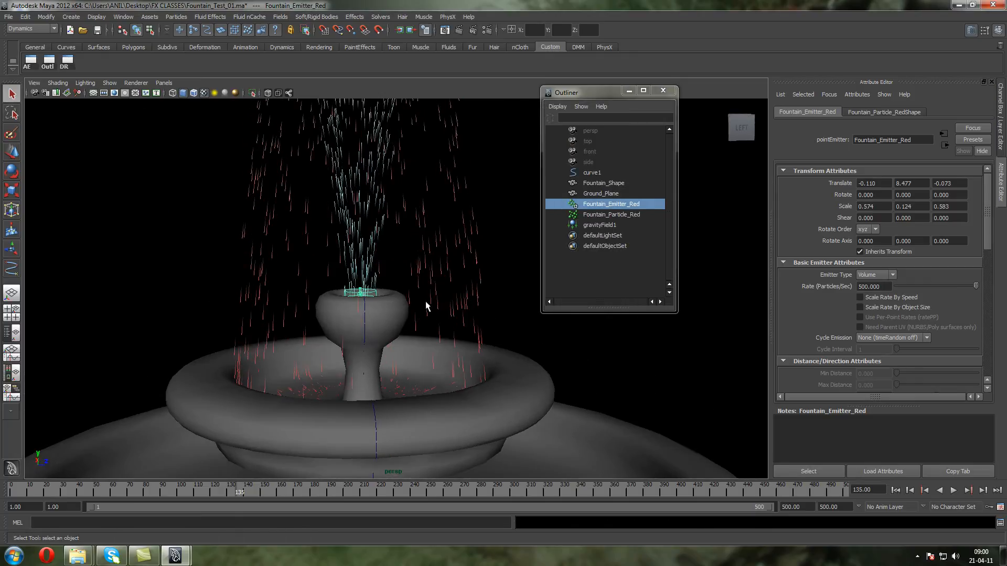
click(603, 215)
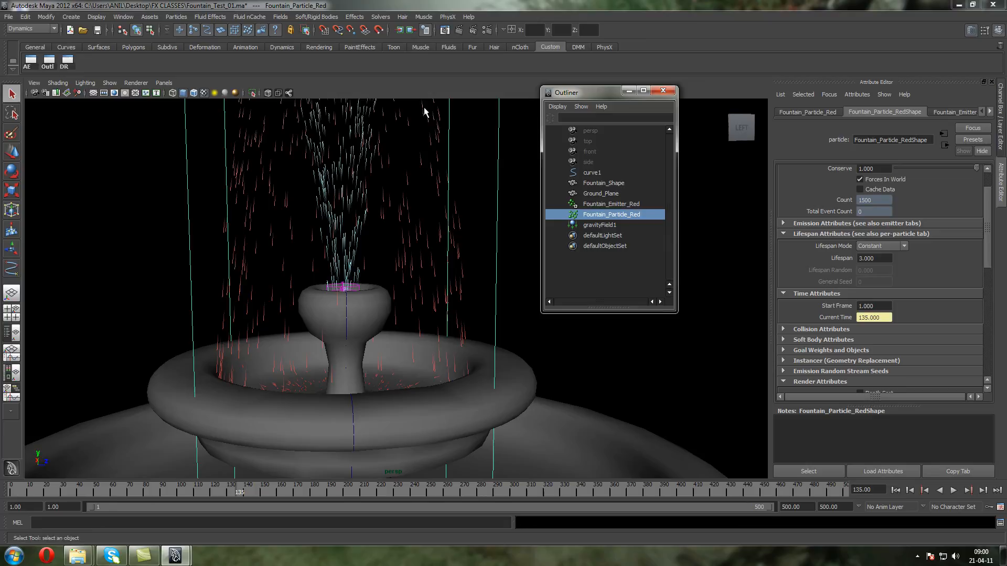
click(25, 17)
click(121, 248)
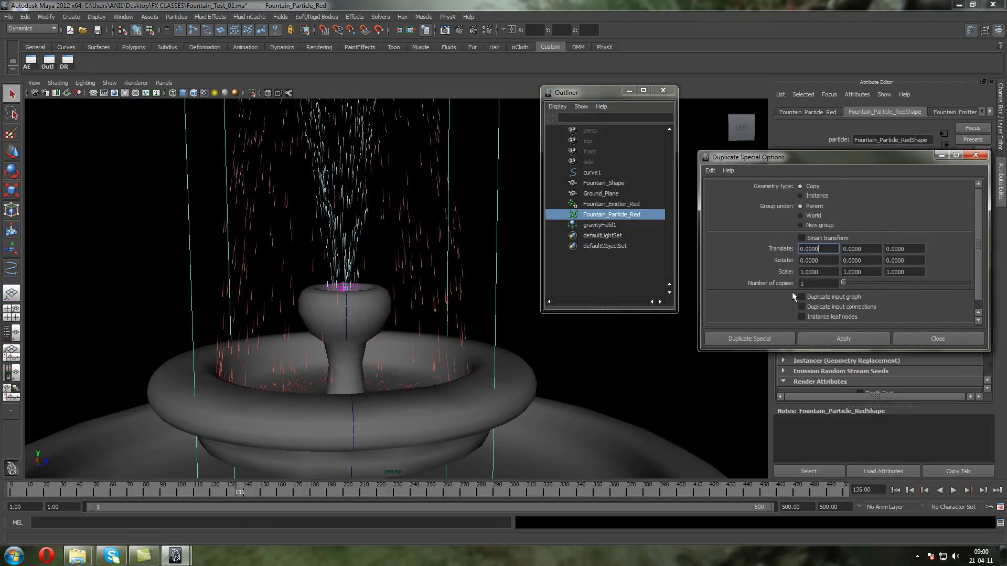
click(802, 297)
click(821, 335)
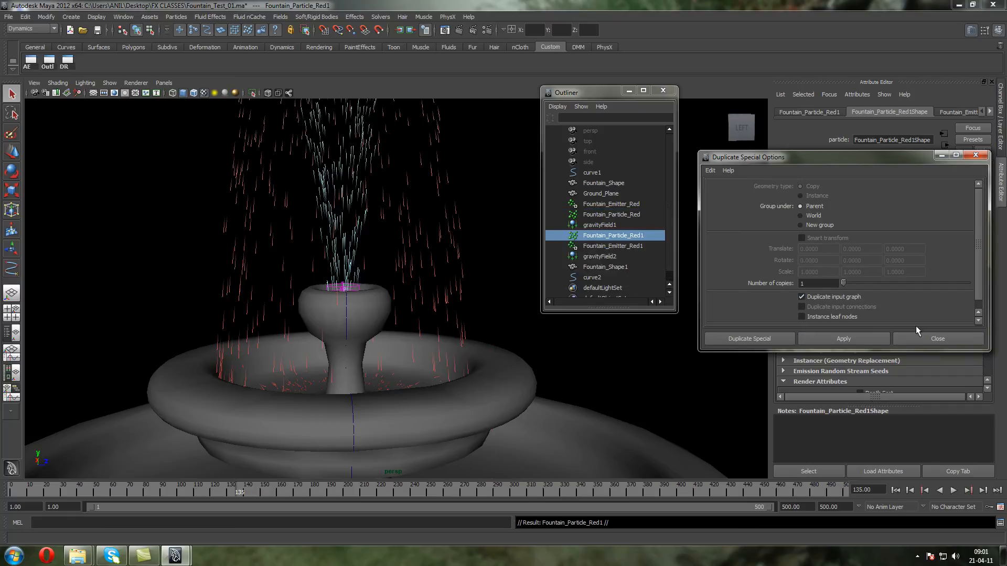
click(593, 268)
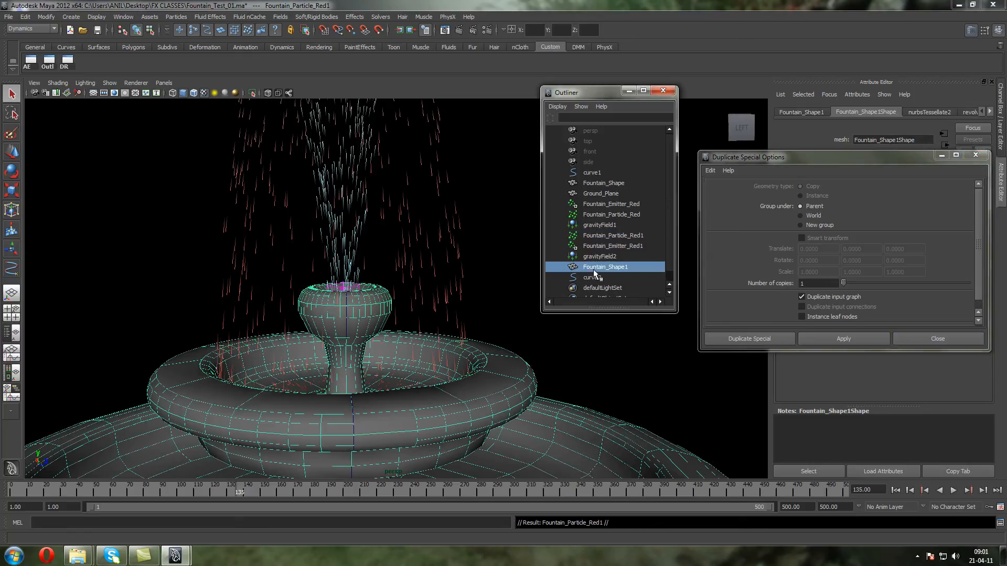
click(927, 339)
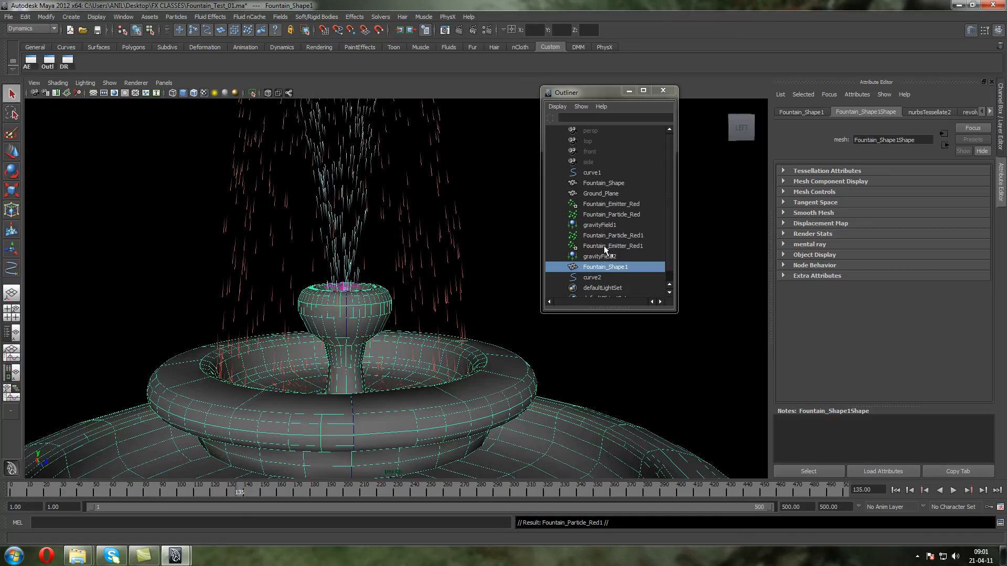
Undo the duplication of Fountain_Particle_Red and its input graph
key(ctrl+z)
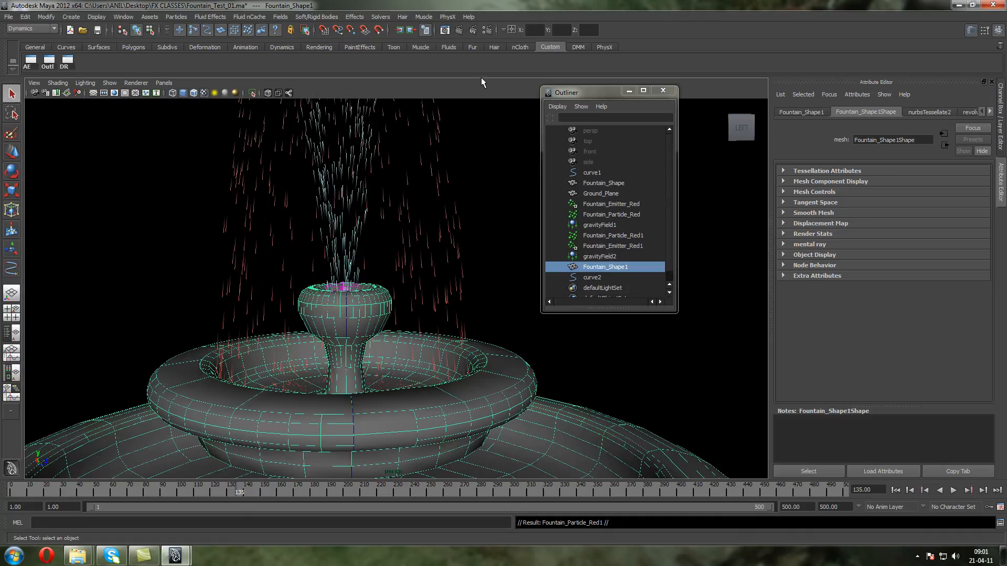
key(ctrl+z)
key(ctrl+z)
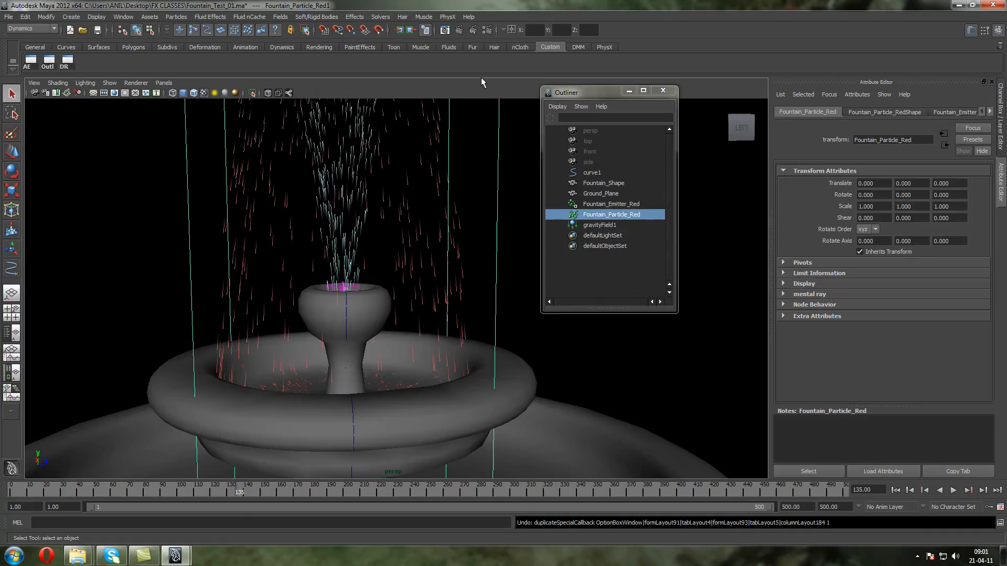
Try duplicating Fountain_Particle_Red with Duplicate Special, using duplicated input connections instead of the input graph
click(25, 16)
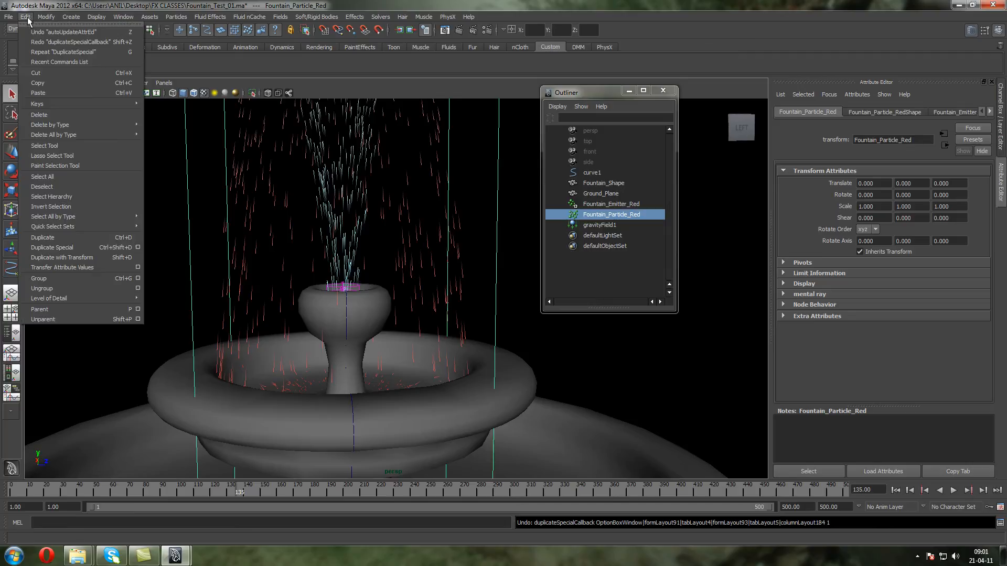
click(138, 249)
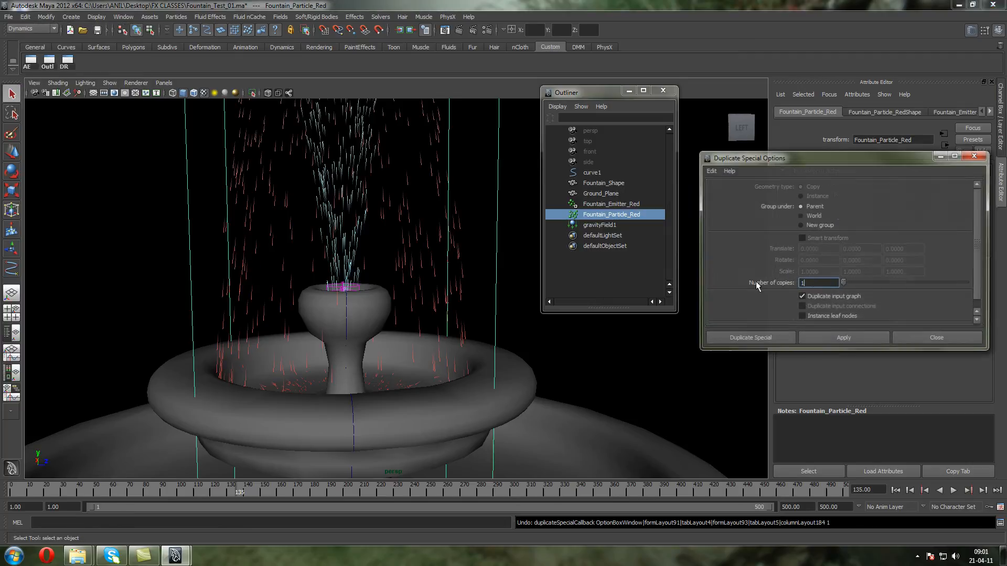
click(827, 337)
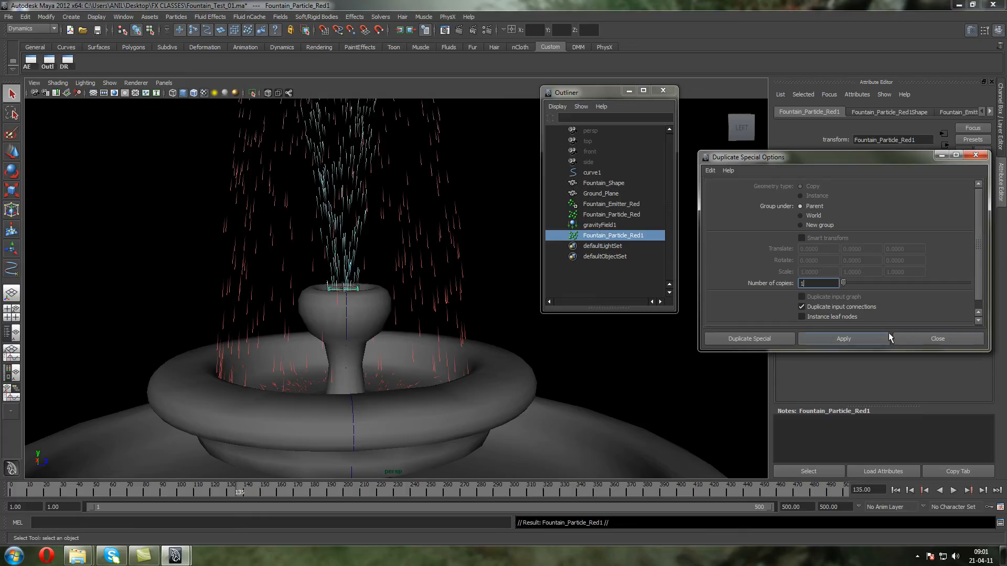
click(930, 338)
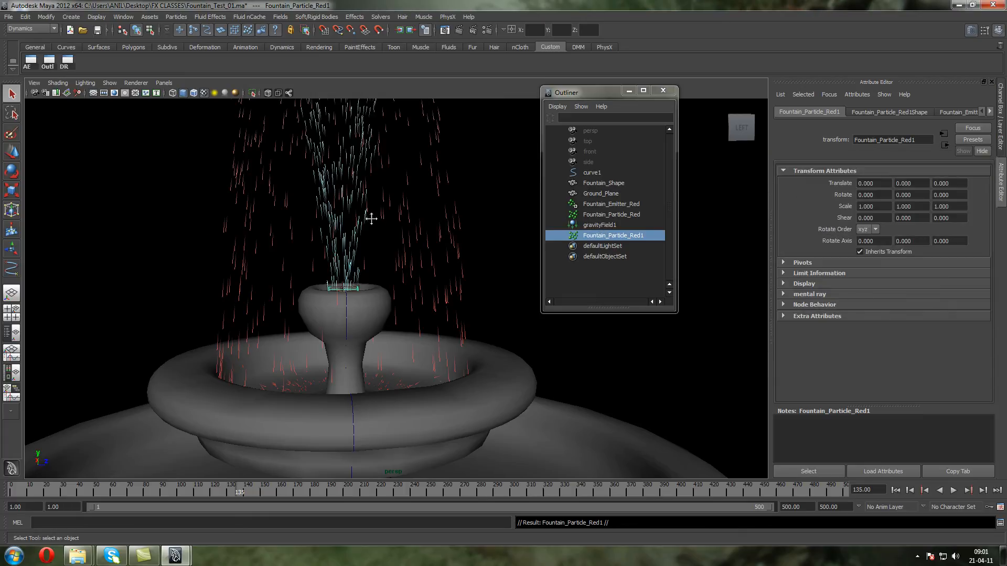
Delete the duplicated particle object Fountain_Particle_Red1
alt+middle_drag(379, 219, 287, 219)
click(592, 203)
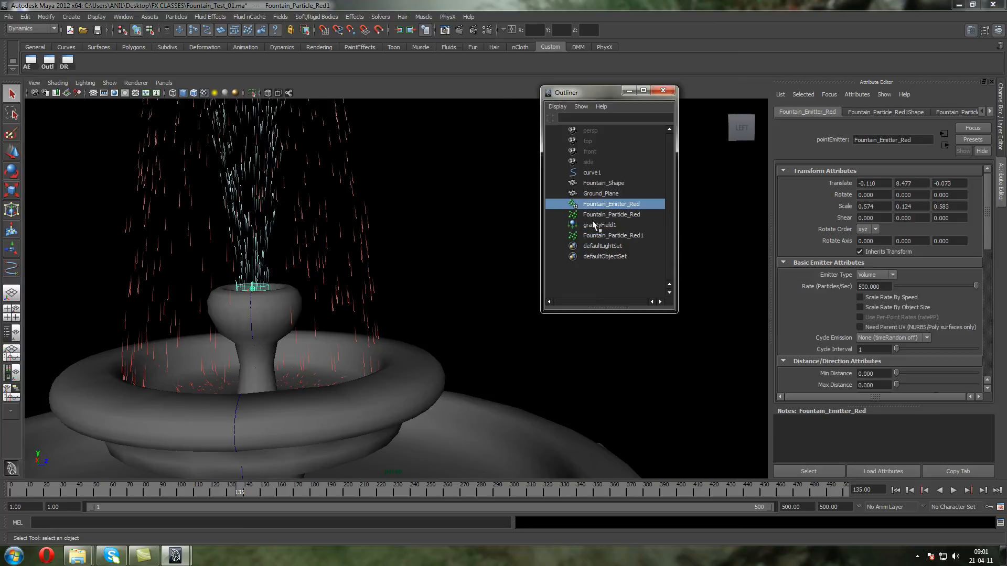
click(596, 236)
key(Delete)
Try duplicating Fountain_Emitter_Red alone and lowering the copy along Y toward the upper bowl, and delete that copy
click(594, 204)
click(24, 17)
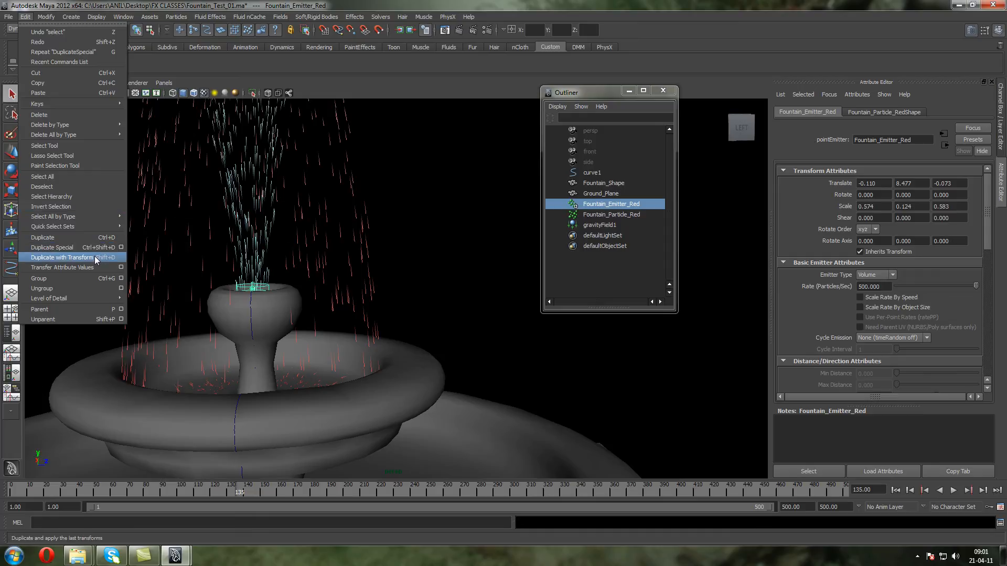
click(78, 247)
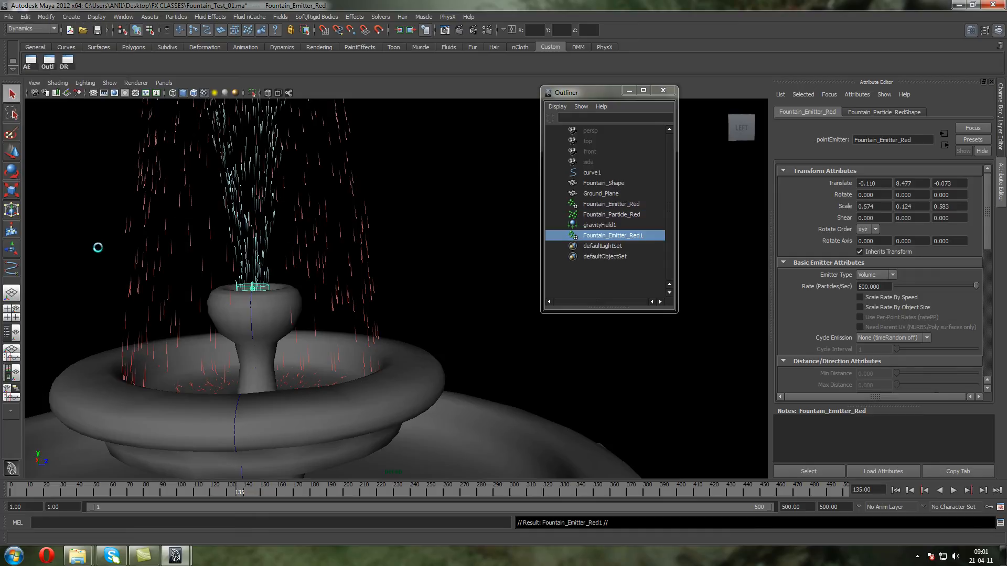
click(12, 152)
alt+middle_drag(252, 239, 252, 183)
drag(253, 198, 254, 241)
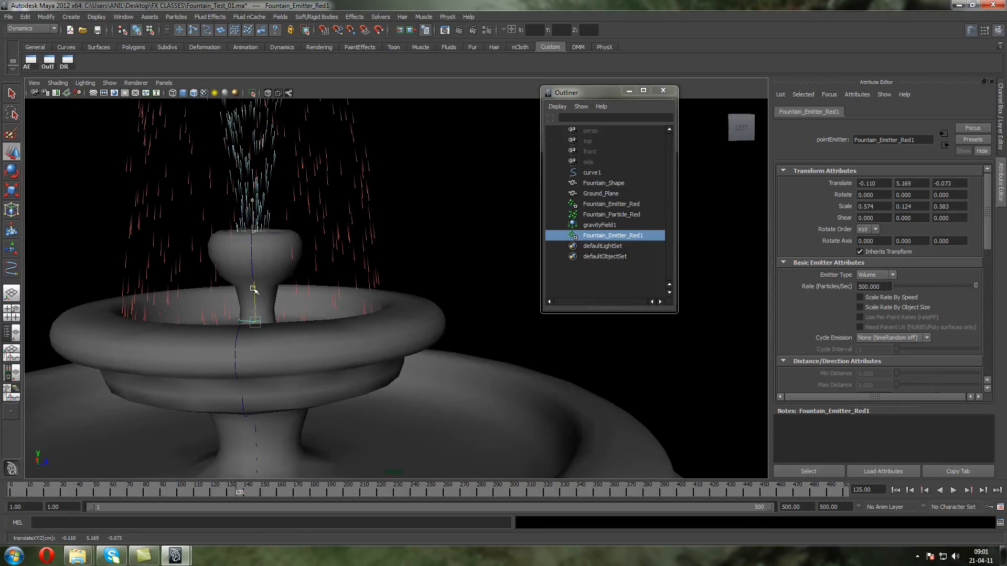
key(Delete)
Duplicate Fountain_Emitter_Red and Fountain_Particle_Red together
click(600, 204)
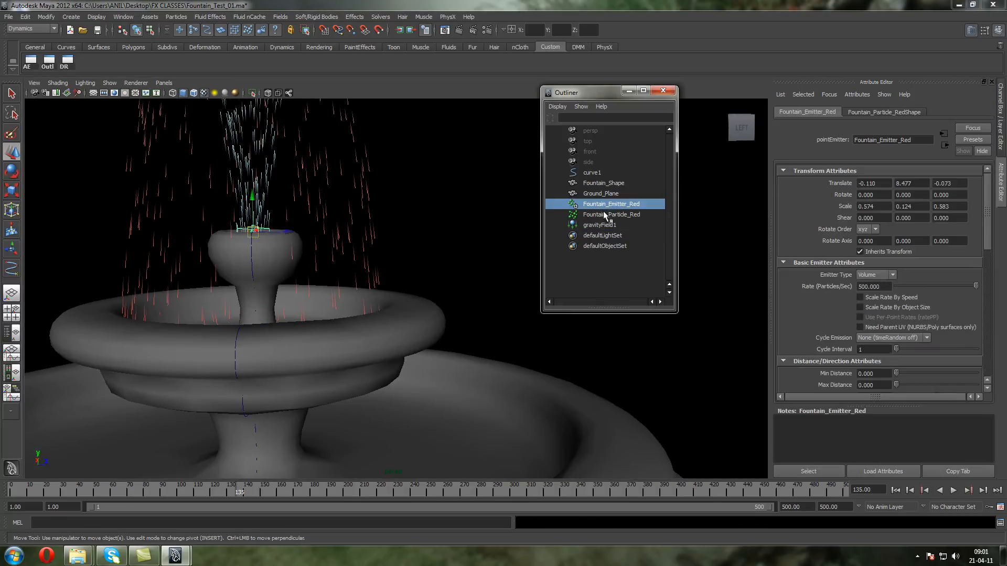
ctrl+click(607, 215)
key(ctrl+d)
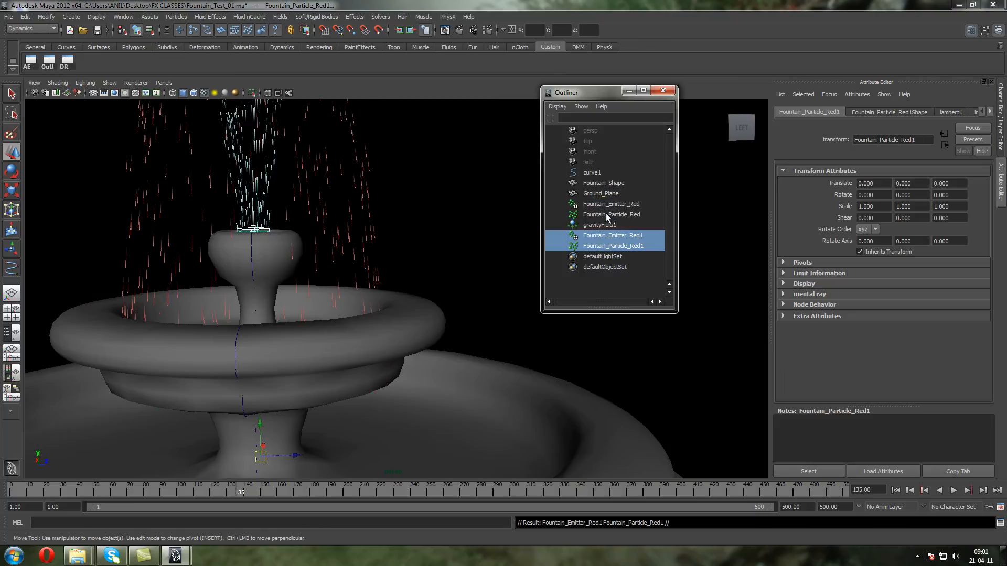
Inspect the duplicated emitter and particle object, and replay the simulation from frame 1
click(587, 238)
click(588, 247)
click(586, 237)
click(588, 247)
click(895, 491)
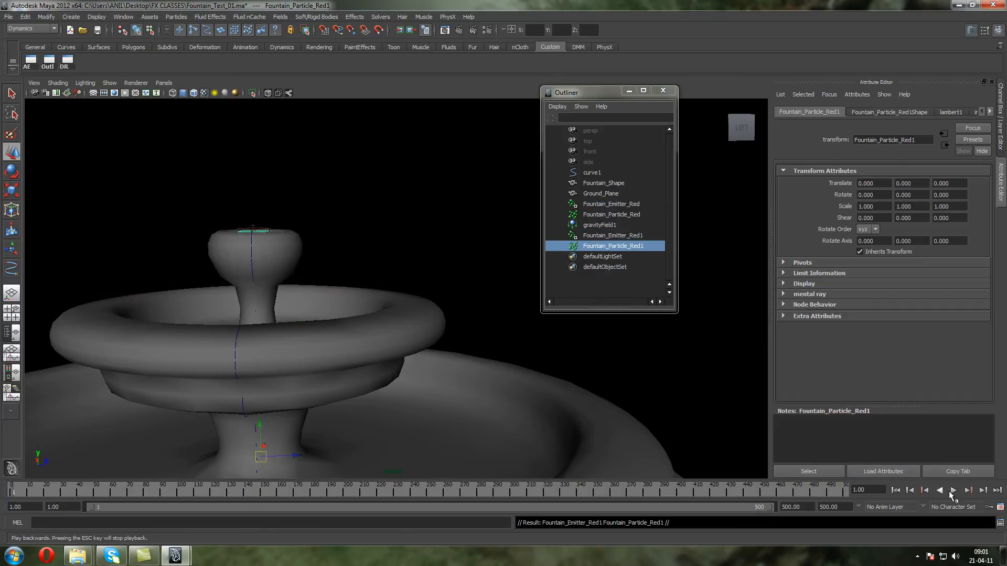
click(953, 490)
click(953, 490)
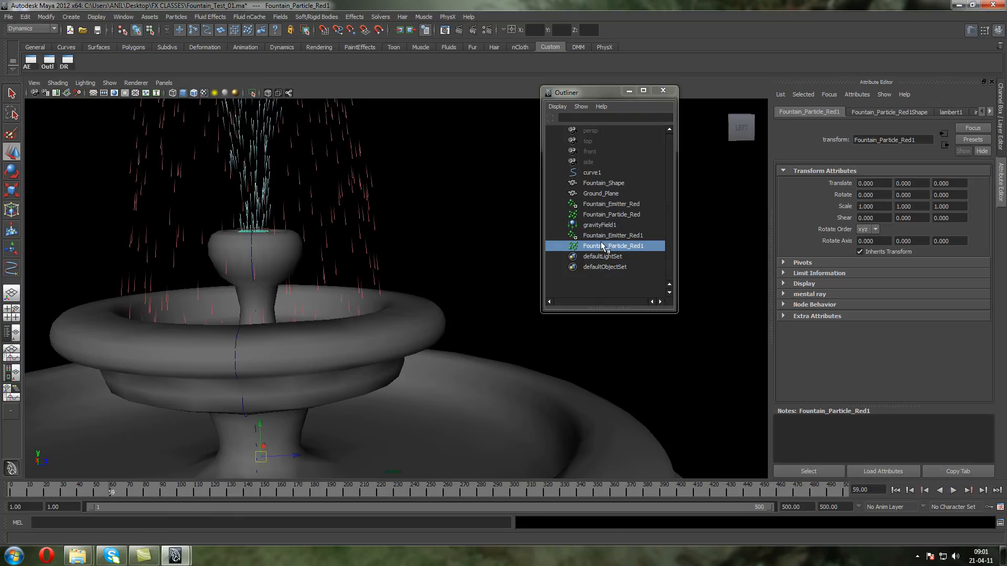
Move the duplicated emitter Fountain_Emitter_Red1 down into the upper bowl, to about 5.1 in Y, and activate the Scale tool
click(603, 235)
drag(253, 196, 247, 341)
click(10, 195)
Rename the duplicated emitter Fountain_Emitter_Green and the duplicated particle object Fountain_Particle_Green
click(634, 246)
double_click(632, 235)
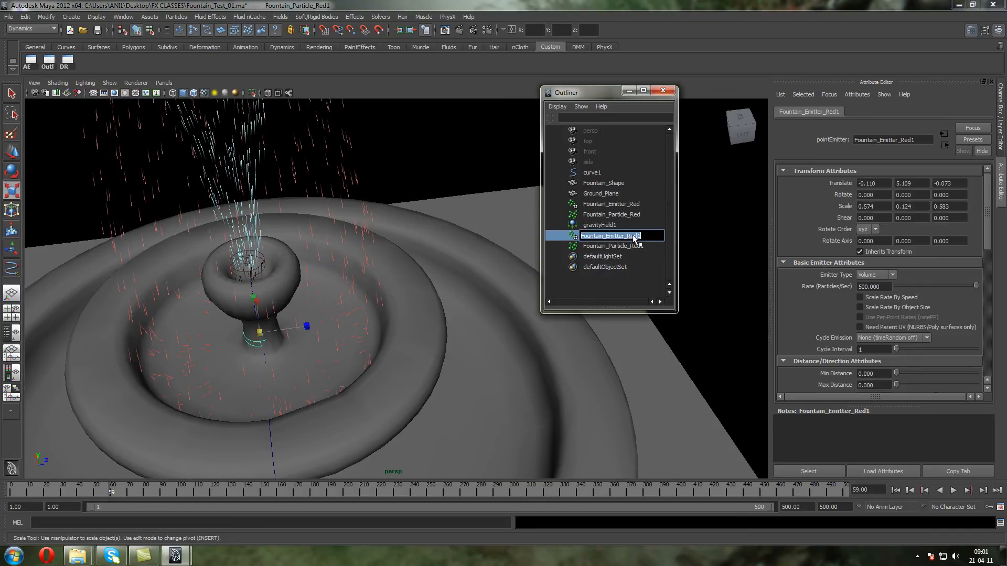
drag(626, 235, 684, 232)
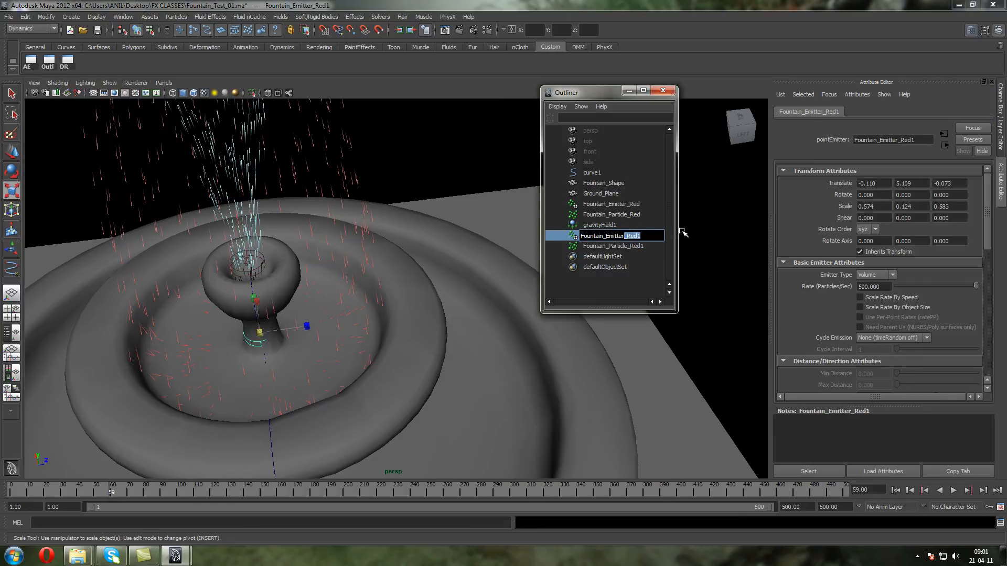
text(_Green)
key(Return)
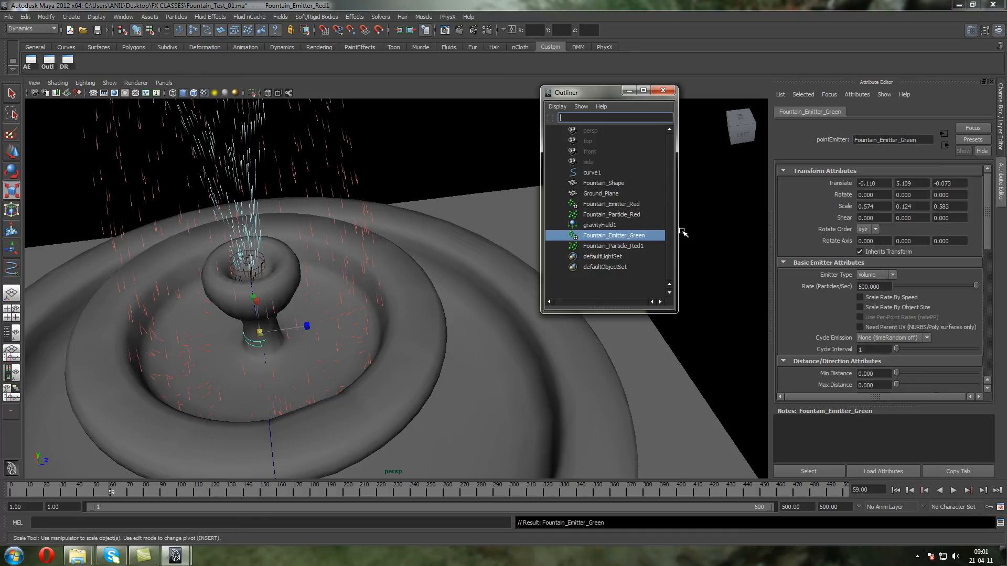
double_click(626, 246)
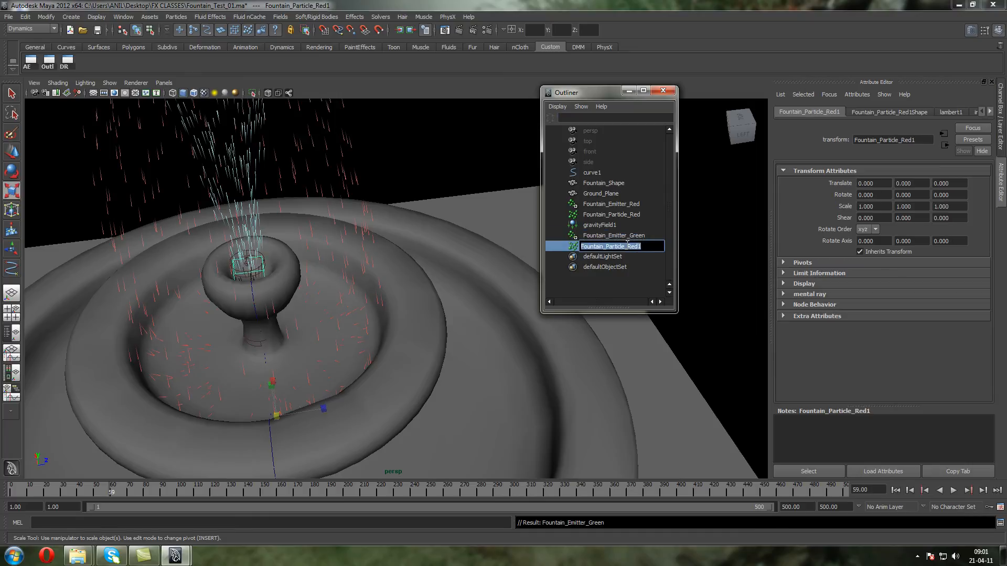
drag(626, 244, 676, 248)
key(Return)
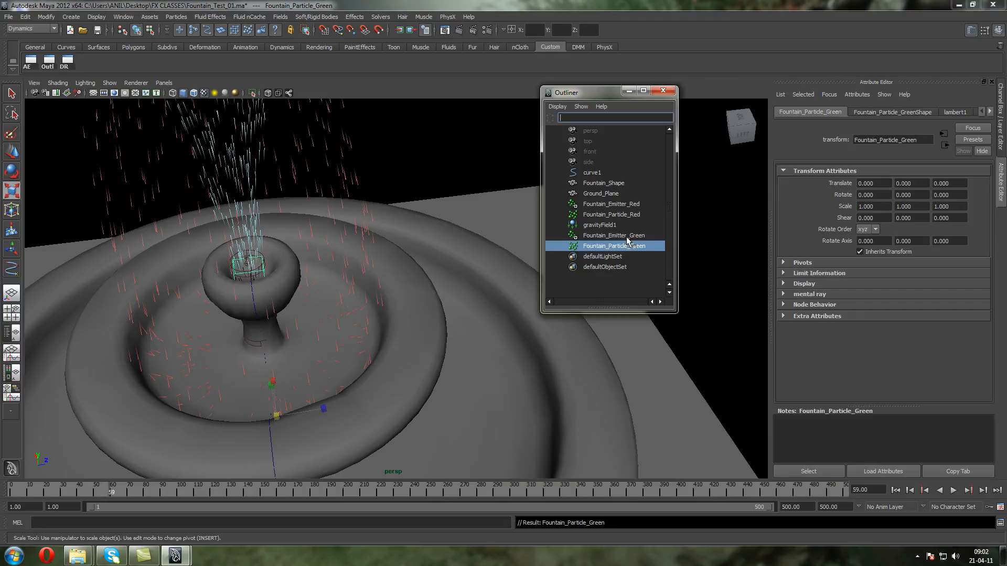
Compare the channel values of Fountain_Particle_Green and Fountain_Particle_Red
click(1000, 141)
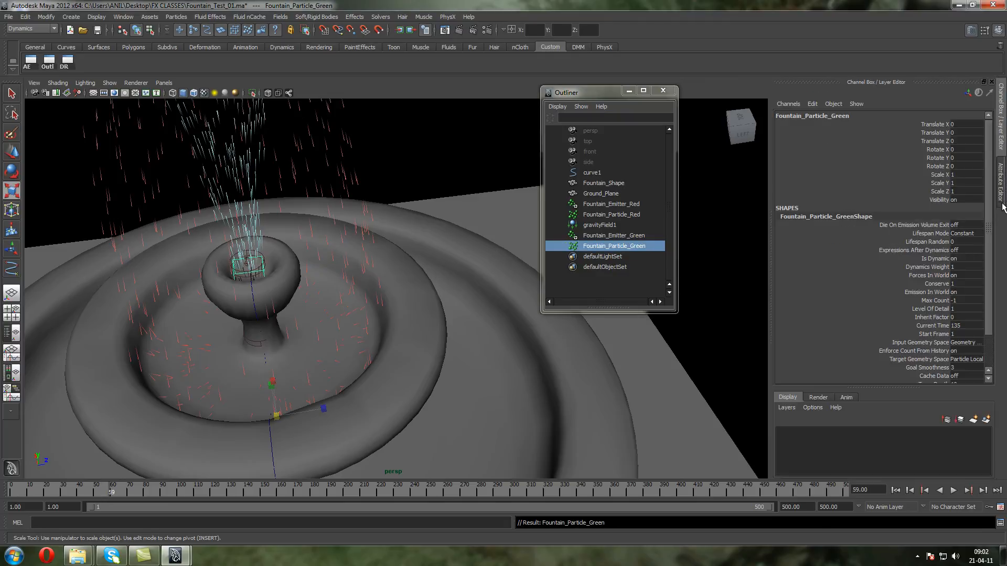
click(583, 214)
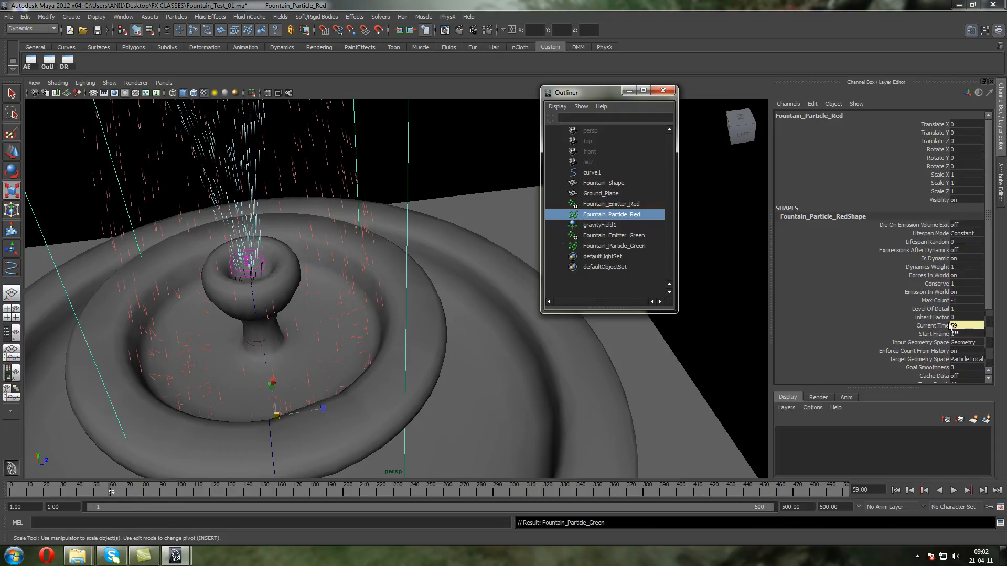
click(598, 246)
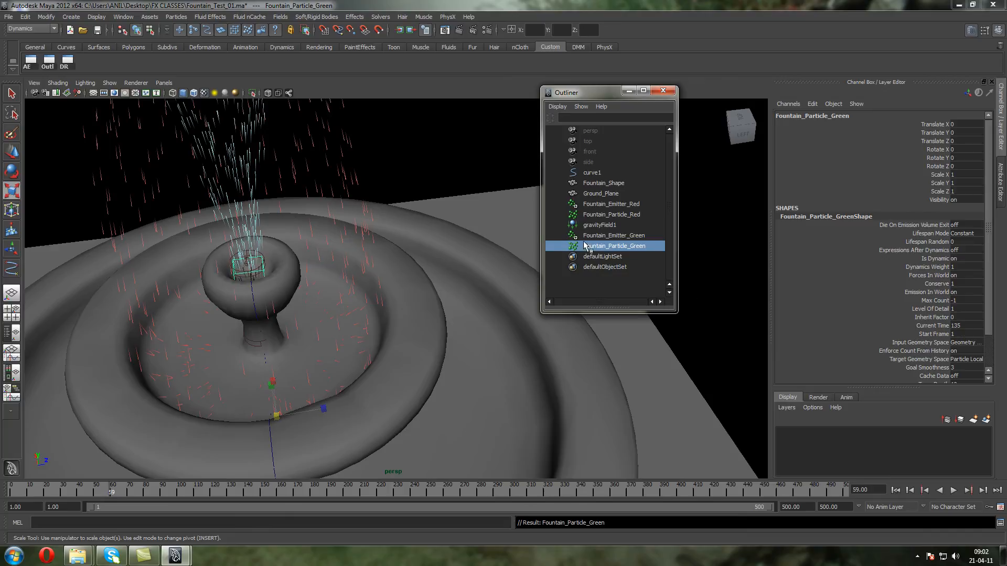
Connect Fountain_Particle_Green to the scene time and link it to Fountain_Emitter_Green as its emitter
click(176, 16)
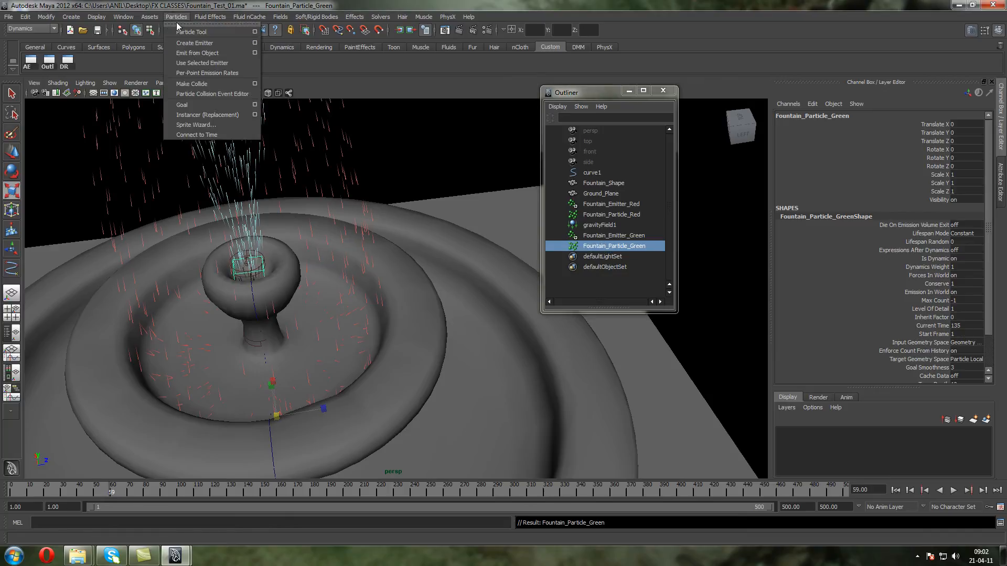
click(228, 136)
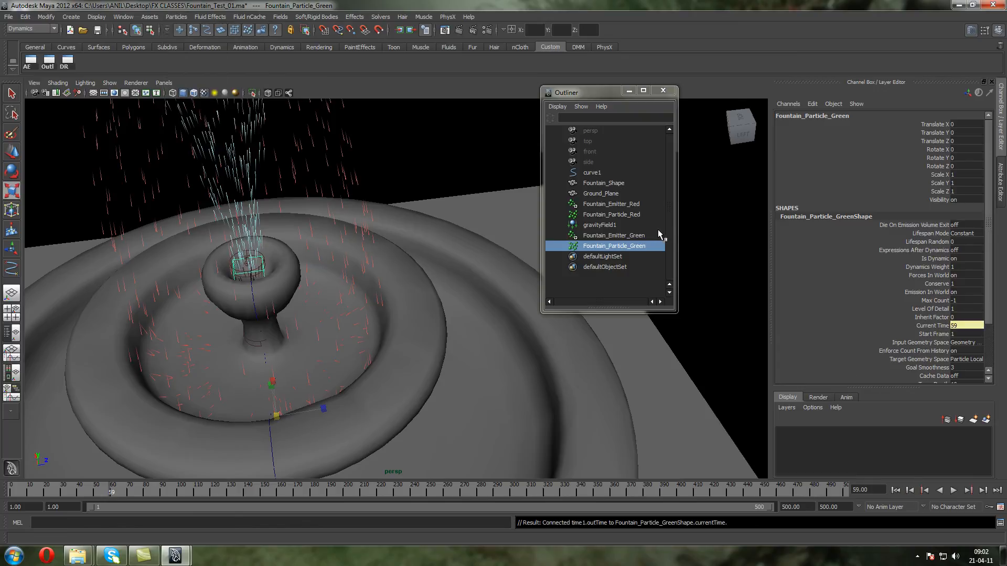
click(67, 62)
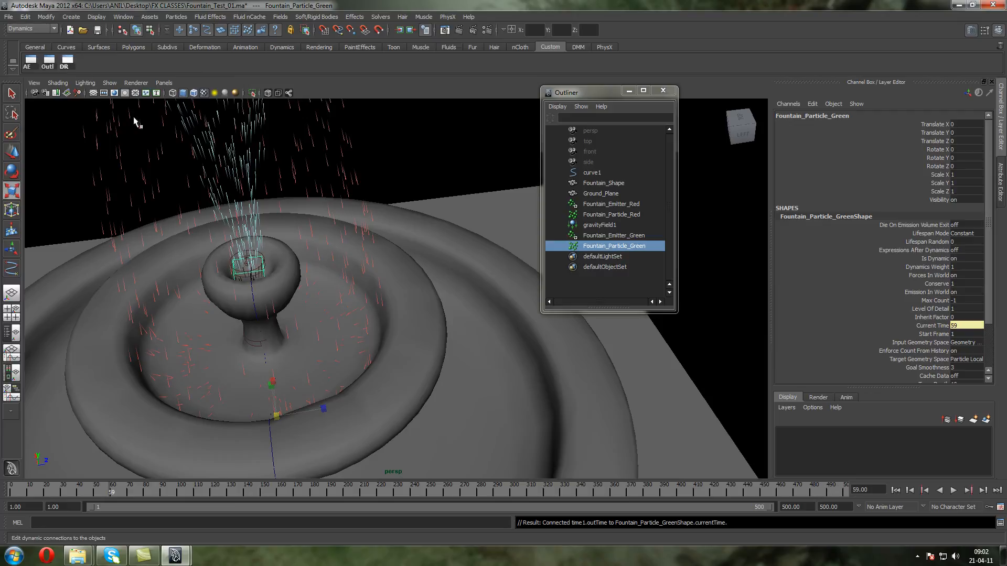
click(293, 131)
click(273, 156)
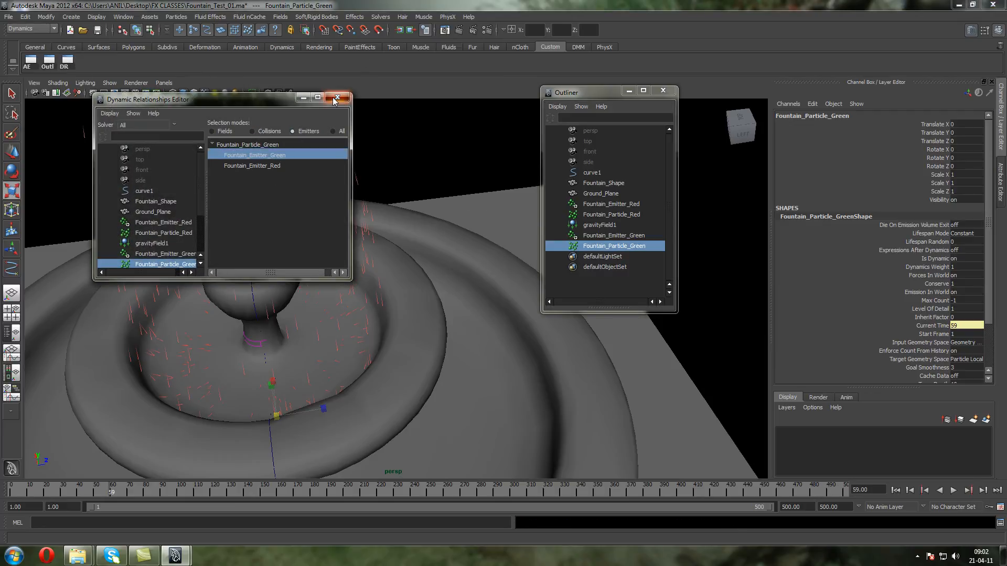
click(336, 97)
Replay the simulation from frame 1 to check the emission of Fountain_Particle_Green
click(895, 490)
click(953, 490)
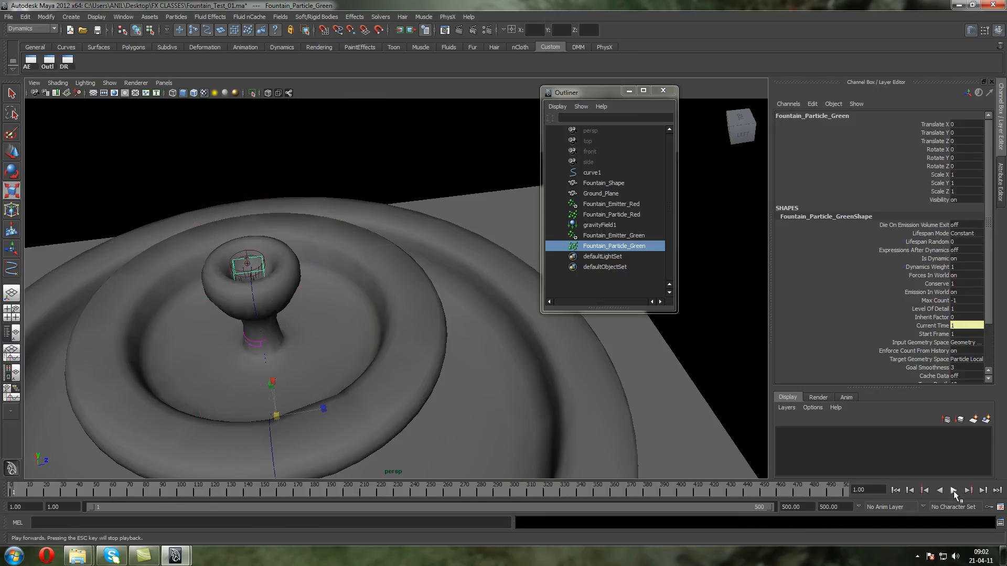
alt+drag(268, 336, 278, 270)
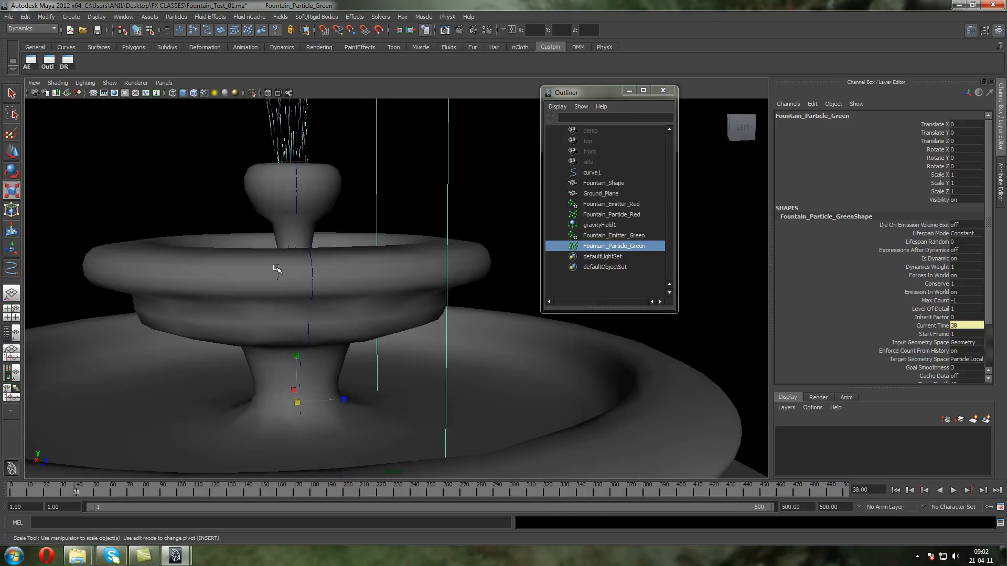
Scale Fountain_Emitter_Green to fill the upper bowl, about 4.14 in X and 4.45 in Z
key(4)
scroll(301, 299, down, 3)
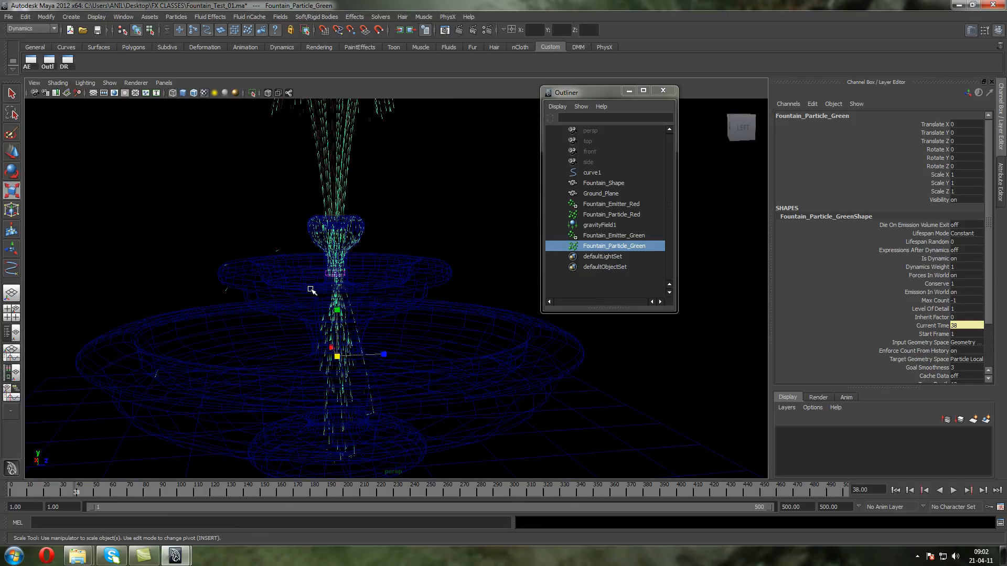
scroll(311, 289, up, 2)
click(613, 235)
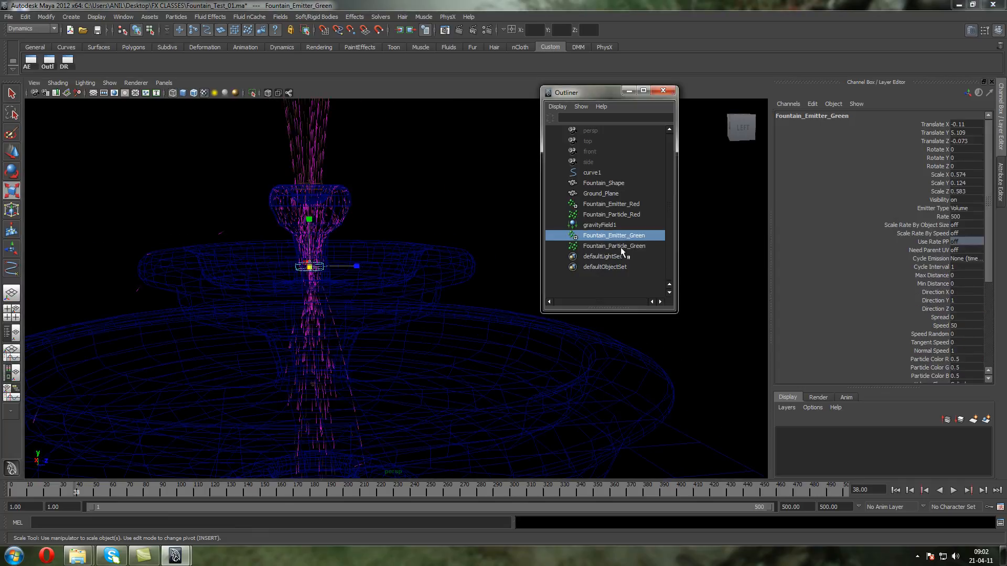
mouse_move(363, 268)
alt+mouse_down()
mouse_move(360, 292)
mouse_move(522, 276)
mouse_move(646, 284)
alt+mouse_up()
key(5)
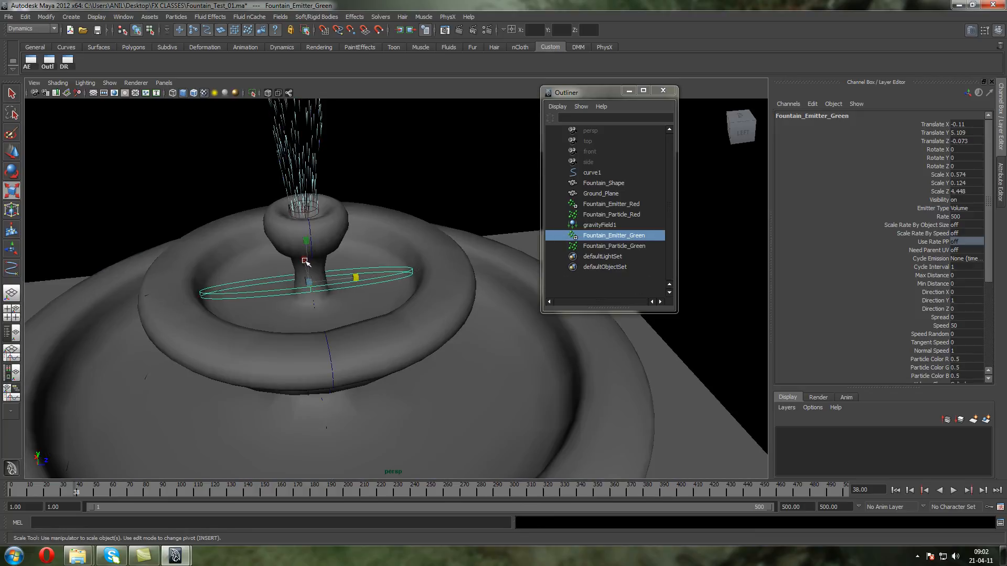
drag(304, 262, 258, 160)
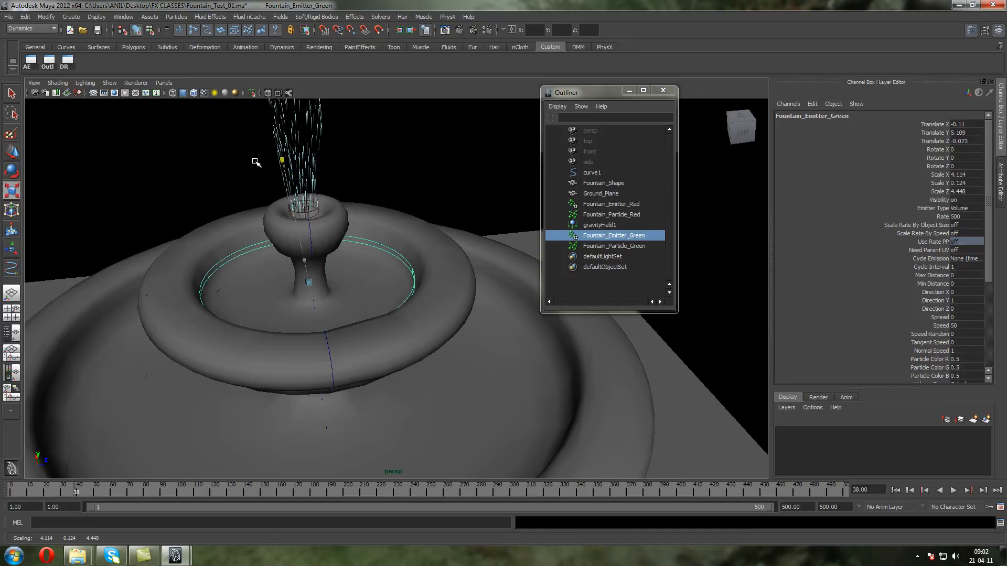
alt+drag(244, 255, 279, 241)
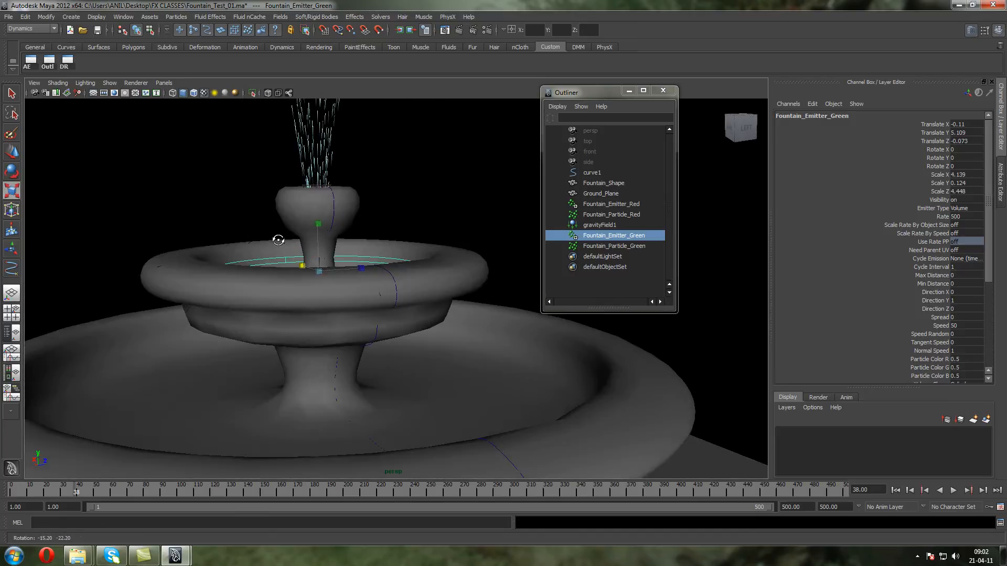
alt+middle_drag(288, 241, 294, 287)
Replay the simulation from frame 1 in wireframe and examine the spray from the widened emitter
click(895, 490)
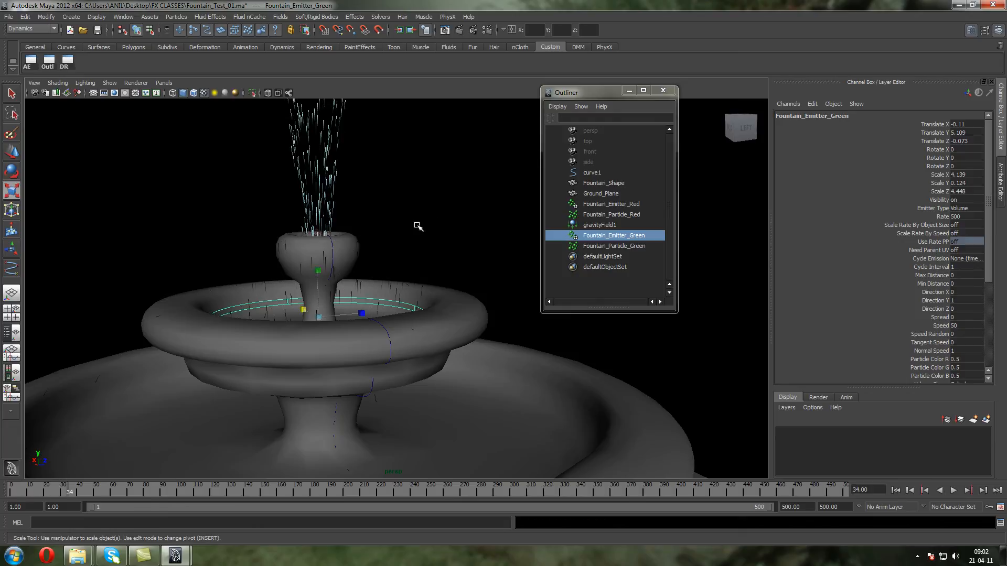
drag(416, 225, 418, 246)
scroll(470, 249, down, 5)
key(4)
scroll(624, 342, up, 5)
click(895, 490)
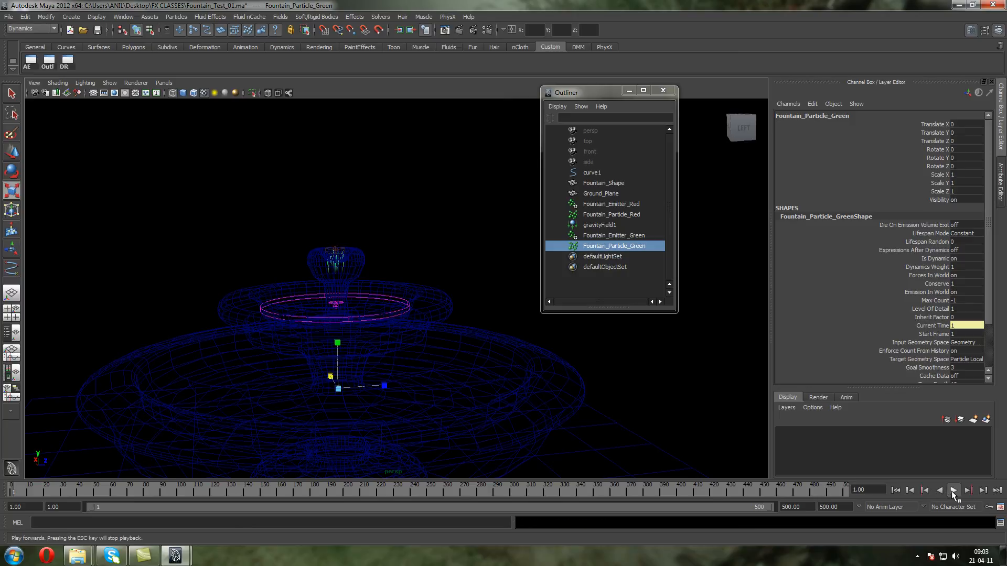
click(953, 491)
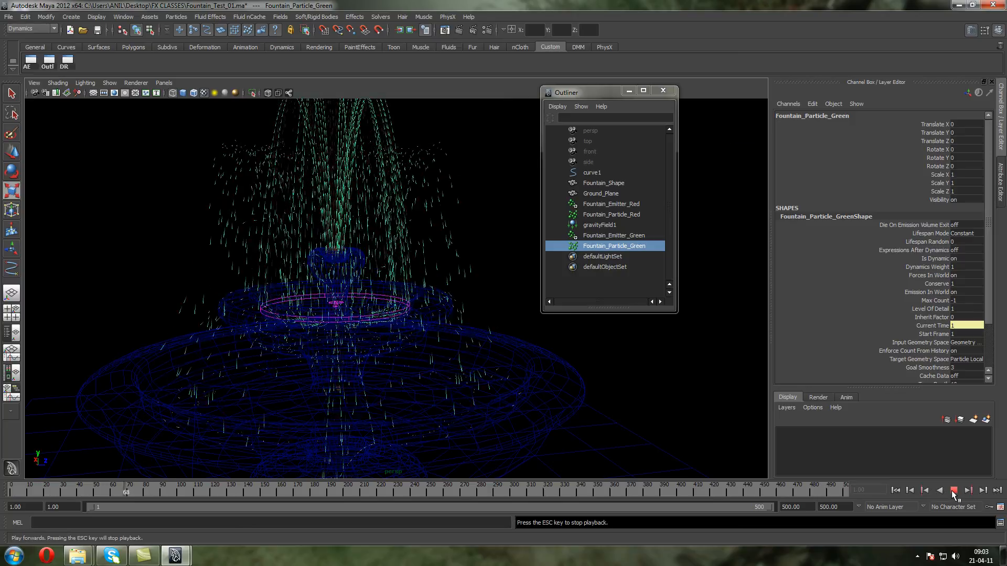
click(954, 491)
click(895, 491)
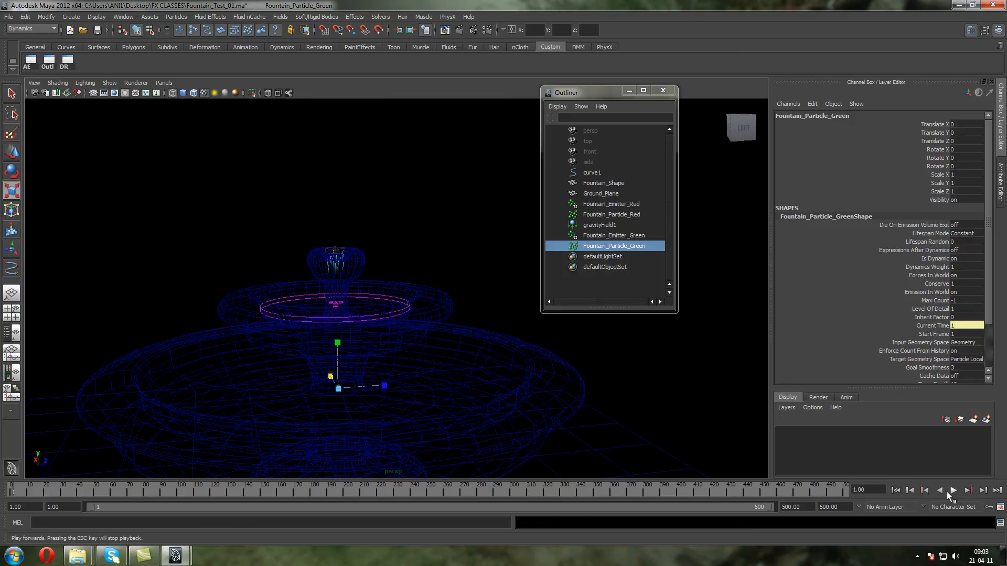
click(952, 491)
alt+drag(585, 343, 548, 306)
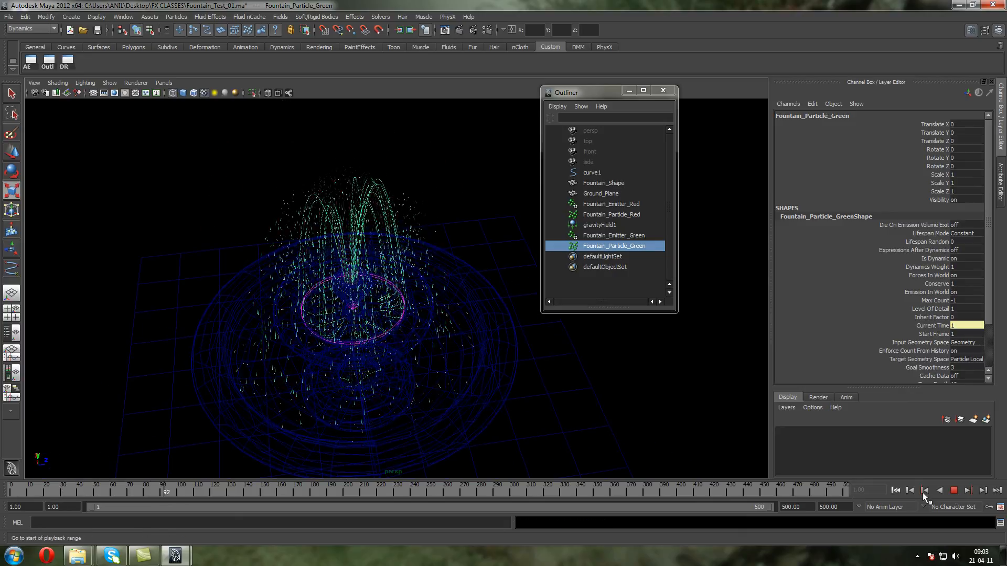
click(955, 491)
Return to shaded display and continue playback to about frame 124 to examine the whole fountain
key(5)
alt+drag(376, 213, 368, 181)
scroll(373, 198, up, 4)
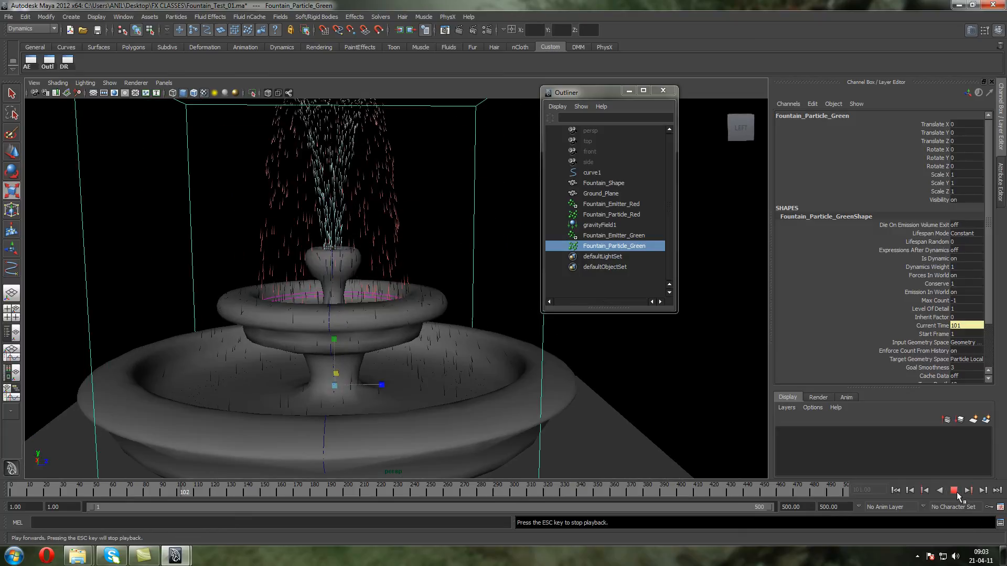
click(953, 491)
click(956, 492)
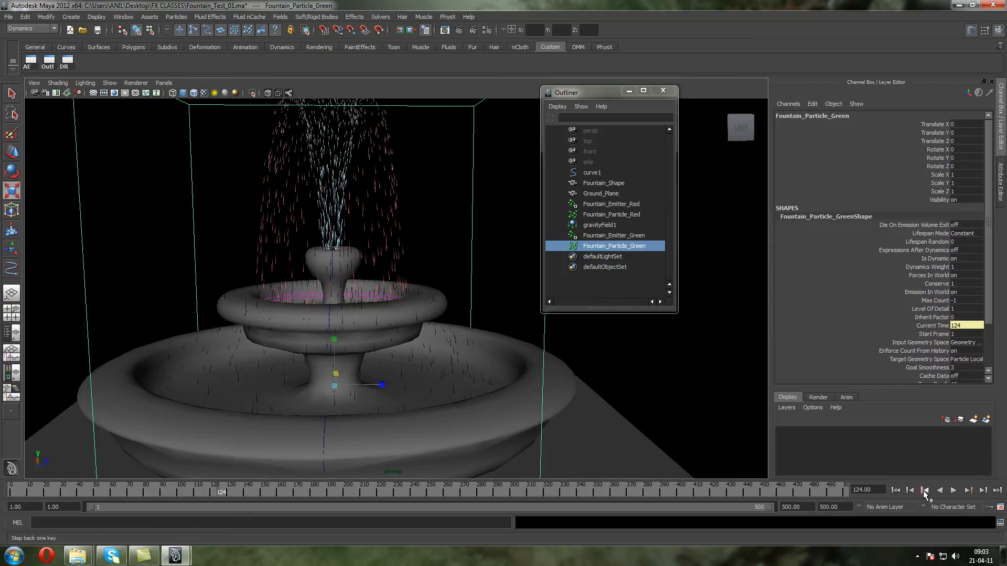
Check which emitters are linked to Fountain_Particle_Green in the Dynamic Relationships Editor
click(64, 63)
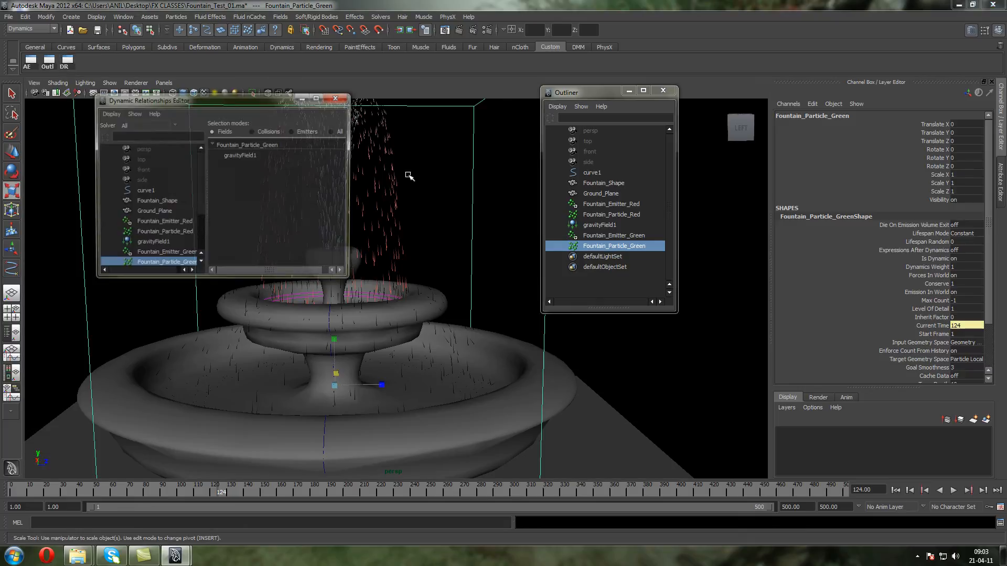
click(293, 131)
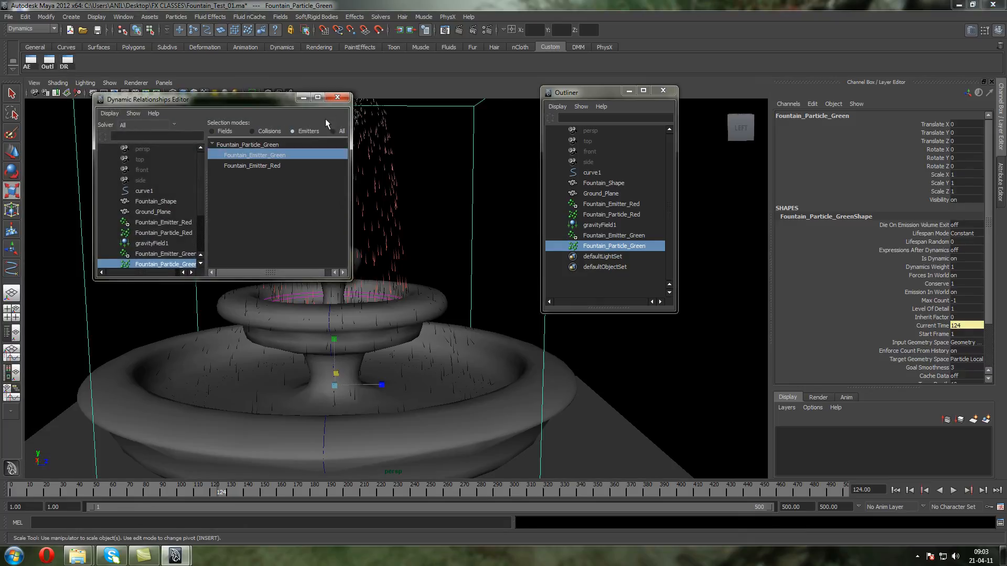
click(340, 97)
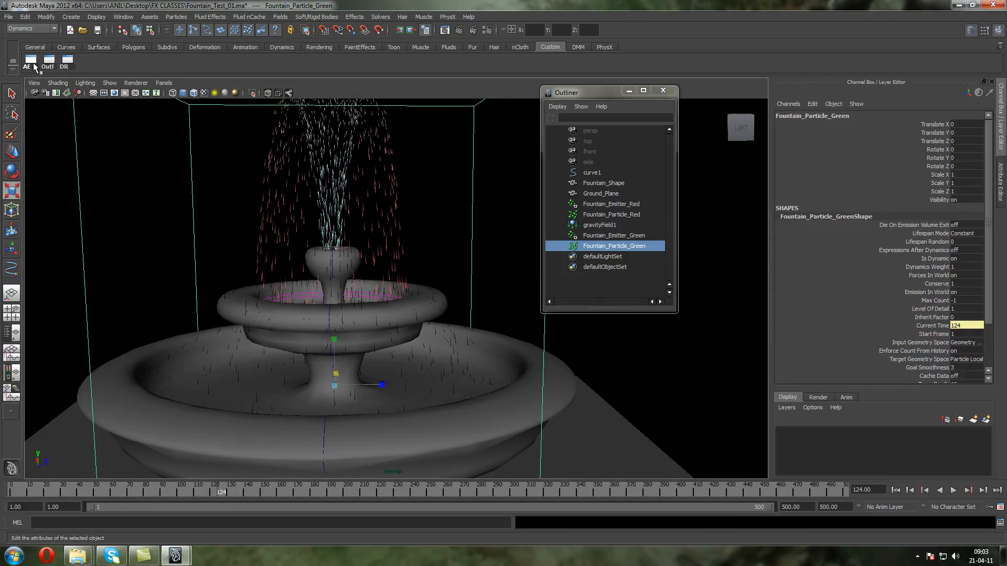
Create a ramp on the RGB PP per-particle attribute of Fountain_Particle_GreenShape
click(30, 61)
click(870, 113)
scroll(881, 357, down, 3)
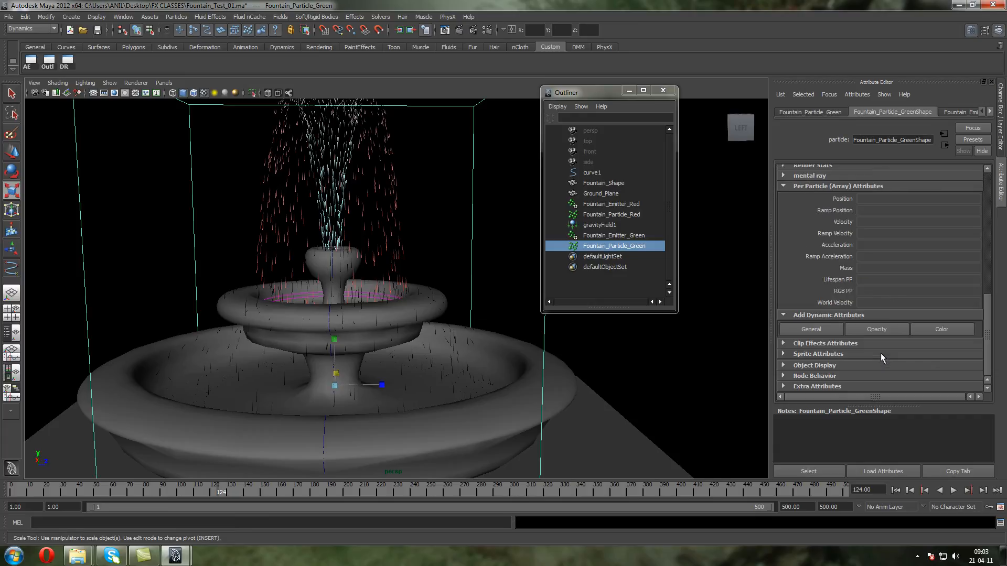
right_click(882, 291)
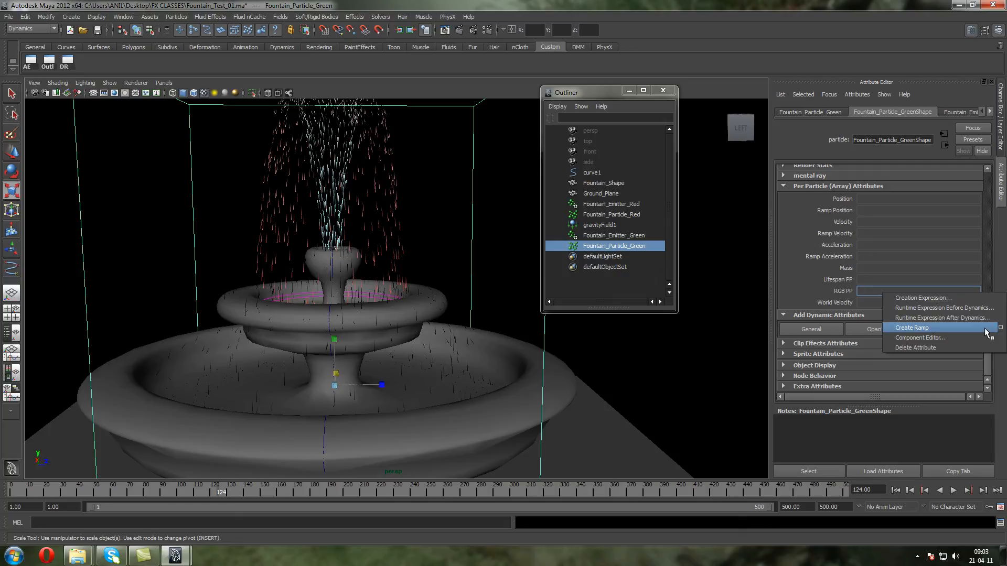
click(986, 329)
Remove the middle green entry from the RGB PP ramp and set the entry at position 0 to light cyan
right_click(903, 290)
mouse_move(915, 295)
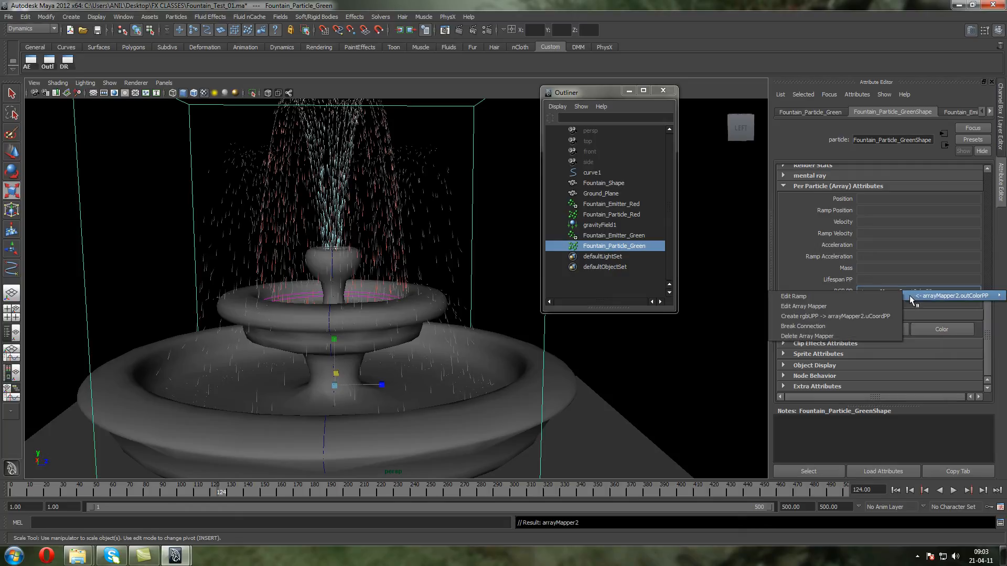
click(875, 298)
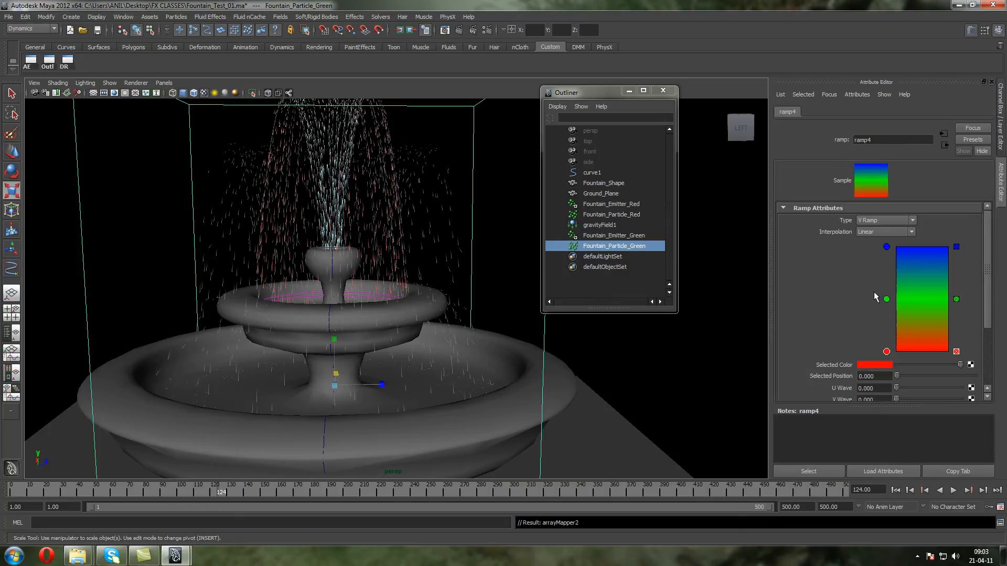
click(956, 300)
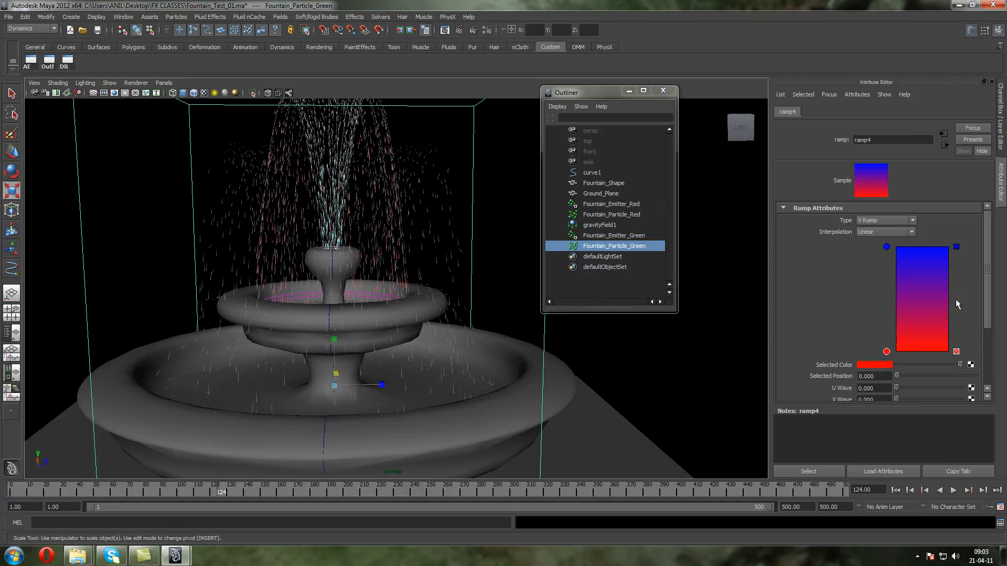
click(886, 366)
click(885, 340)
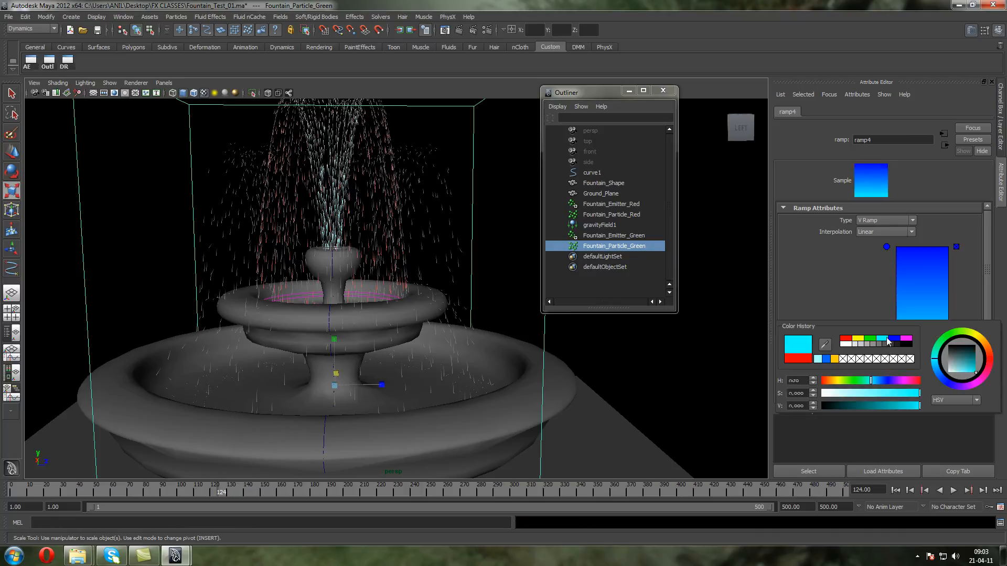
Set the ramp entry at position 1 to bright green
click(886, 247)
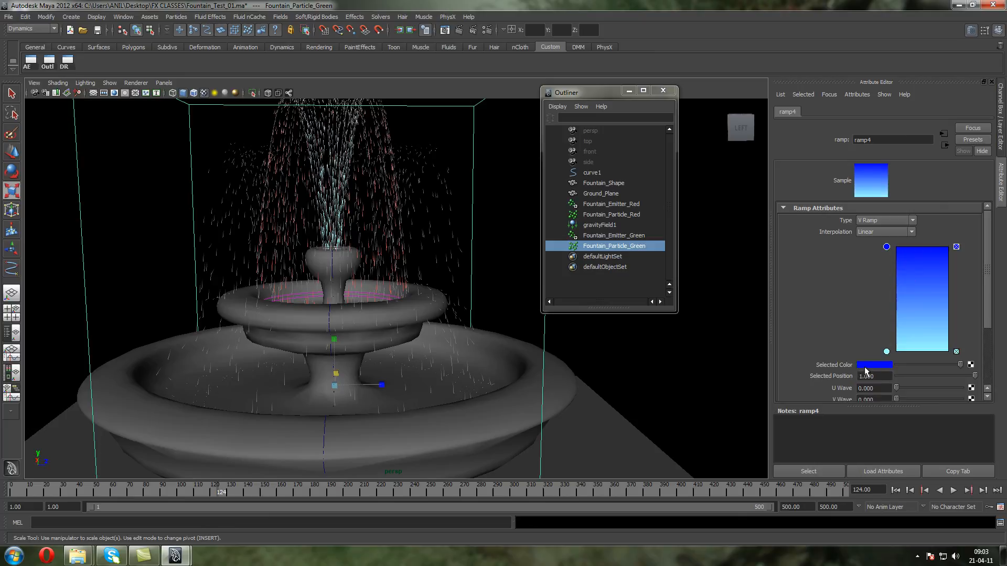
click(871, 365)
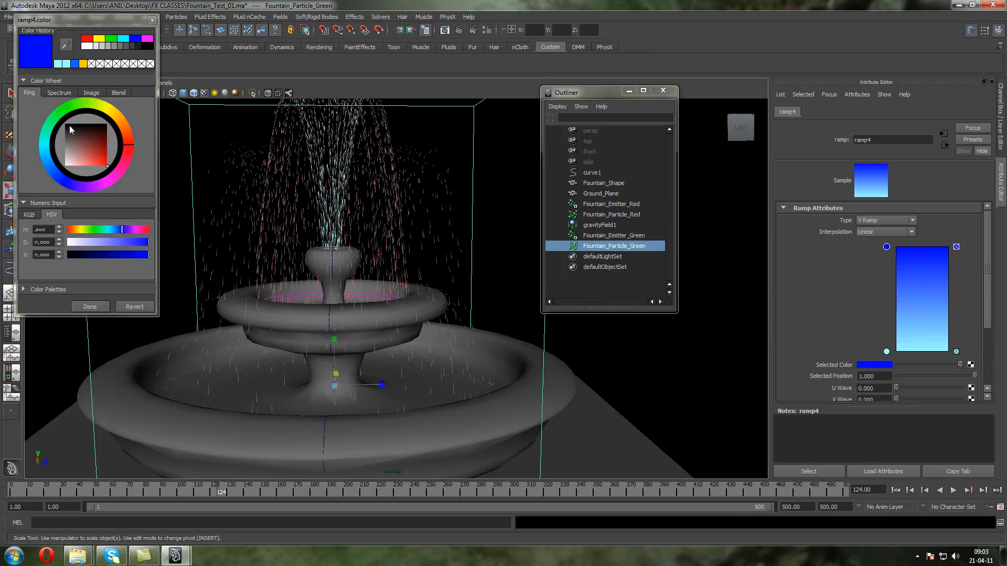
click(72, 107)
click(110, 40)
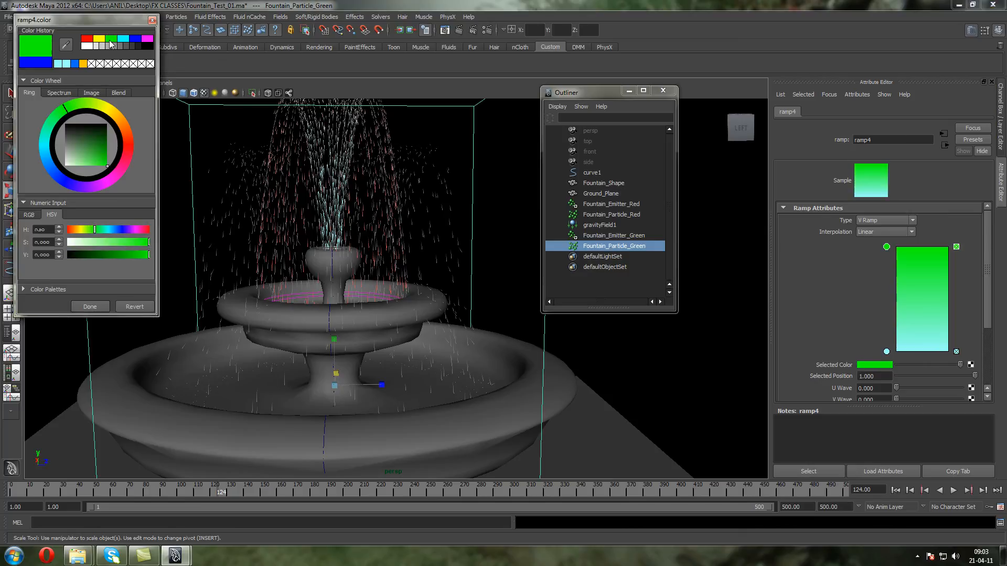
drag(106, 144, 127, 174)
click(80, 307)
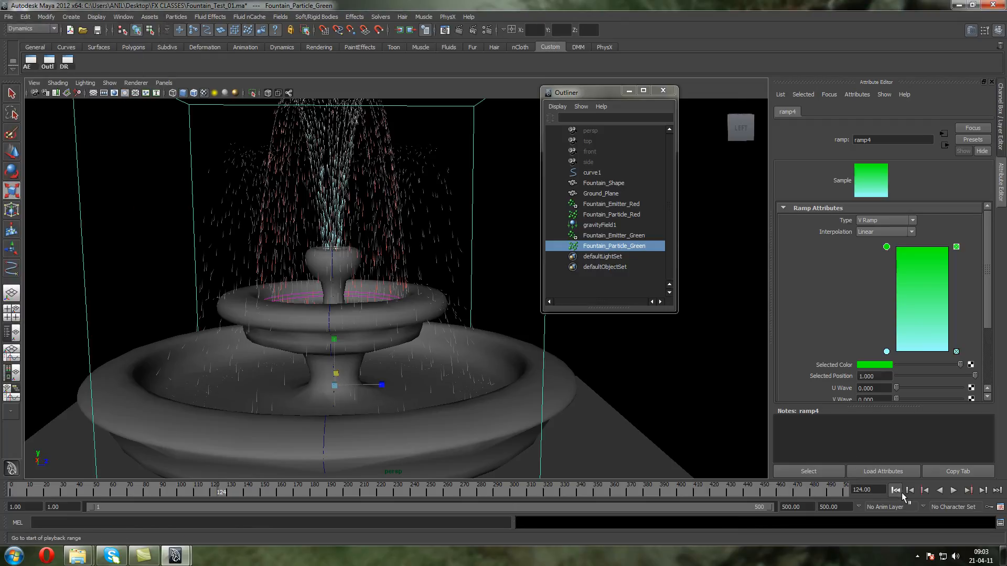
Replay the simulation from frame 1 and examine the cyan-to-green particles falling around the fountain
click(895, 491)
click(952, 491)
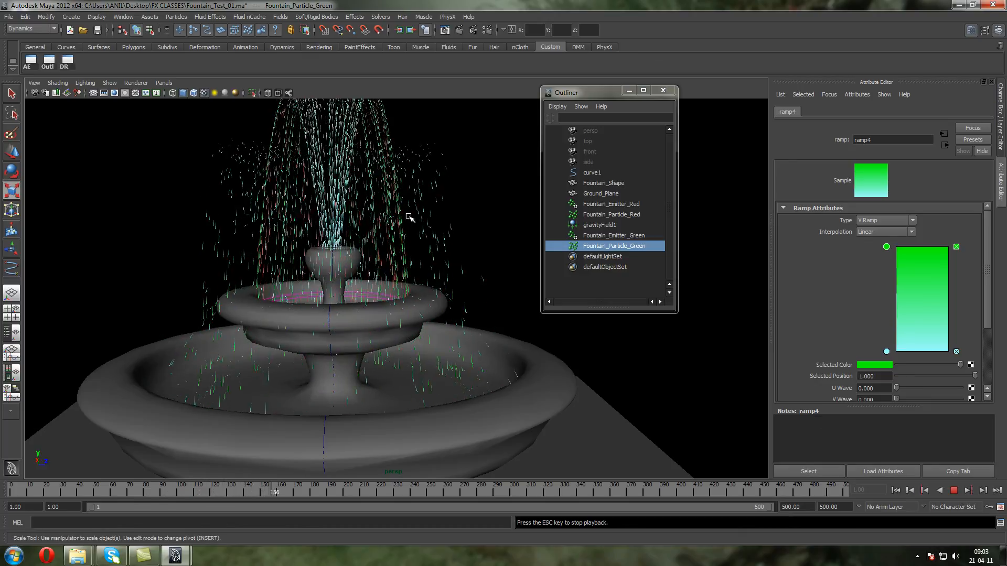
alt+middle_drag(417, 222, 431, 332)
click(953, 489)
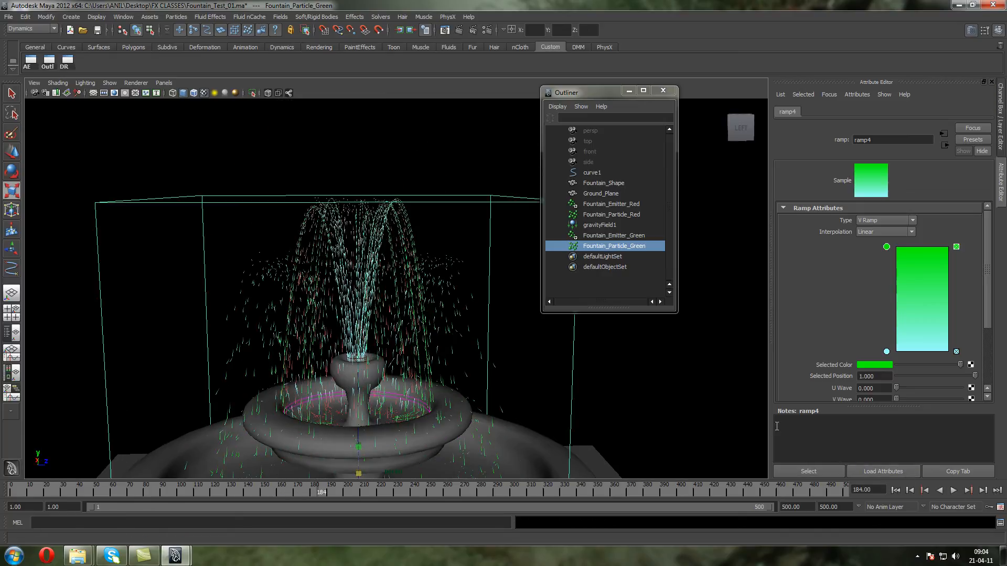
click(895, 490)
click(954, 490)
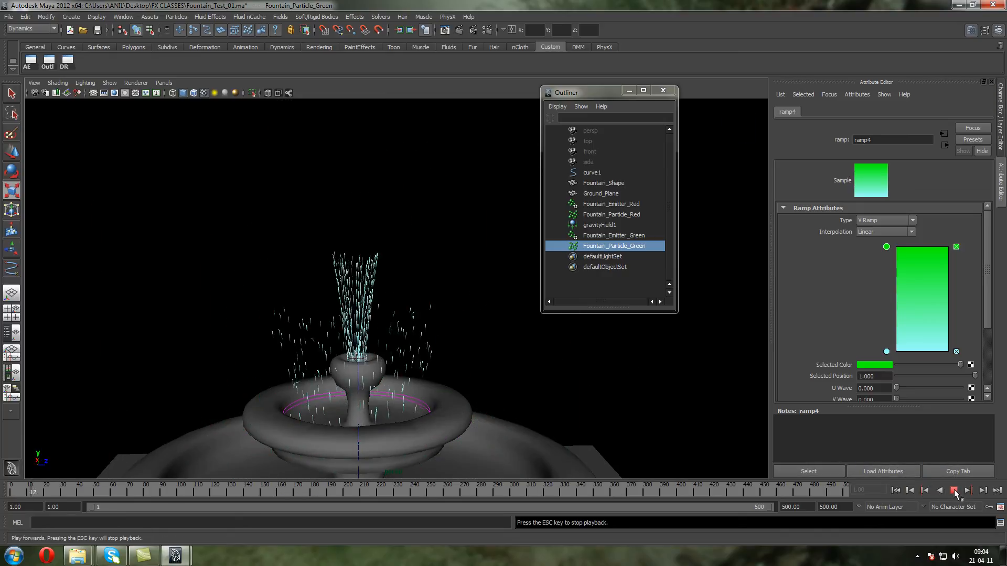
click(954, 492)
alt+middle_drag(273, 284, 265, 241)
alt+drag(265, 241, 340, 255)
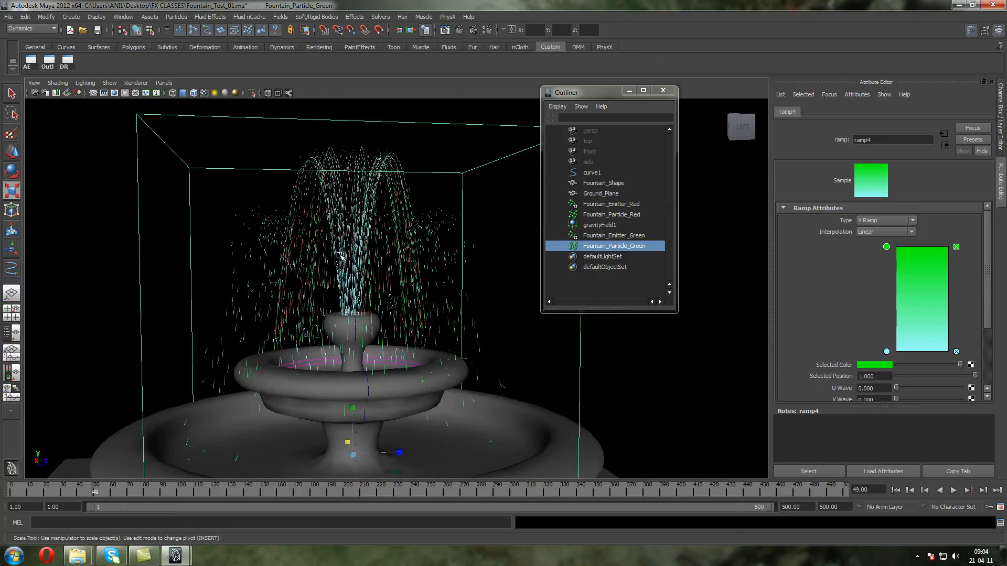
Delete Fountain_Emitter_Green and Fountain_Particle_Green from the scene
click(593, 235)
shift+click(596, 256)
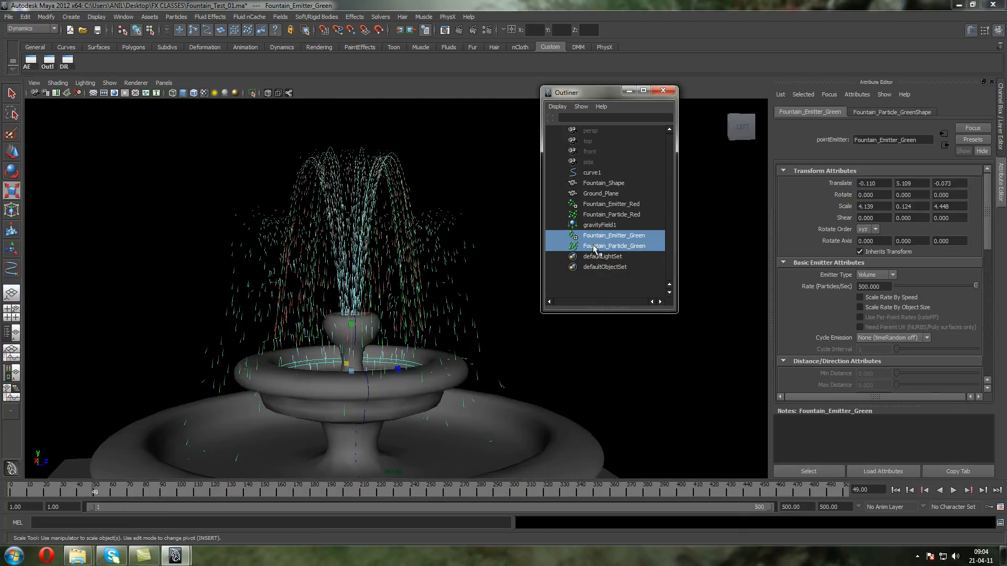
key(Delete)
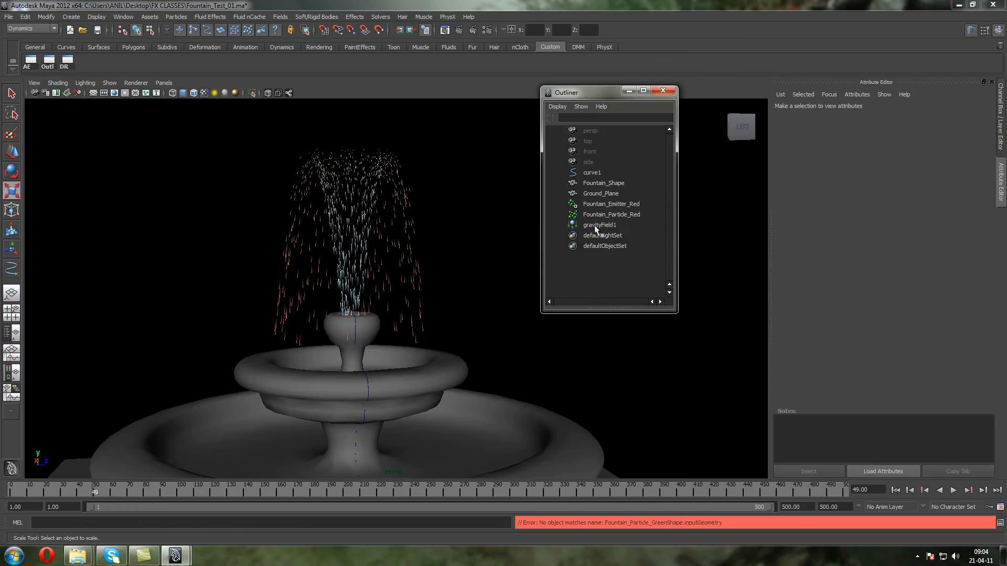
Replay the red top spray from frame 1 to check it, and save the scene
click(594, 215)
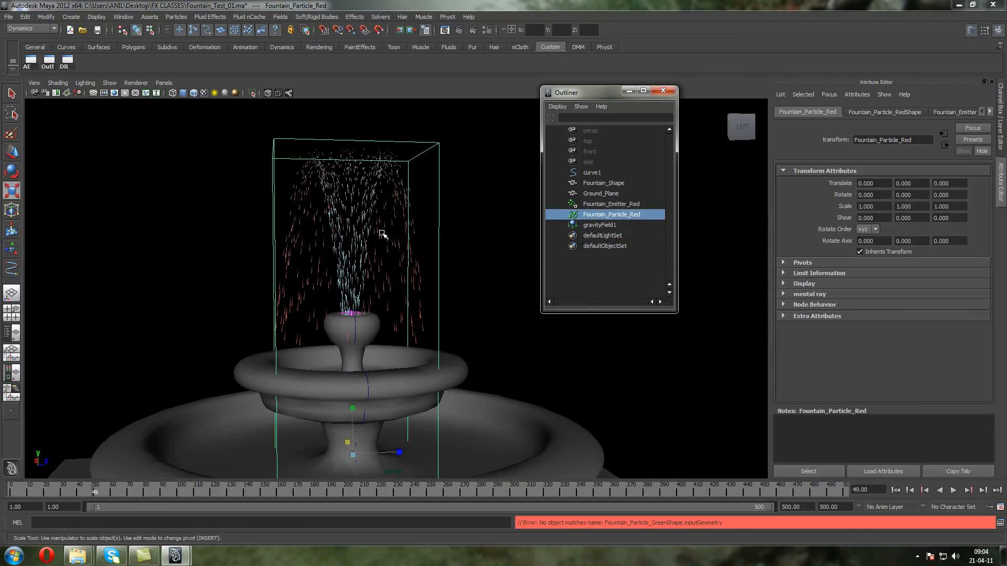
click(895, 491)
click(954, 495)
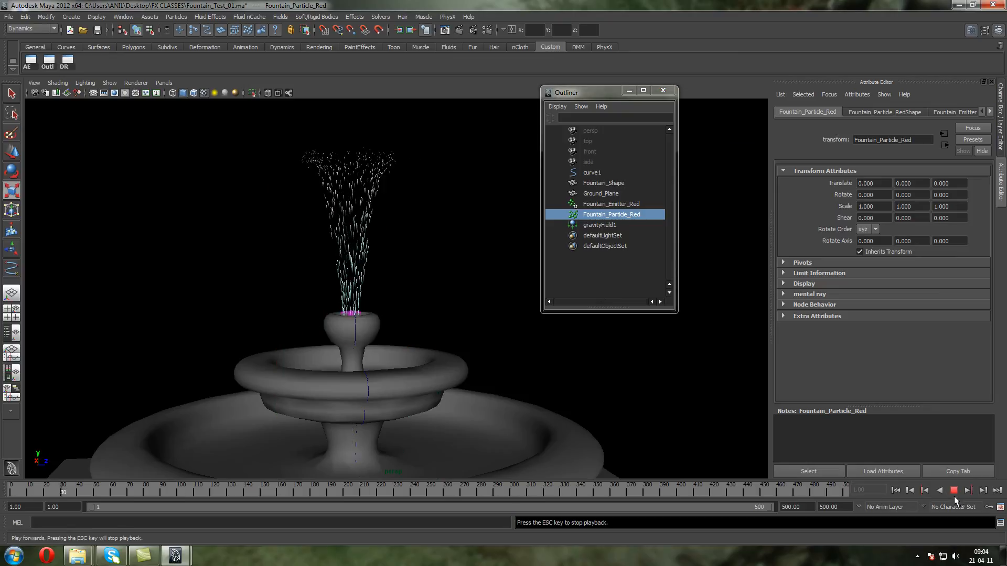
click(954, 493)
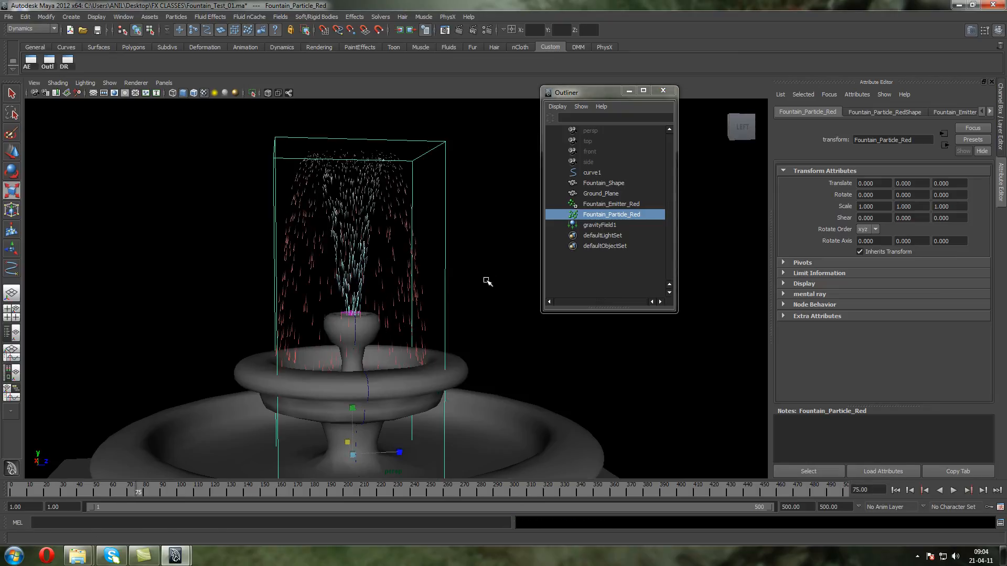
click(454, 290)
key(ctrl+s)
Create a new particle emitter and raise it to about 4.987 in Y, into the fountain's upper bowl
click(210, 16)
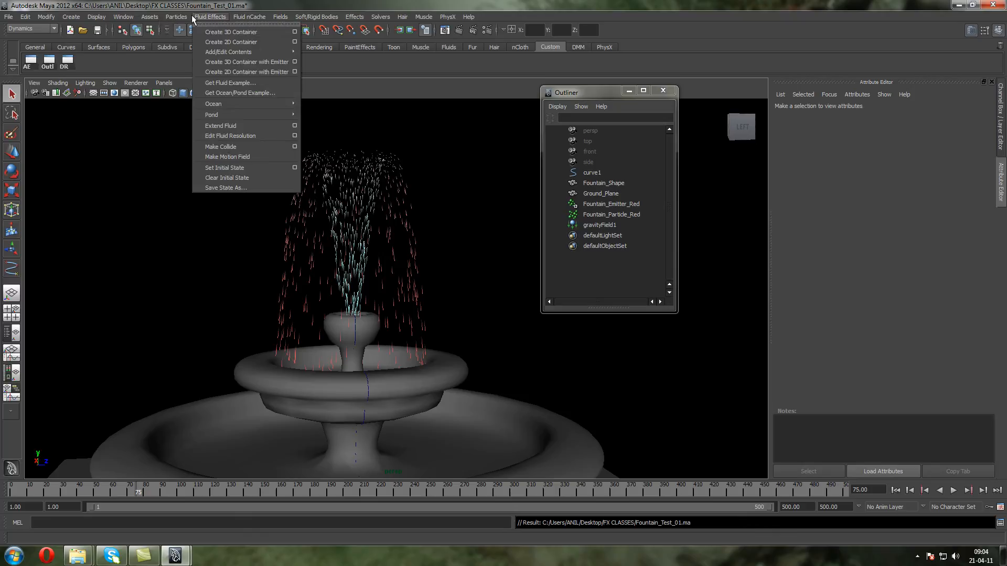
mouse_move(177, 17)
click(180, 39)
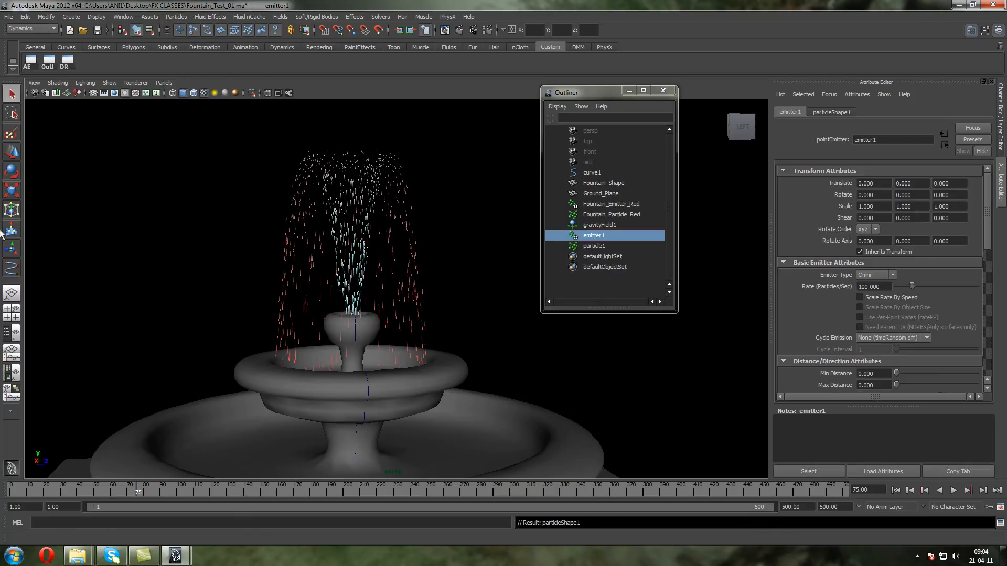
click(11, 152)
drag(352, 421, 365, 388)
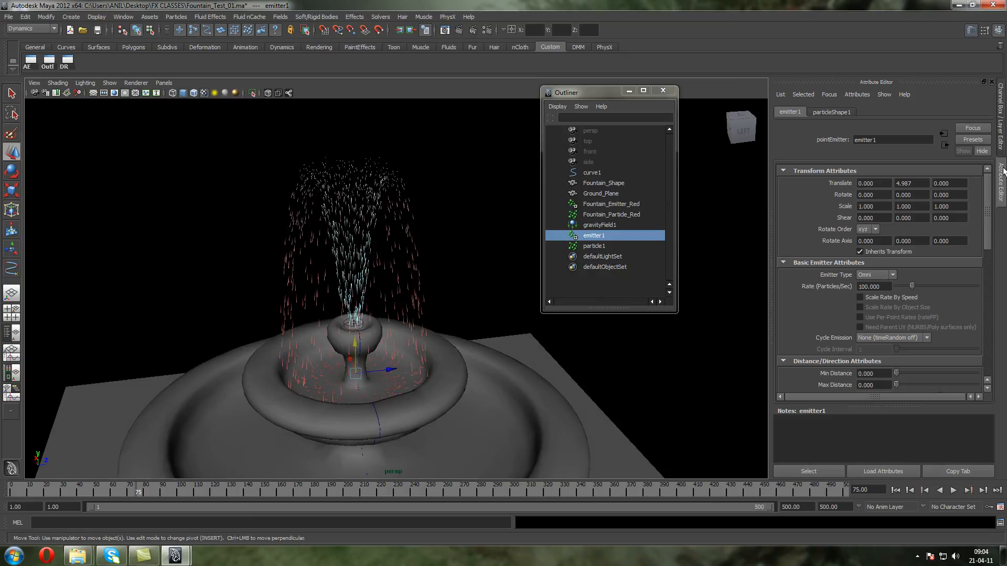
Set emitter1's type to Volume and its volume shape to Cylinder
click(1002, 118)
click(973, 209)
click(972, 257)
drag(983, 265, 983, 311)
click(969, 278)
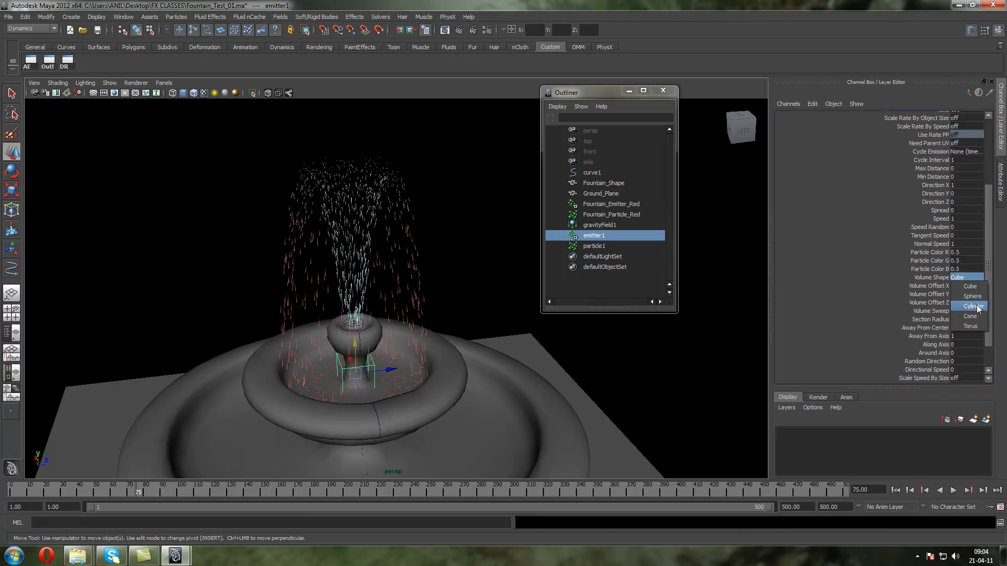
click(974, 307)
Scale emitter1 to about 4.156 × 0.377 × 4.156 and adjust its height so the flat cylinder fits inside the upper bowl
click(11, 191)
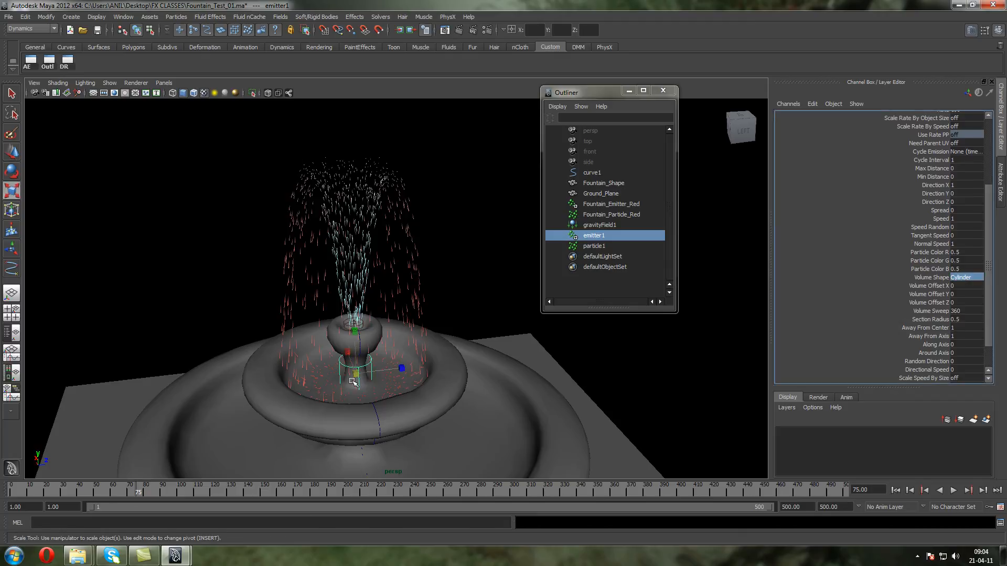
drag(357, 373, 424, 402)
drag(604, 454, 608, 463)
drag(355, 330, 356, 377)
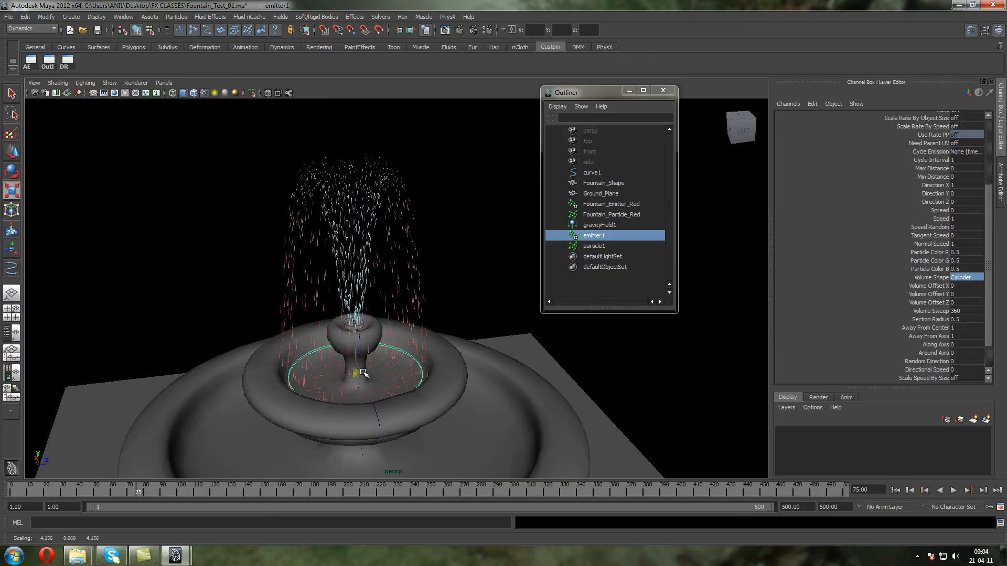
click(12, 152)
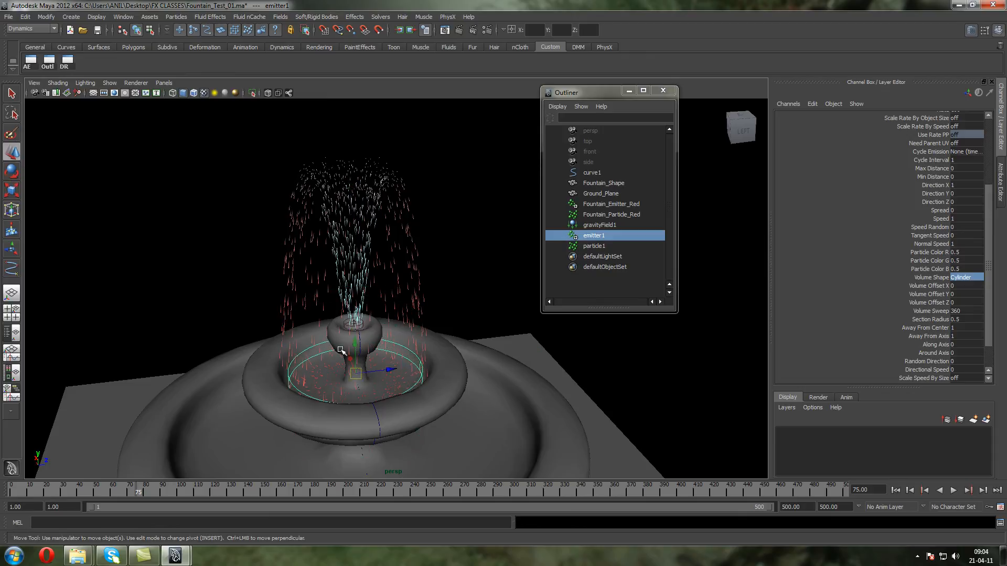
drag(355, 346, 355, 324)
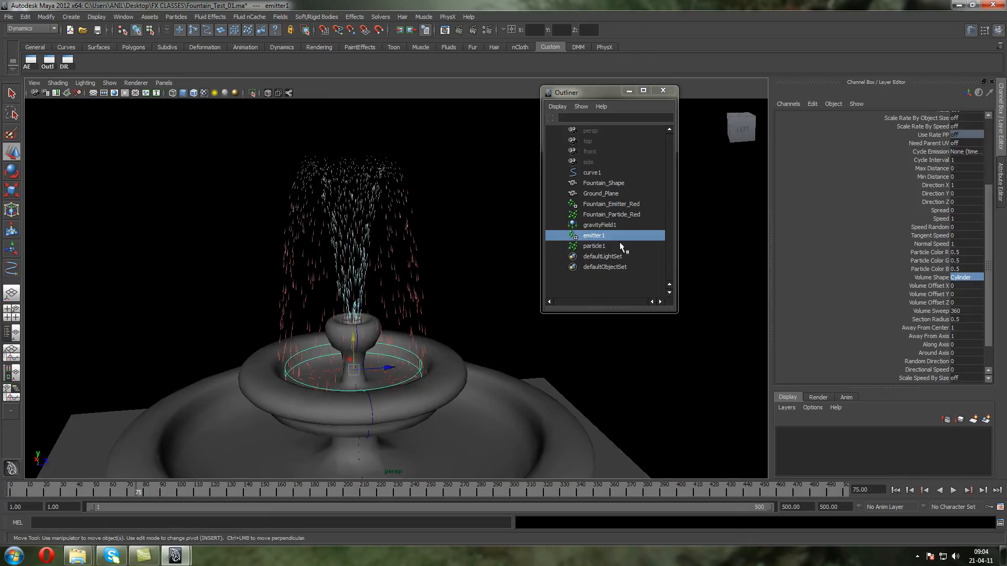
alt+drag(277, 263, 278, 254)
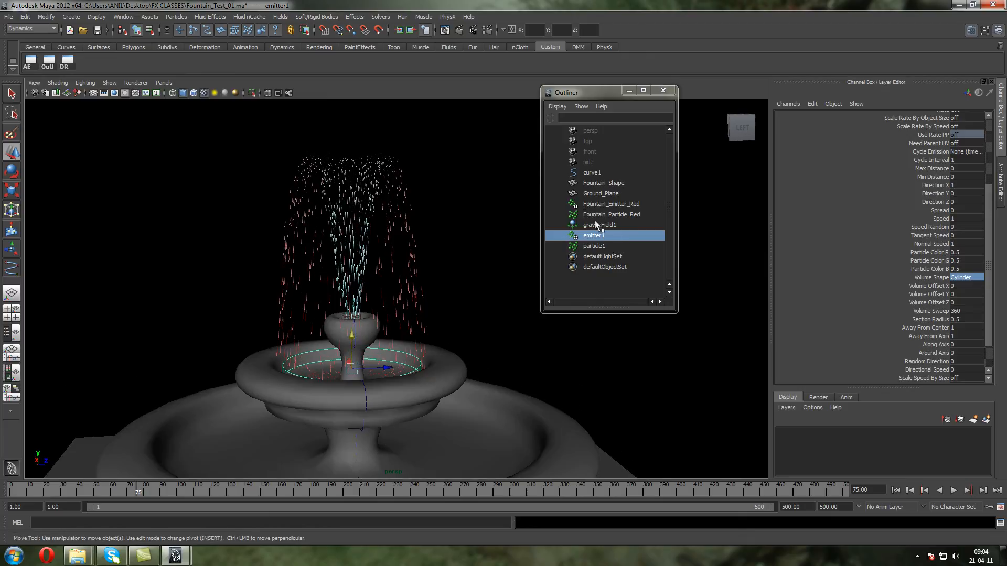
Check Fountain_Emitter_Red's settings for reference, and set emitter1's Speed Random to 50 and Directional Speed to 20
click(591, 205)
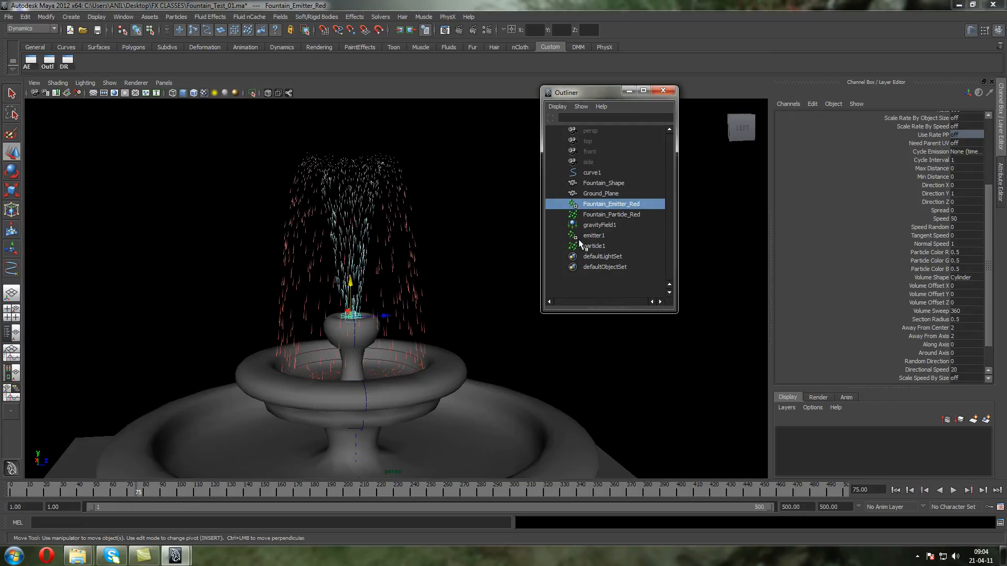
click(599, 234)
double_click(956, 225)
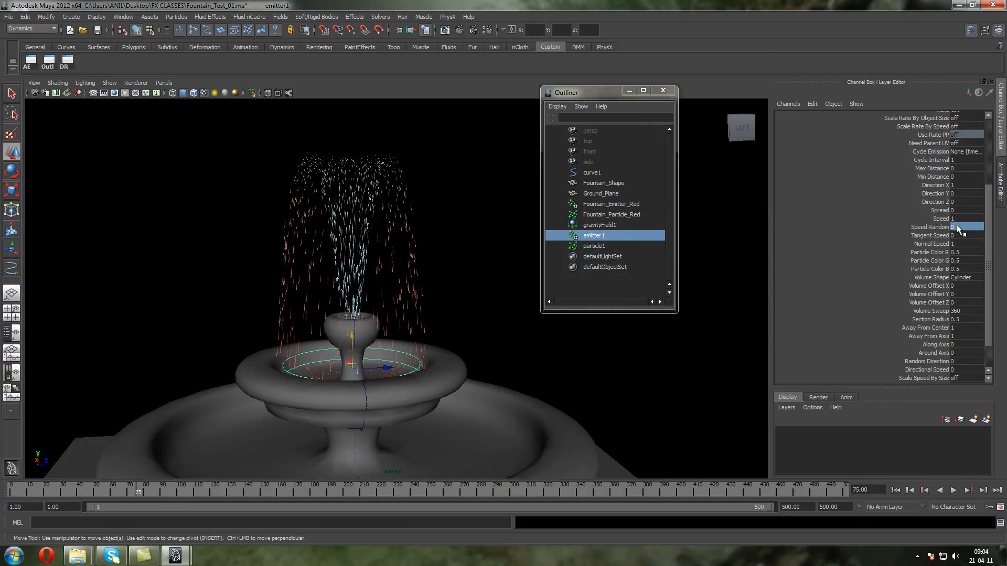
scroll(989, 234, down, 3)
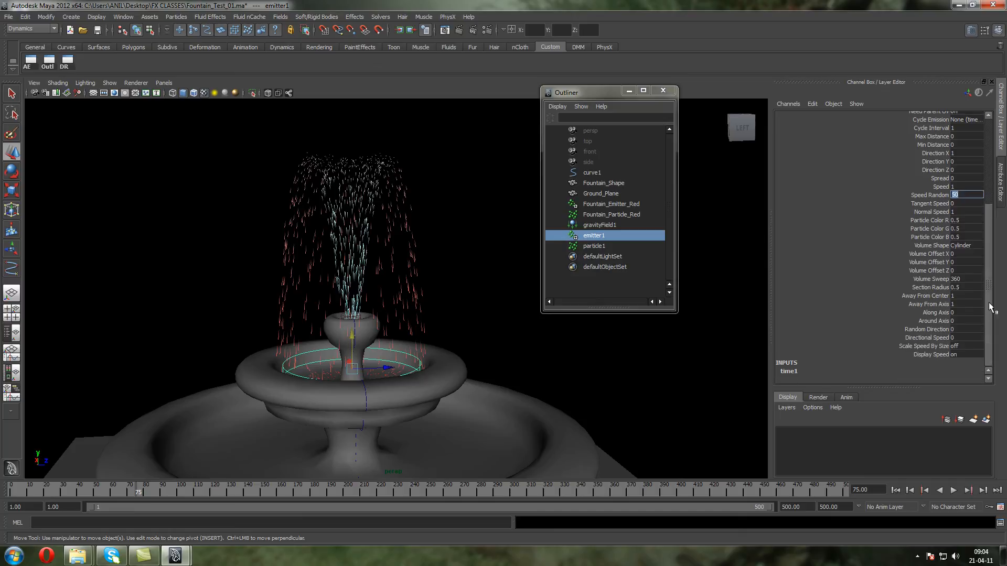
click(586, 204)
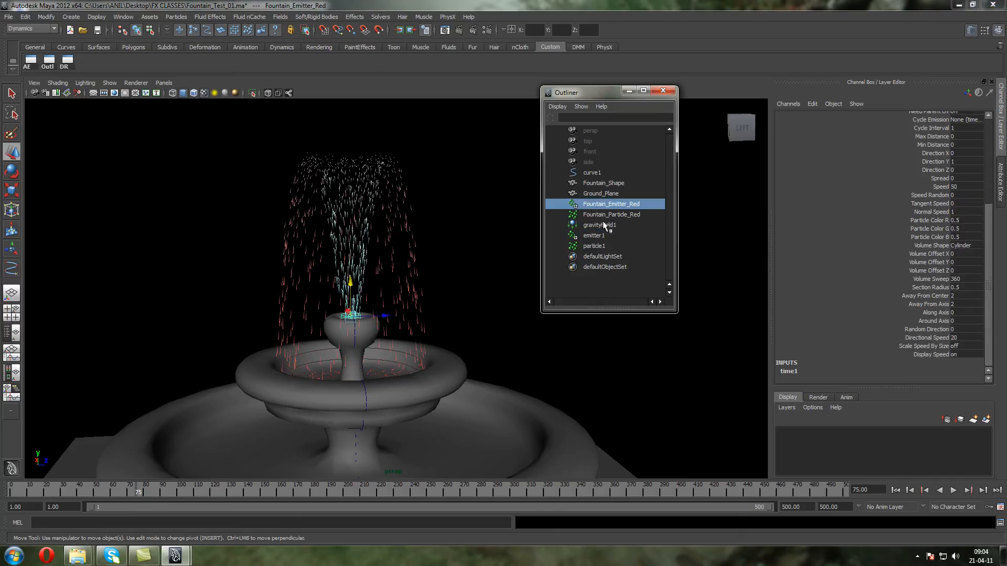
click(605, 235)
drag(974, 337, 935, 338)
text(20)
key(Return)
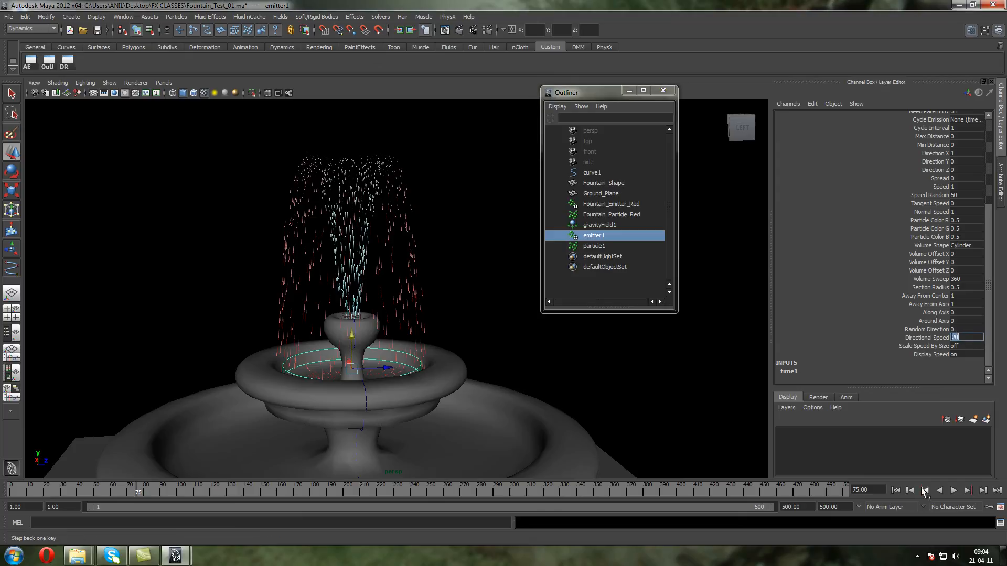
Replay the simulation from frame 1 and examine the direction of the particles leaving the upper bowl
click(896, 490)
click(949, 490)
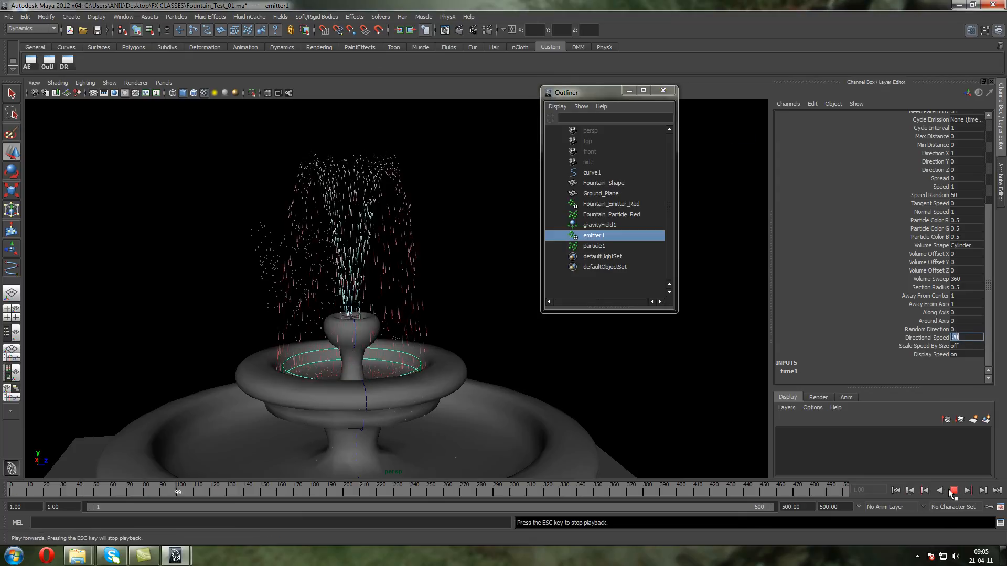
click(953, 490)
click(598, 246)
alt+drag(373, 278, 419, 313)
scroll(419, 313, up, 4)
Set emitter1's Direction X to 0 and Direction Y to 1 so it emits upward
click(611, 235)
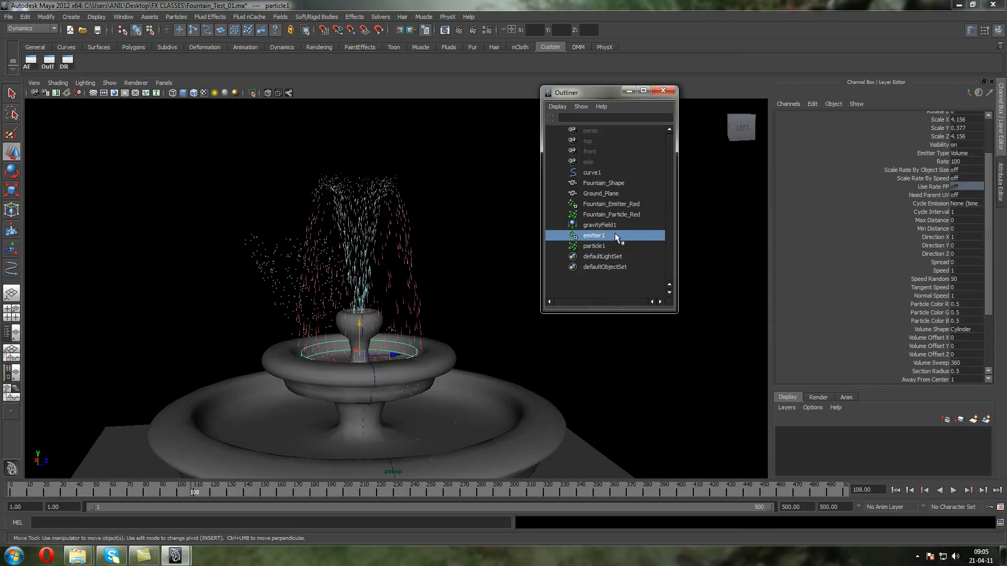
click(960, 236)
text(0)
click(960, 244)
text(1)
key(Return)
Replay the simulation from frame 1 and examine how the upper-bowl particles rise above the fountain
click(895, 489)
click(953, 490)
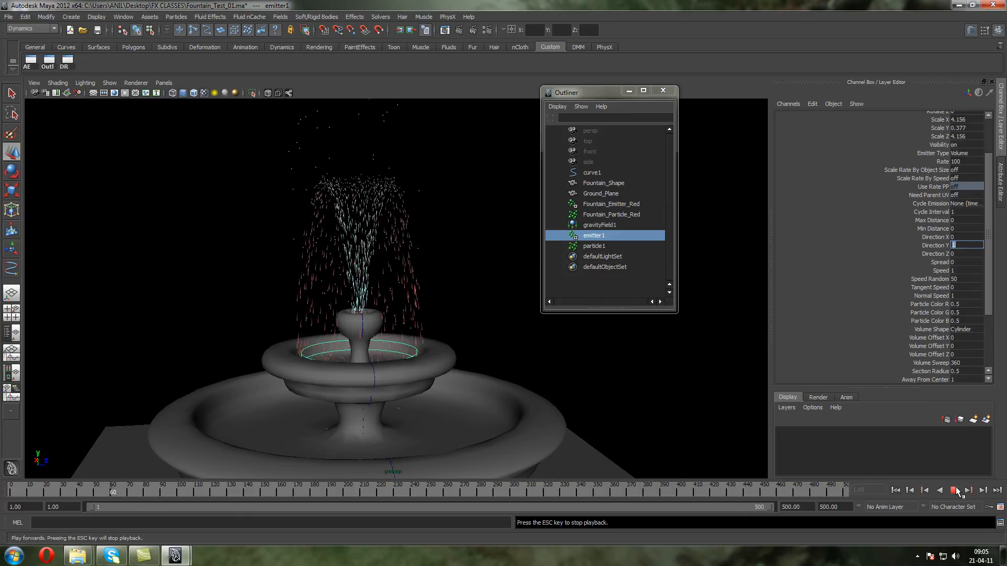
click(953, 490)
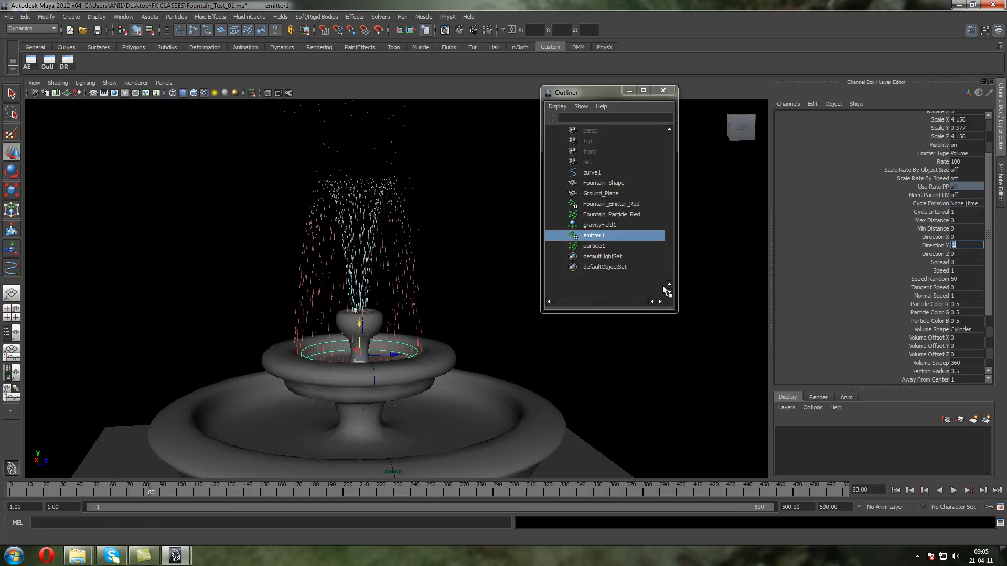
scroll(410, 146, down, 4)
drag(424, 165, 367, 141)
scroll(366, 143, up, 4)
alt+middle_drag(366, 160, 360, 225)
alt+drag(338, 224, 366, 229)
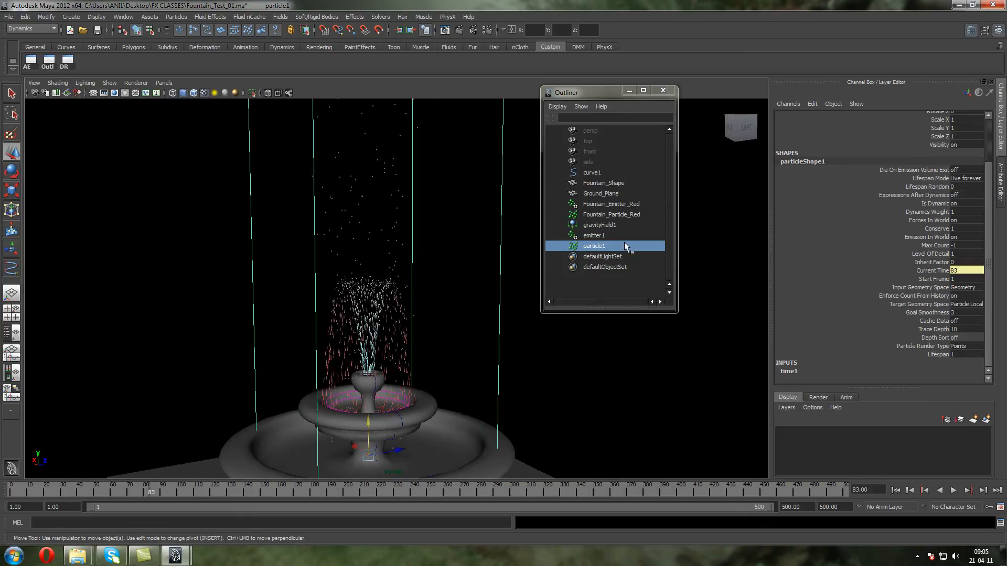
Connect particle1 to gravityField1 in the Dynamic Relationships Editor and replay the simulation from frame 1
click(67, 60)
click(253, 155)
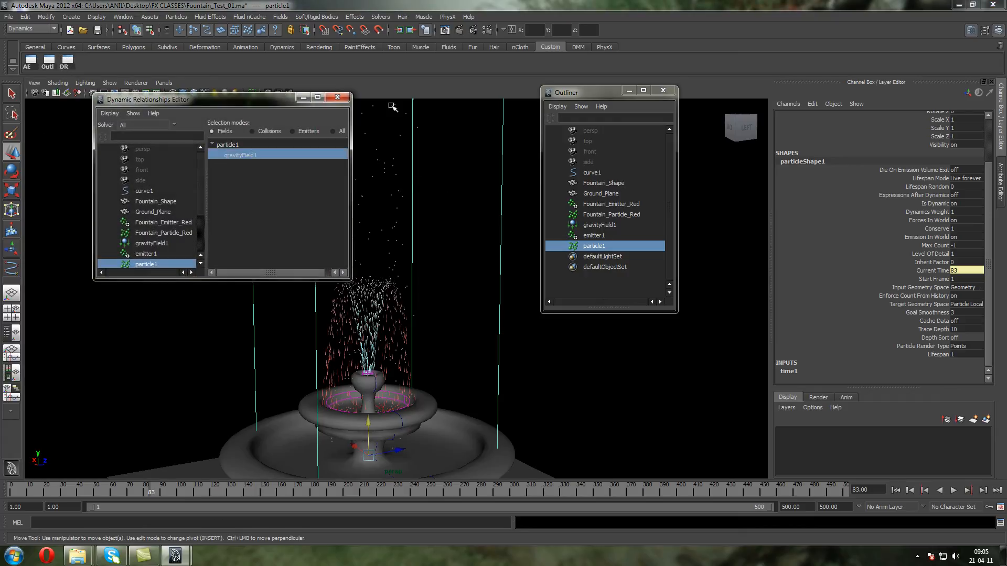
click(337, 98)
click(954, 490)
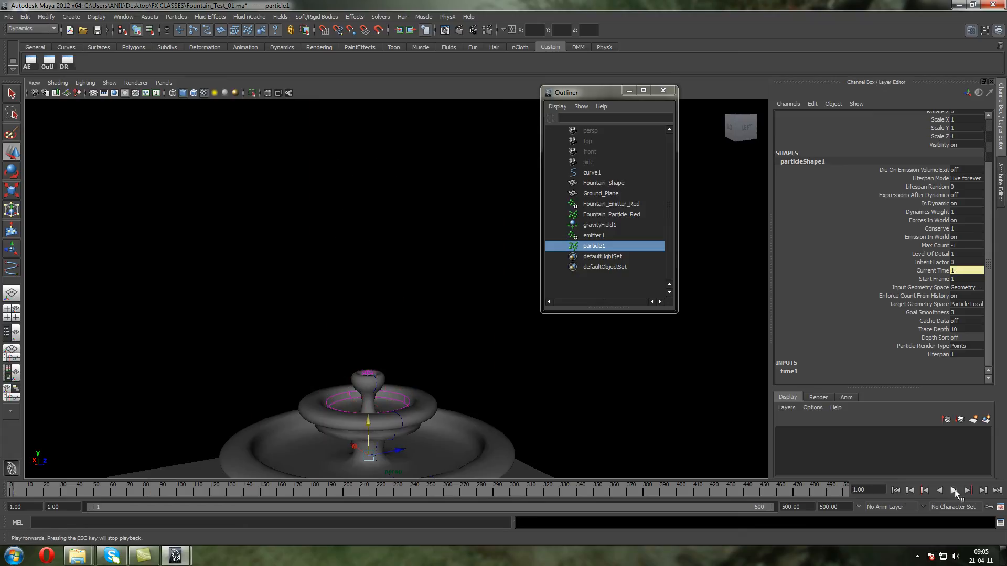
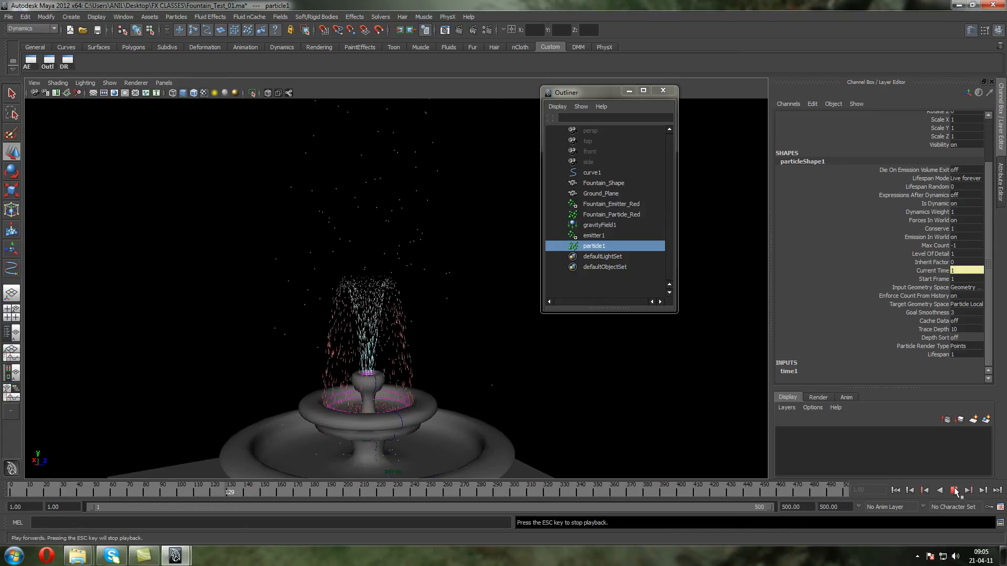
Stop the playback and set the Particle Render Type of particle1's shape to Streak
click(954, 490)
drag(506, 208, 337, 158)
click(30, 62)
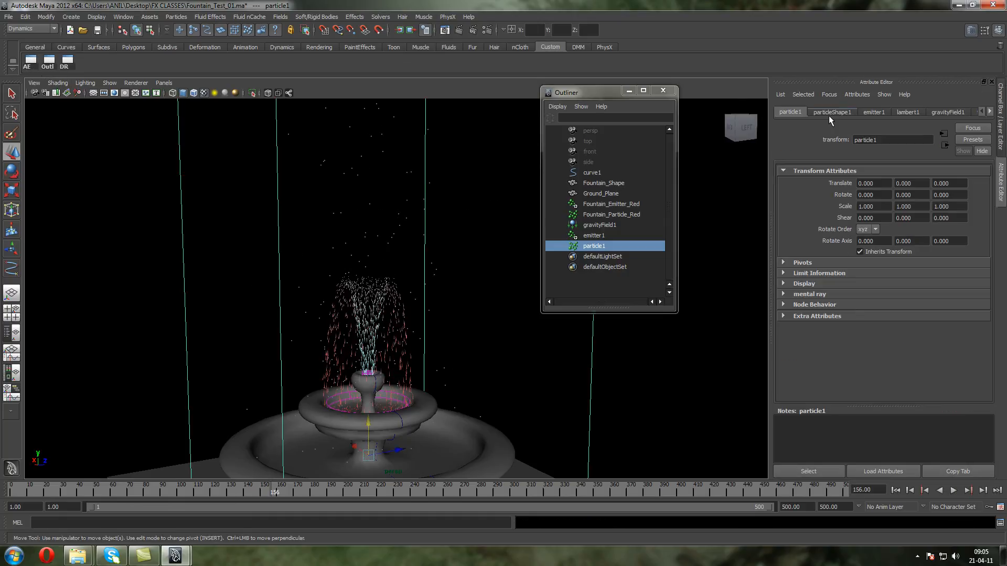
click(831, 112)
scroll(892, 260, down, 5)
click(886, 218)
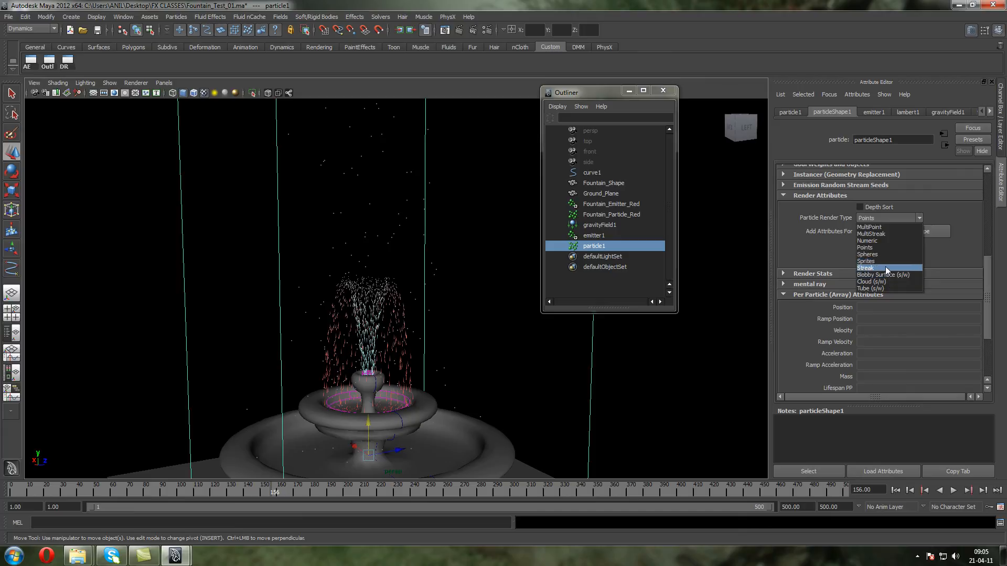
click(885, 267)
Show the streak render attributes of Fountain_Particle_Red for reference, and select particle1 again
click(363, 311)
key(f)
click(906, 231)
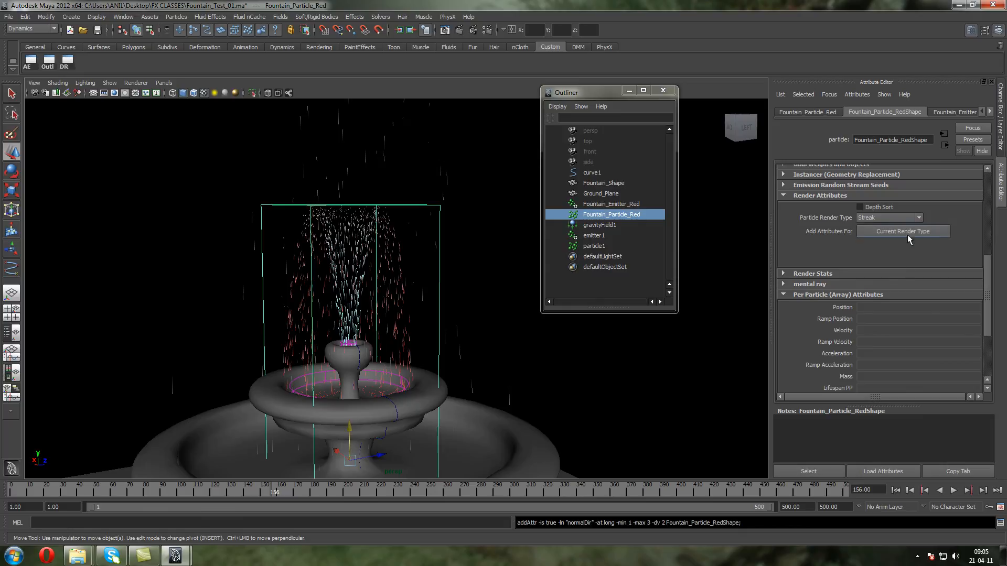
click(378, 152)
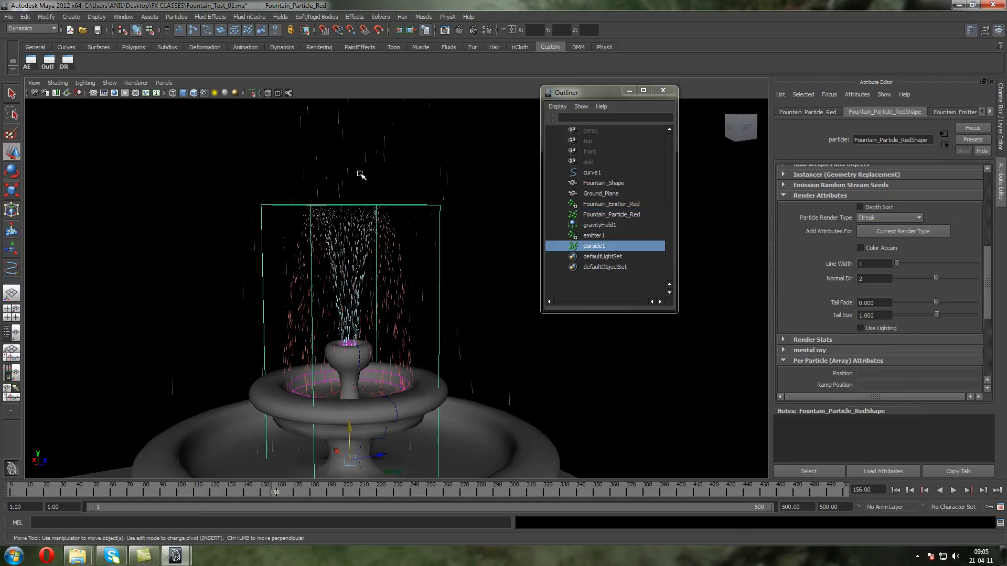
Set the emission Rate of emitter1 in the upper basin to 500 particles per second
click(381, 374)
drag(862, 288, 831, 288)
text(5)
key(Return)
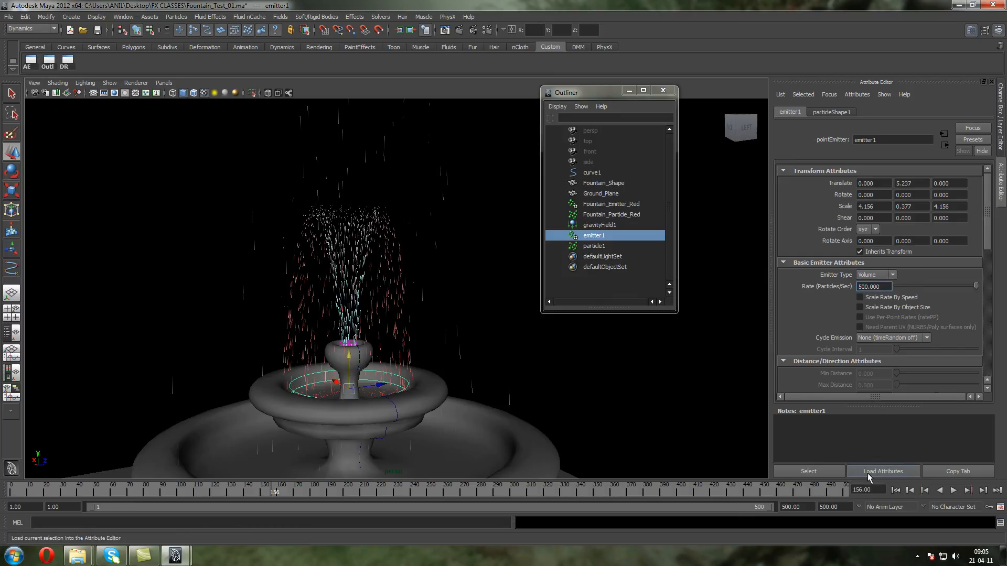
Replay the simulation from the first frame and examine the emitter1 splash around the whole fountain
click(895, 491)
click(953, 490)
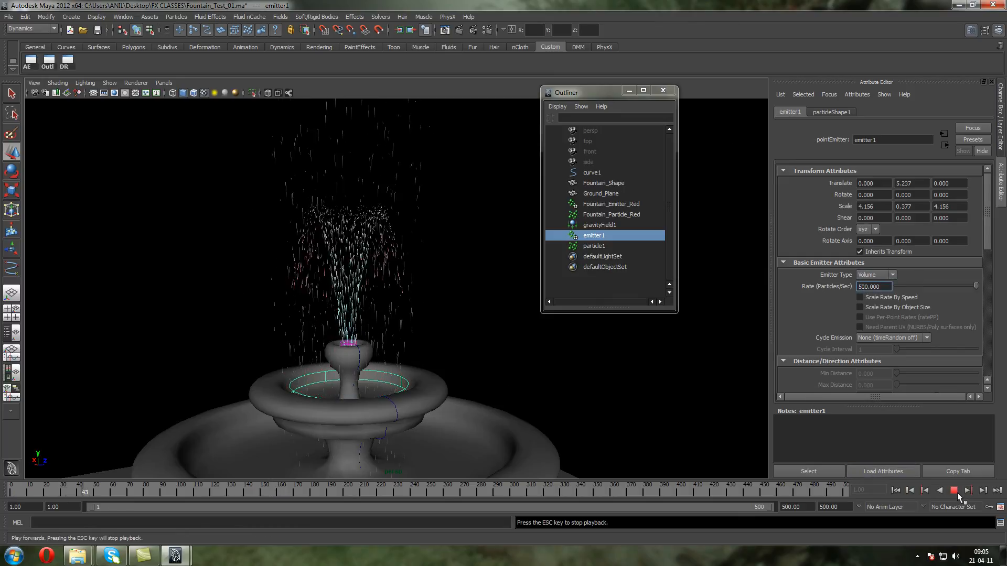
key(a)
scroll(332, 354, down, 4)
alt+drag(353, 351, 337, 346)
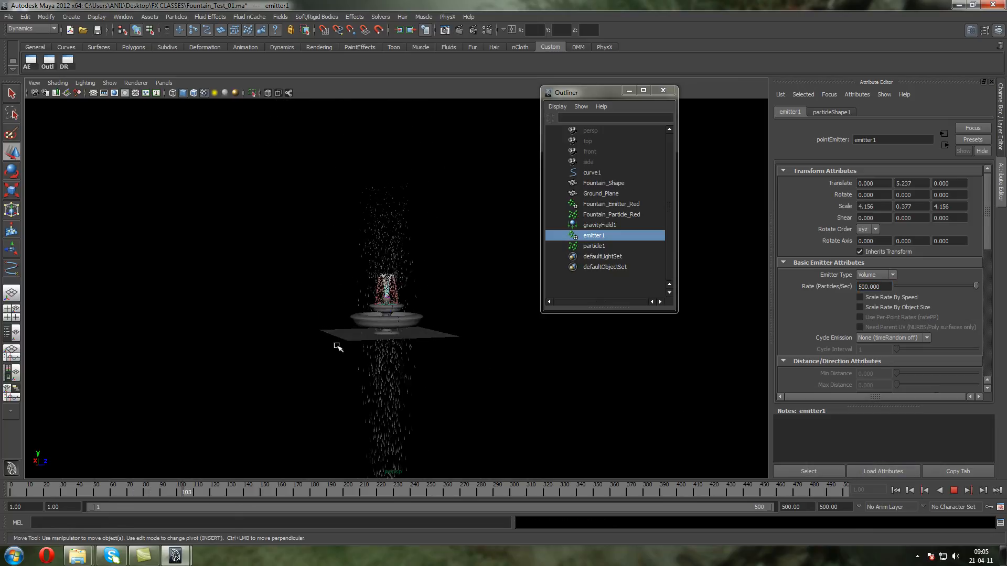
scroll(338, 346, up, 8)
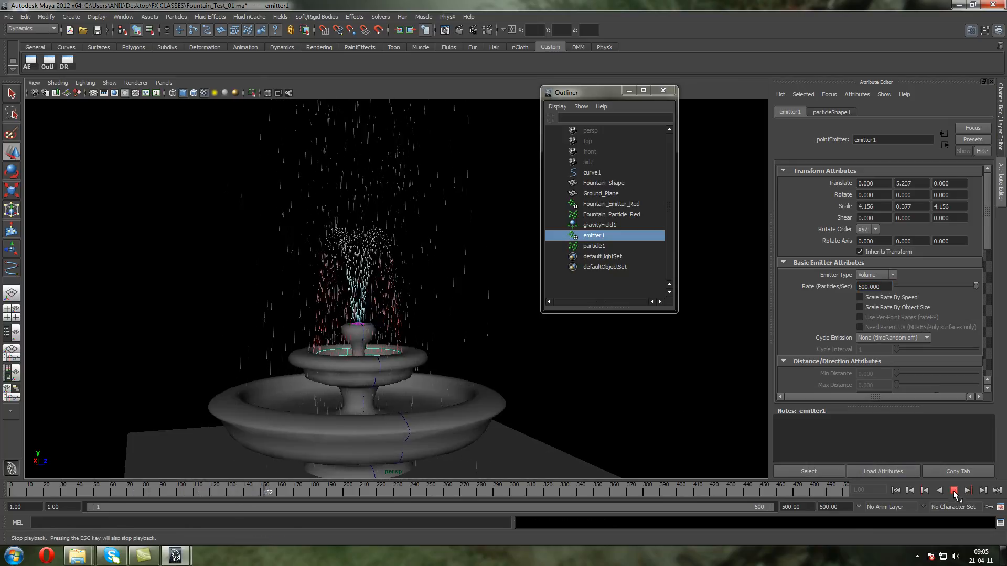
click(955, 490)
key(w)
scroll(320, 338, up, 4)
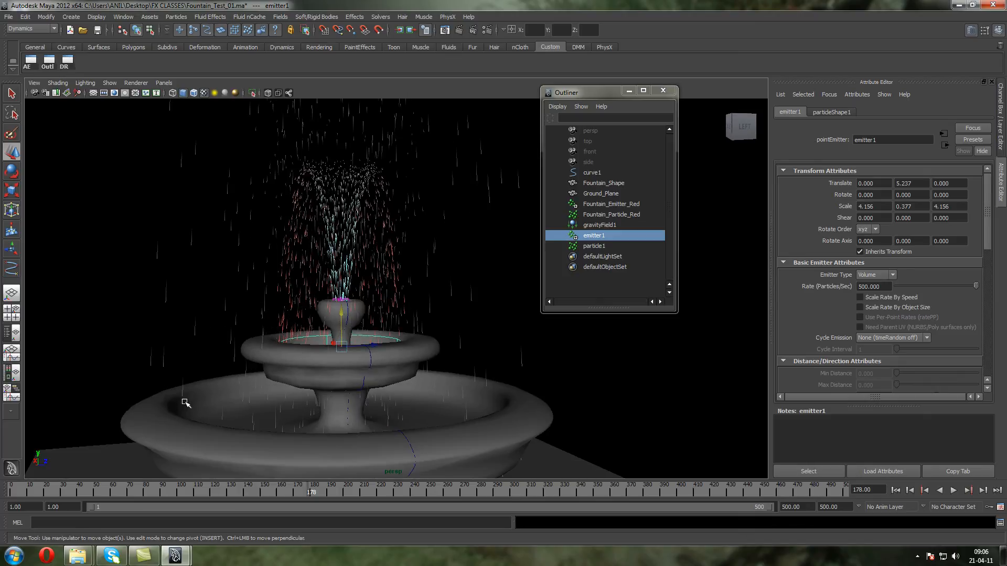
Set emitter1's Speed Random to 20 and replay the simulation from the first frame
double_click(603, 236)
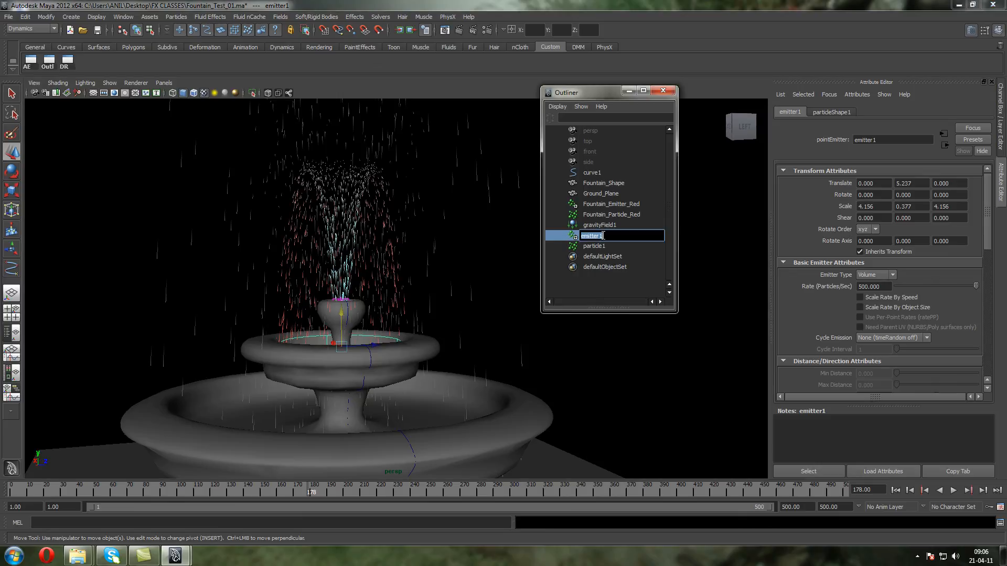
click(572, 239)
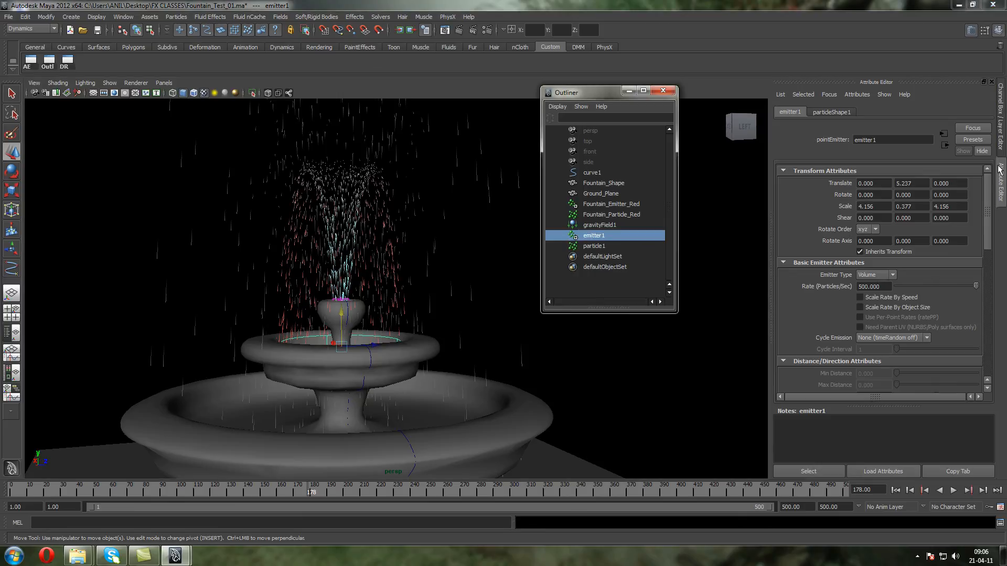
click(1001, 141)
double_click(961, 278)
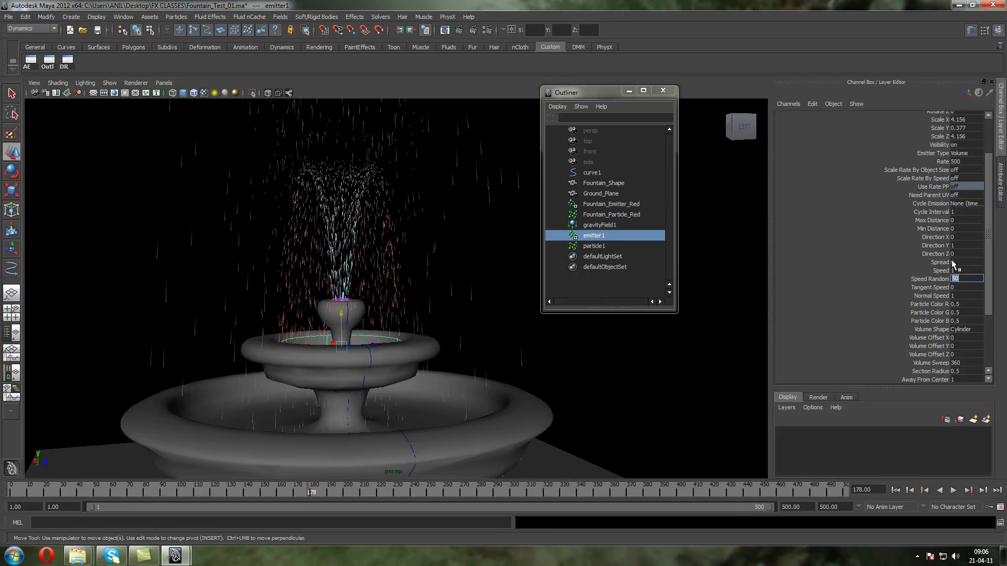
text(20)
key(Return)
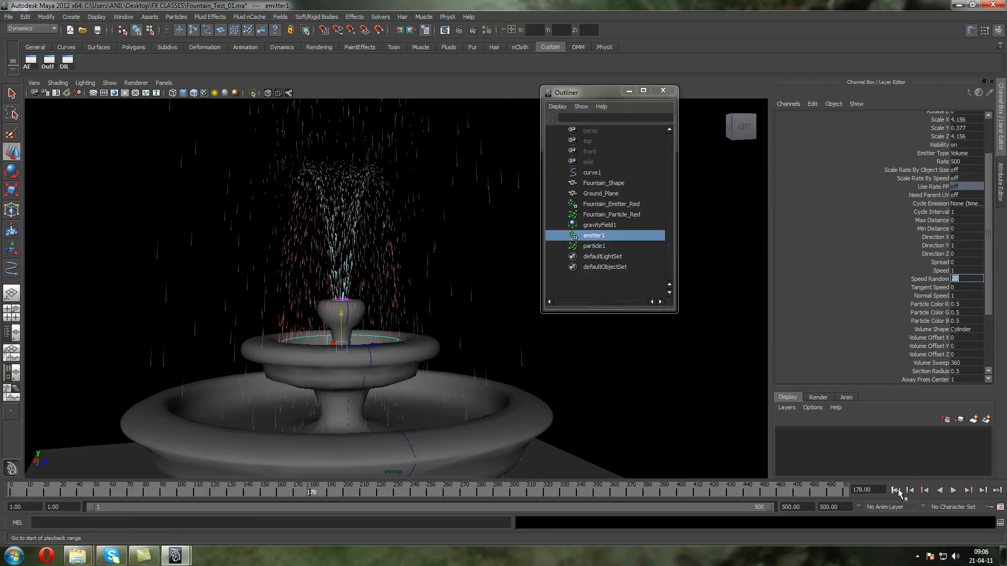
click(895, 490)
click(953, 490)
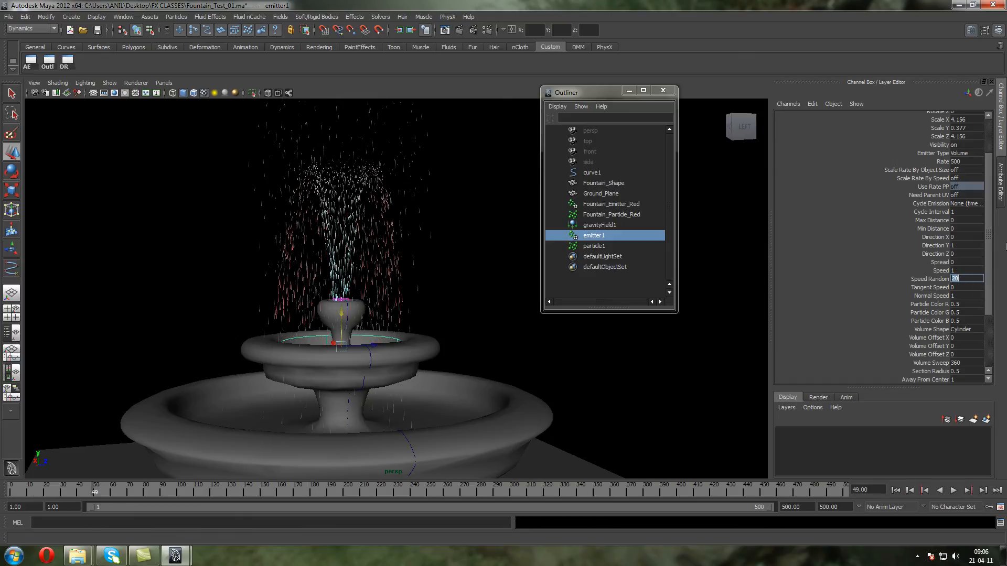
Set emitter1's Speed Random to 50 and Directional Speed to 10, and replay the simulation from the start
drag(989, 278, 988, 333)
double_click(963, 337)
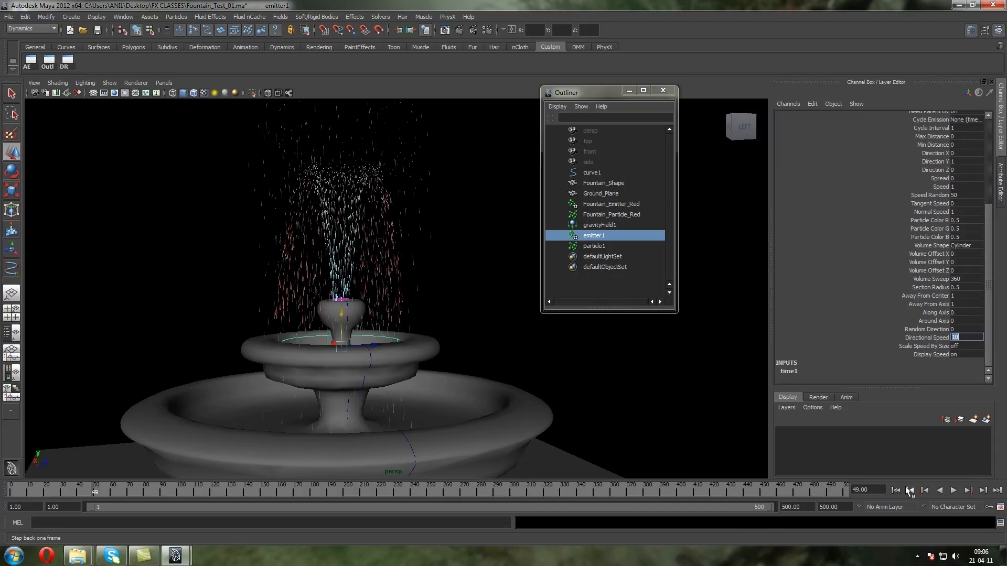
click(895, 490)
click(953, 490)
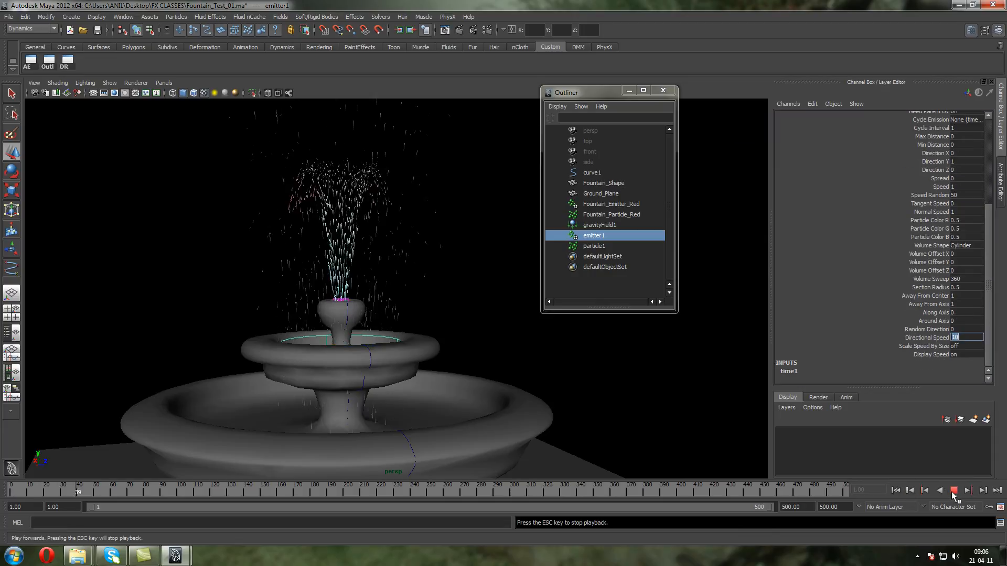
click(953, 490)
Set emitter1's Directional Speed to 5 and replay the simulation from the start to check the splash height
text(5)
click(953, 491)
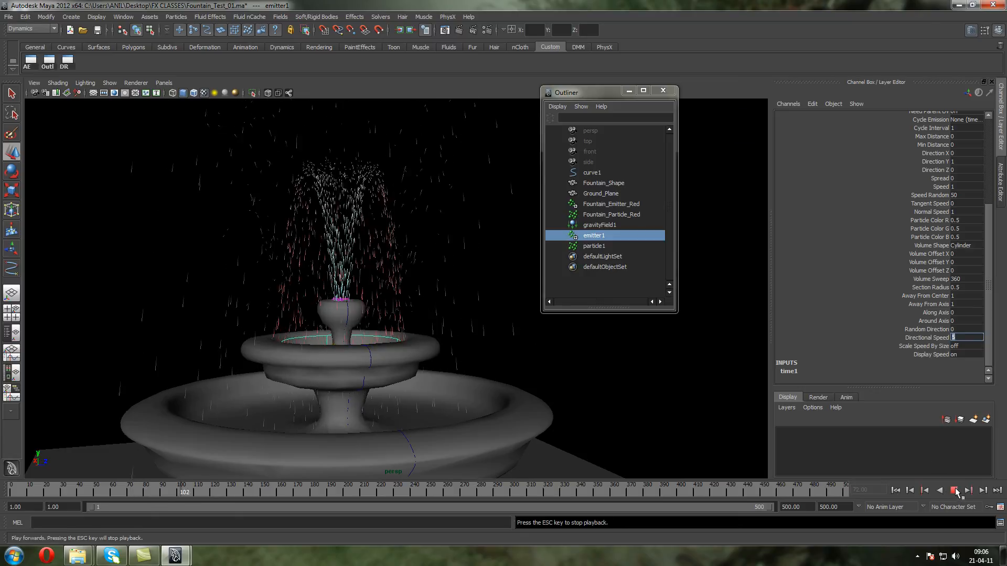
click(895, 490)
click(953, 490)
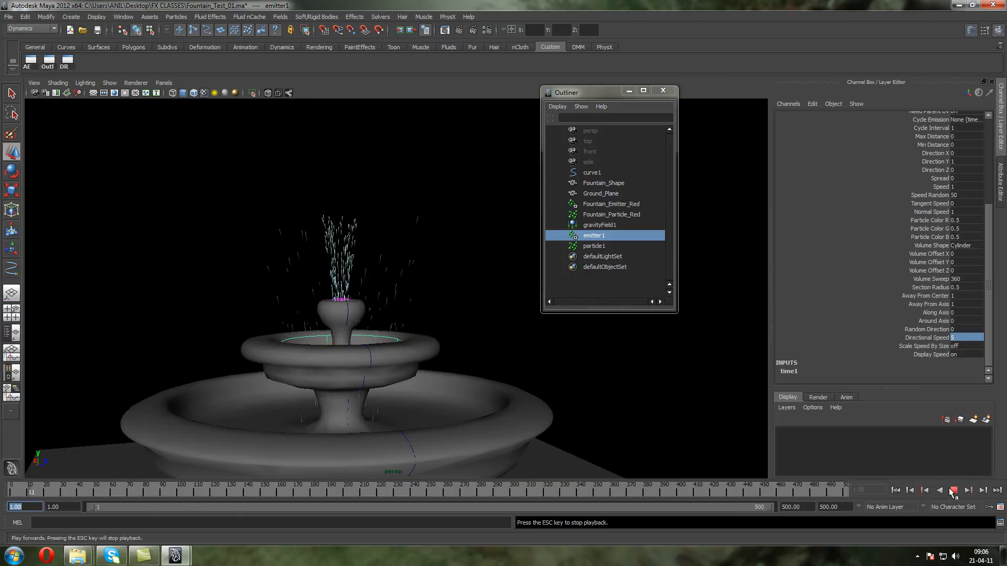
scroll(276, 338, down, 4)
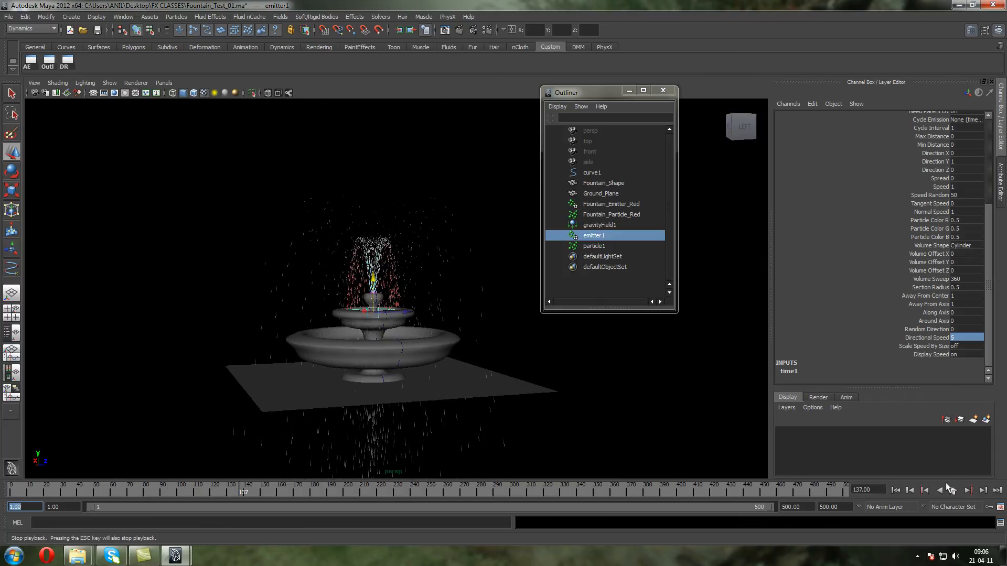
click(953, 490)
scroll(400, 254, up, 3)
key(w)
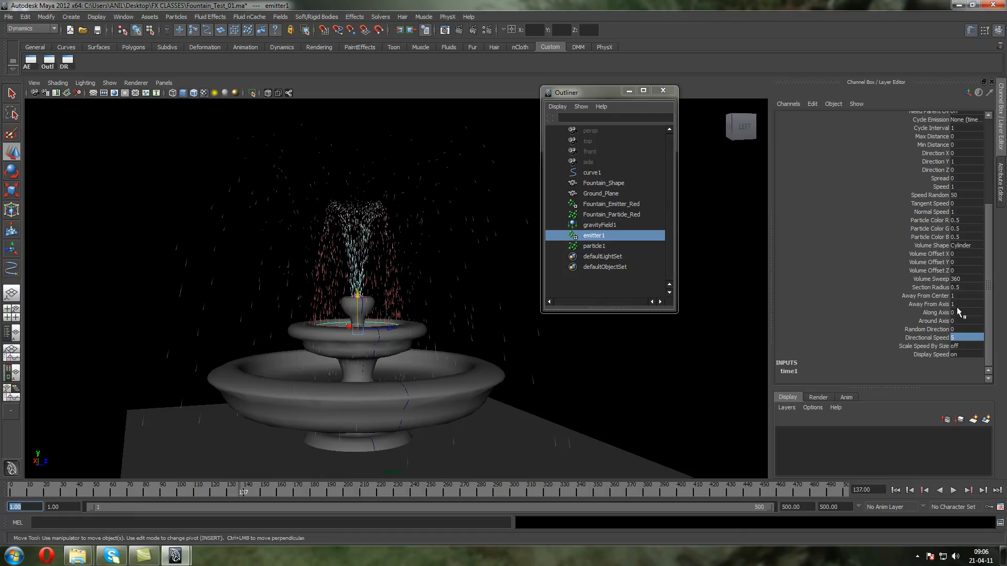
Compare the attributes of Fountain_Emitter_Red and Fountain_Particle_Red with those of emitter1
click(588, 207)
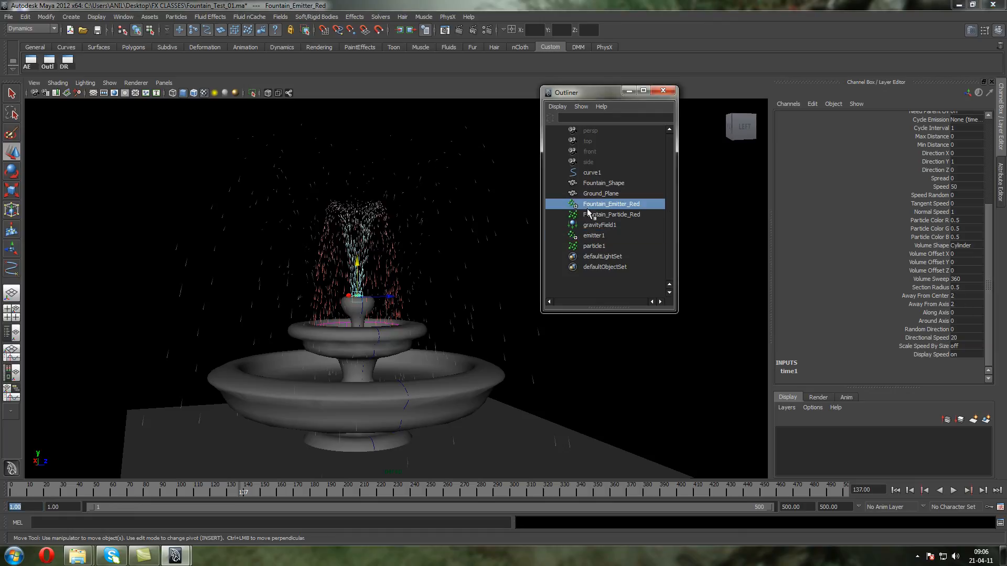
click(591, 237)
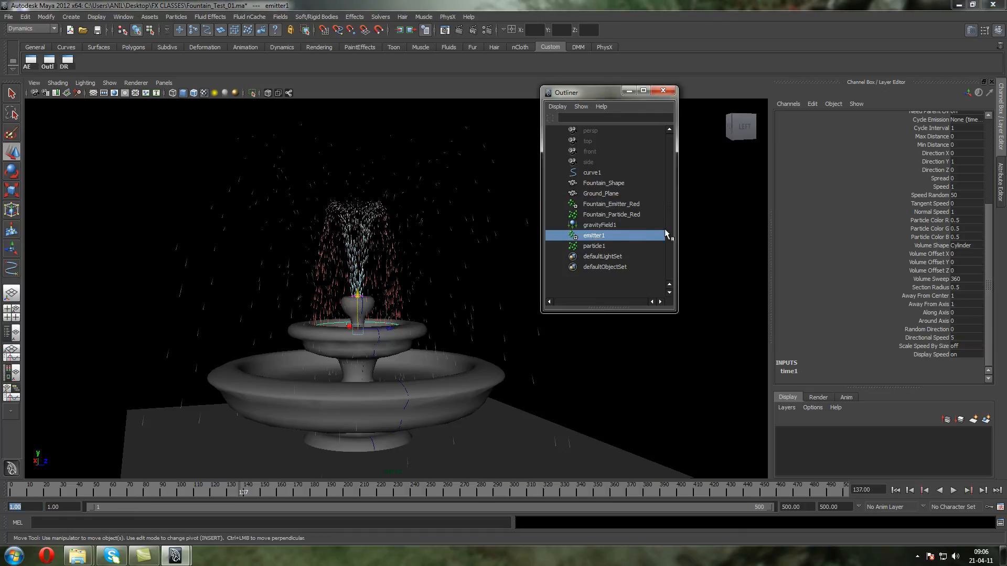
click(612, 204)
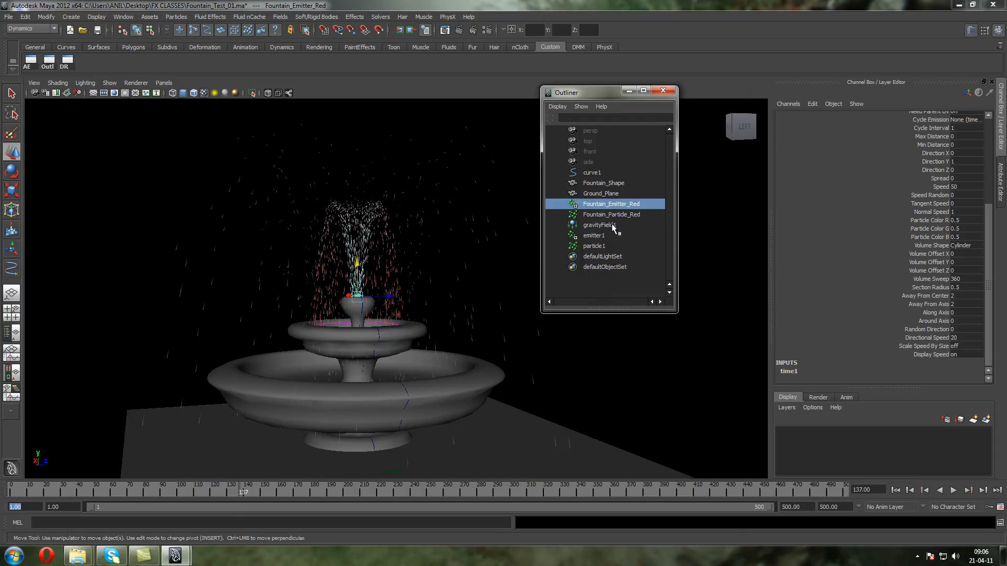
click(606, 235)
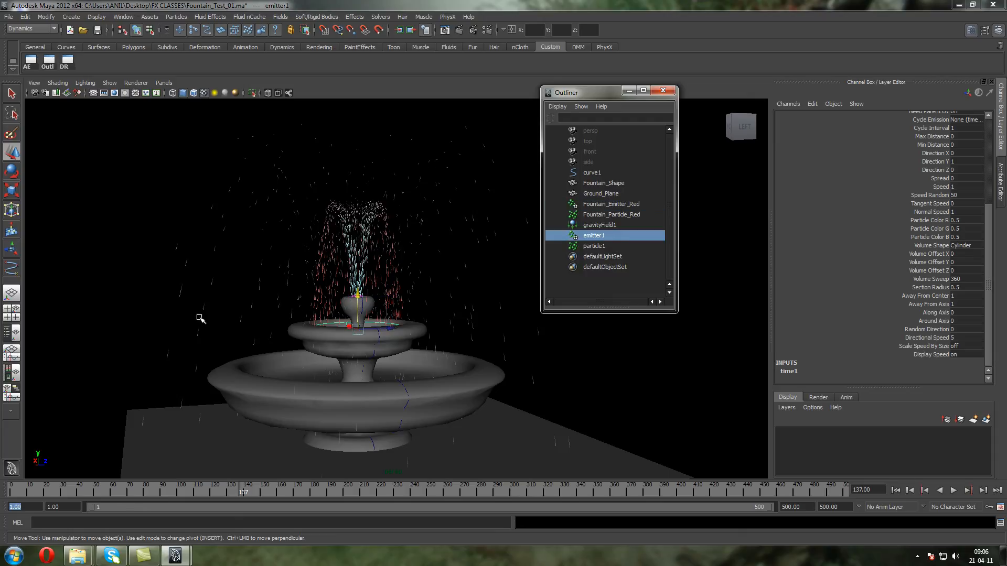
click(591, 216)
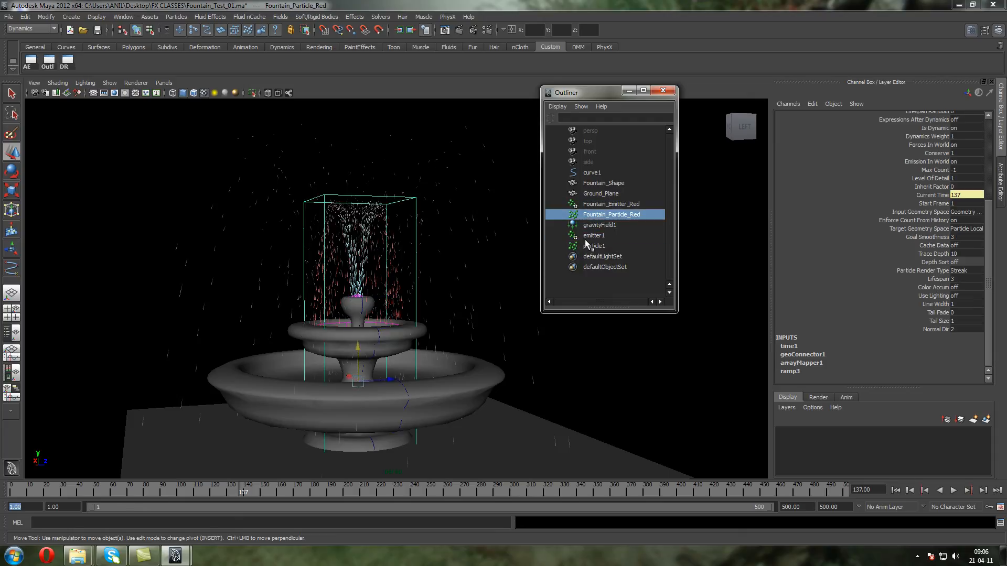
Raise emitter1's emission Rate to 5000 and replay the simulation from the first frame
click(590, 236)
scroll(975, 173, up, 5)
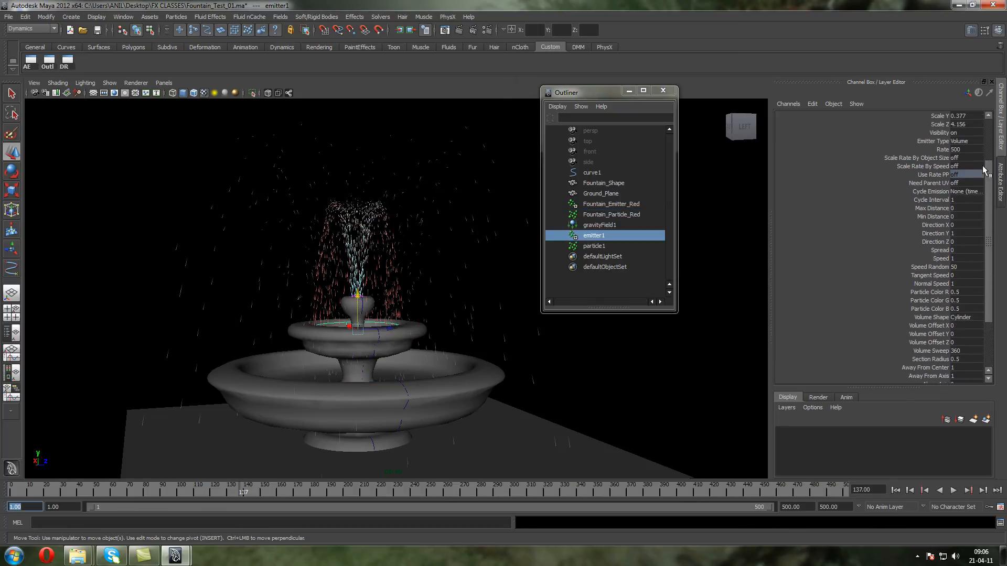
click(967, 157)
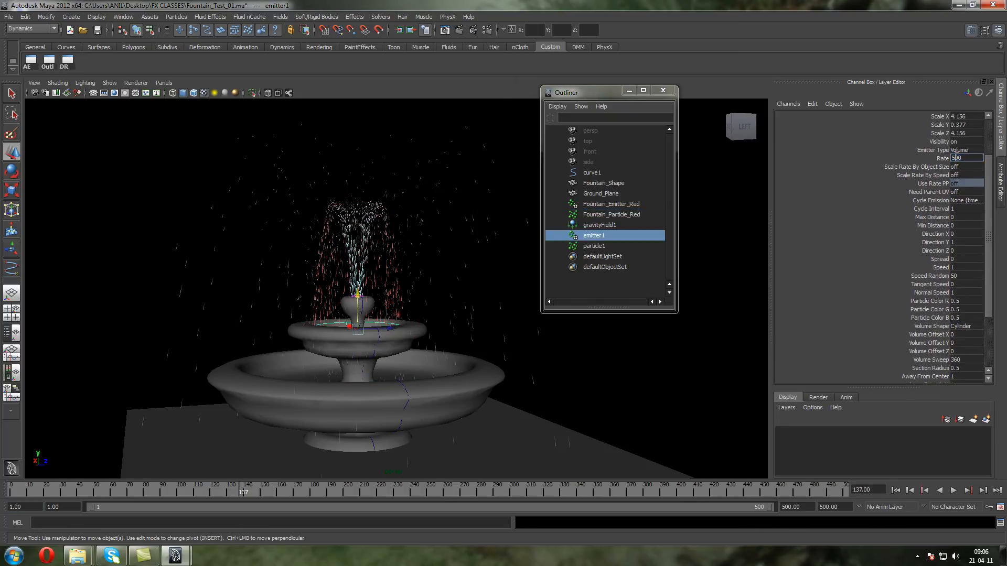
click(895, 491)
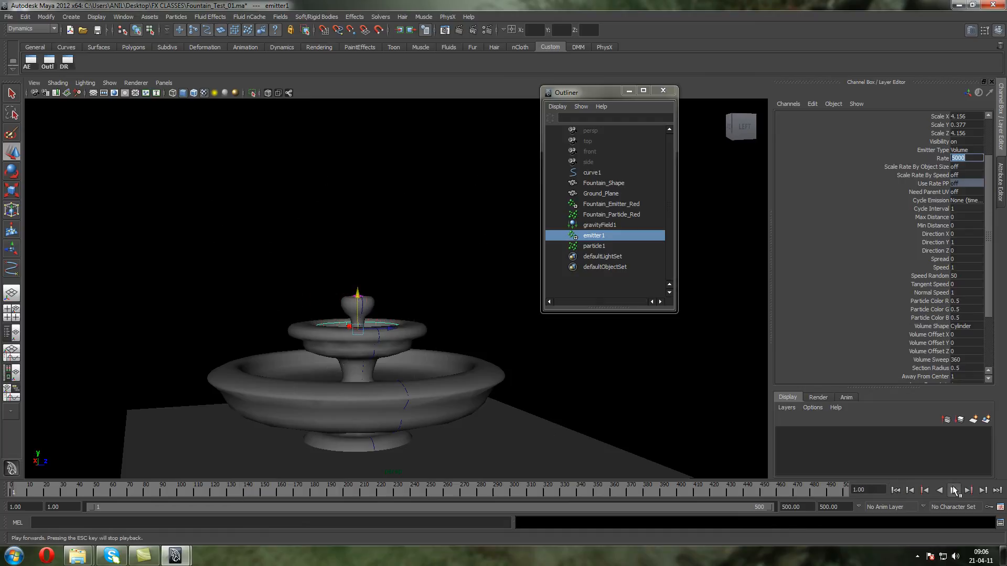
click(953, 490)
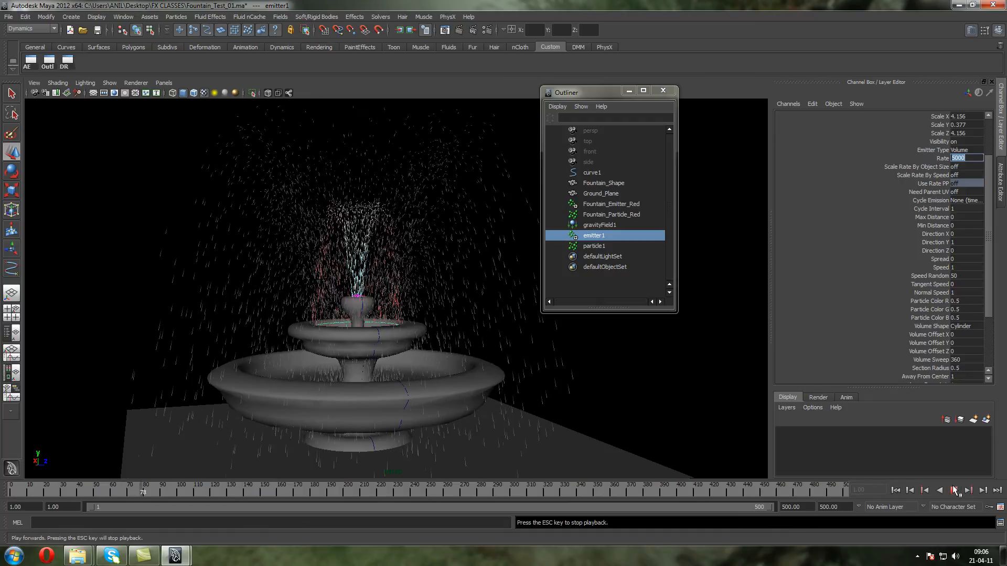
click(954, 490)
Set emitter1's Away From Center and Away From Axis to 0.3 and play the simulation
drag(990, 280, 990, 339)
drag(956, 297, 958, 304)
text(0.3)
click(953, 491)
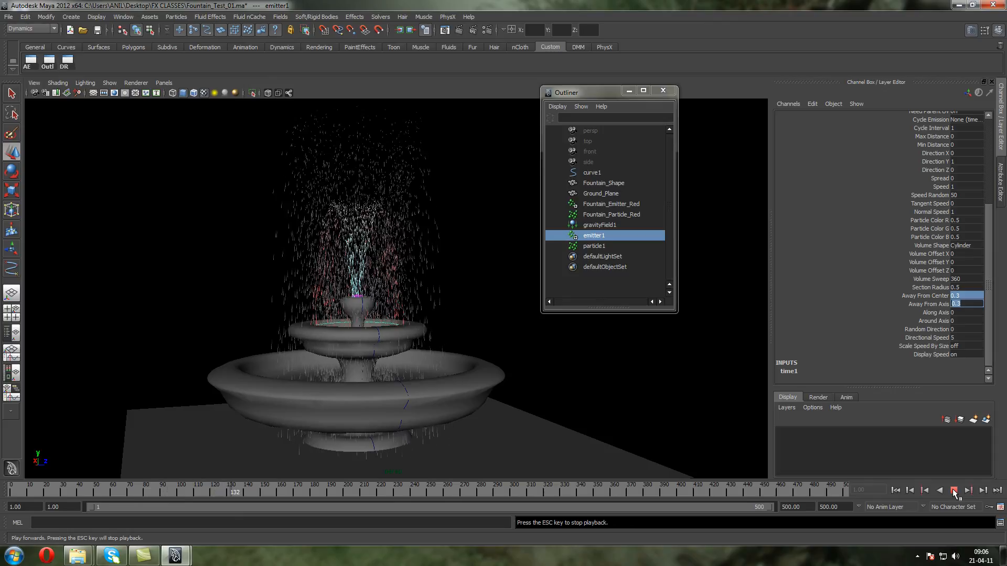
Set emitter1's Away From Center and Away From Axis to 0.4 and replay the simulation from the start
text(0.)
key(Return)
click(954, 491)
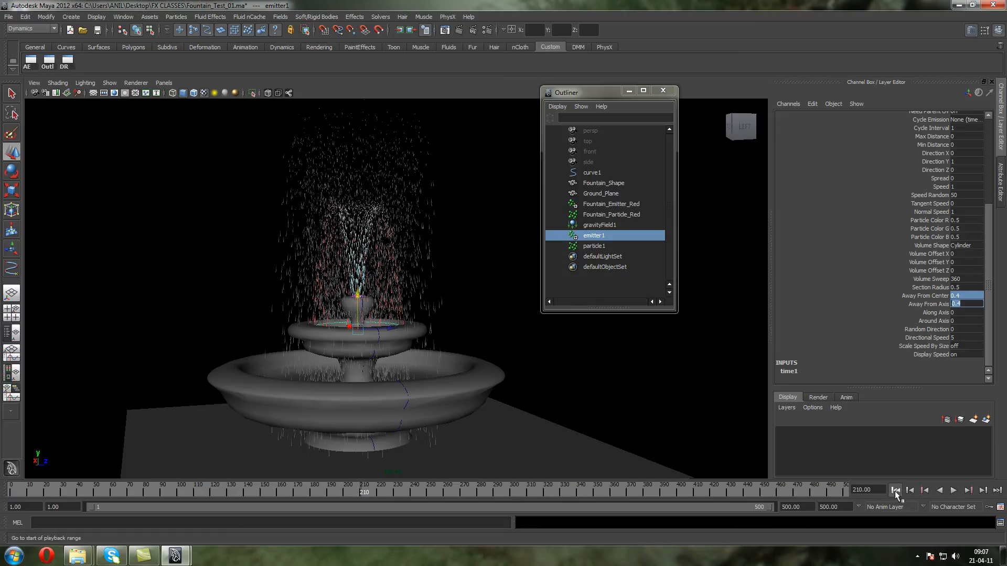
click(896, 491)
click(954, 491)
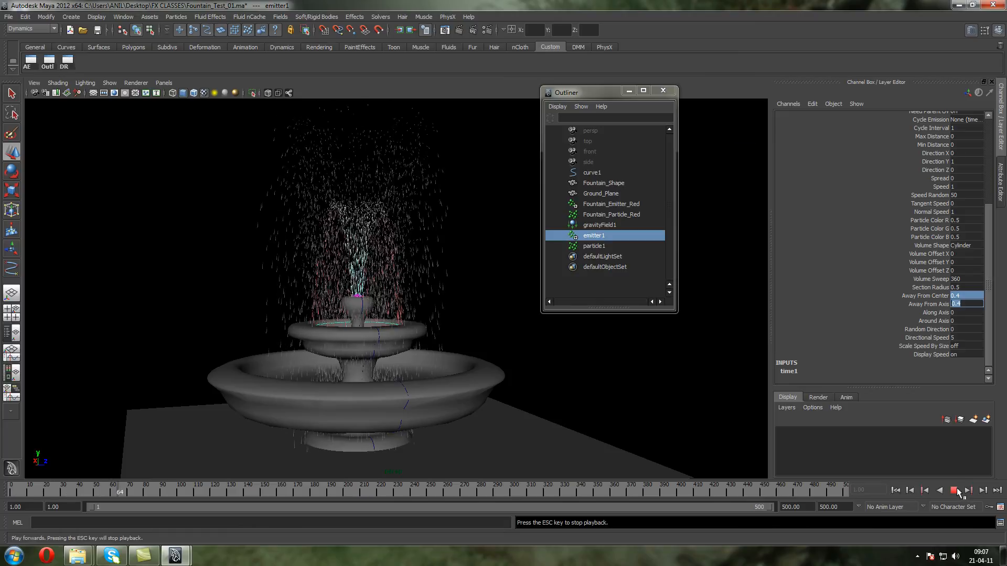
click(954, 491)
Lower emitter1's Directional Speed to 2 and replay the simulation from the first frame
double_click(955, 338)
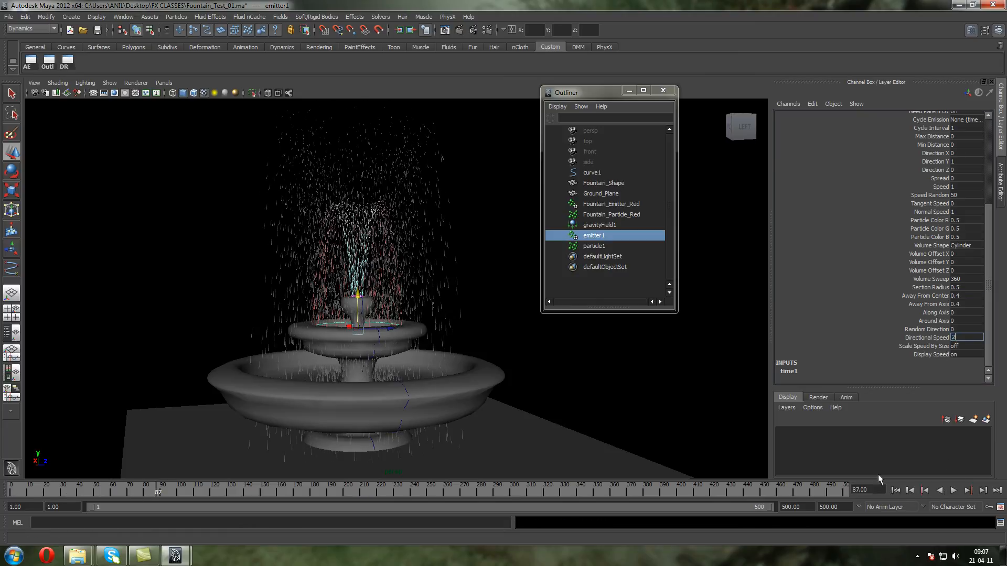
click(895, 490)
click(953, 491)
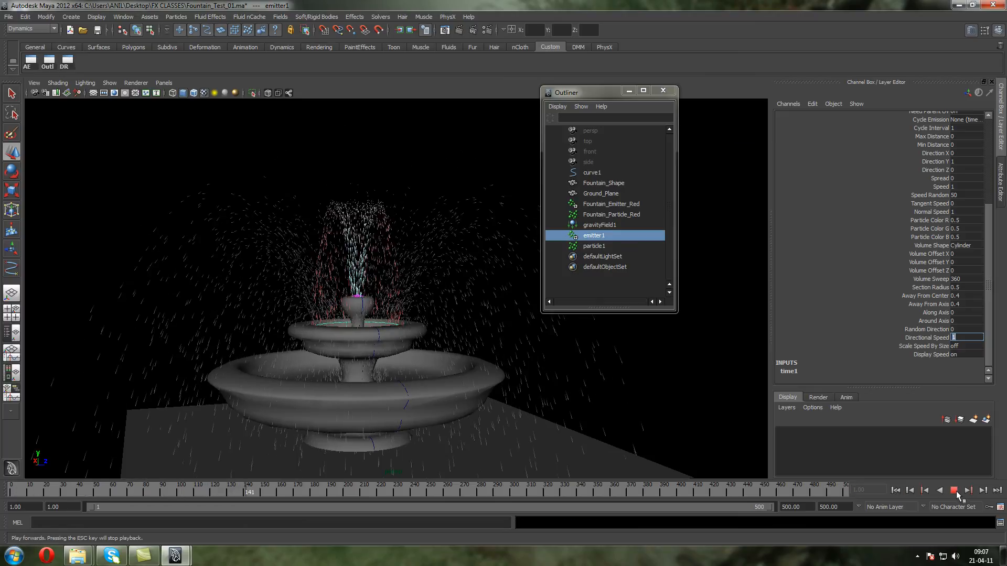
click(954, 492)
scroll(975, 257, up, 5)
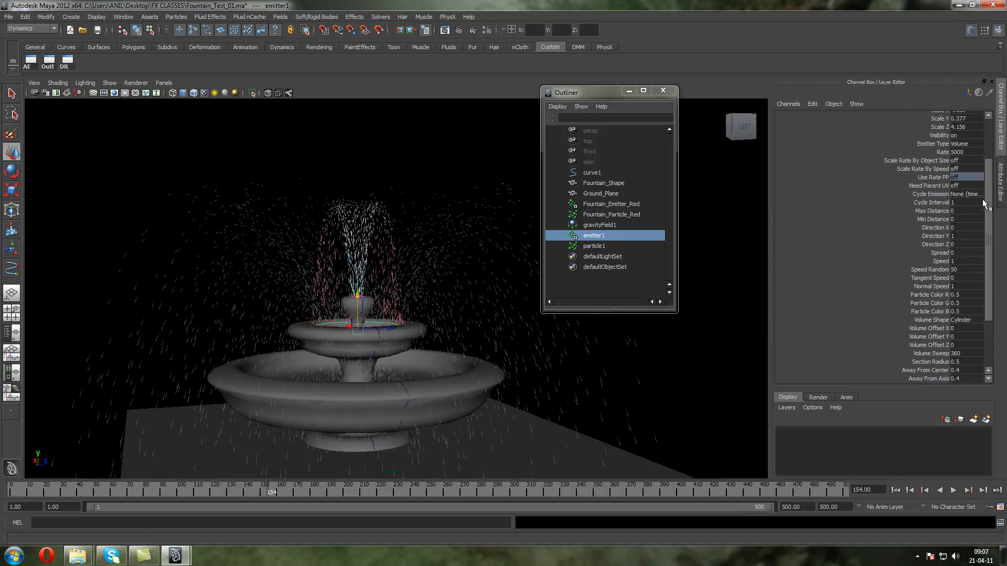
Set emitter1's Speed Random to 10 and replay the simulation from the first frame
text(0)
key(Return)
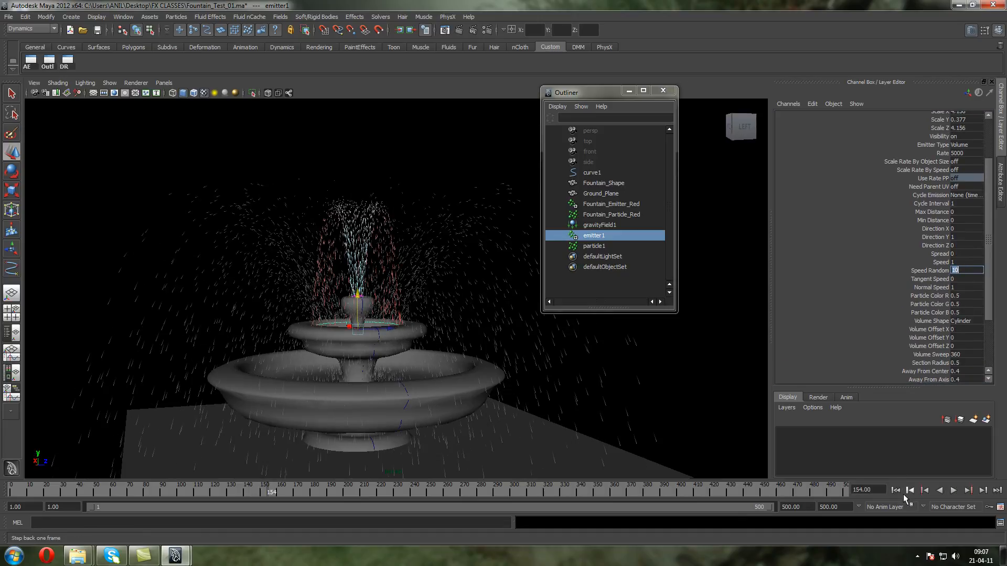
click(897, 492)
click(954, 491)
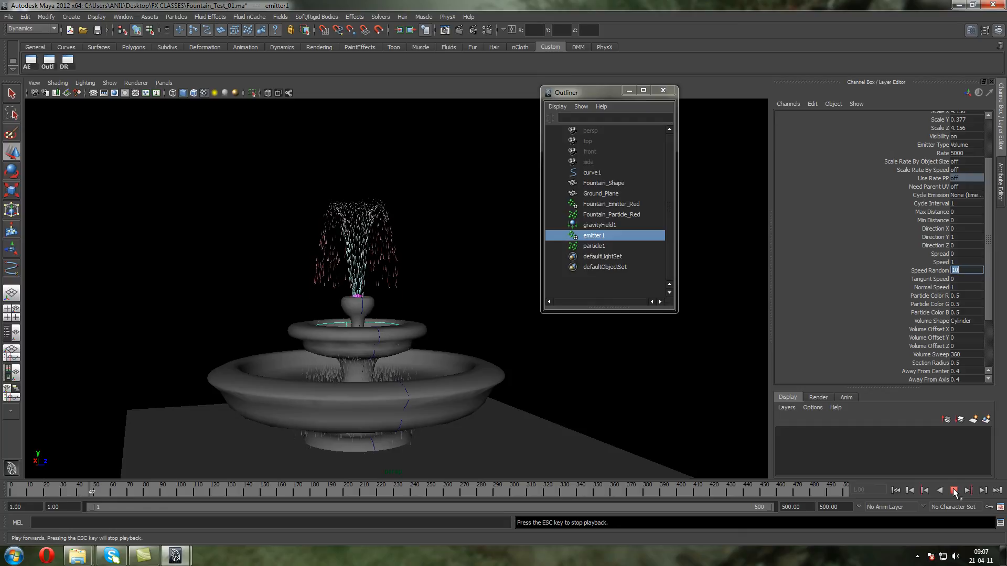
click(953, 491)
Replay the simulation from the first frame while trying Directional Speed values of 5 and 10 on emitter1
scroll(984, 278, down, 3)
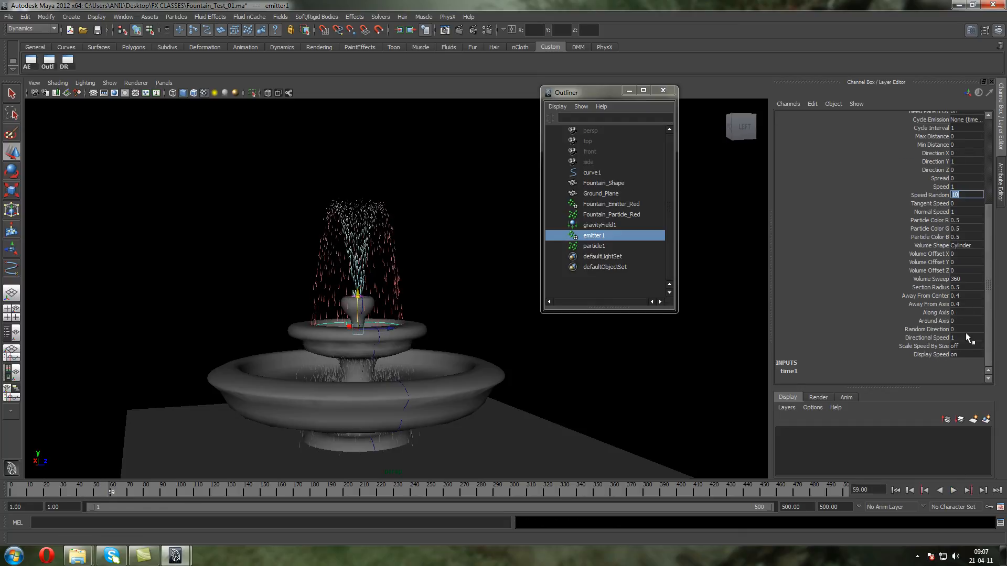
click(895, 491)
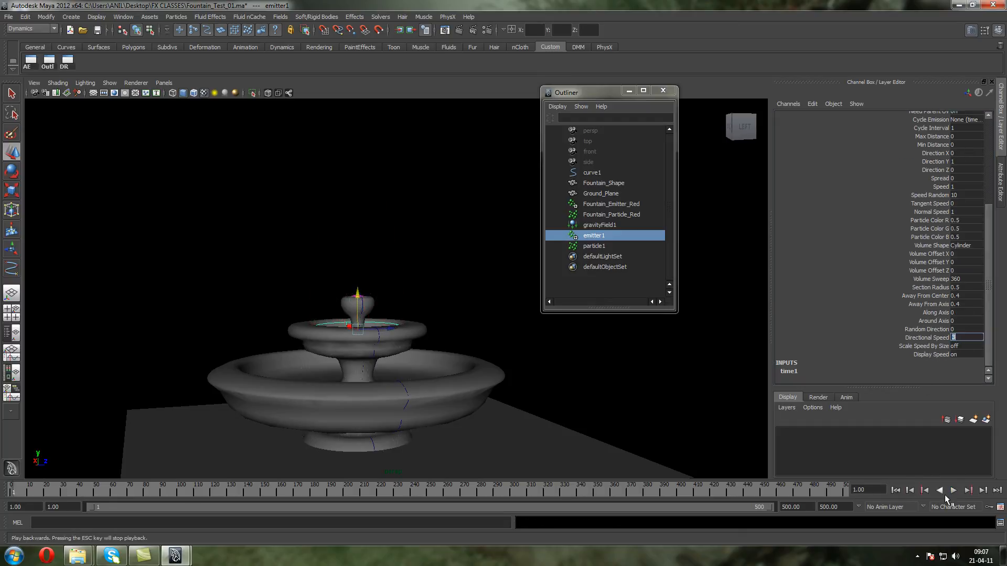
click(954, 491)
click(953, 491)
text(5)
key(Return)
click(953, 491)
text(10)
key(Return)
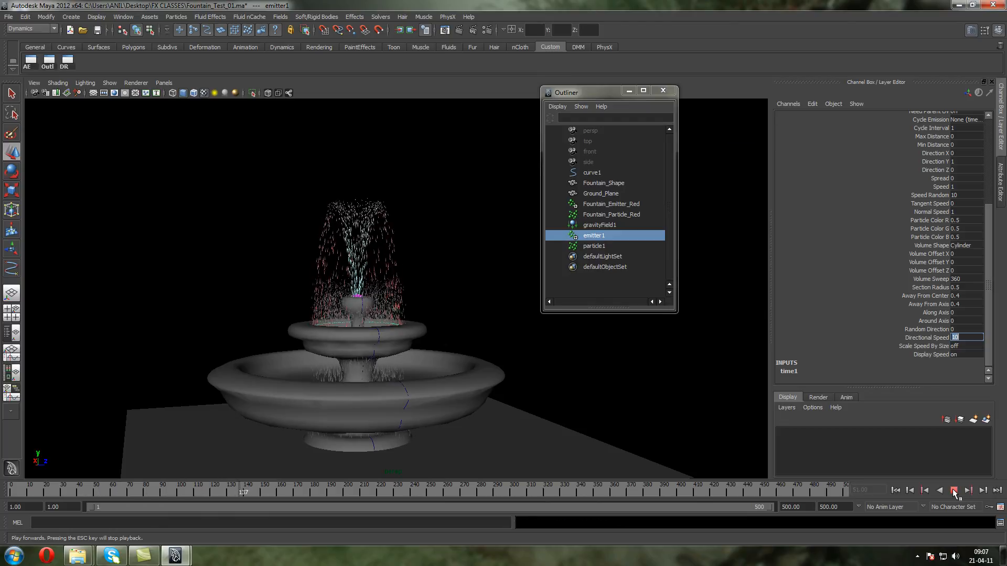
Try emitter1's Directional Speed at 20 and at 15 during playback, and stop the simulation
text(20)
key(Return)
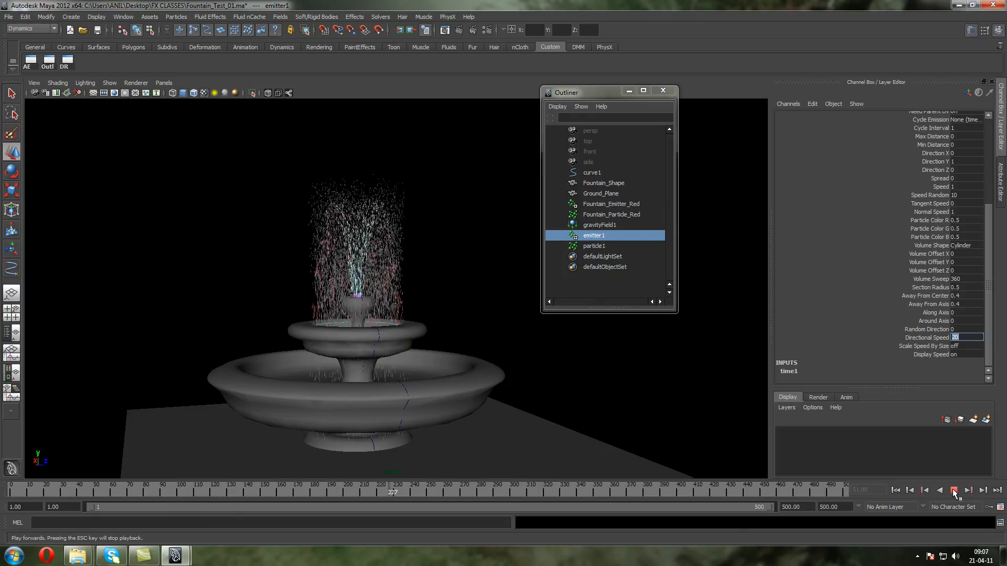
text(15)
key(Return)
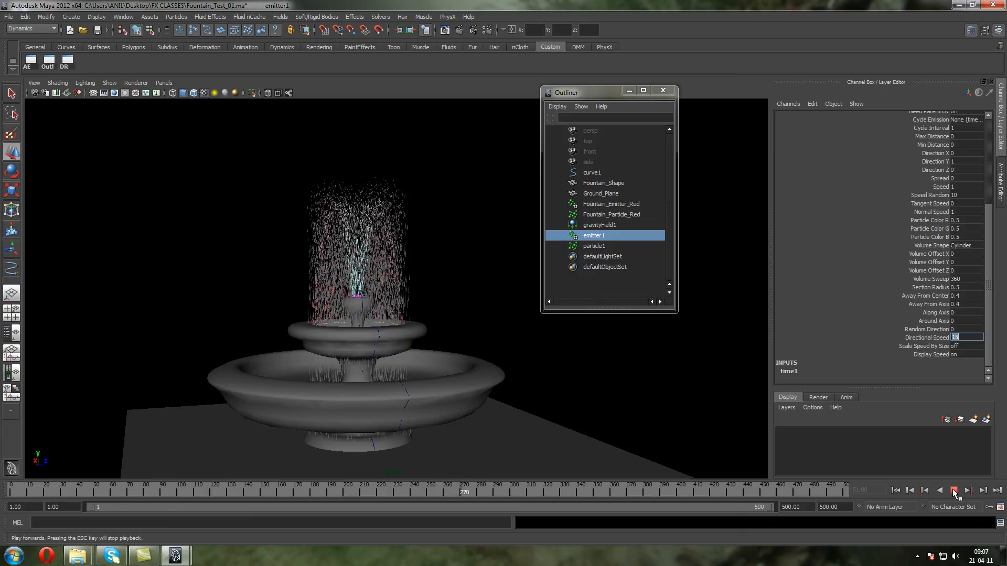
click(953, 490)
Set emitter1's Away From Center and Away From Axis to 1 and replay the simulation from the first frame
drag(964, 294, 964, 304)
text(1)
key(Return)
click(953, 490)
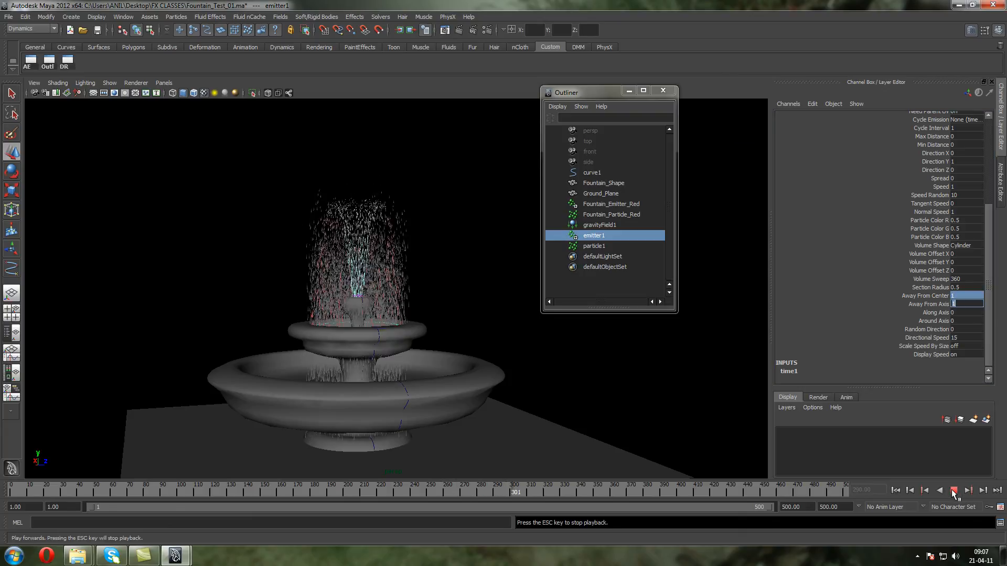
click(895, 491)
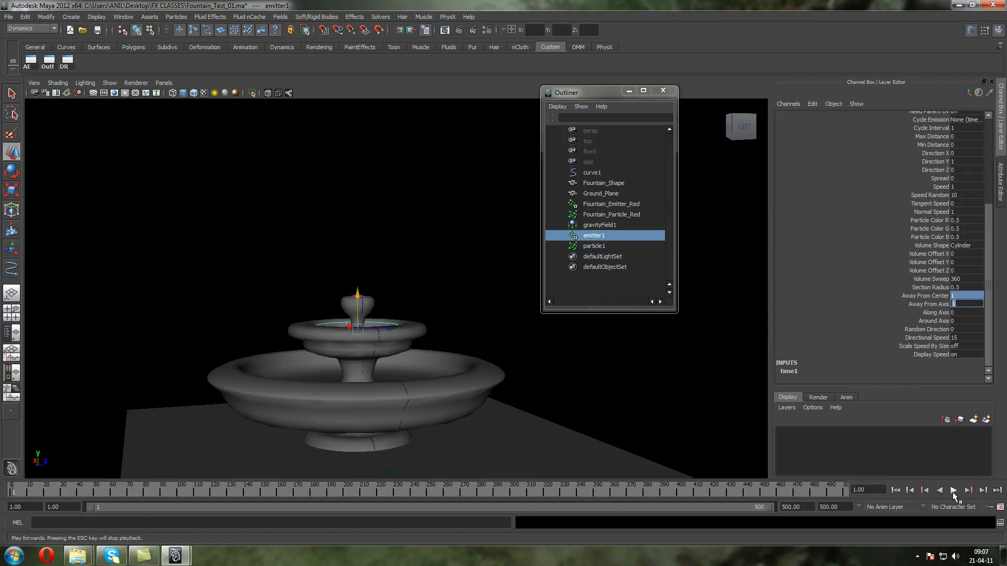
click(952, 491)
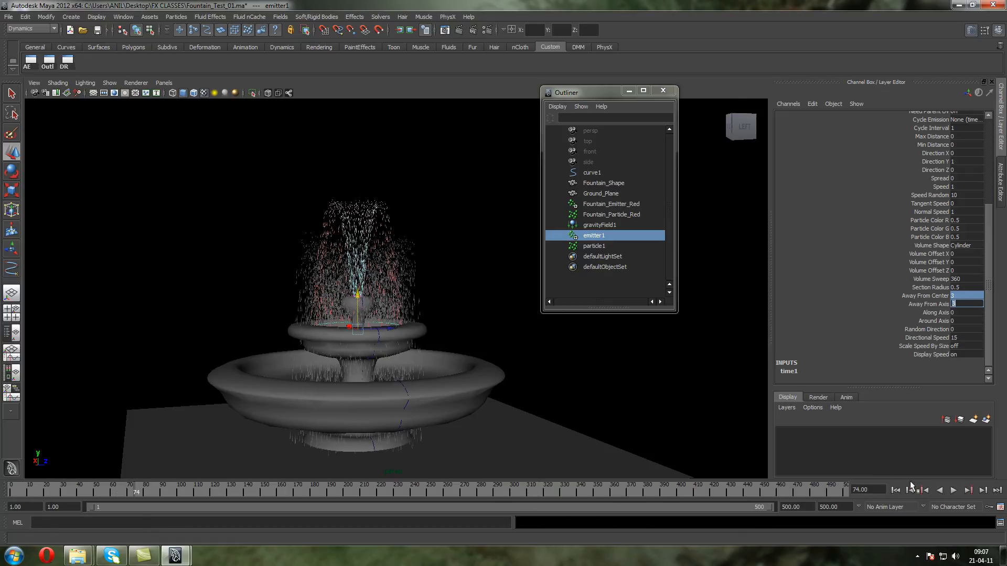
Set emitter1's Away From Center and Away From Axis to 3 and replay the simulation from the start
click(895, 490)
click(953, 490)
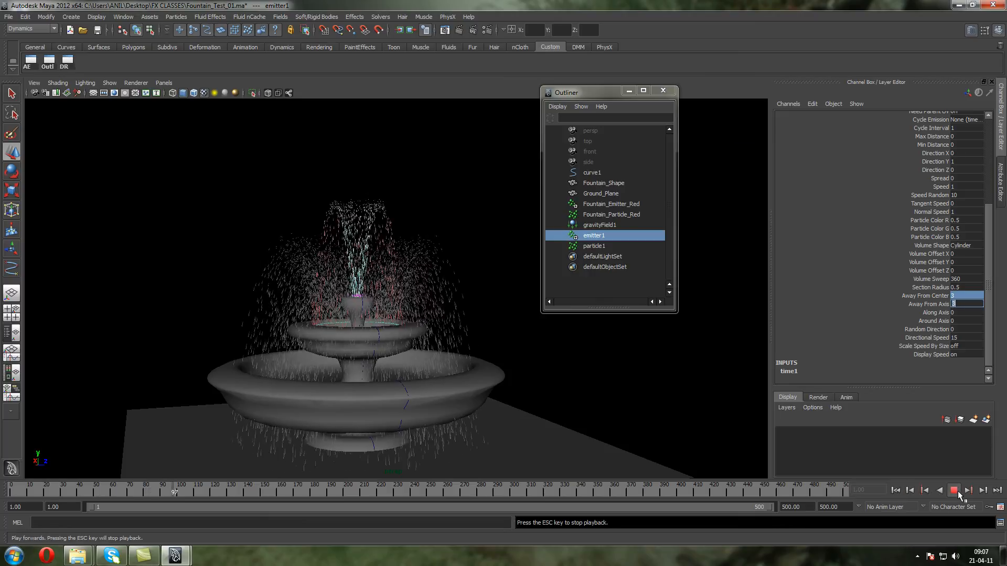
click(953, 490)
Lower emitter1's Directional Speed to 10 and replay the simulation from the first frame
click(967, 338)
text(10)
key(Return)
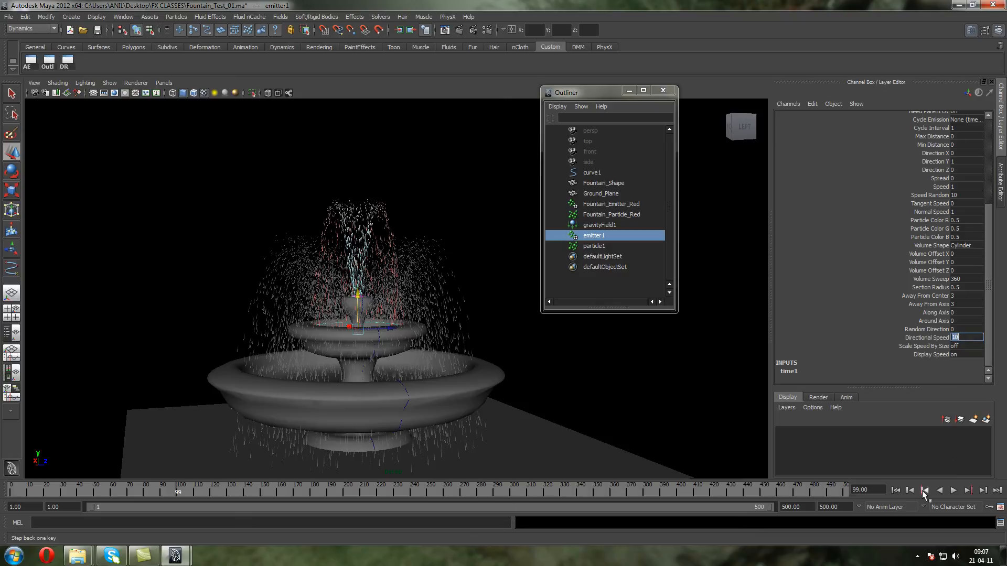
click(895, 490)
click(953, 490)
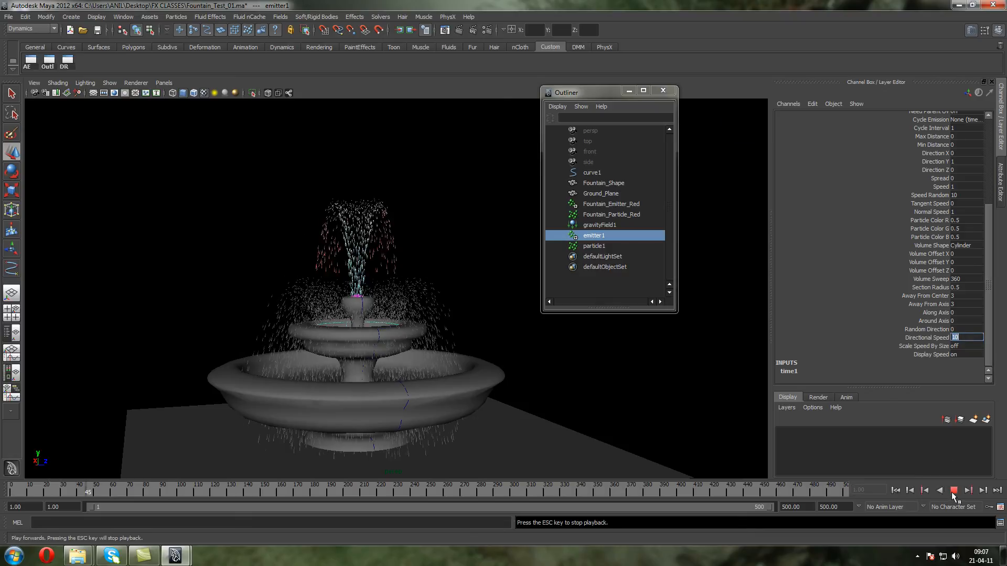
click(953, 490)
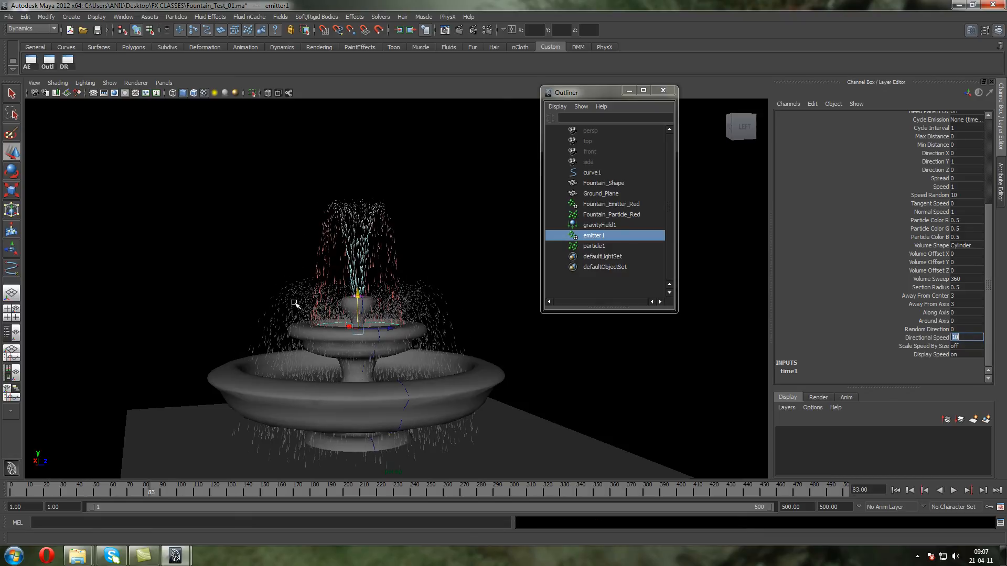
Make particle1 collide with Fountain_ShapeShape through its dynamic relationships
alt+drag(302, 324, 298, 301)
alt+right_drag(275, 298, 262, 258)
drag(212, 224, 210, 231)
alt+right_drag(198, 330, 211, 273)
alt+drag(210, 272, 238, 325)
alt+right_drag(255, 294, 246, 299)
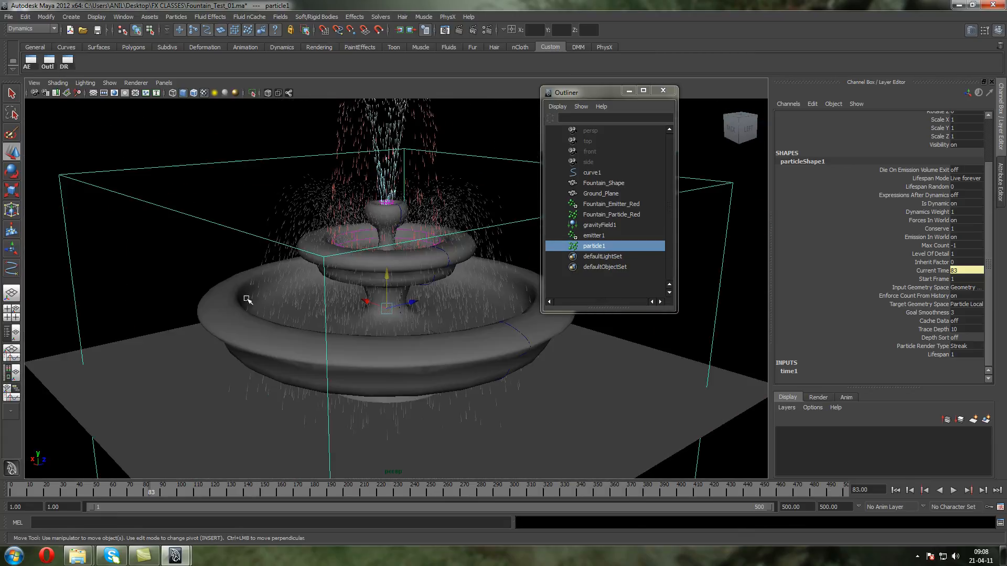
alt+drag(344, 249, 281, 270)
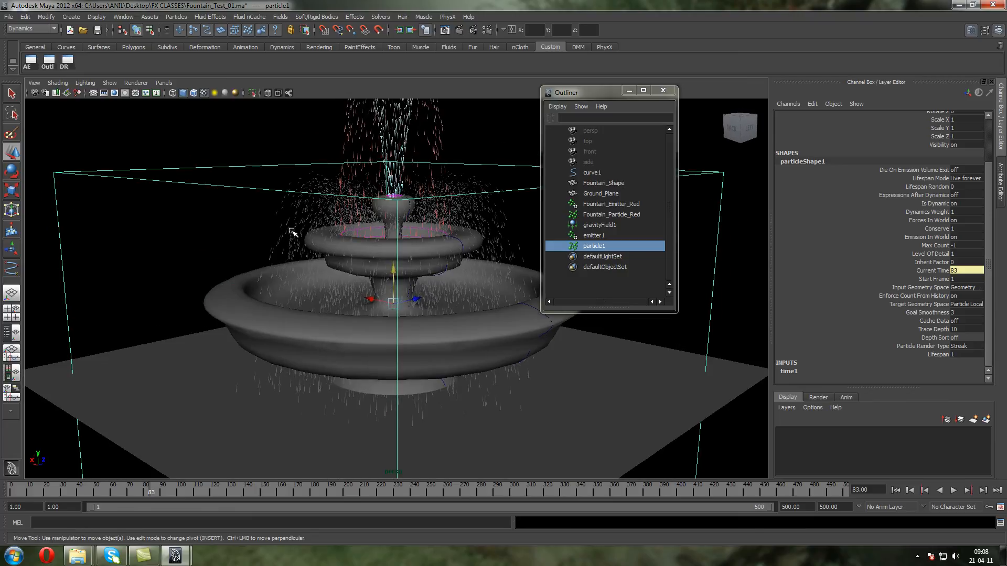
click(66, 60)
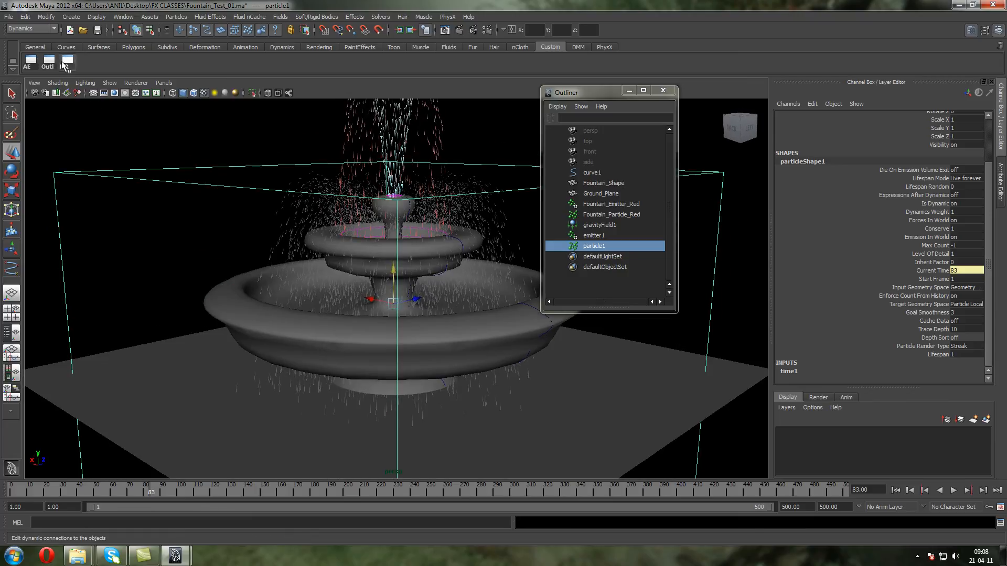
click(252, 131)
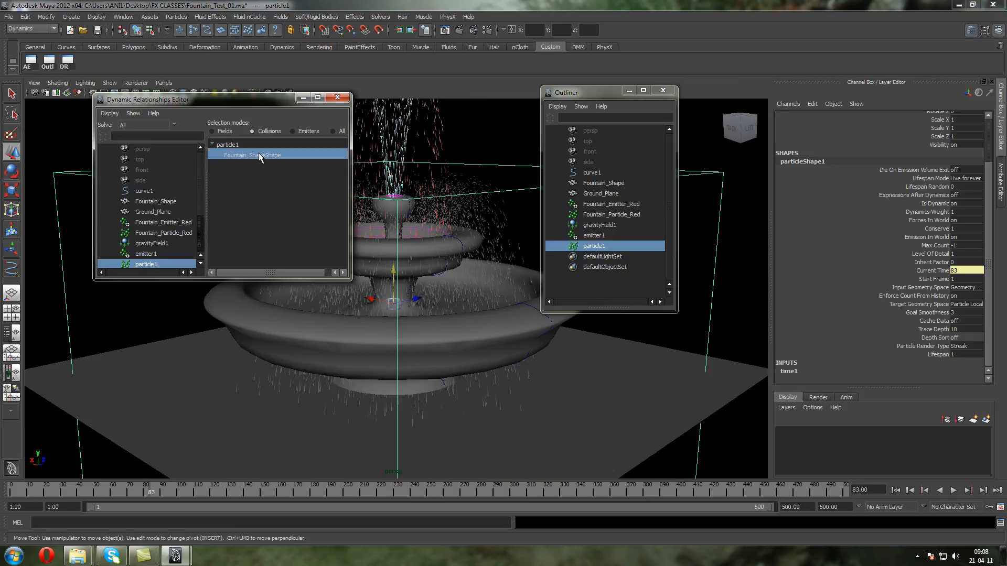
click(338, 98)
Replay the simulation from the first frame and examine up close how the particles behave around the fountain's basins
click(895, 490)
click(953, 490)
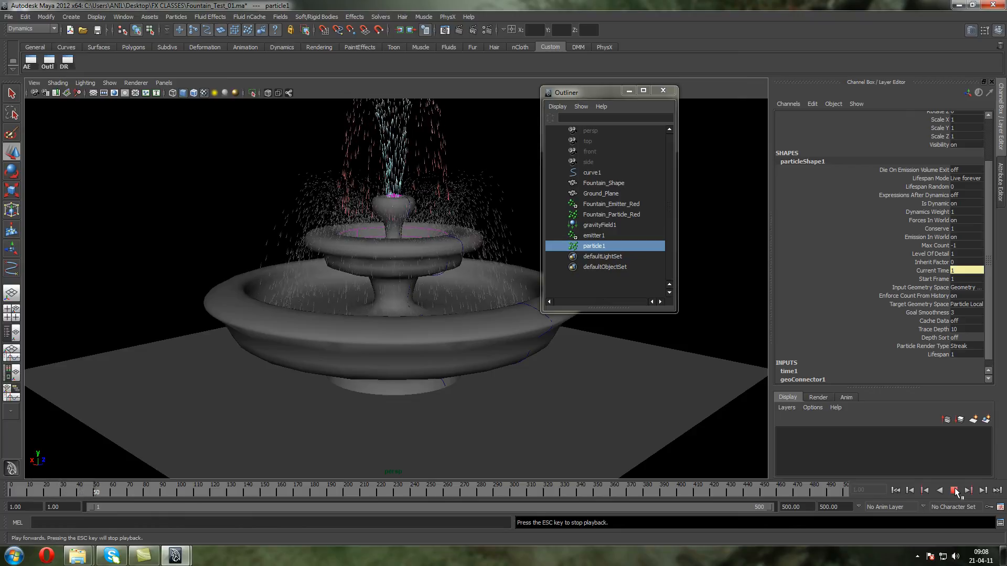
key(Escape)
alt+middle_drag(450, 254, 448, 324)
alt+drag(449, 324, 446, 311)
scroll(445, 311, up, 4)
alt+middle_drag(445, 309, 450, 298)
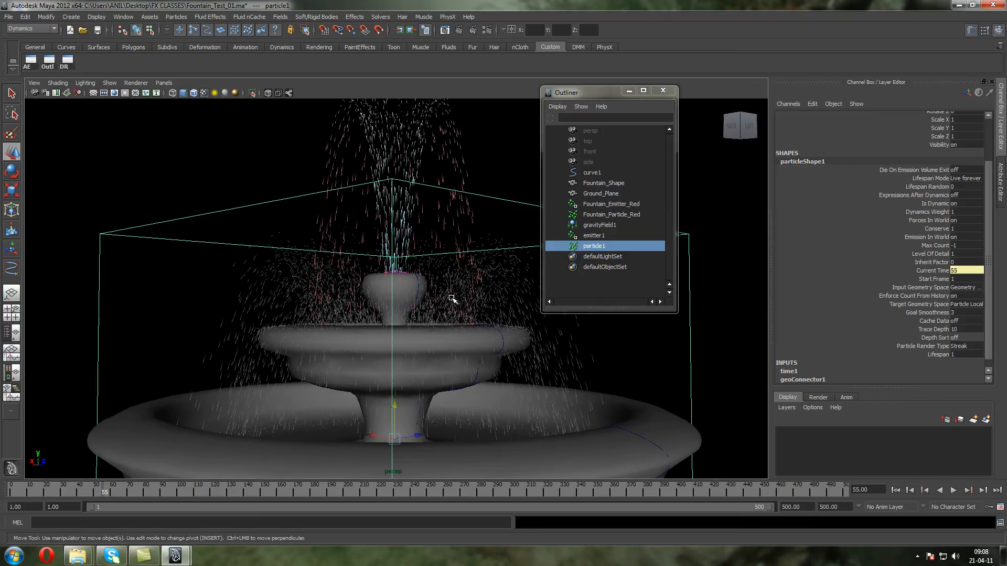
alt+drag(434, 309, 307, 230)
scroll(308, 222, up, 4)
alt+middle_drag(308, 223, 309, 294)
scroll(309, 293, up, 2)
alt+drag(308, 294, 308, 254)
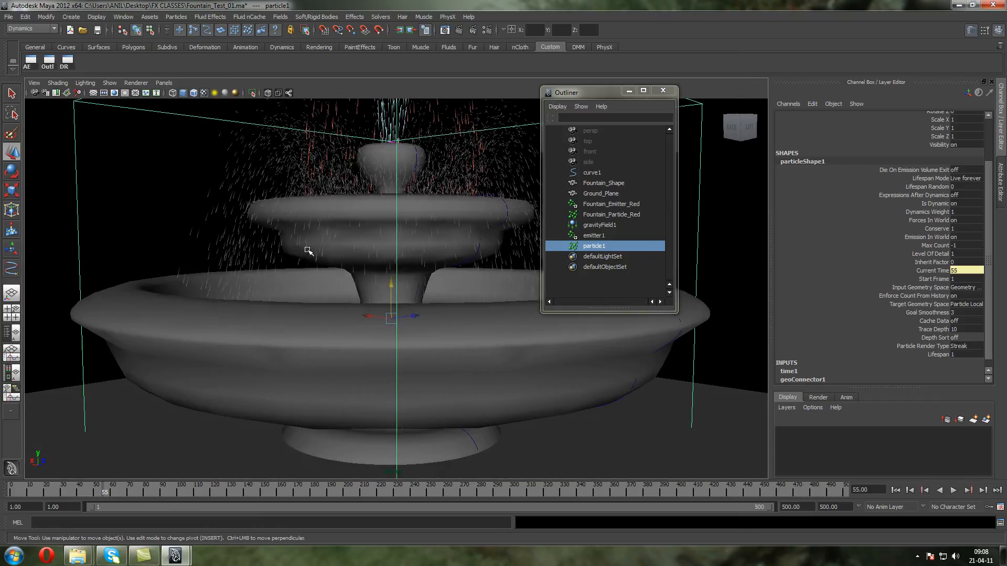
alt+middle_drag(307, 254, 306, 268)
Add per-particle color and per-particle opacity attributes to particleShape1
click(31, 60)
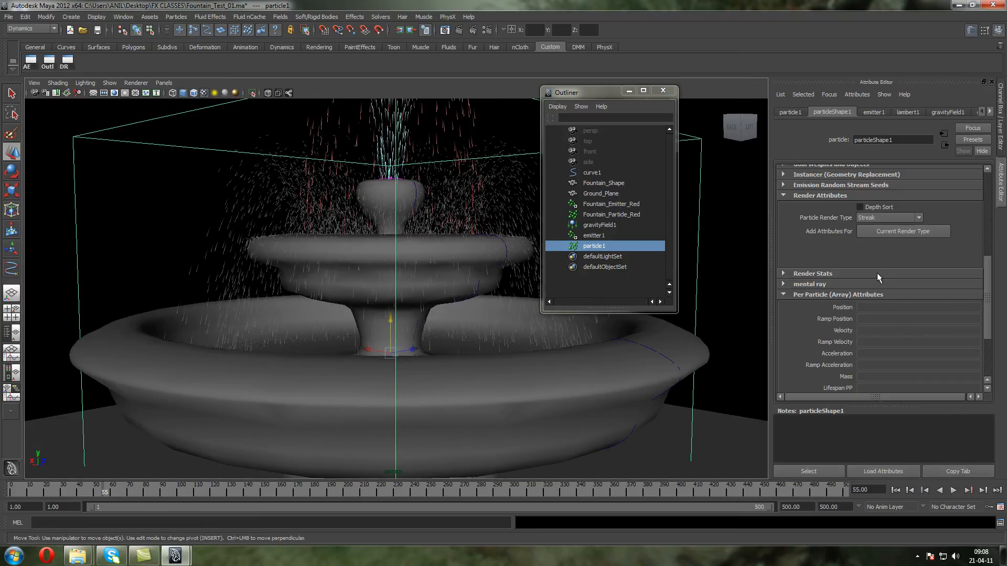
right_click(874, 294)
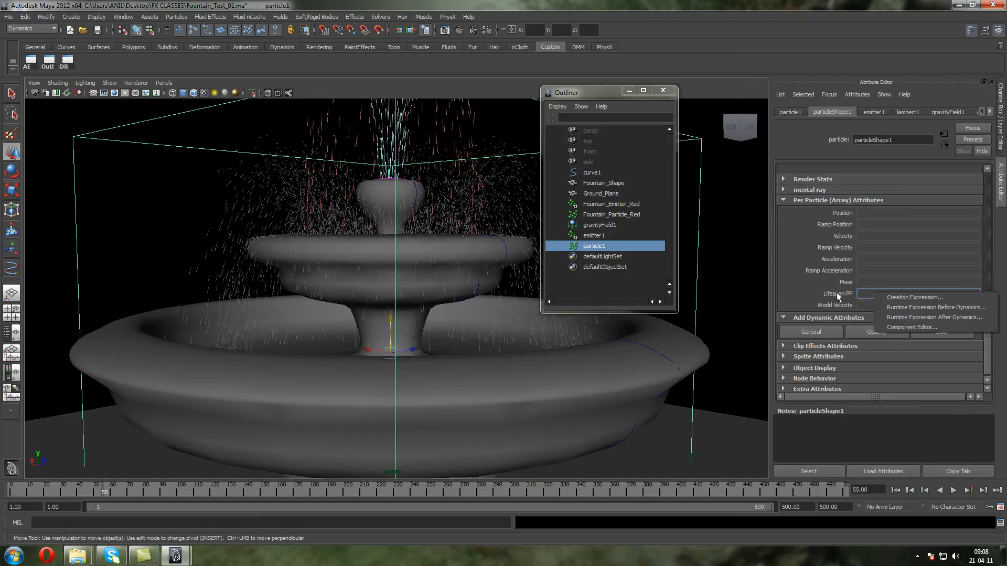
click(941, 332)
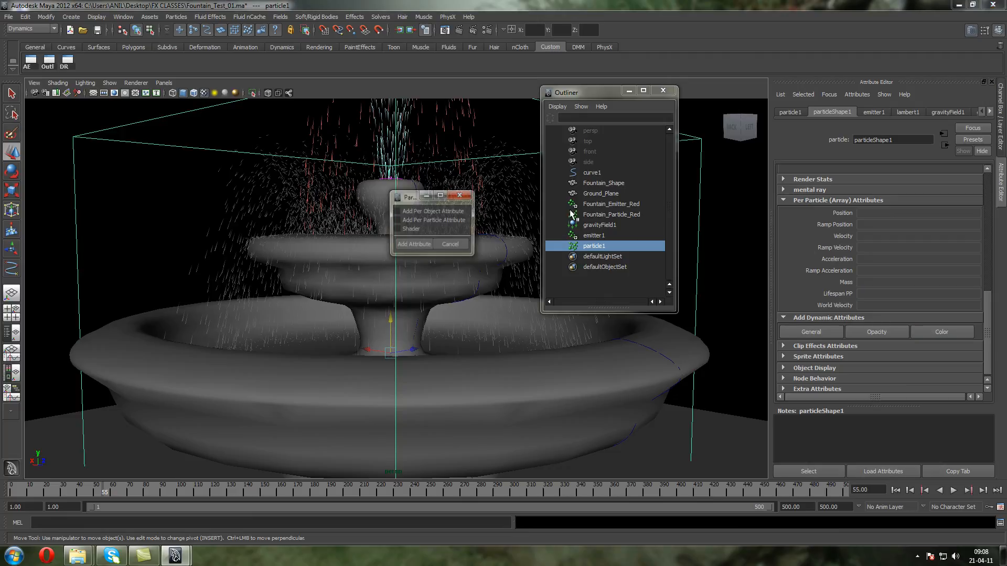
click(416, 243)
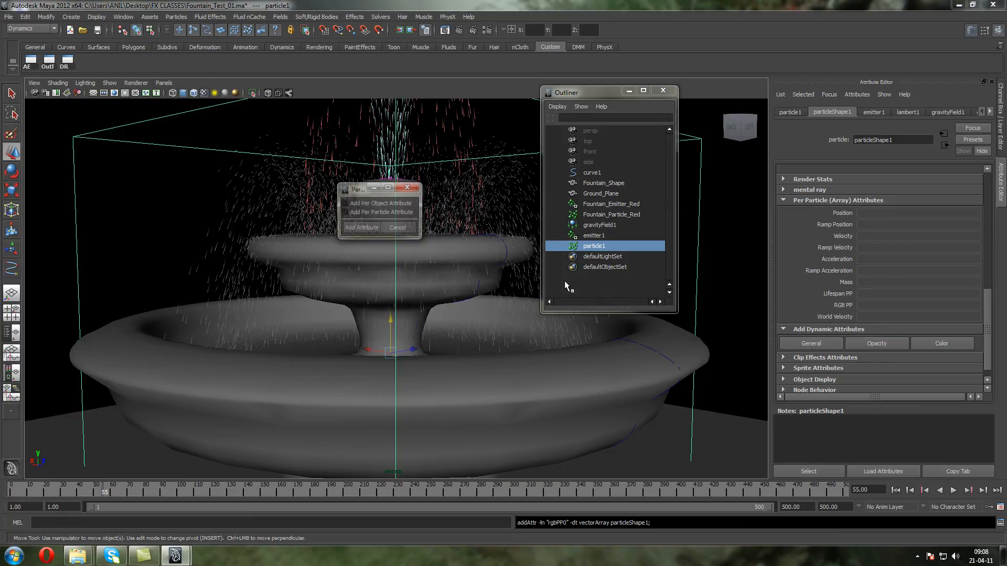
click(369, 229)
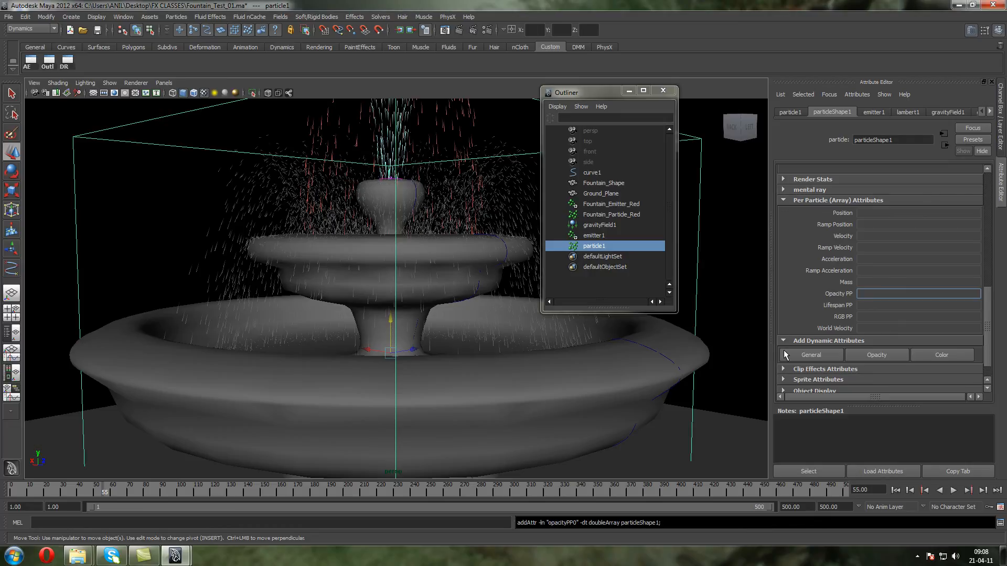
Create ramps for particleShape1's Opacity PP and RGB PP attributes
right_click(863, 297)
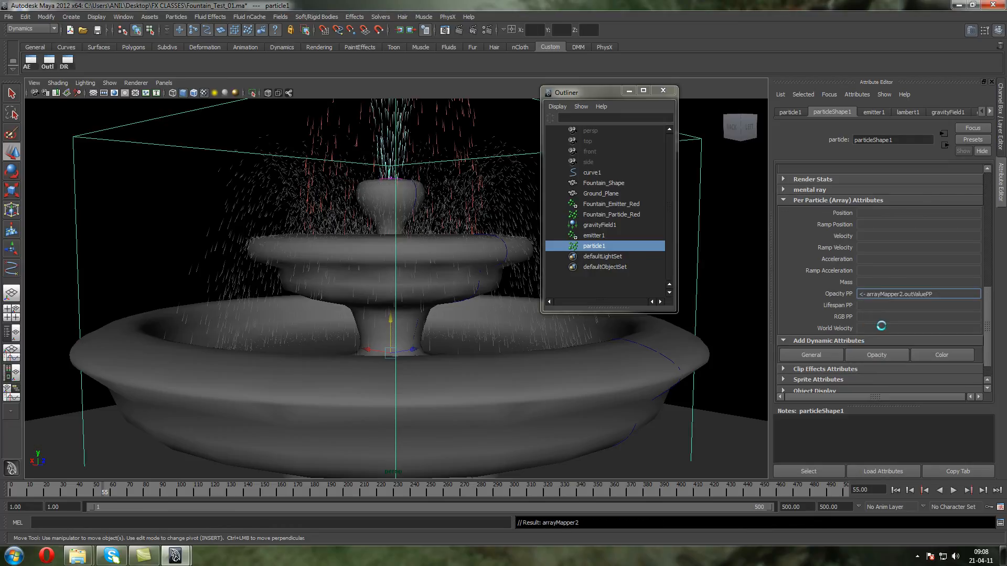
click(891, 336)
right_click(904, 317)
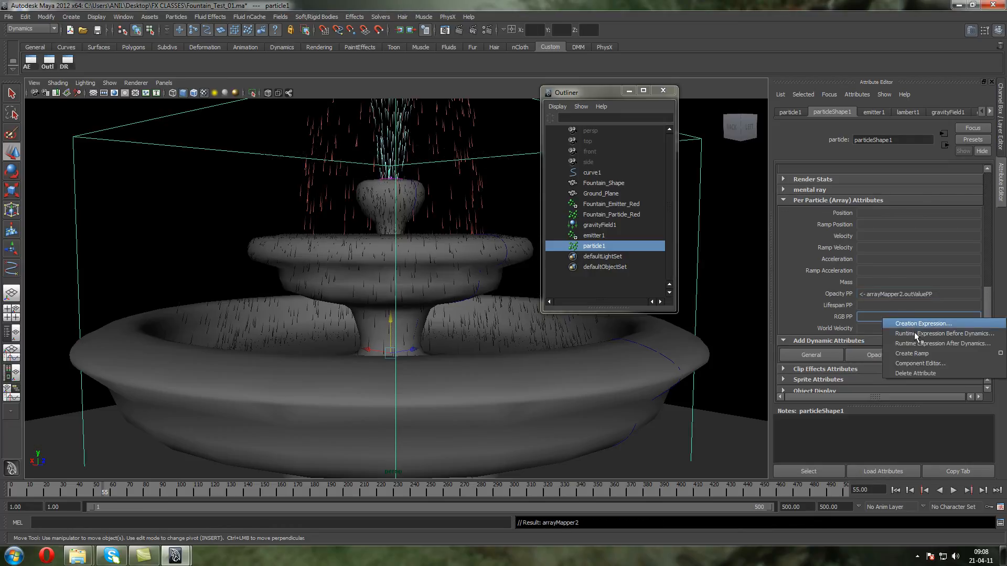
click(926, 349)
Open the RGB PP ramp of particleShape1 for editing and remove its middle color entry
right_click(898, 320)
mouse_move(910, 323)
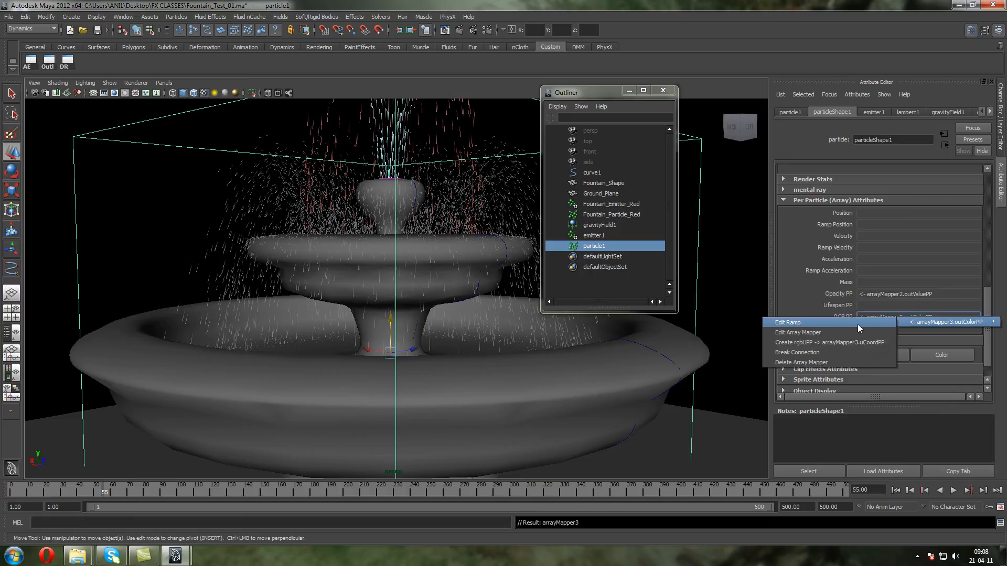
click(857, 324)
click(956, 300)
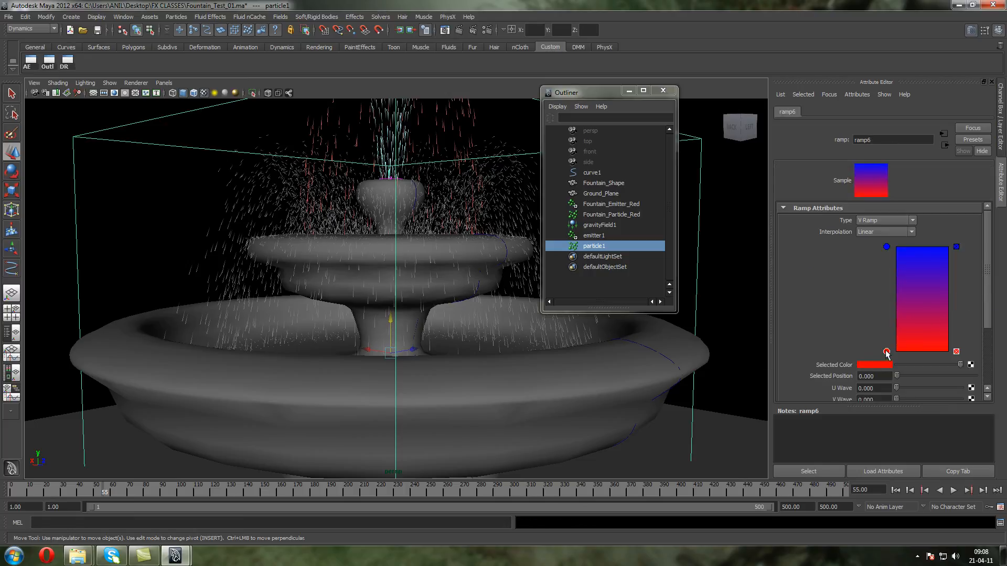
Change the RGB PP ramp's start color, at position 0, to light cyan
mouse_move(903, 363)
mouse_down()
mouse_move(886, 363)
mouse_move(914, 367)
mouse_up()
click(865, 366)
click(822, 355)
click(879, 364)
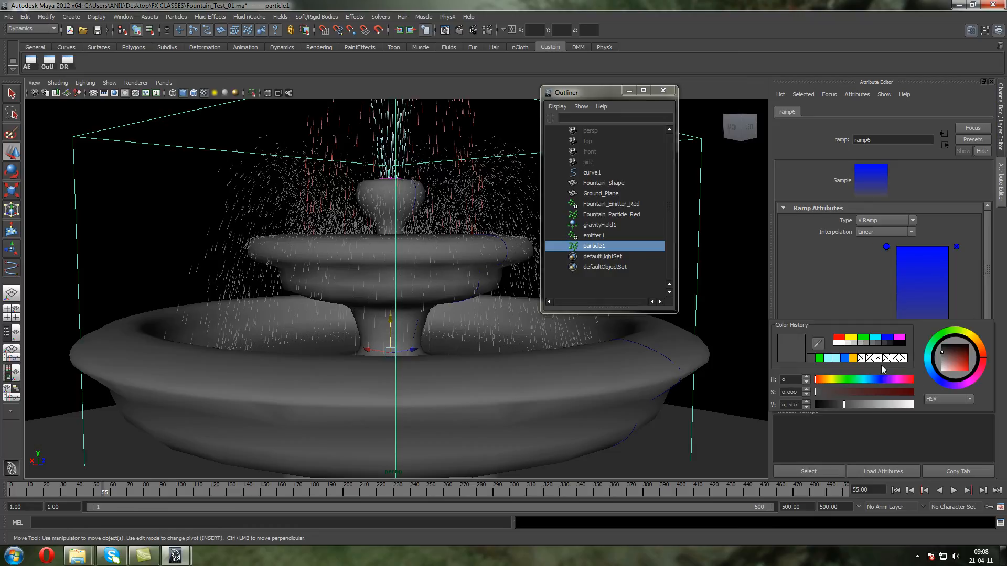
click(879, 338)
drag(958, 369, 954, 377)
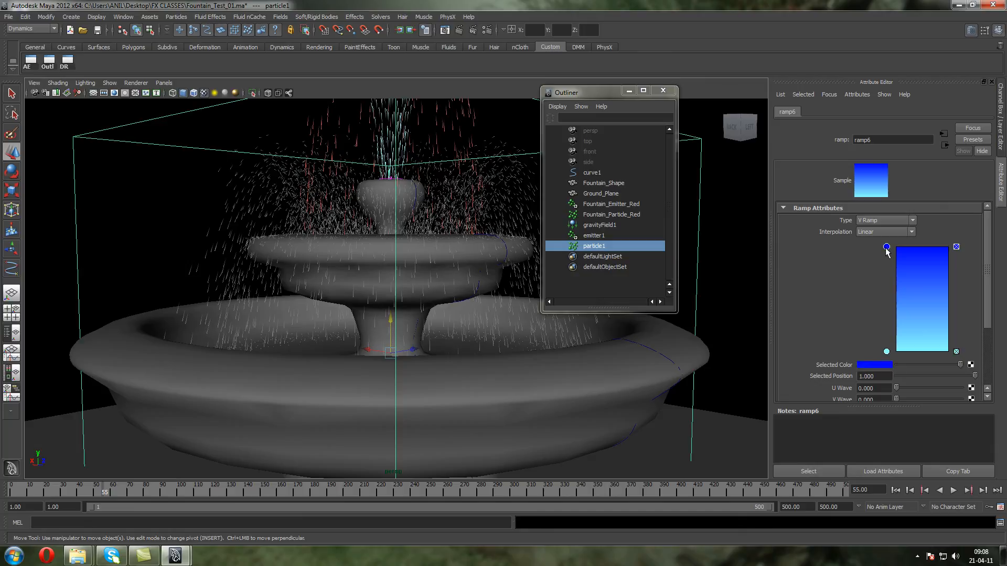
Change the RGB PP ramp's end color, at position 1, to green and replay the simulation from the first frame
click(870, 365)
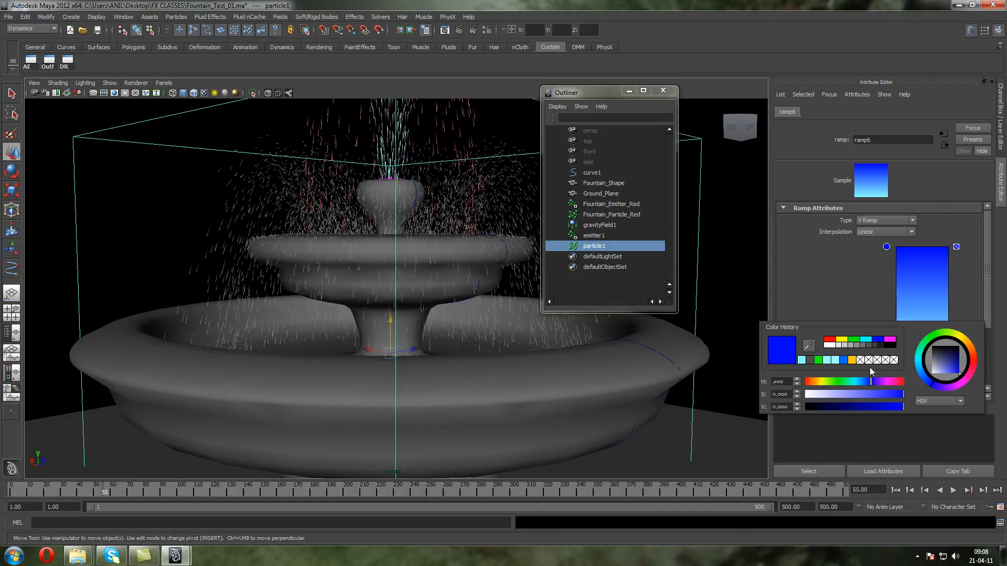
click(852, 341)
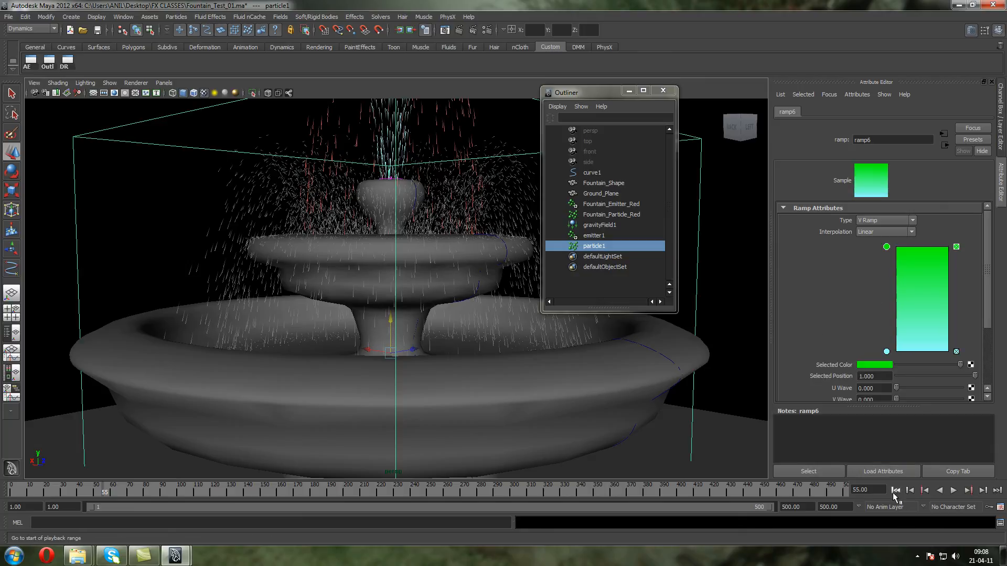
click(895, 490)
click(953, 490)
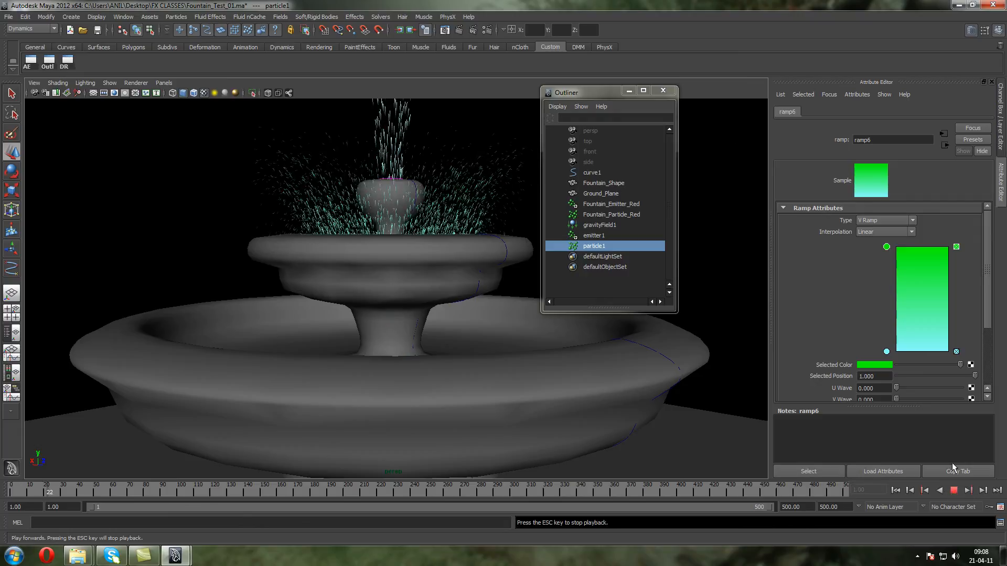
Stop the playback and open the Opacity PP ramp of particleShape1 for editing
scroll(478, 287, down, 3)
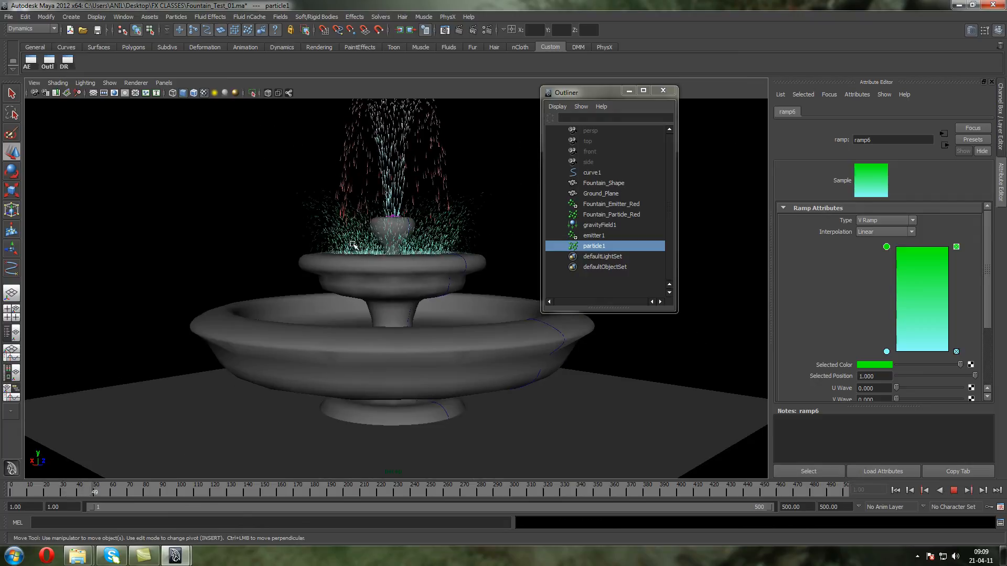
key(Escape)
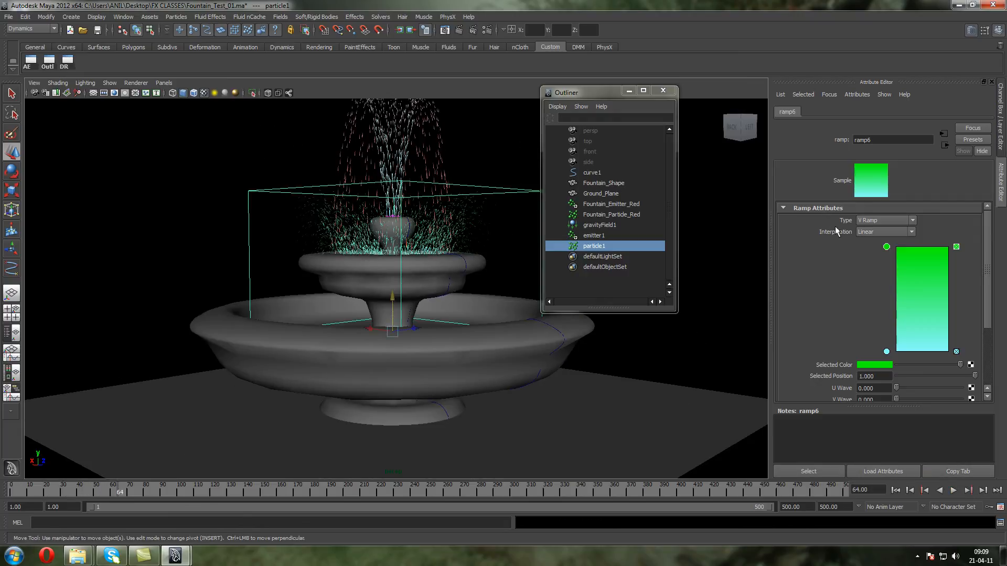
click(945, 146)
click(945, 145)
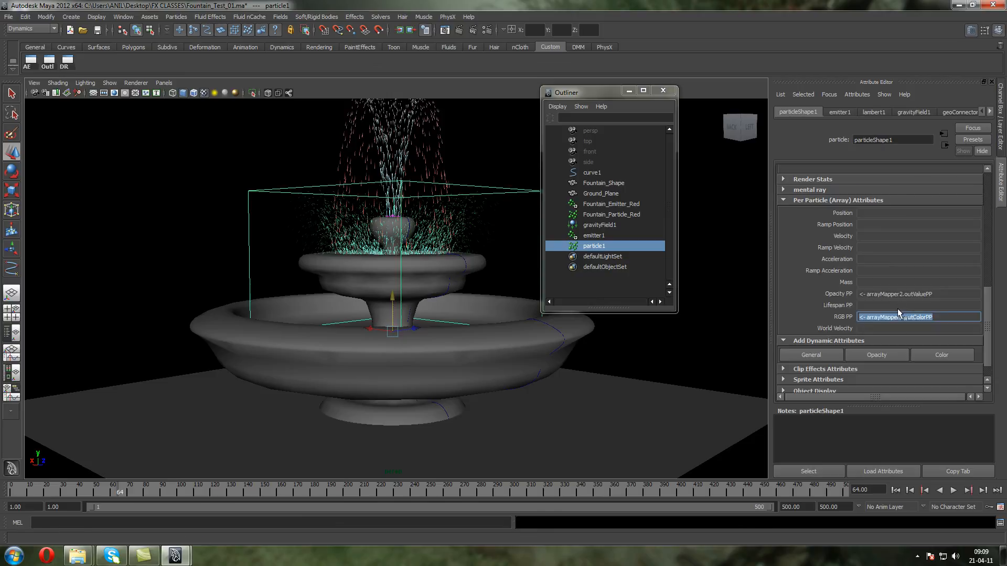
right_click(877, 297)
click(870, 297)
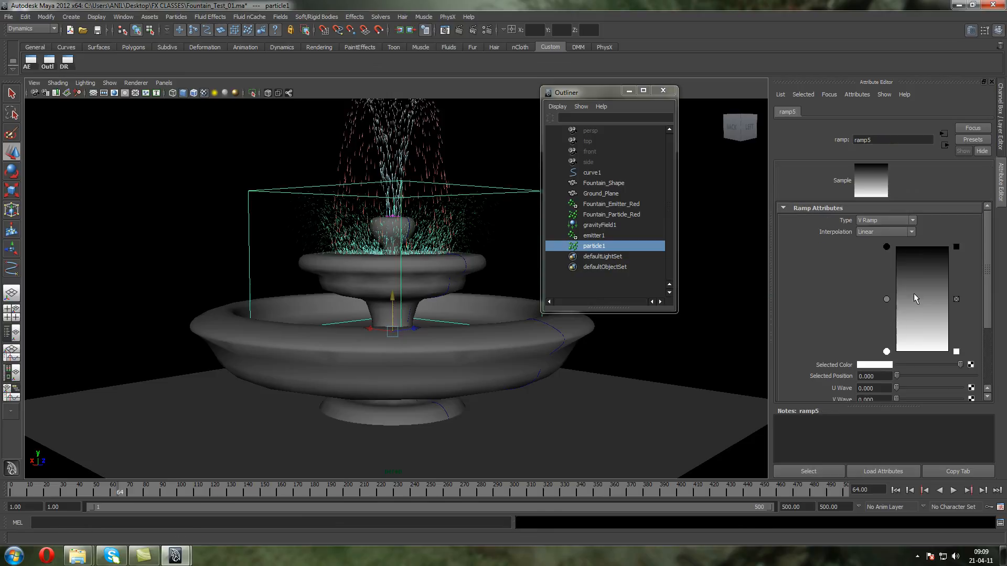
Remove the opacity ramp's middle entry, move its white entry to position 0.805 and play the simulation
click(955, 299)
drag(886, 352, 886, 267)
click(952, 490)
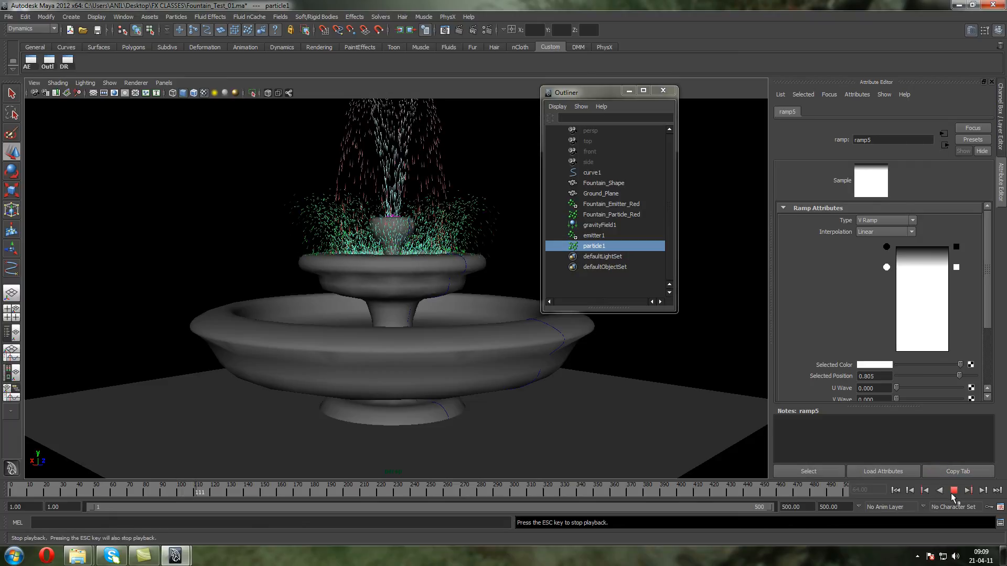
key(Escape)
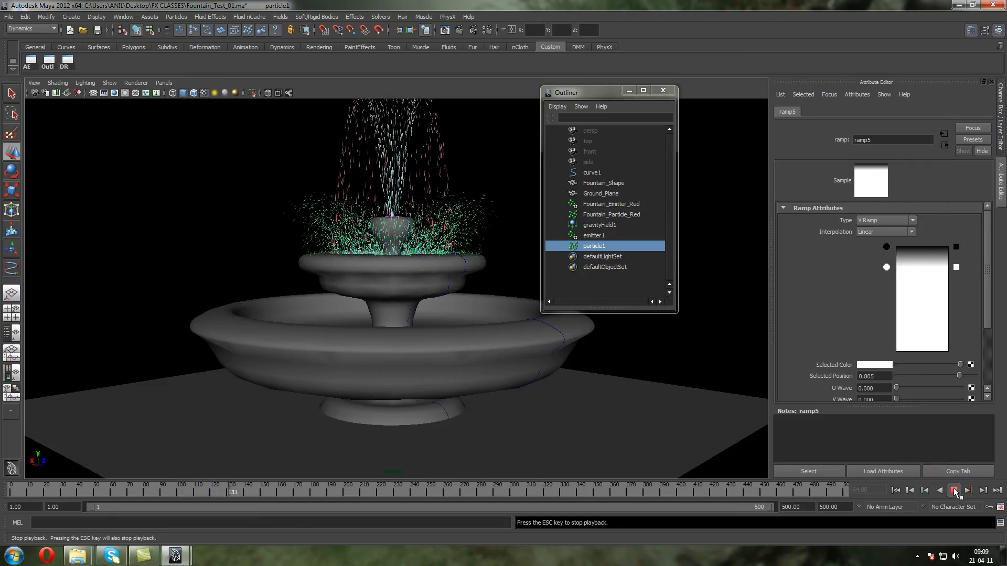
Set the lifespan of particleShape1 to 3 and replay the simulation from the first frame
click(950, 143)
click(949, 143)
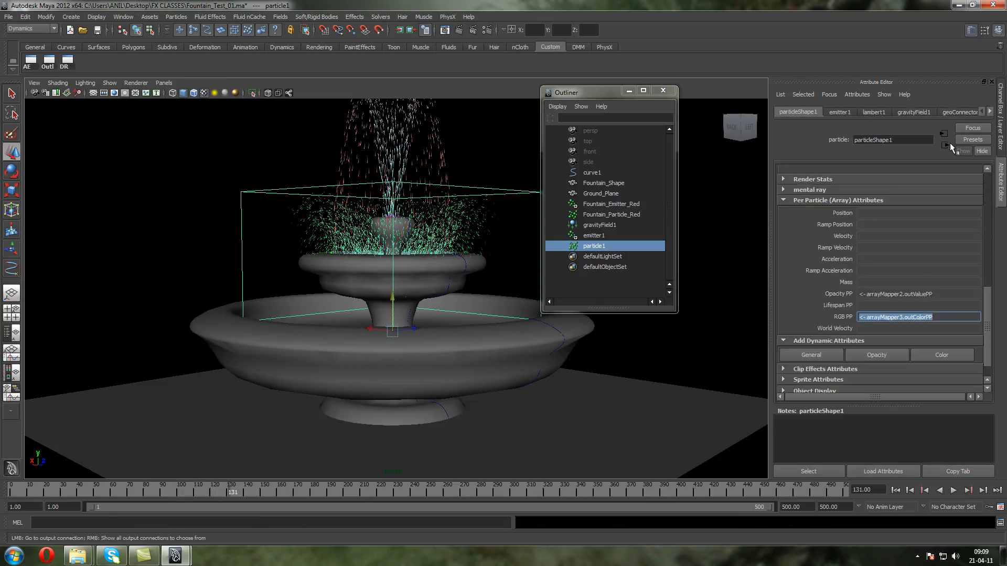
scroll(885, 183, up, 3)
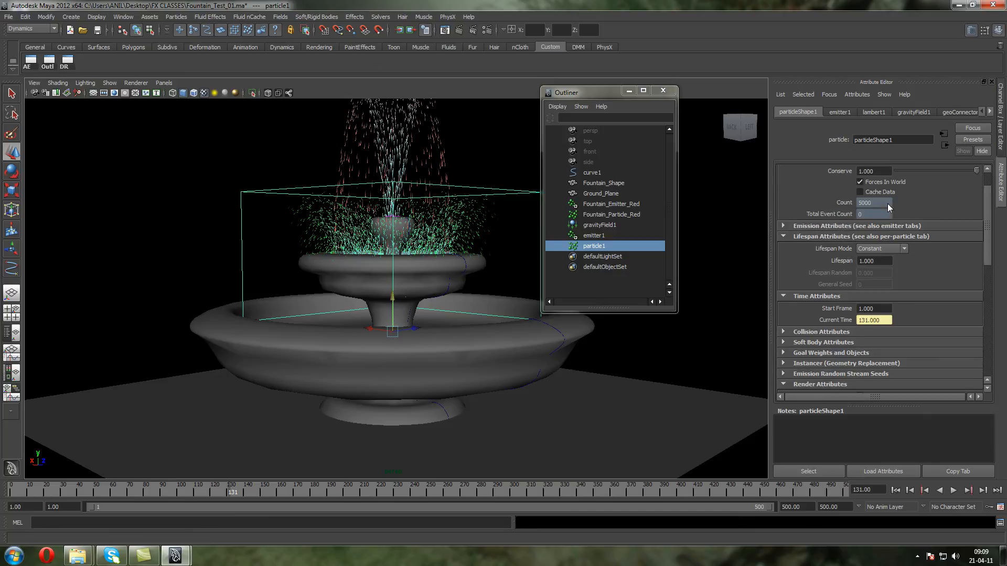
click(895, 490)
click(952, 494)
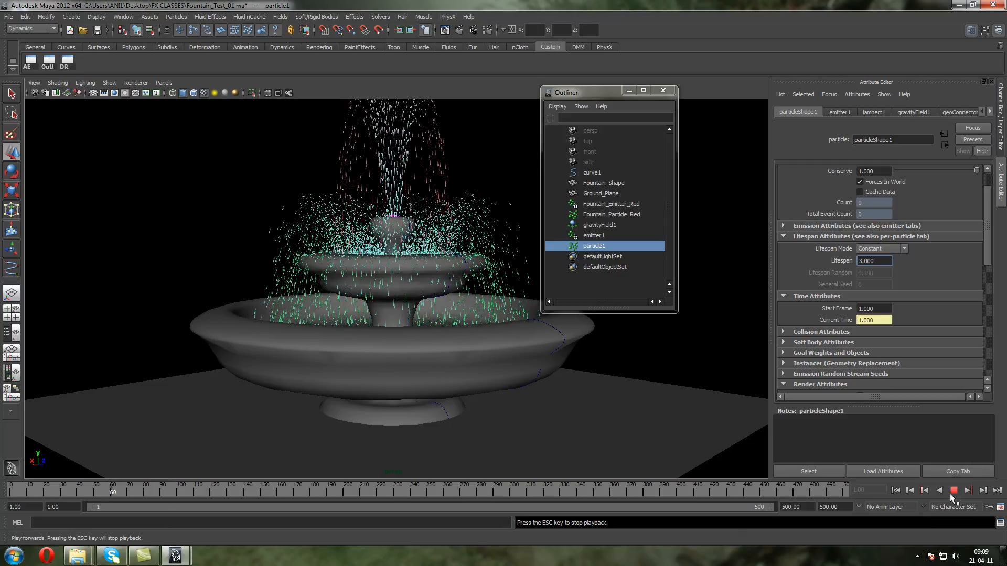
click(953, 492)
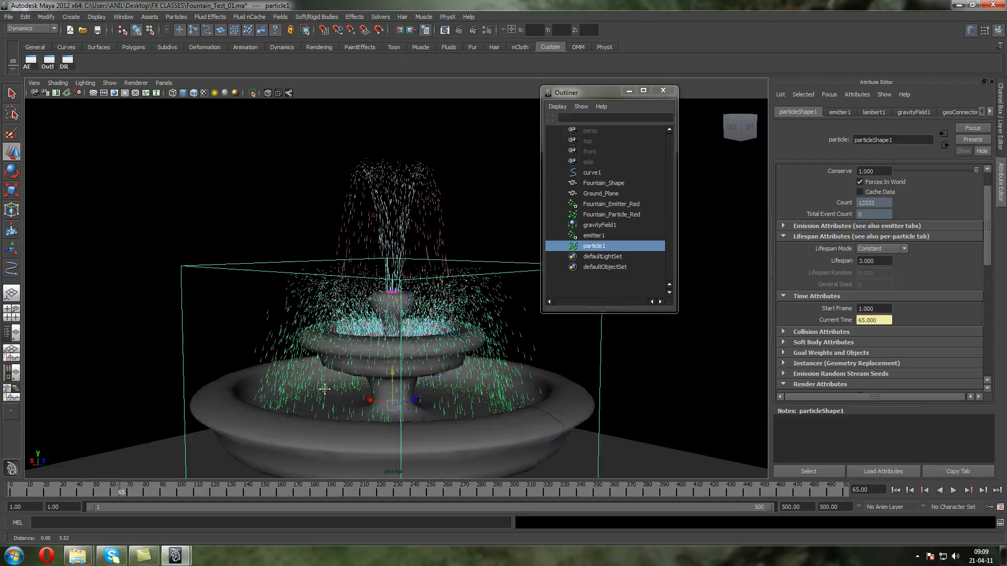
Save the scene and create a playblast of the fountain with nothing selected
alt+drag(265, 206, 260, 171)
click(240, 164)
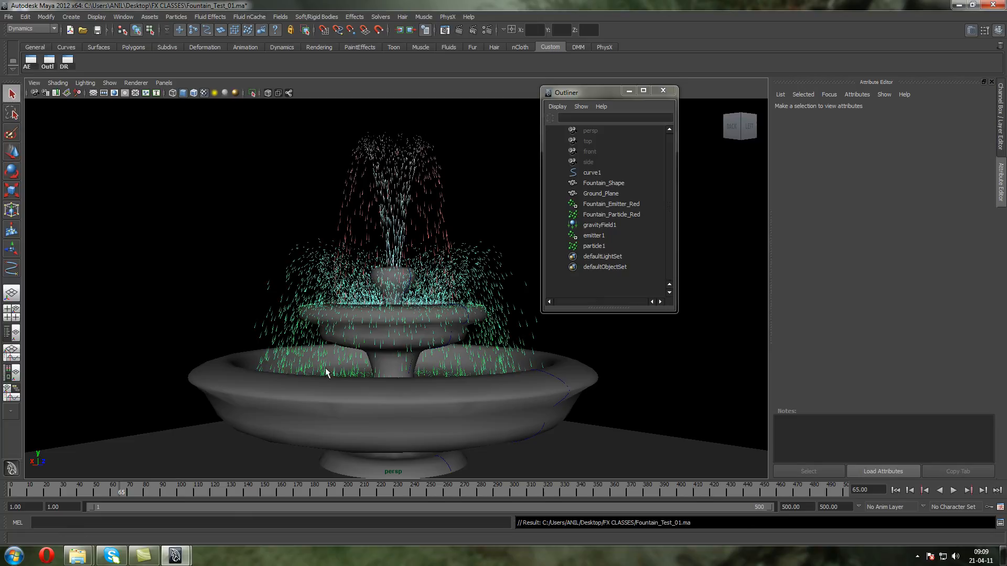
right_click(342, 493)
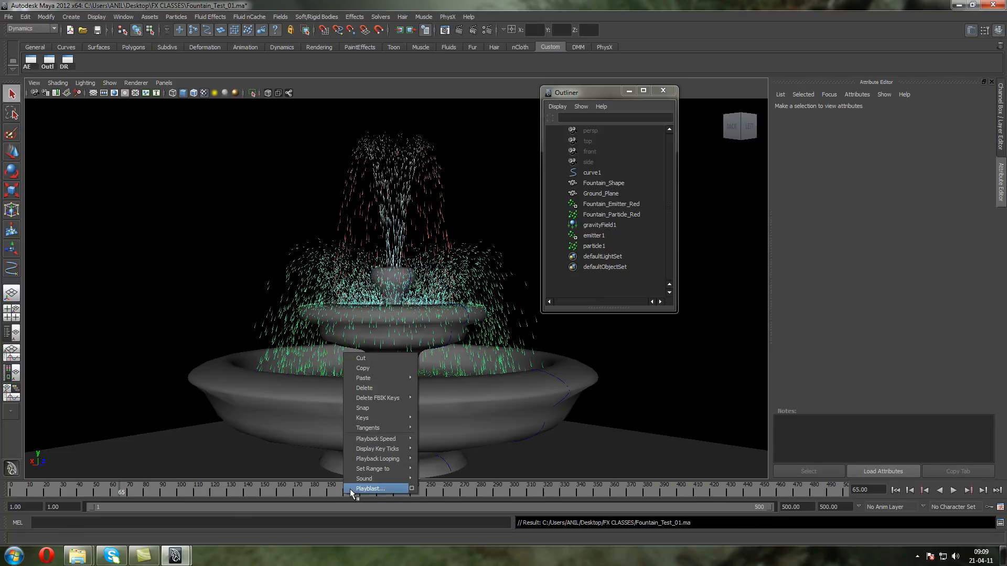
click(394, 488)
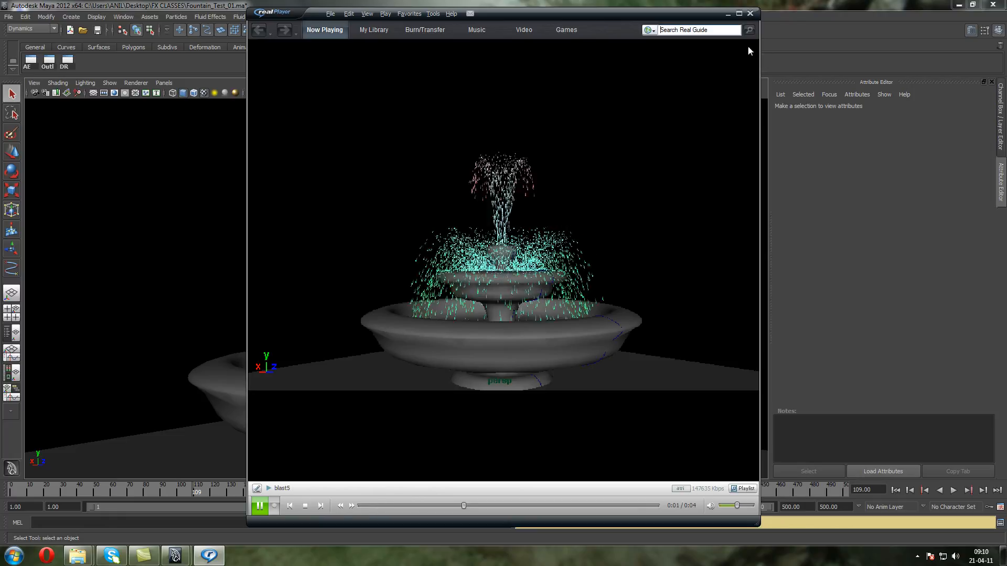
Watch the playblast in the maximized player, replay it and close the player
click(738, 13)
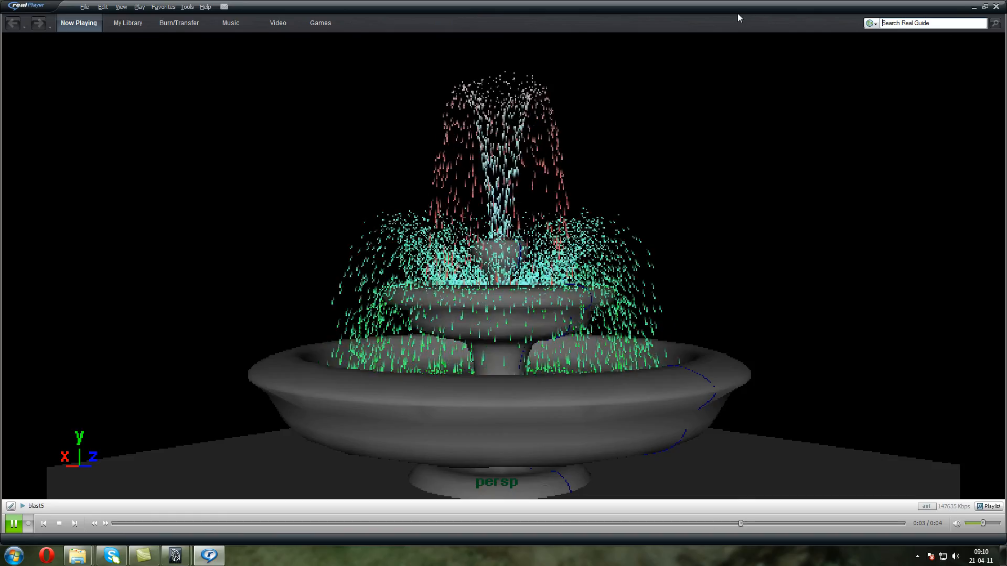
click(443, 270)
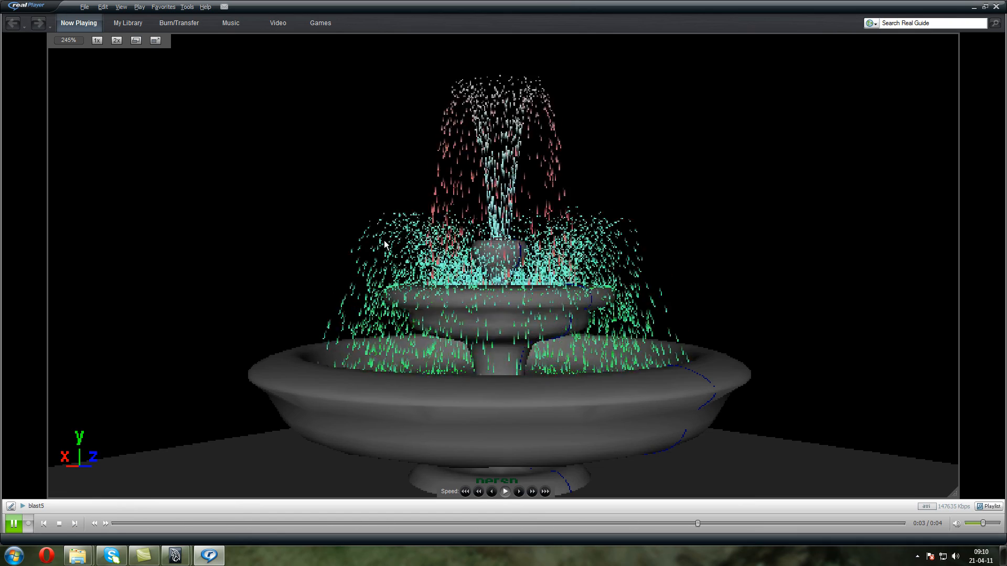
click(995, 6)
Add the Streak render attributes to Fountain_Particle_Red and set its Tail Size to 5
click(404, 158)
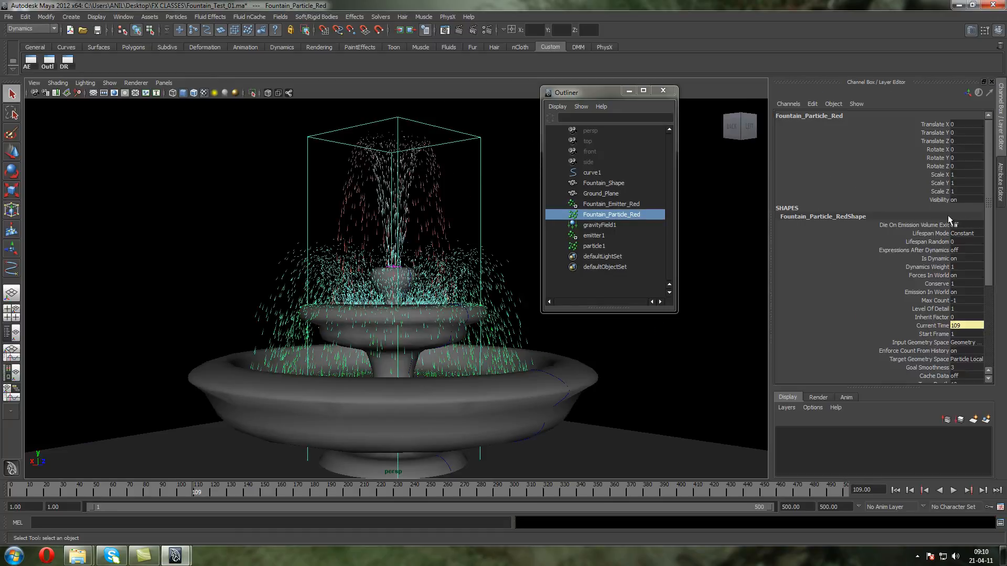
click(30, 62)
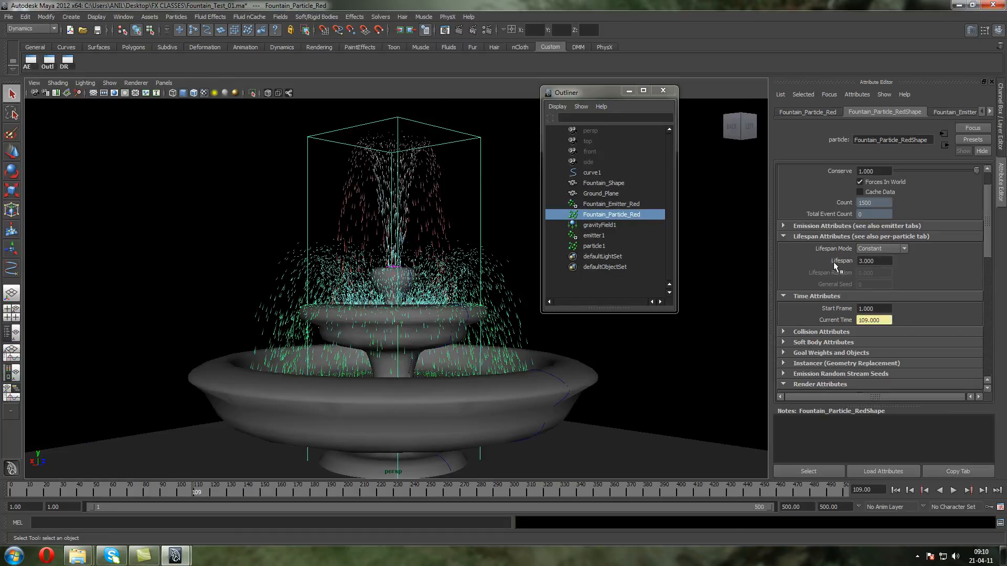
scroll(872, 320, down, 3)
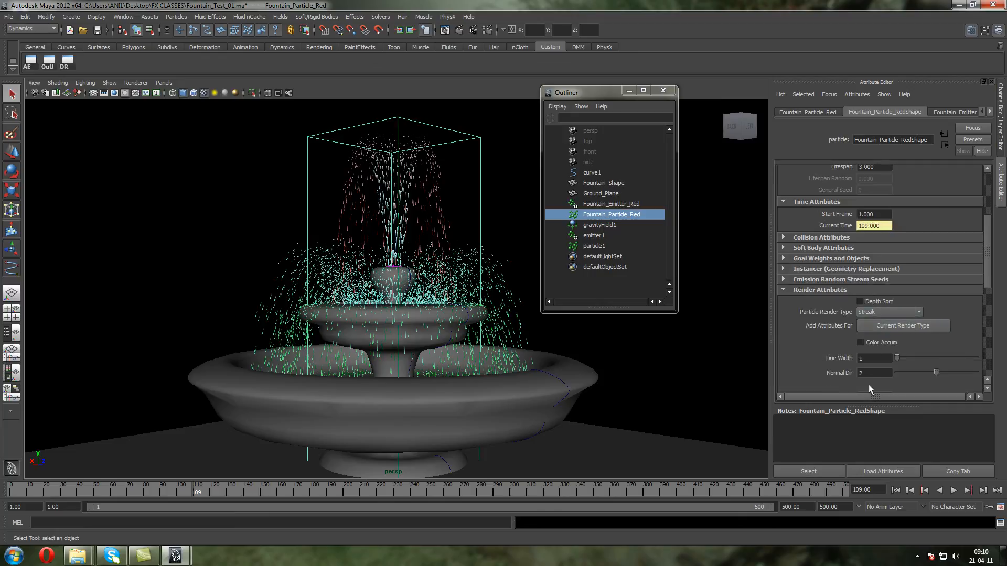
click(898, 325)
drag(987, 265, 987, 292)
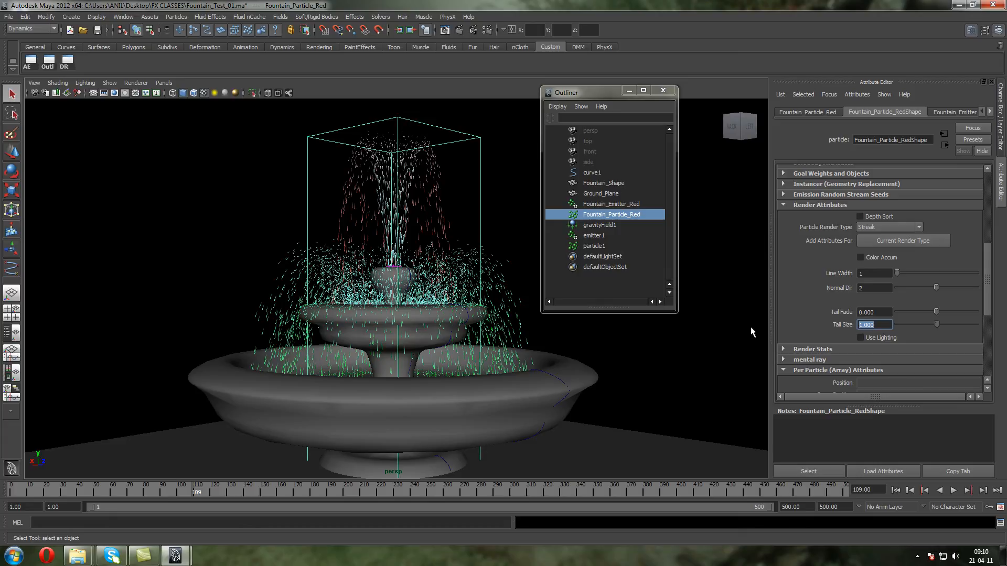
text(5)
key(Return)
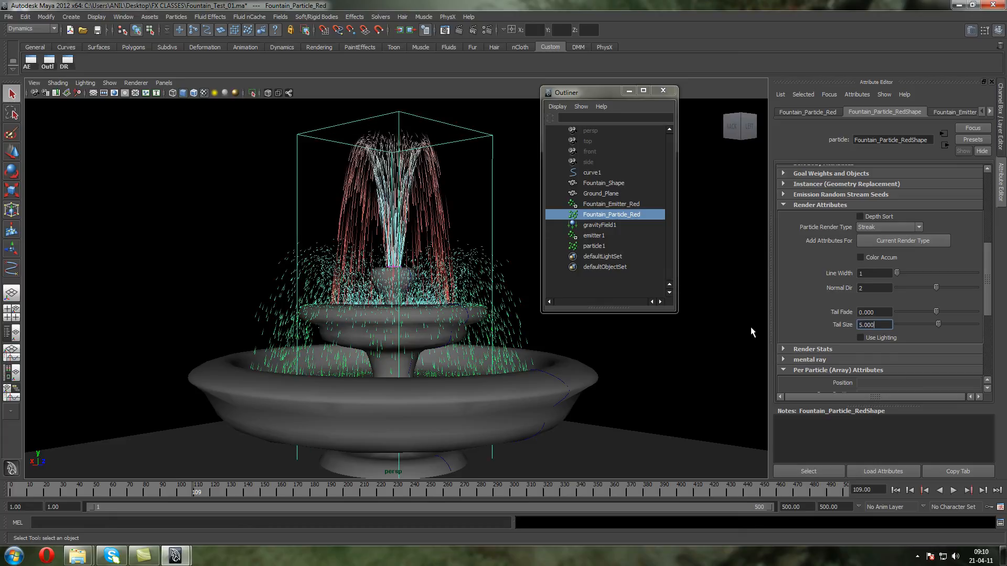
Add the Streak render attributes to particle1, set its Tail Size to 5 and clear the selection
click(291, 262)
click(882, 243)
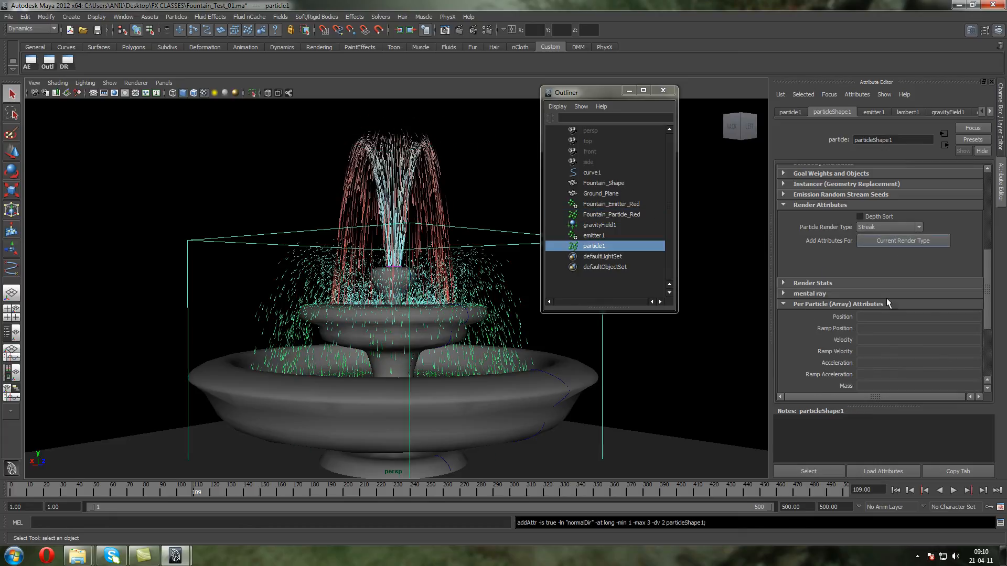
text(5)
key(Return)
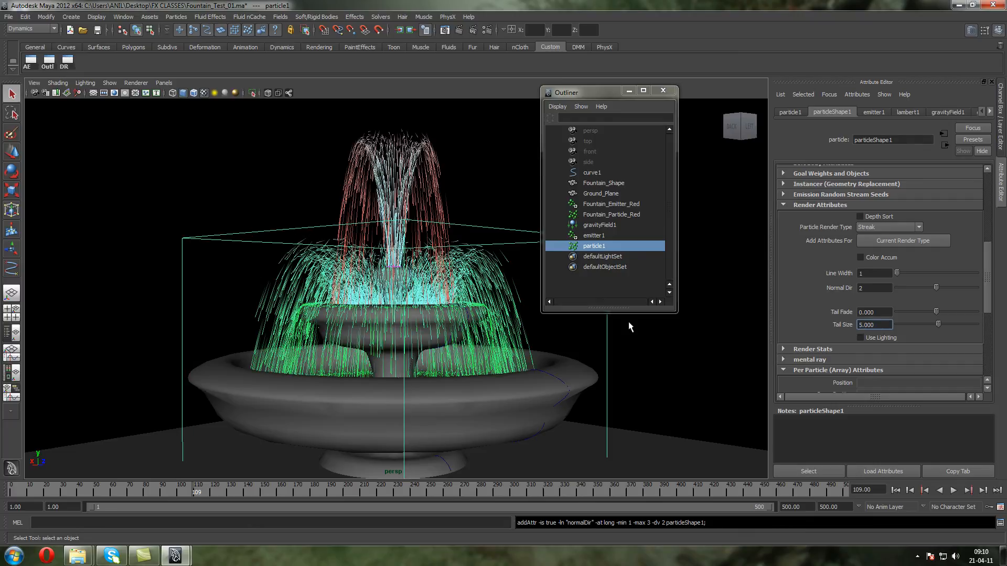
click(128, 252)
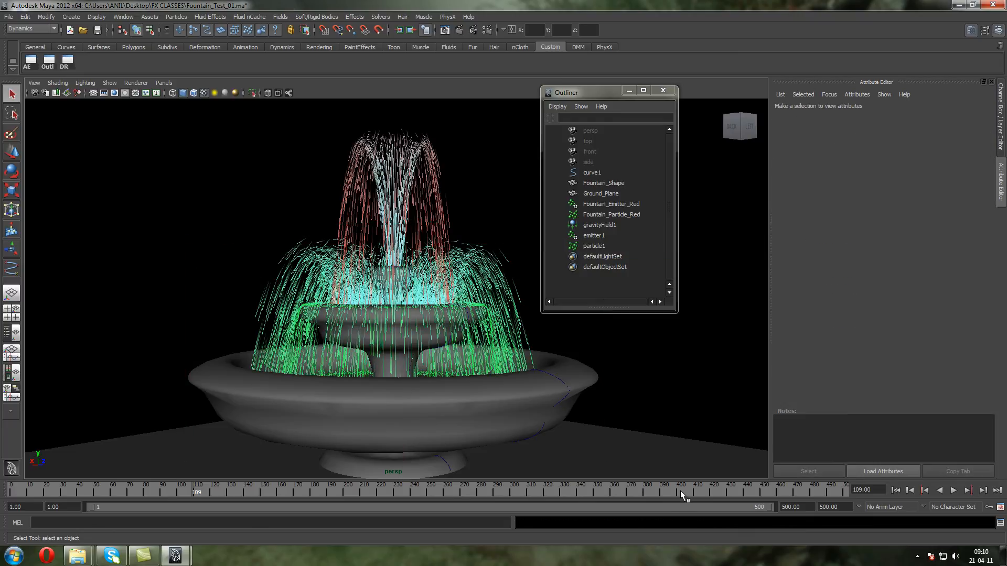
Create a new playblast from the first frame, watch it again in the player and close the player
click(896, 490)
right_click(760, 487)
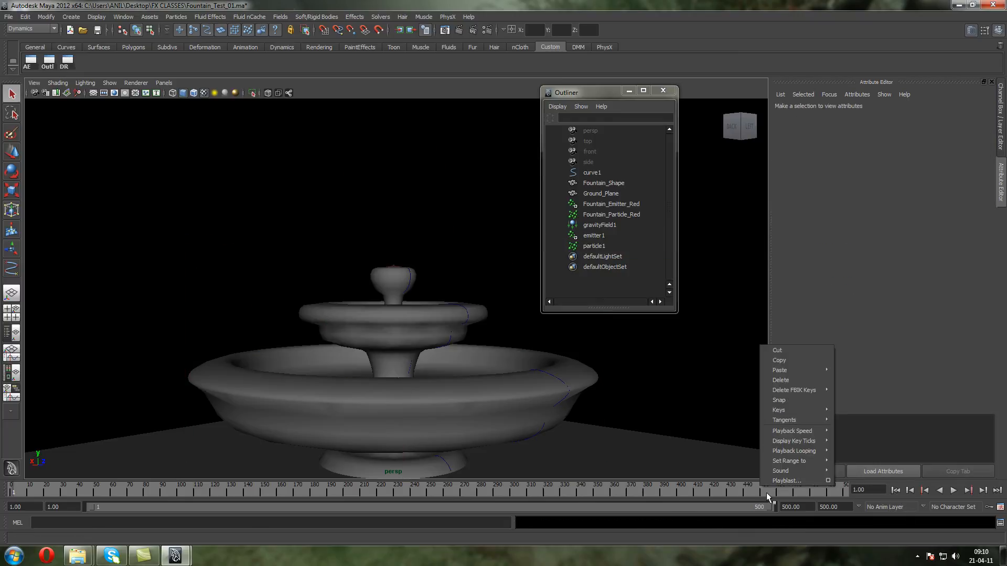
click(783, 477)
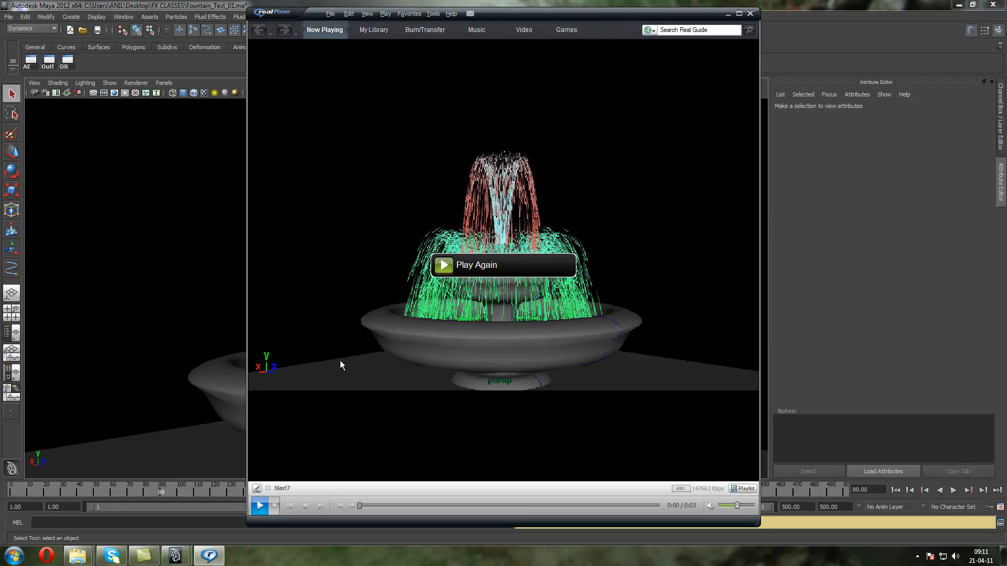
click(447, 268)
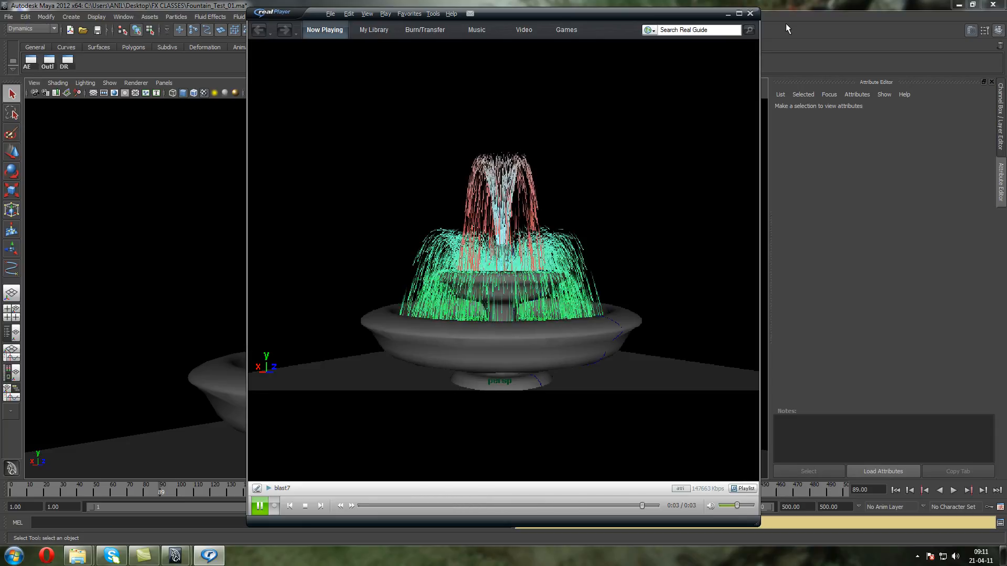
click(751, 15)
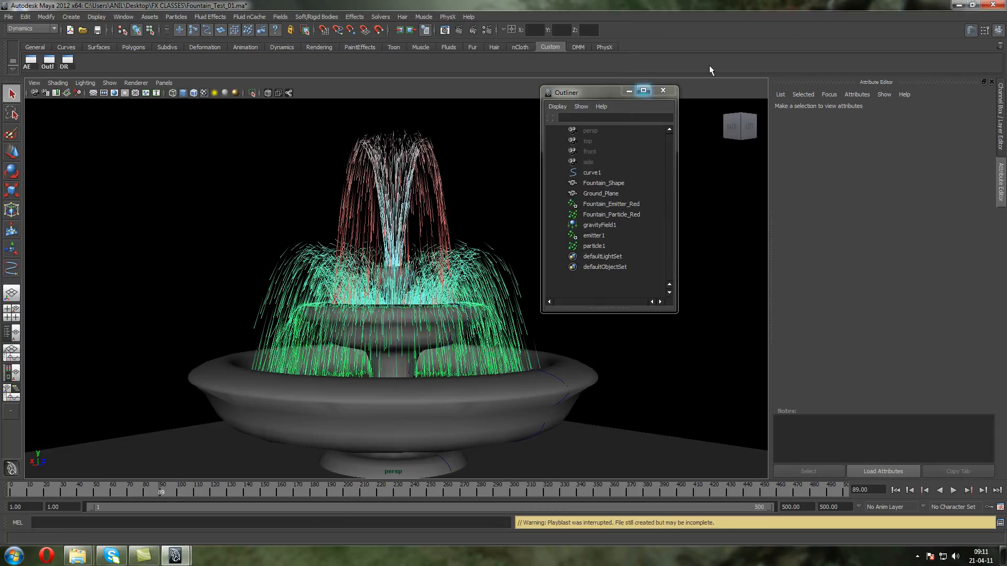
Close the Outliner and examine the fountain's water trails from several angles
click(673, 92)
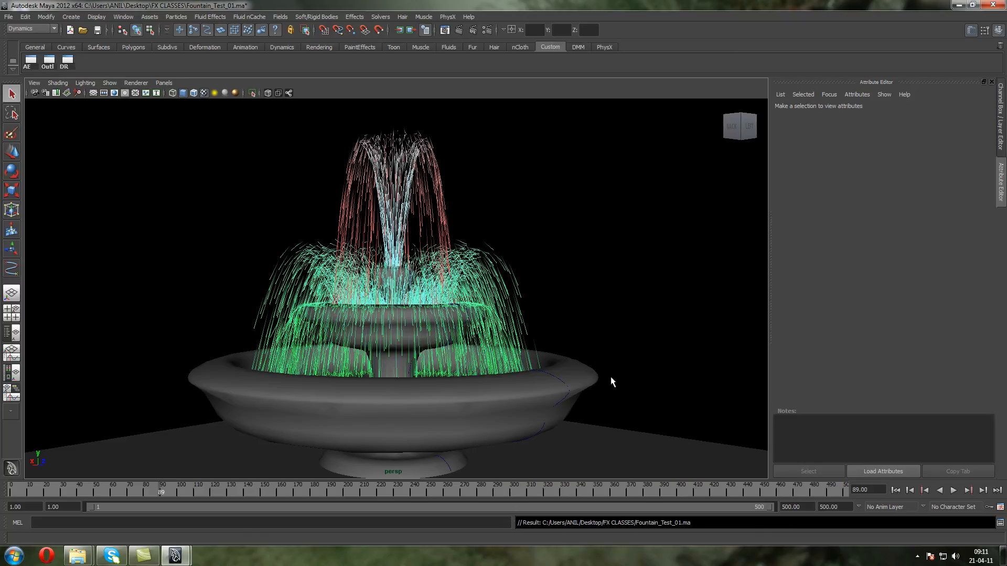
alt+right_drag(626, 457, 595, 446)
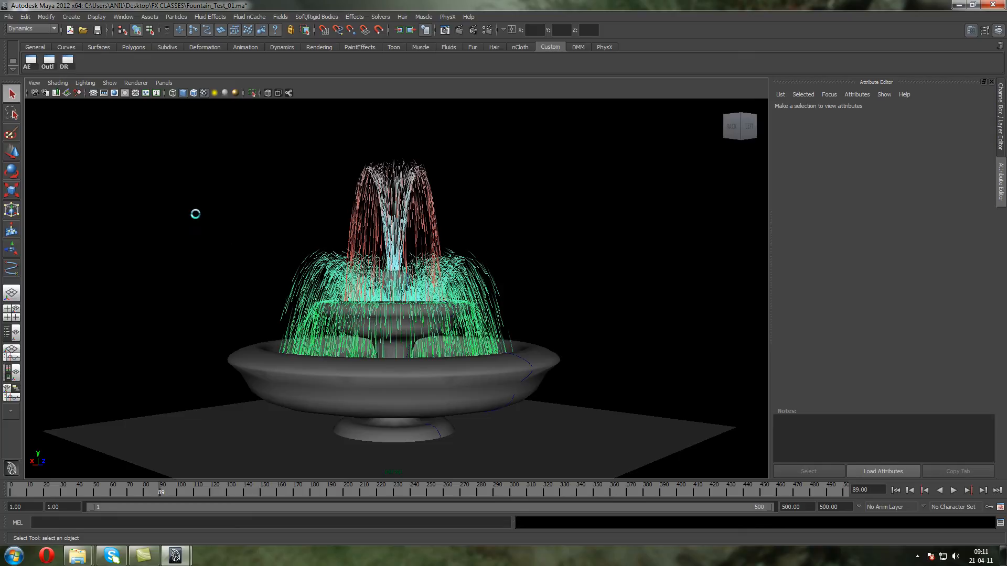
mouse_move(247, 258)
alt+mouse_down()
mouse_move(242, 297)
mouse_move(206, 288)
mouse_move(184, 266)
mouse_move(203, 279)
mouse_move(237, 266)
mouse_move(222, 254)
mouse_move(231, 269)
mouse_move(247, 244)
alt+mouse_up()
alt+middle_drag(247, 245, 268, 241)
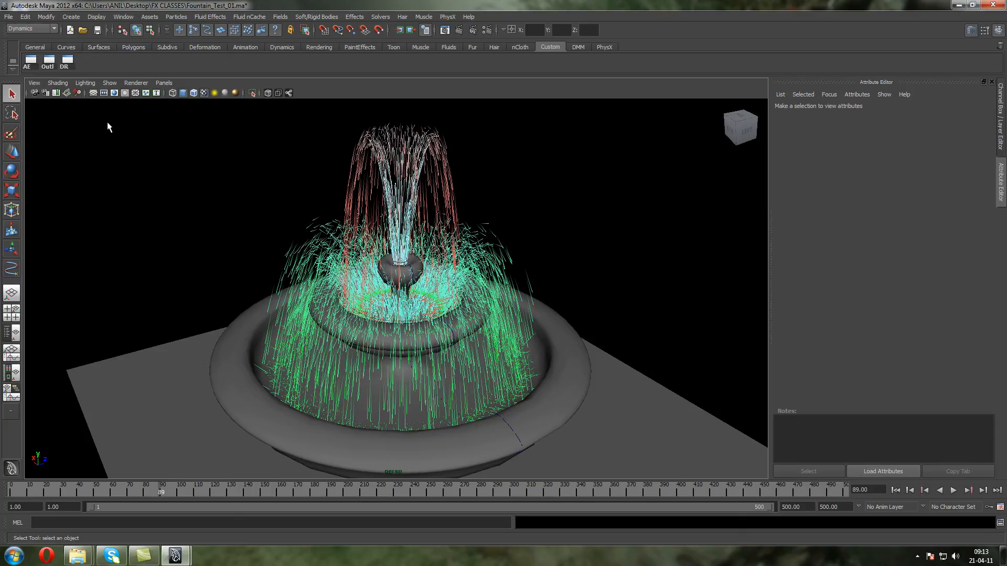
Save the Fountain_Test_01 scene and exit Maya
alt+drag(139, 148, 160, 162)
alt+middle_drag(160, 162, 159, 207)
key(ctrl+s)
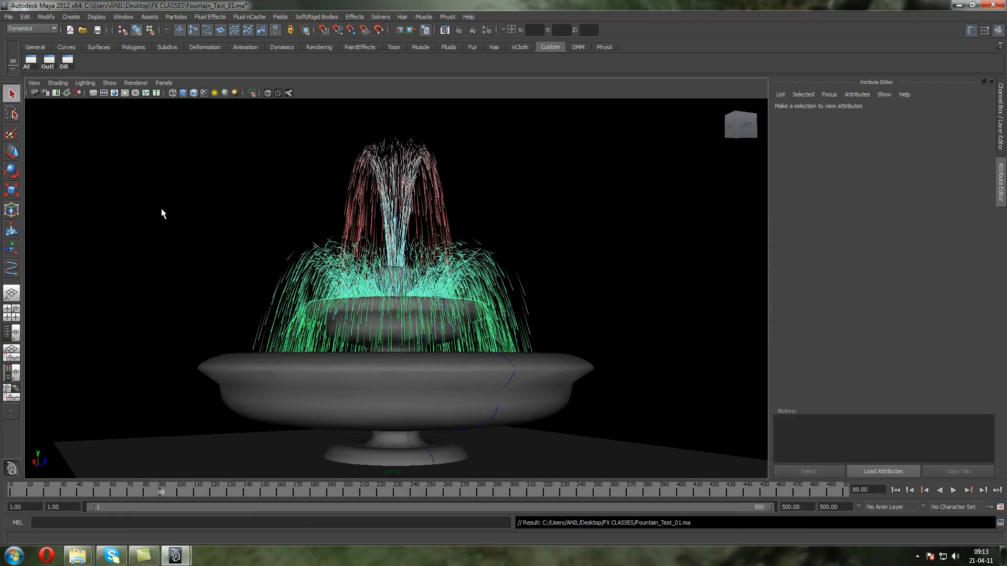
click(988, 5)
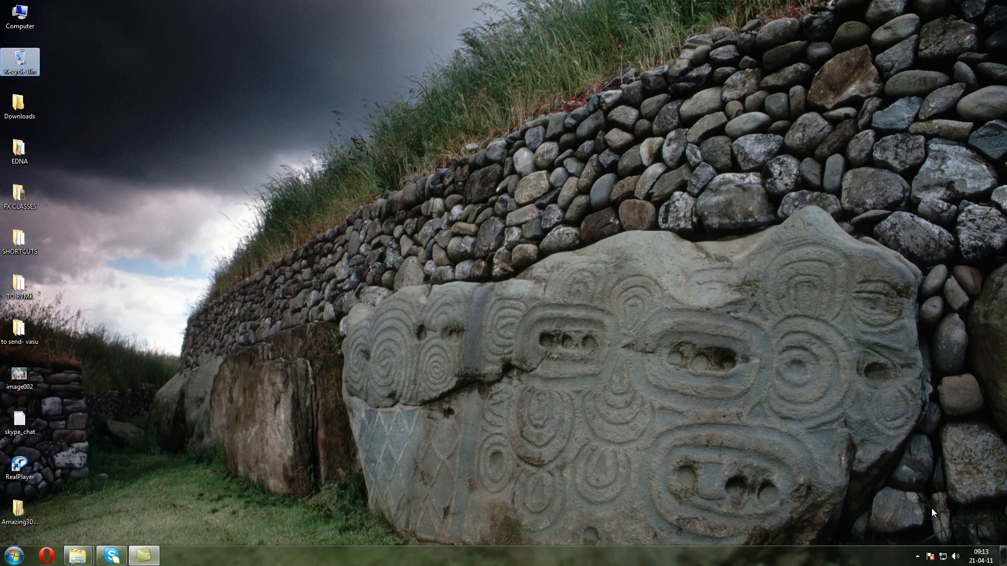
click(917, 555)
click(908, 503)
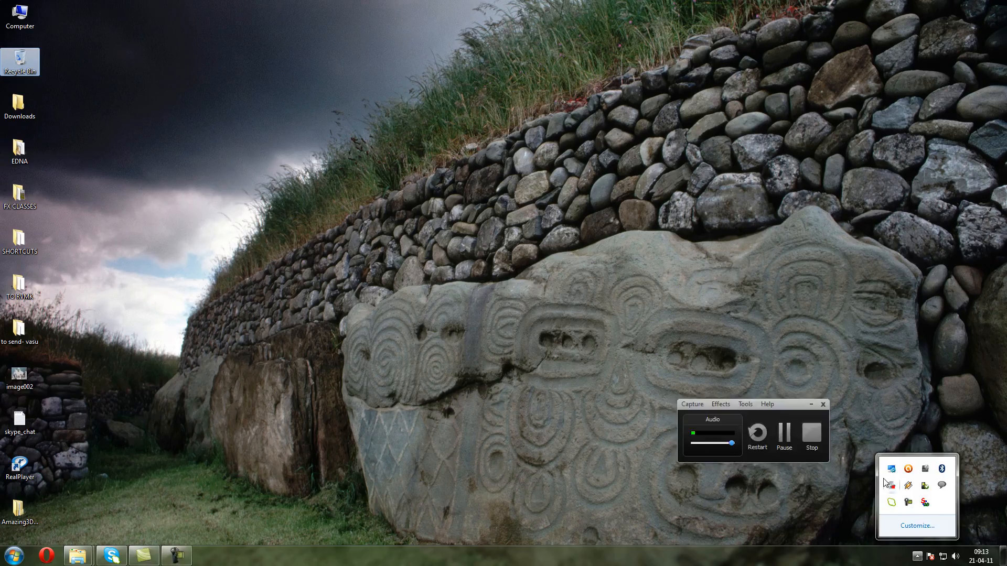